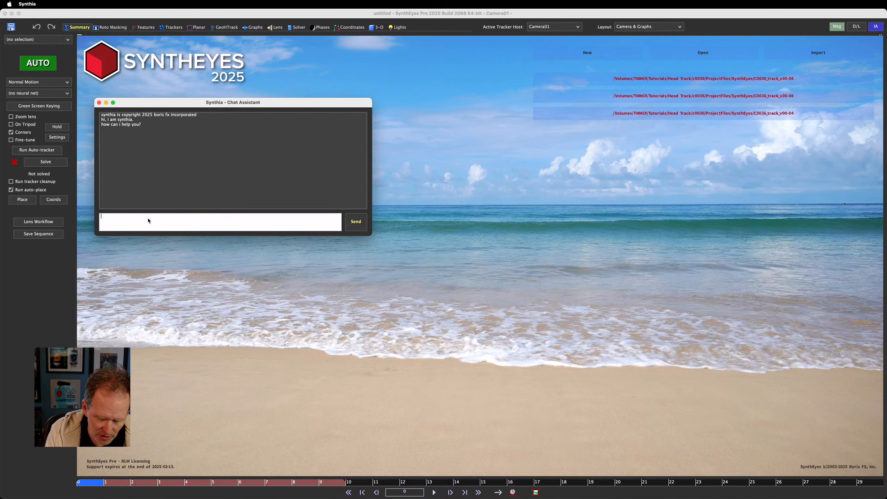
- Ask Synthia to "clear scene's MRU files" and refresh the start screen by switching the view to Camera and back to Splash
text(clear scene's MRU files)
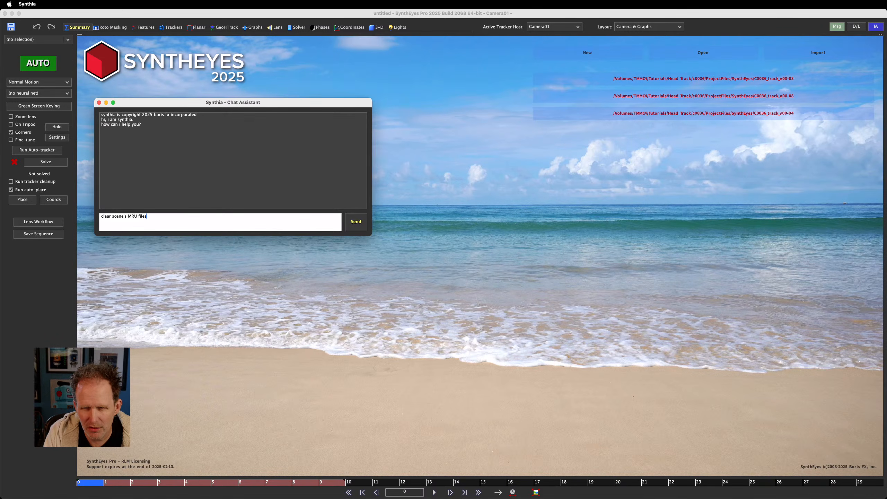
key(Return)
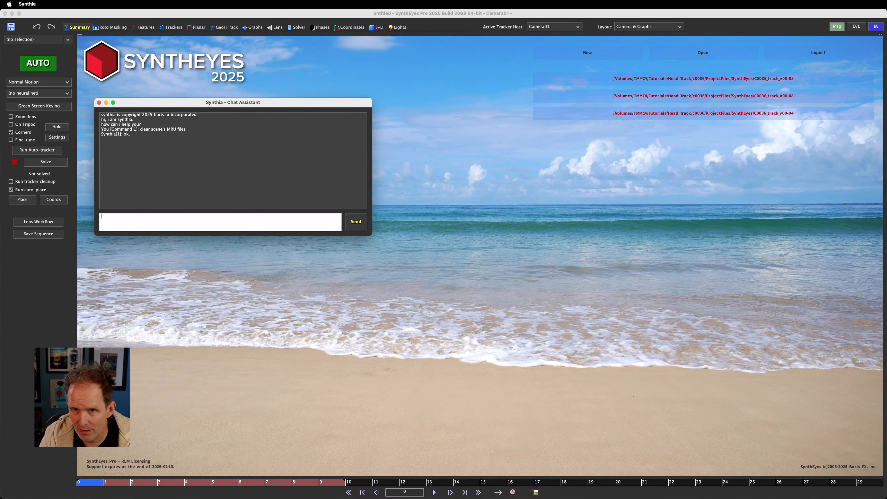
click(80, 36)
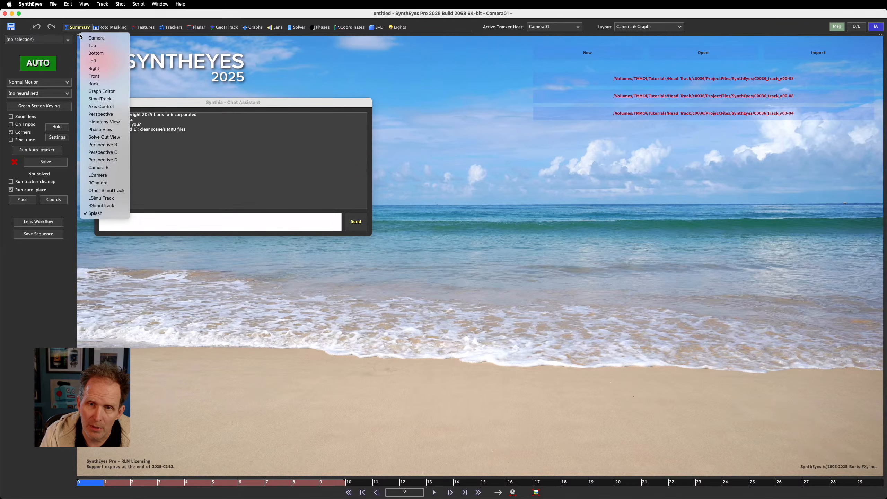
click(80, 38)
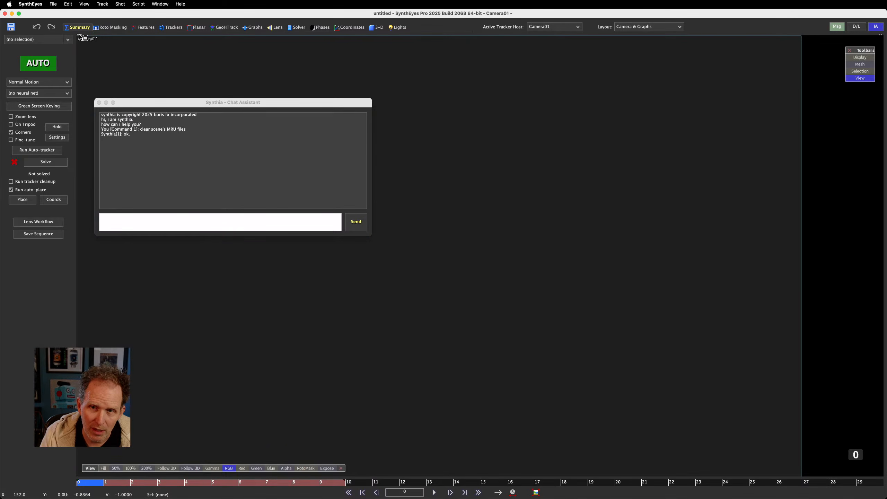
click(80, 37)
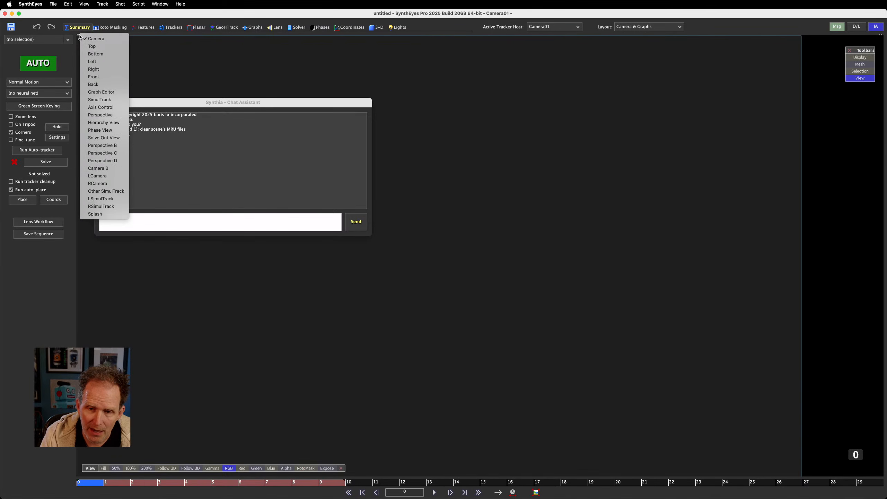
click(105, 216)
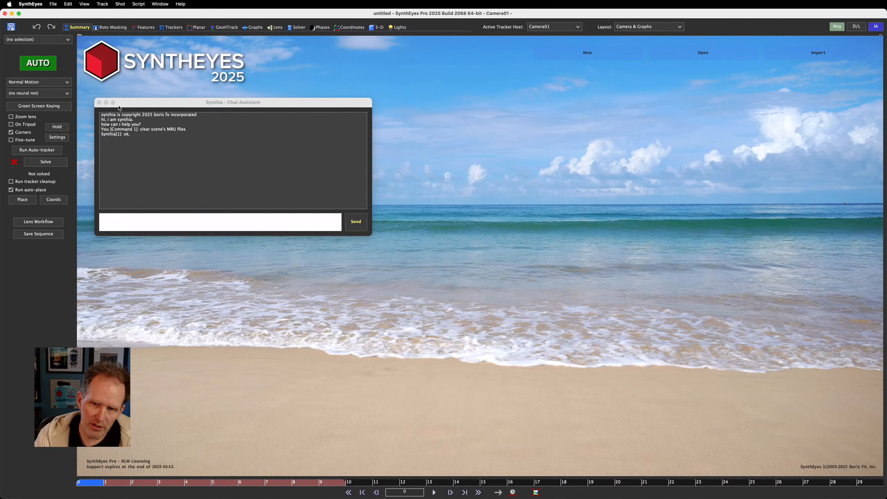
- End the Synthia chat session with the "exit" command
mouse_move(156, 106)
mouse_down()
mouse_move(162, 111)
mouse_move(154, 102)
mouse_up()
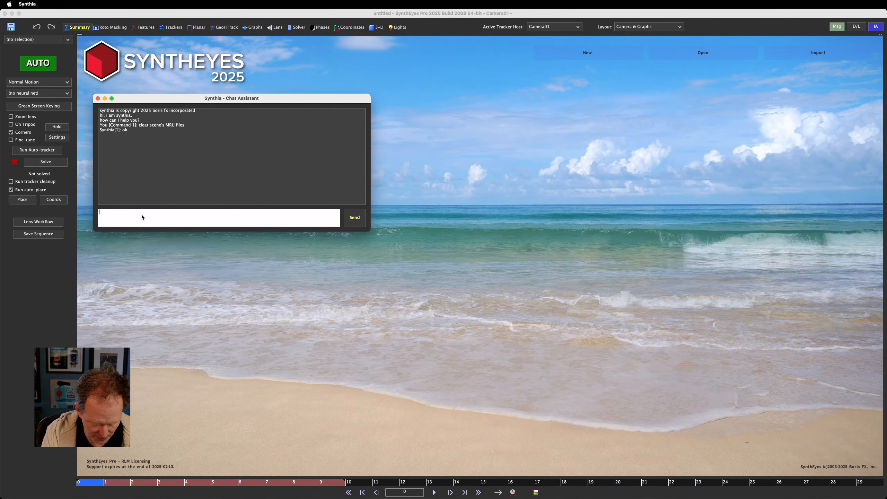
text(exit)
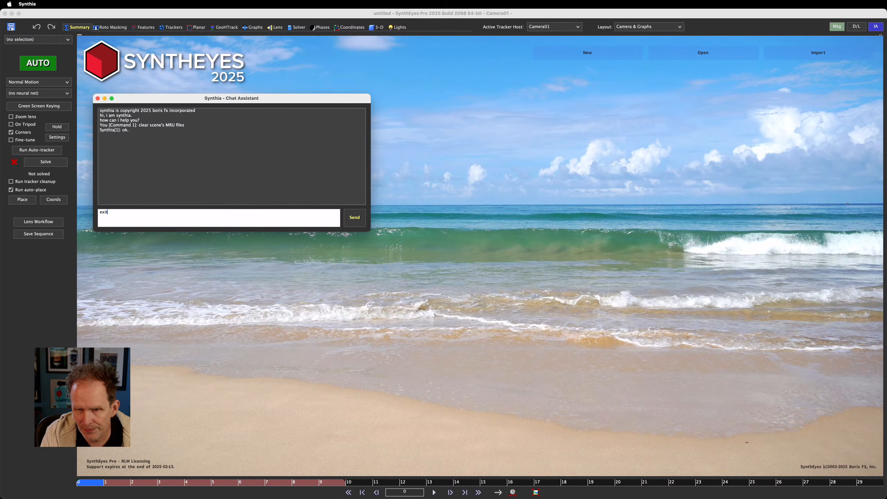
key(Return)
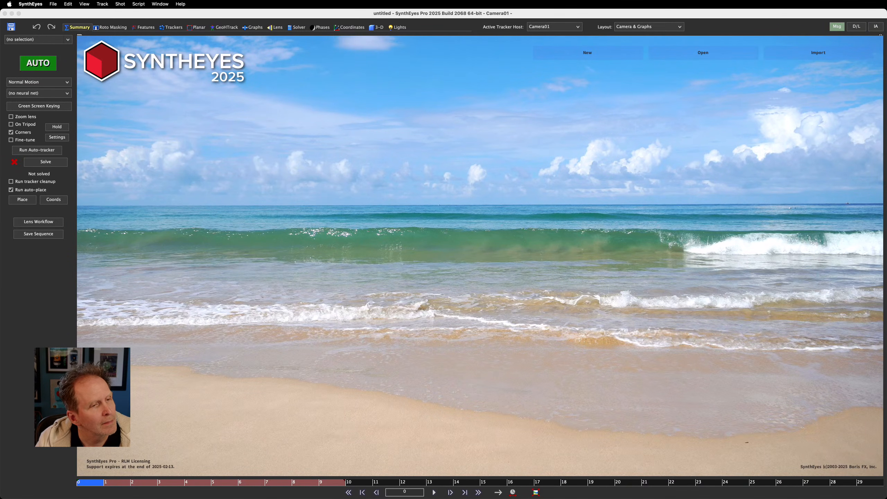
- Switch to IINA, mute and enlarge the conveyor clip to review its footage, pause it and close the player window
key(super+Tab)
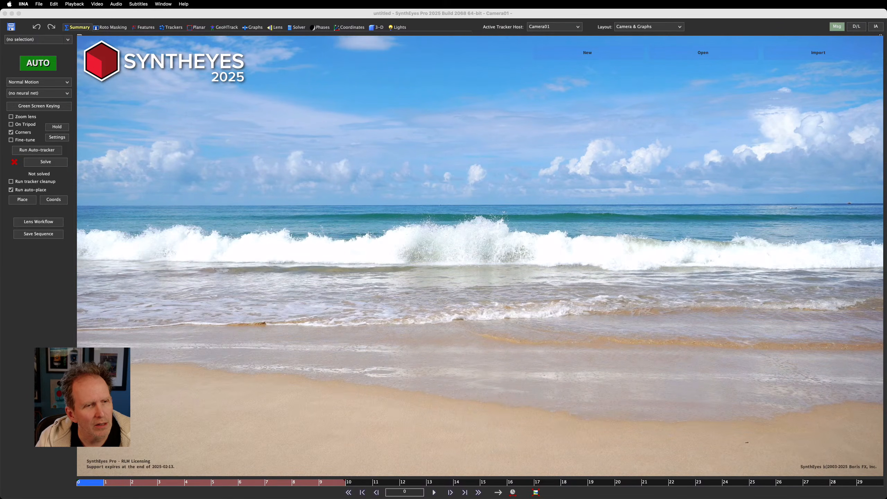
mouse_move(347, 296)
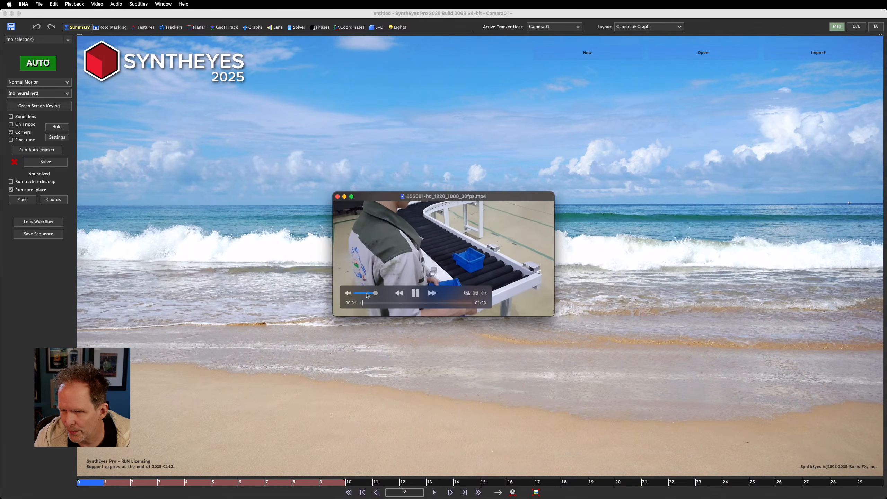
click(347, 293)
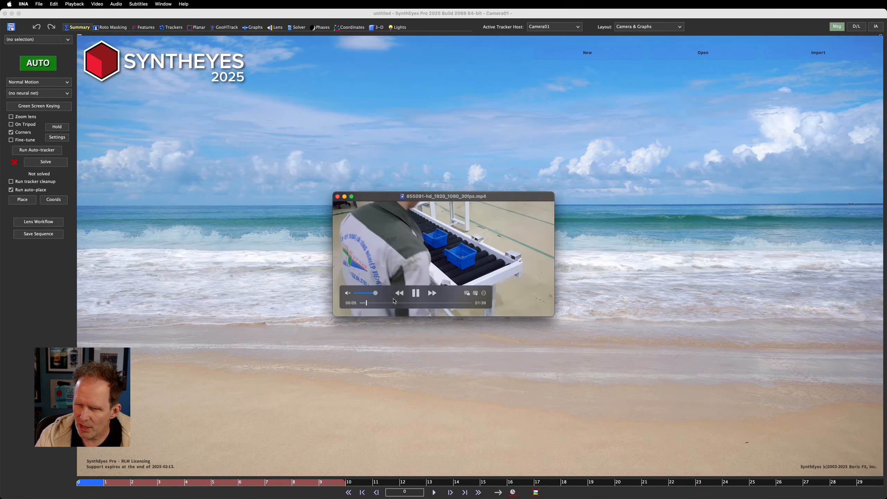
double_click(393, 197)
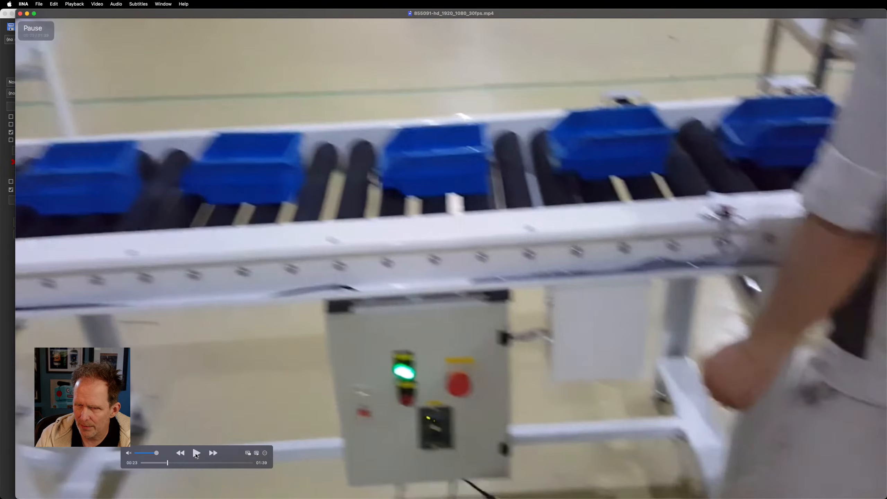
click(196, 453)
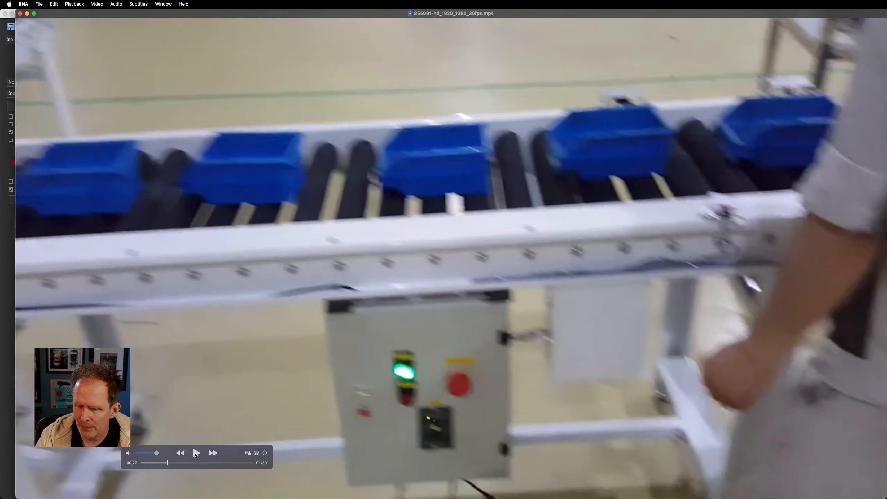
click(20, 13)
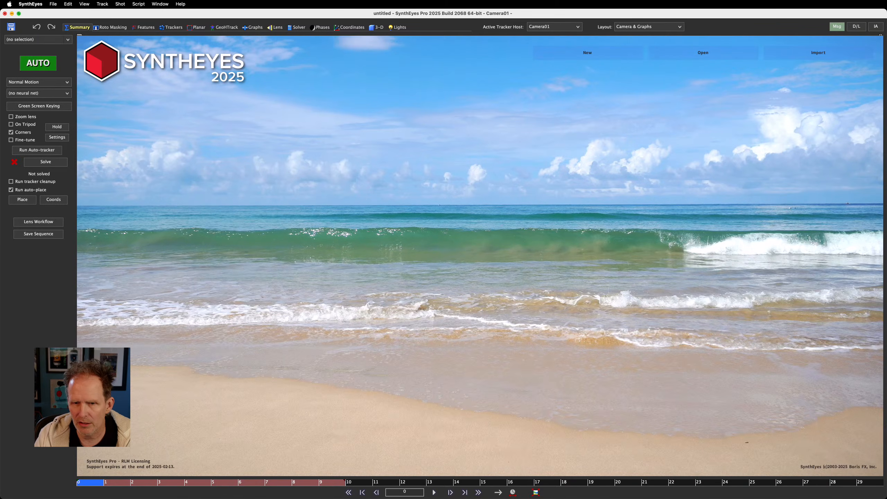
- Run the TMMC script that sets up version zero and asks for footage, and reposition the chat assistant window
click(139, 4)
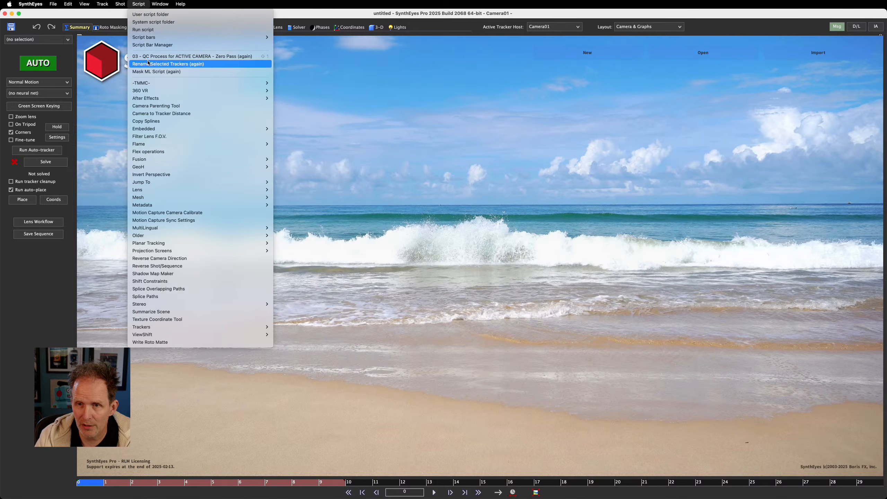
mouse_move(148, 86)
click(317, 91)
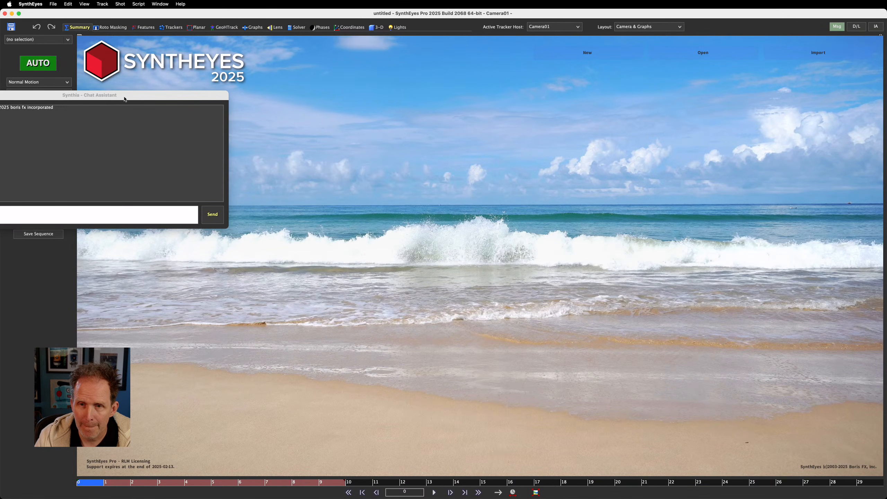
drag(124, 99, 356, 138)
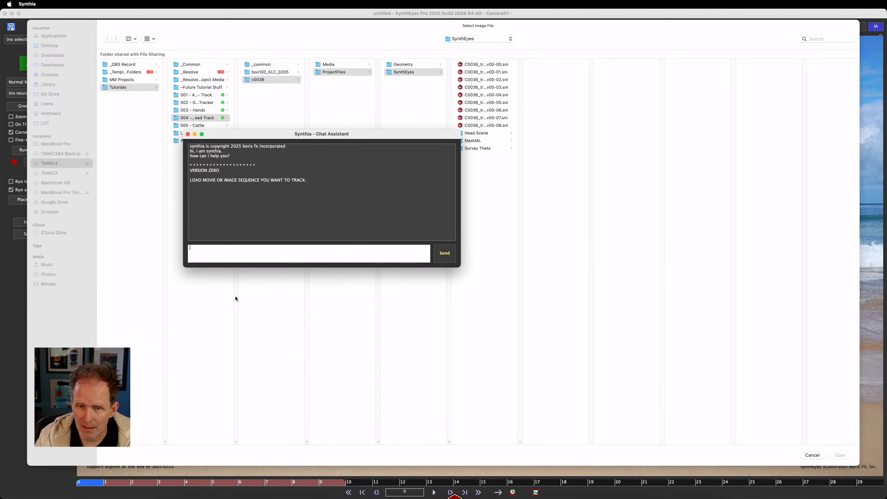
- Try to rename the 005 - Cattle folder inside the image file selection dialog
right_click(200, 125)
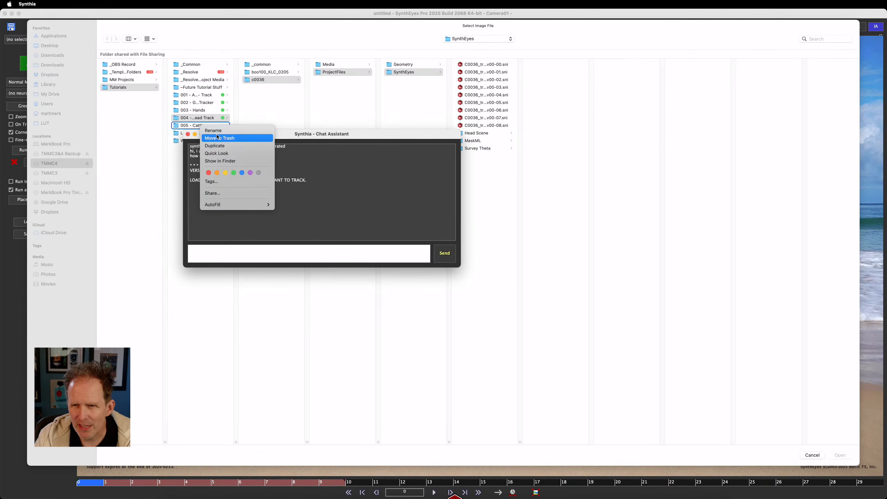
click(217, 133)
click(219, 125)
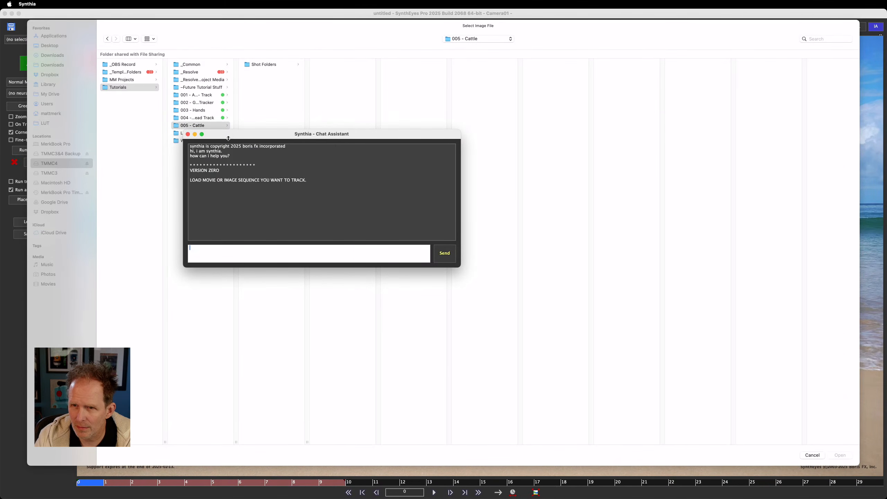
drag(228, 138, 227, 223)
right_click(204, 127)
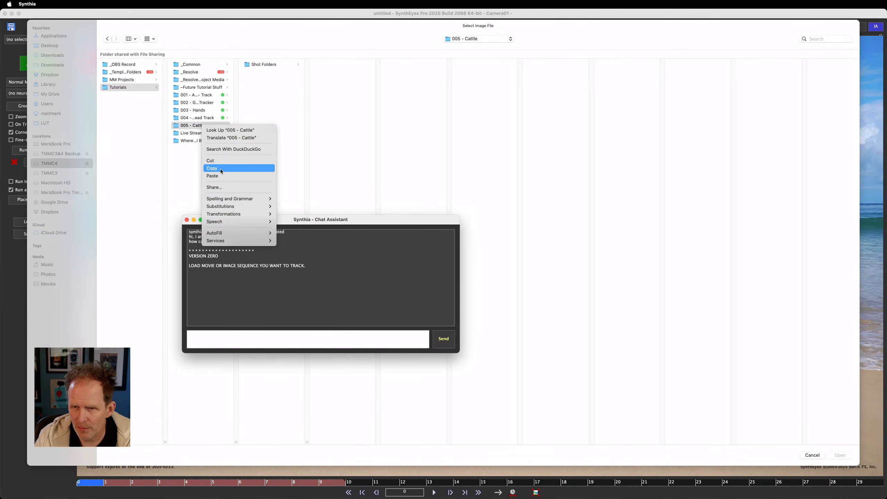
click(296, 34)
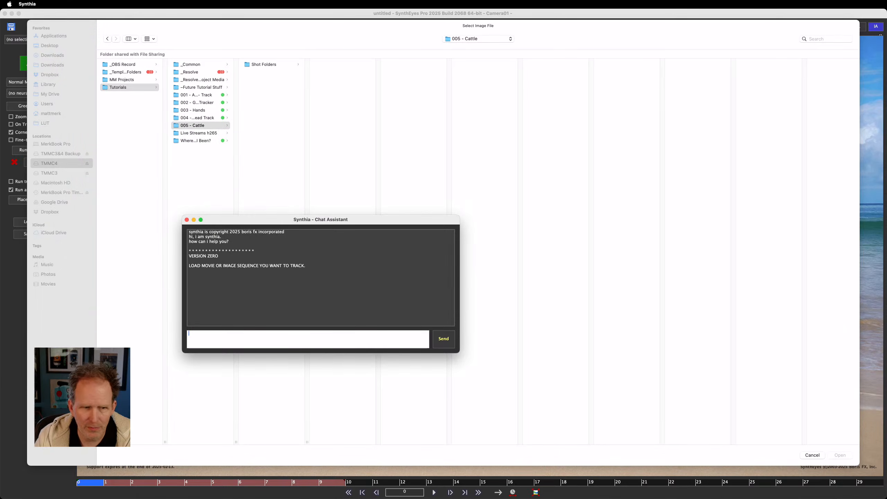
key(super+Tab)
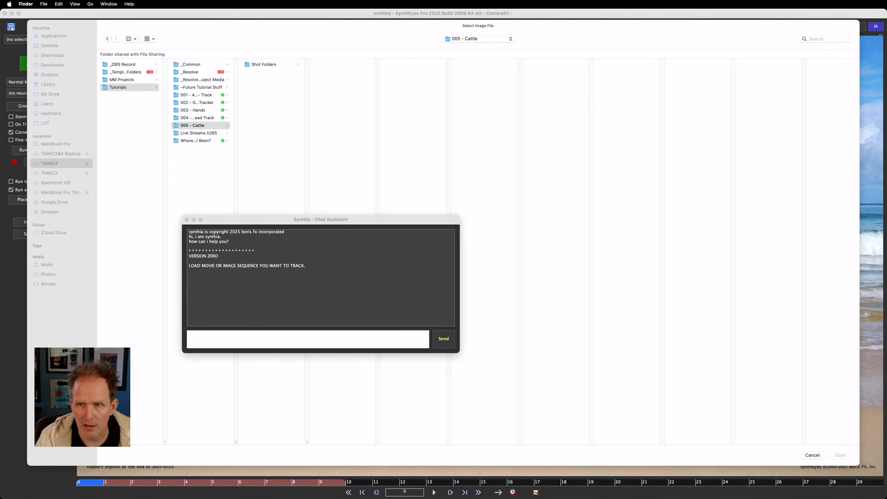
click(188, 160)
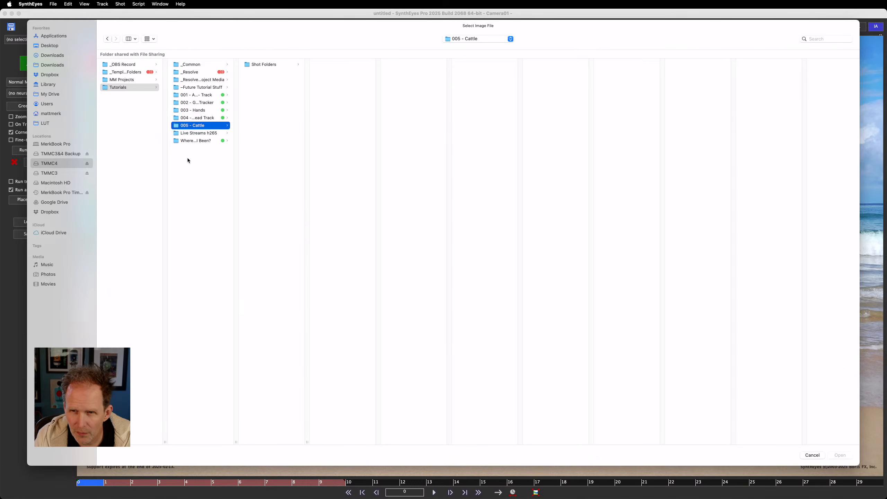
click(202, 148)
click(202, 126)
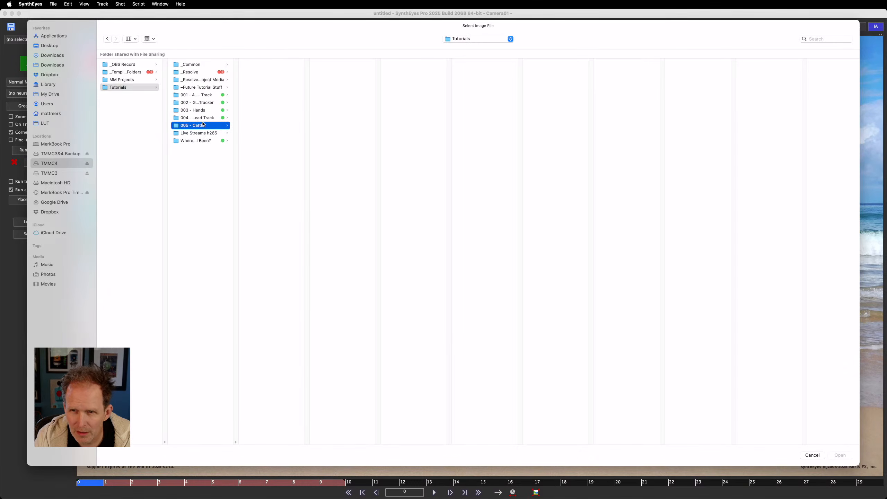
click(129, 91)
click(121, 82)
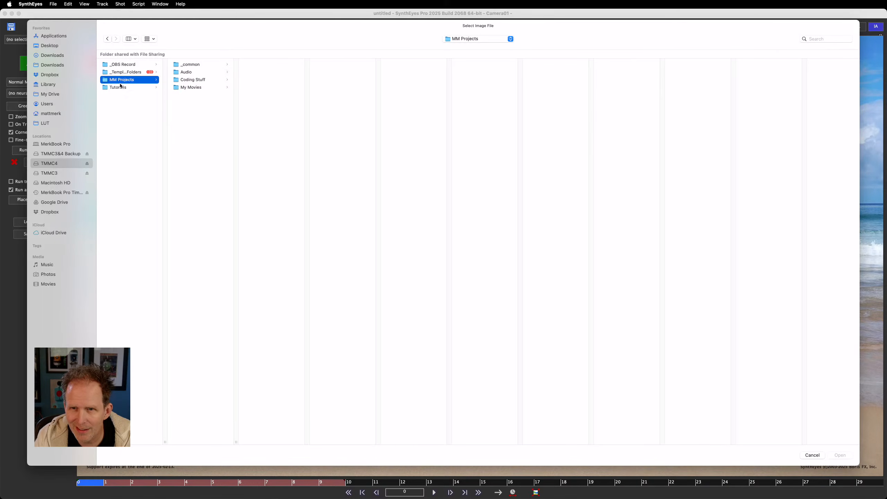
click(119, 87)
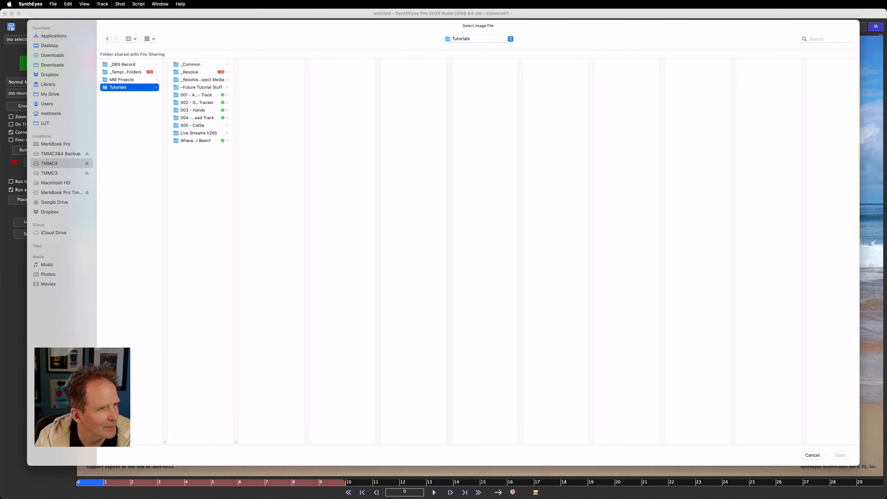
- Switch to Finder, rename the 005 - Cattle folder to 005 - Conveyor and move the Finder window out of the way
key(super+Tab)
drag(410, 134, 413, 115)
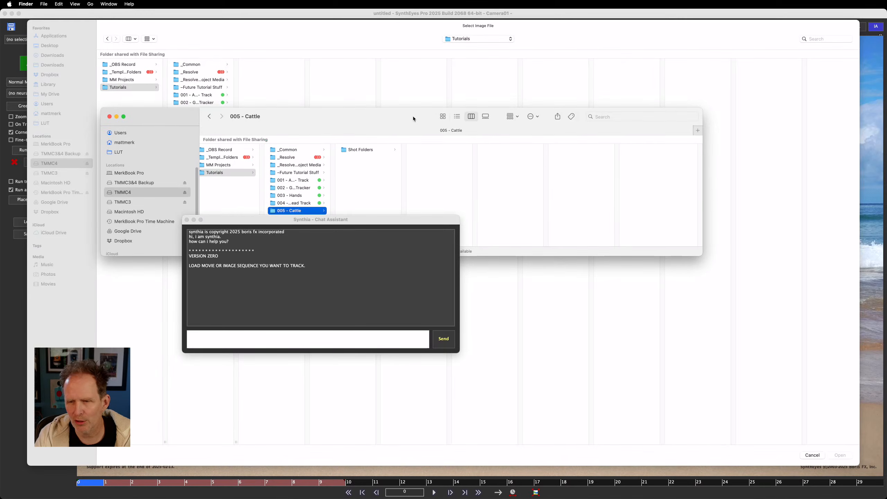
click(296, 210)
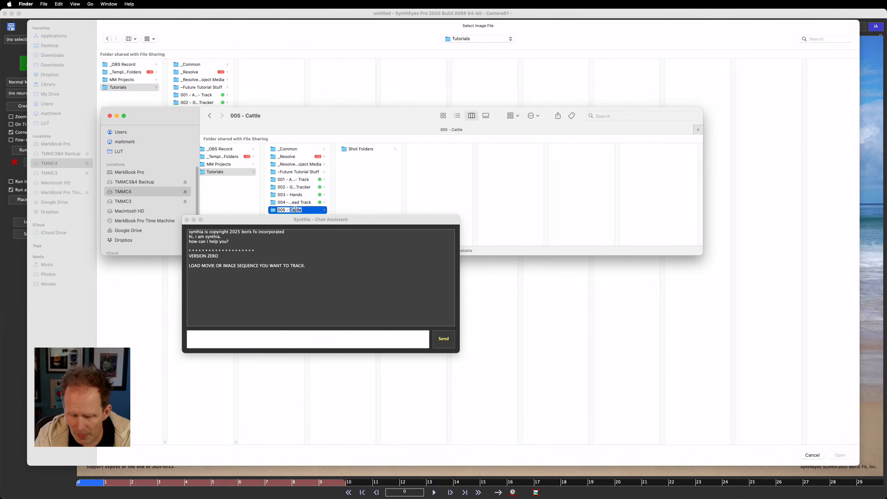
text(Conveyor)
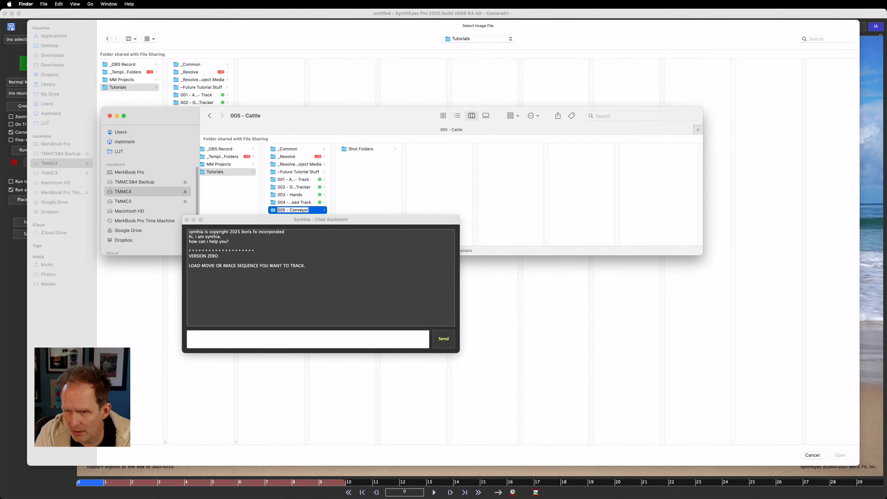
key(Return)
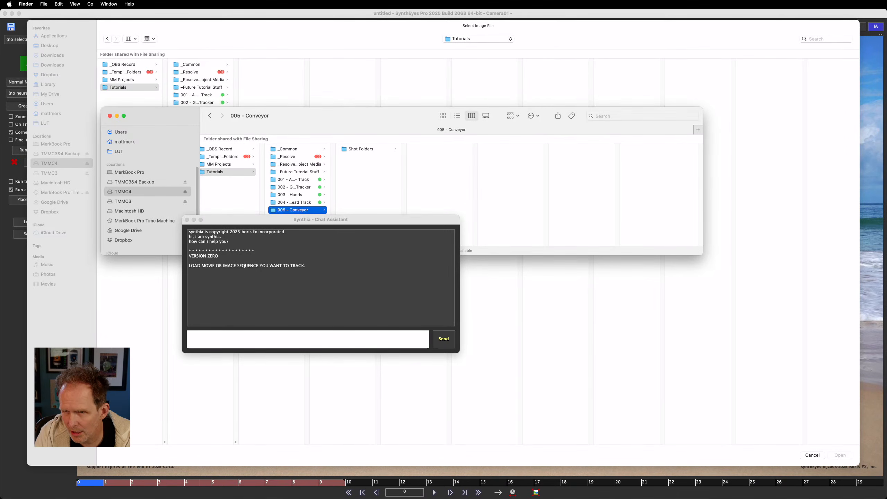
drag(315, 130, 0, 155)
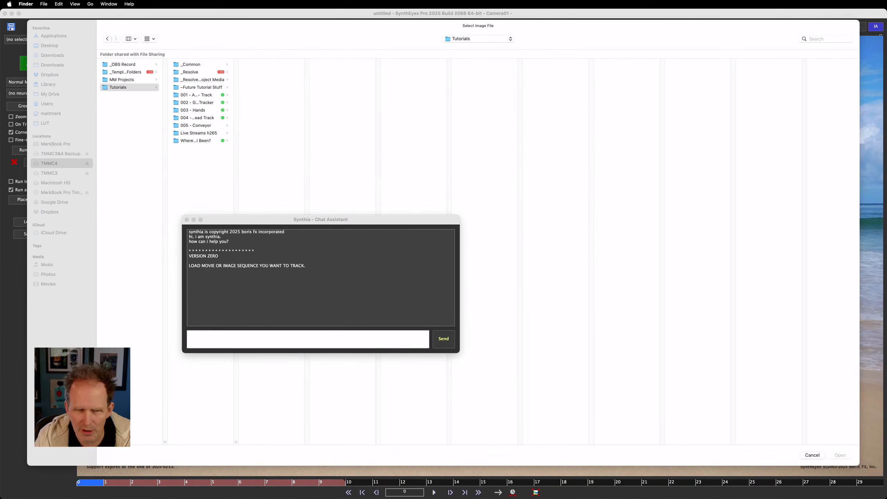
- Open the 005 - Conveyor folder in the image file selection dialog
click(204, 126)
click(204, 127)
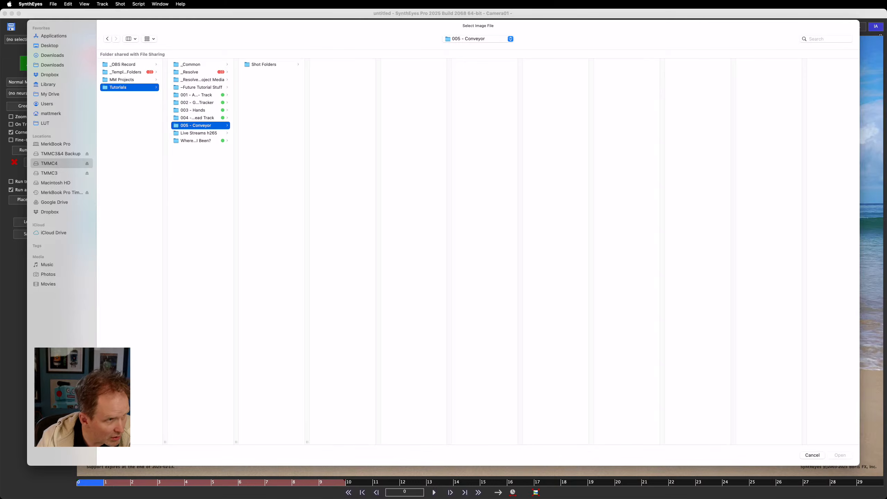
- Switch to Finder, preview the cattle clip 12869243-uhd_2560_1440_30fps.mp4, close the preview and move the chat assistant window clear of the folder listing
key(super+Tab)
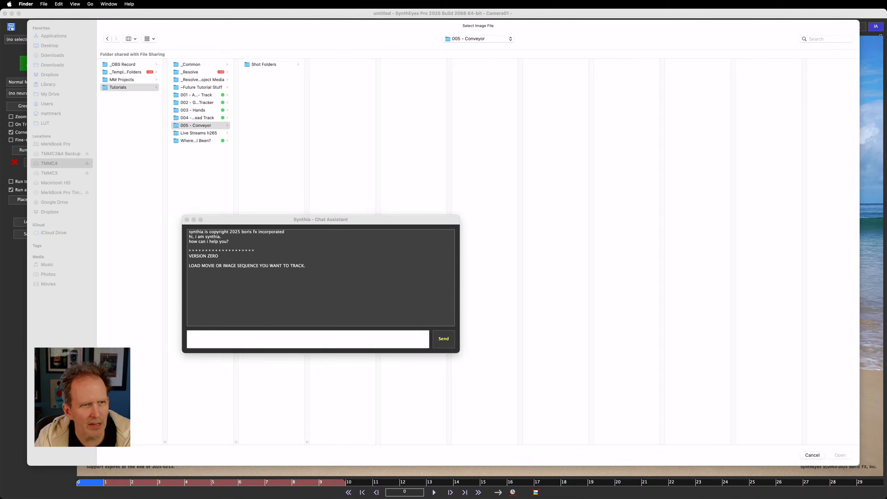
drag(451, 498, 487, 2)
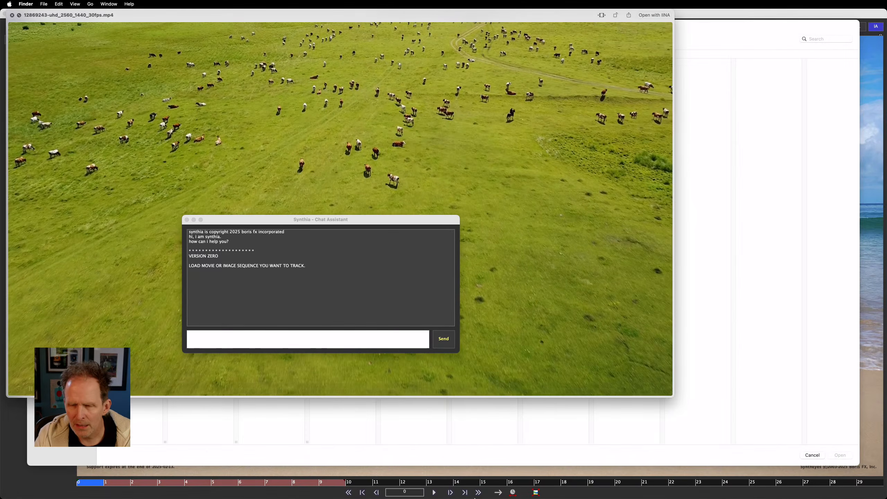
mouse_move(475, 498)
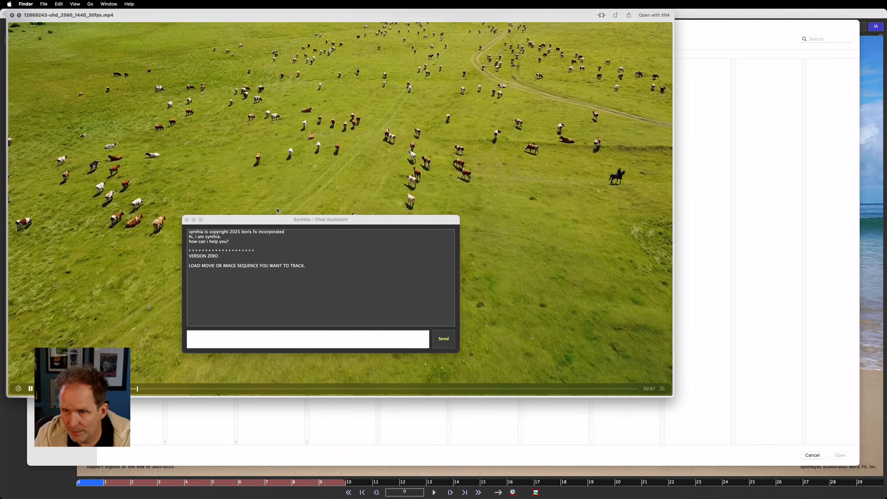
drag(268, 220, 273, 498)
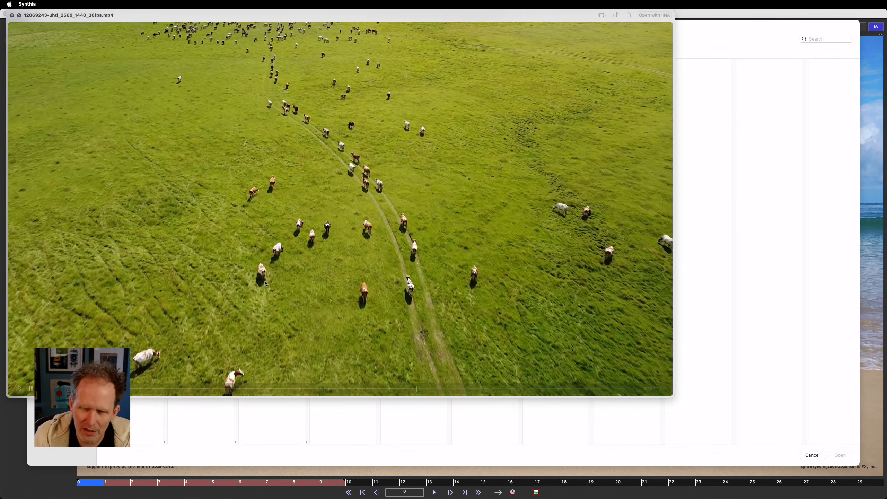
click(13, 16)
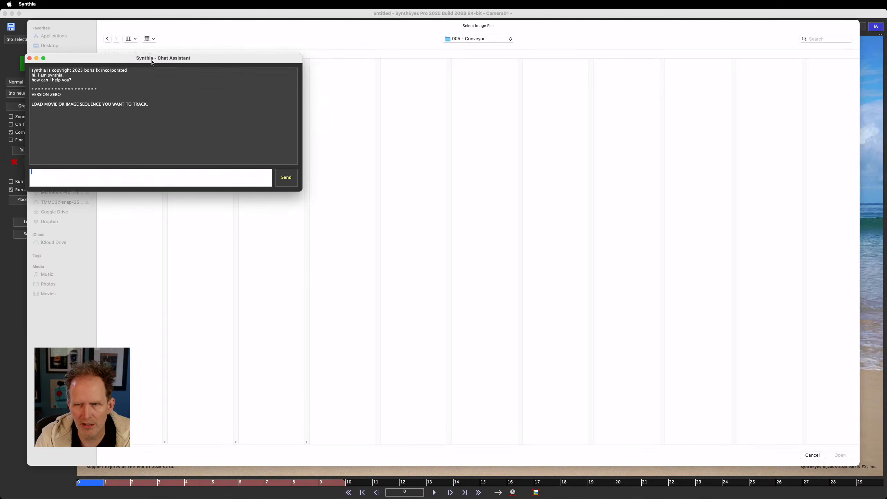
drag(152, 62, 268, 224)
drag(226, 260, 210, 274)
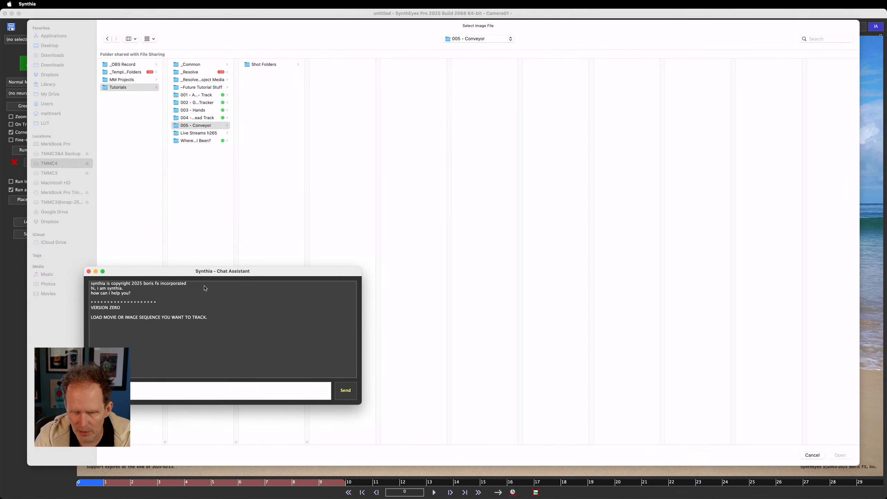
- Rename the Shot Folders folder inside 005 - Conveyor to Conveyor 01 in the file selection dialog
click(256, 63)
click(258, 65)
right_click(257, 65)
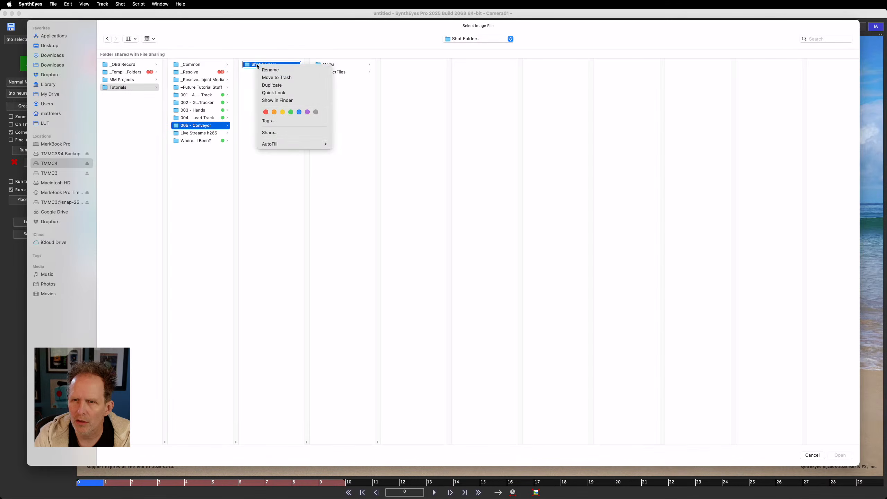
click(265, 68)
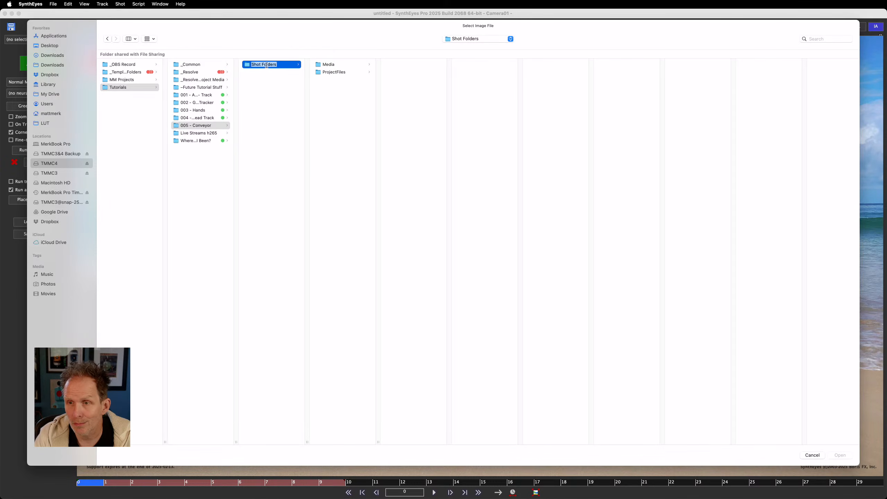
click(266, 65)
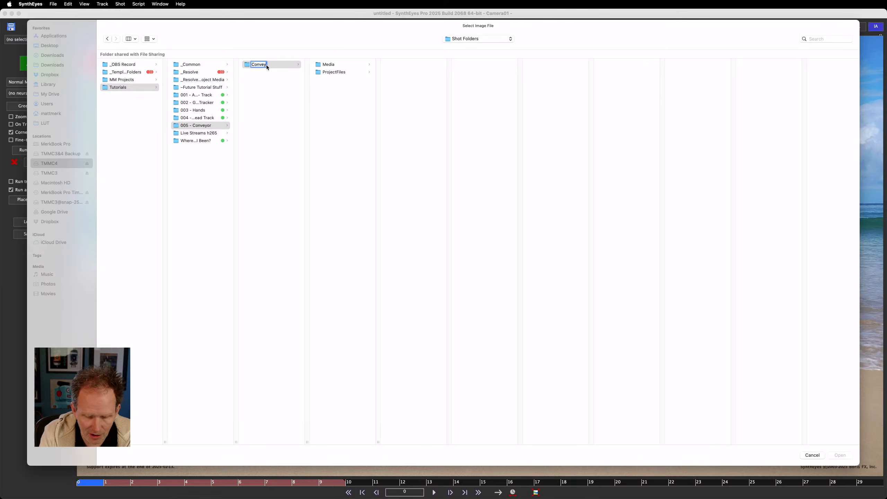
text(Conveyor)
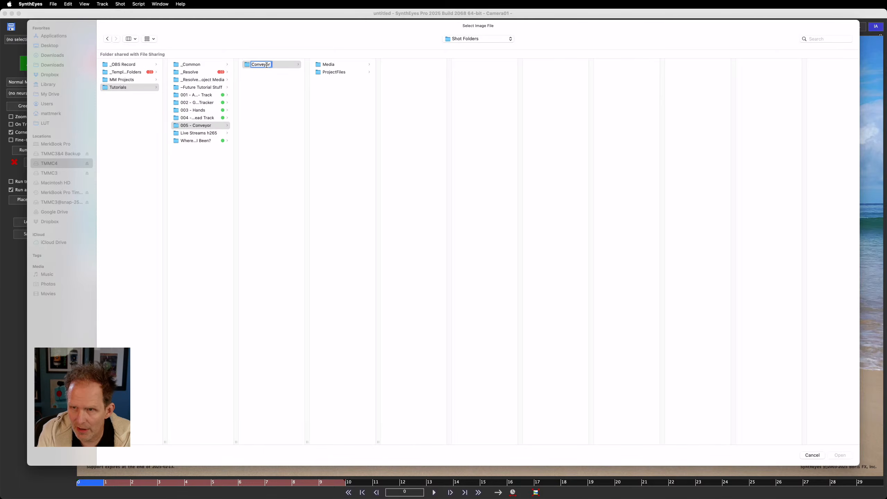
text( 01)
key(Return)
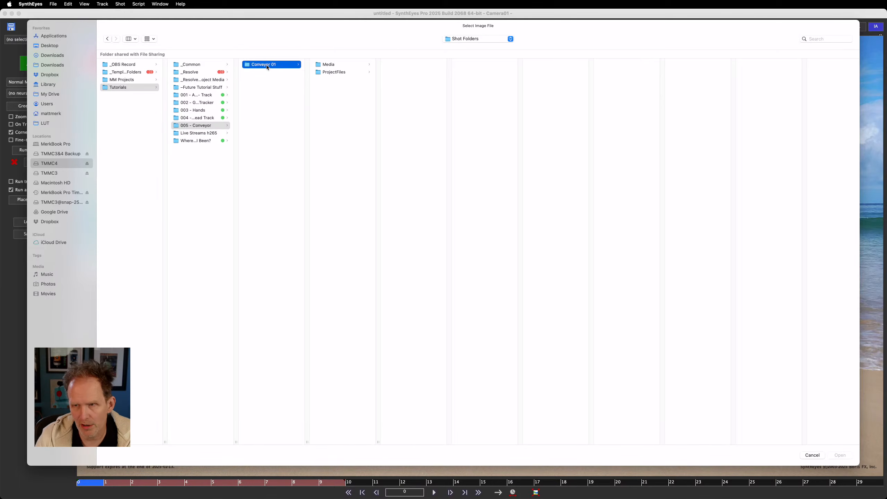
- Load 855091-hd_1920_1080_30fps.mp4 from Conveyor 01's Media/Plates folder and accept its default shot settings
click(335, 66)
click(425, 66)
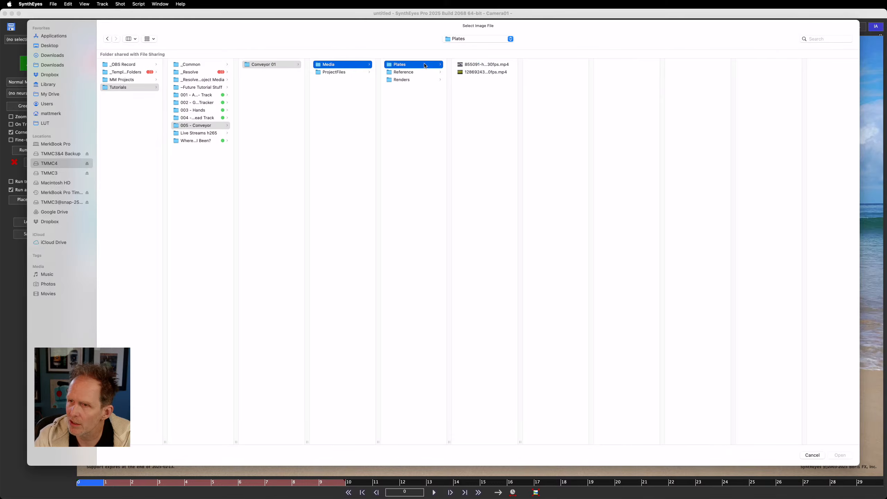
click(484, 64)
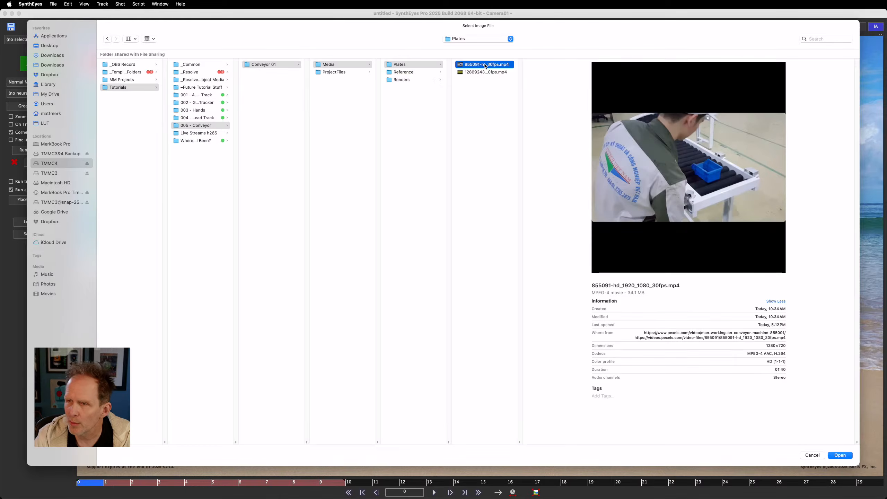
double_click(485, 65)
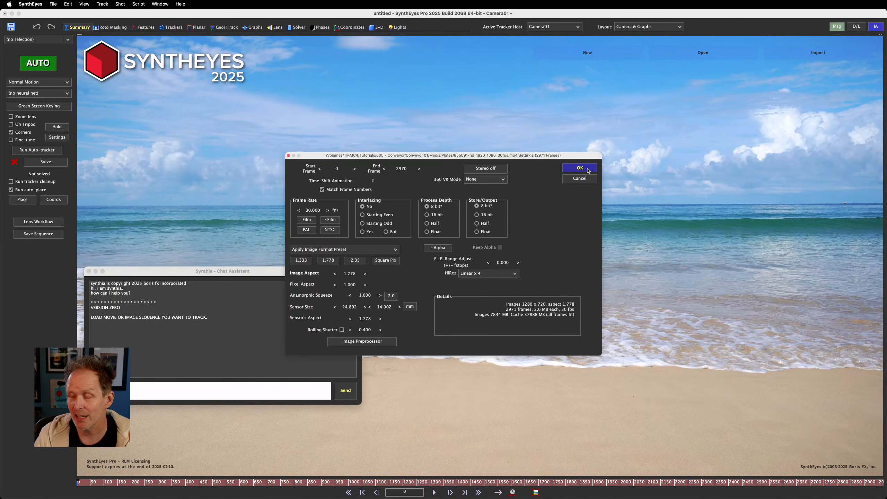
click(580, 168)
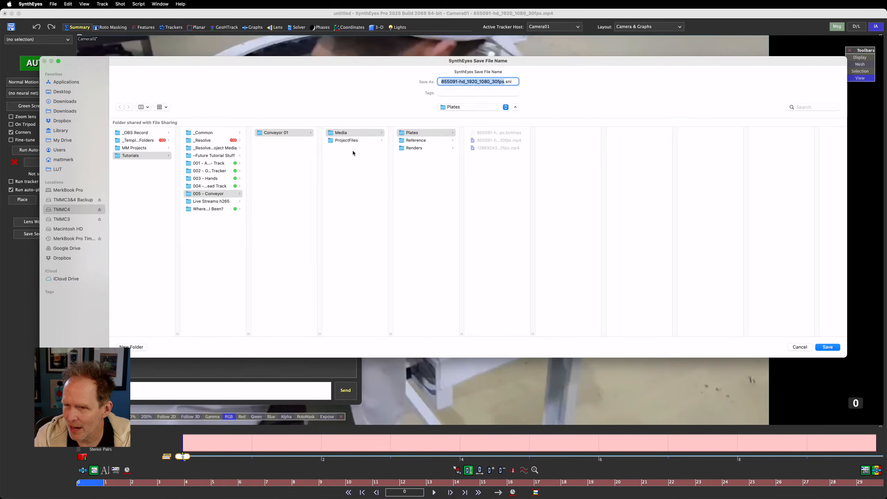
- Create a new folder named SynthEyes inside ProjectFiles as the save location
click(346, 142)
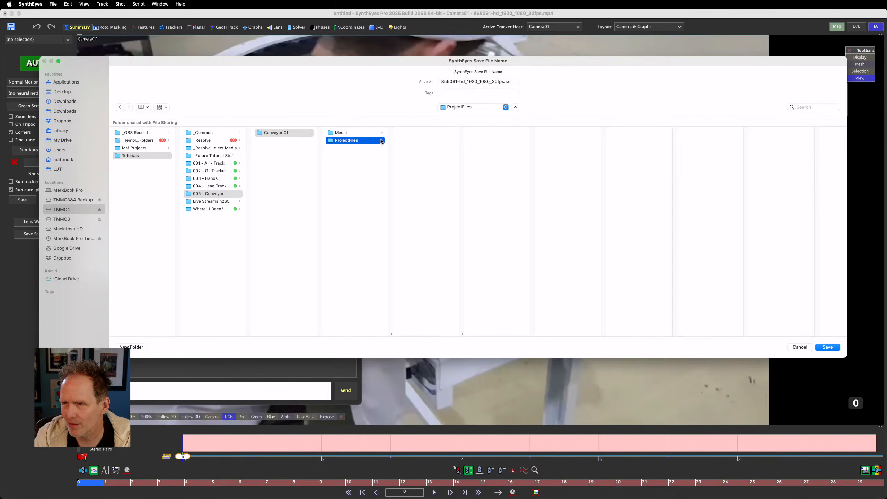
click(132, 347)
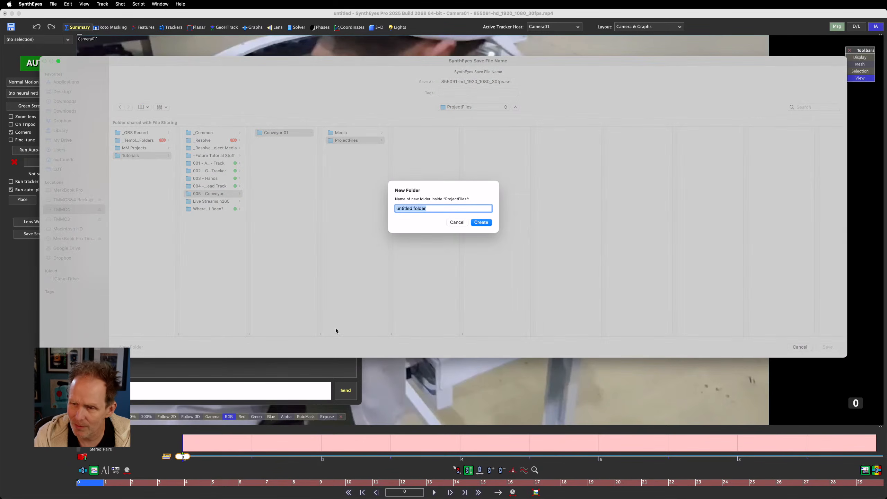
text(Synth)
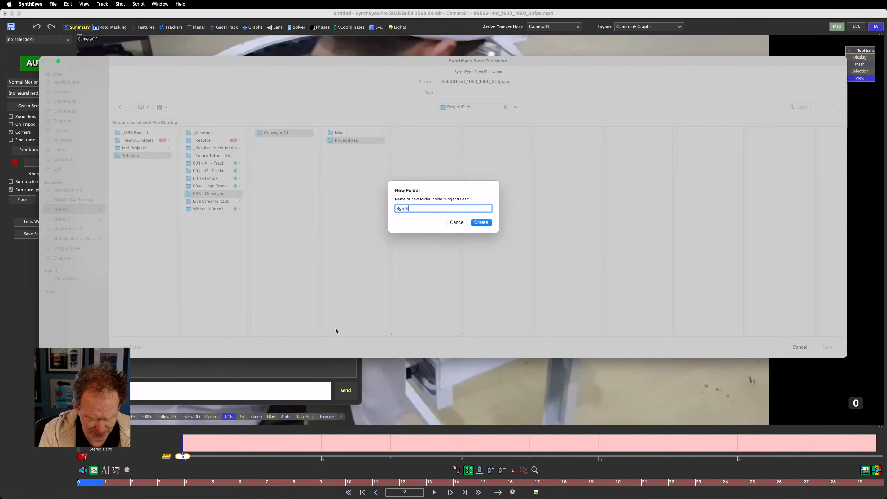
text(Eyes)
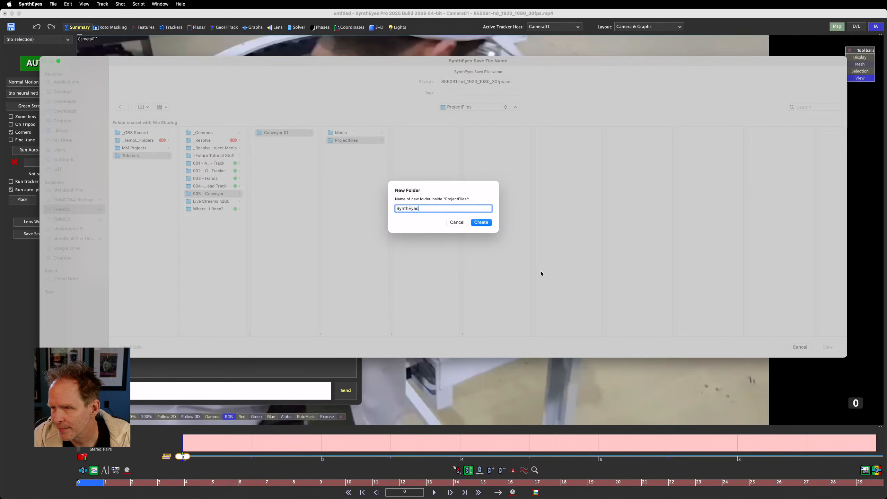
click(481, 222)
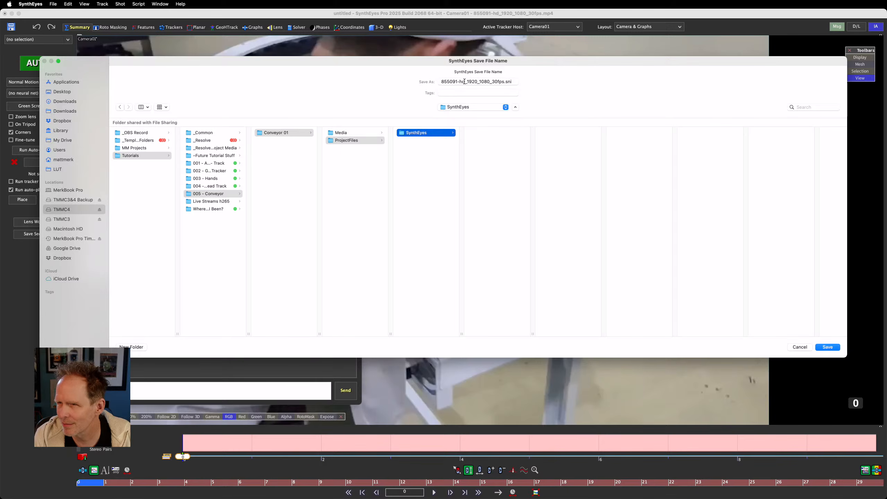
- Save the scene in the SynthEyes folder as 855091_track_v00-01.sni
drag(467, 81, 504, 81)
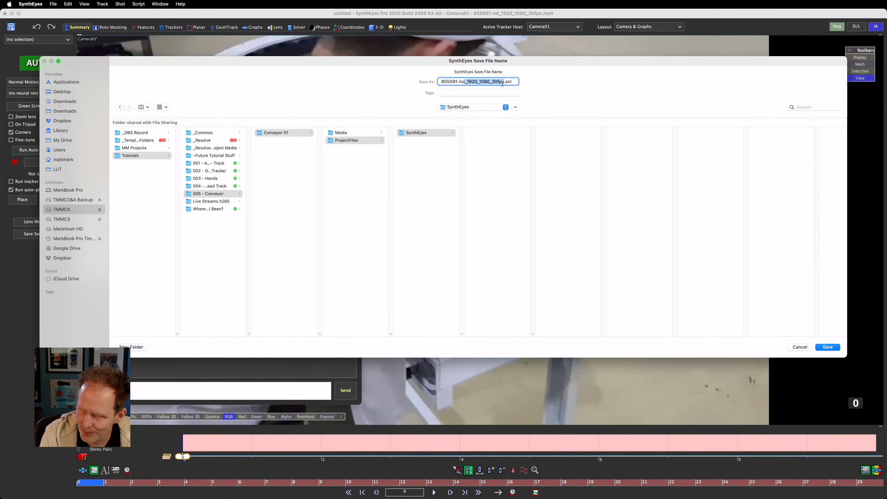
text(---)
key(BackSpace)
key(BackSpace)
key(BackSpace)
key(BackSpace)
key(BackSpace)
key(BackSpace)
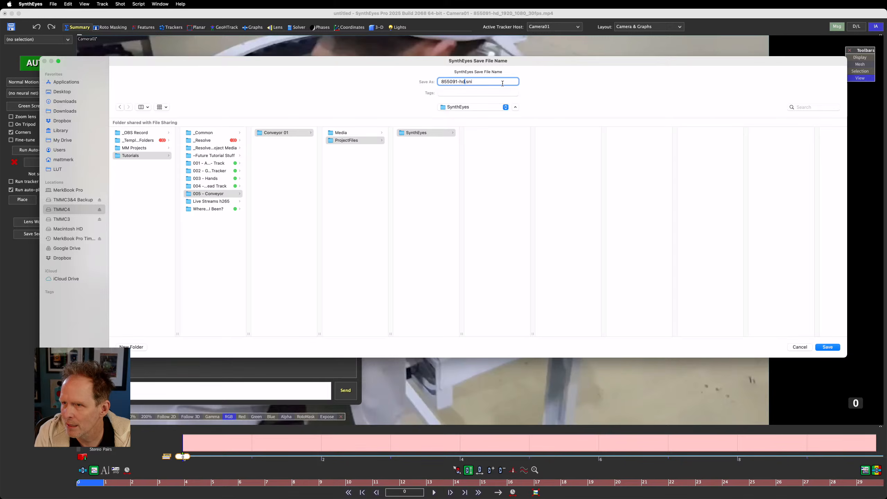
text(_track)
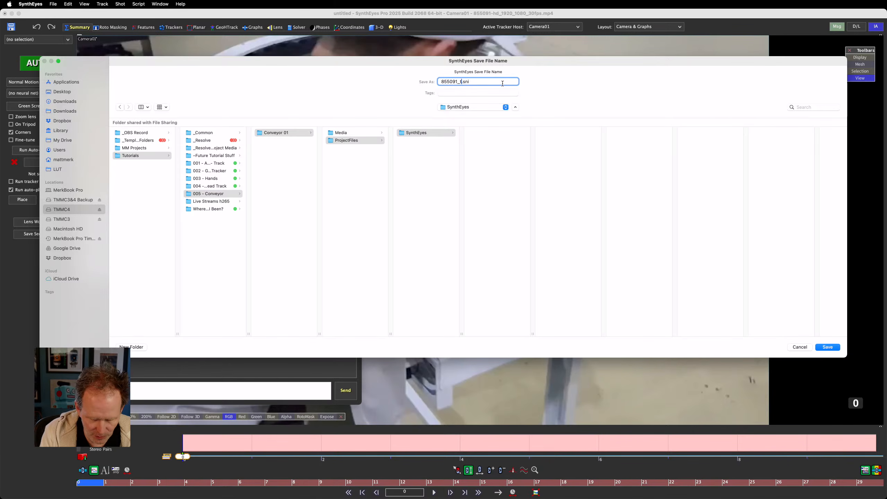
text(_)
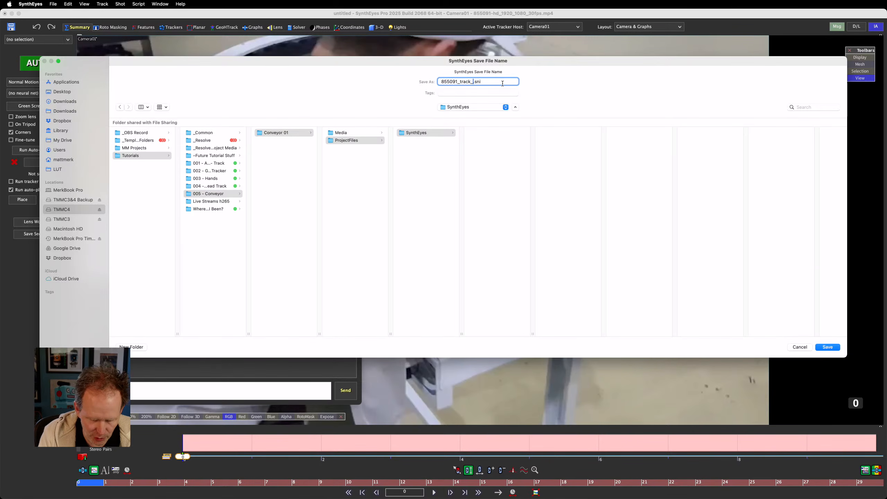
text(v01)
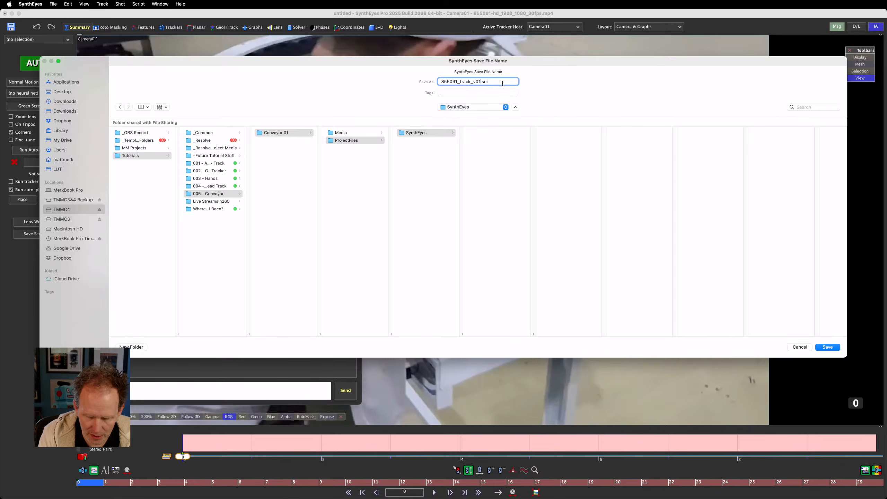
key(BackSpace)
text(0)
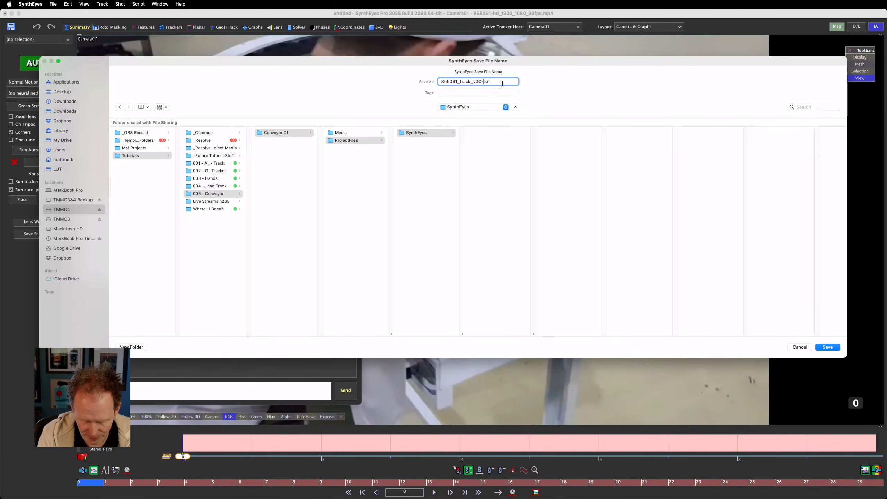
text(-01)
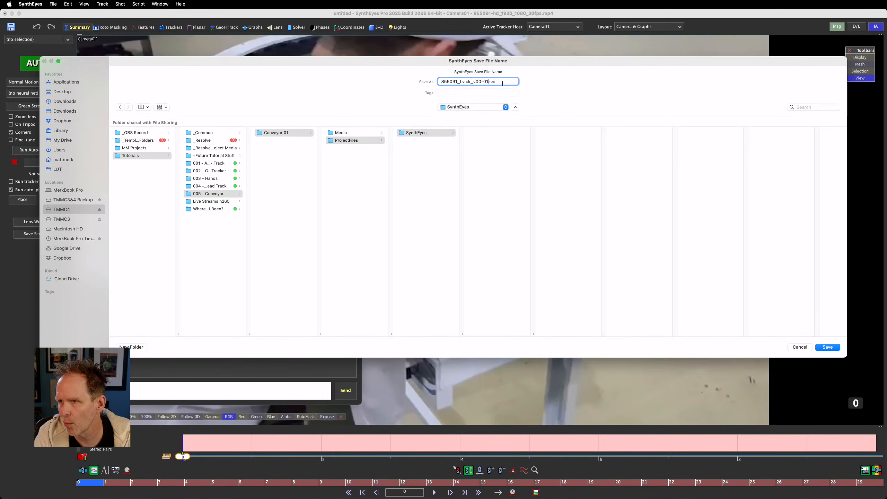
key(Return)
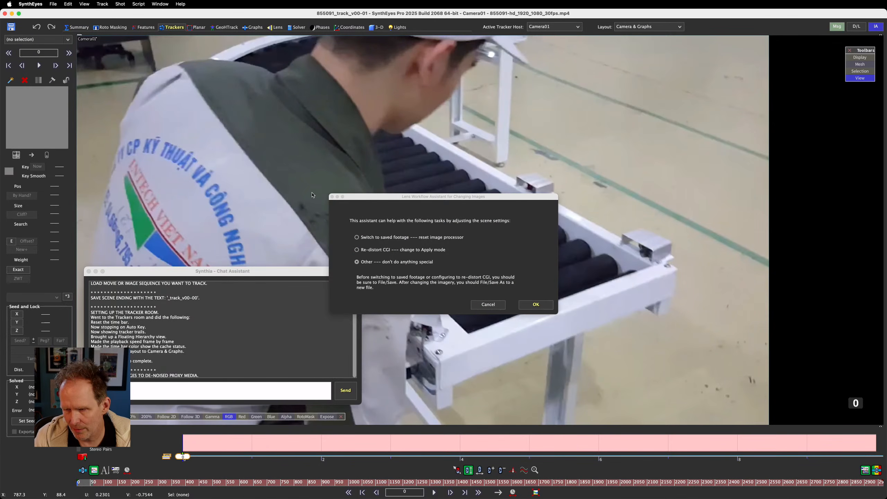
- Keep the Other lens workflow option, reselect 855091-hd_1920_1080_30fps.mp4 as the proxy footage with its existing settings, and dismiss the chat assistant
click(533, 305)
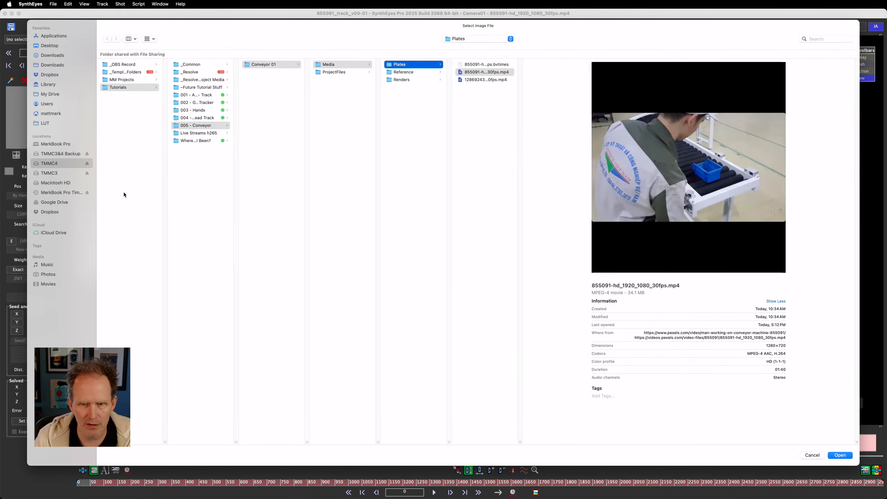
key(super+Tab)
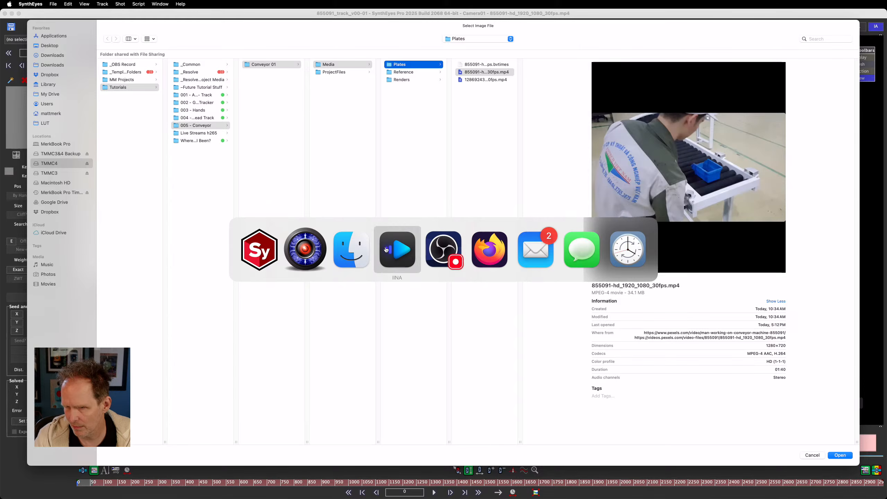
click(303, 251)
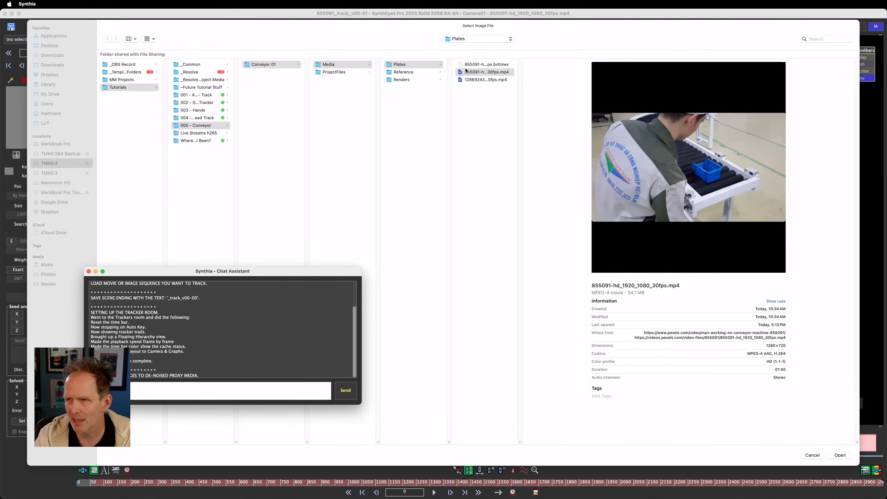
click(838, 455)
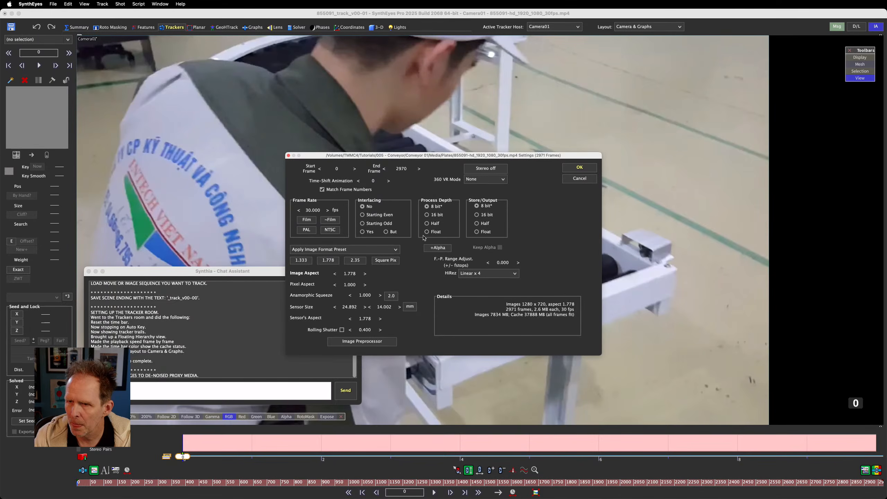
click(572, 168)
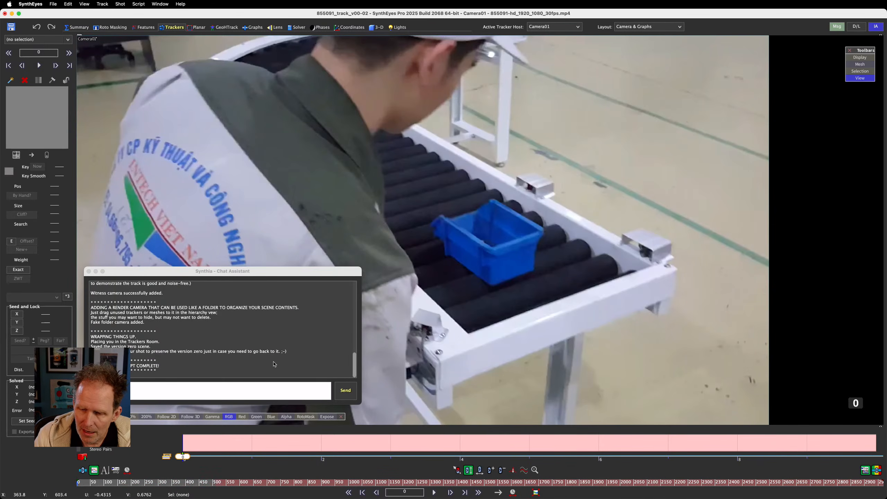
click(109, 387)
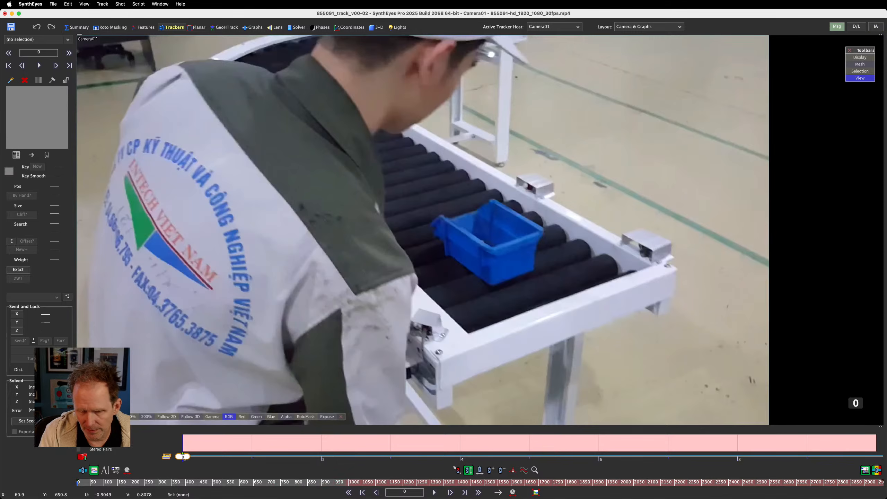
- Scrub through the opening conveyor footage to choose a cut point and set the shot's end frame to 706
click(182, 482)
drag(183, 482, 266, 492)
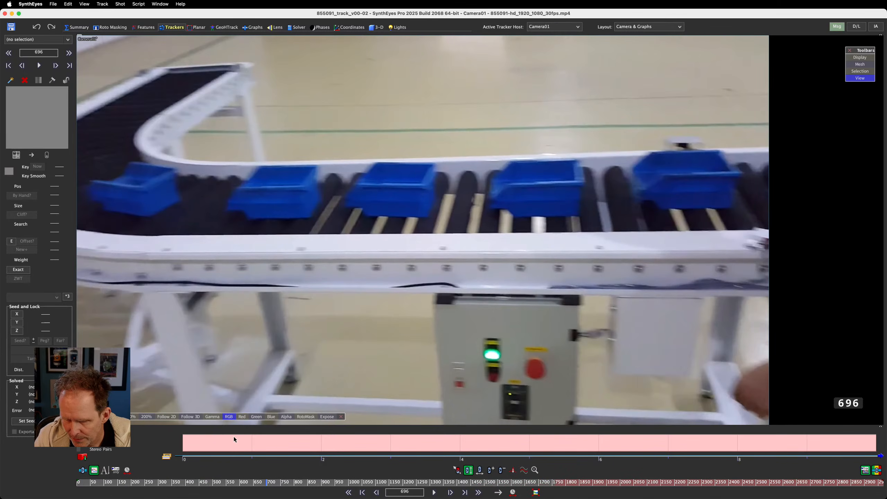
click(269, 482)
drag(268, 483, 267, 483)
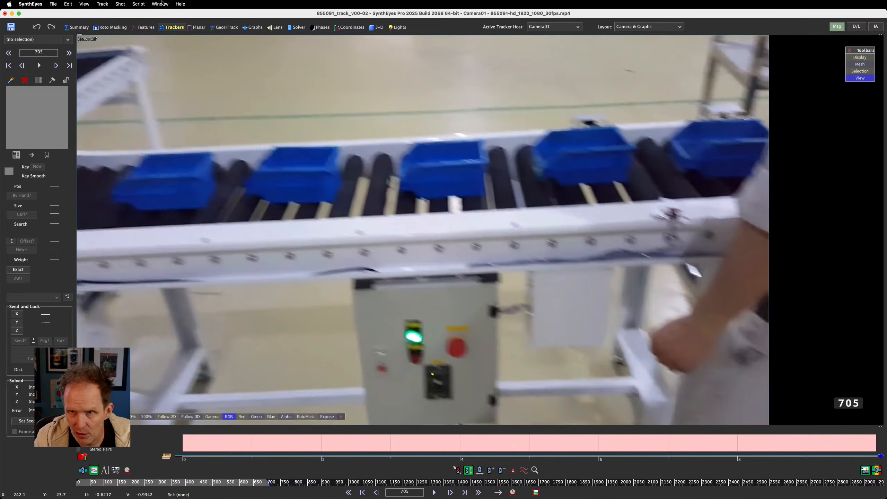
click(120, 3)
click(125, 22)
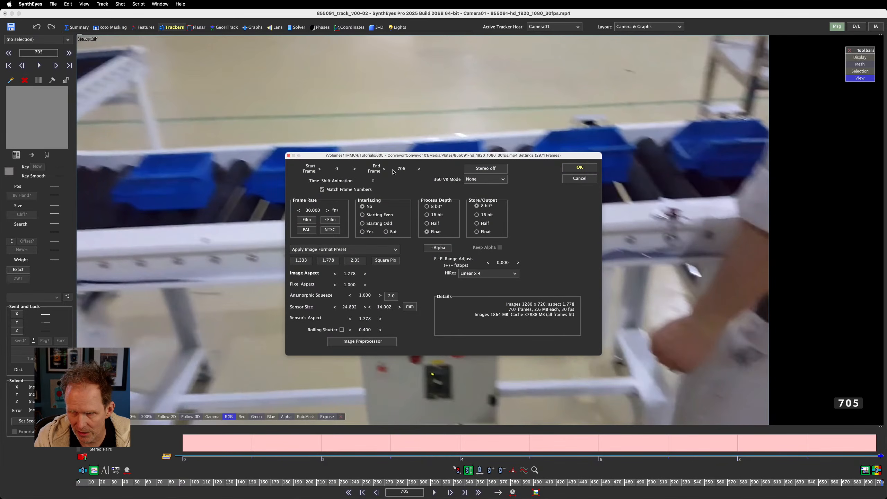
click(579, 168)
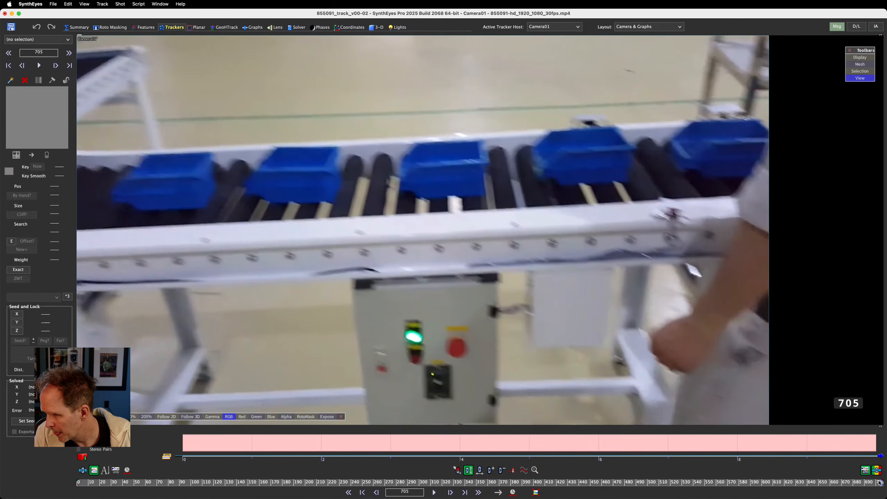
- Trim the end of the shot's frame range to frame 700 and return to frame 0
drag(883, 483, 877, 483)
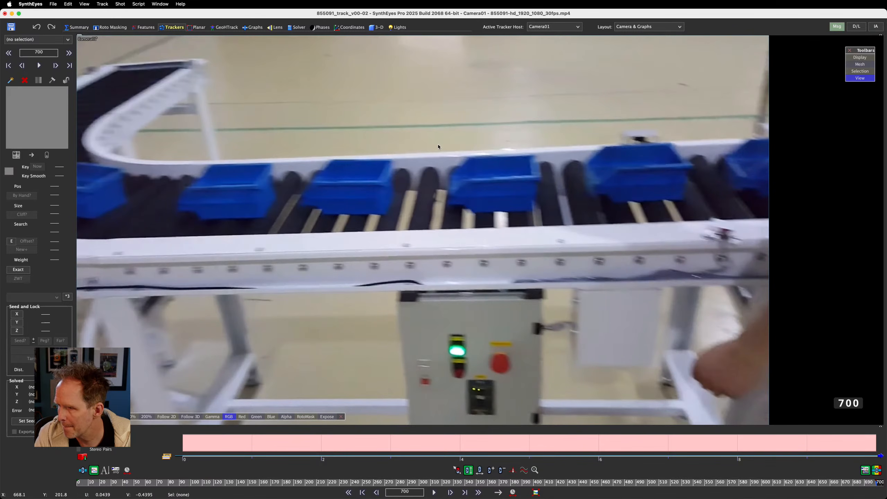
key(p)
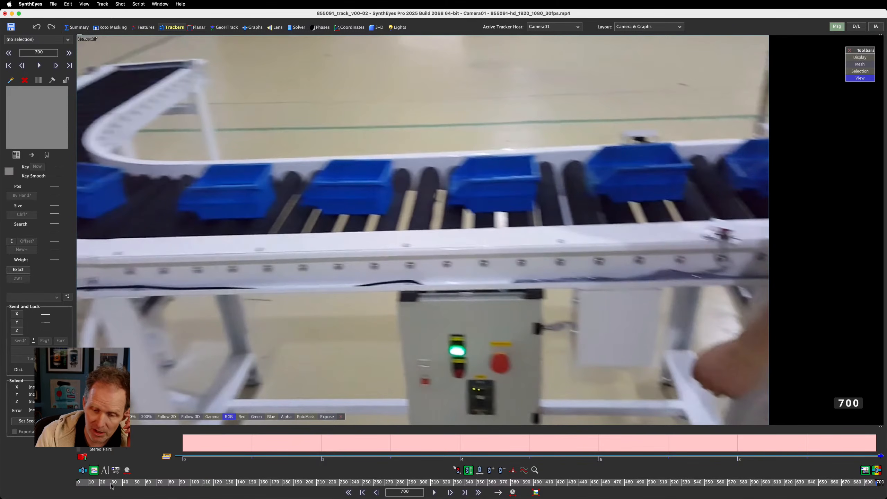
drag(111, 484, 78, 485)
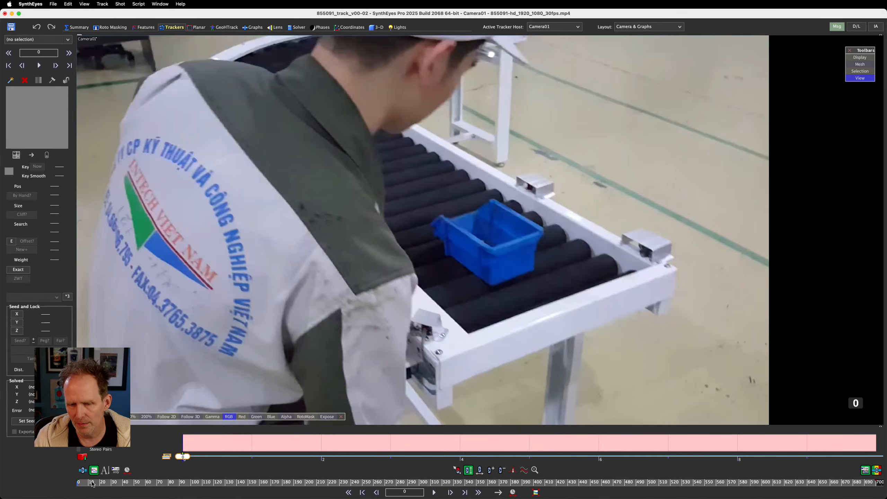
drag(90, 482, 70, 482)
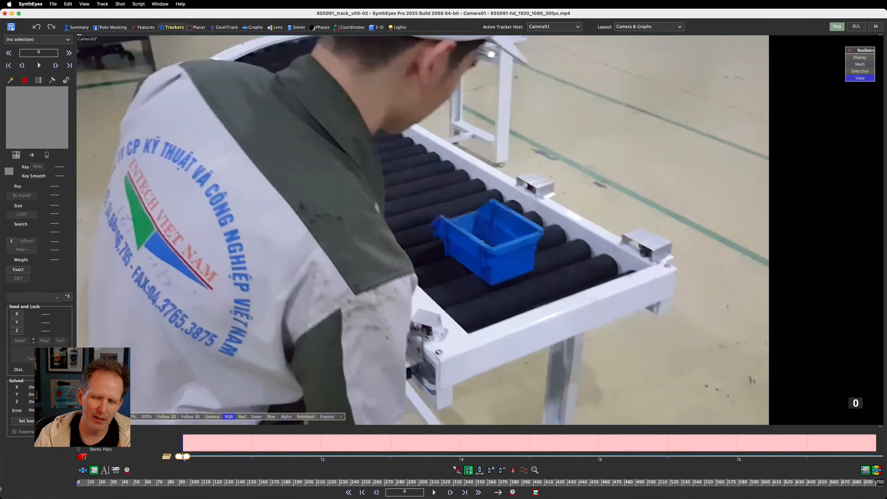
- Create a Mask ML layer named Layer1 for roto masking and move the Mask ML window away from the worker
click(110, 27)
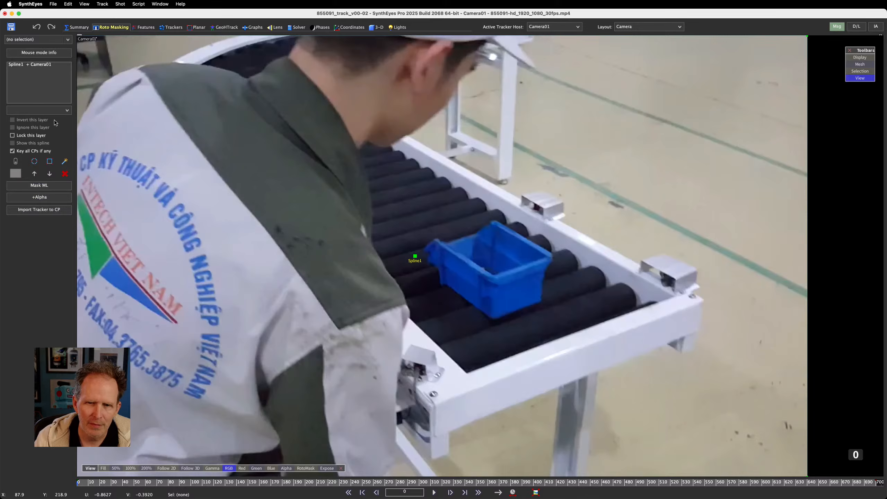
click(44, 188)
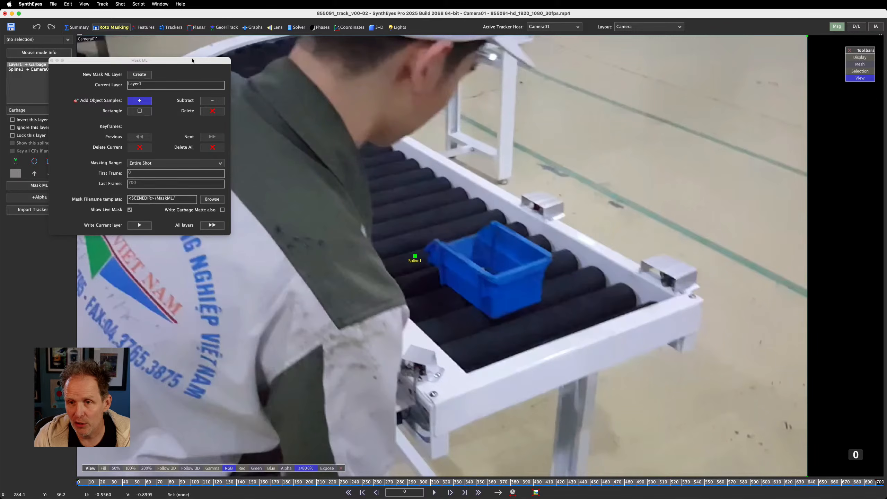
drag(193, 60, 717, 89)
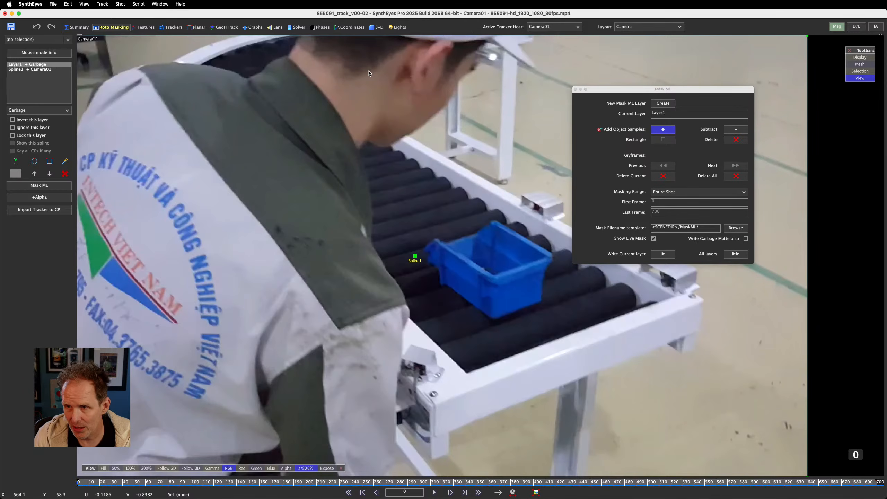
click(355, 77)
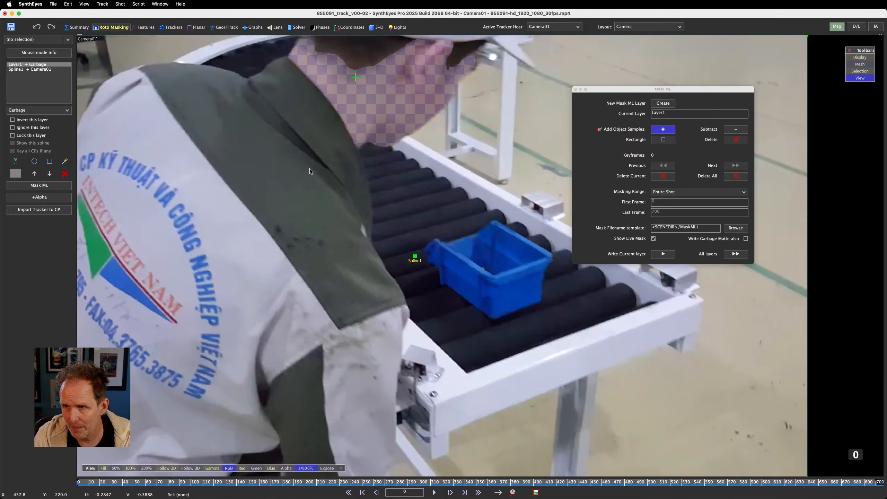
click(350, 43)
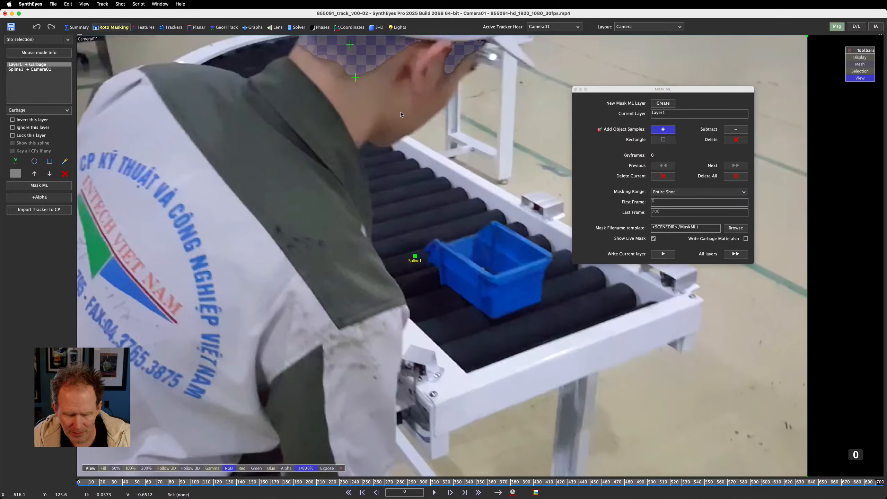
key(super+z)
key(super+z)
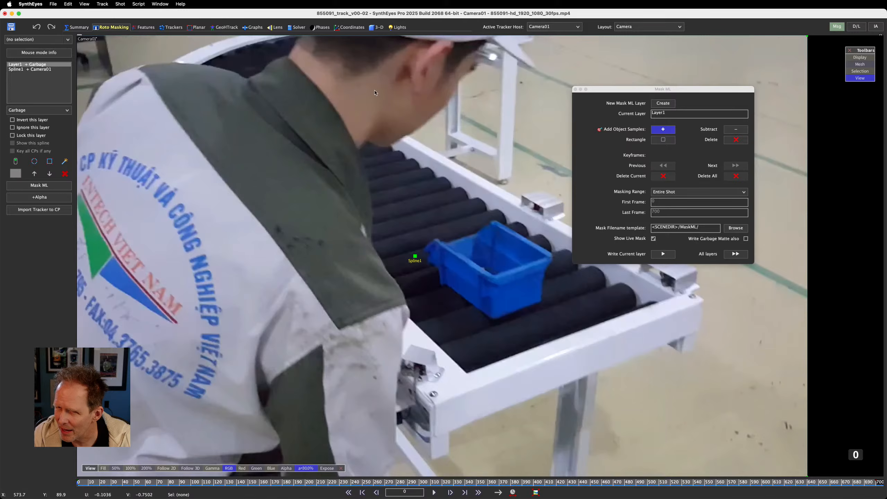
- Add Mask ML object samples on the worker's cap, neck, grey shoulder panel and white upper back at frame 0
click(364, 53)
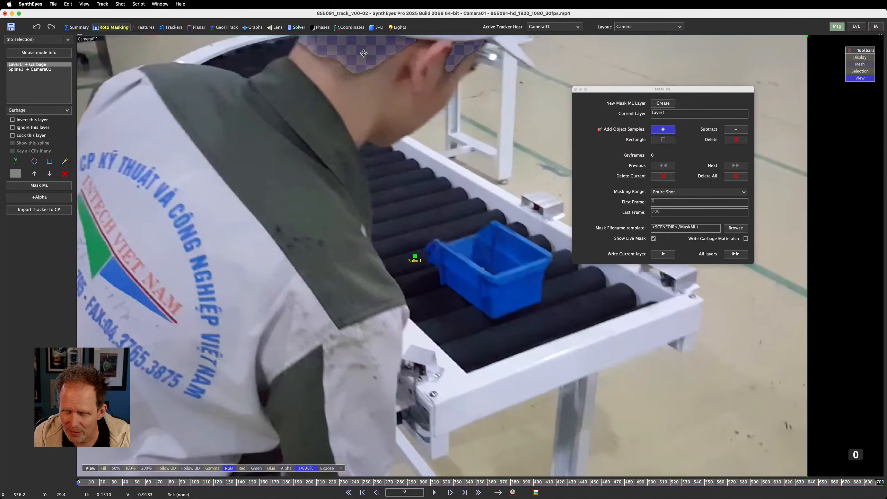
click(362, 119)
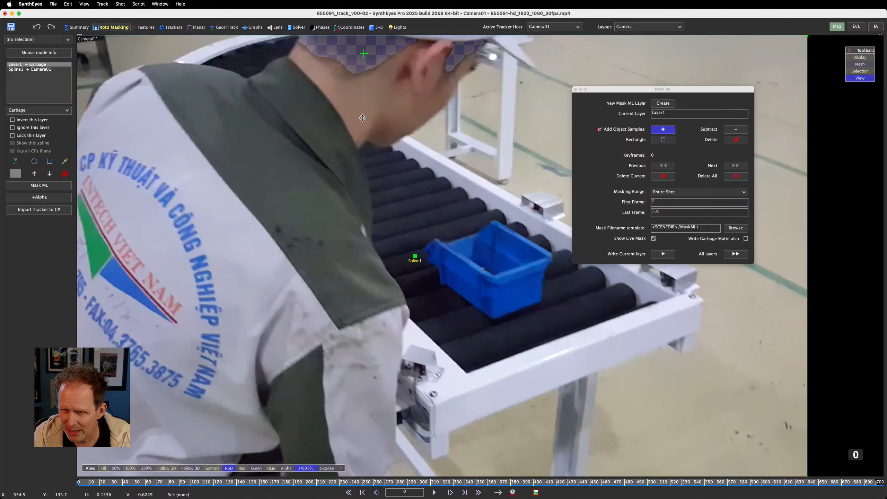
click(291, 111)
click(241, 132)
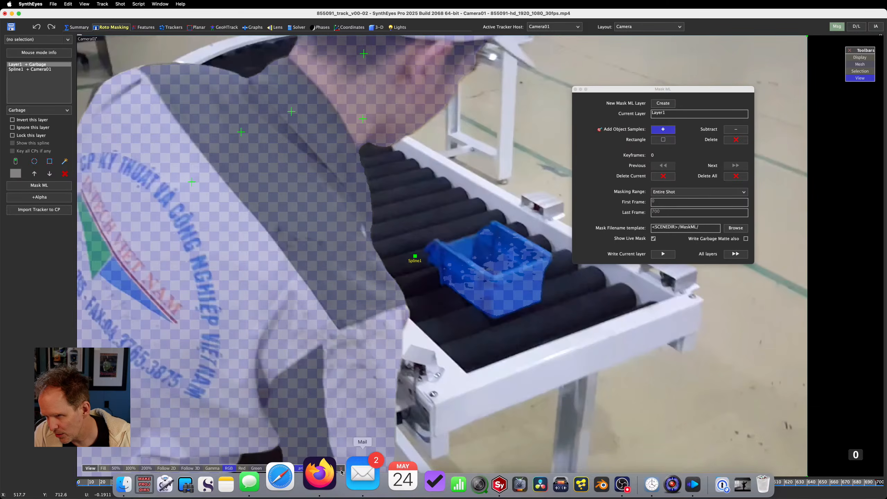
- Place four subtract samples across the front and side faces of the blue bin to exclude it from the mask
click(735, 129)
click(515, 280)
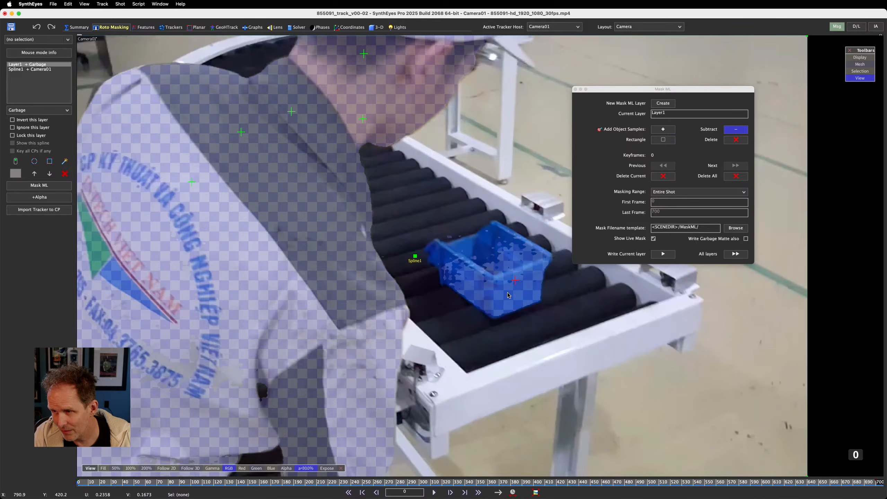
click(472, 280)
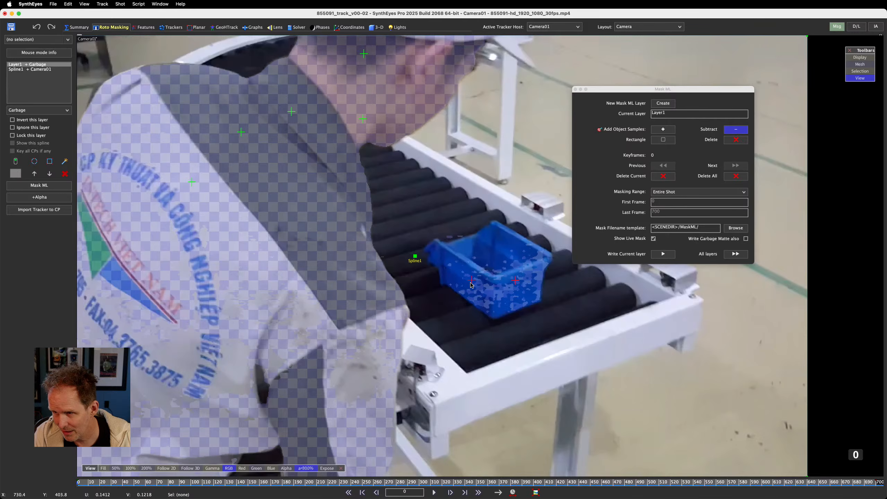
click(501, 296)
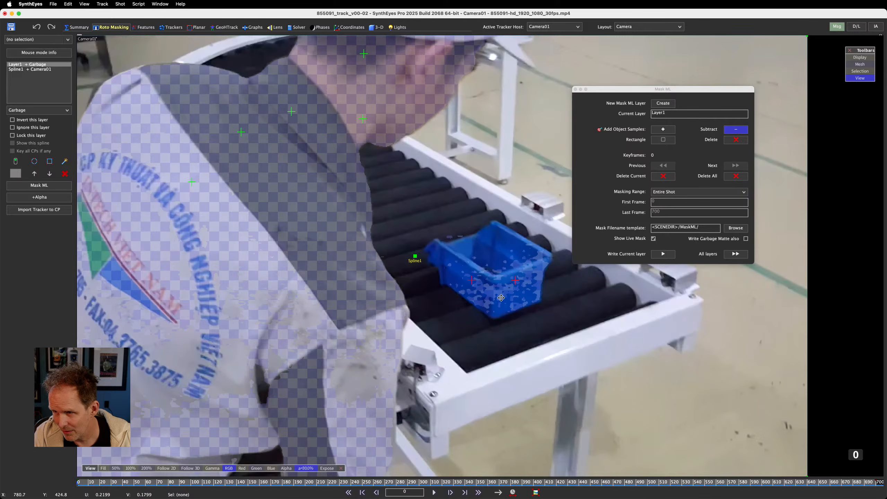
click(540, 277)
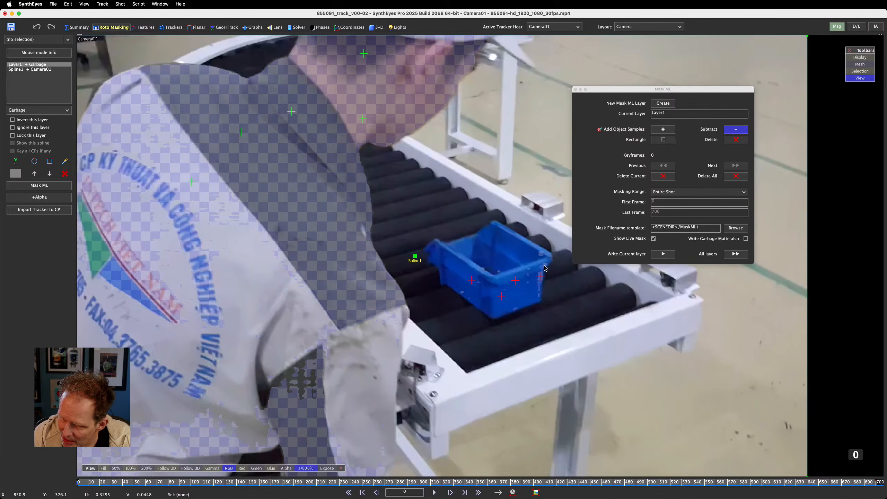
- Place three more subtract samples on the blue bin's inner wall, near its handle end and on its far rim corner
click(735, 140)
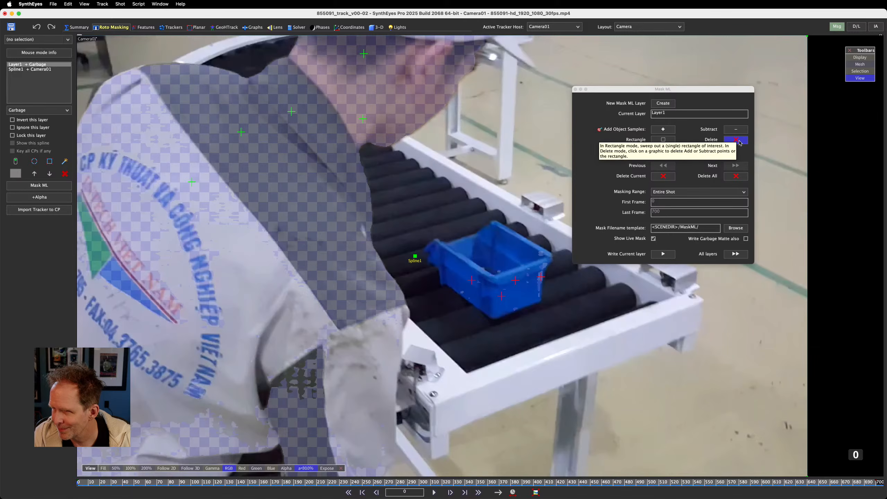
click(735, 129)
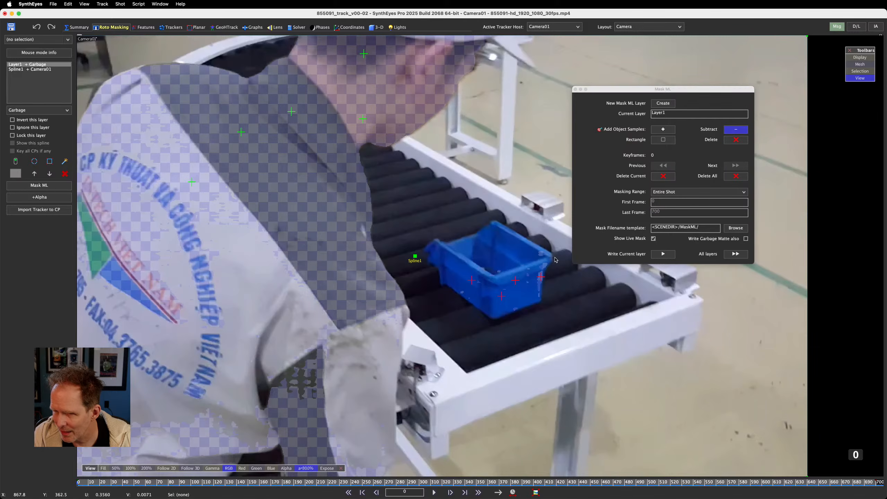
click(504, 246)
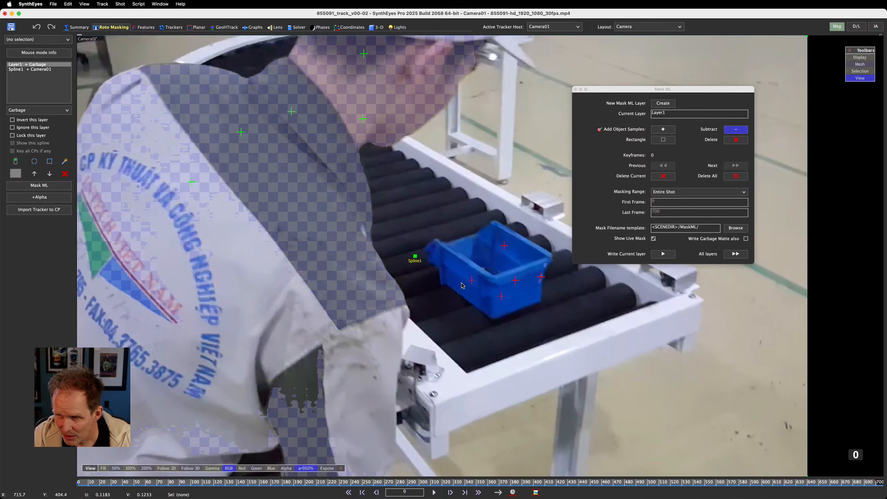
click(447, 263)
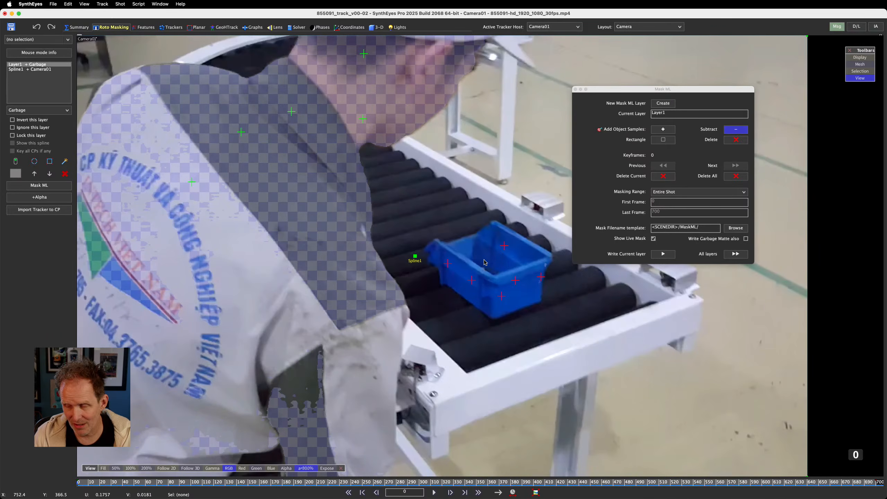
click(545, 262)
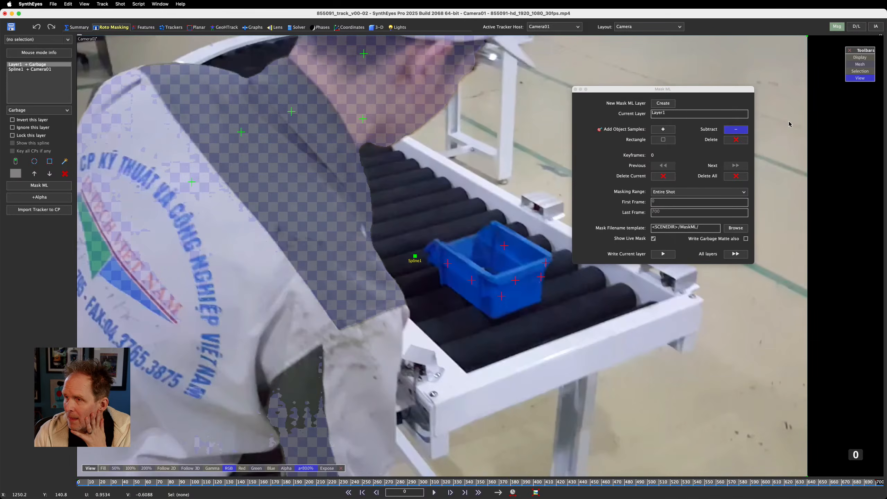
- Add an object sample lower on the worker's back and subtract the remaining mask specks along the blue bin's side and bottom edges
click(665, 130)
click(206, 218)
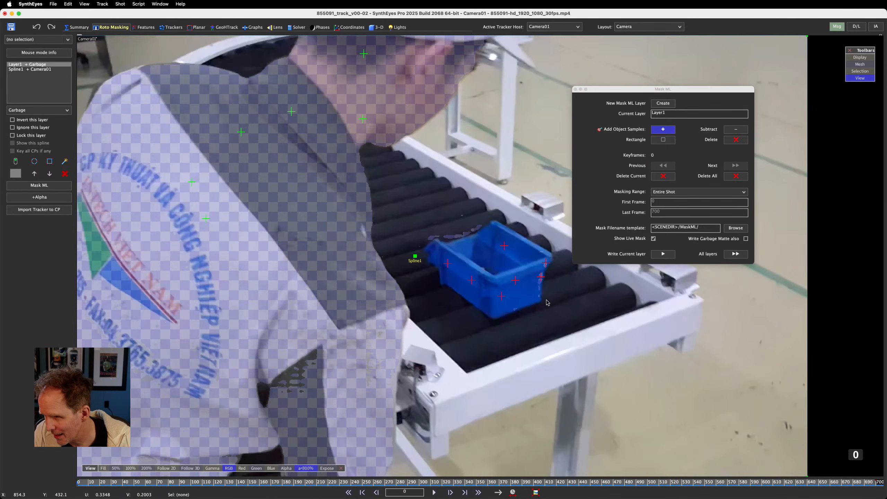
click(743, 132)
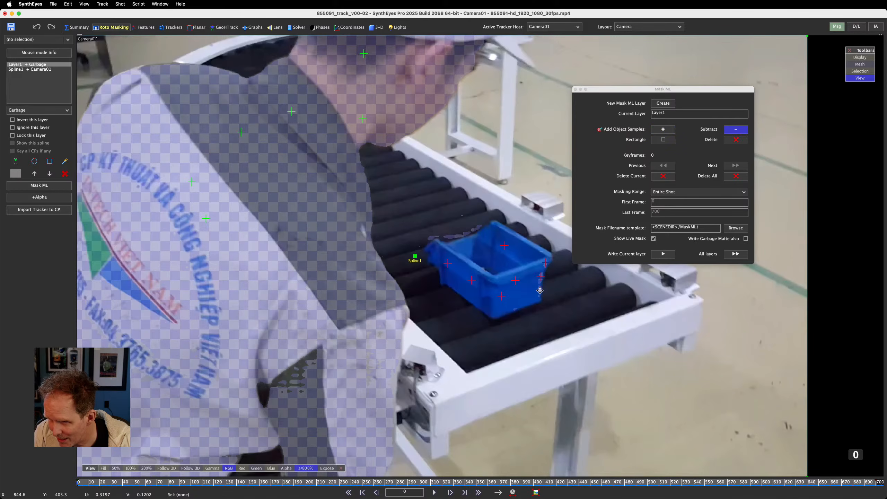
scroll(541, 285, up, 5)
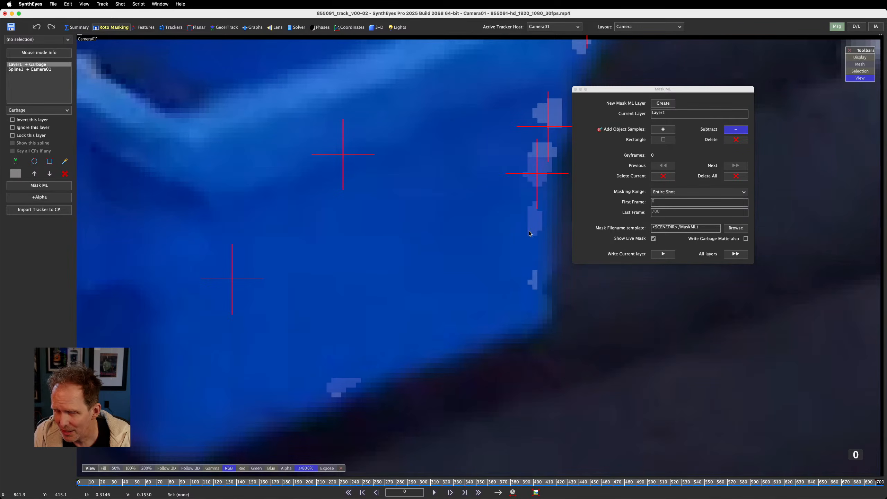
click(532, 283)
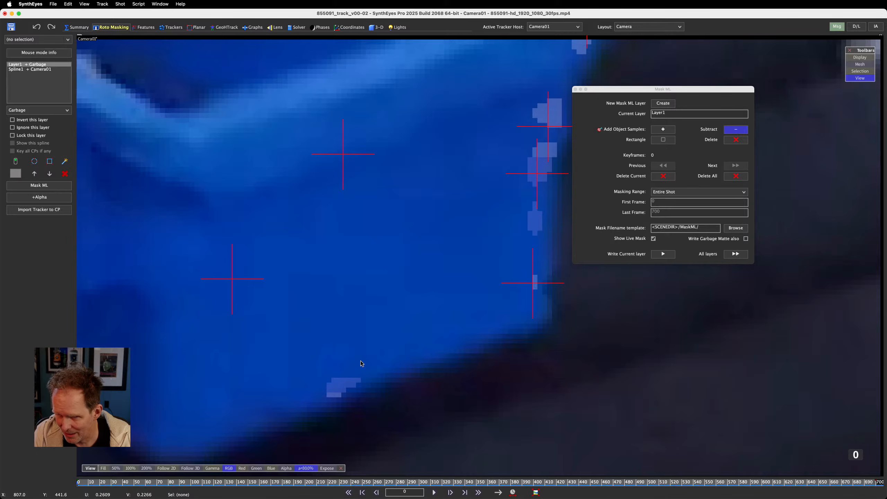
click(335, 382)
scroll(416, 246, down, 5)
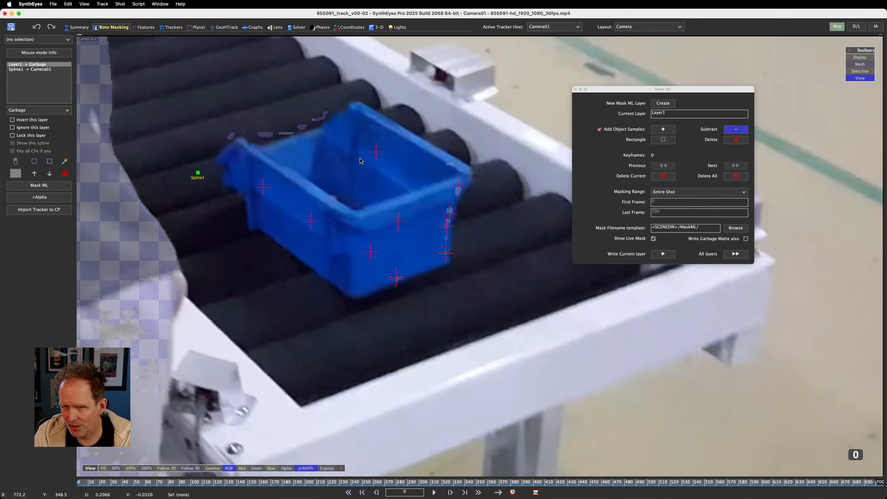
scroll(356, 170, down, 3)
scroll(355, 170, down, 4)
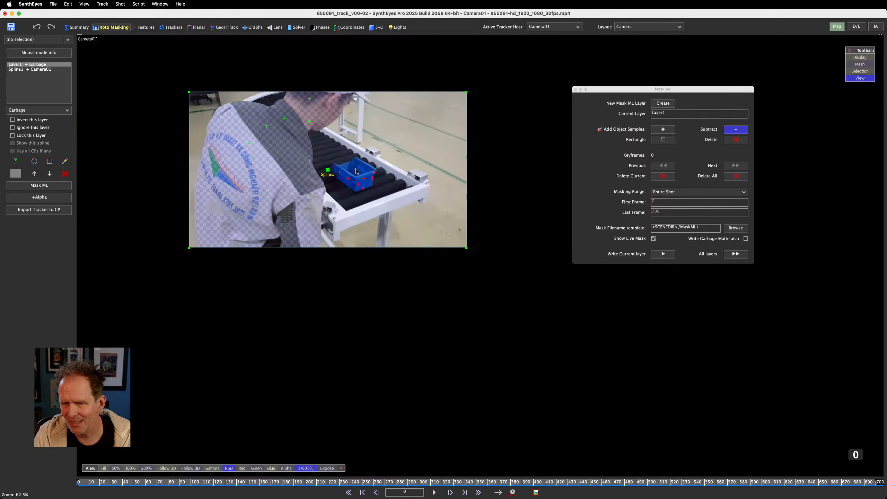
scroll(356, 171, up, 2)
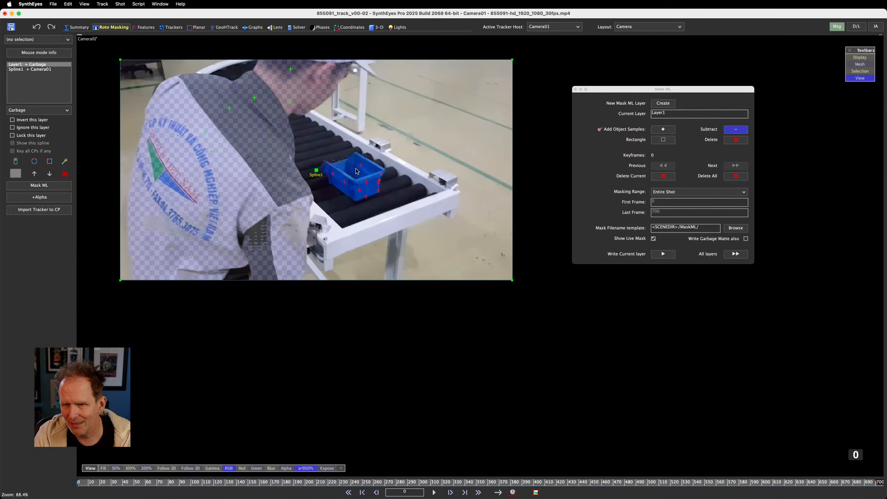
- Add an object sample on the dark jacket panel below the worker's arm and move the Mask ML window over the lower part of the frame
click(663, 129)
click(254, 228)
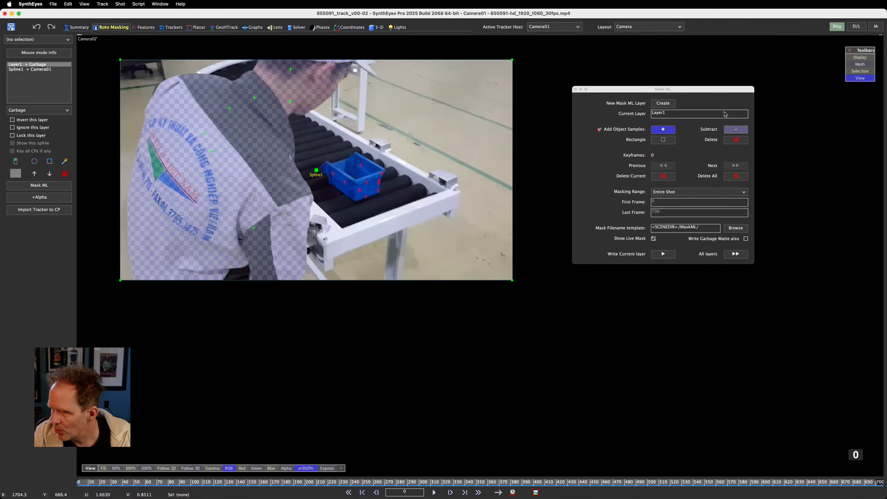
drag(705, 92, 257, 235)
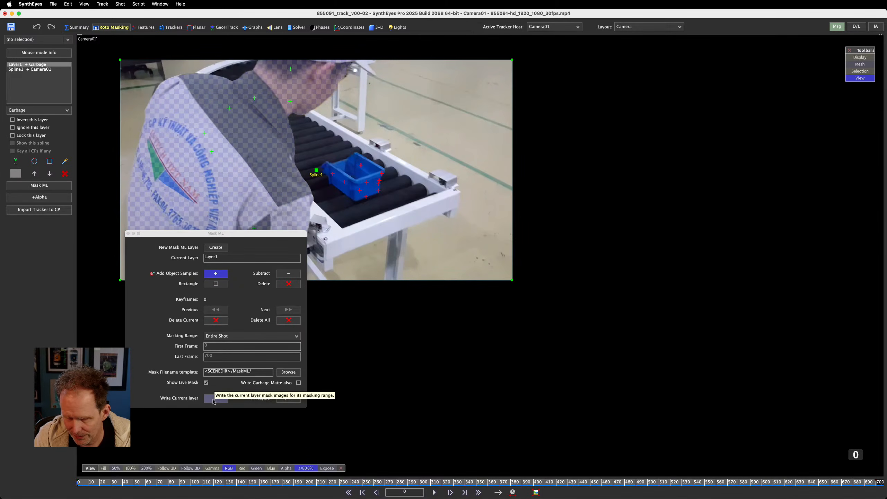
- Write the Layer1 mask images for the entire shot and move the Mask ML and progress windows clear of the image
click(214, 400)
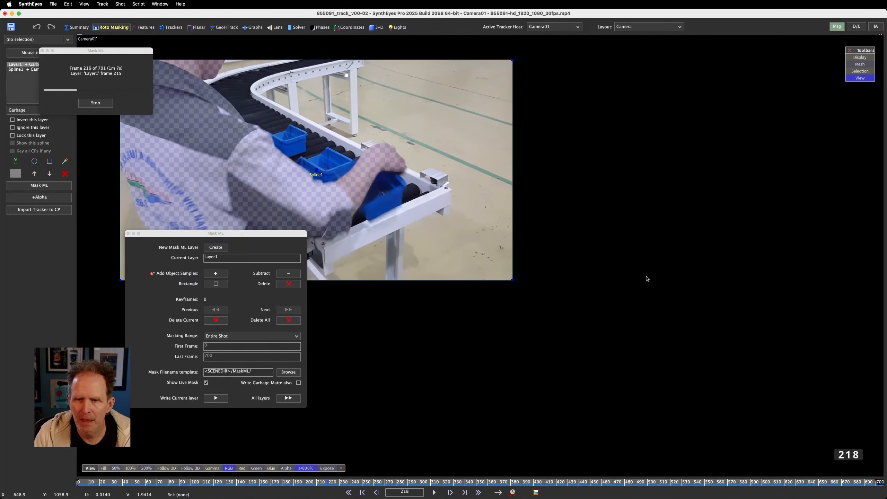
drag(247, 235, 721, 146)
drag(93, 52, 72, 314)
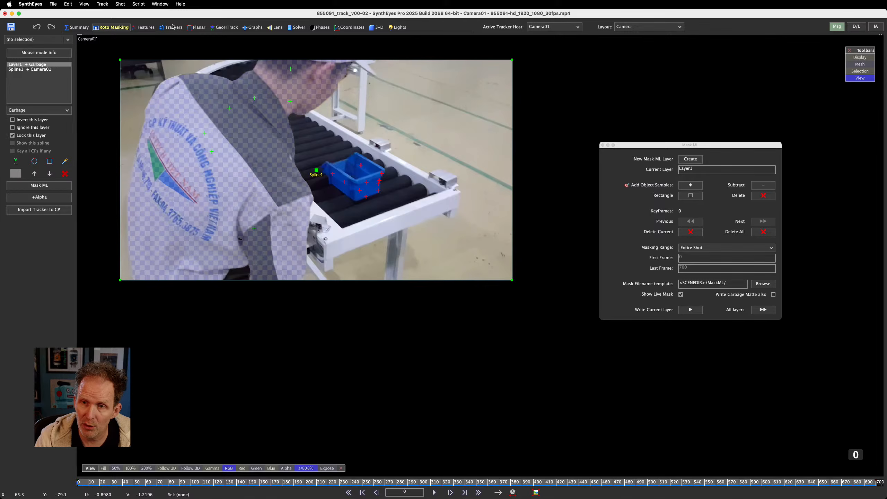
- Hide the spline of the Spline1 layer and lock that layer, ending with Layer1 selected
click(23, 69)
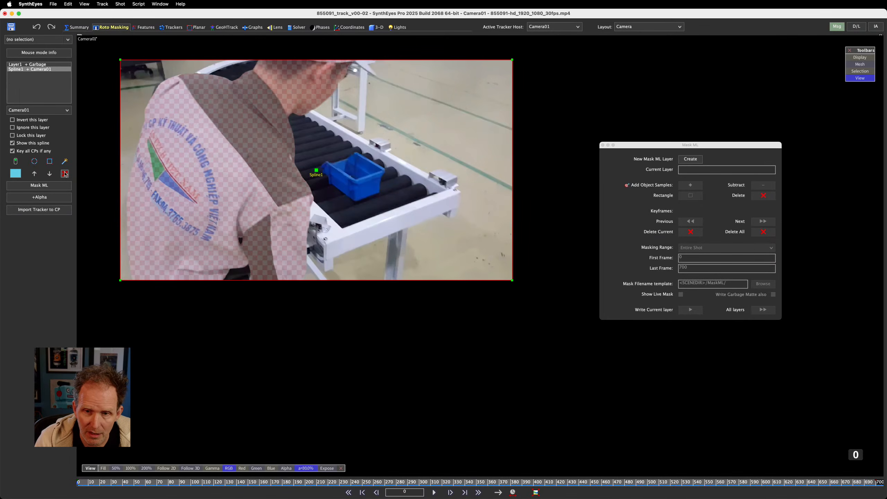
click(12, 143)
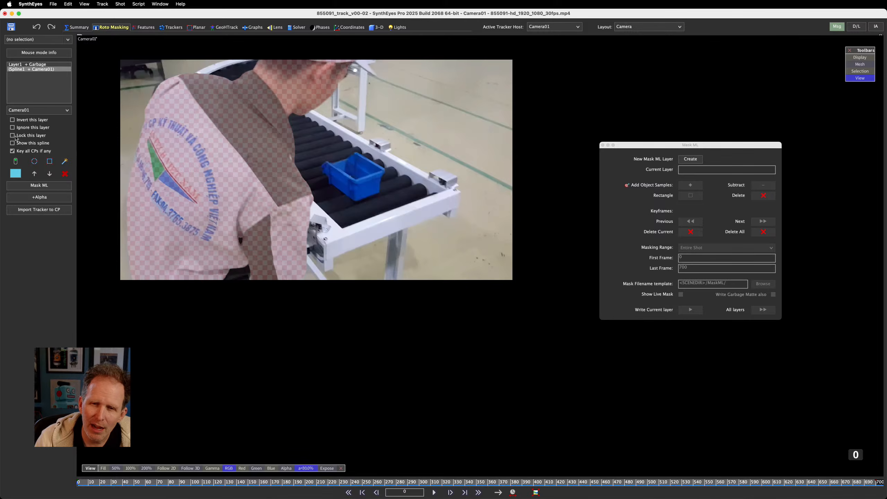
click(12, 135)
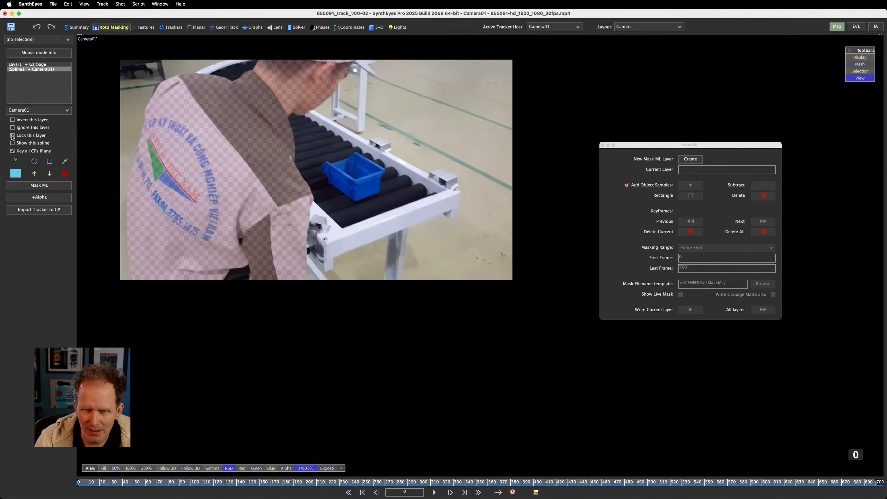
click(23, 66)
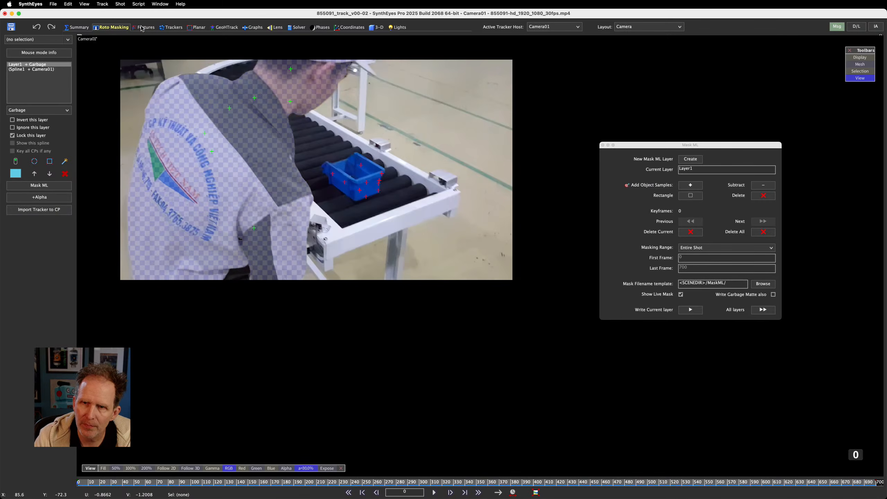
- Switch from the Roto Masking room to the Trackers room
click(170, 27)
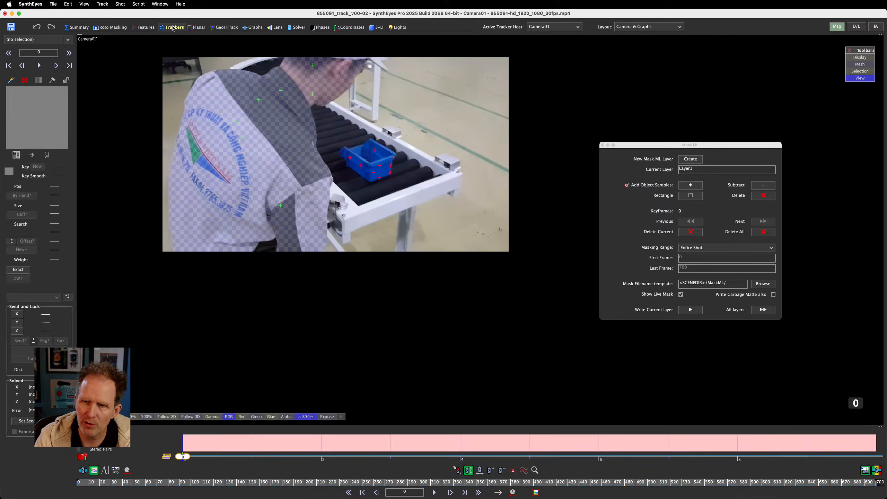
scroll(335, 306, up, 2)
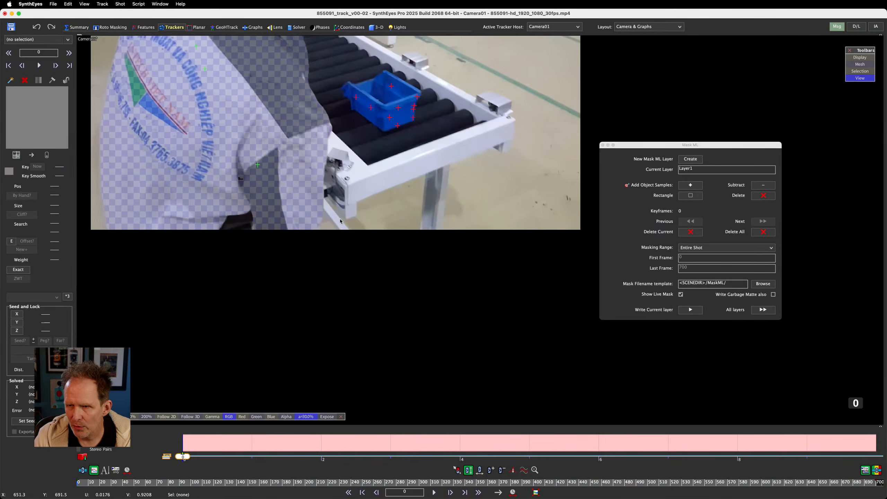
middle_drag(342, 287, 364, 410)
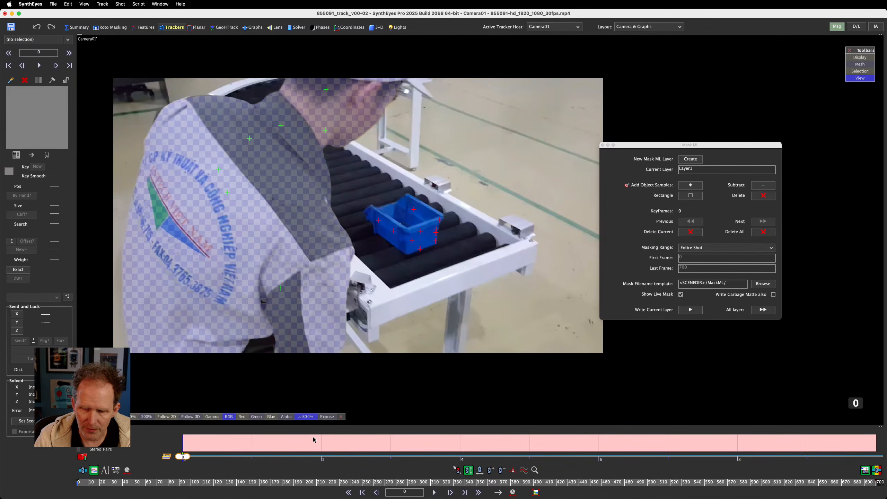
- Examine the worker's matte in the alpha channel display, return to RGB and scrub the opening frames back to frame 0
drag(519, 423, 311, 431)
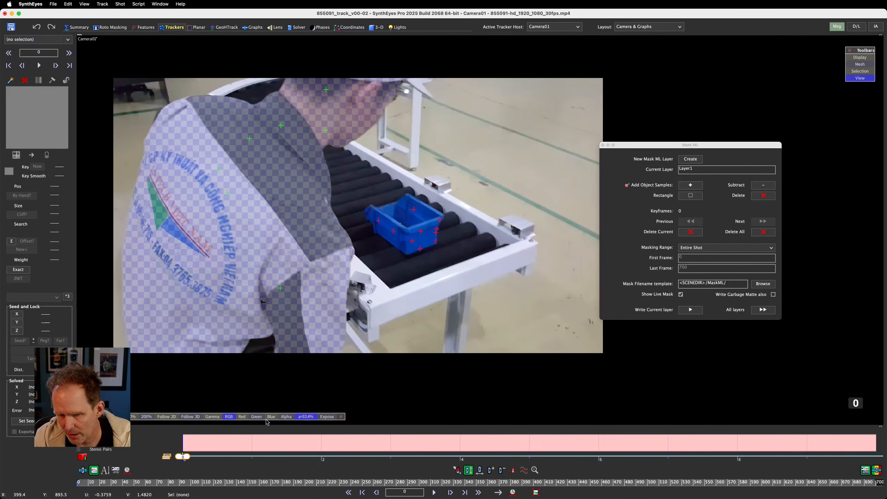
click(284, 417)
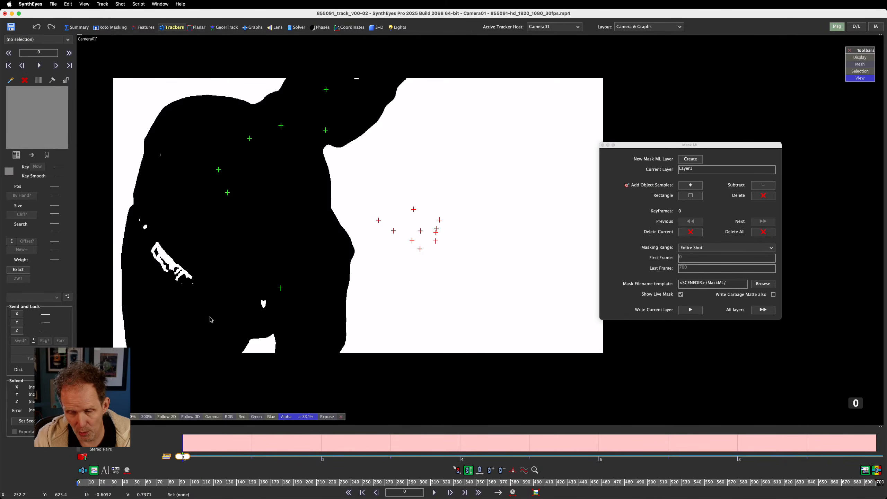
click(287, 417)
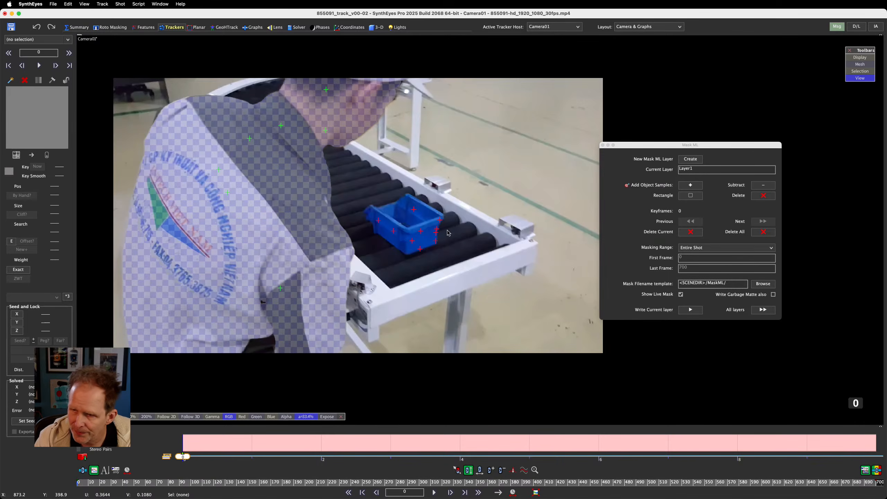
drag(106, 484, 78, 486)
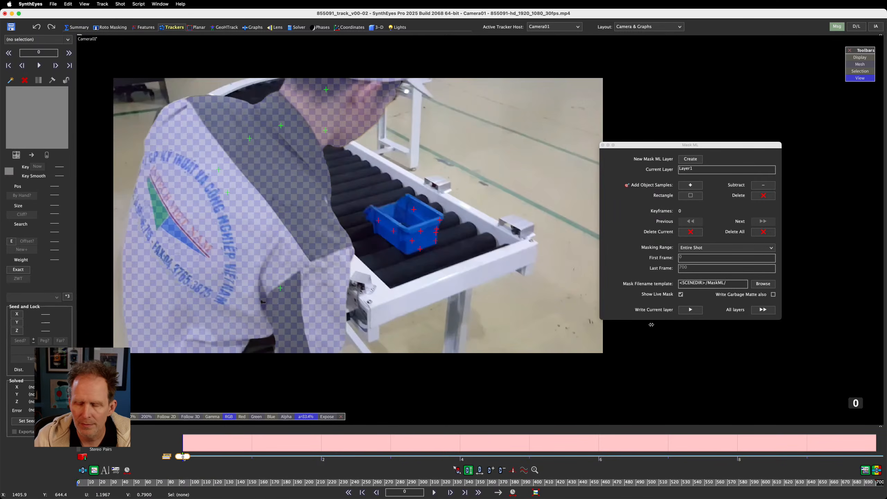
- Place a tracker on the metal bracket at the conveyor's far end corner, enlarge its search region and close the Mask ML window
click(520, 231)
drag(522, 233, 546, 254)
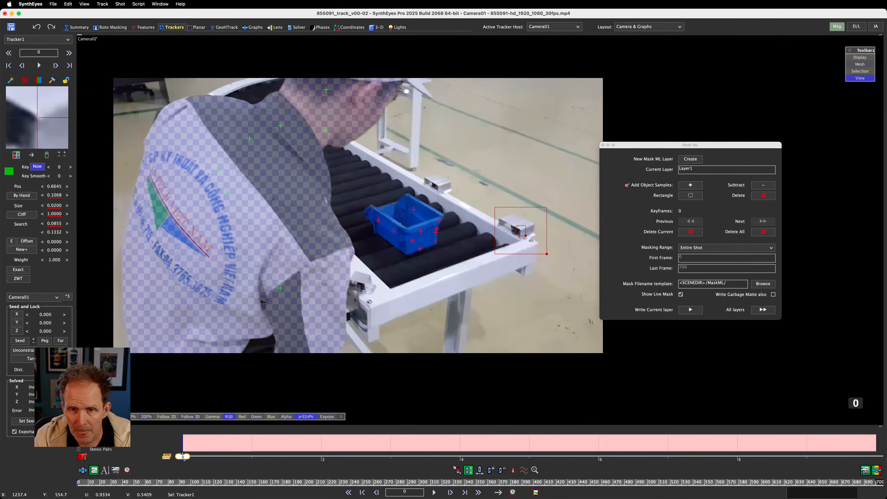
scroll(513, 244, up, 3)
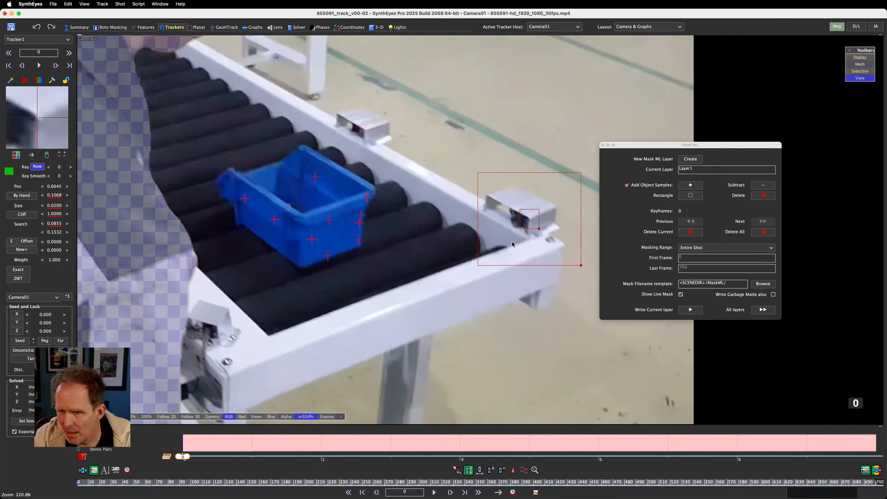
scroll(512, 244, up, 2)
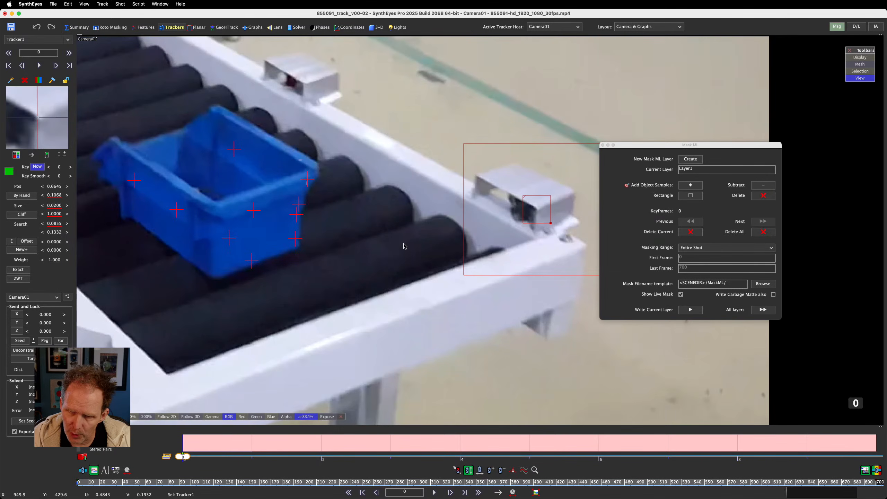
scroll(341, 266, up, 3)
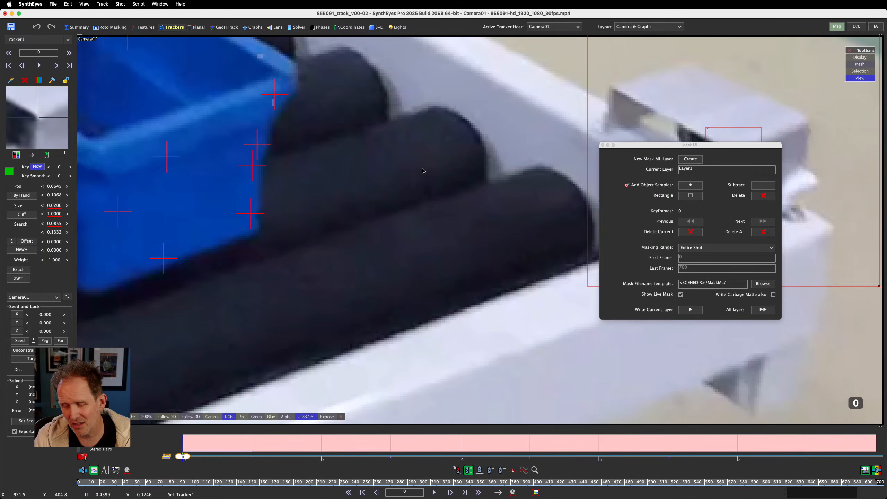
scroll(422, 171, down, 4)
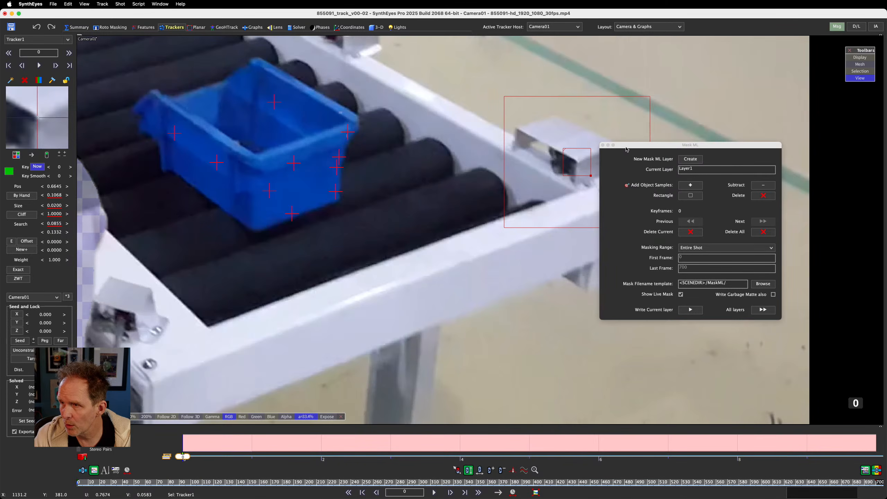
click(603, 146)
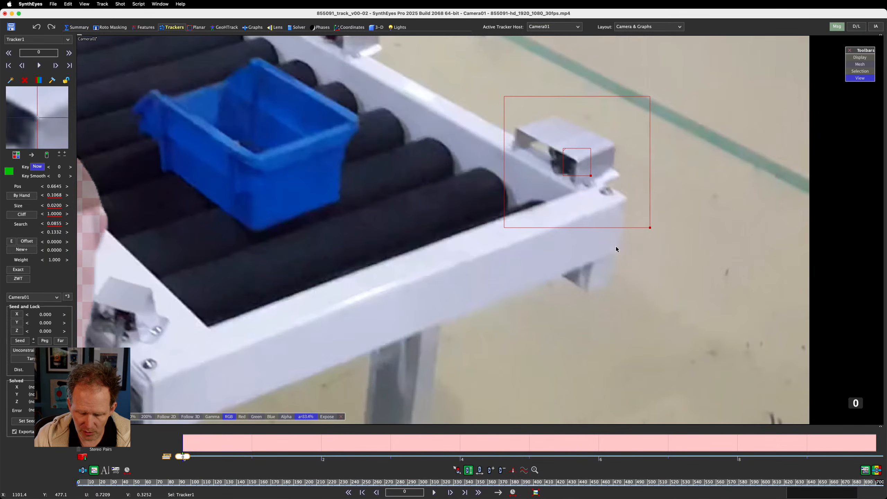
- Open the Image Preprocessor's filtering settings, set Blur to 2 and move the window away from the tracker
key(p)
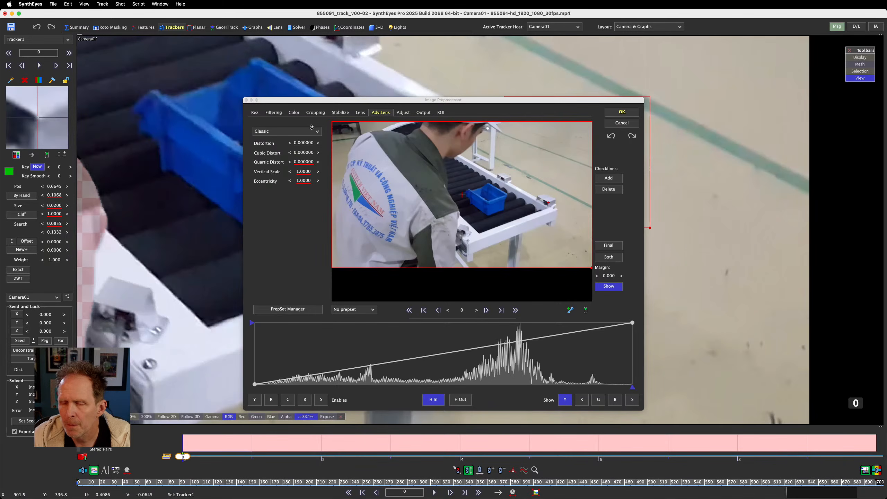
click(274, 113)
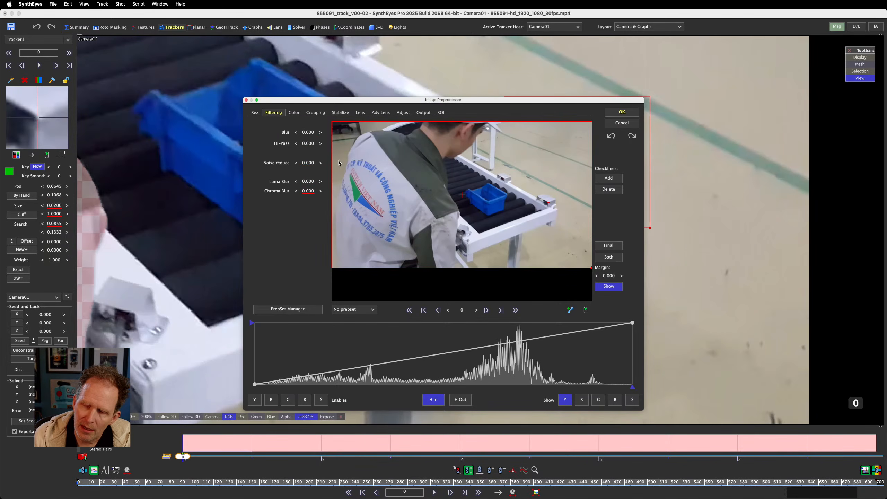
double_click(309, 132)
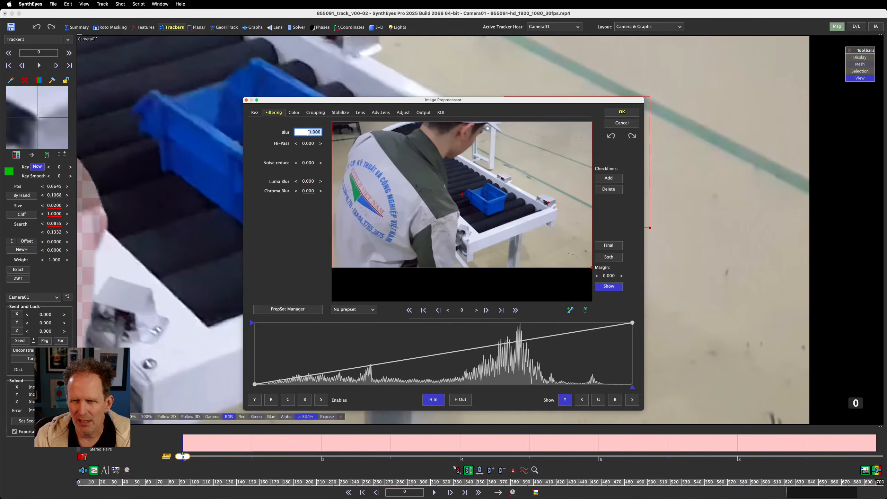
text(2)
key(Return)
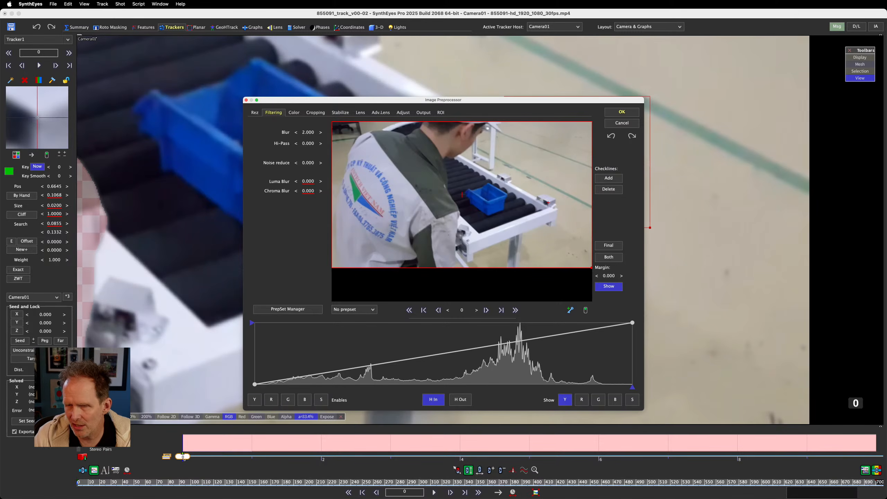
click(457, 13)
drag(402, 99, 227, 64)
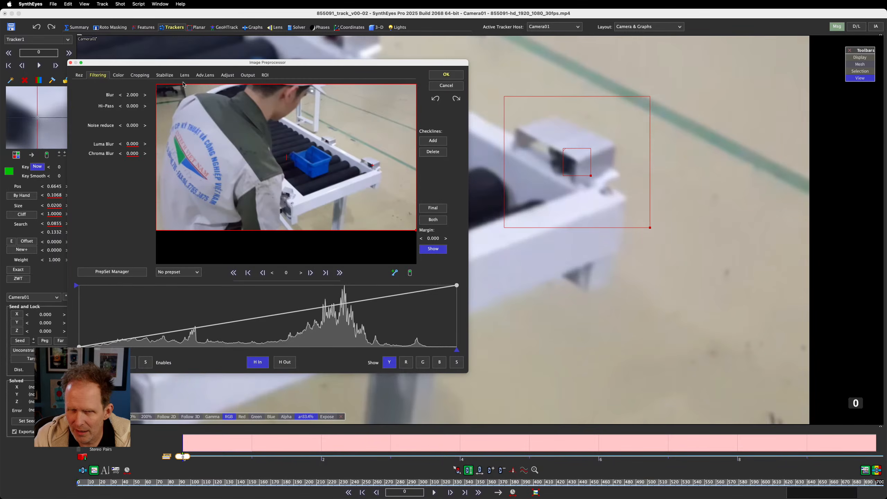
- Reduce the preprocessor's Blur to 1
double_click(129, 94)
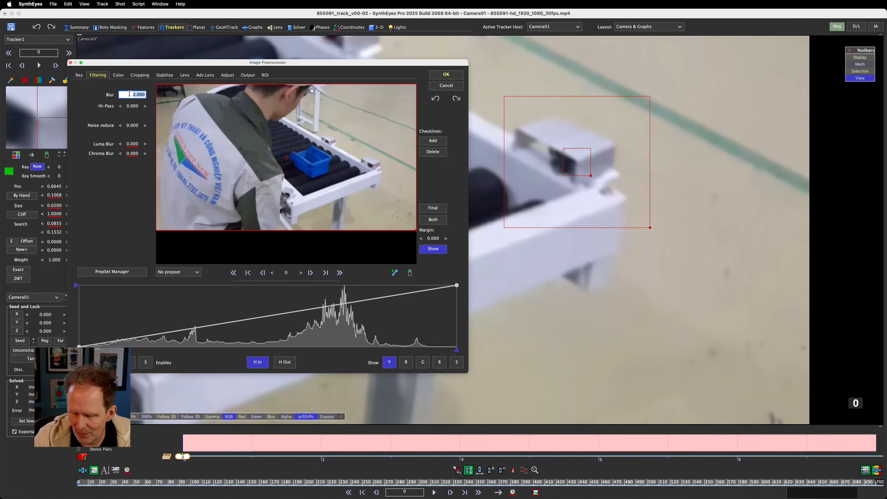
text(1)
key(Return)
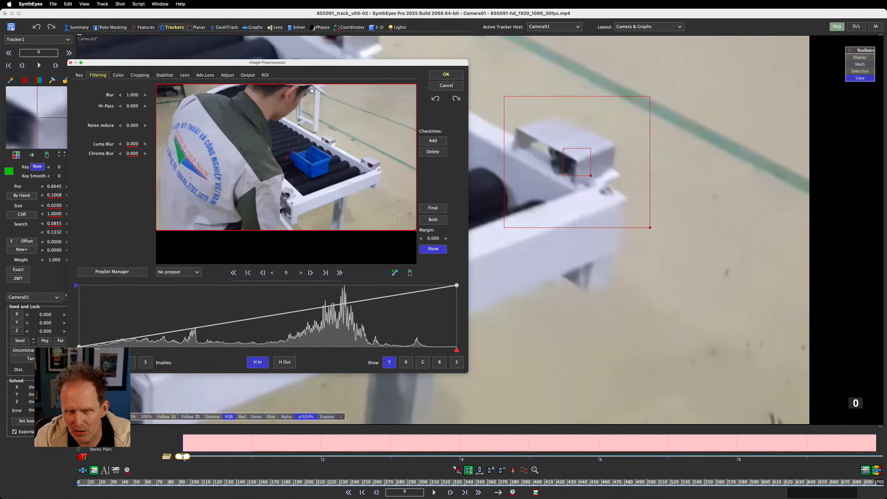
- Set the preprocessor's Blur to 1.5 and apply the preprocessing settings
double_click(132, 95)
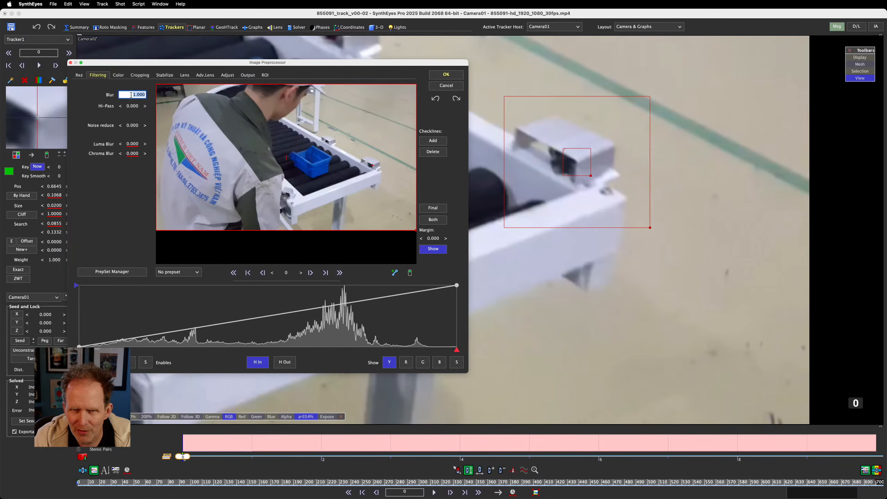
text(1.5)
key(Return)
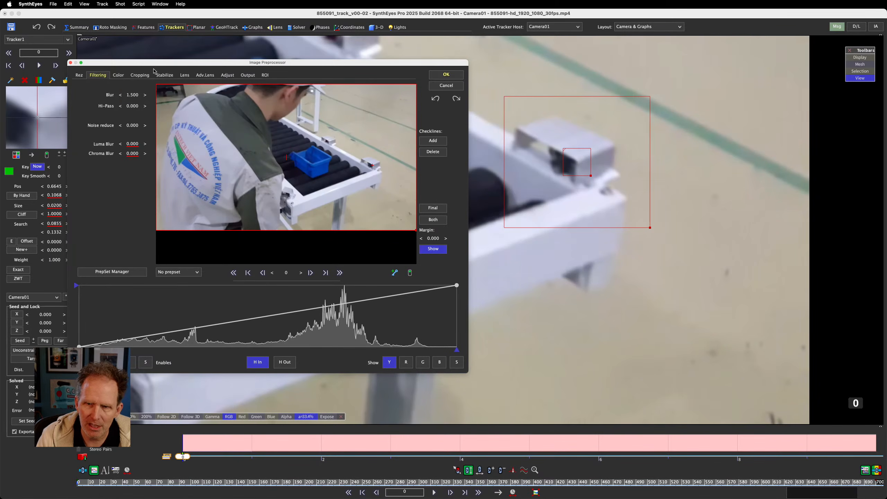
click(73, 59)
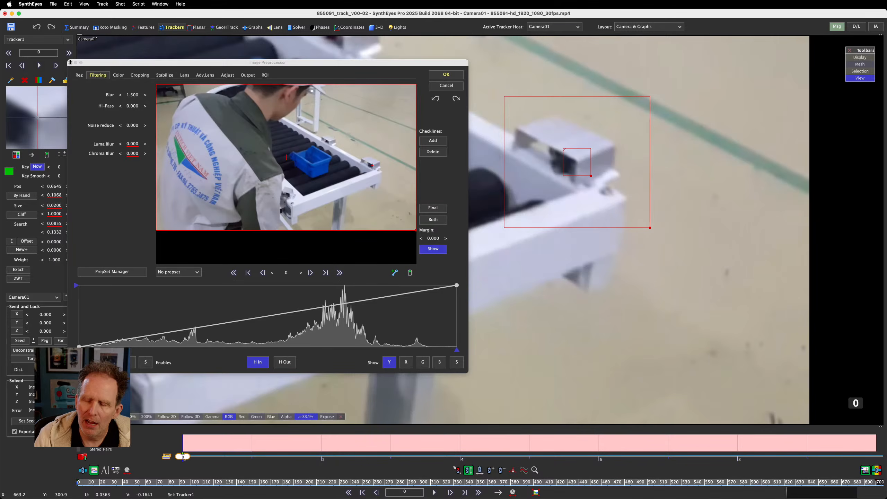
click(70, 62)
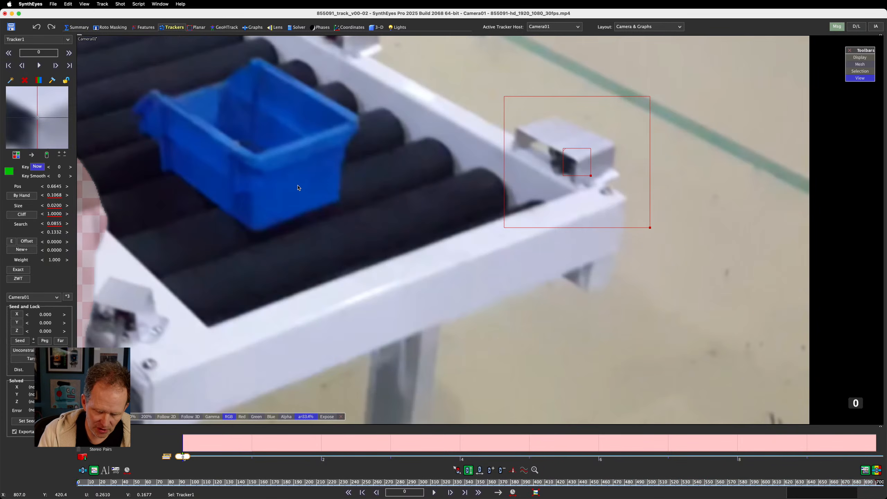
key(p)
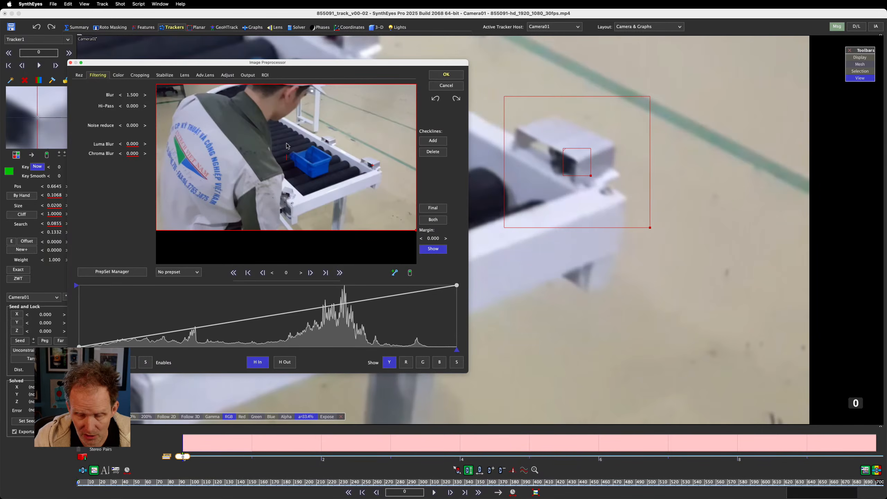
click(454, 76)
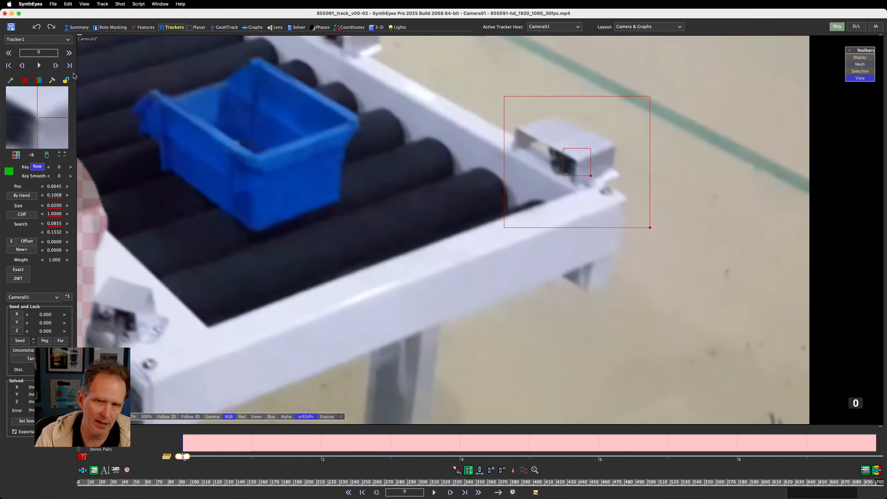
- Track the bracket tracker forward past frame 326 until the worker covers it, turning on Follow 2D along the way
scroll(34, 105, down, 5)
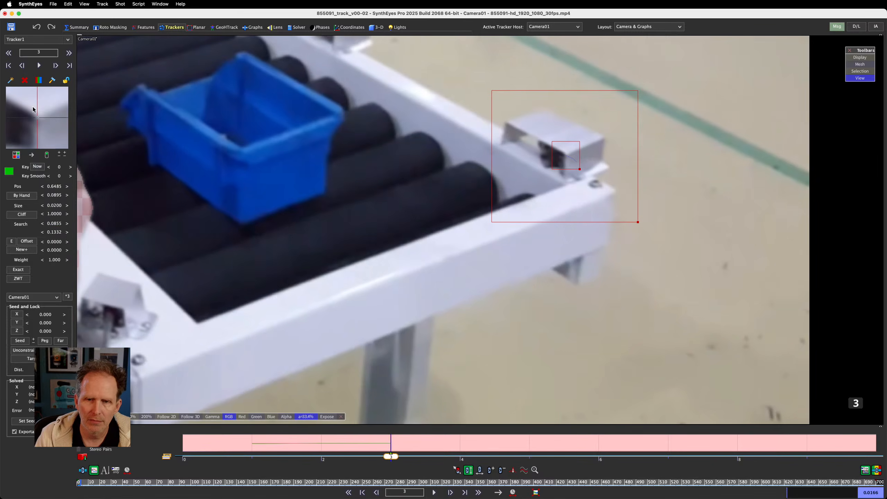
scroll(34, 109, down, 6)
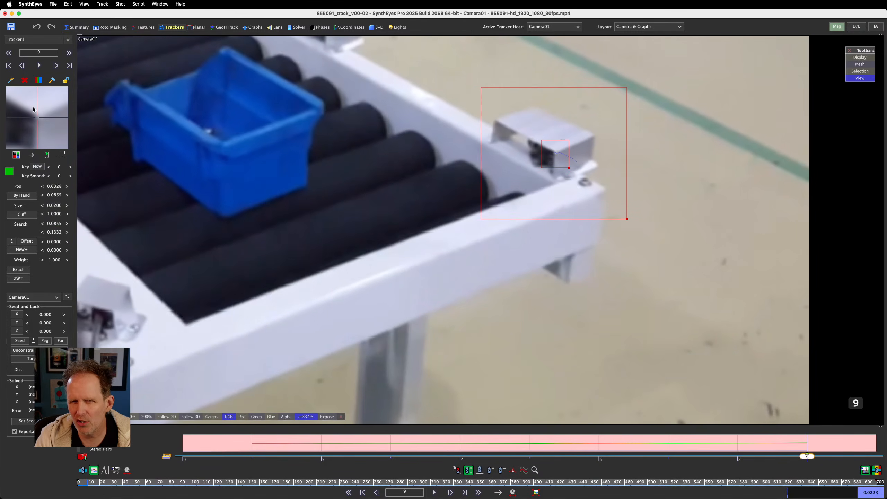
scroll(34, 109, down, 13)
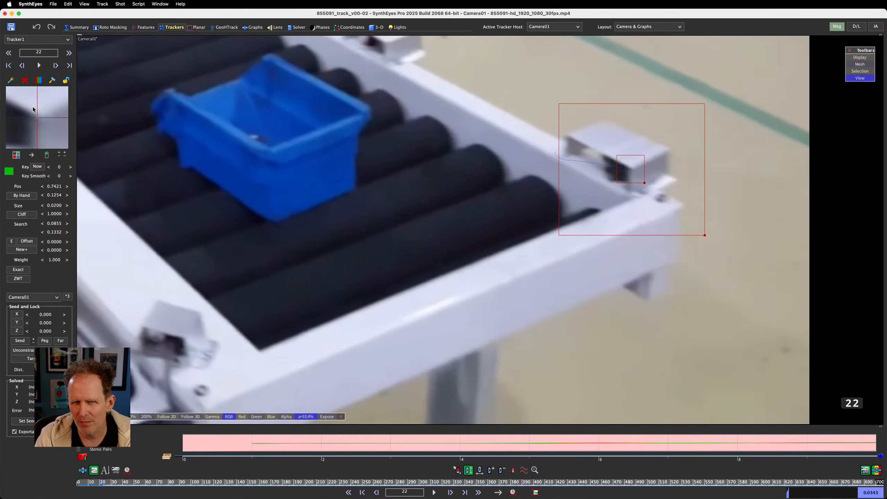
scroll(34, 109, down, 6)
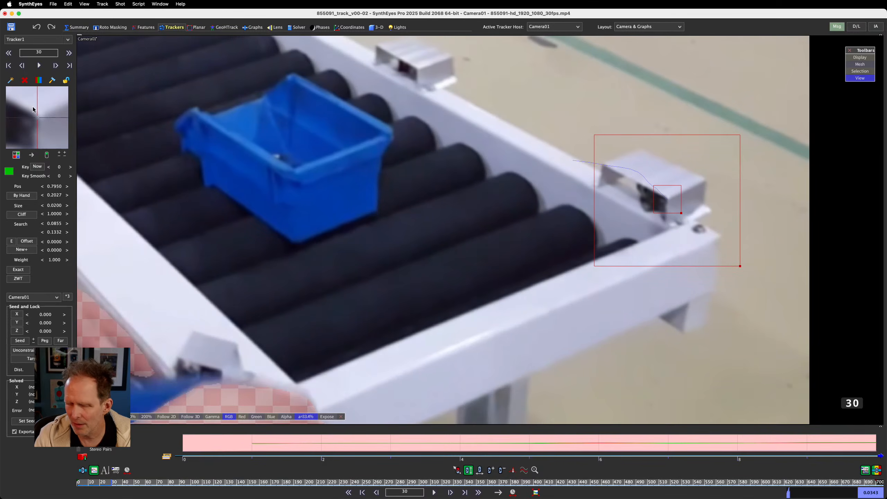
key(5)
scroll(32, 110, down, 20)
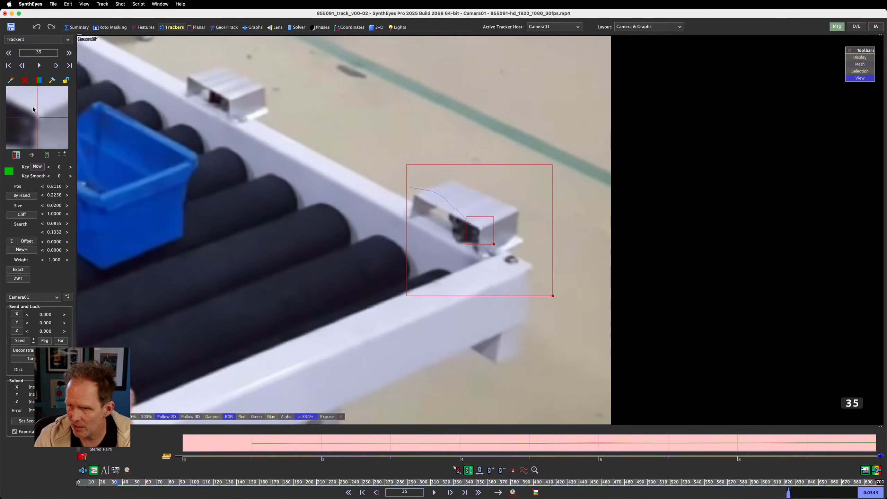
scroll(33, 110, down, 20)
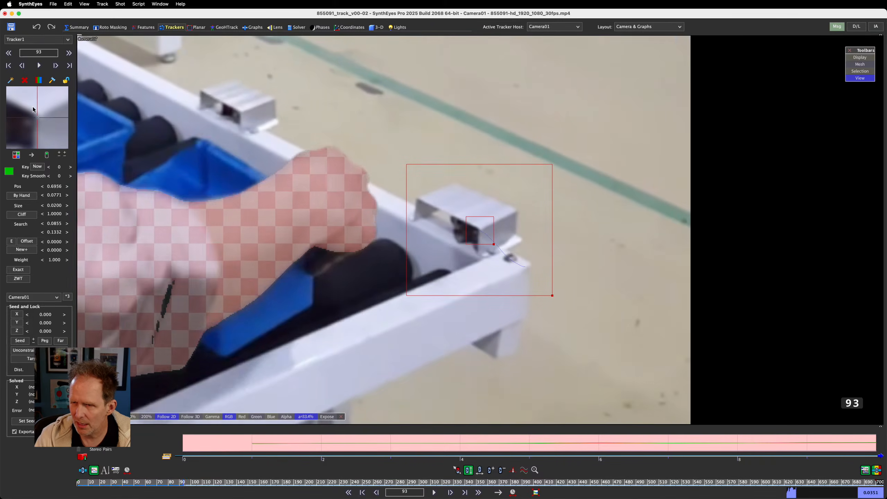
scroll(33, 109, down, 20)
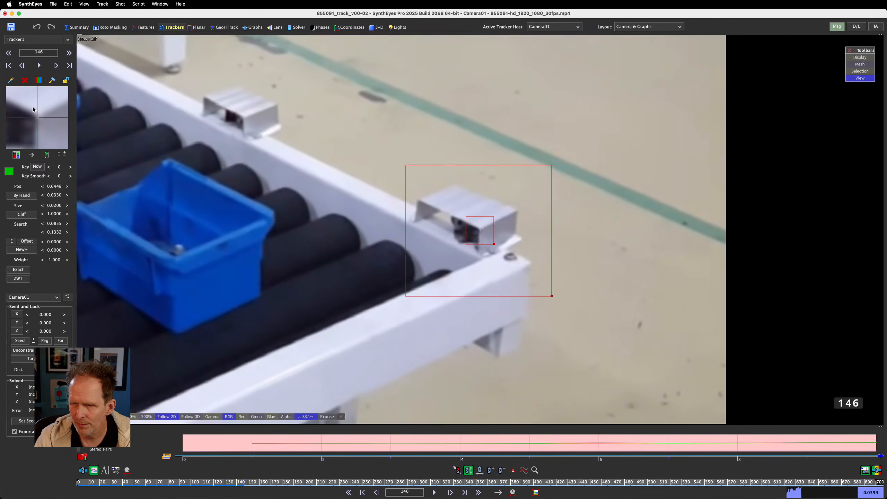
scroll(33, 109, down, 20)
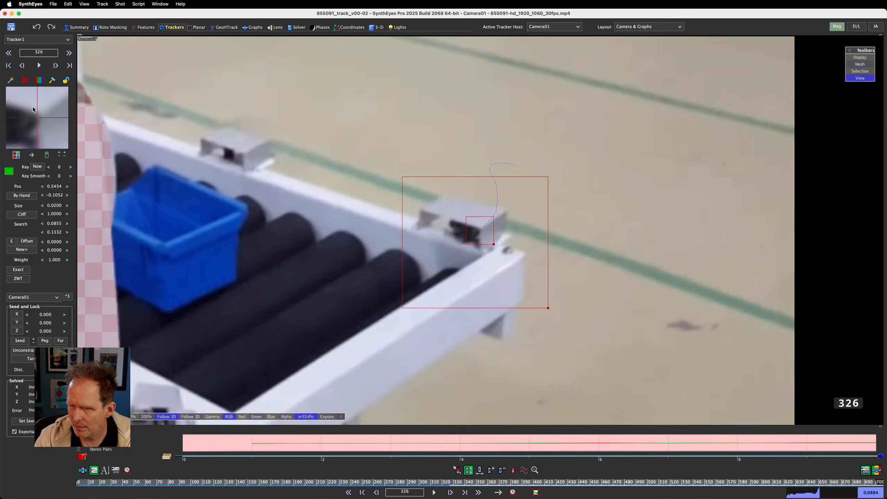
key(space)
- Step back through the track to frame 338, checking where the tracker starts to drift off the bracket corner
key(s)
key(s)
key(s)
key(s)
key(s)
key(s)
key(s)
key(s)
key(s)
key(s)
key(s)
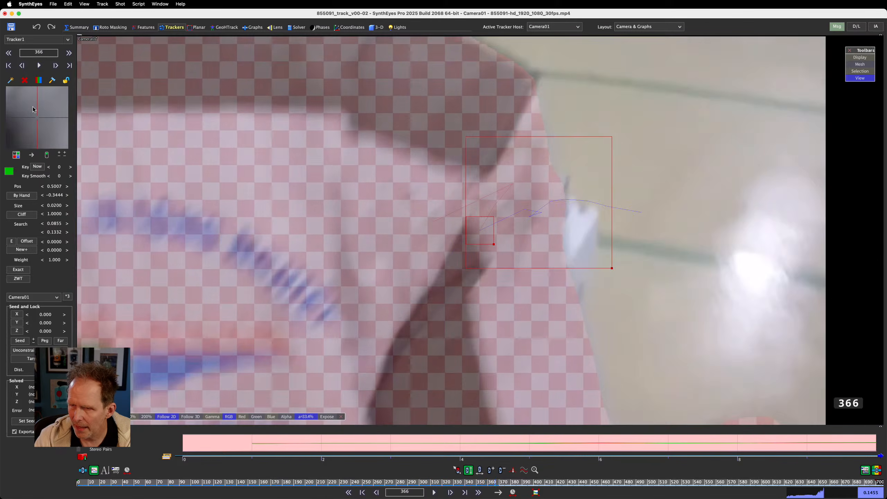
key(s)
key(s)
key(s)
key(s)
key(s)
key(s)
key(s)
key(s)
key(s)
key(s)
key(s)
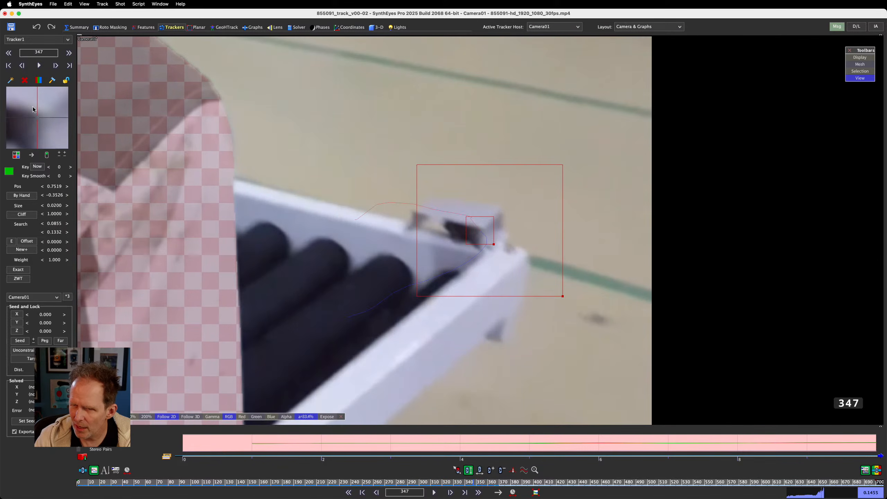
key(s)
key(s)
key(s)
key(s)
key(s)
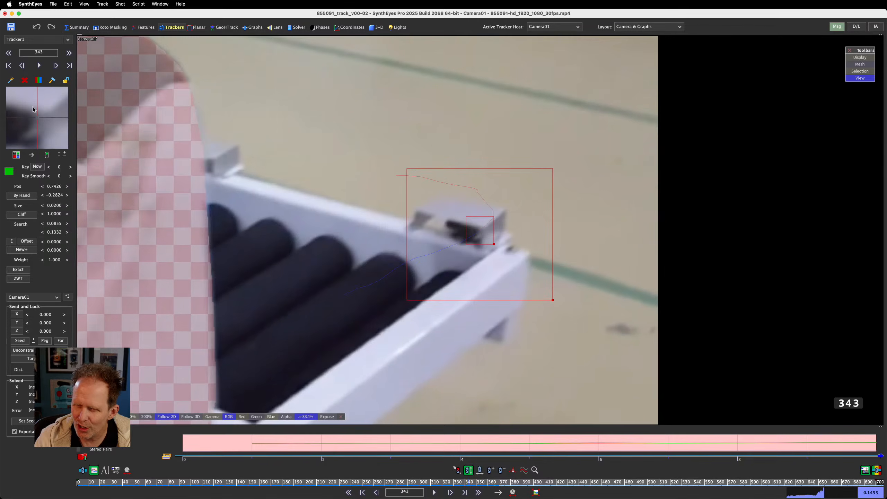
key(s)
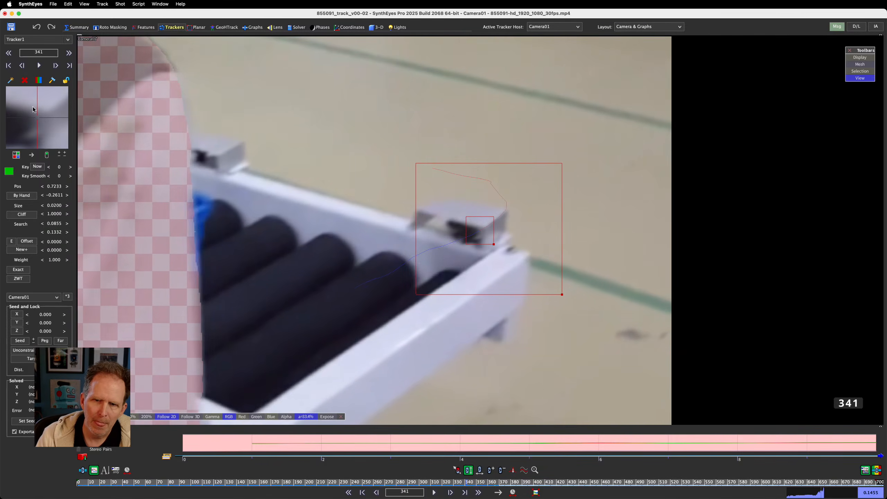
key(s)
key(s)
key(s)
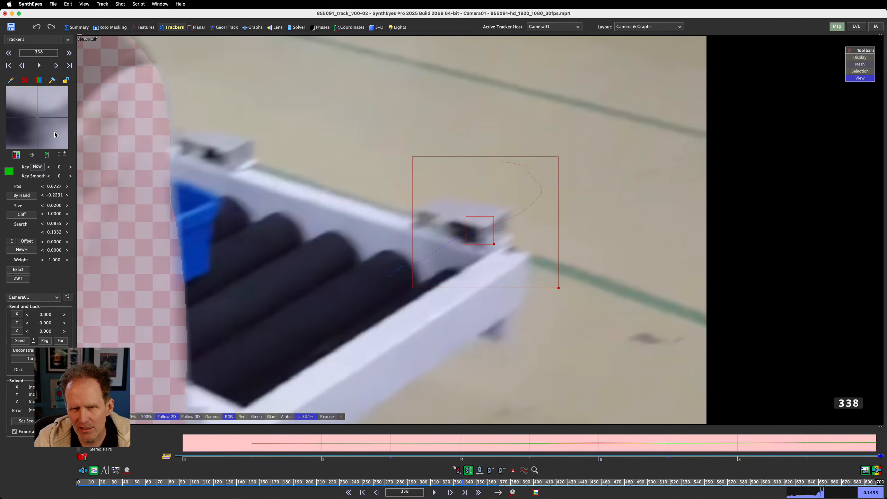
- Recentre the tracker on the bracket corner at frame 338 and set both Key and Key Smooth to 8
drag(37, 115, 38, 119)
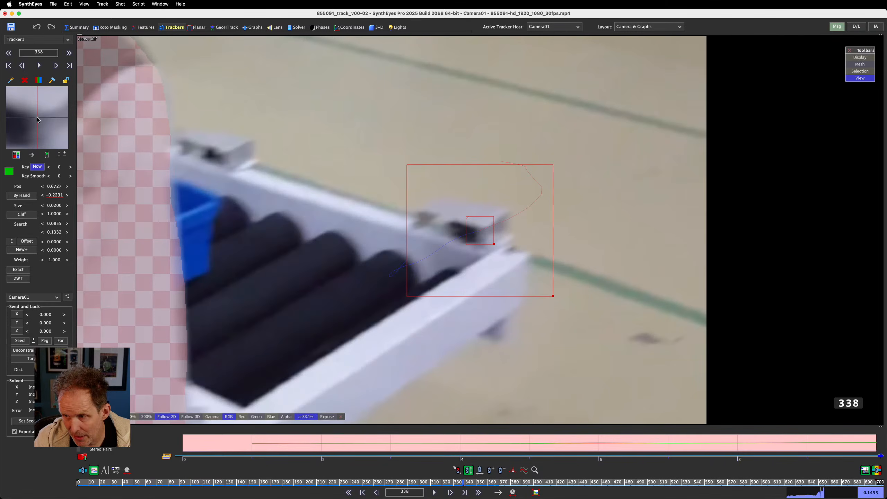
double_click(59, 167)
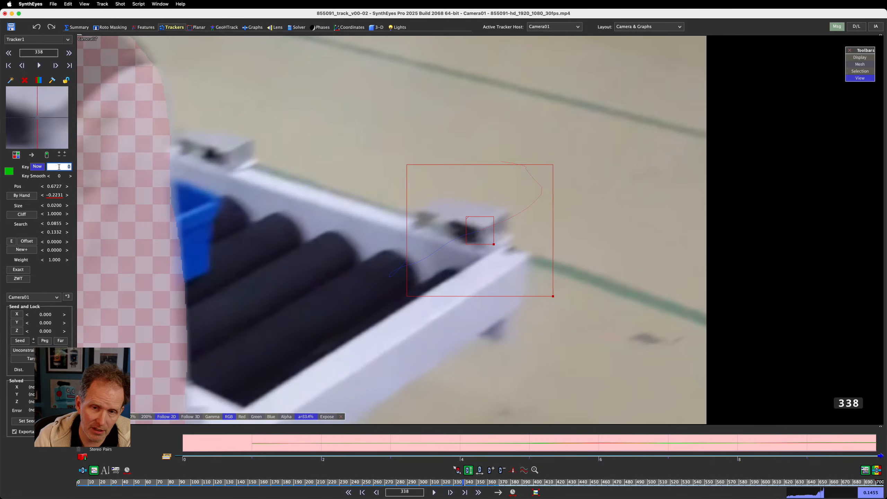
key(Tab)
text(8)
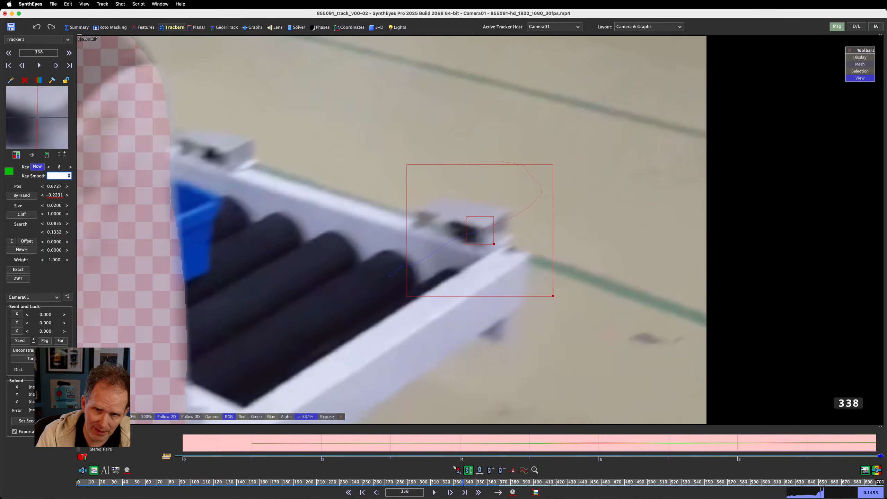
key(Tab)
click(38, 119)
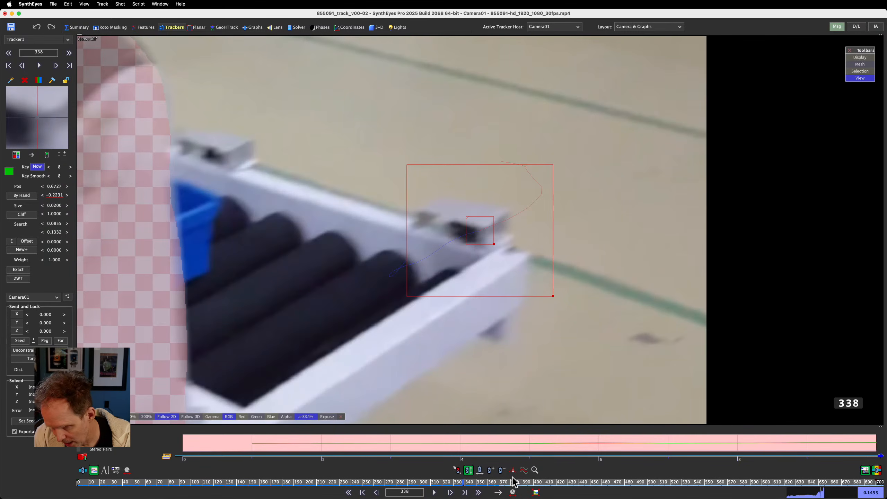
- Track forward to frame 346 with Stop on auto-key enabled and recentre the tracker on the bracket corner there
click(39, 66)
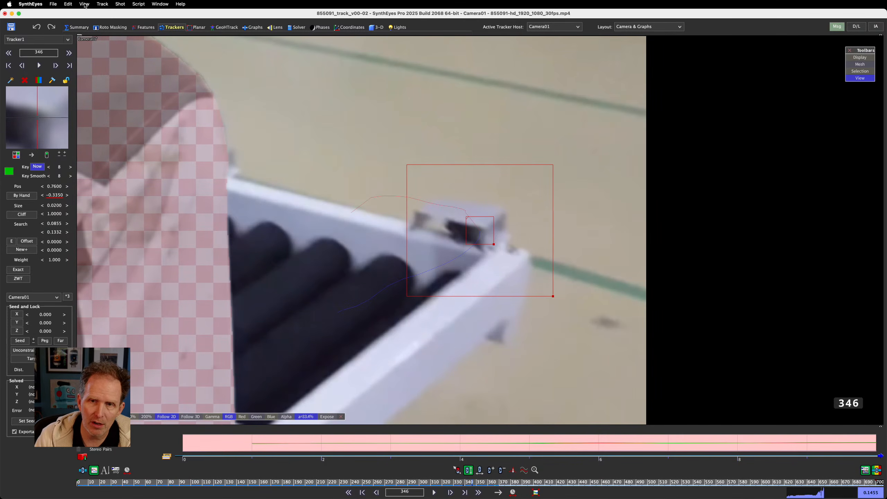
click(105, 4)
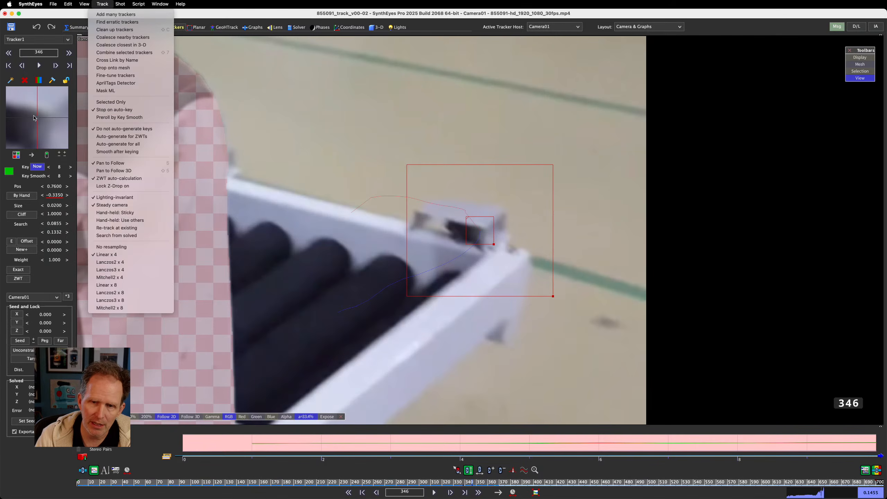
click(105, 109)
drag(37, 117, 37, 120)
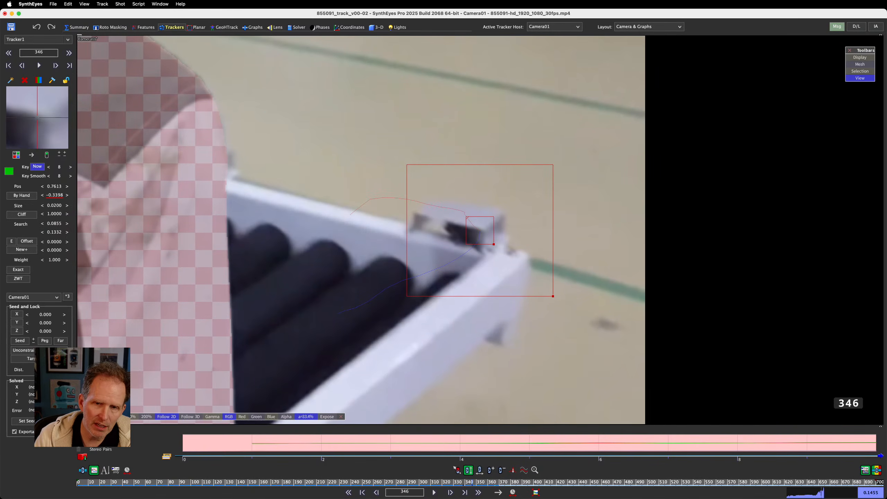
- Track on to frame 354, recentre the tracker on the bracket corner, and continue tracking past frame 362
key(space)
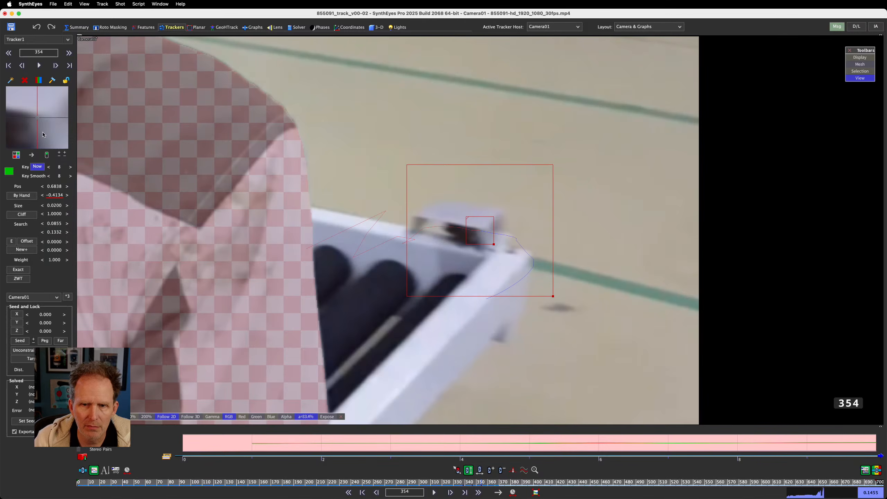
drag(38, 117, 37, 118)
key(a)
key(space)
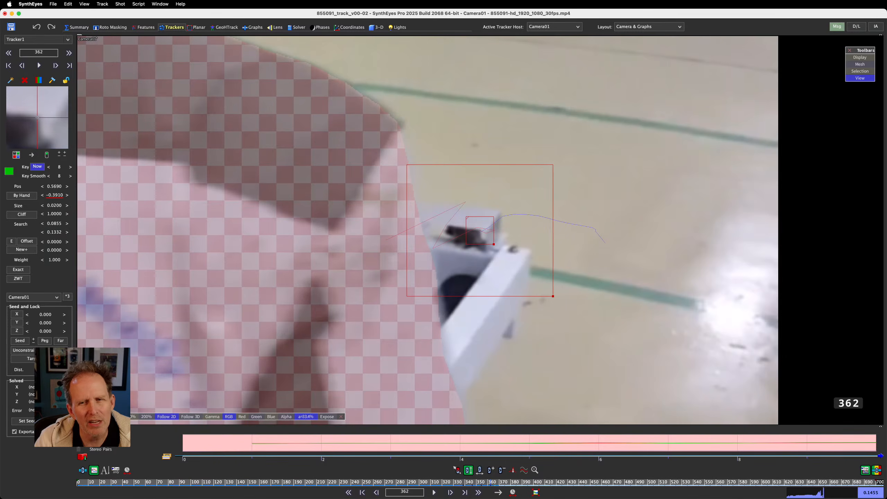
key(a)
key(space)
key(space)
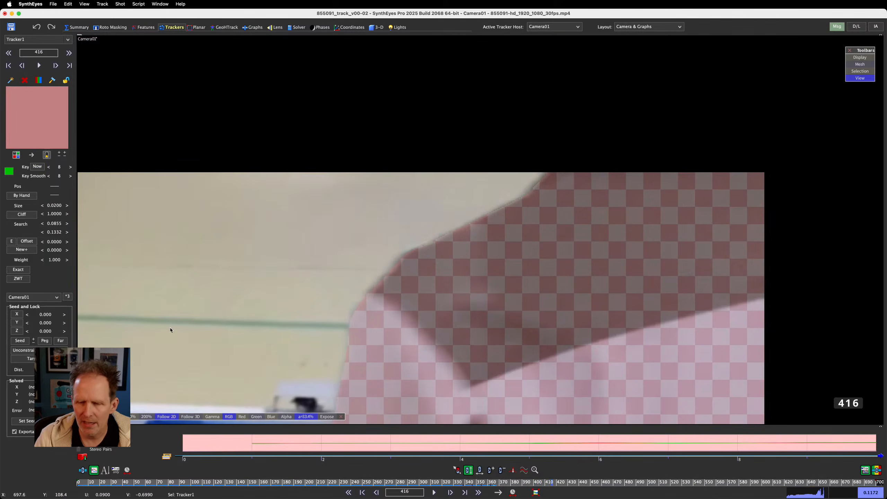
- Disable the bracket tracker at frame 365, where the worker hides the bracket, and lock it
drag(488, 484, 494, 485)
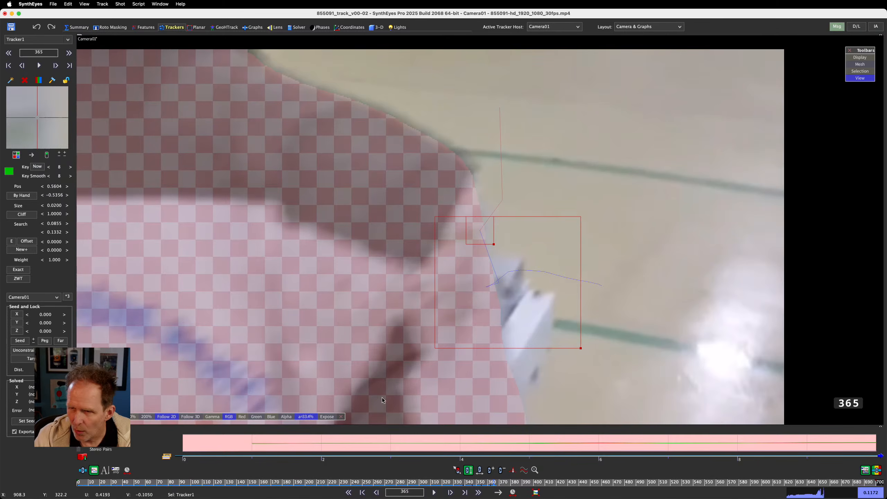
click(46, 156)
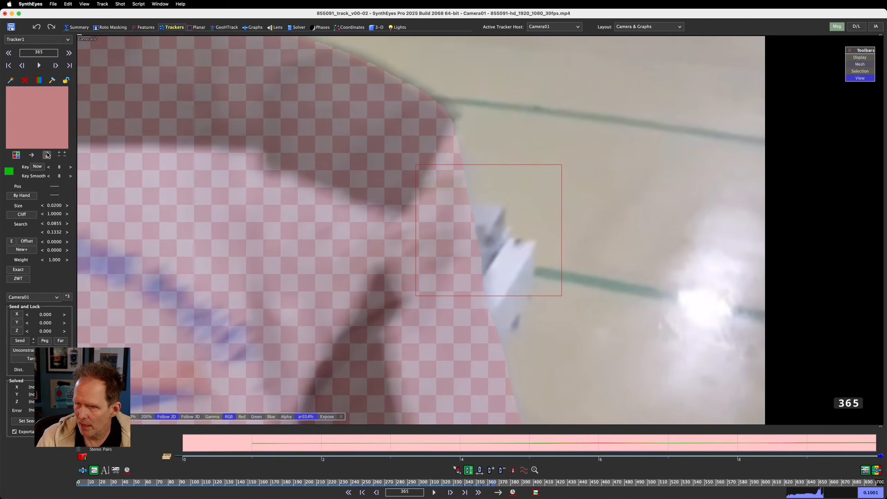
click(66, 80)
- Return to frame 0, place a new tracker on the dark floor mark behind the conveyor and reduce its size to 0.0158
key(Left)
key(Left)
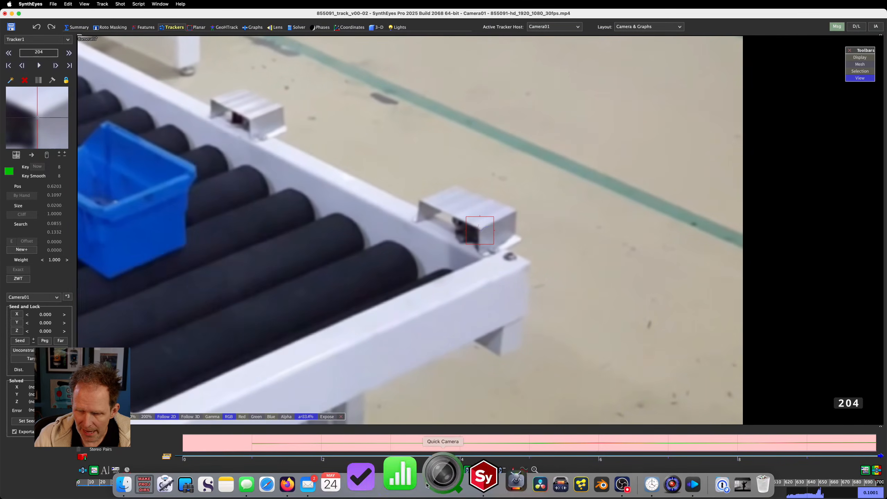
drag(488, 484, 76, 469)
scroll(289, 288, down, 4)
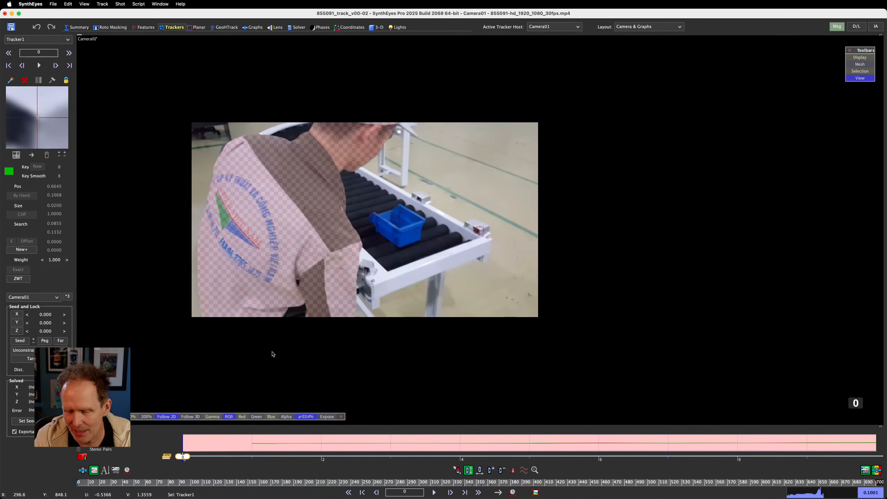
click(168, 477)
drag(168, 477, 43, 483)
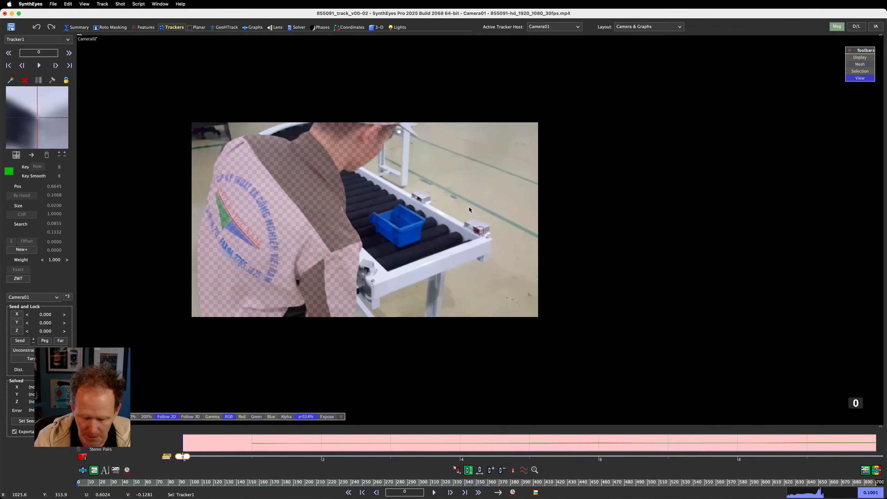
click(456, 199)
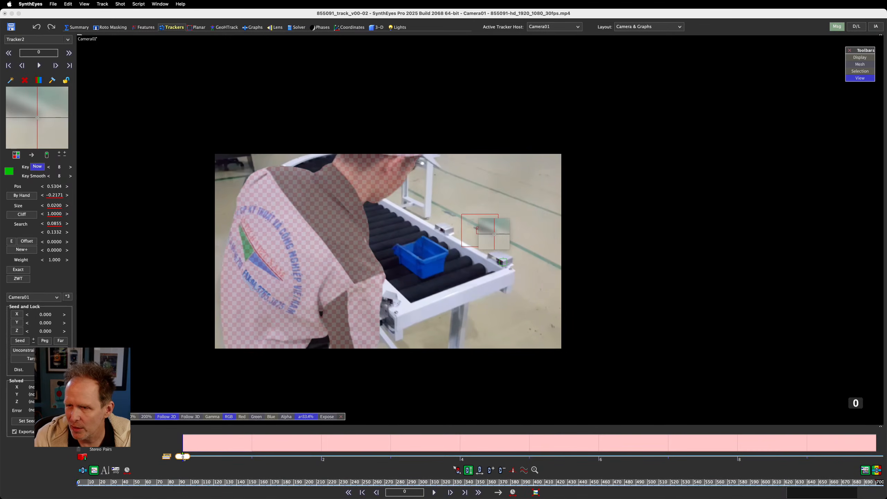
drag(38, 116, 38, 118)
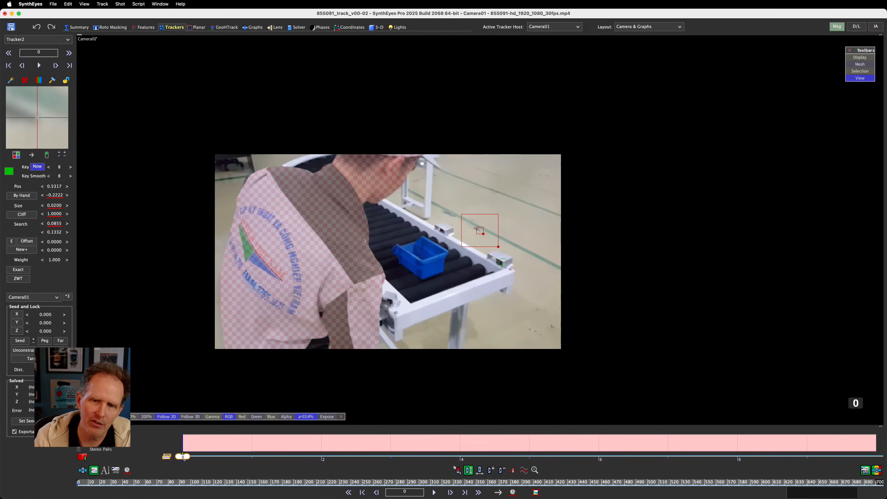
scroll(449, 204, up, 3)
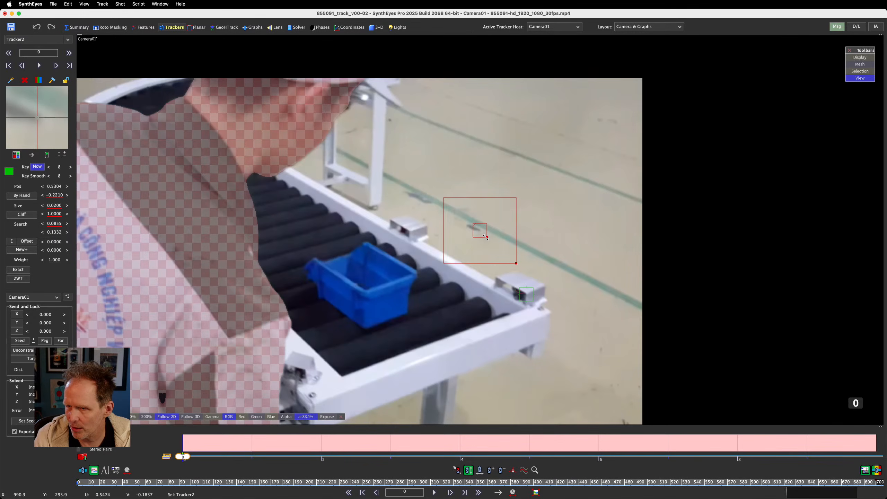
drag(487, 238, 485, 236)
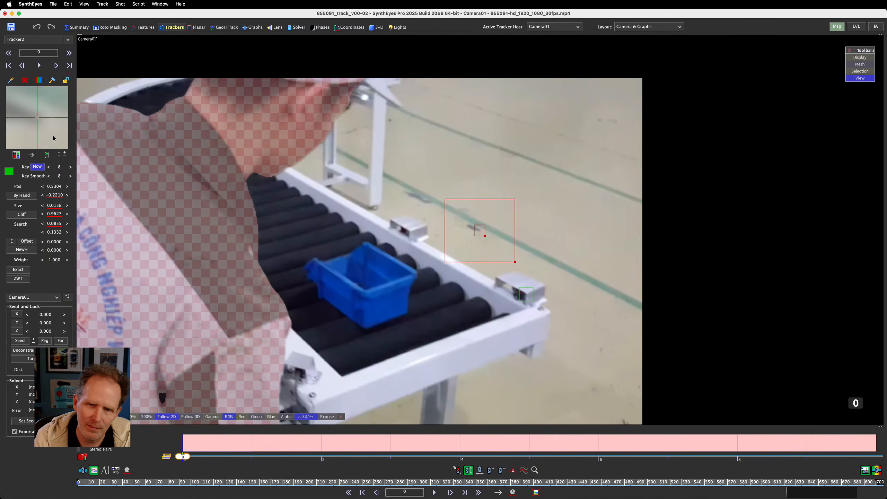
- Track the floor-mark tracker forward to frame 321 and disable it there
key(space)
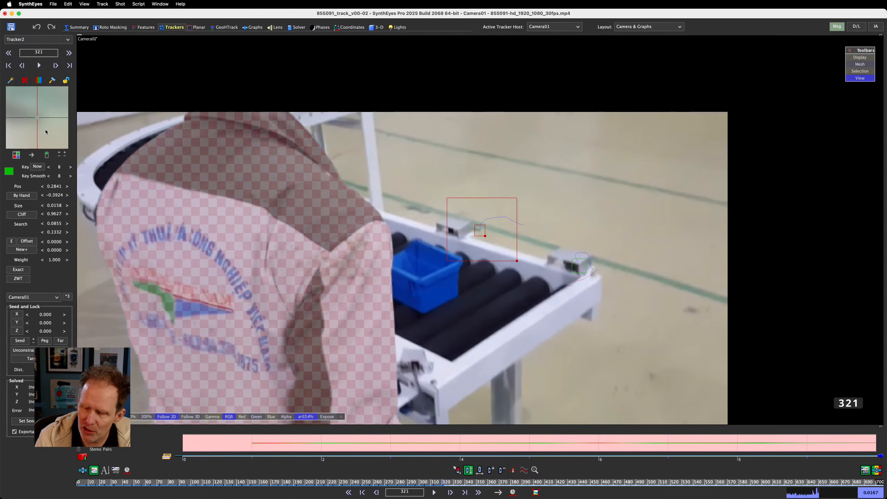
click(47, 155)
- Step through frames 306 to 428 to check the floor-mark tracker's path and the stretch where it is disabled
key(Left)
key(Left)
key(Left)
key(Left)
key(Left)
key(Left)
key(Left)
key(Left)
key(Left)
key(Left)
key(Left)
key(Left)
key(Left)
key(Left)
key(Left)
key(Left)
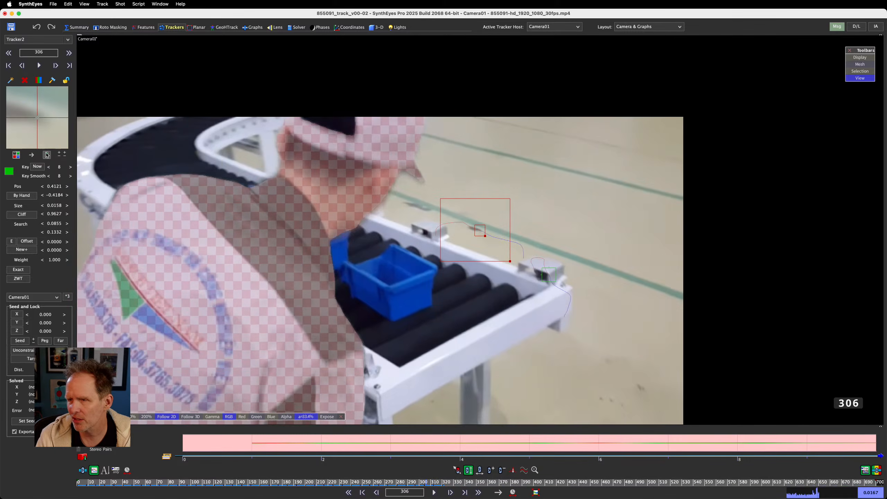
key(Right)
key(Right)
key(Right)
key(Right)
key(Right)
key(Right)
key(Right)
key(Right)
key(Right)
key(Right)
key(Right)
key(Right)
key(Right)
key(Right)
key(Right)
key(Right)
key(Right)
key(Right)
key(Right)
key(Right)
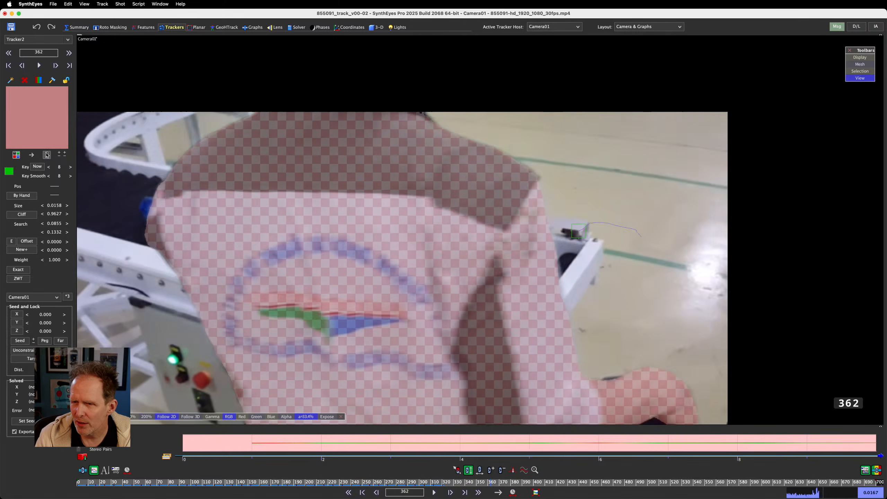
key(Right)
key(Right)
key(Right)
key(Right)
key(Right)
key(Right)
key(Right)
key(Right)
key(Right)
key(Right)
key(Right)
key(Right)
key(Right)
key(Right)
key(Right)
key(Right)
key(Right)
key(Right)
key(Right)
key(Right)
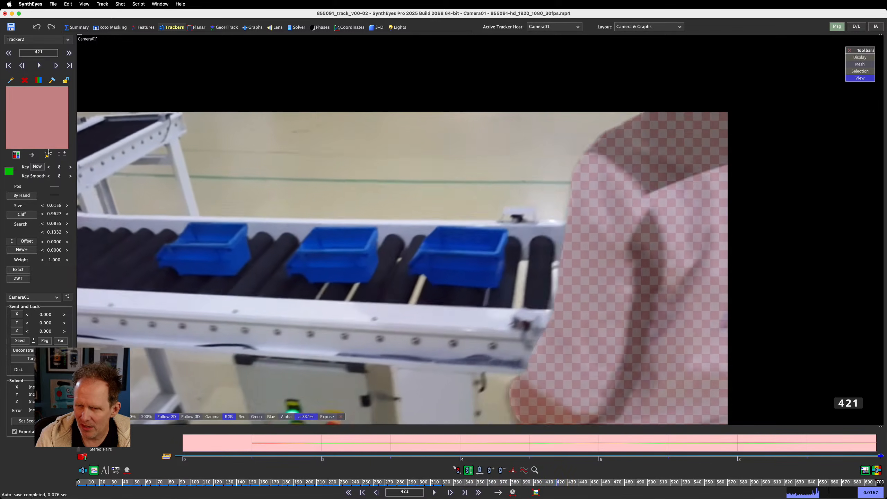
key(Right)
key(Right)
key(Right)
key(Right)
key(Right)
key(Right)
key(Right)
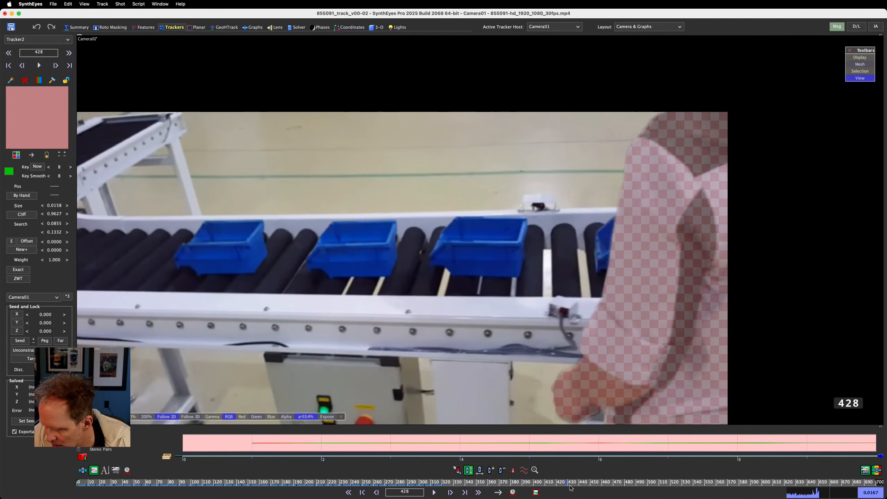
- Go back to frame 125 and lock the floor-mark tracker
drag(570, 487, 219, 404)
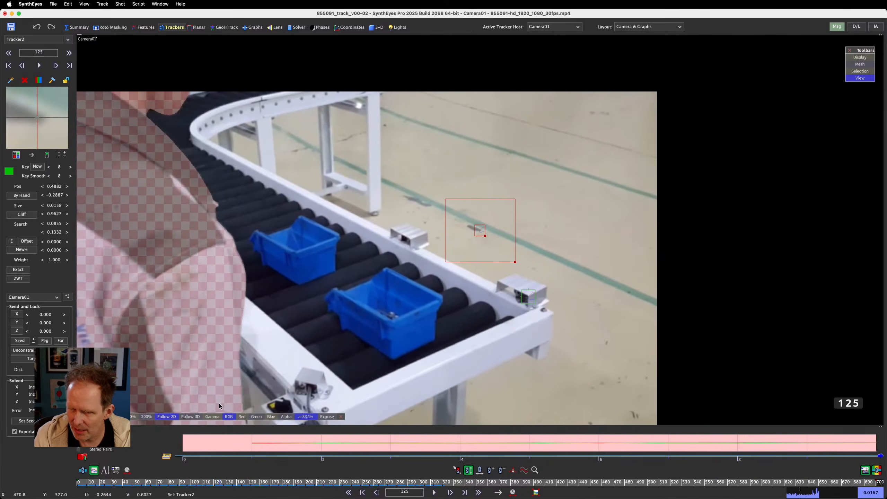
click(220, 400)
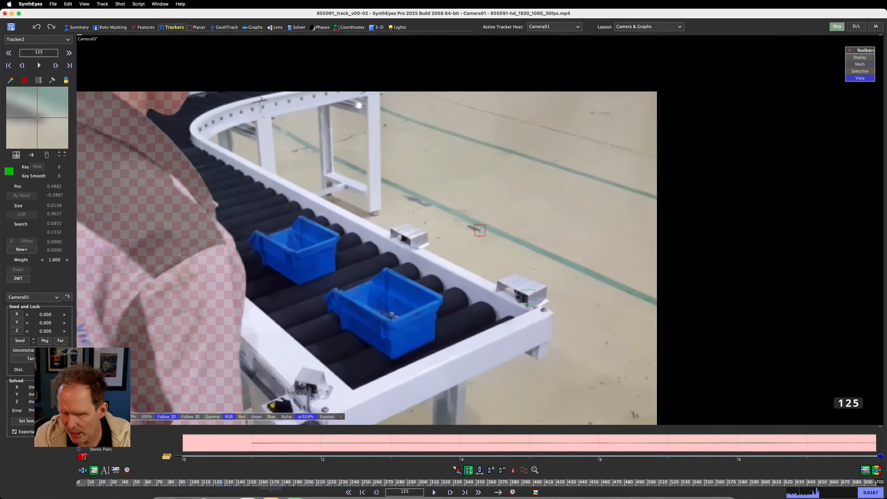
mouse_move(246, 494)
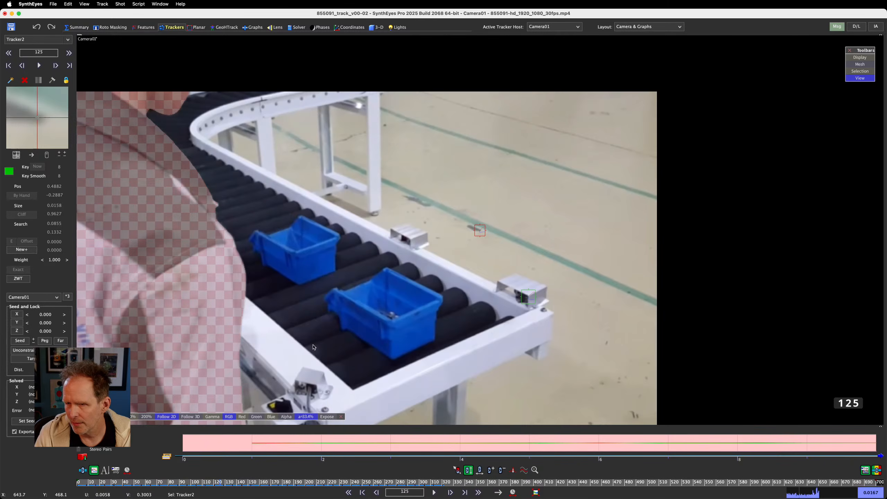
scroll(379, 185, down, 2)
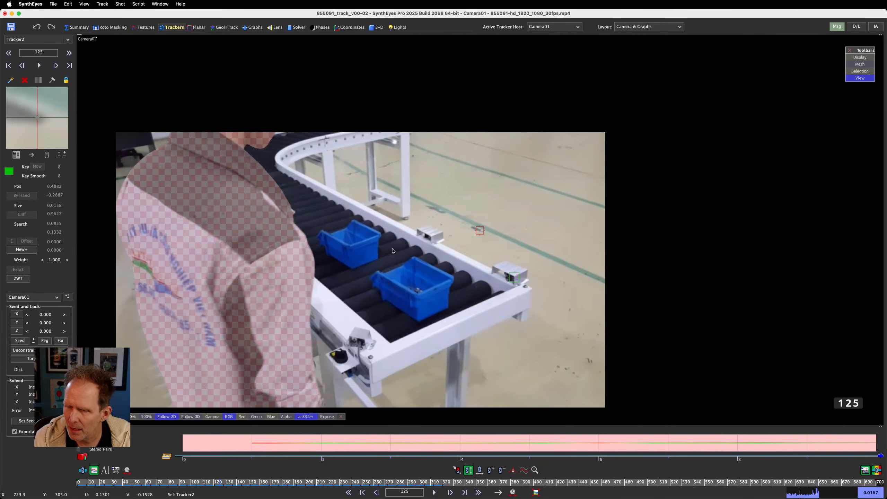
- Return to frame 0 and inspect the floor and the conveyor's near corner for another trackable feature
drag(197, 485, 52, 496)
key(d)
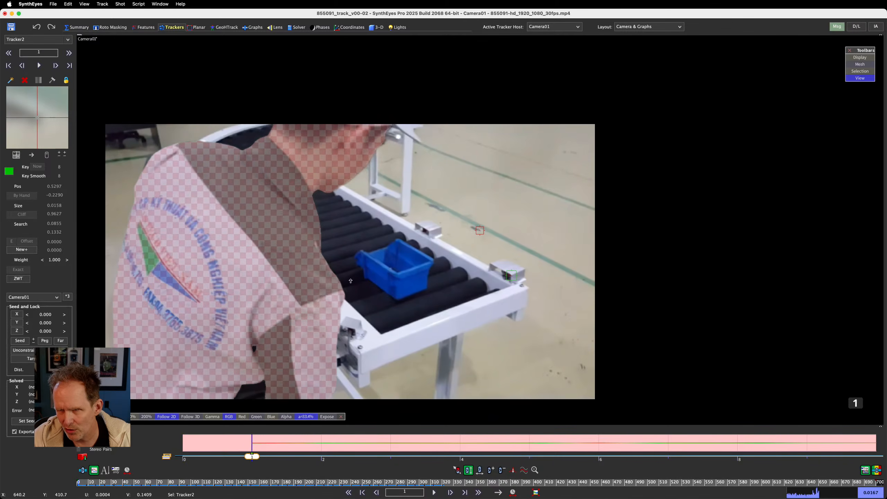
key(a)
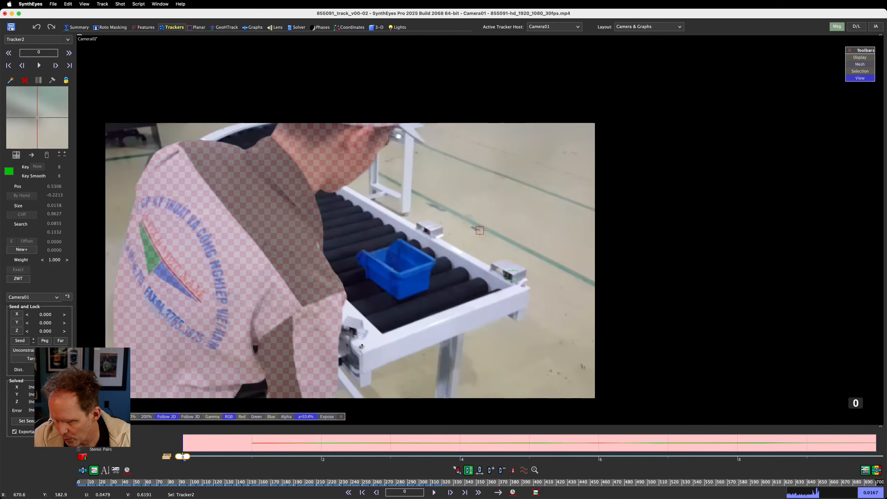
scroll(361, 348, up, 5)
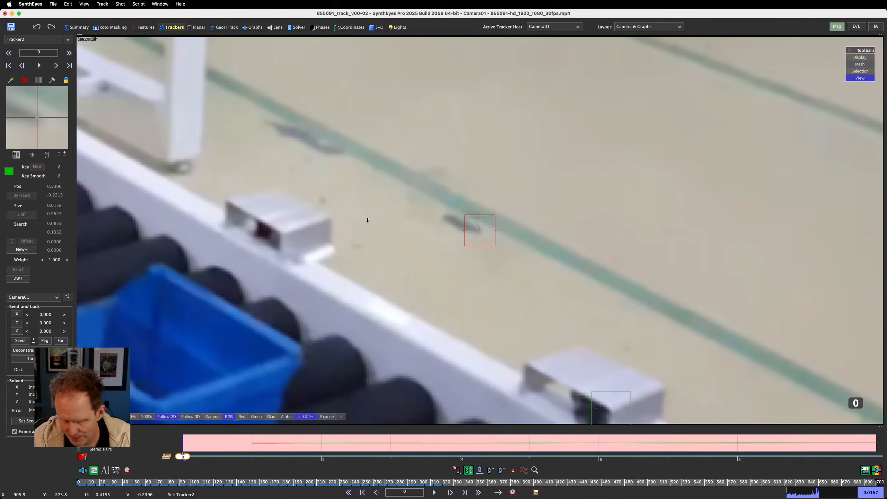
middle_drag(350, 252, 366, 70)
middle_drag(398, 376, 704, 287)
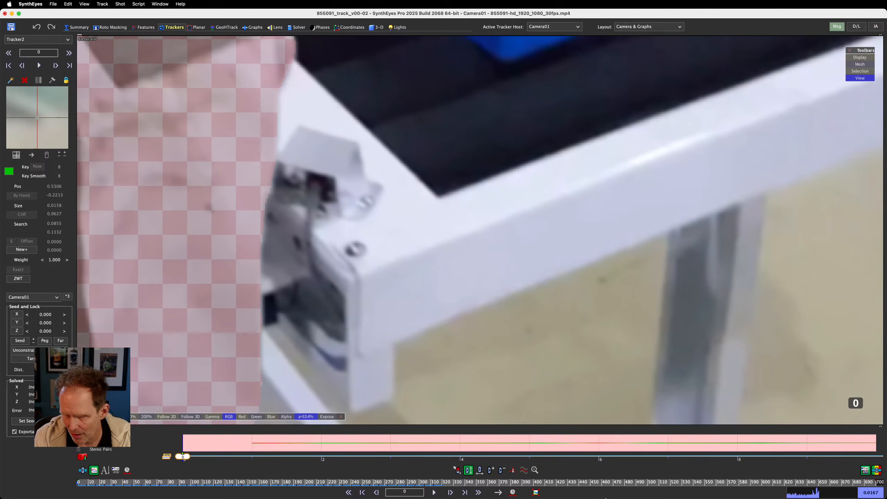
scroll(379, 251, down, 8)
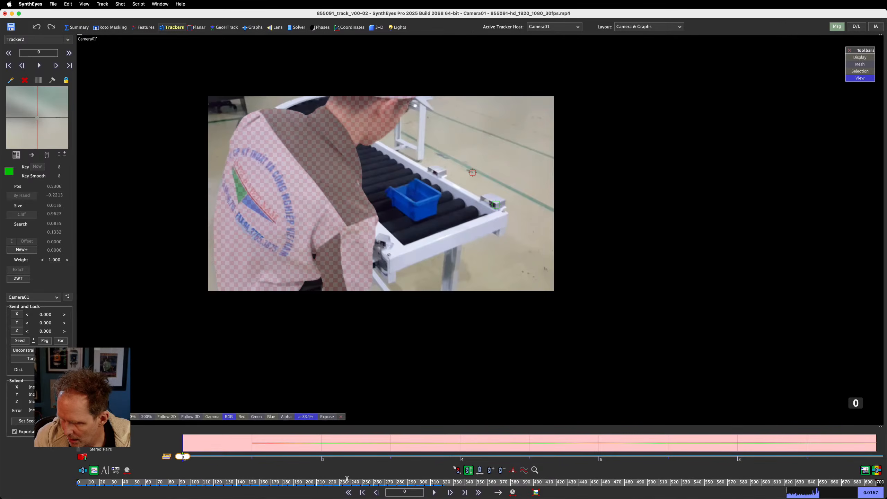
drag(345, 483, 78, 482)
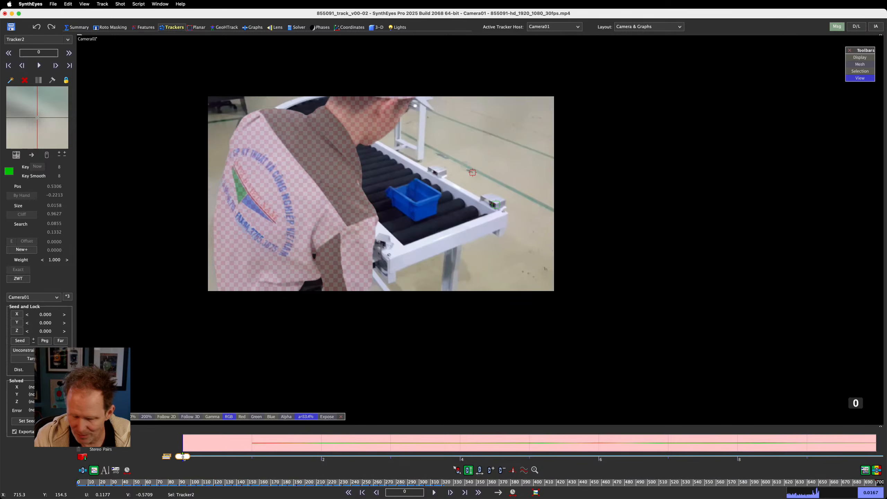
- Place a new tracker on the rear conveyor leg above its crossbar, reducing its size to 0.0094 and search area to 0.0496 by 0.0811
click(401, 138)
drag(55, 106, 59, 101)
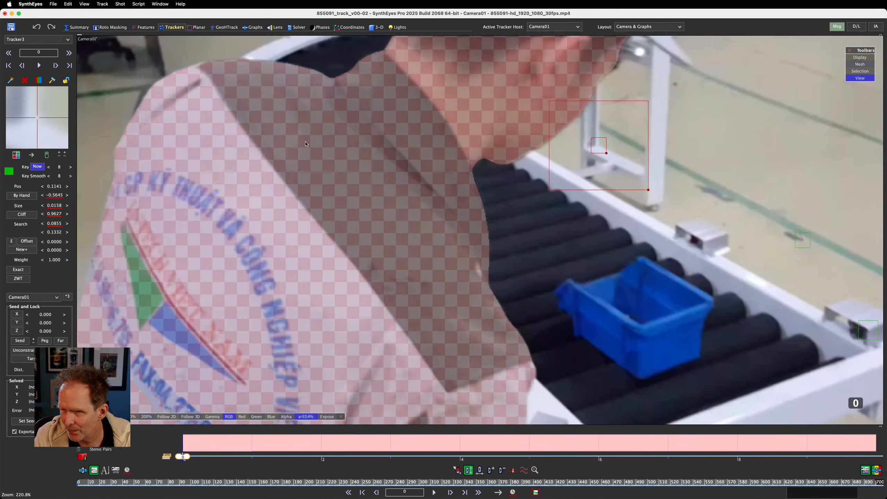
scroll(281, 132, up, 3)
drag(39, 118, 52, 116)
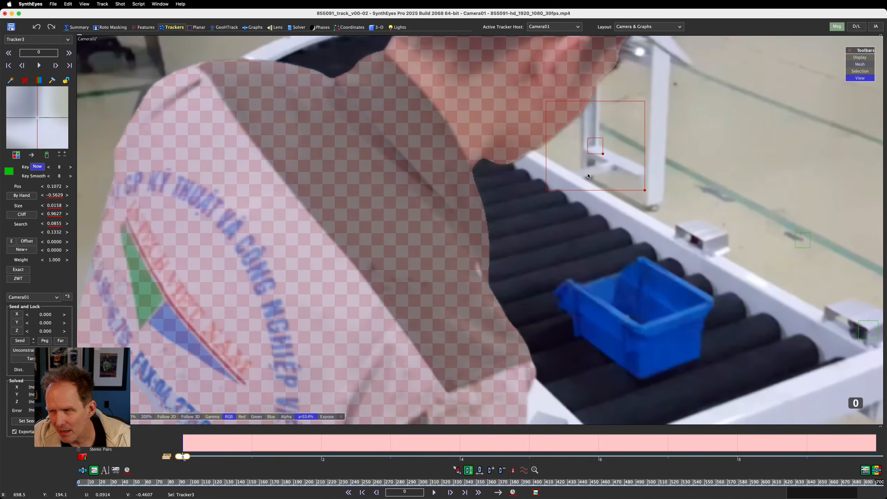
drag(602, 152, 600, 150)
drag(641, 187, 625, 172)
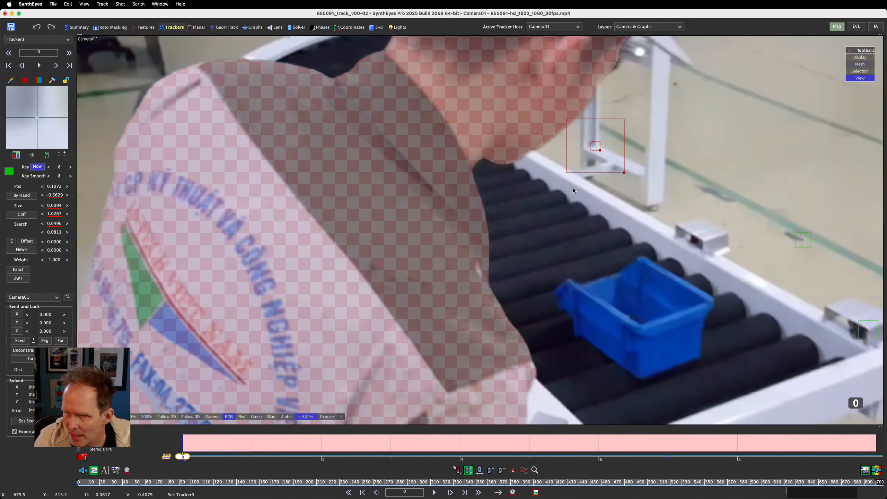
- Track the conveyor-leg tracker forward until the worker's head covers the leg around frame 292
key(space)
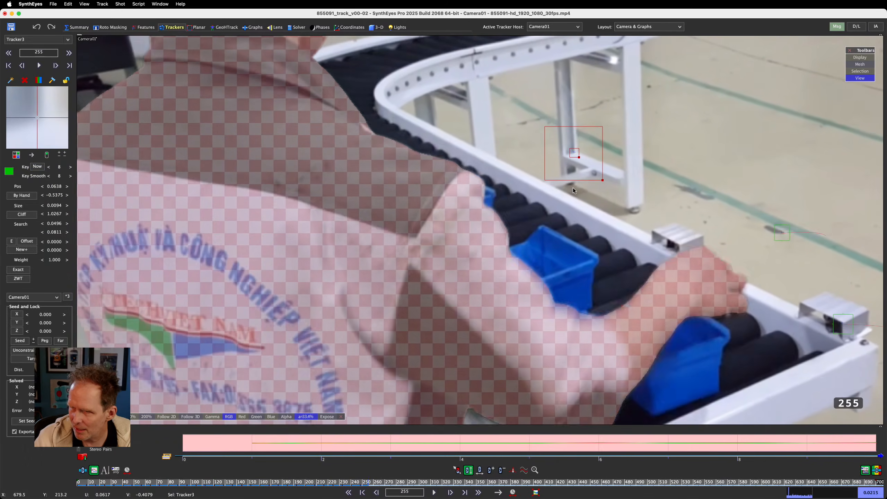
key(Left)
key(Left)
key(Left)
key(Left)
key(Left)
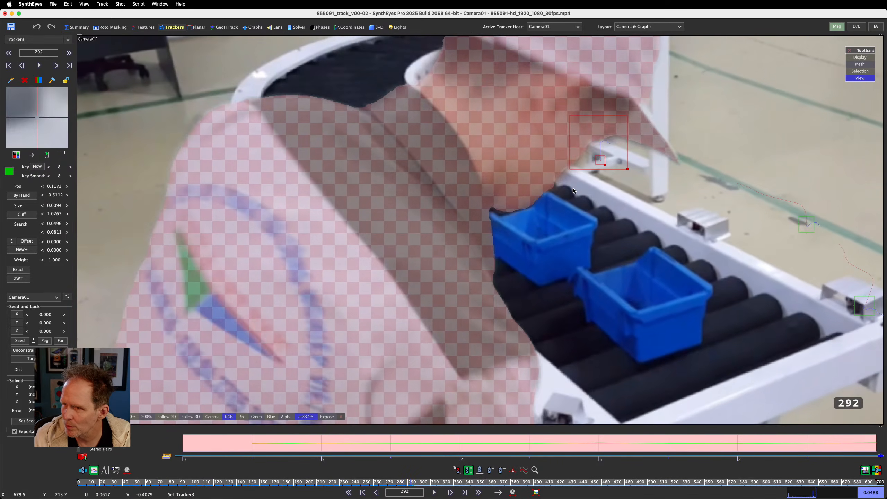
key(Right)
key(Right)
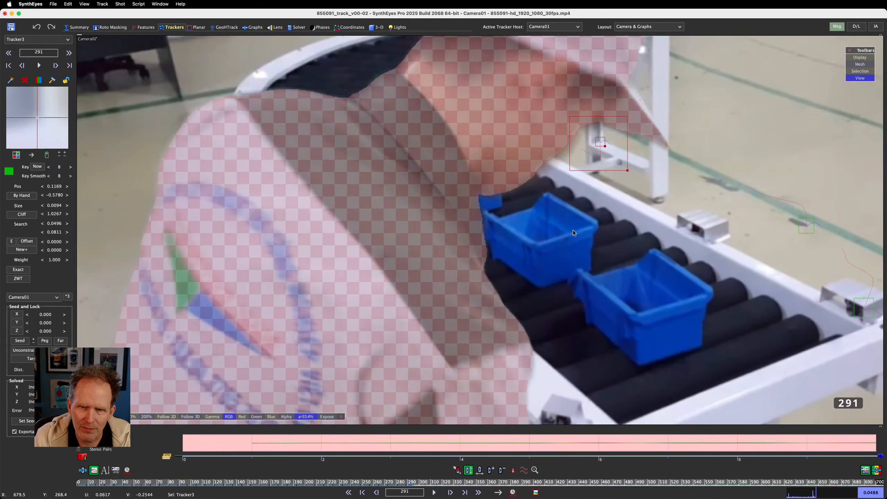
- Compare the conveyor-leg tracker on frames 291 and 292, and disable it at frame 292
key(Right)
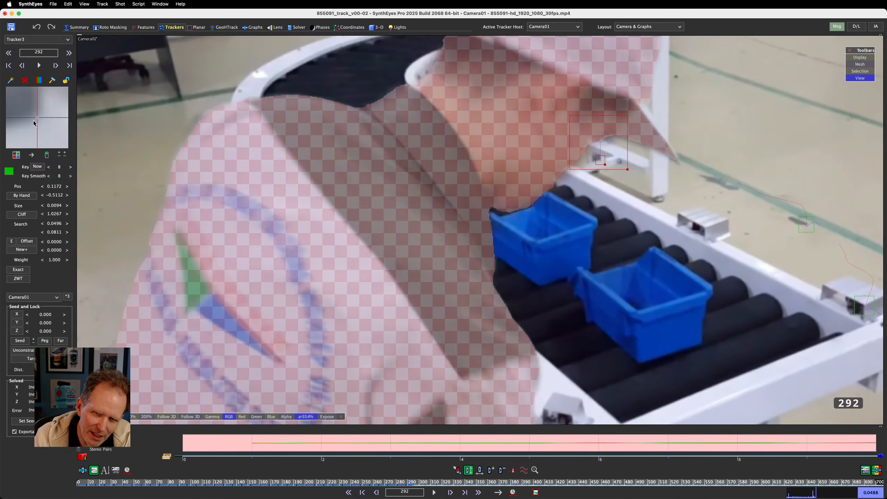
key(Left)
key(Right)
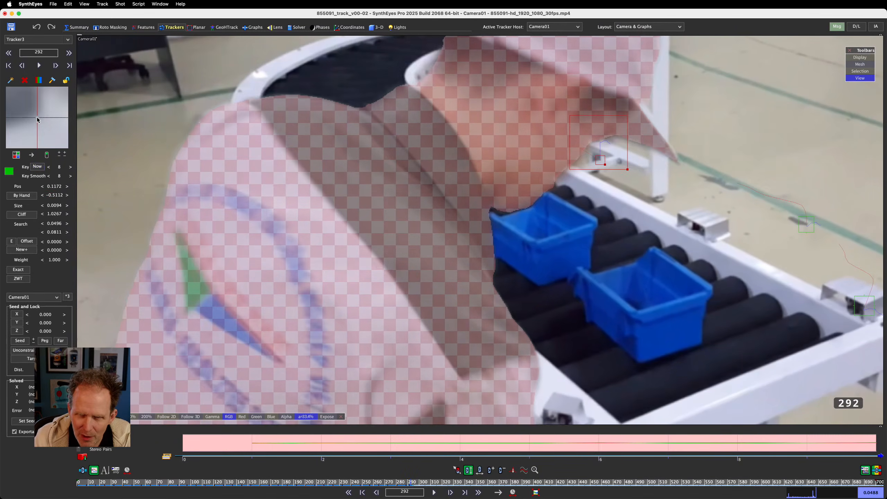
key(Left)
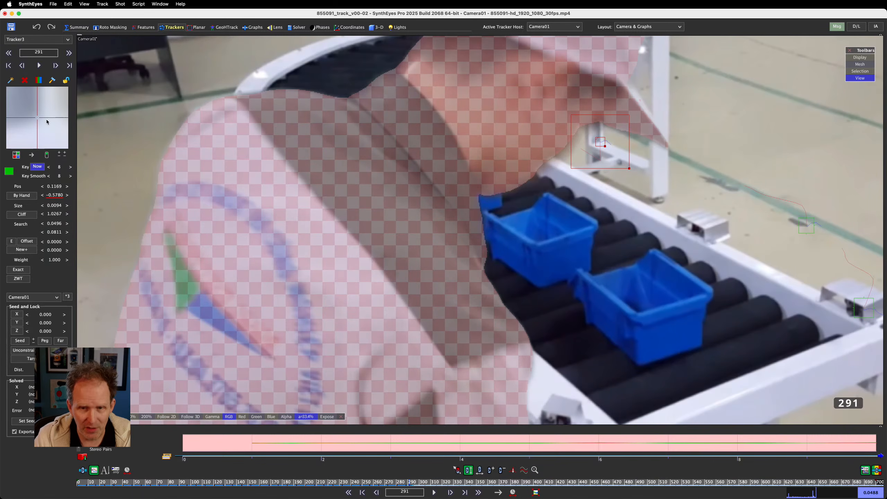
key(Right)
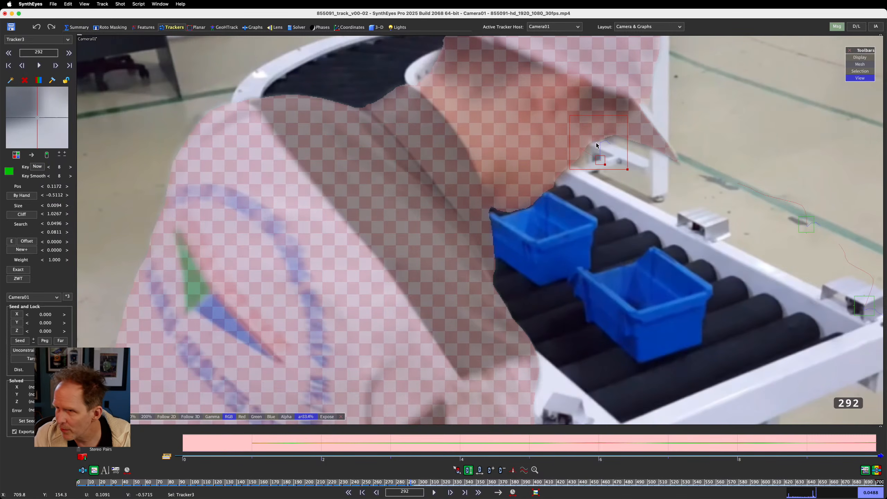
scroll(628, 164, up, 2)
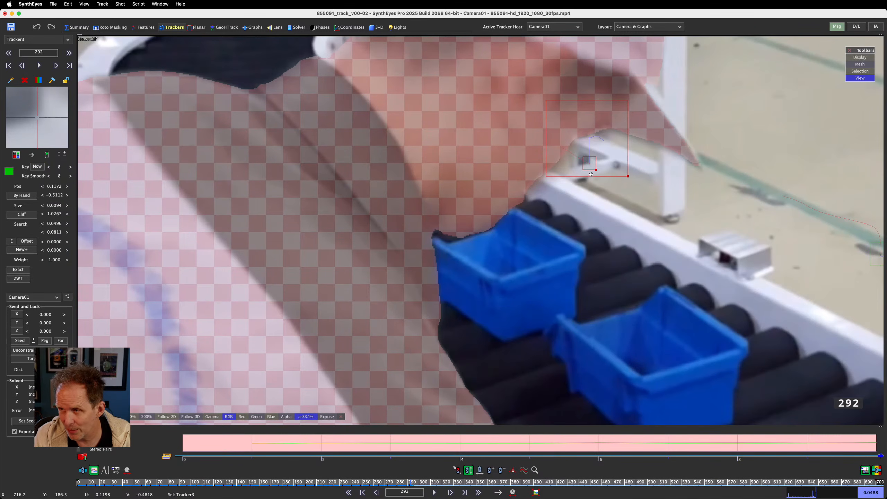
click(45, 156)
- Step back to frame 217 to check the conveyor-leg tracker's path, and lock it
key(Left)
key(Left)
key(Left)
key(Left)
key(Left)
key(Left)
key(Left)
key(Left)
key(Left)
key(Left)
key(Left)
key(Left)
key(Left)
key(Left)
key(Left)
key(Left)
key(Left)
key(Left)
key(Left)
key(Left)
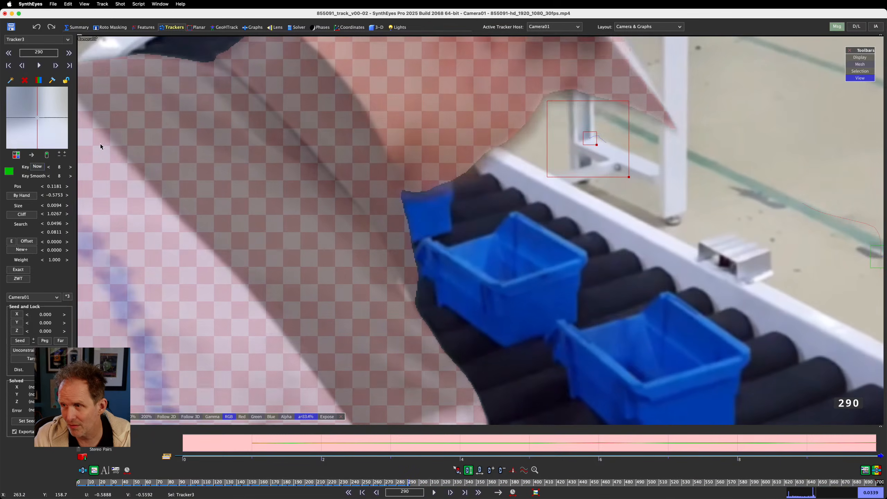
key(Left)
key(Left)
key(Left)
key(Left)
key(Left)
key(Left)
key(Left)
key(Left)
key(Left)
key(Left)
key(Left)
key(Left)
key(Left)
key(Left)
key(Left)
key(Left)
key(Left)
key(Left)
key(Left)
key(Left)
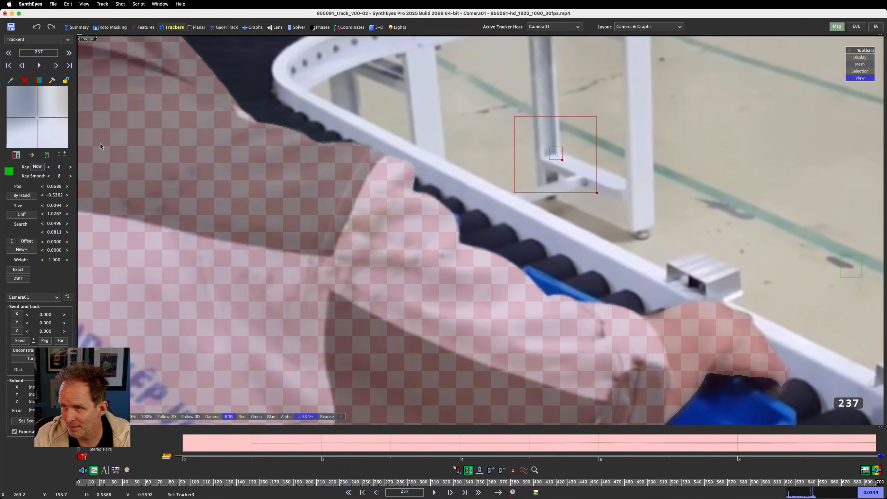
key(l)
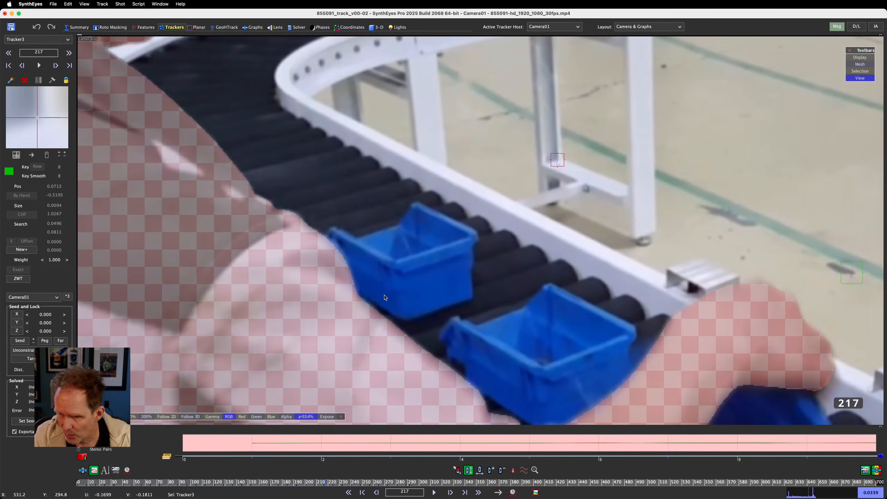
- At frame 0, place a new tracker on the faint spot on the far floor, centre it and enlarge it to 0.0113
drag(342, 483, 63, 487)
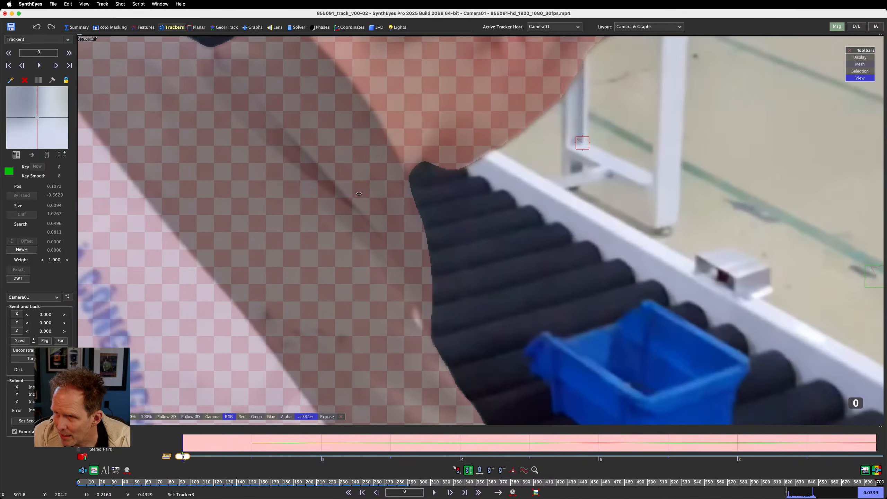
scroll(357, 195, down, 3)
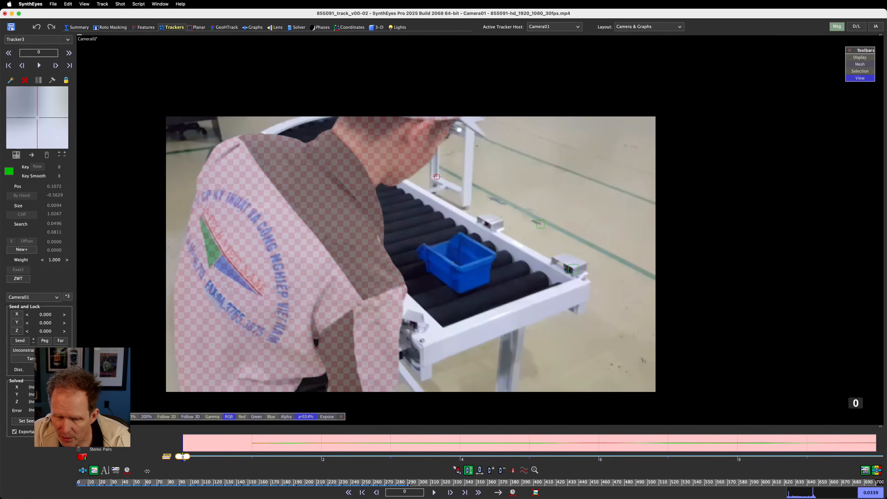
mouse_move(90, 481)
mouse_down()
mouse_move(492, 485)
mouse_move(78, 493)
mouse_up()
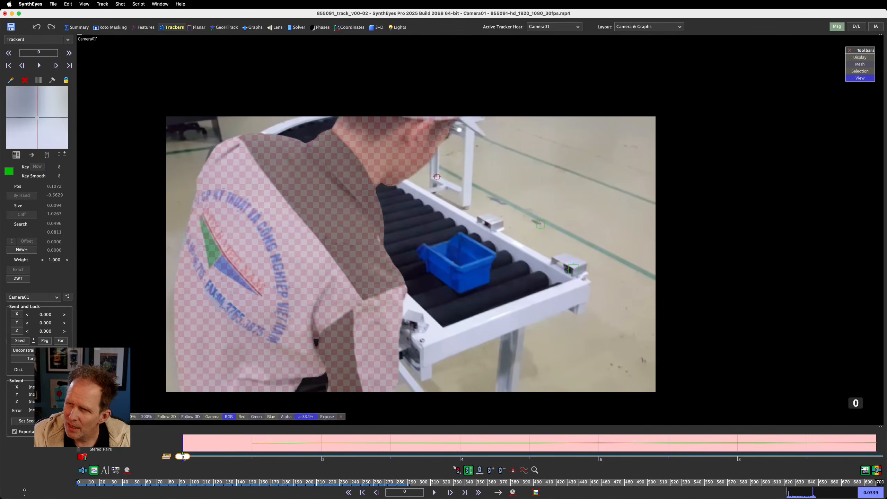
click(624, 149)
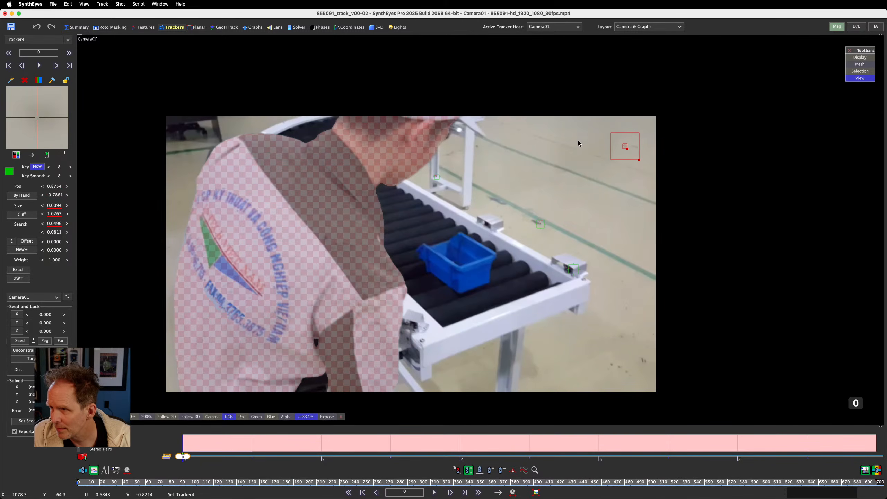
scroll(594, 148, up, 5)
drag(725, 146, 733, 153)
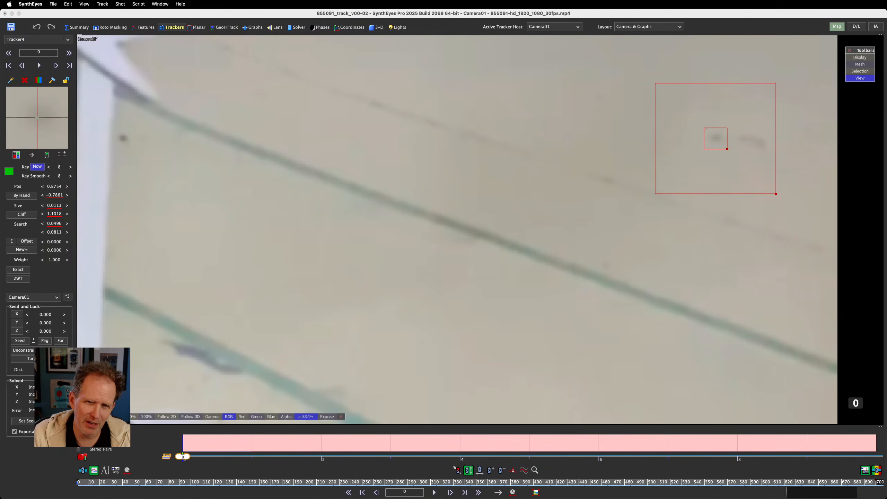
drag(40, 129, 37, 130)
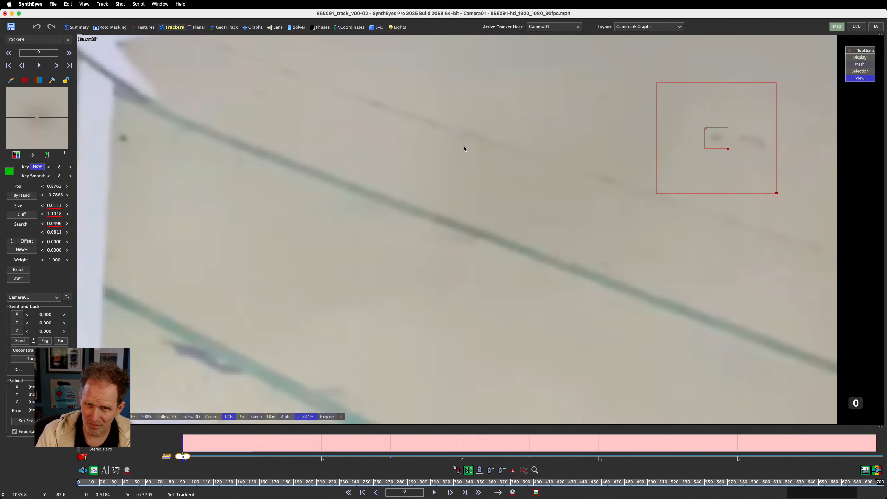
- Track the far-floor spot forward from frame 0 to frame 73, with the camera view following the tracker in 2D
key(space)
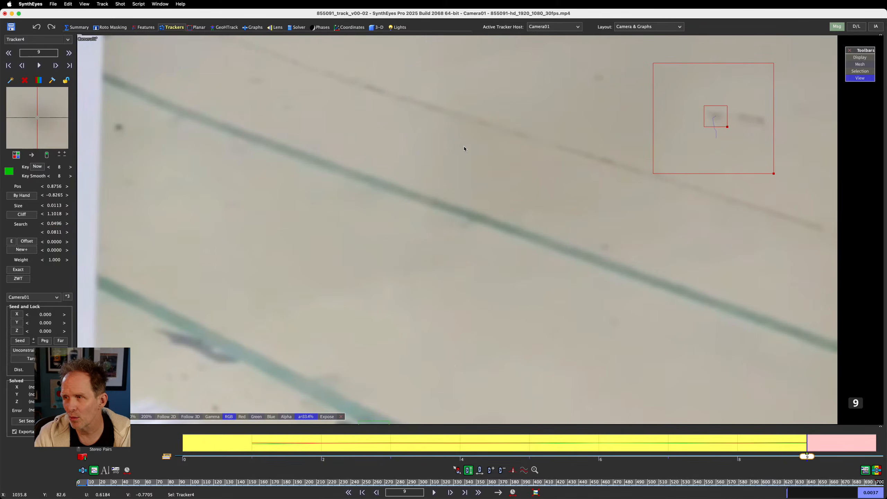
key(5)
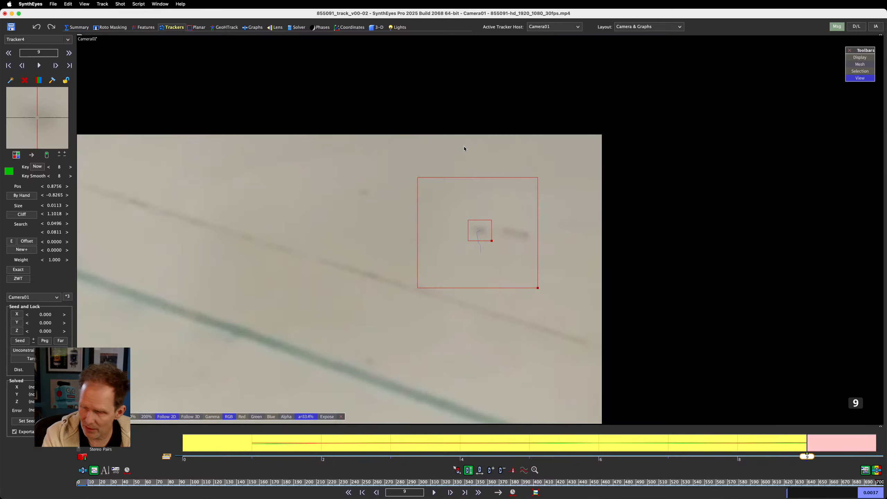
key(space)
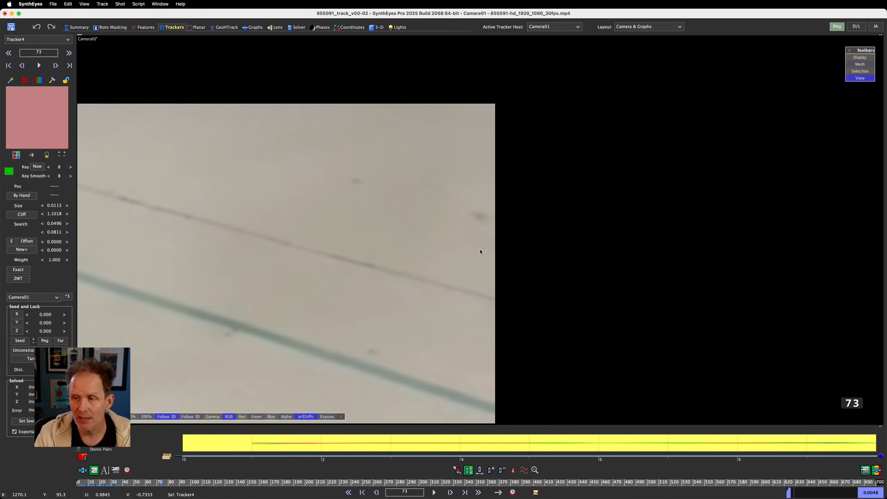
- Place the tracker back on the floor spot at frame 73, and compare it with the key at frame 32
click(480, 217)
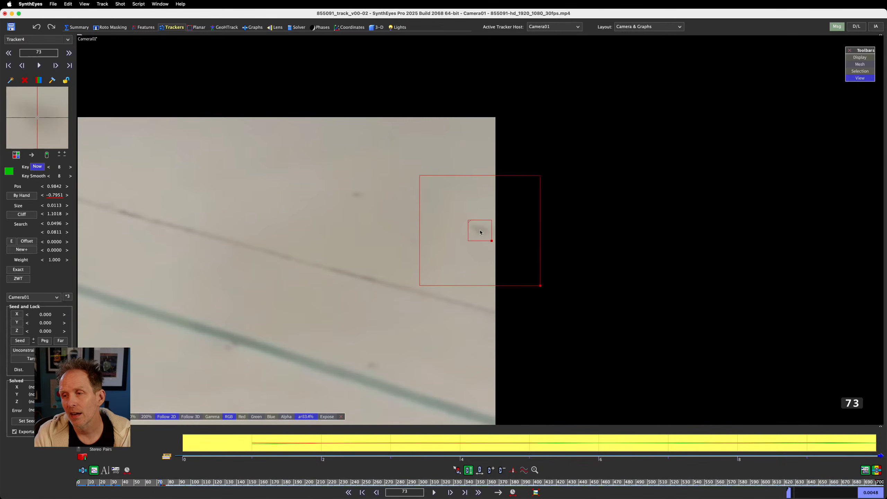
key(f)
key(a)
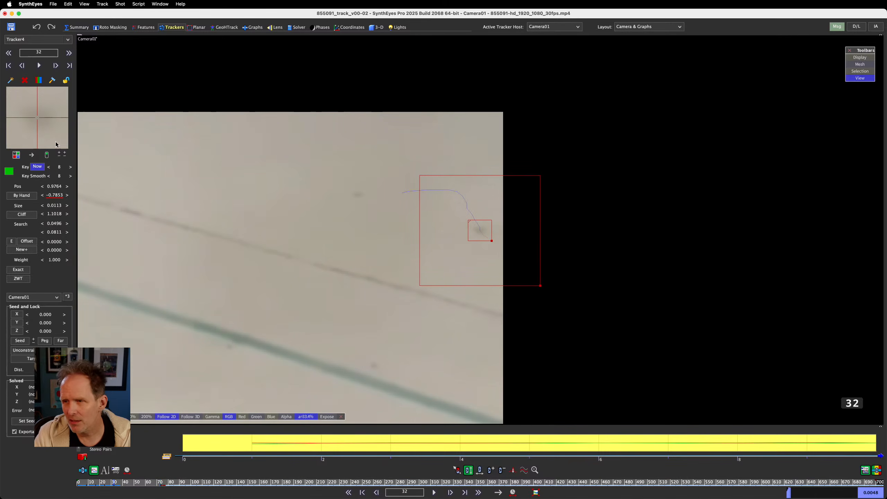
key(f)
key(a)
key(f)
key(a)
key(f)
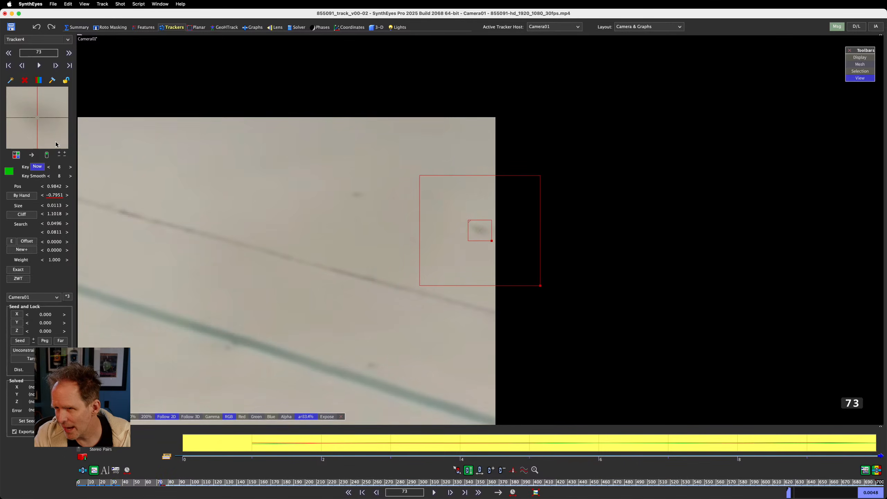
key(a)
key(f)
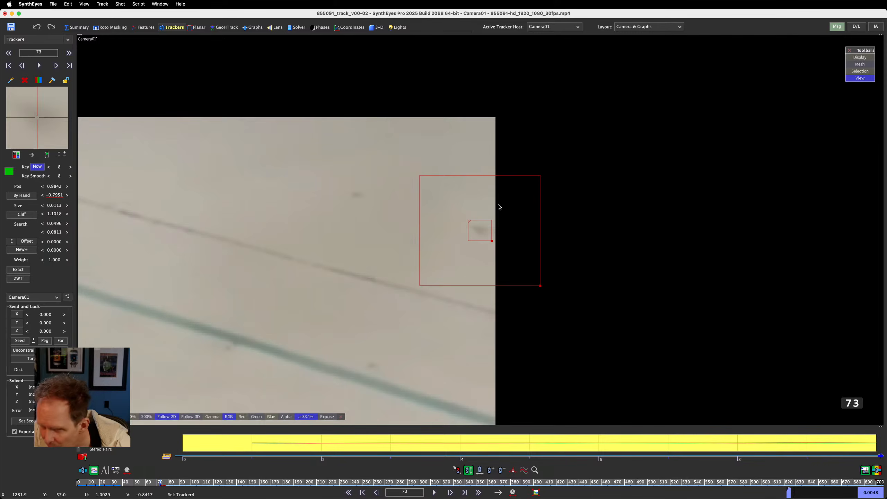
scroll(426, 224, up, 2)
key(a)
key(f)
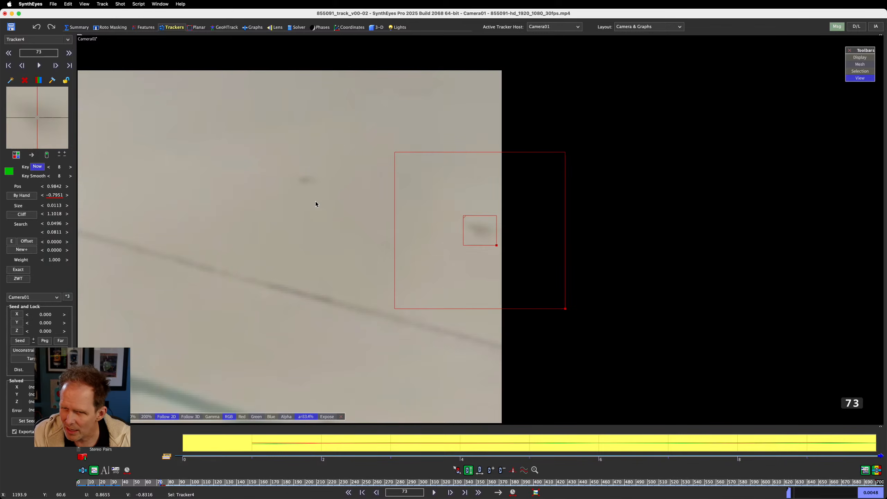
- Track the floor spot onward from frame 73 to frame 306, and step back to frame 300 to check its path
key(d)
key(d)
key(d)
key(d)
key(d)
key(d)
key(d)
key(d)
key(d)
key(d)
key(d)
key(d)
key(d)
key(d)
key(d)
key(d)
key(d)
key(d)
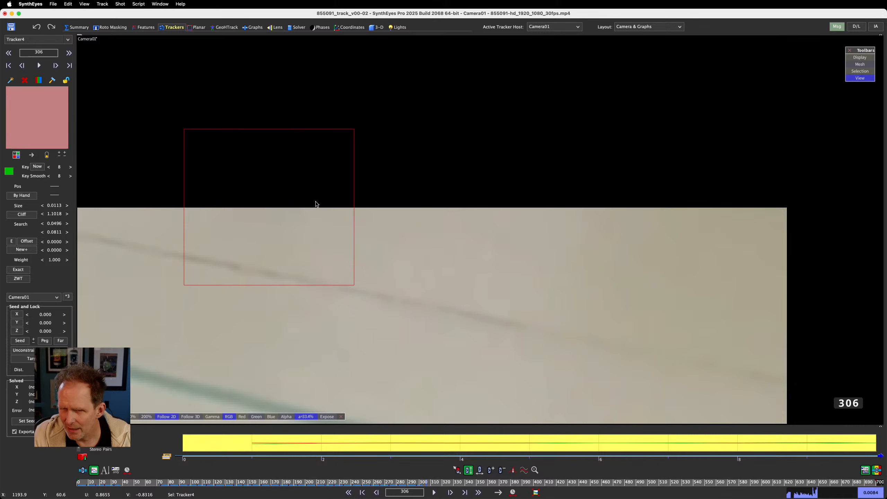
key(Left)
key(Left)
key(Left)
key(Left)
key(Left)
key(Left)
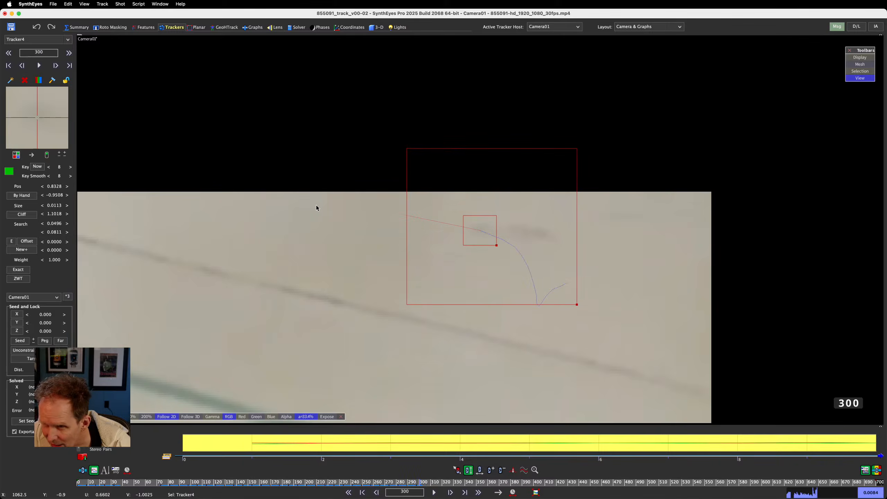
- Step back and forth through the frames after 300 to find where the far-floor spot can be picked up again
key(Right)
key(Right)
key(Right)
key(Right)
key(Right)
key(Right)
key(Right)
key(Right)
key(Right)
key(Right)
key(Right)
key(Right)
key(Right)
key(Right)
key(Right)
key(Right)
scroll(534, 298, down, 10)
key(Right)
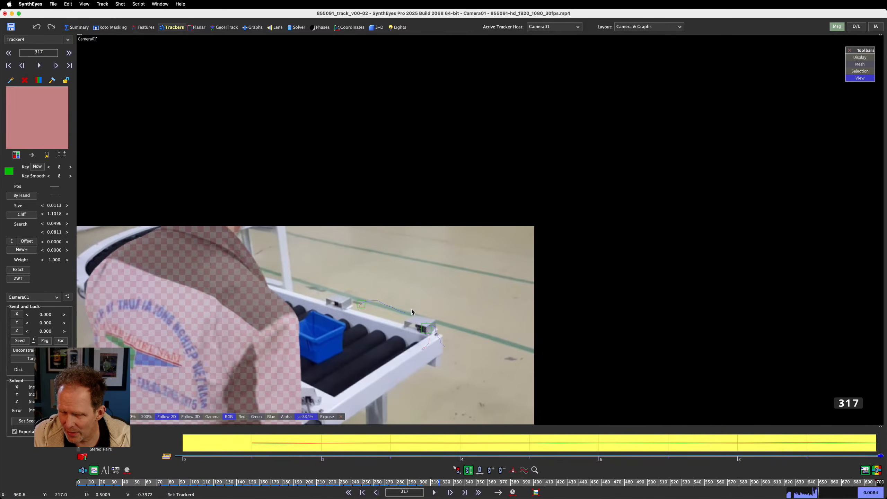
key(Right)
key(Right)
key(Right)
key(Right)
key(Right)
key(Right)
key(Right)
key(Right)
key(Right)
key(Right)
key(Right)
key(Right)
key(Right)
key(Right)
key(Left)
key(Left)
key(Left)
key(Left)
key(Left)
key(Left)
key(Left)
key(Left)
key(Left)
key(Left)
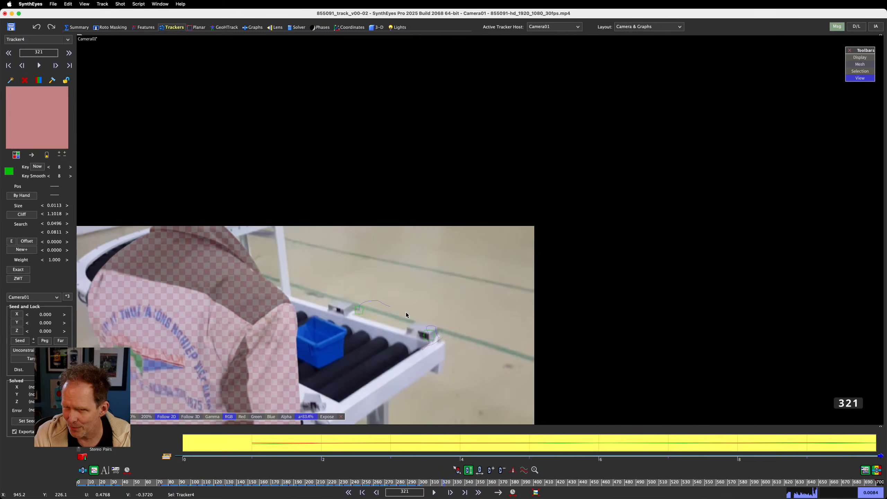
key(Right)
key(Right)
key(Right)
key(Left)
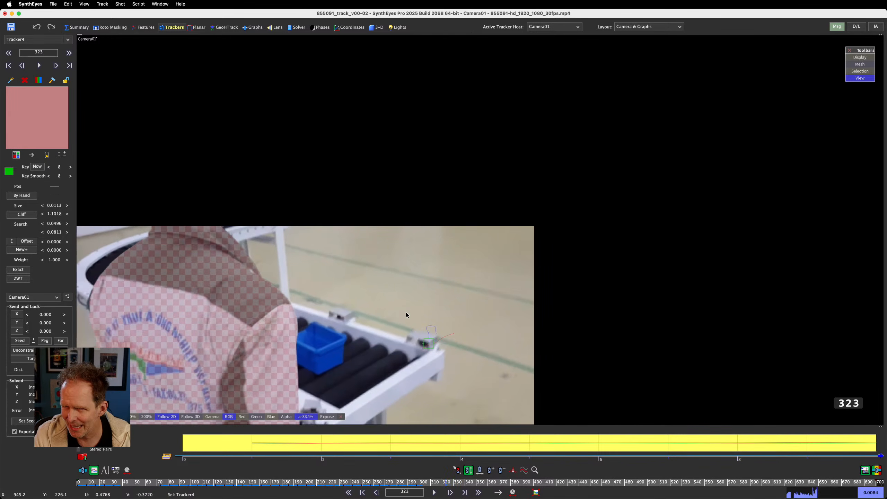
key(Right)
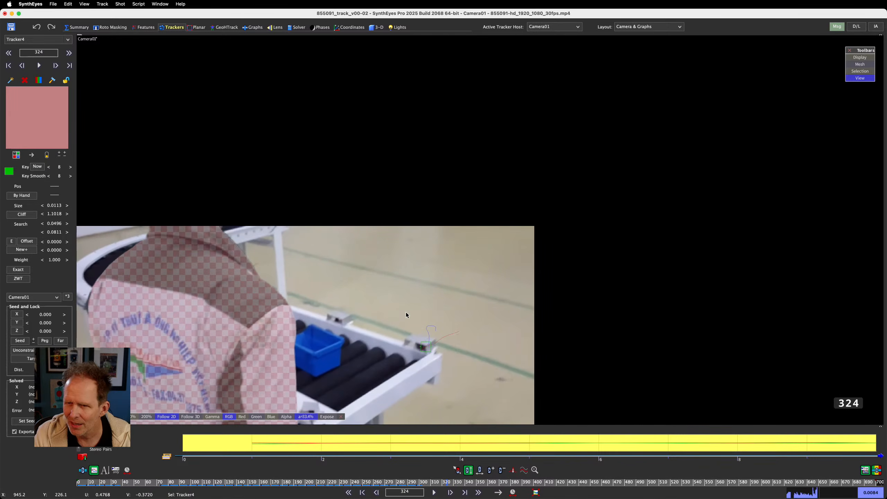
- Place the tracker on the returning floor spot at frame 324 and fine-centre it
click(410, 240)
scroll(410, 241, up, 5)
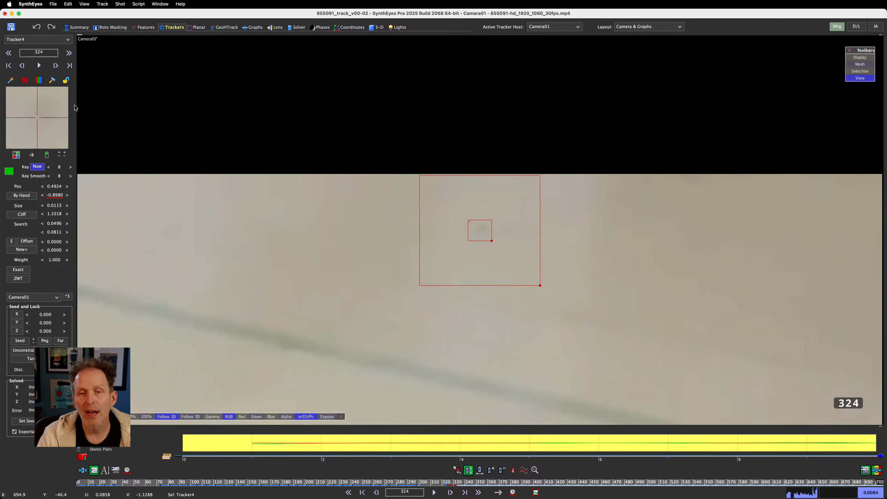
drag(41, 120, 39, 125)
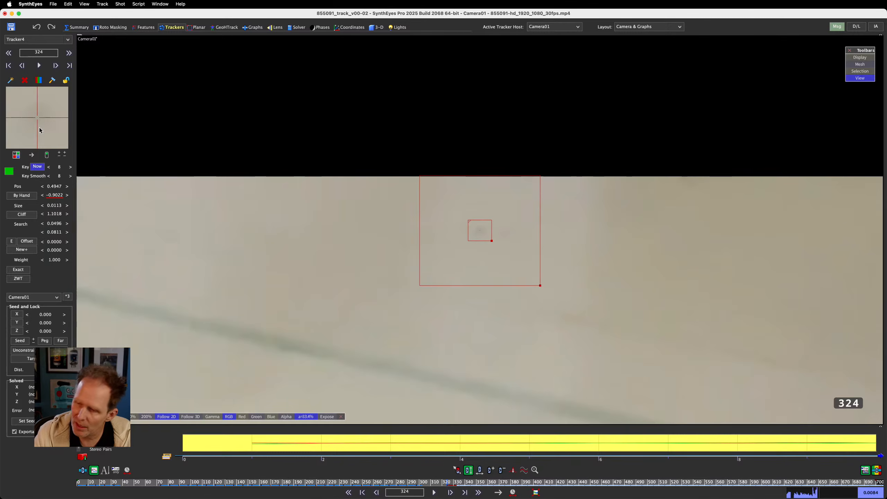
- Track the floor spot forward from frame 324 to frame 339, and step back to the blurred frame 336
key(Right)
key(Right)
key(Right)
key(Right)
key(Right)
key(Right)
key(Right)
key(Right)
key(Right)
key(Right)
key(Right)
key(Right)
key(Right)
key(Right)
key(Right)
key(Right)
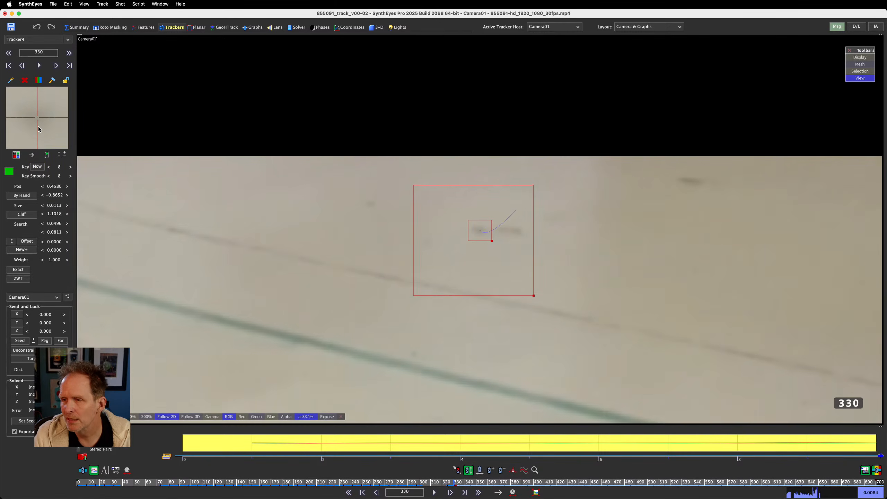
key(Left)
key(Left)
key(Left)
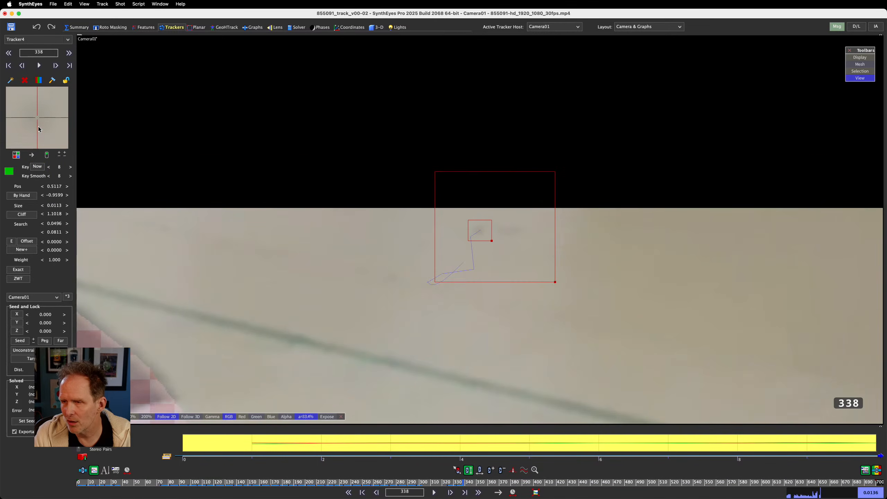
key(Right)
key(Right)
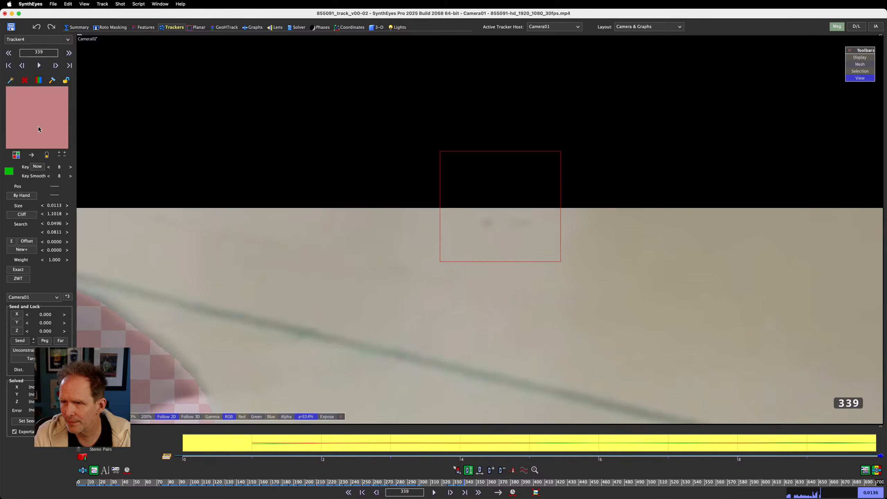
key(Left)
key(Left)
key(Left)
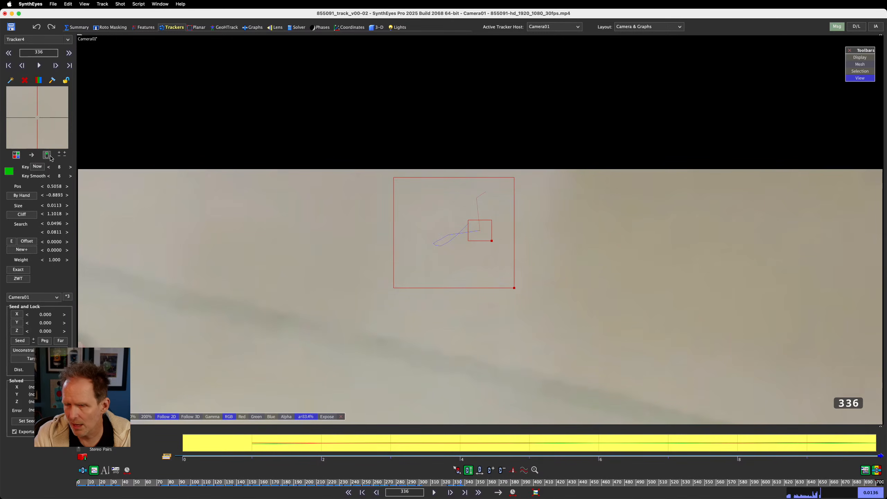
- Disable the tracker on the blurred frame 336, and re-enable it centred on the floor spot at frame 337
drag(54, 145, 38, 120)
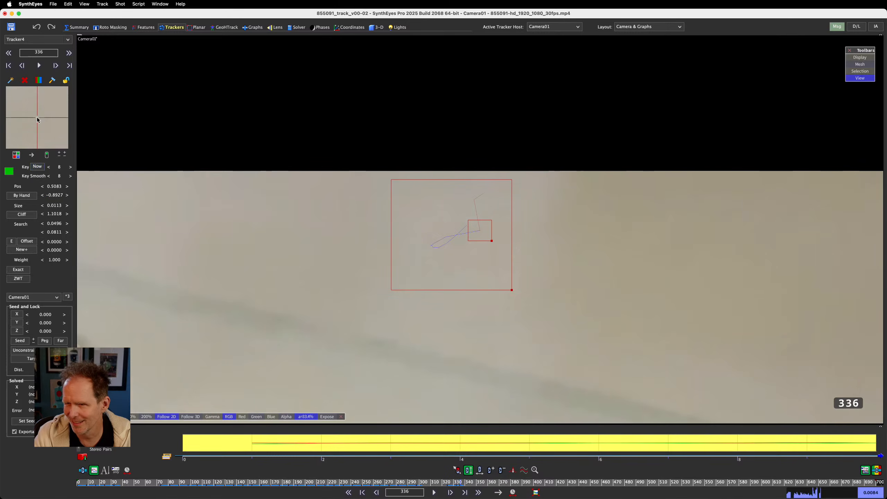
click(47, 156)
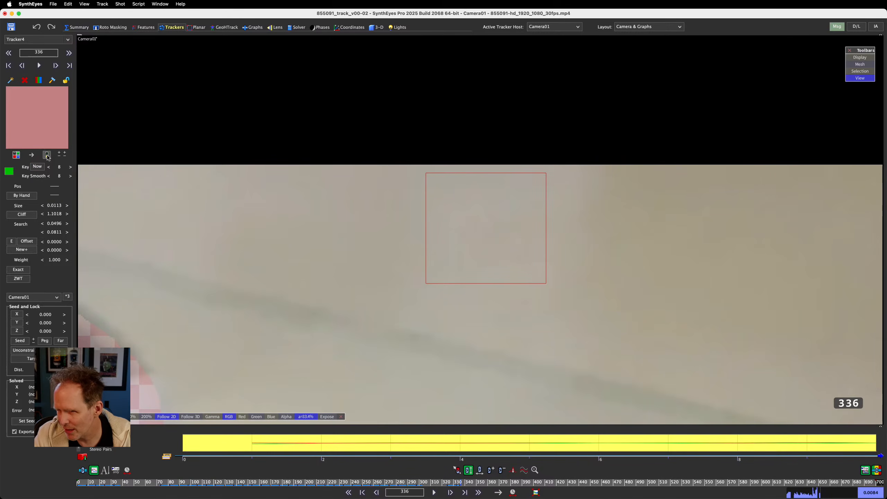
key(d)
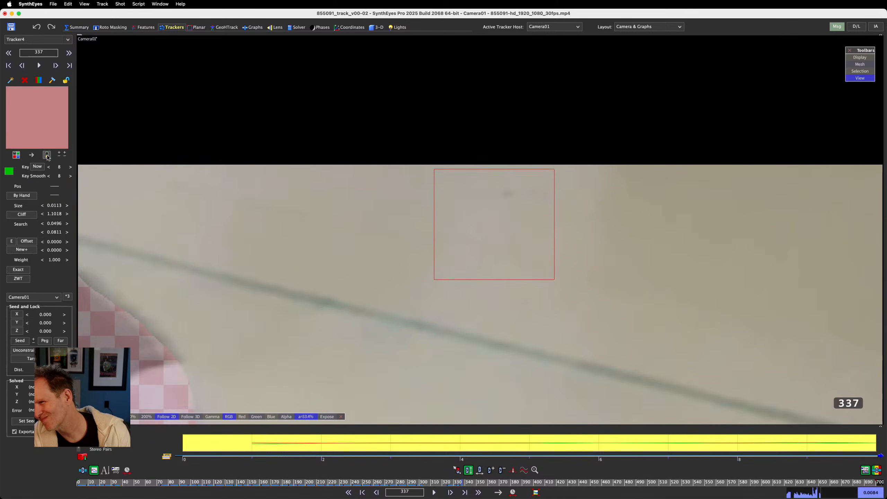
click(47, 156)
drag(44, 96, 112, 91)
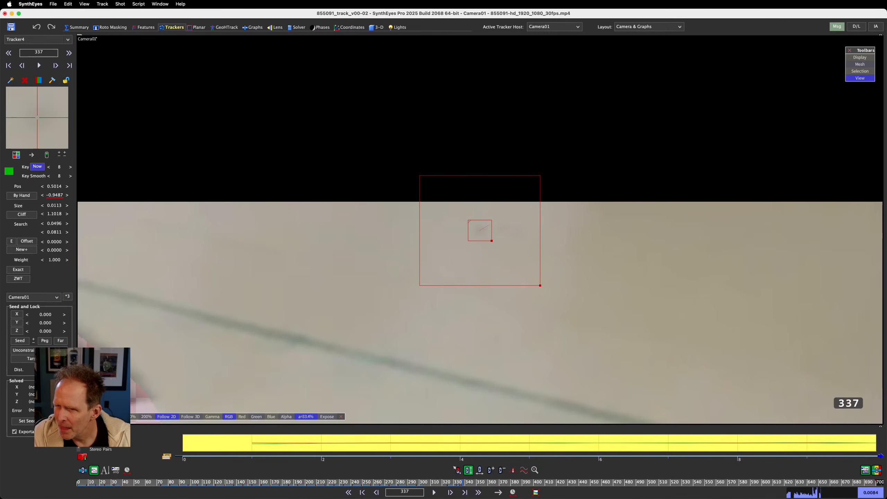
- Re-enable the tracker at frame 336 and position it by hand, comparing against frame 335
key(s)
key(s)
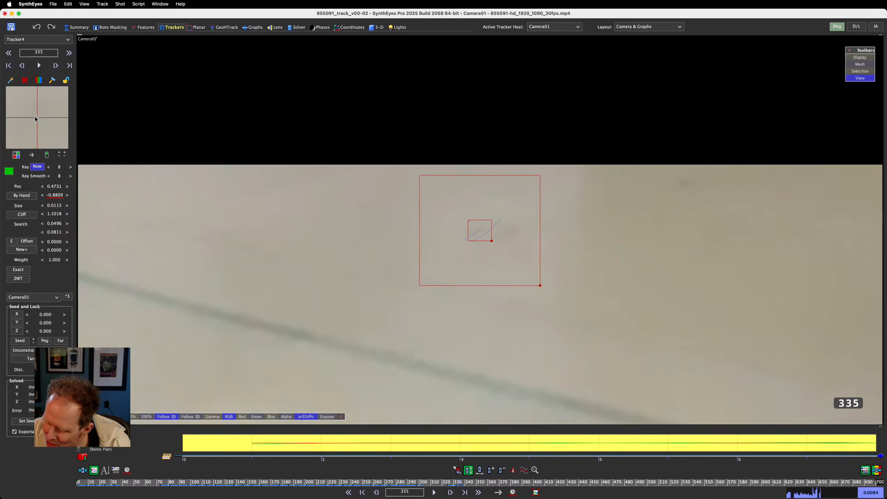
key(d)
click(46, 155)
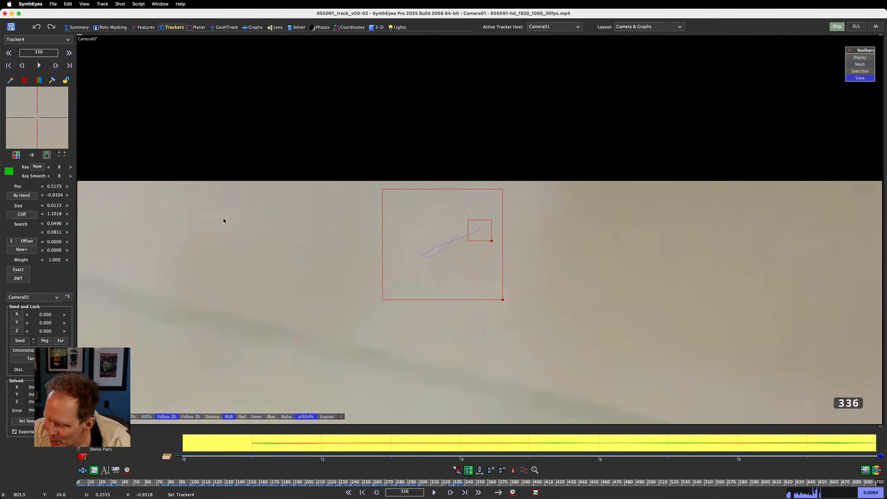
scroll(422, 254, up, 2)
drag(60, 119, 100, 125)
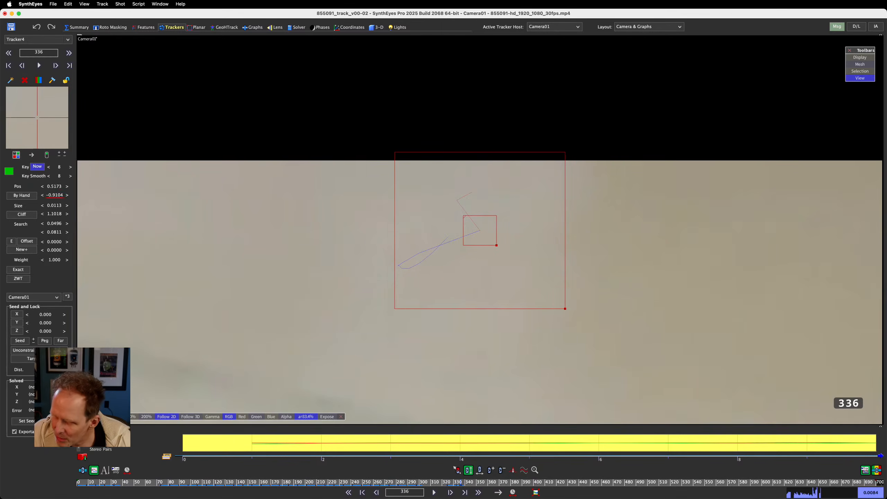
key(s)
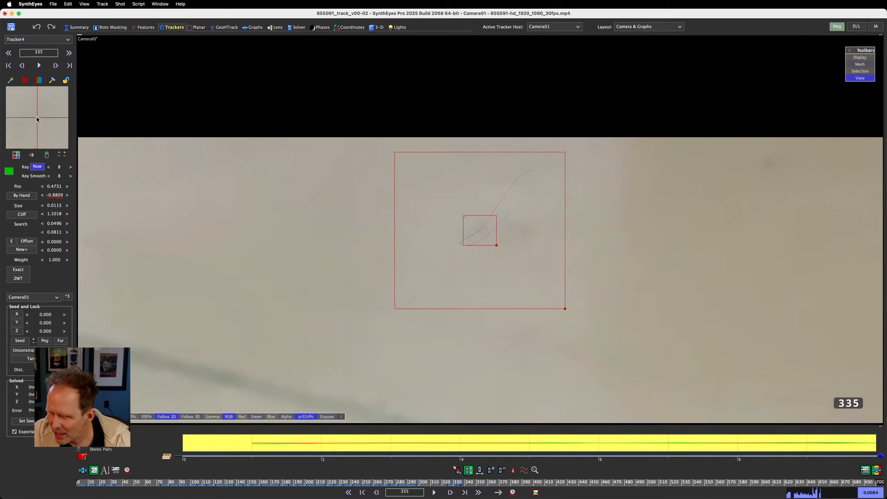
key(d)
drag(38, 119, 36, 117)
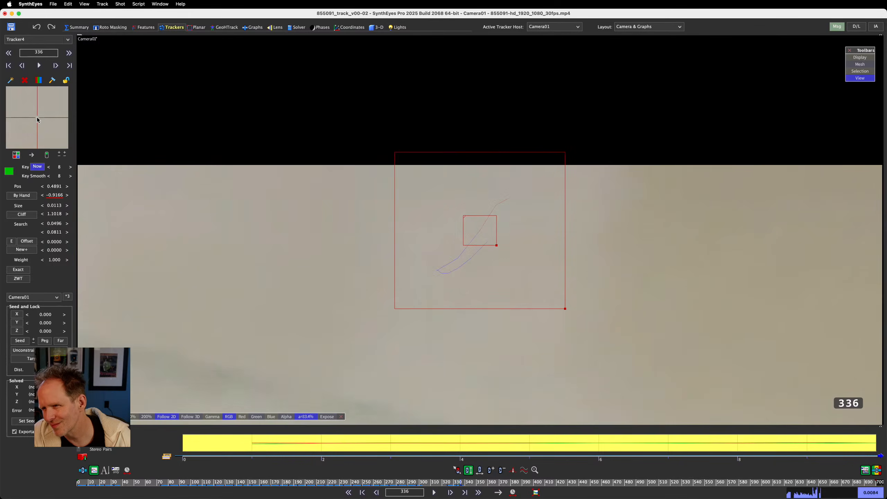
- Hand-centre the tracker on the floor spot at frames 338 and 339, comparing each with the preceding frames
key(d)
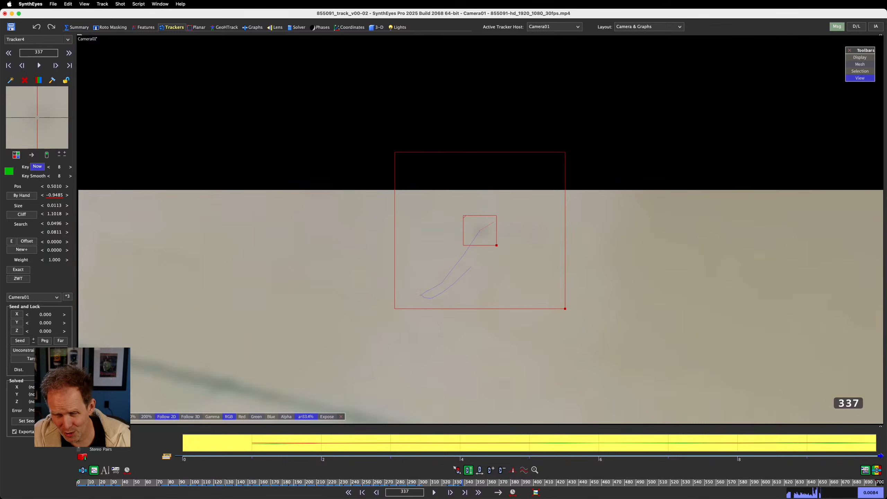
key(d)
drag(36, 116, 54, 90)
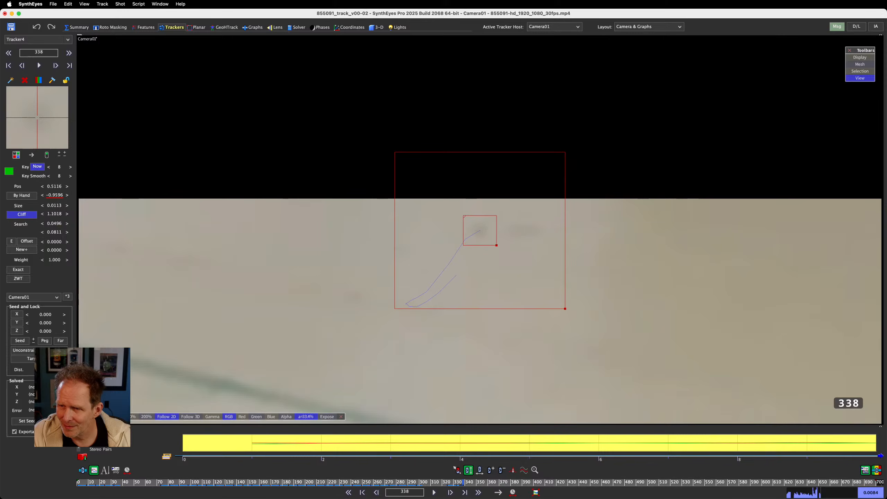
key(s)
key(d)
key(d)
drag(34, 119, 60, 75)
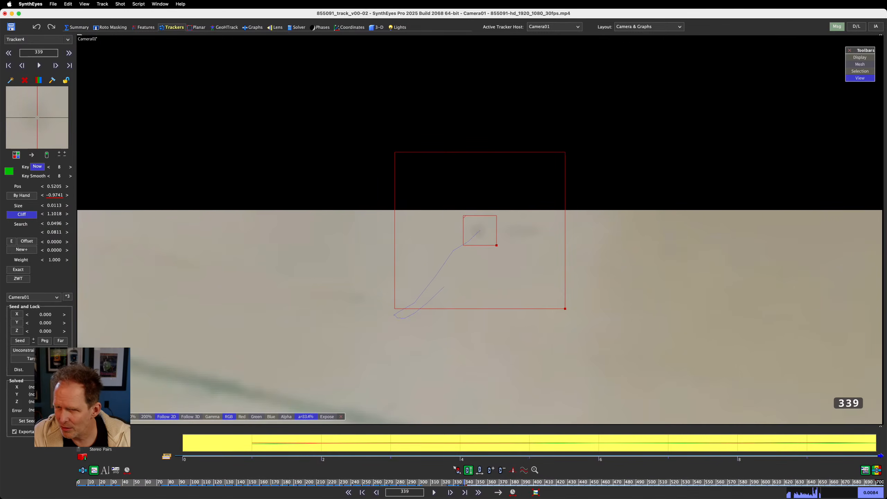
key(s)
key(s)
key(d)
key(d)
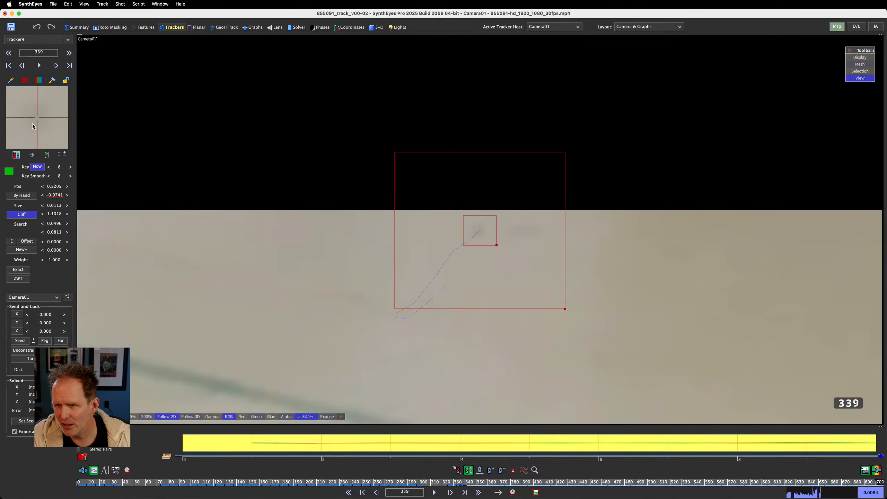
- Hand-centre the tracker on the floor spot at frame 340, compare it with frame 339, and advance to frame 341
key(d)
drag(34, 124, 13, 192)
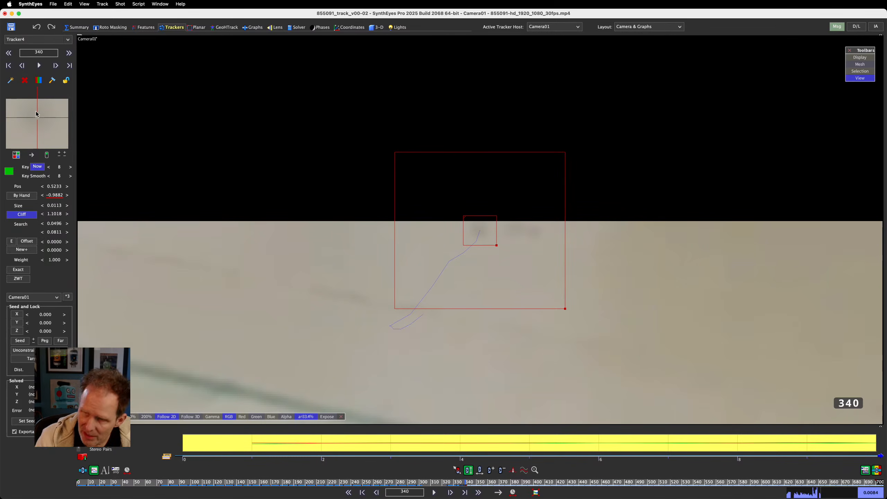
drag(27, 120, 28, 120)
key(s)
key(d)
key(d)
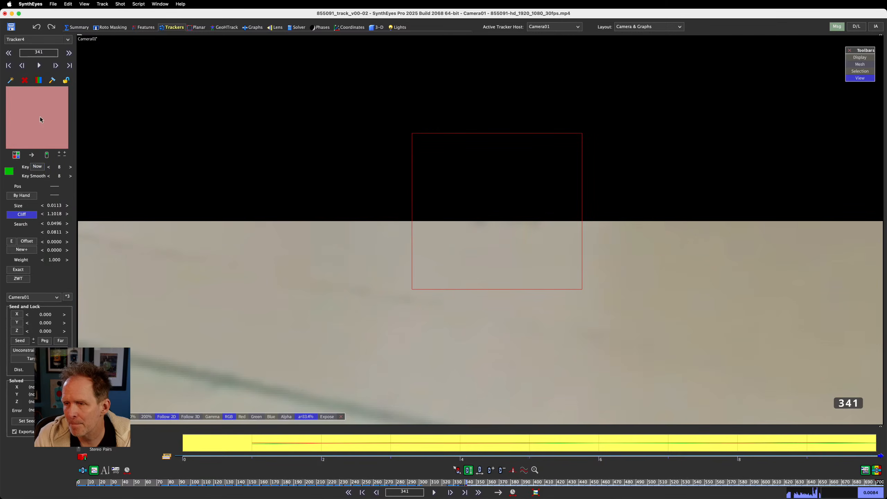
- Disable the tracker at frame 341, and review its path by scrubbing between frames 313 and 346
click(47, 155)
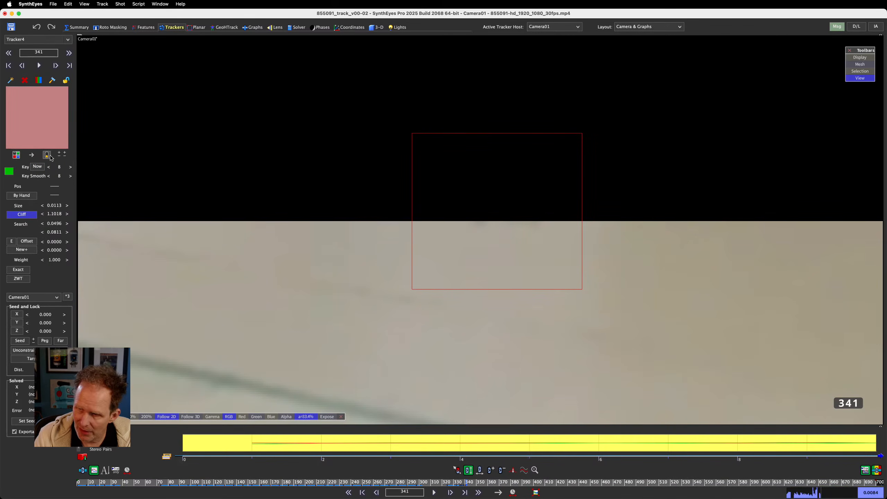
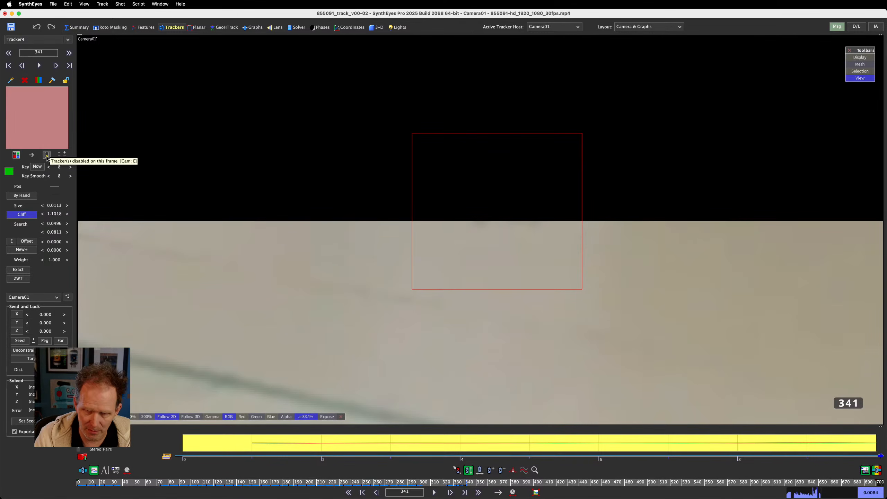
key(Left)
key(Left)
key(Left)
key(Left)
key(Left)
key(Left)
key(Left)
key(Left)
key(Left)
key(Left)
key(Left)
key(Left)
key(Left)
key(Left)
key(Left)
key(Left)
key(Left)
key(Left)
key(Left)
key(Left)
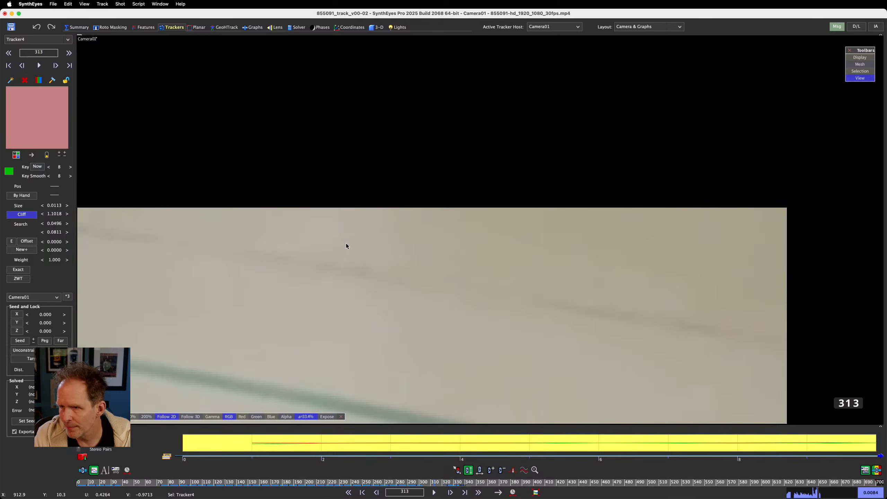
key(Right)
key(Right)
key(Right)
key(Right)
key(Right)
key(Right)
key(Right)
key(Right)
key(Right)
key(Right)
key(Right)
key(Right)
key(Right)
key(Right)
key(Right)
key(Right)
key(Right)
key(Right)
key(Right)
key(Right)
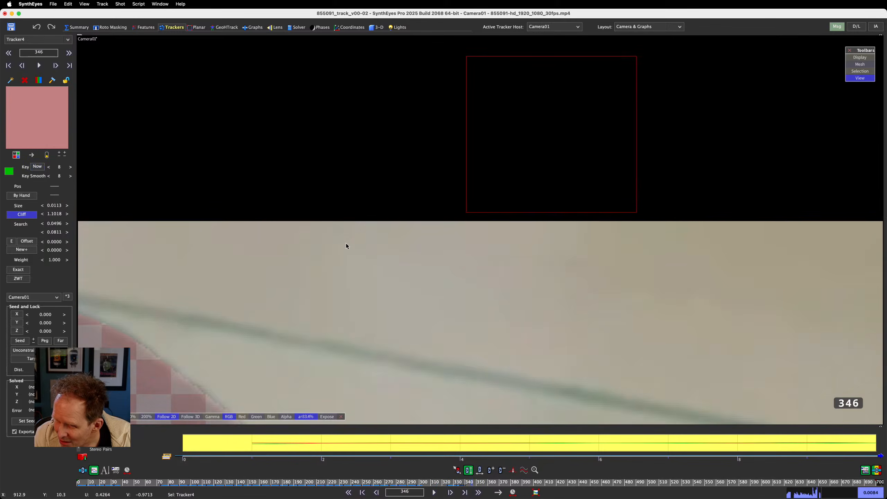
- Step repeatedly through frames 333 to 338 to examine the tracker's hand-placed positions around the blurred frame 336
key(Left)
key(Left)
key(Left)
key(Left)
key(Left)
key(Left)
key(Left)
key(Left)
key(Left)
key(Left)
key(Left)
key(Left)
key(Left)
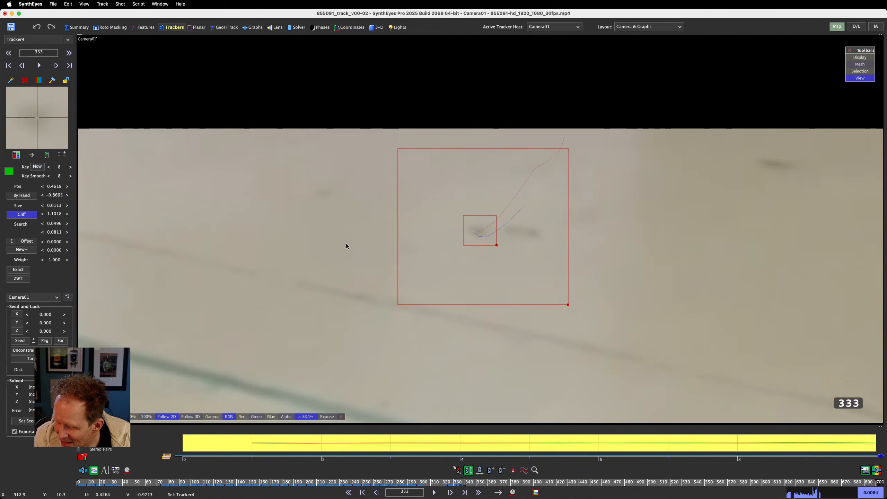
key(Right)
key(Right)
key(Right)
key(Right)
key(Left)
key(Left)
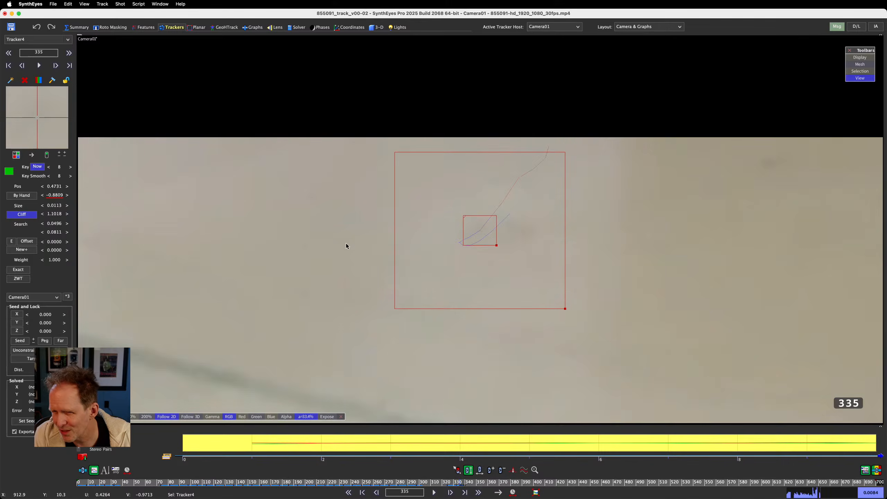
key(Right)
key(Left)
key(Right)
key(Right)
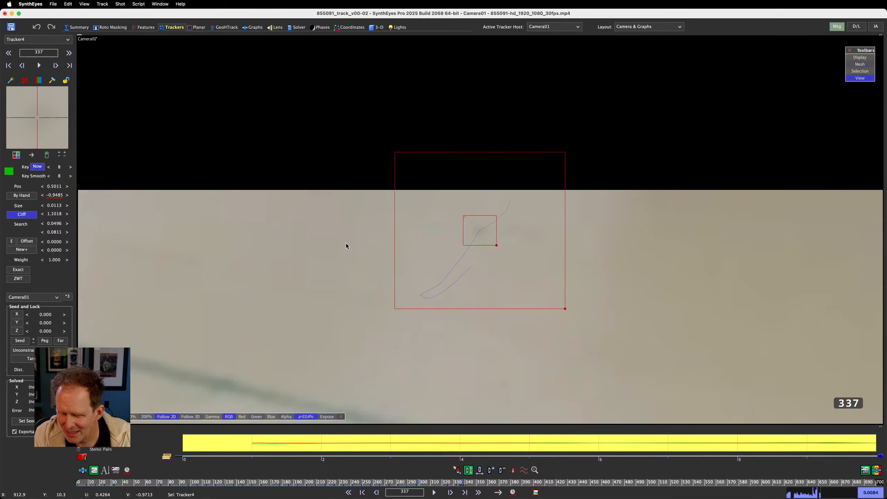
key(Left)
key(Left)
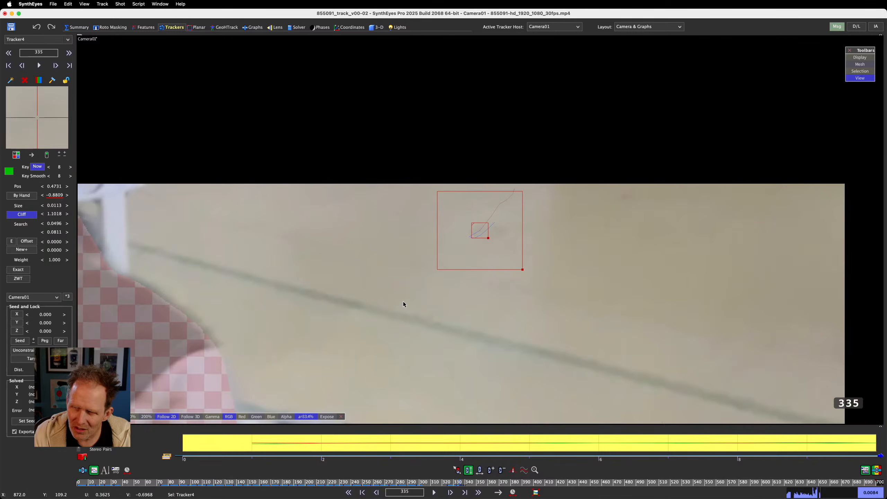
key(Right)
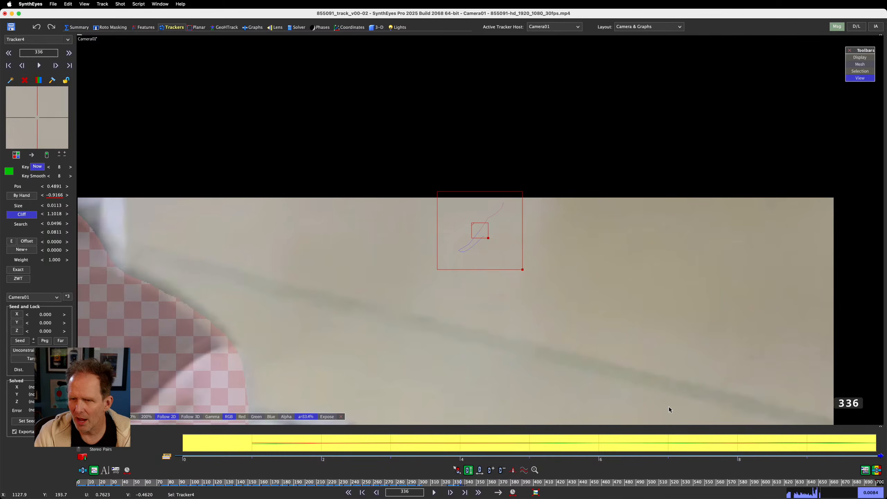
key(Right)
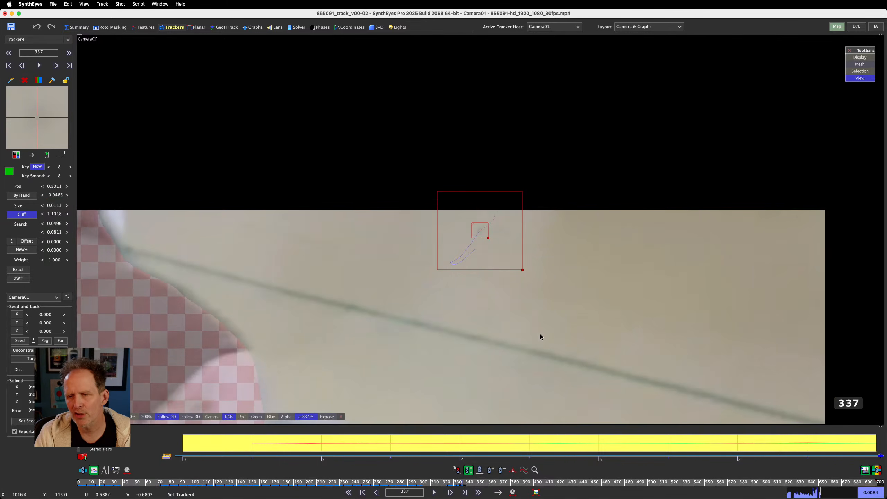
key(Left)
key(Left)
key(Right)
key(Right)
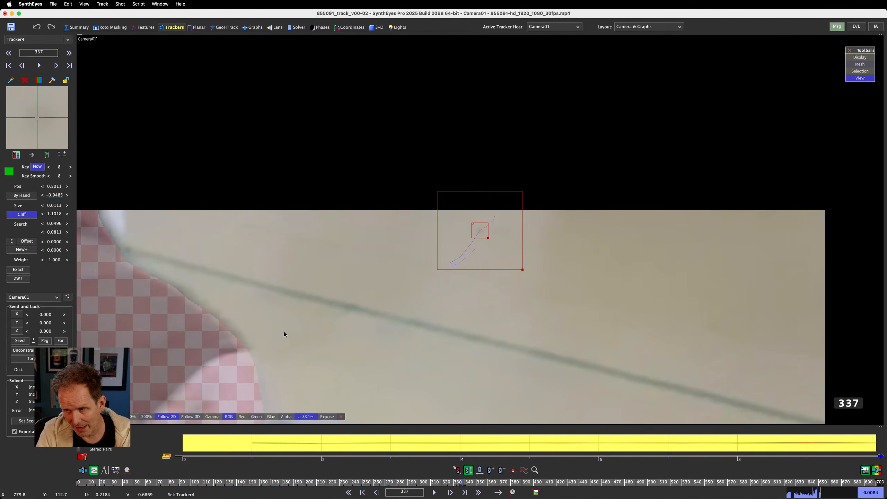
key(Right)
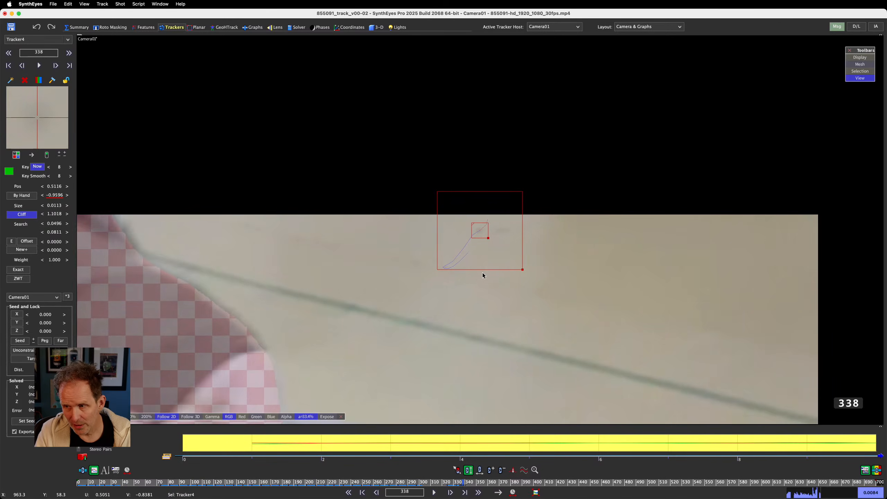
key(Left)
key(Left)
key(Left)
key(Right)
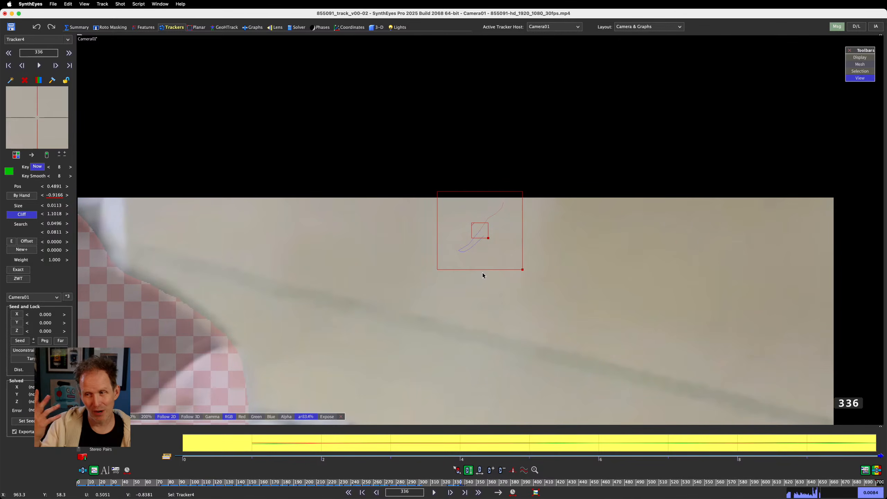
key(Right)
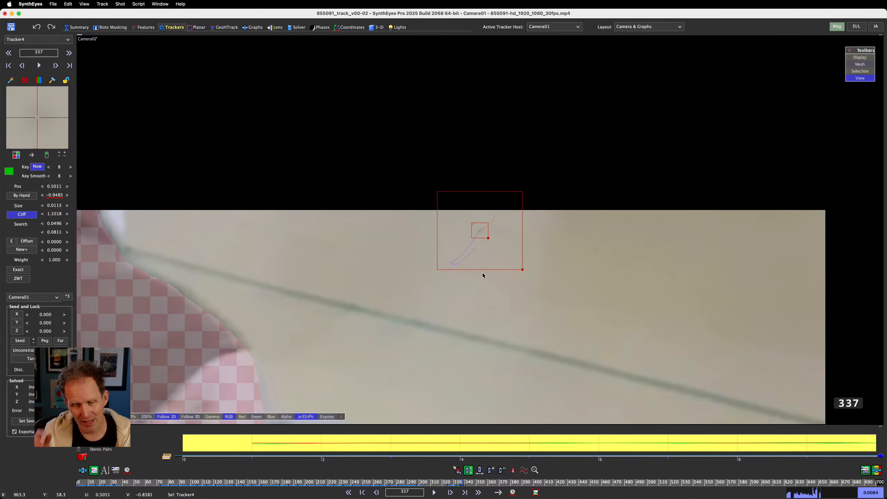
- Scrub back and forth through the footage up to frame 371, examining the floor and masked worker after the tracker's end
key(Right)
key(Right)
key(Right)
key(Right)
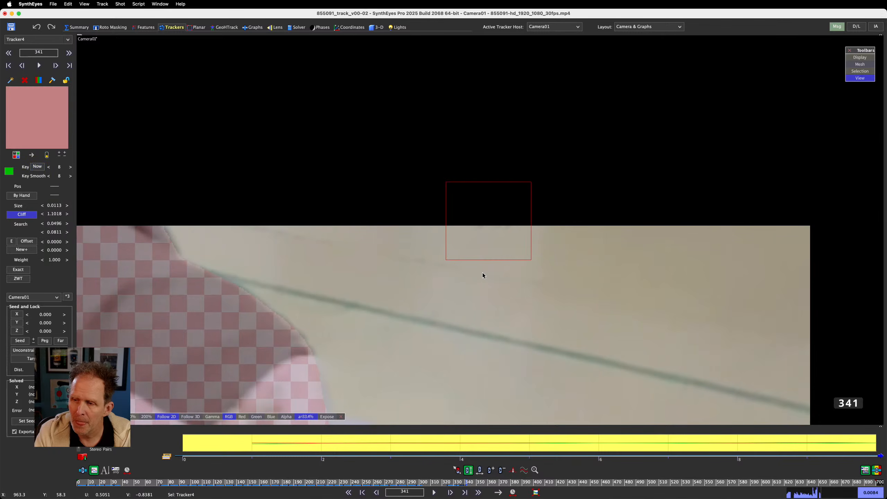
key(Right)
key(Right)
key(Right)
key(Right)
key(Right)
key(Right)
key(Right)
key(Right)
key(Right)
key(Right)
key(Right)
key(Right)
key(Right)
key(Right)
key(Right)
key(Right)
key(Right)
key(Right)
key(Right)
key(Right)
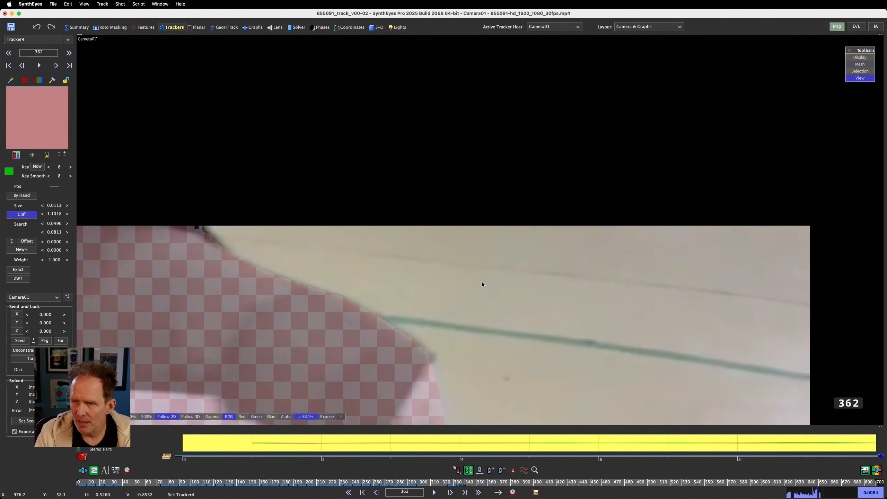
key(Right)
key(Right)
key(Right)
key(Right)
key(Right)
key(Right)
key(Right)
key(Right)
key(Right)
key(Left)
key(Left)
key(Left)
key(Left)
key(Left)
key(Left)
key(Left)
key(Left)
key(Left)
key(Left)
key(Left)
key(Left)
key(Left)
key(Left)
key(Left)
key(Left)
key(Left)
key(Left)
key(Left)
key(Left)
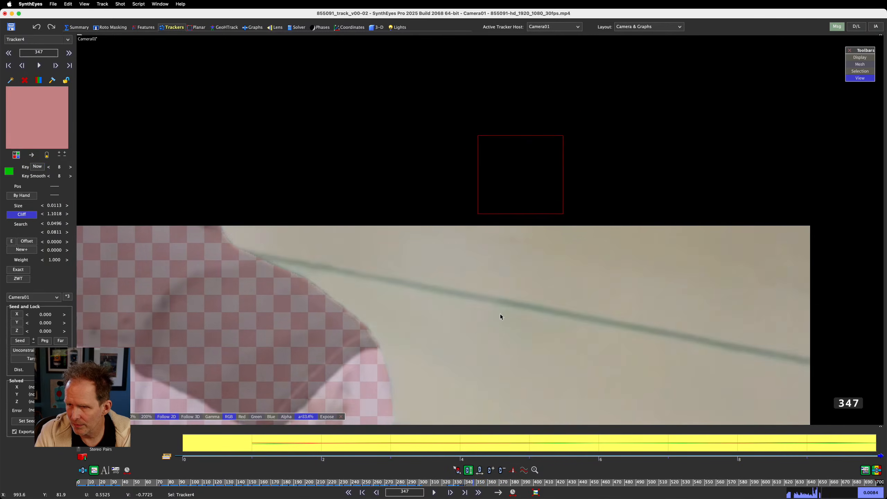
key(Left)
key(Left)
key(Left)
key(Left)
key(Left)
key(Left)
key(Left)
key(Left)
key(Left)
key(Right)
key(Right)
key(Right)
key(Right)
key(Right)
key(Right)
key(Right)
key(Right)
key(Right)
key(Right)
key(Right)
key(Right)
key(Right)
key(Right)
key(Right)
key(Right)
key(Right)
key(Right)
key(Right)
key(Right)
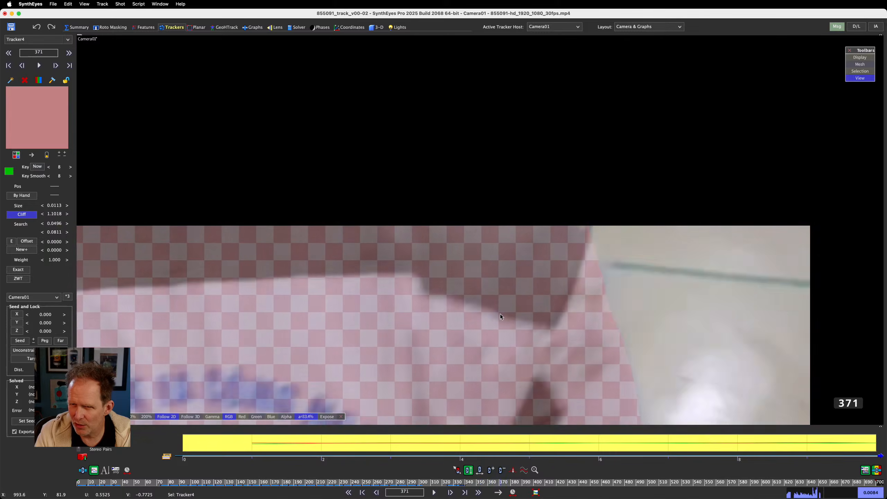
- Scrub forward through the footage from frame 371 to 507, examining the floor and conveyor around the masked worker
key(Right)
key(Right)
key(Right)
key(Right)
key(Right)
key(Right)
key(Right)
key(Right)
key(Right)
key(Right)
key(Right)
key(Right)
key(Right)
key(Right)
key(Right)
key(Right)
key(Right)
key(Right)
key(Right)
key(Right)
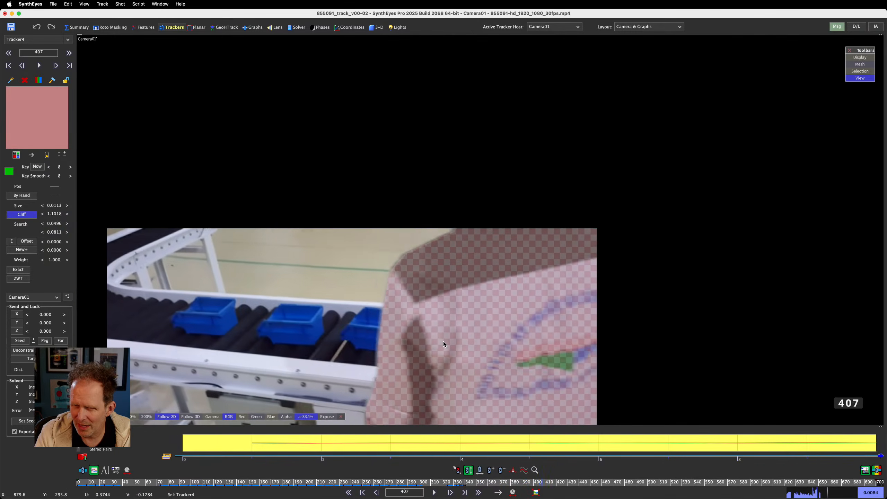
key(Right)
key(Right)
key(Right)
key(Right)
key(Right)
key(Right)
key(Right)
key(Right)
key(Right)
key(Right)
key(Right)
key(Right)
key(Right)
key(Right)
key(Right)
key(Right)
key(Right)
key(Right)
key(Right)
key(Right)
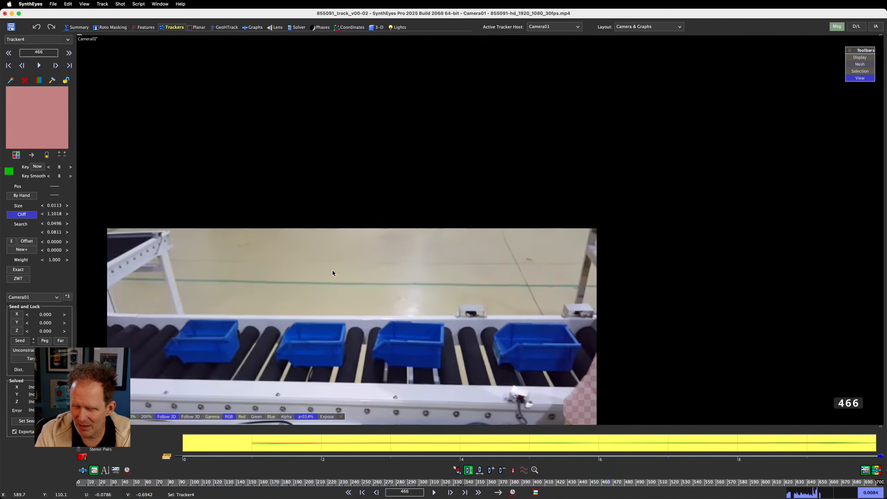
key(Right)
key(Right)
key(Right)
key(Right)
key(Right)
key(Right)
key(Right)
key(Right)
key(Right)
key(Right)
key(Right)
key(Right)
key(Right)
key(Right)
key(Right)
key(Right)
key(Right)
key(Right)
key(Right)
key(Right)
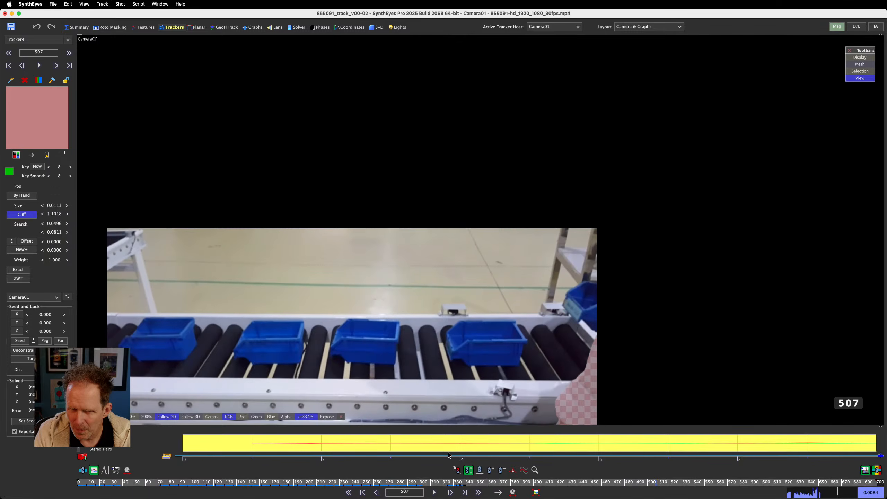
- Return to the start of the shot, advance to frame 9, and lock Tracker4
key(Left)
key(Left)
key(Left)
key(Left)
key(Left)
key(Left)
key(Left)
key(Left)
key(Left)
key(Left)
key(Left)
key(Left)
key(Left)
key(Left)
key(Left)
key(Left)
key(Left)
drag(544, 484, 77, 485)
key(Right)
key(Right)
key(Right)
key(Right)
key(Right)
key(Right)
key(Right)
key(Right)
key(Right)
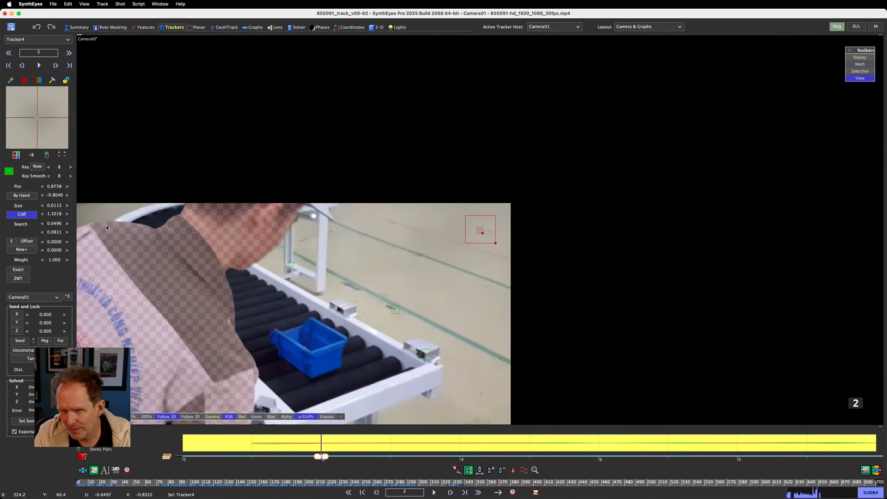
click(106, 228)
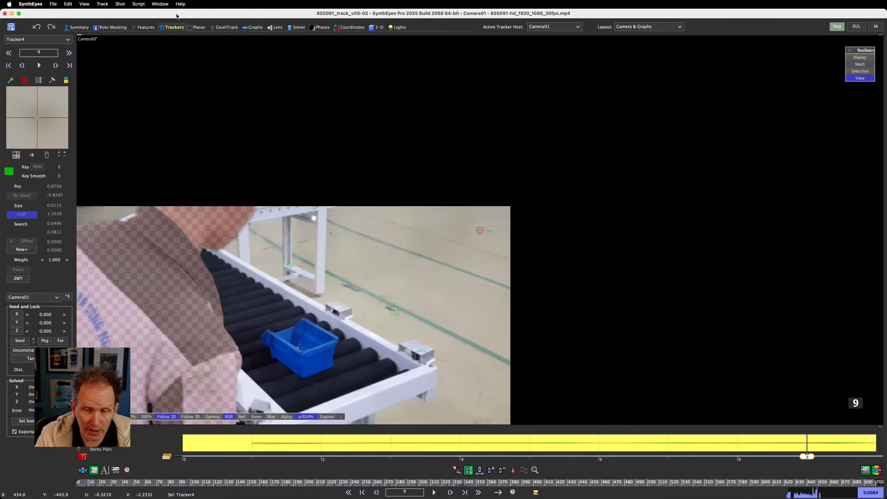
- Open a floating Graph Editor, unlock and relock Tracker2 and Tracker1 in its tracker list, and close the editor
click(166, 3)
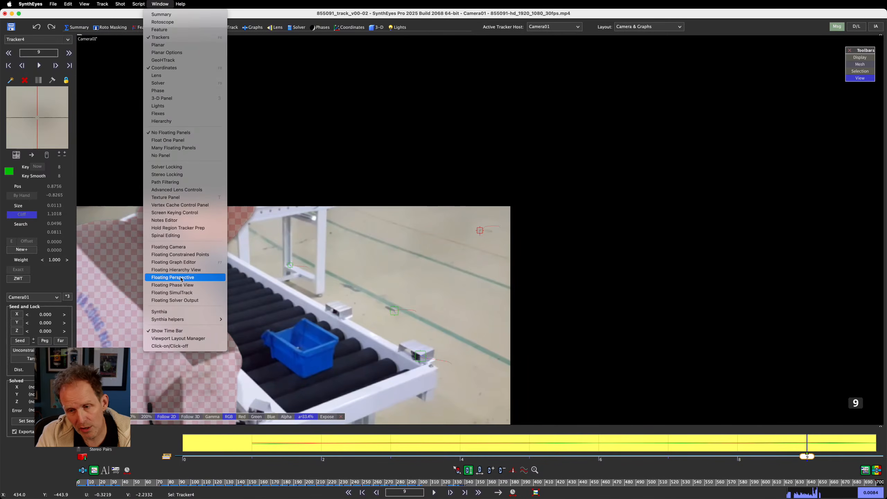
key(Escape)
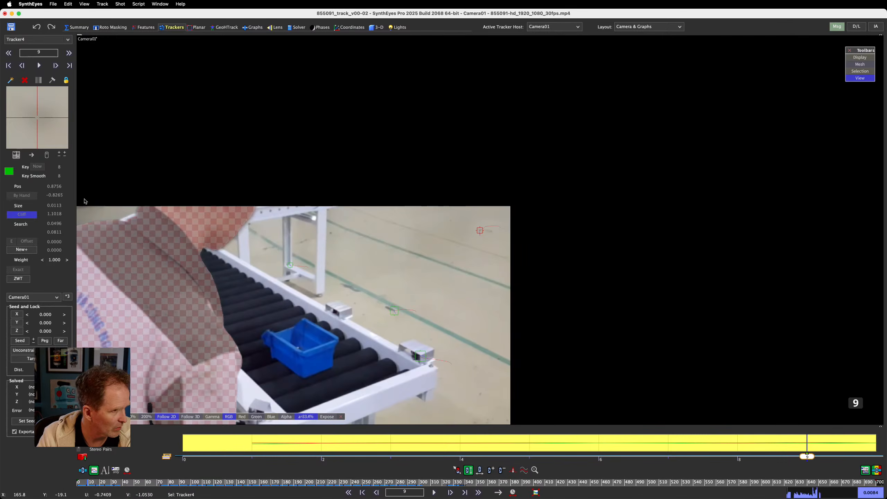
click(162, 4)
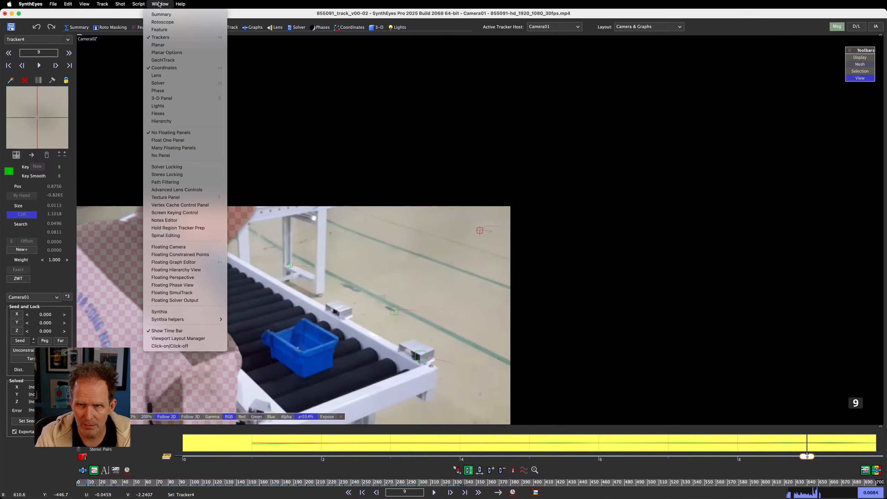
click(190, 262)
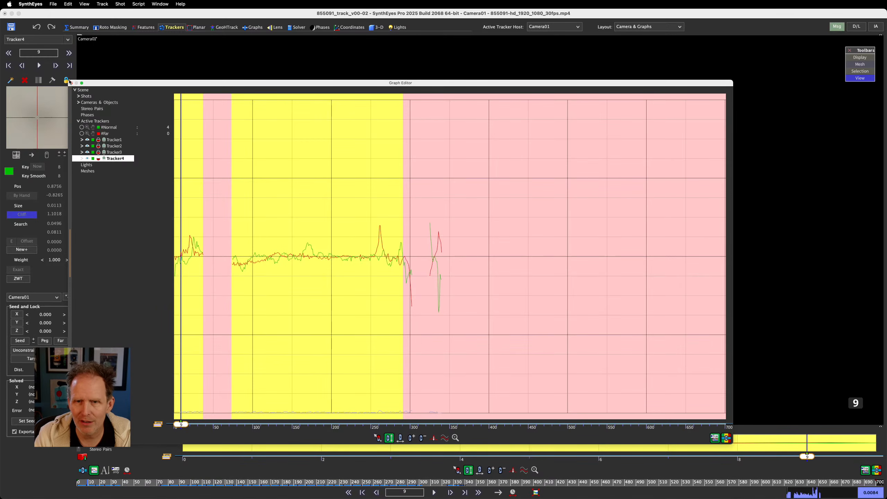
drag(69, 81, 217, 92)
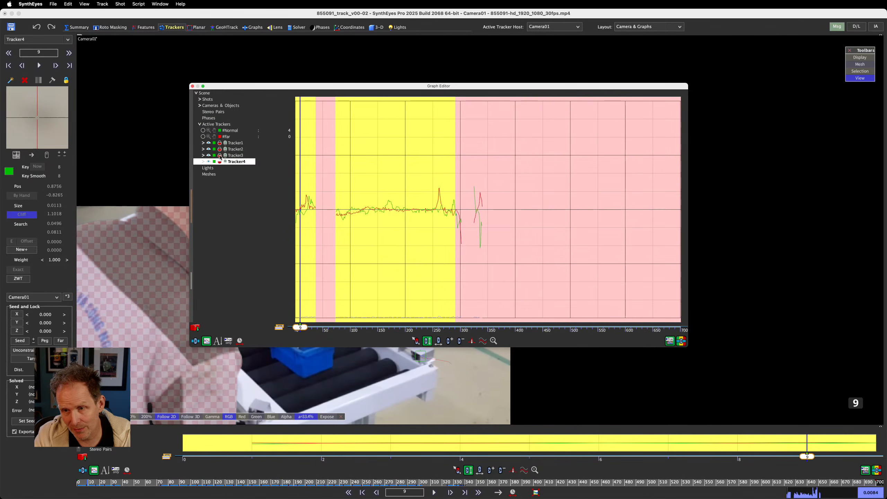
click(232, 149)
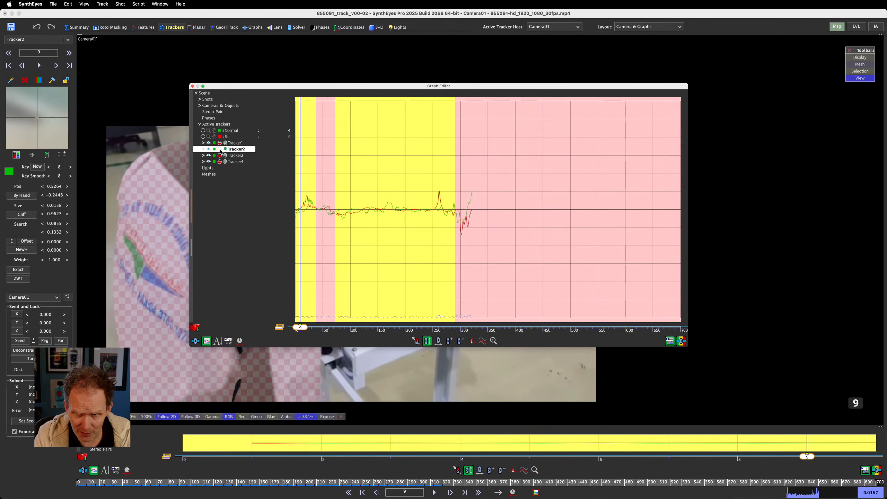
click(221, 144)
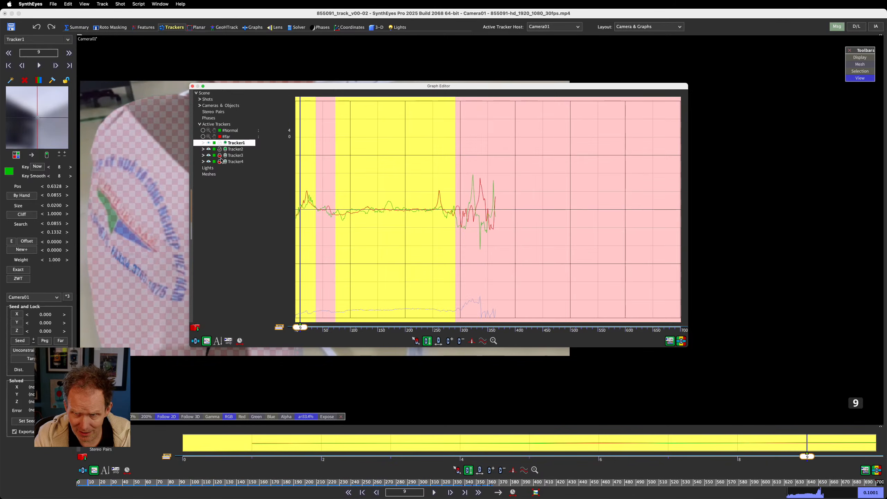
click(222, 150)
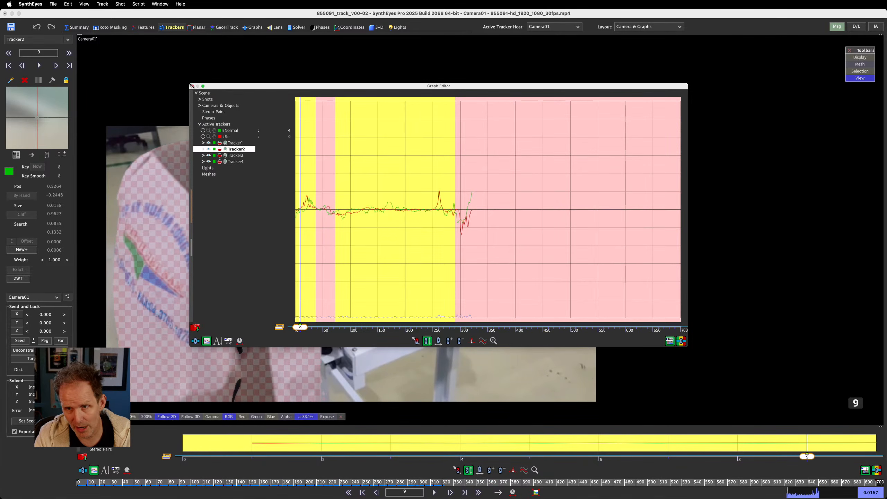
click(191, 86)
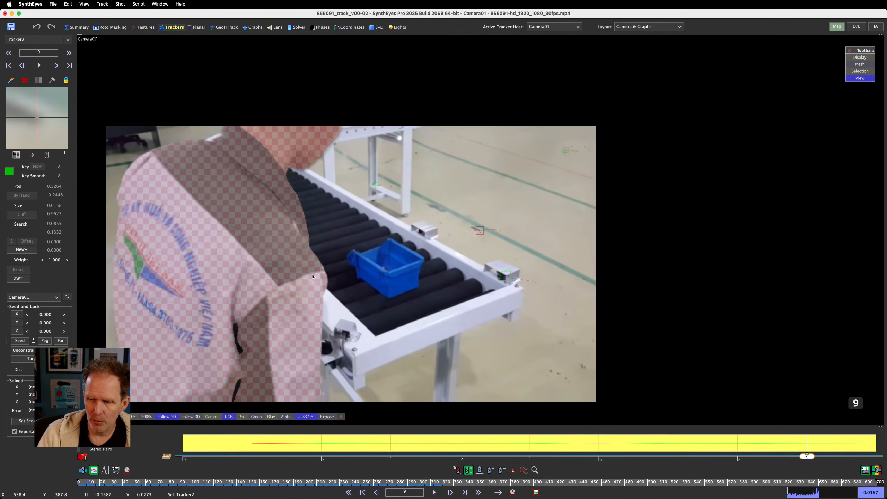
- At frame 15, create a tracker on the small floor mark at the image edge behind the worker's back, and fine-tune its centring
scroll(454, 223, down, 2)
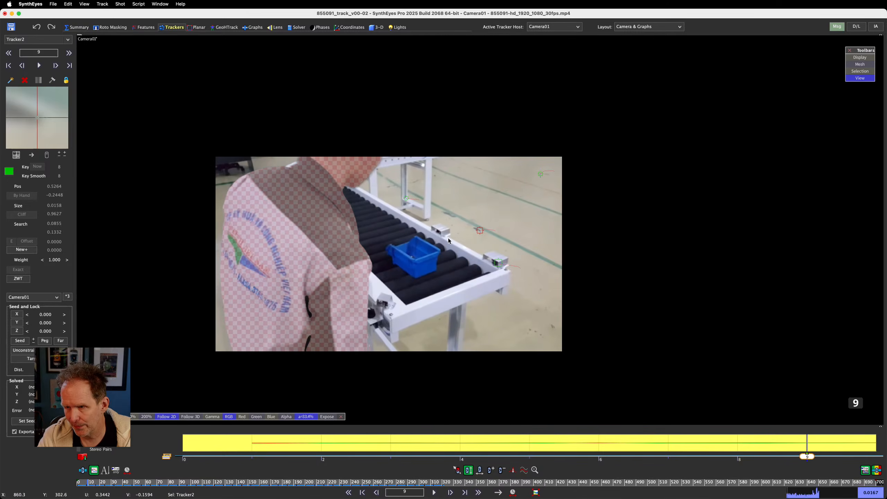
drag(262, 483, 77, 477)
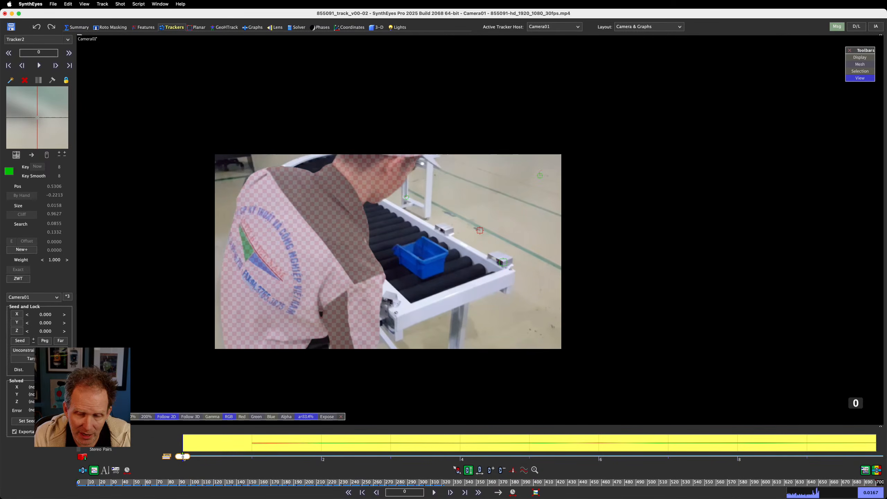
key(Right)
key(Right)
key(Right)
key(Right)
key(Right)
key(Right)
key(Right)
key(Right)
key(Right)
key(Right)
key(Right)
key(Right)
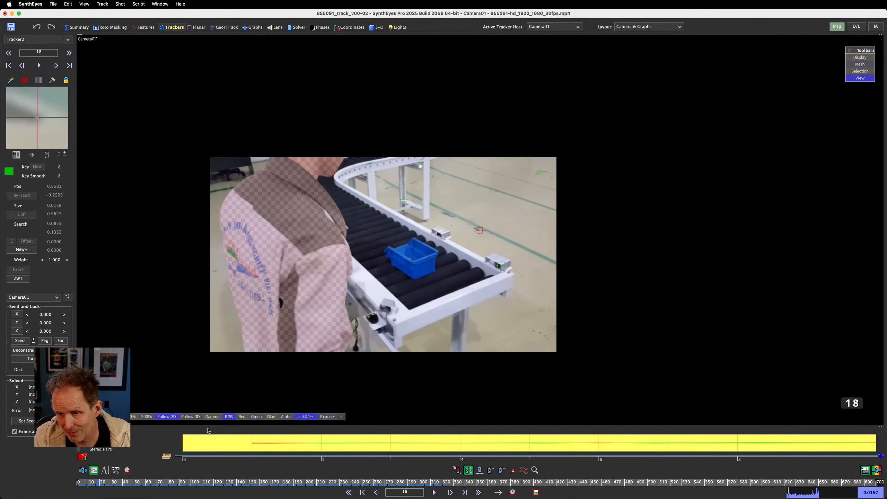
key(Left)
key(Left)
key(Left)
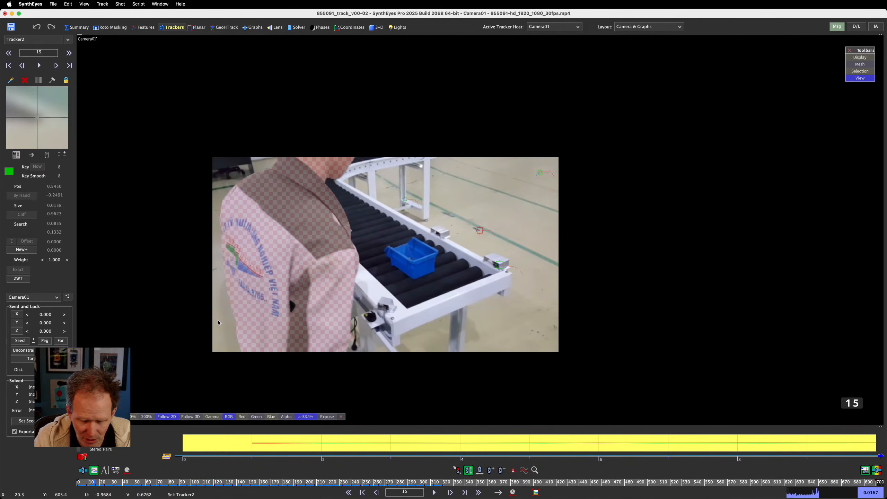
click(217, 270)
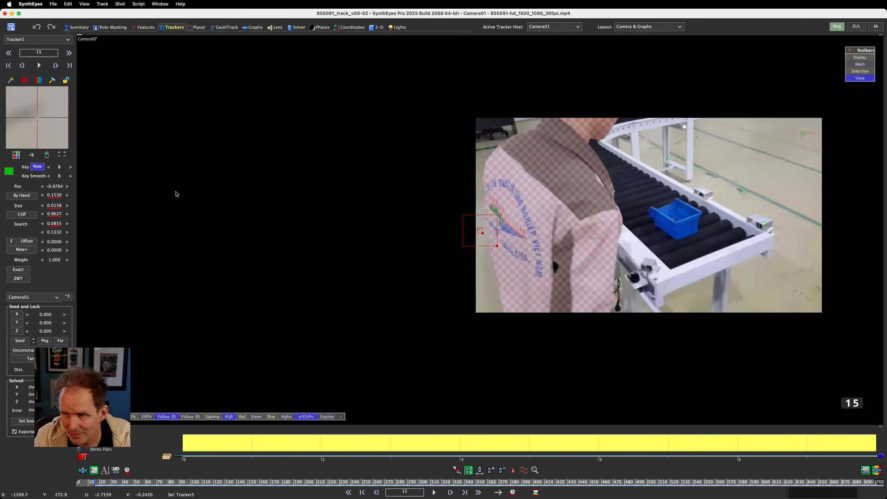
scroll(286, 232, up, 3)
drag(37, 117, 37, 119)
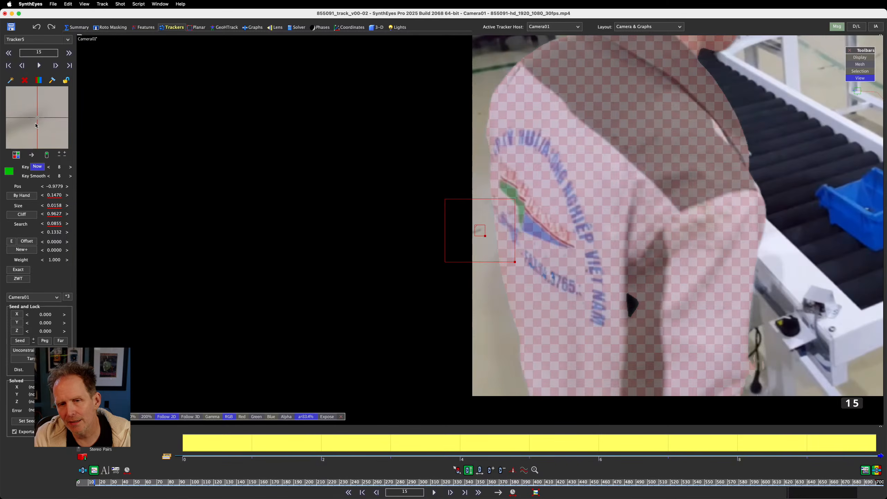
- Track the floor mark behind the worker's back forward frame by frame from frame 15 to 119, and lock its tracker
key(d)
key(d)
key(d)
key(d)
key(d)
key(d)
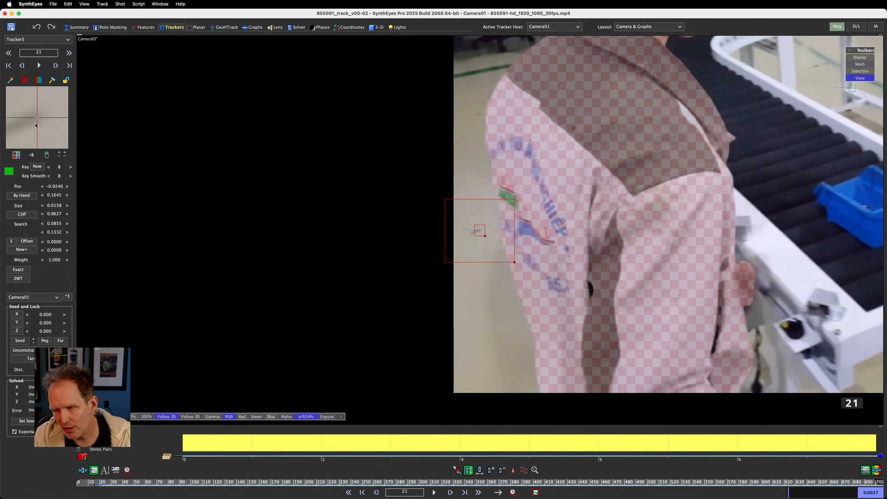
key(d)
key(d)
key(d)
key(d)
key(d)
key(d)
key(d)
key(d)
key(d)
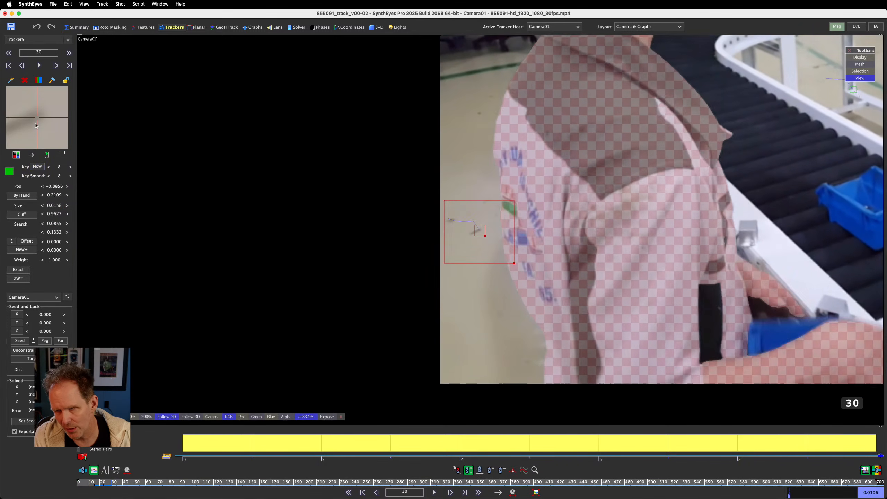
key(d)
key(d)
key(d)
key(d)
key(d)
key(d)
key(d)
key(d)
key(d)
key(d)
key(d)
key(d)
key(d)
key(d)
key(d)
key(d)
key(d)
key(d)
key(d)
key(d)
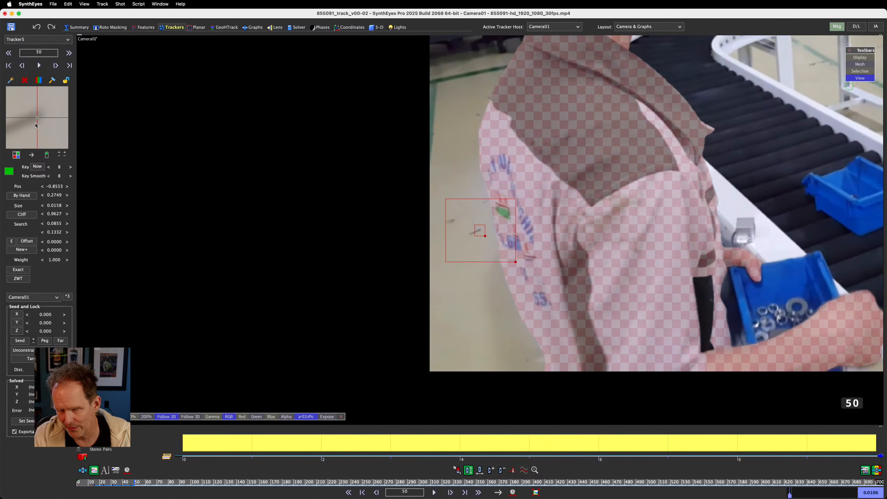
key(d)
key(d)
key(d)
key(d)
key(d)
key(d)
key(d)
key(d)
key(d)
key(d)
key(d)
key(d)
key(d)
key(d)
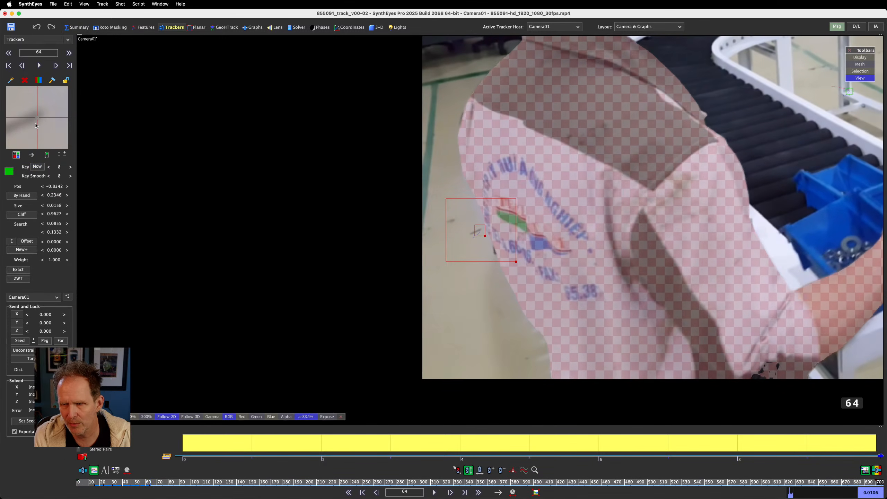
key(d)
key(d)
key(d)
key(d)
key(d)
key(d)
key(d)
key(d)
key(d)
key(d)
key(d)
key(d)
key(d)
key(d)
key(d)
key(d)
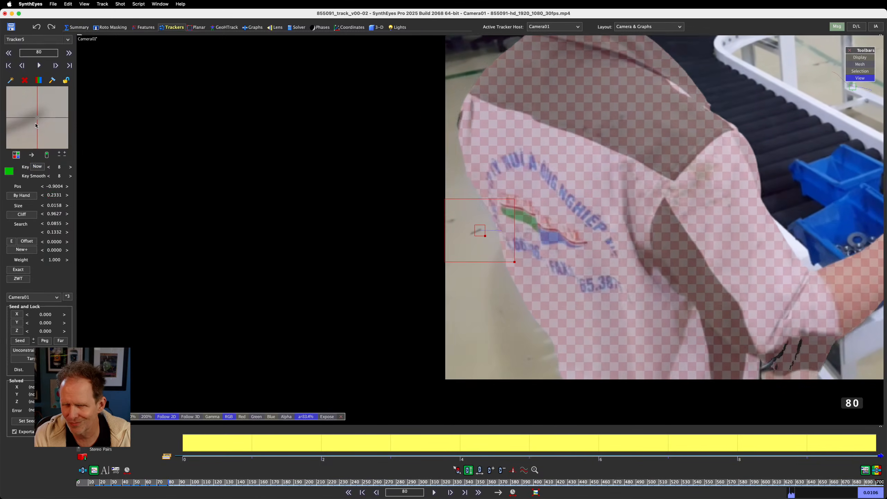
key(d)
key(d)
key(d)
key(d)
key(d)
key(d)
key(d)
key(d)
key(d)
key(d)
key(d)
key(d)
key(d)
key(d)
key(d)
key(d)
key(d)
key(d)
key(d)
key(d)
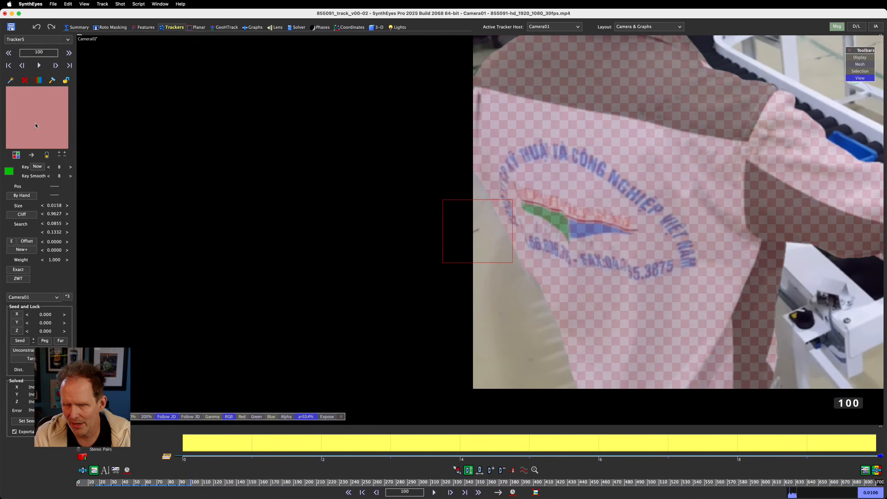
key(d)
key(d)
key(d)
key(d)
key(d)
key(d)
key(d)
key(d)
key(d)
key(d)
key(d)
key(d)
key(d)
key(d)
key(d)
key(d)
key(d)
key(d)
key(d)
key(l)
- Step back through the shot to the frames around 44 to 50, examining the locked tracker and nearby floor features, and stop at frame 48
key(s)
key(s)
key(s)
key(s)
key(s)
key(s)
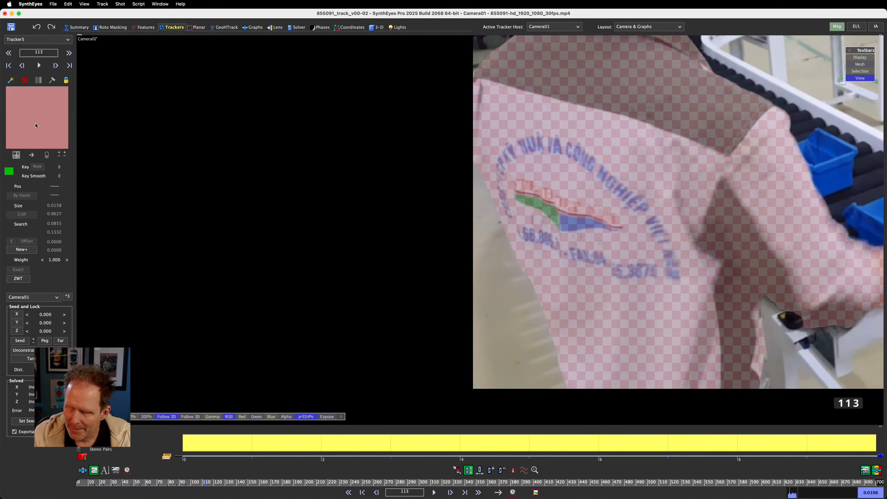
key(s)
key(s)
key(s)
key(s)
key(s)
key(s)
key(s)
key(s)
key(s)
key(s)
key(s)
key(s)
key(s)
key(s)
key(s)
key(s)
key(s)
key(s)
key(s)
key(s)
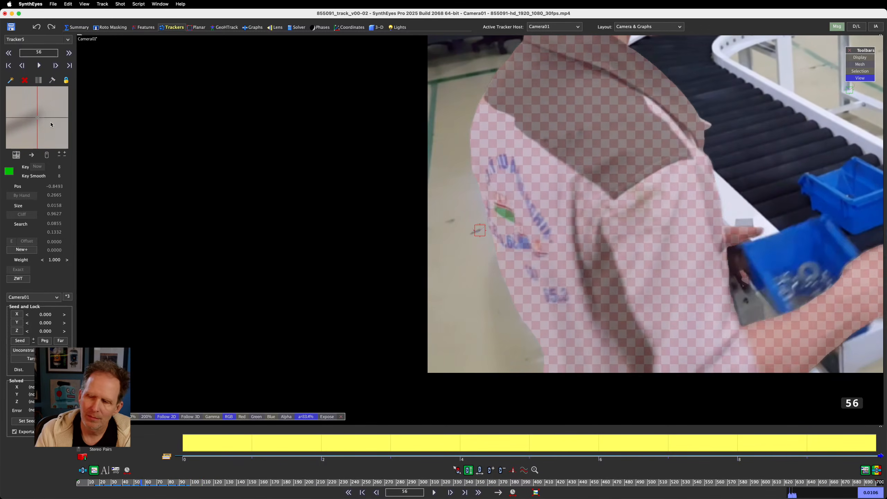
key(s)
key(s)
key(s)
key(s)
key(s)
key(s)
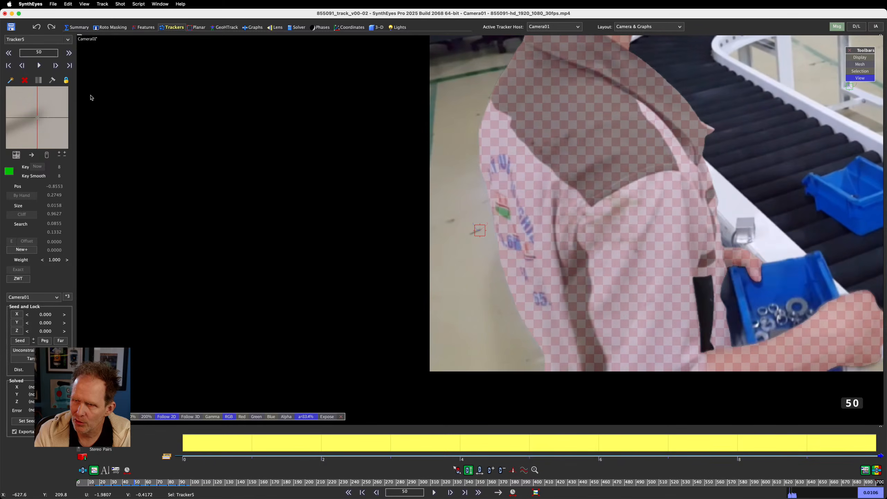
key(d)
key(d)
key(d)
key(d)
key(s)
key(s)
key(s)
key(s)
key(s)
key(s)
key(s)
key(s)
key(s)
key(s)
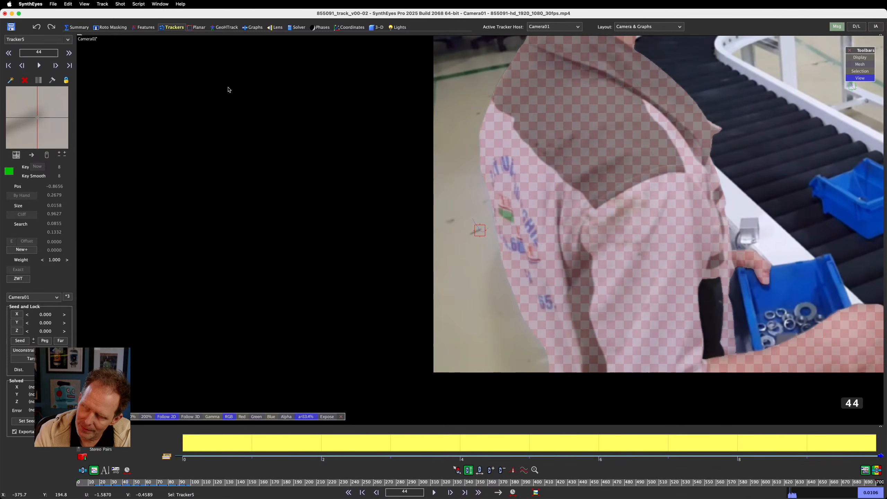
key(d)
key(d)
key(d)
key(d)
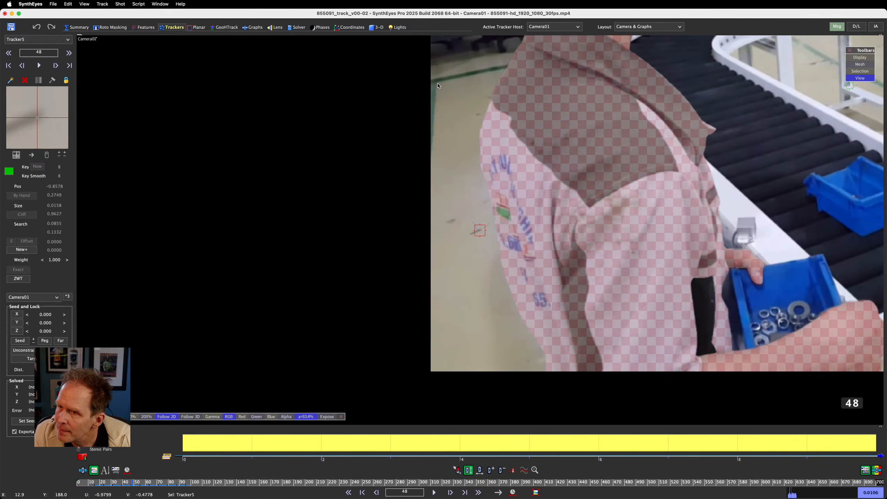
- At frame 48, create a tracker on the green floor-line corner at the image edge, track it forward, and review it up to frame 58
click(479, 230)
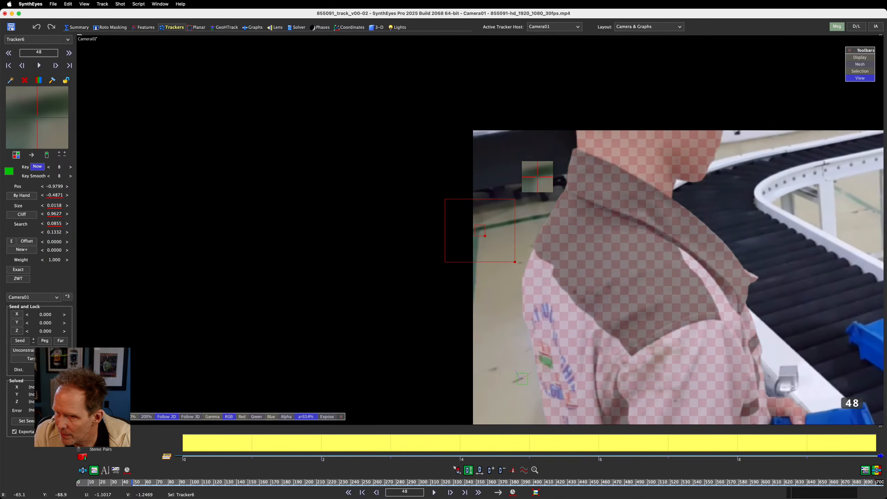
key(space)
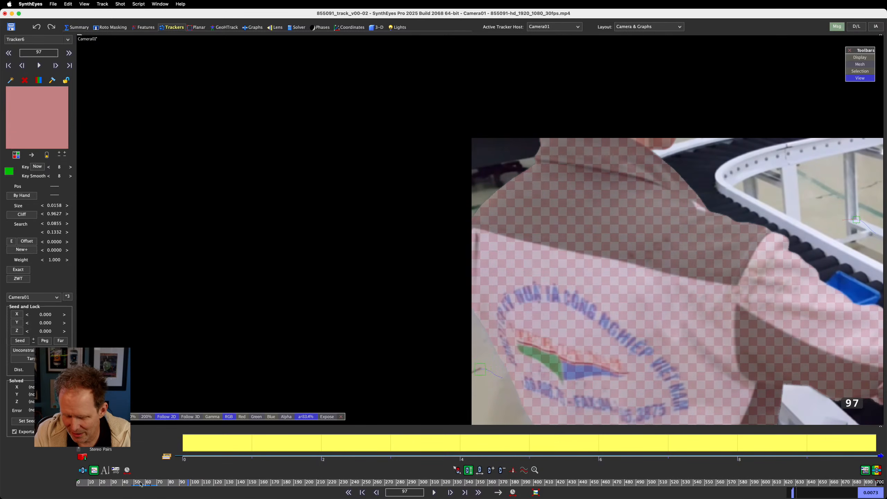
mouse_move(140, 484)
mouse_down()
mouse_move(133, 490)
mouse_move(154, 491)
mouse_move(137, 494)
mouse_up()
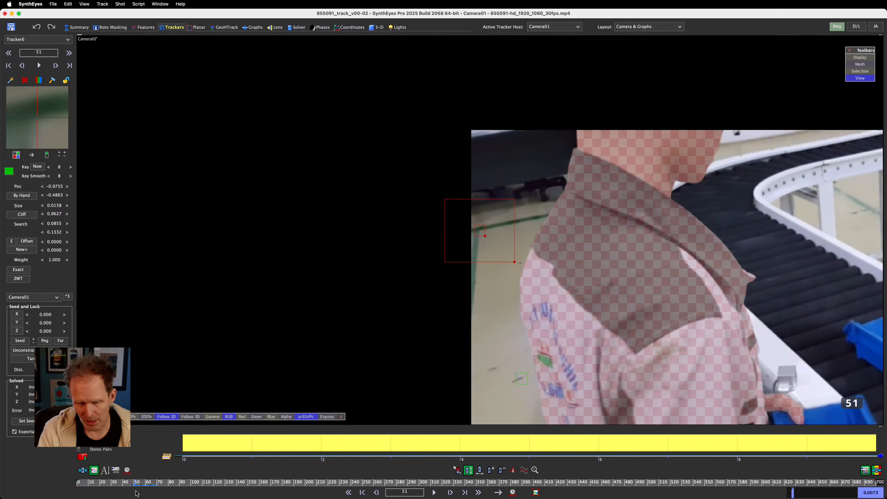
drag(138, 485, 143, 485)
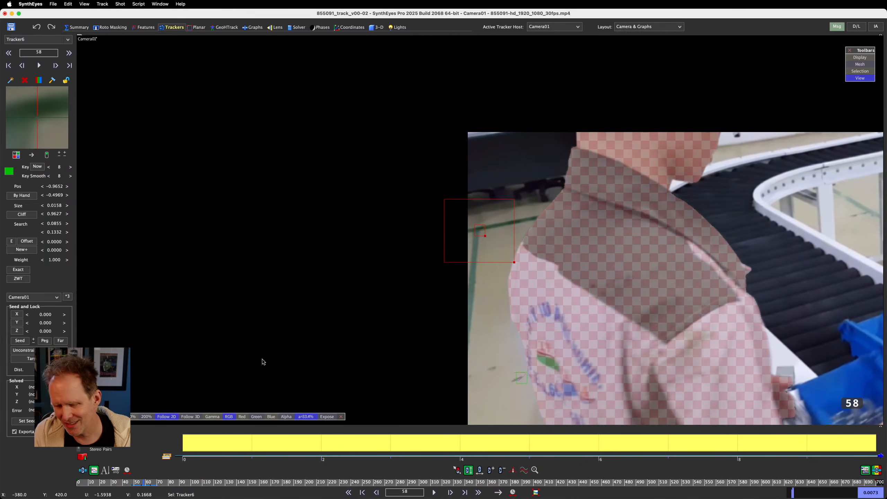
- Undo the creation and tracking of the tracker on the green floor-line corner
key(super+z)
key(super+z)
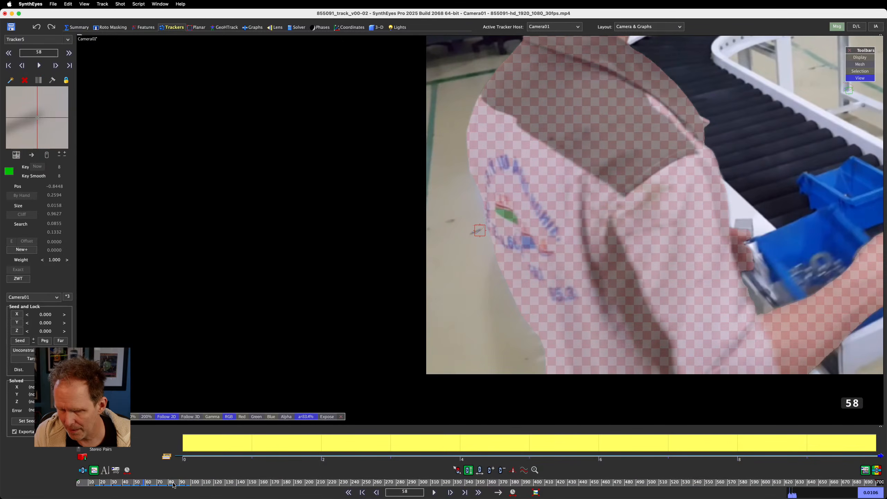
- Go back to frame 54 and step backward to frame 0, examining the floor features behind the worker's back
drag(173, 485, 139, 485)
scroll(501, 113, down, 3)
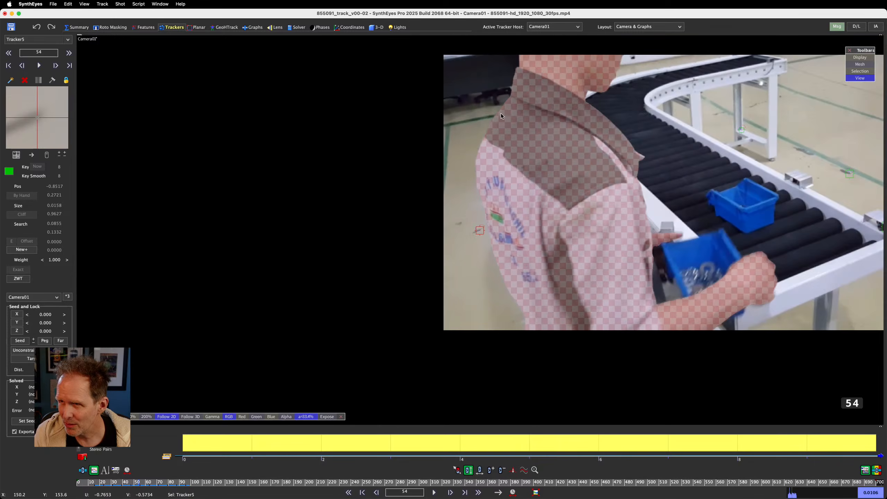
key(Left)
key(Left)
key(Left)
key(Left)
key(Left)
key(Left)
key(Left)
key(Left)
key(Left)
key(Left)
key(Left)
key(Left)
key(Left)
key(Left)
key(Left)
key(Left)
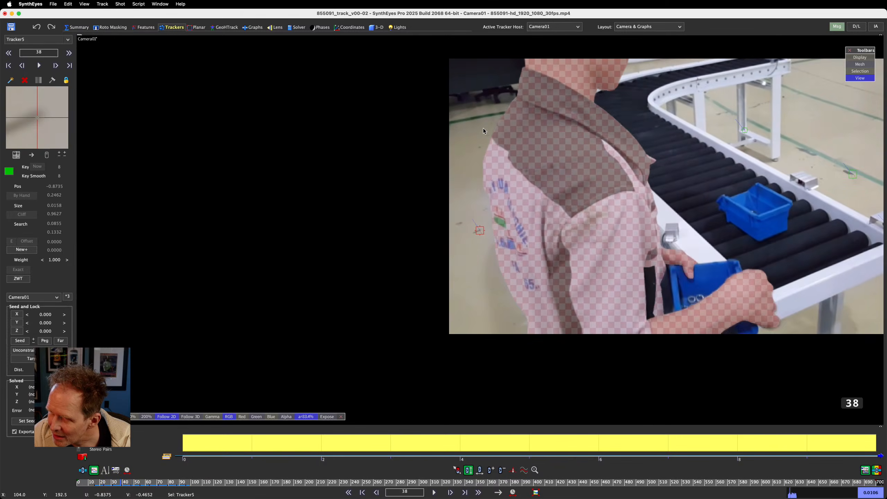
key(Left)
key(Left)
key(Left)
key(Left)
key(Left)
key(Left)
key(Left)
key(Left)
key(Left)
key(Left)
key(Left)
key(Left)
key(Left)
key(Left)
key(Left)
key(Left)
key(Left)
key(Left)
key(Left)
key(Left)
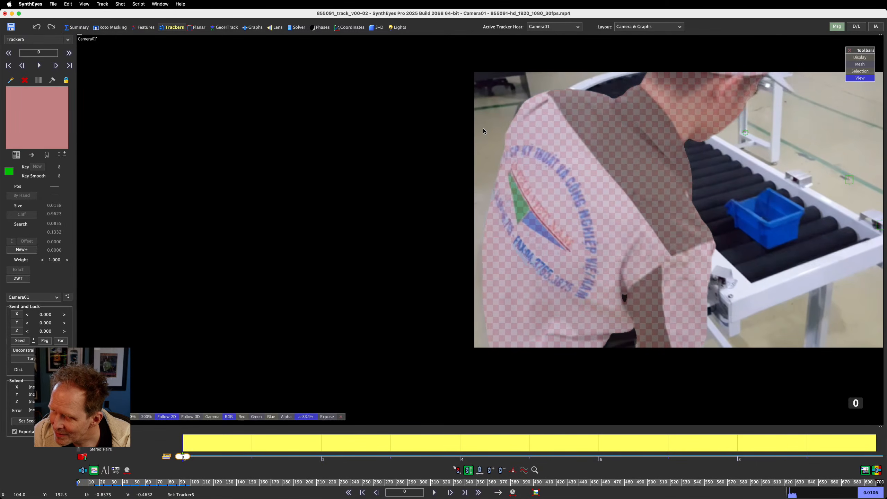
- Step forward from frame 0 past frame 109, examining how long the floor line behind the worker stays in view
key(Right)
key(Right)
key(Right)
key(Right)
key(Right)
key(Right)
key(Right)
key(Right)
key(Right)
key(Right)
key(Right)
key(Right)
key(Right)
key(Right)
key(Right)
key(Right)
key(Right)
key(Right)
key(Right)
key(Right)
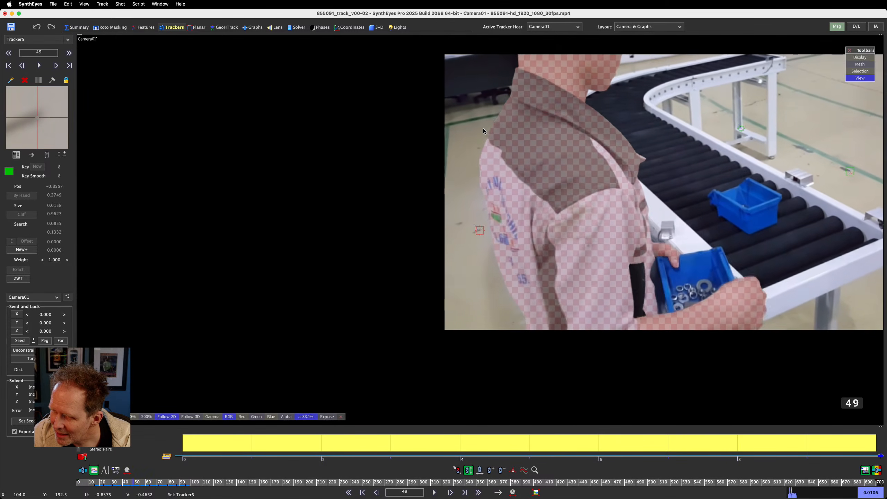
key(Right)
key(Right)
key(Right)
key(Right)
key(Right)
key(Right)
key(Right)
key(Right)
key(Right)
key(Right)
key(Right)
key(Right)
key(Right)
key(Right)
key(Right)
key(Right)
key(Right)
key(Right)
key(Right)
key(Right)
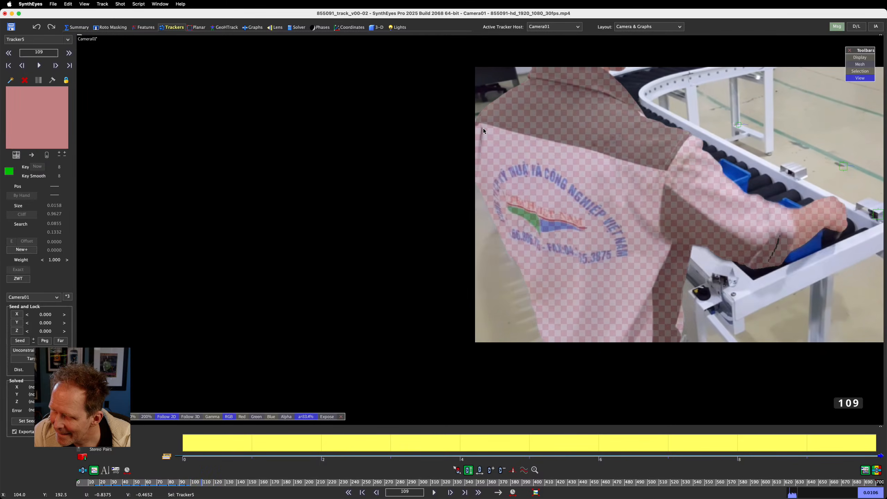
key(Right)
key(Right)
key(Right)
key(Right)
key(Right)
key(Right)
key(Right)
key(Right)
key(Right)
key(Right)
key(Right)
key(Right)
key(Right)
key(Right)
key(Right)
key(Right)
key(Right)
key(Right)
- Step backward through frames 96 and 36 to frame 14, examining the floor line and background features behind the worker
key(Left)
key(Left)
key(Left)
key(Left)
key(Left)
key(Left)
key(Left)
key(Left)
key(Left)
key(Left)
key(Left)
key(Left)
key(Left)
key(Left)
key(Left)
key(Left)
key(Left)
key(Left)
key(Left)
key(Left)
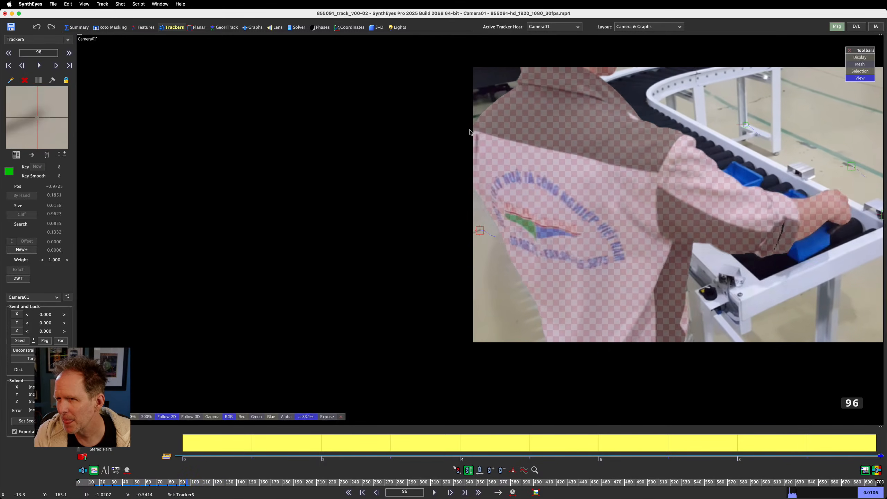
key(Left)
key(Left)
key(Left)
key(Left)
key(Left)
key(Left)
key(Left)
key(Left)
key(Left)
key(Left)
key(Left)
key(Left)
key(Left)
key(Left)
key(Left)
key(Left)
key(Left)
key(Left)
key(Left)
key(Left)
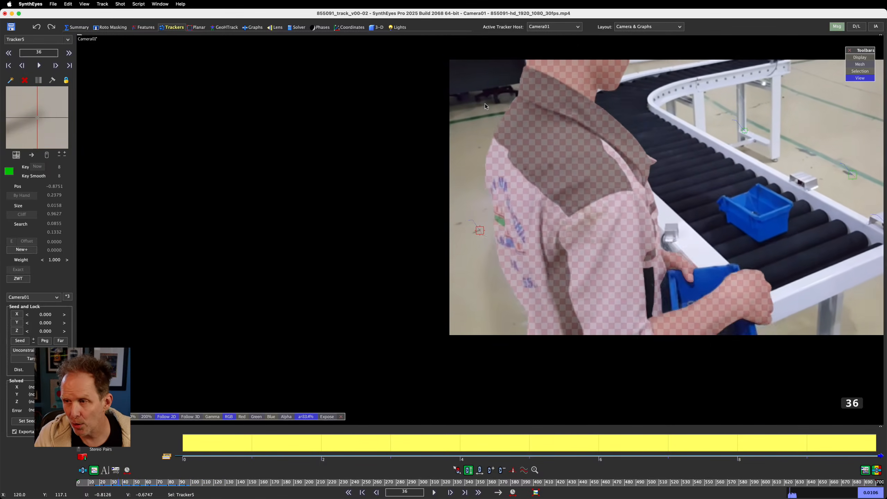
key(Left)
key(Left)
key(Left)
key(Left)
key(Left)
key(Left)
key(Left)
key(Left)
key(Left)
key(Left)
key(Left)
key(Left)
key(Left)
key(Left)
key(Left)
key(Left)
key(Left)
key(Left)
key(Left)
key(Left)
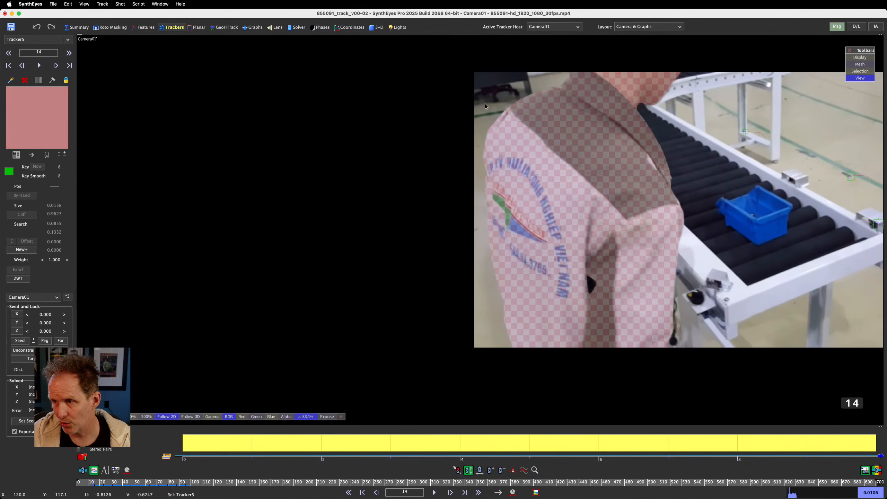
- At frame 16, create a supervised tracker on the chair's leftmost foot behind the worker and fine-tune its position
key(Right)
key(Right)
click(480, 102)
scroll(479, 102, up, 5)
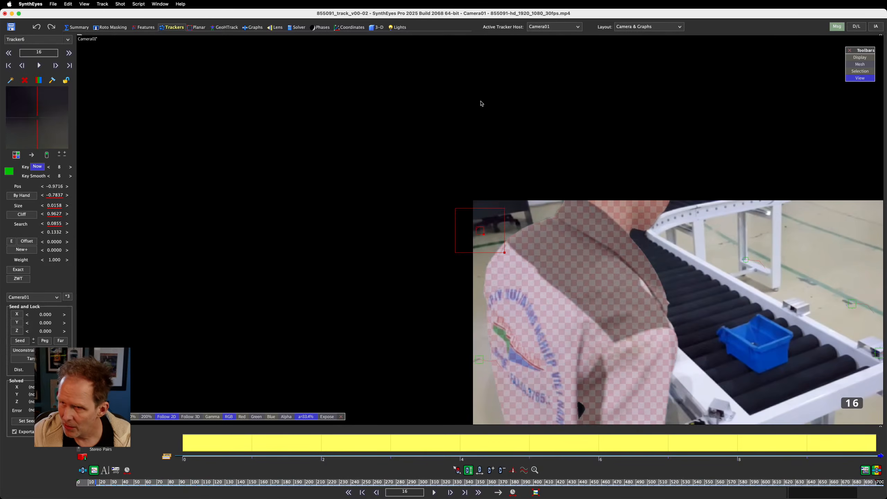
drag(42, 126, 45, 128)
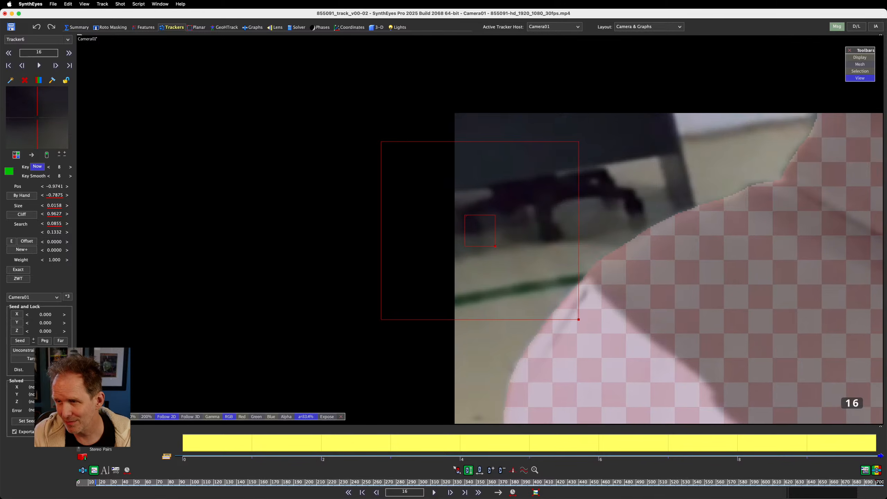
- Track the chair foot forward from frame 16 until the worker covers it, continuing through the occlusion to frame 198
key(Right)
key(Right)
key(Right)
key(Right)
key(Right)
key(Right)
key(Right)
key(Right)
key(Right)
key(Right)
key(Right)
key(Right)
key(Right)
key(Right)
key(Right)
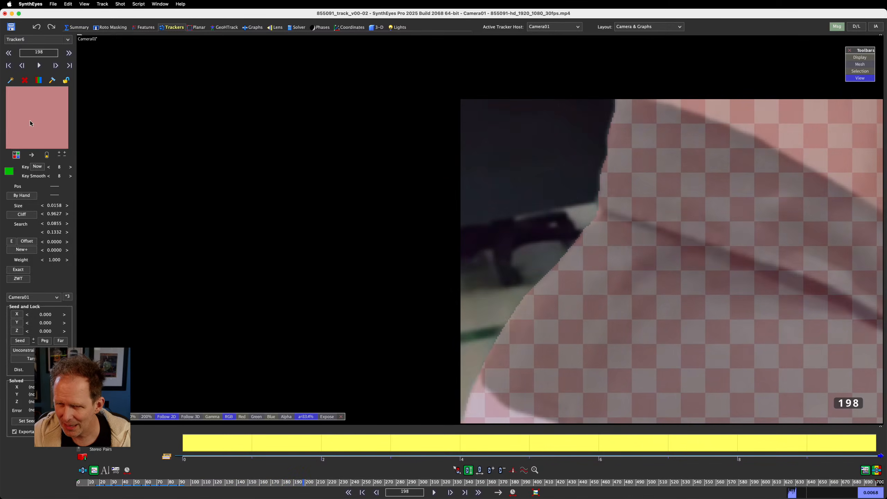
- Advance to frame 262, where the chair foot is exposed again, and reposition the tracker on the same foot
scroll(30, 121, down, 20)
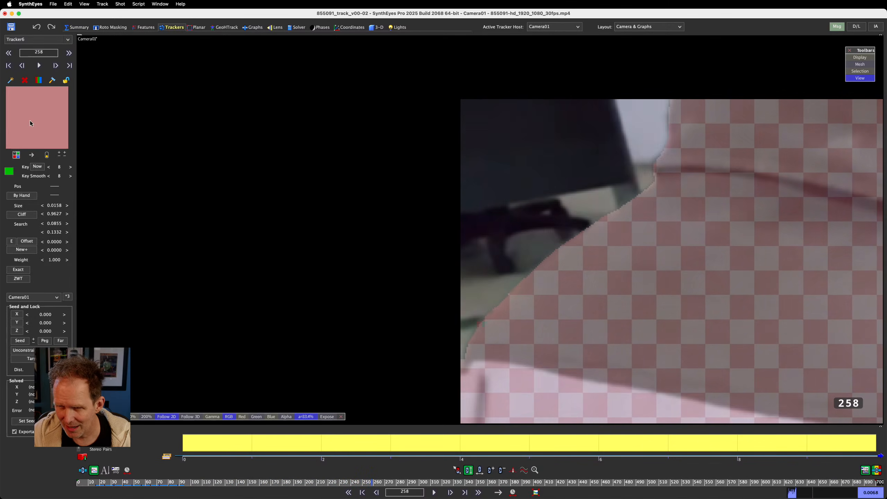
scroll(32, 140, up, 13)
scroll(32, 141, down, 7)
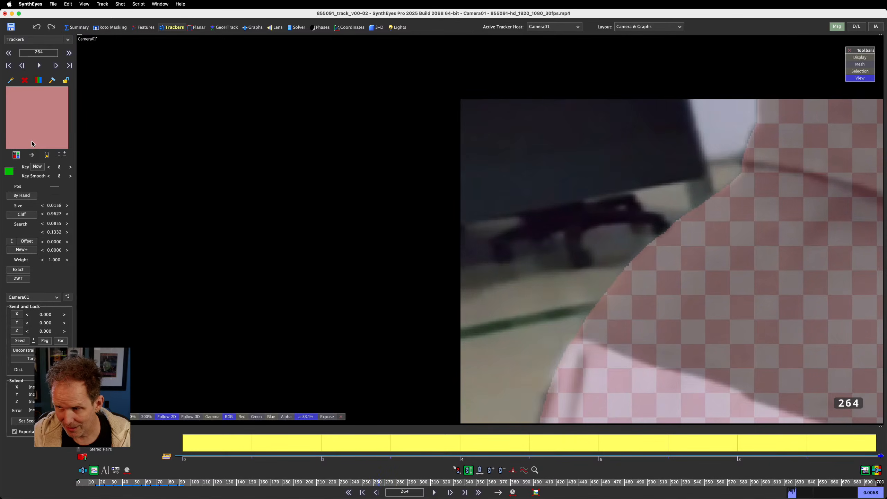
scroll(32, 140, up, 3)
scroll(32, 140, down, 1)
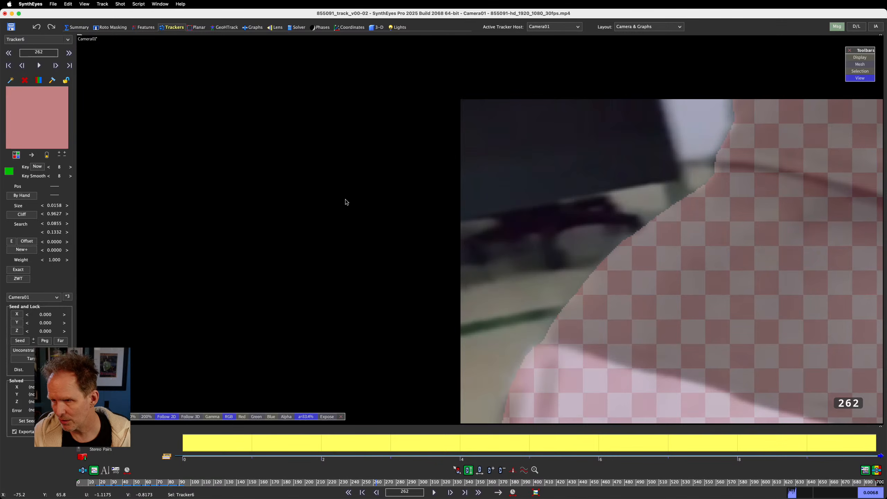
click(487, 264)
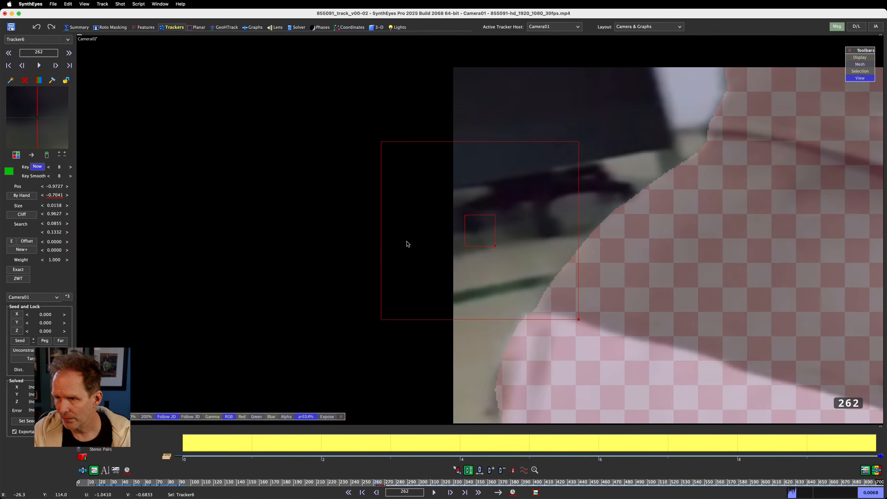
drag(31, 119, 32, 119)
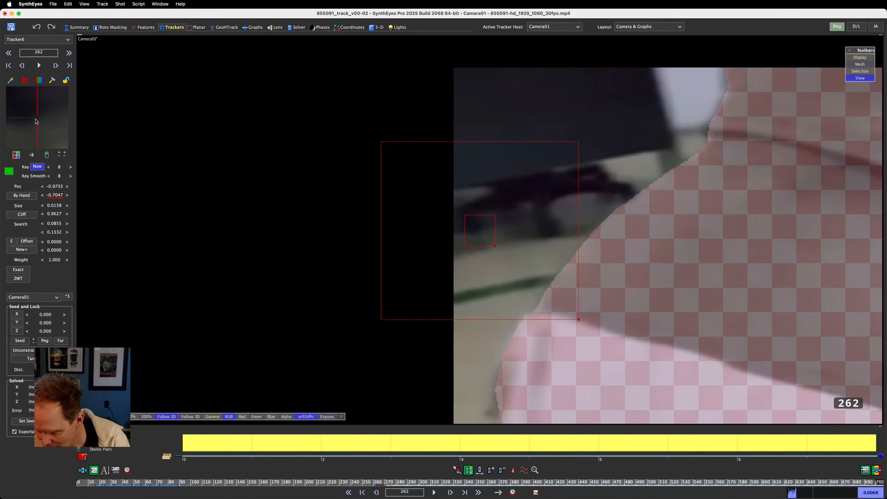
- Track the chair foot to frame 270, compare its key at frame 88, and nudge the tracker at frame 262
scroll(37, 121, down, 8)
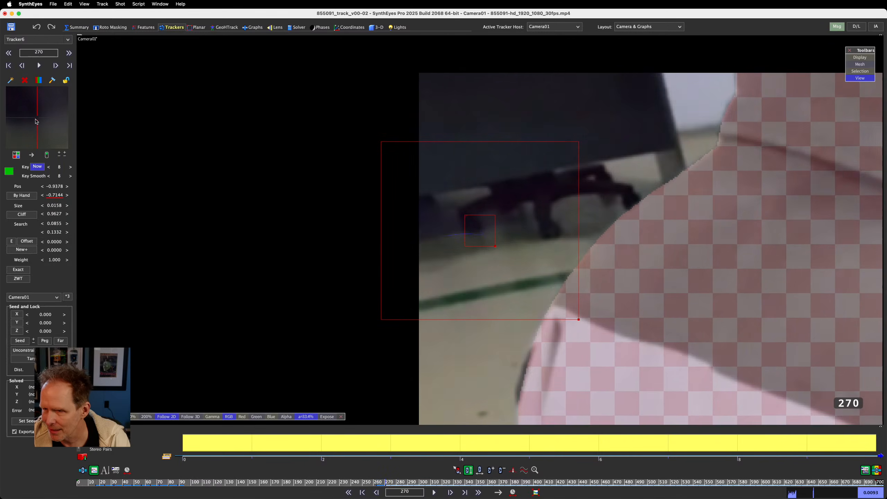
scroll(37, 122, up, 8)
scroll(37, 121, up, 2)
scroll(37, 122, down, 1)
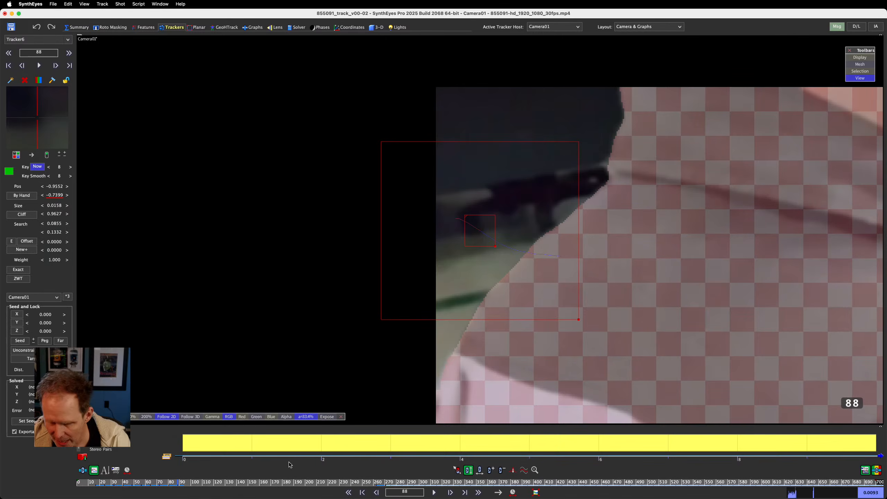
key(f)
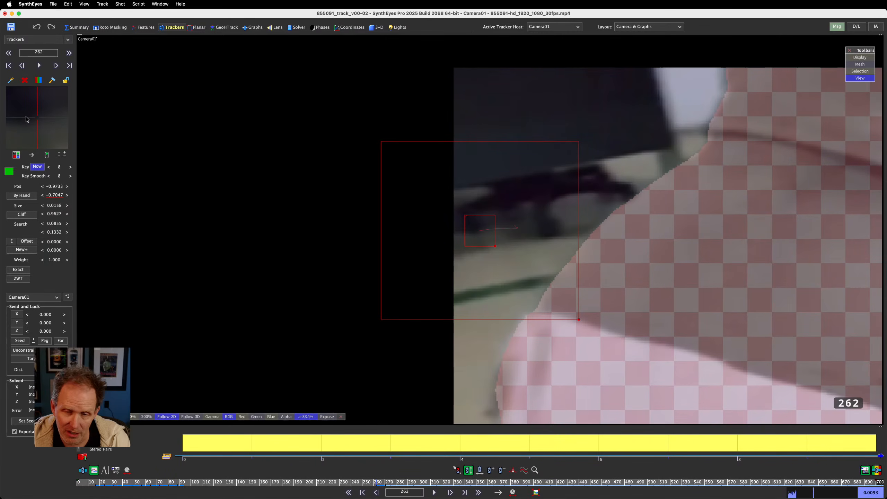
drag(27, 117, 38, 119)
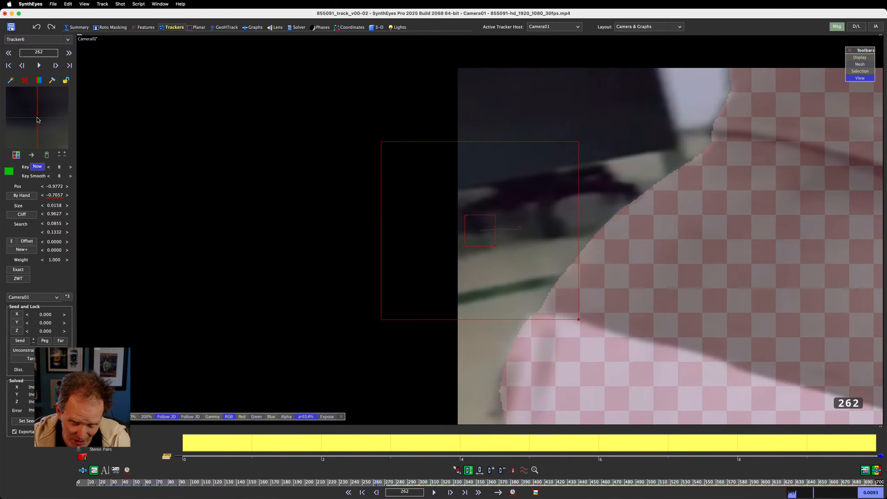
- Compare the chair-foot keys at frames 88 and 262, and toggle the tracker's key at frame 263
key(a)
key(f)
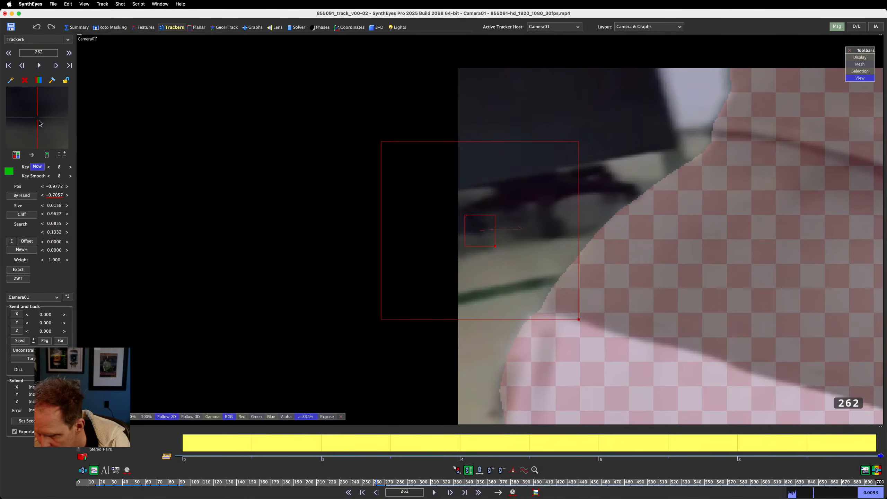
key(f)
key(a)
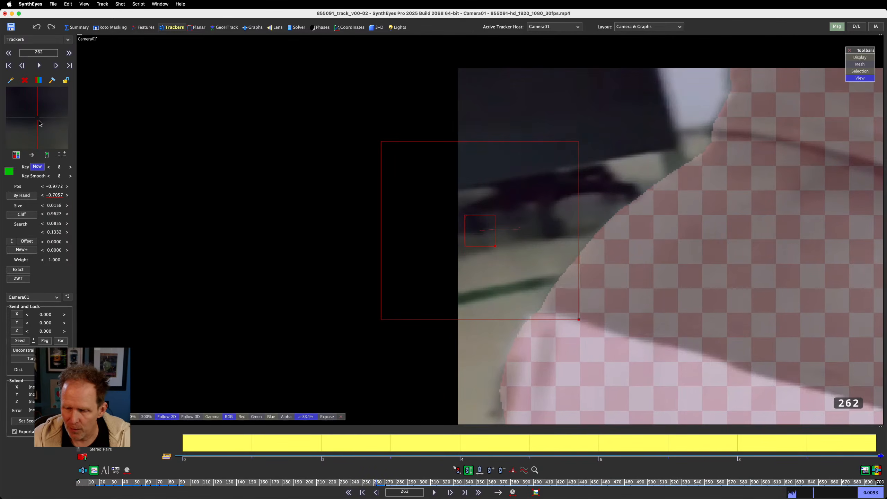
key(s)
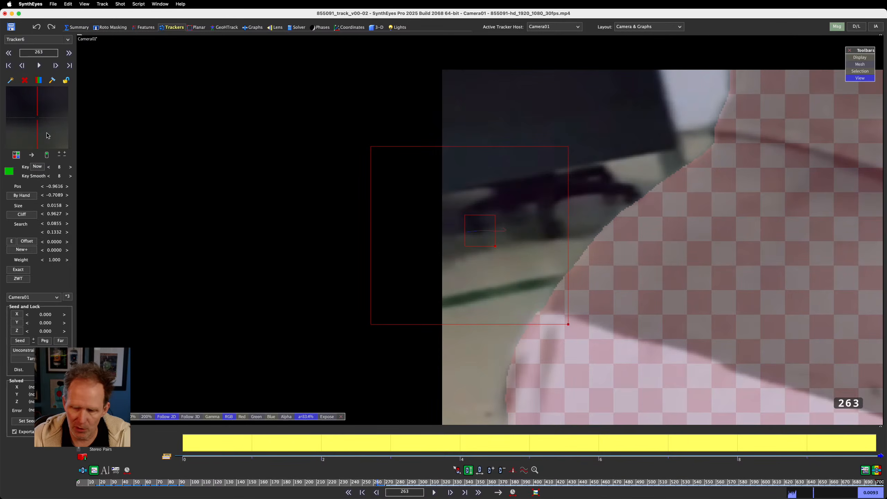
click(38, 167)
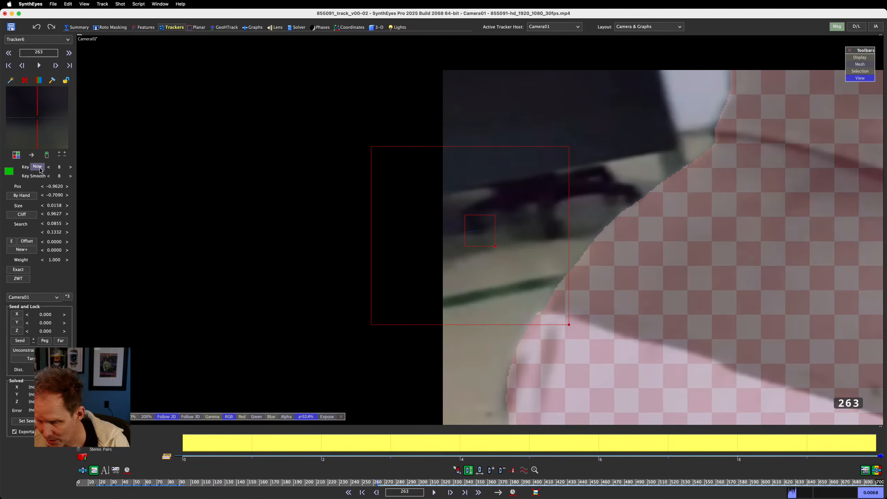
key(Left)
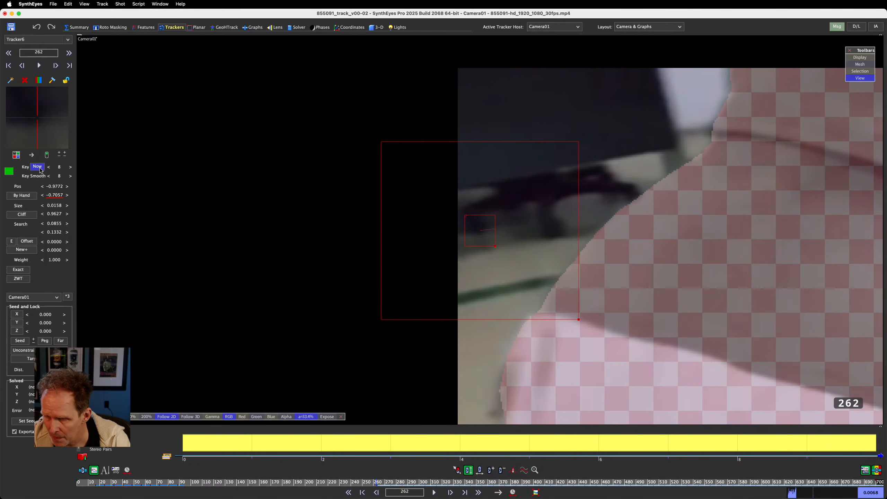
- Refine the chair-foot tracker's position at frame 262 while alternating with frame 88 to match the same point
key(a)
key(f)
key(a)
key(f)
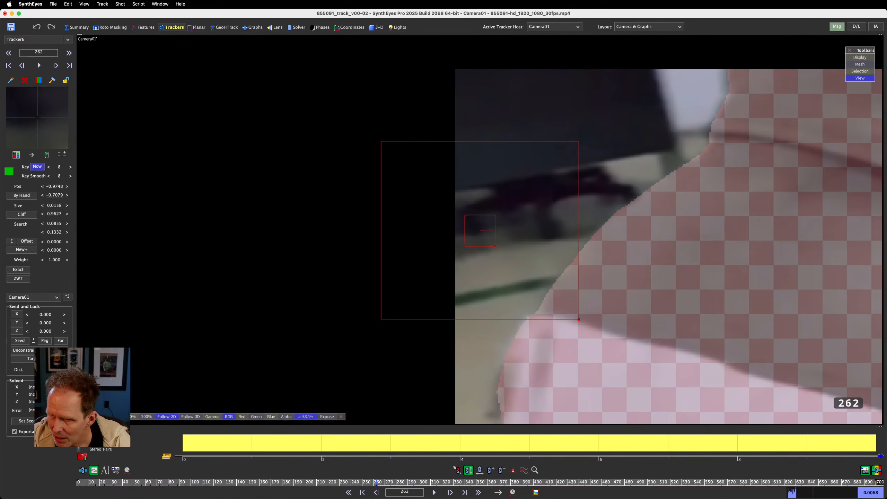
key(a)
key(f)
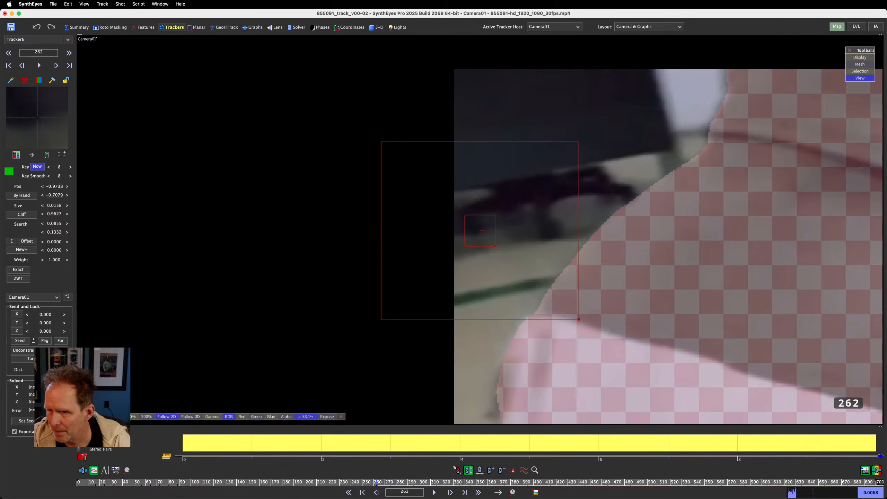
key(a)
key(f)
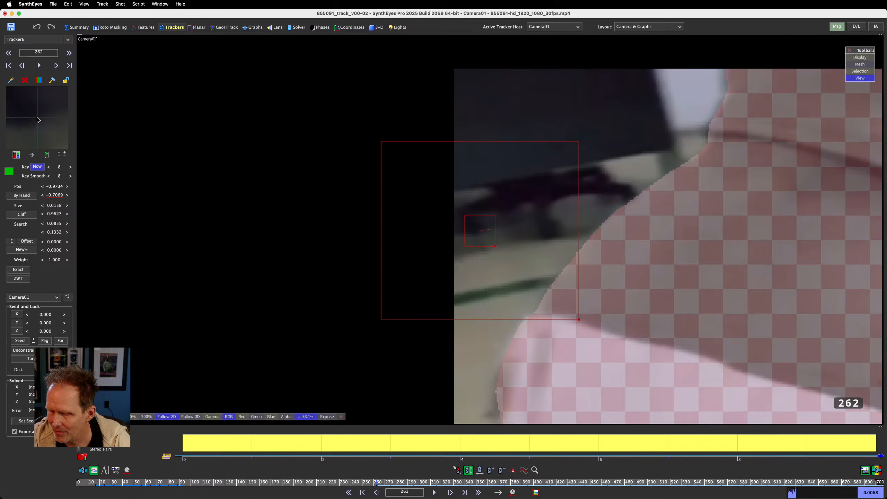
key(a)
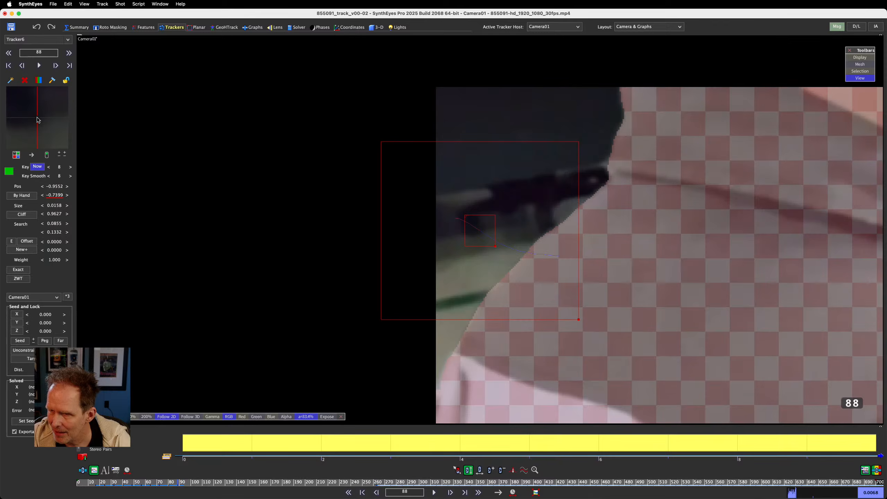
key(f)
key(a)
key(f)
key(a)
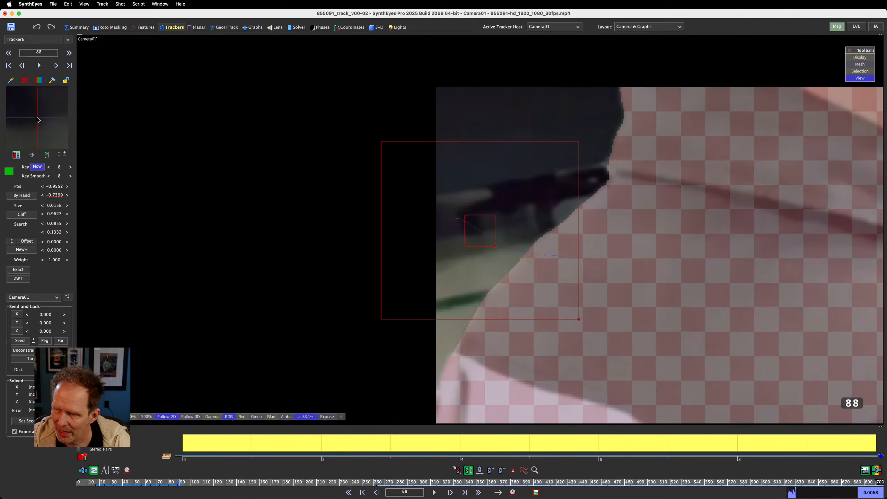
- Track the chair foot forward from frame 262 through frame 296 until it leaves the image, continuing to frame 332
key(f)
key(d)
key(d)
key(d)
key(d)
key(d)
key(d)
key(d)
key(d)
key(d)
key(d)
key(d)
key(d)
key(d)
key(d)
key(d)
key(d)
key(d)
key(d)
key(d)
key(d)
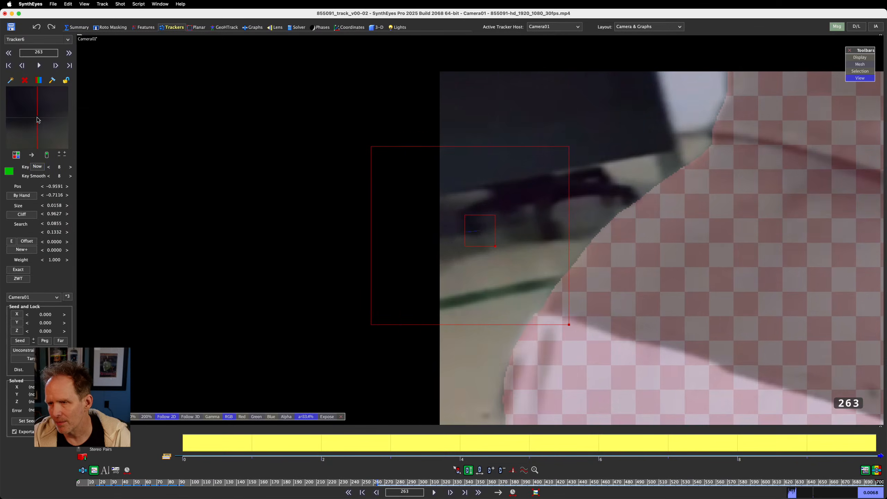
scroll(36, 117, down, 16)
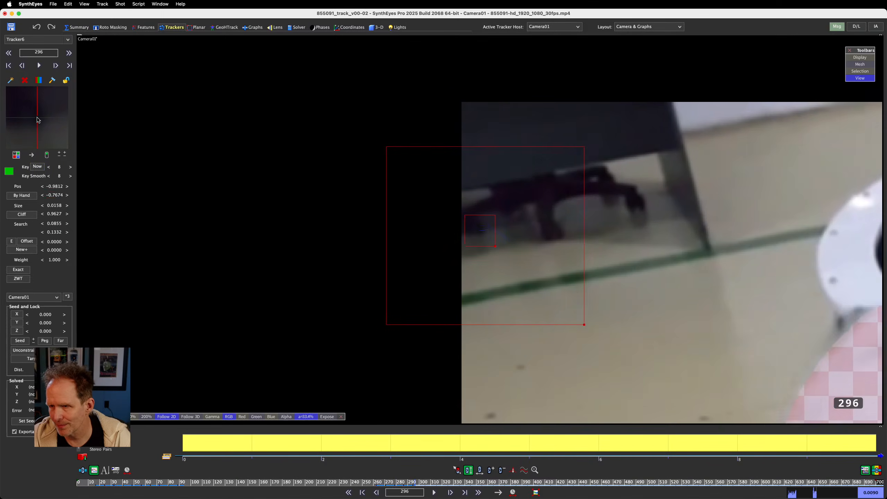
scroll(36, 117, down, 19)
scroll(36, 117, down, 20)
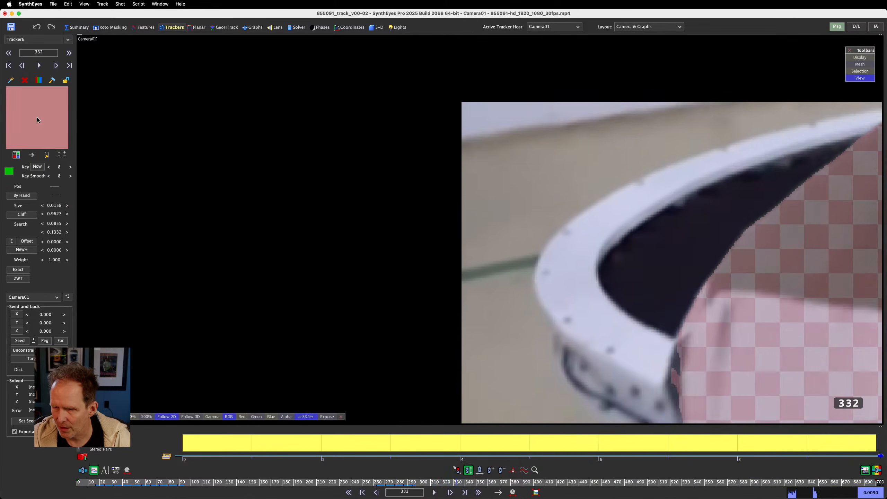
- Step forward through frames 340 and 362 to frame 391, examining the full shot for any return of the chair foot
key(d)
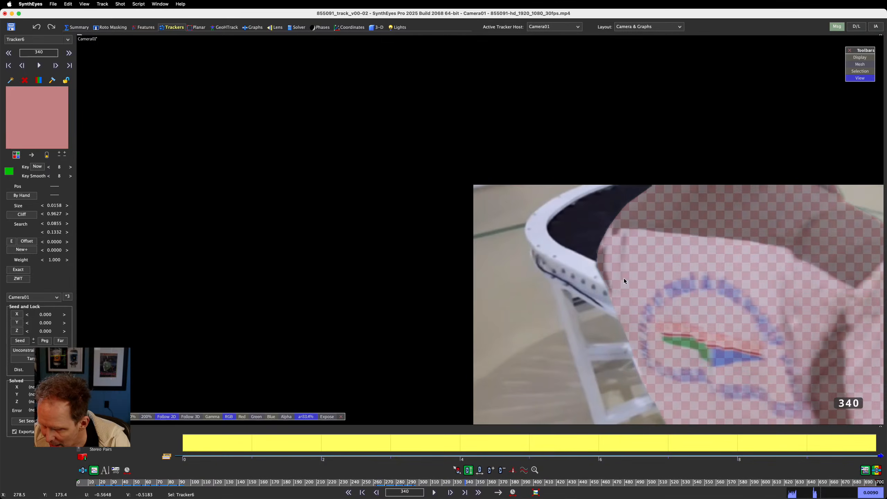
scroll(624, 278, down, 5)
key(d)
key(d)
key(d)
key(d)
key(d)
key(d)
key(d)
key(d)
key(d)
key(d)
key(d)
key(d)
key(d)
key(d)
key(d)
key(d)
key(d)
key(d)
key(d)
key(d)
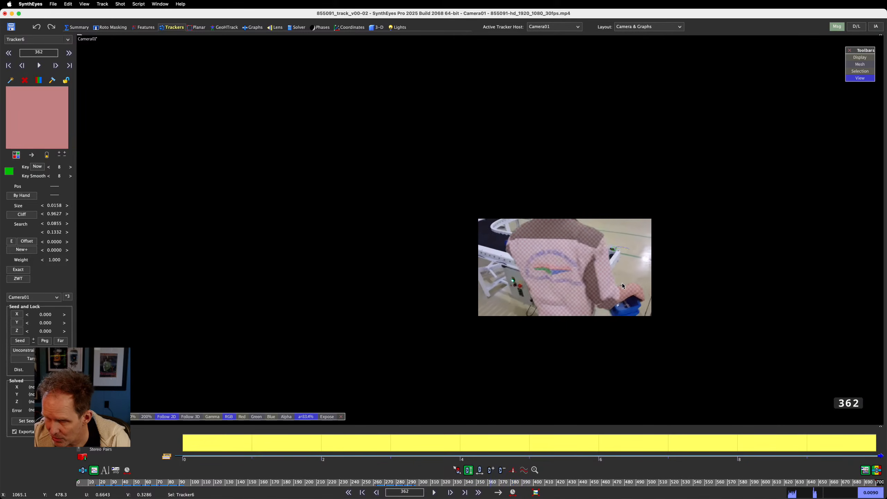
key(d)
key(d)
key(d)
key(d)
key(d)
key(d)
key(d)
key(d)
key(d)
key(d)
key(d)
key(d)
key(d)
key(d)
key(d)
key(d)
key(d)
key(d)
key(d)
key(d)
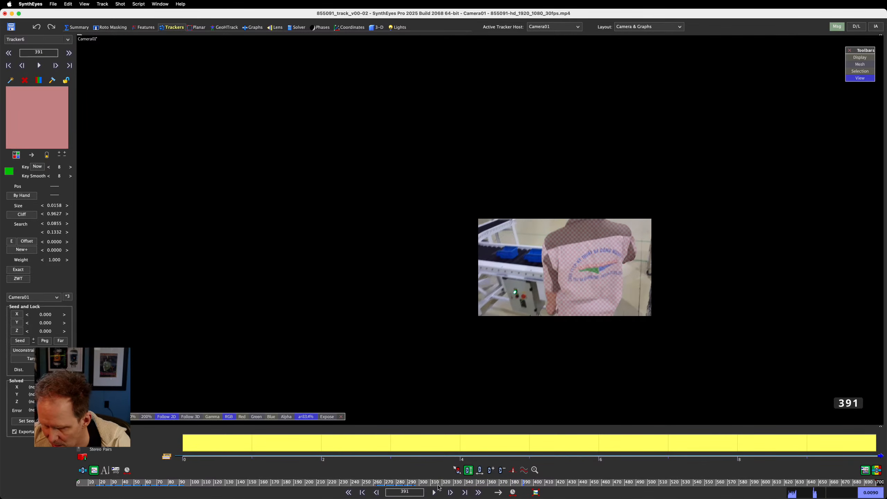
- Go back to frame 249 and lock the chair-foot tracker
drag(415, 481, 361, 481)
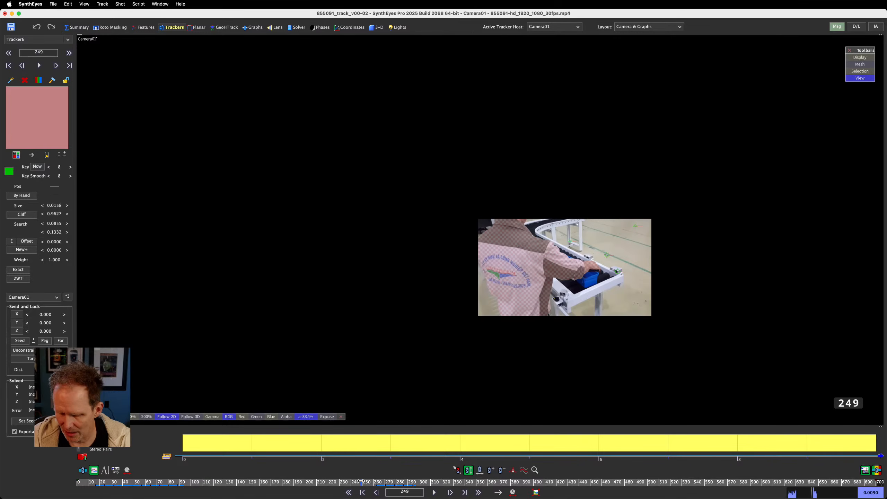
key(l)
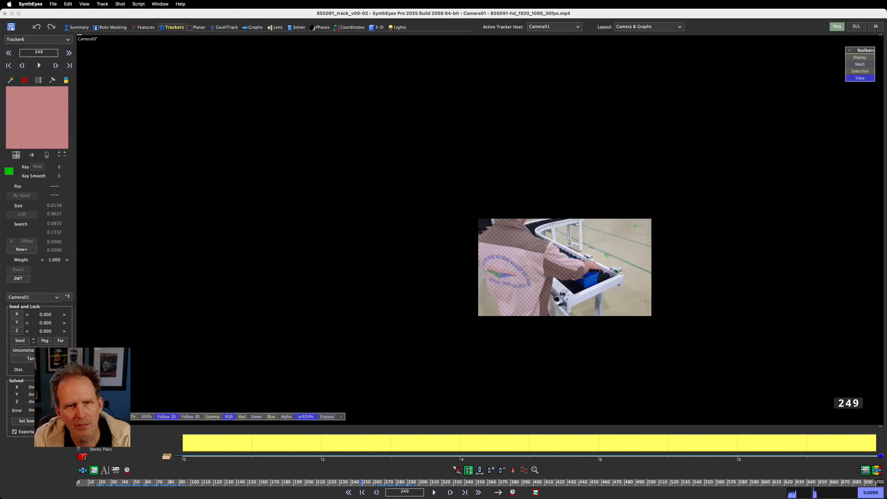
- Review the camera's trackers in the Hierarchy View and close that view
drag(177, 38, 174, 60)
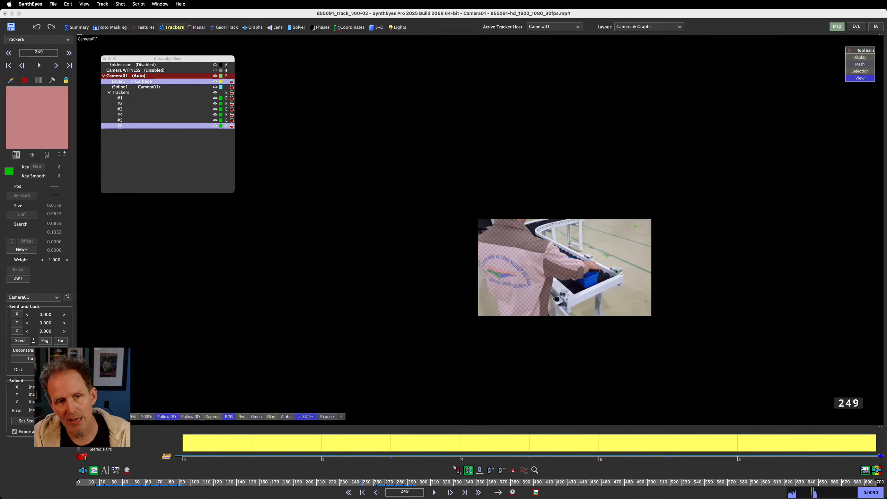
click(173, 69)
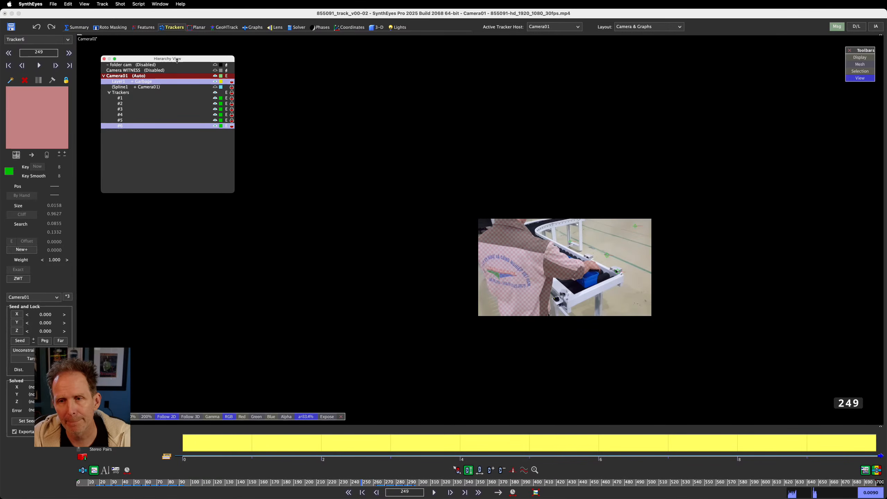
key(super+w)
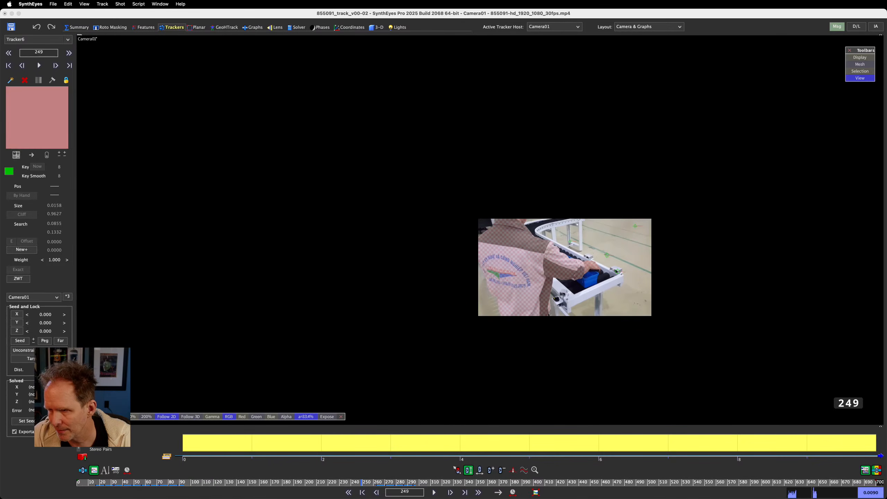
- Open the advanced feature detection settings in the Features room and place their window clear of the shot
click(106, 196)
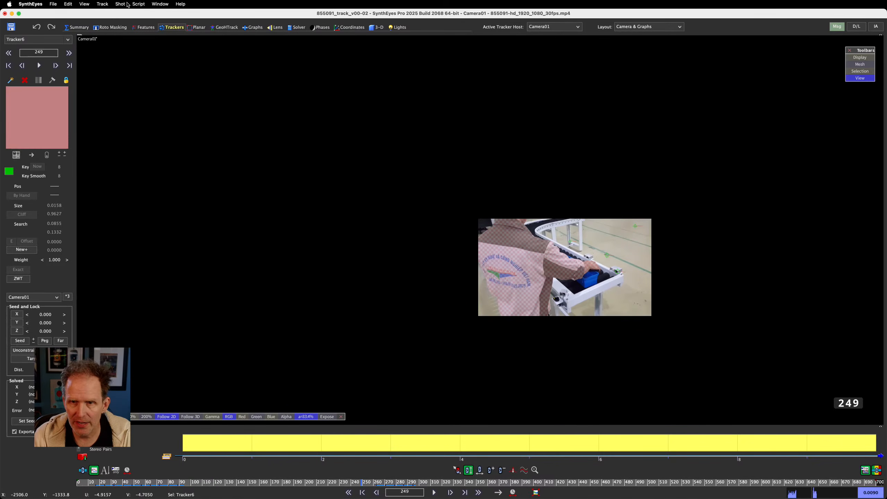
click(151, 27)
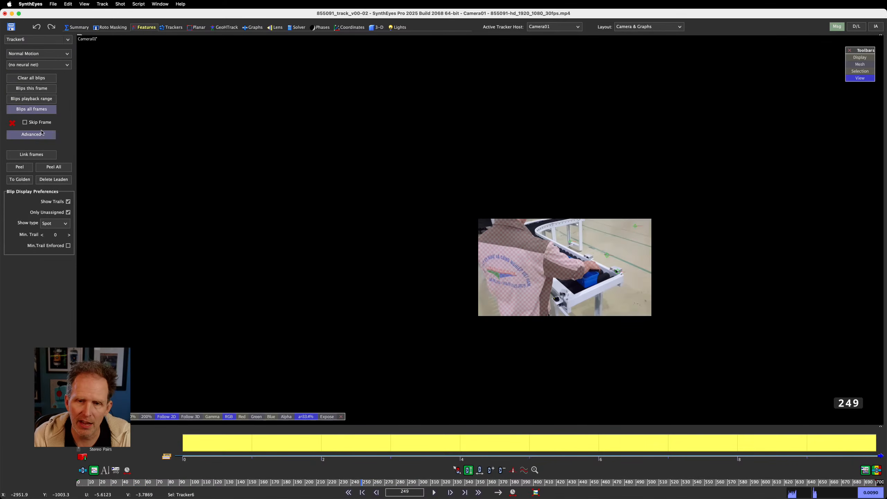
click(31, 134)
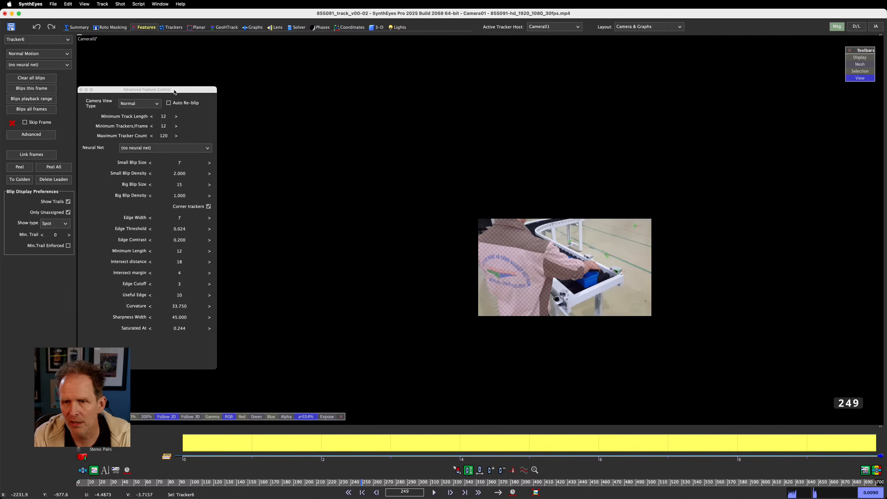
drag(175, 92, 198, 59)
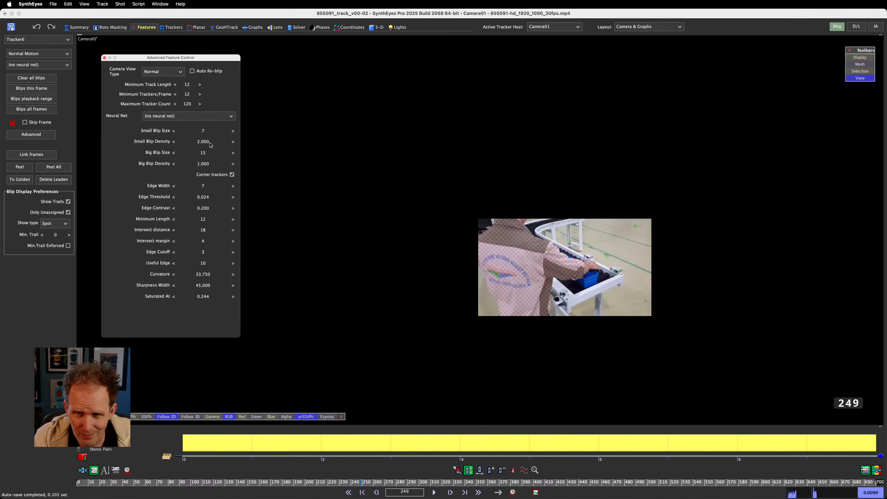
click(203, 131)
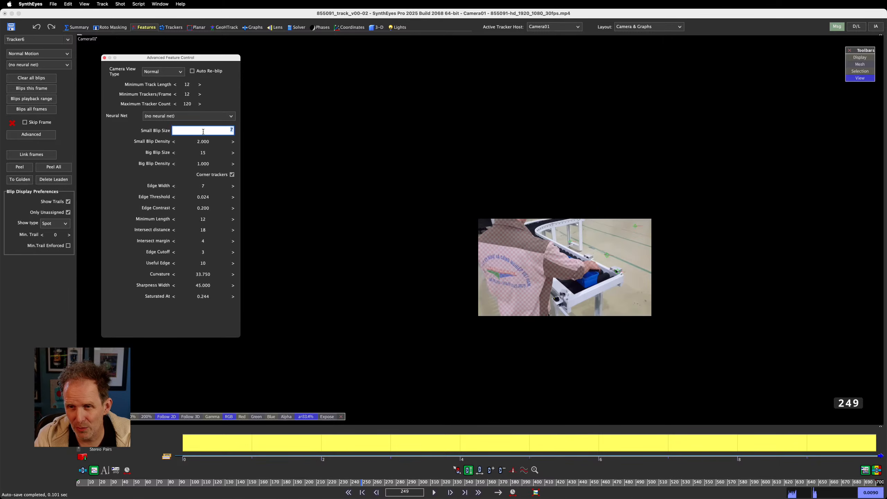
click(238, 94)
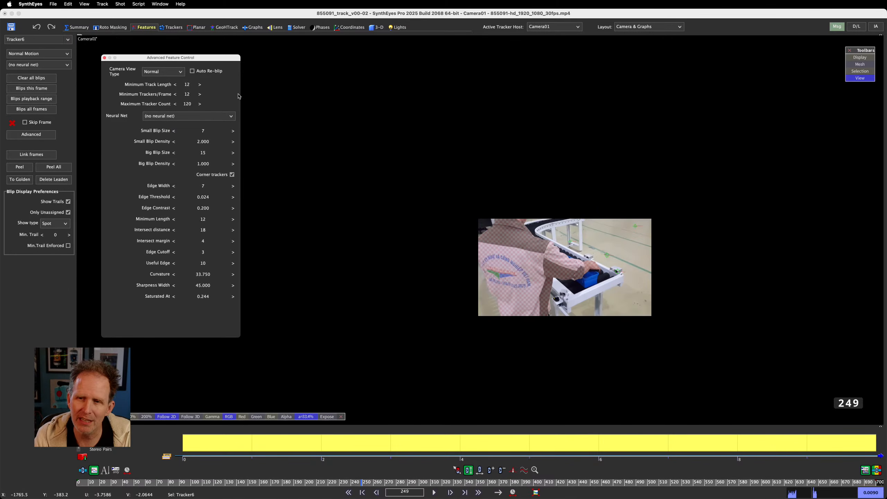
- Set the Camera View Type to Small and hide the worker mask overlay by reducing its alpha to 0%
click(174, 74)
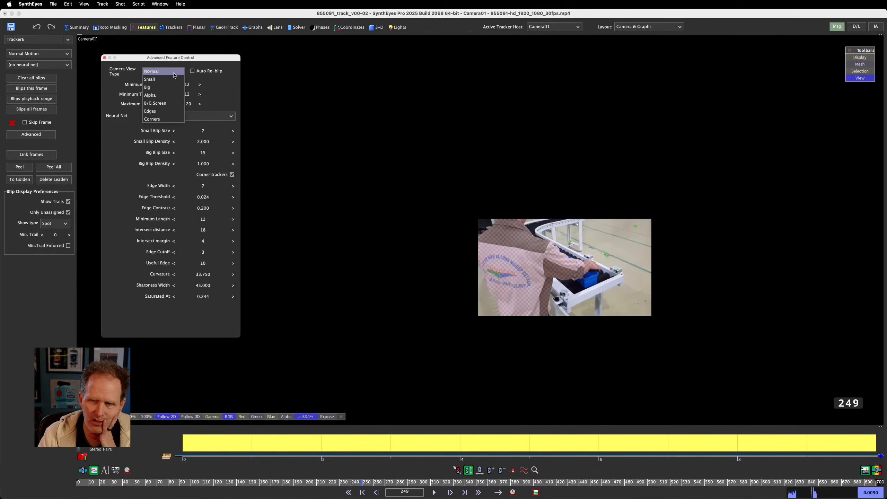
click(175, 79)
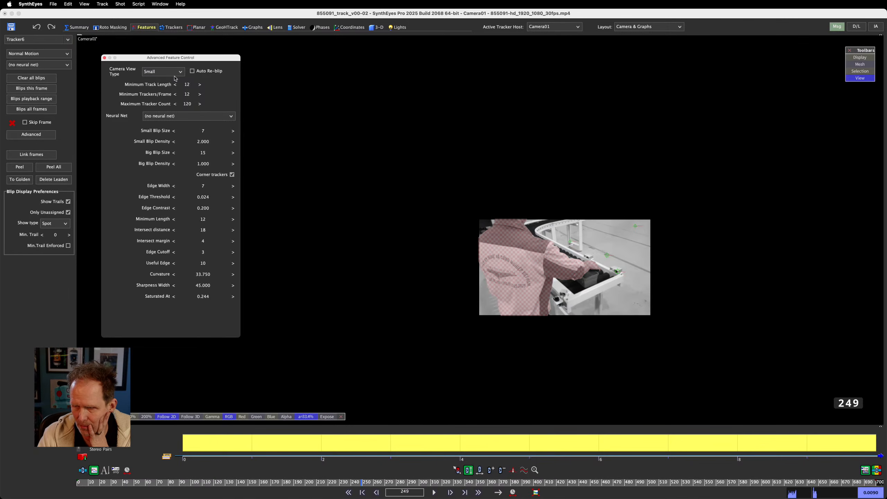
click(304, 416)
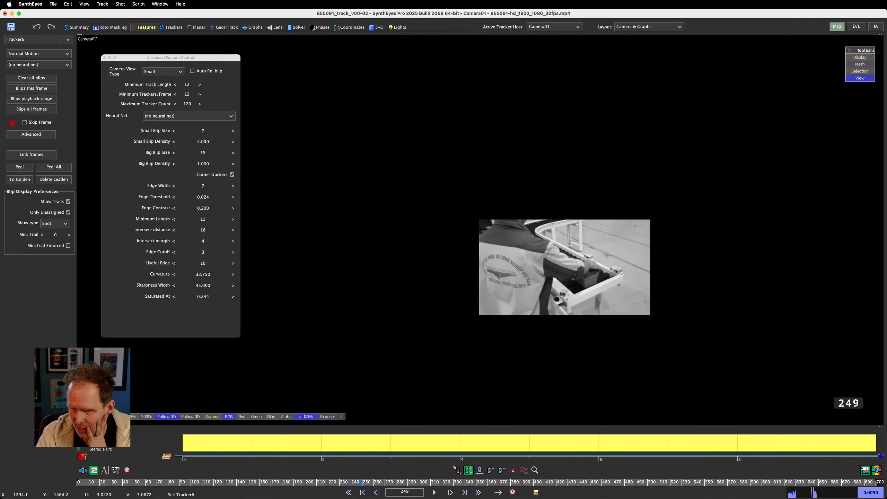
scroll(560, 230, up, 5)
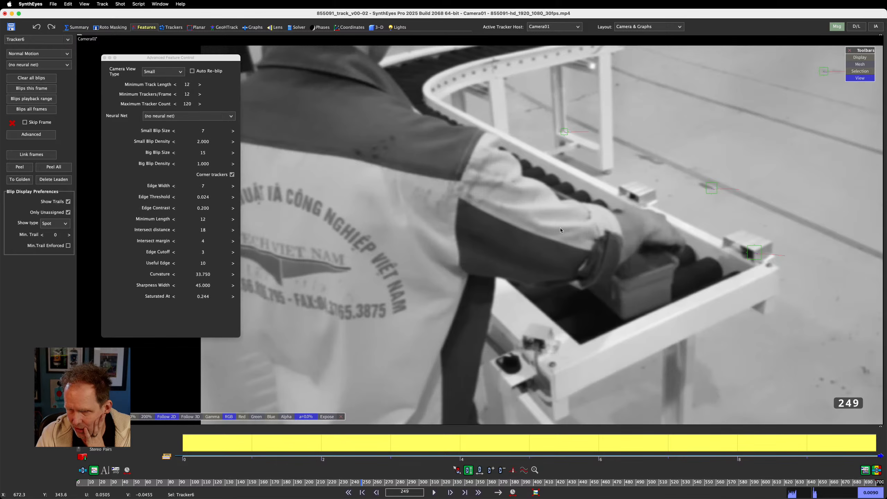
- Enable Auto Re-blip and set the Small Blip Size to 8 and the Big Blip Size to 12
click(203, 135)
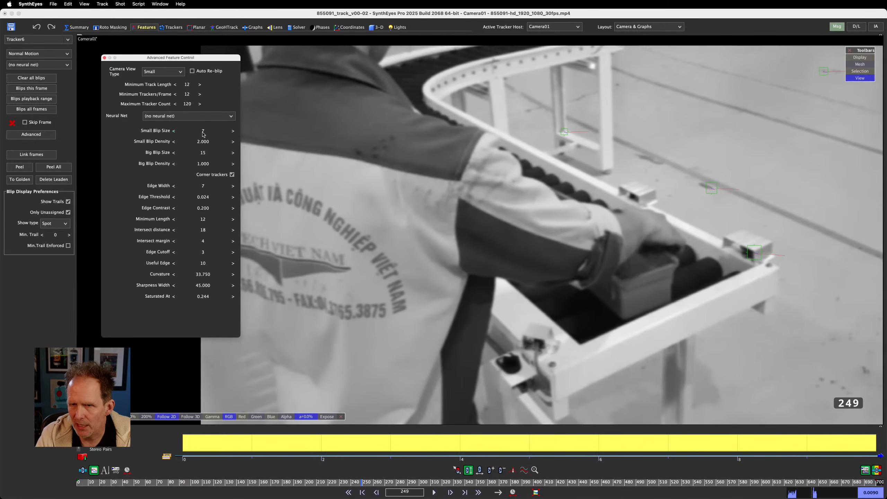
mouse_move(203, 132)
mouse_down()
mouse_move(241, 133)
mouse_move(218, 132)
mouse_up()
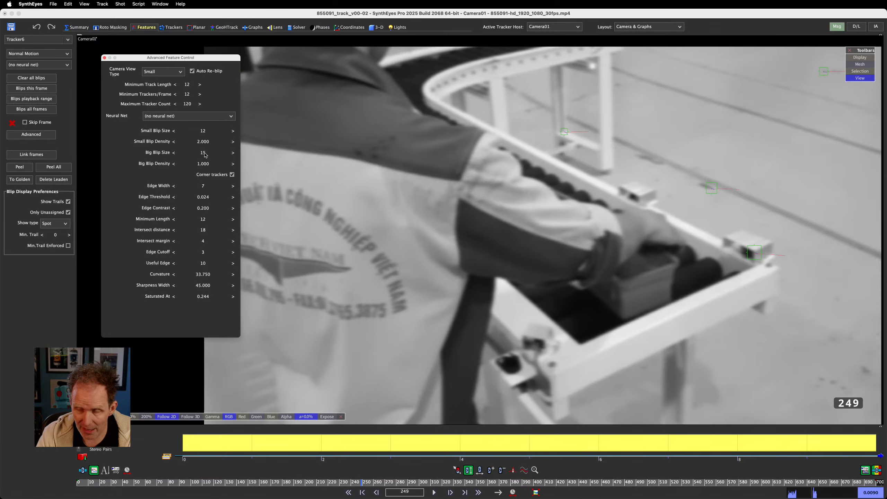
mouse_move(206, 153)
mouse_down()
mouse_move(232, 152)
mouse_move(204, 153)
mouse_up()
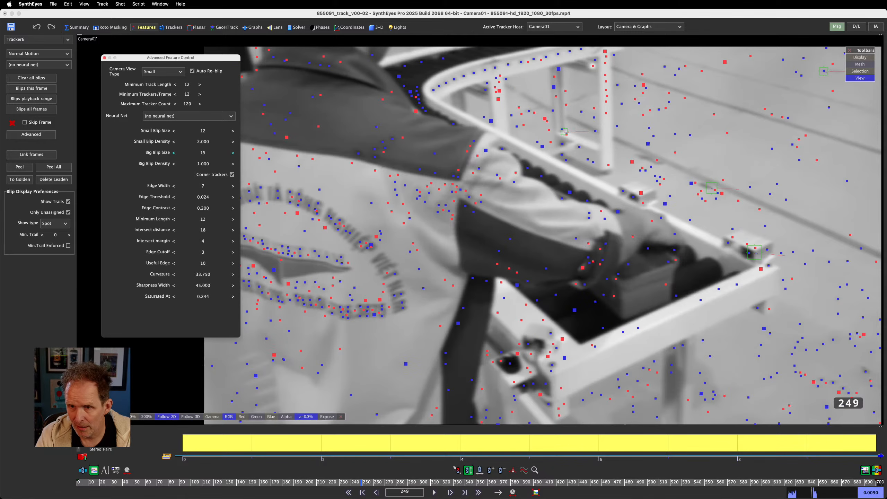
mouse_move(212, 133)
mouse_down()
mouse_move(195, 132)
mouse_move(204, 130)
mouse_up()
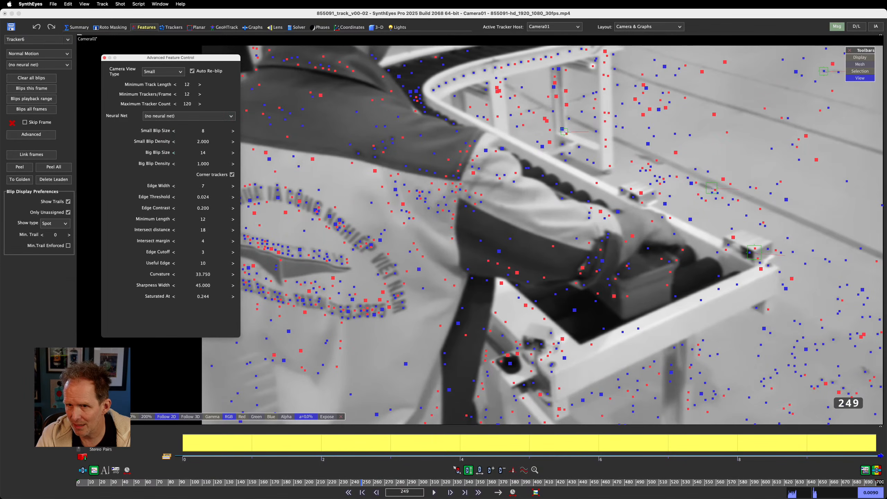
drag(203, 152, 197, 152)
scroll(608, 179, down, 2)
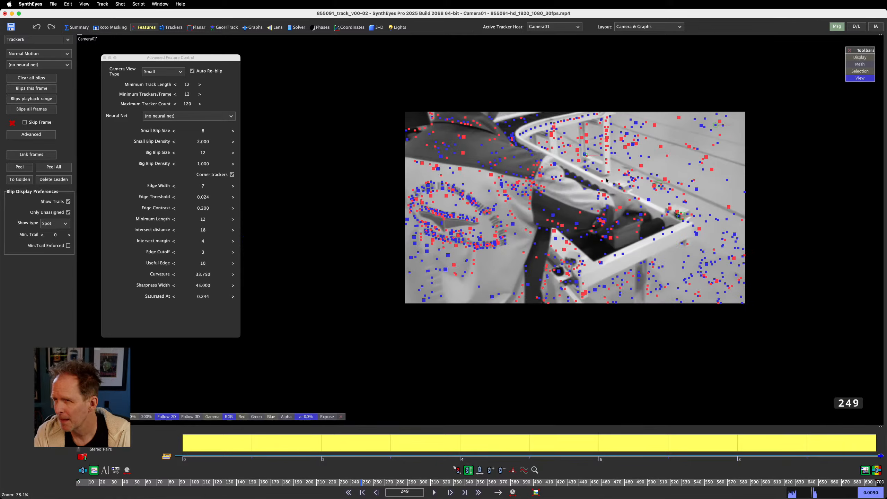
scroll(607, 179, up, 1)
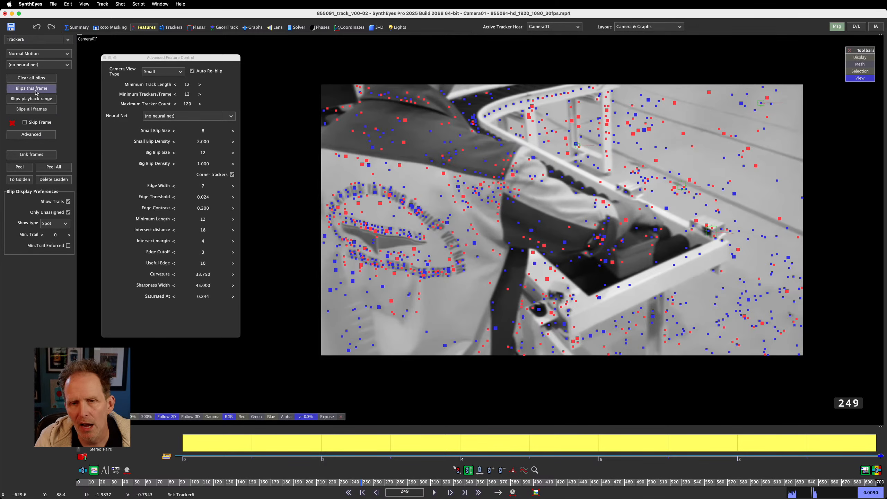
- Detect blips on all frames of the shot and set the Maximum Tracker Count to 700
click(36, 111)
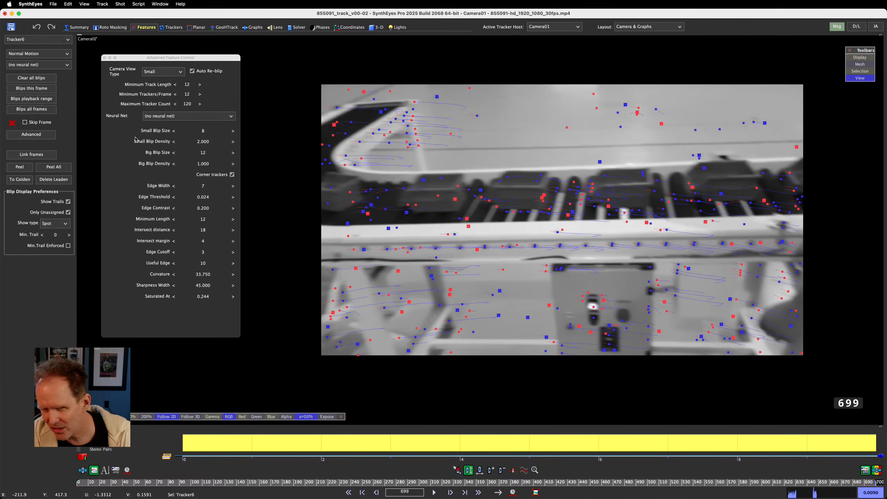
click(190, 103)
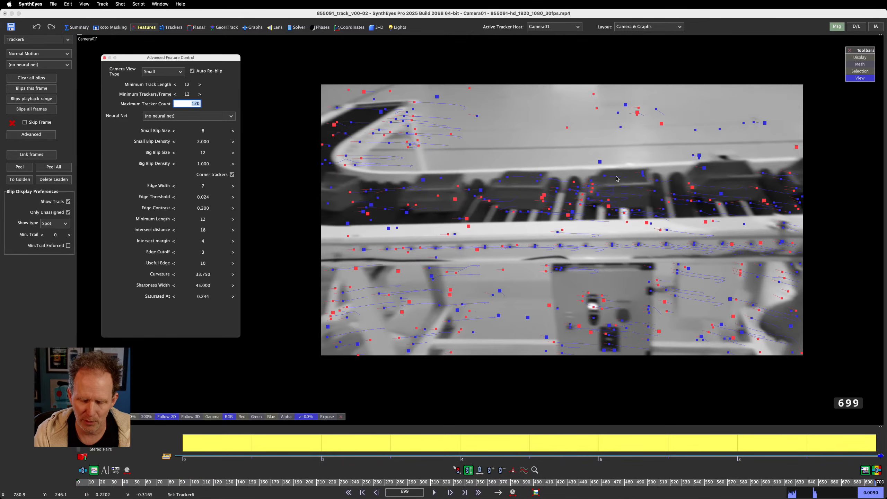
text(700)
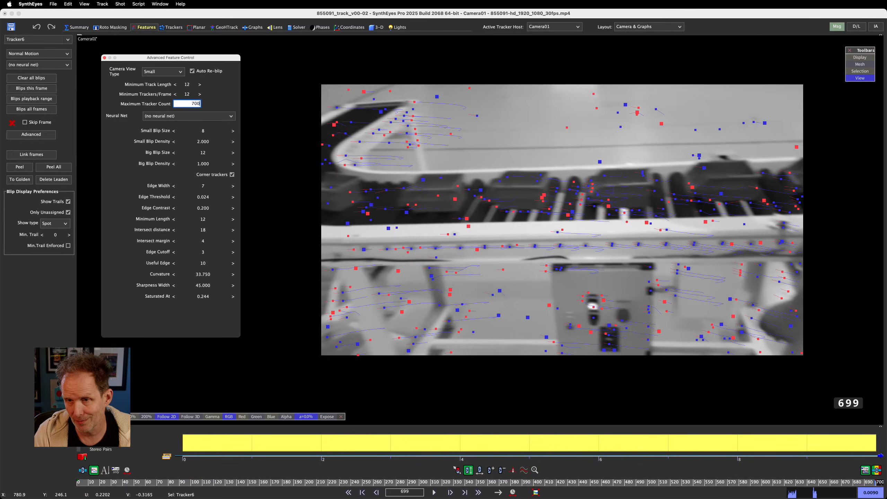
key(Return)
click(537, 100)
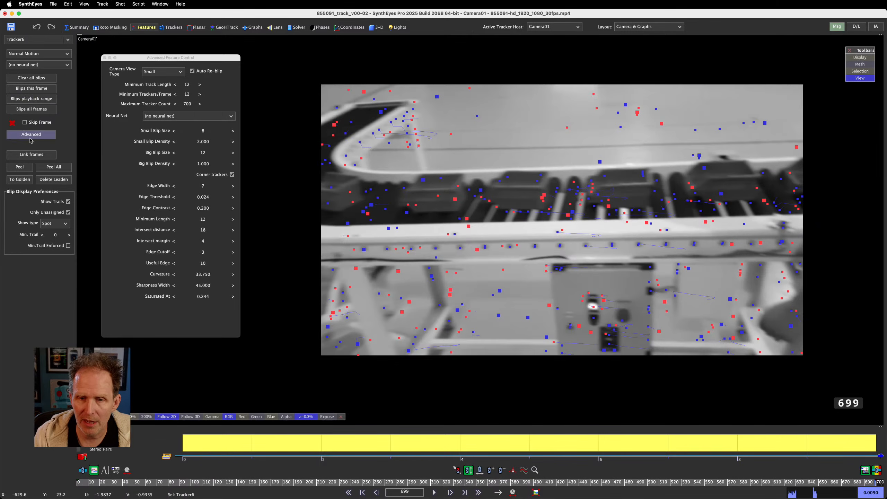
- Peel all blips into automatic trackers, show the Display toolbar and clear all remaining blips
click(53, 168)
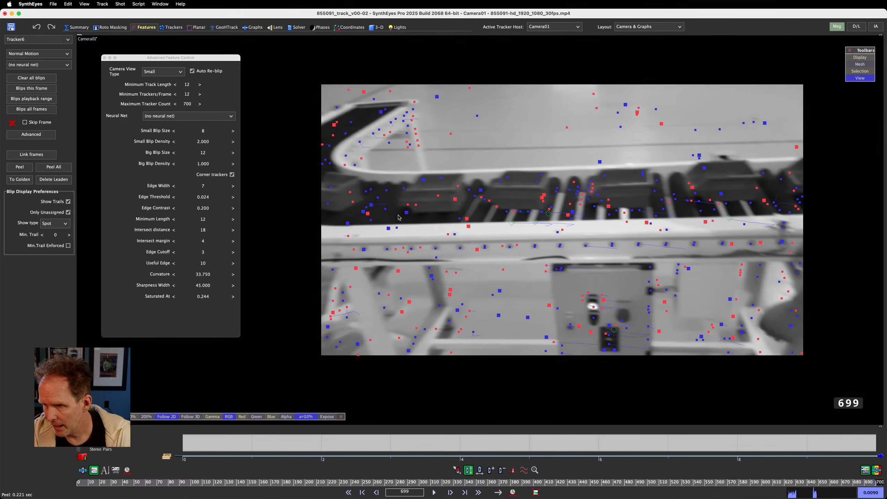
click(863, 59)
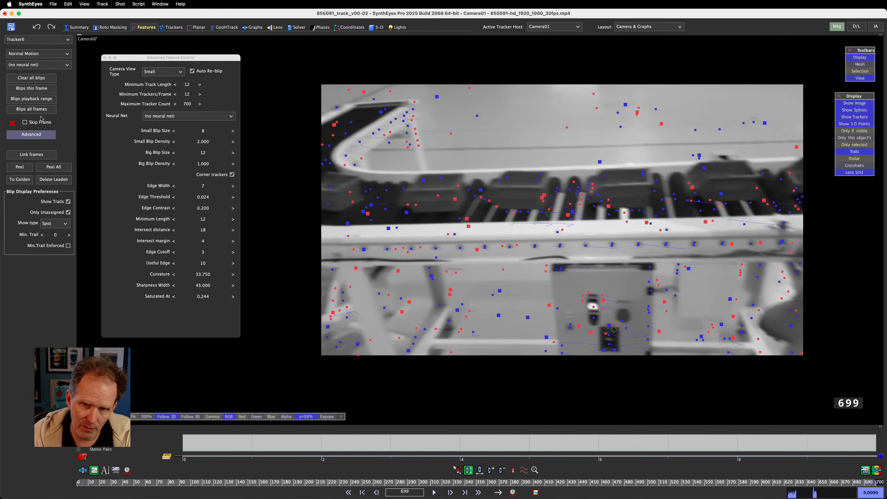
click(35, 79)
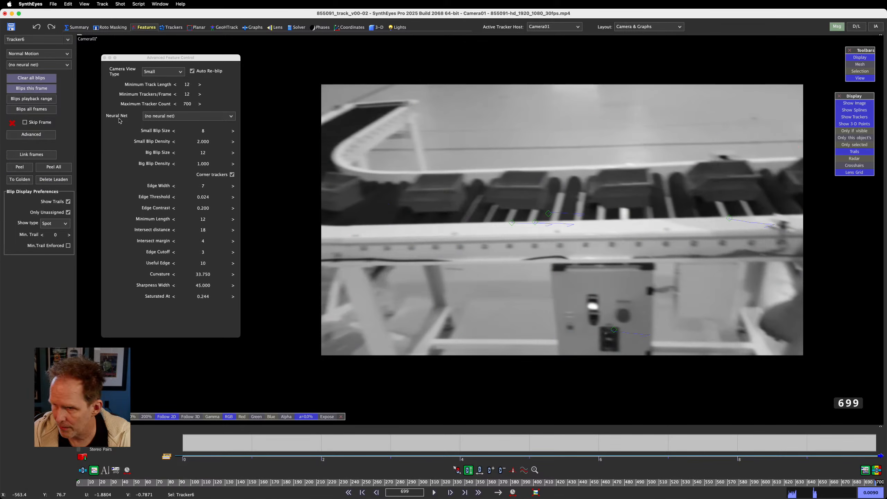
- Hide the shot image and make the Spline1 roto mask of Camera01 visible
click(852, 103)
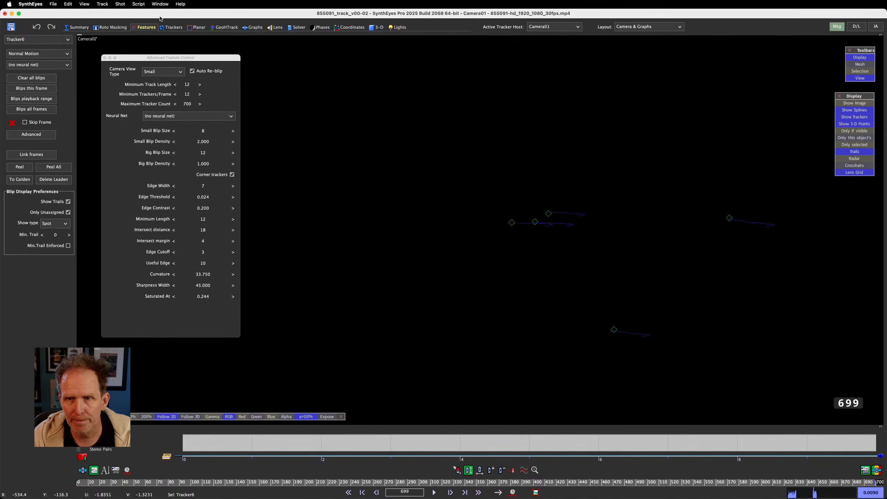
click(110, 27)
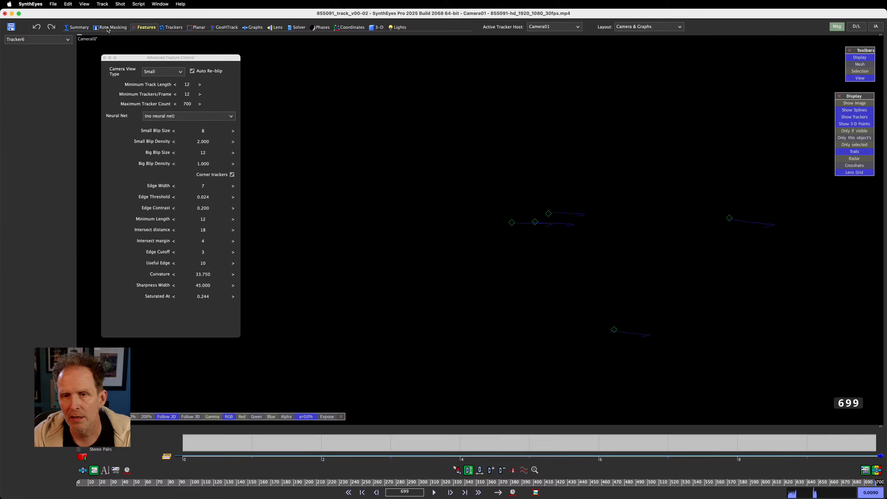
click(18, 70)
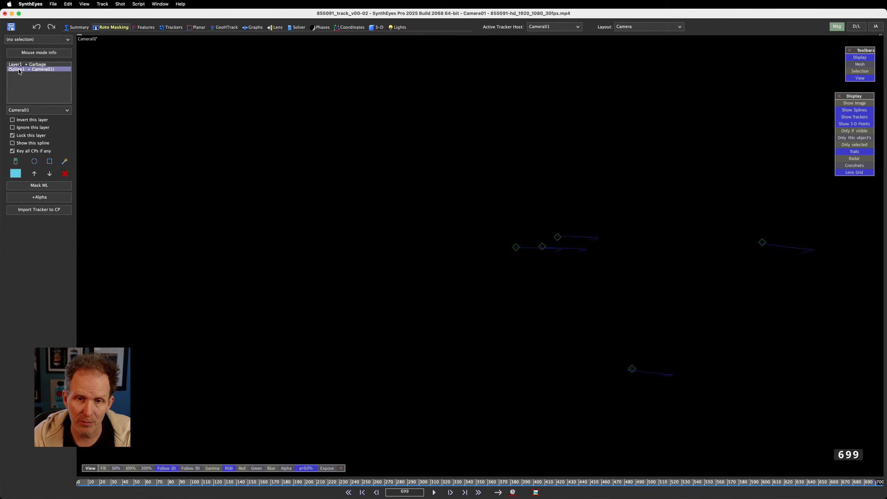
click(27, 144)
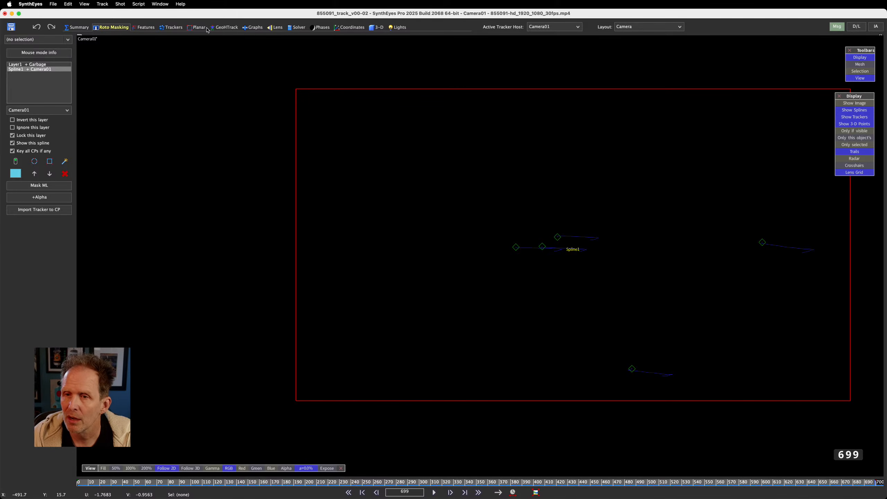
- Return to the Features room and go back to frame 0 to examine the trackers without the image
click(144, 28)
middle_drag(434, 244, 301, 233)
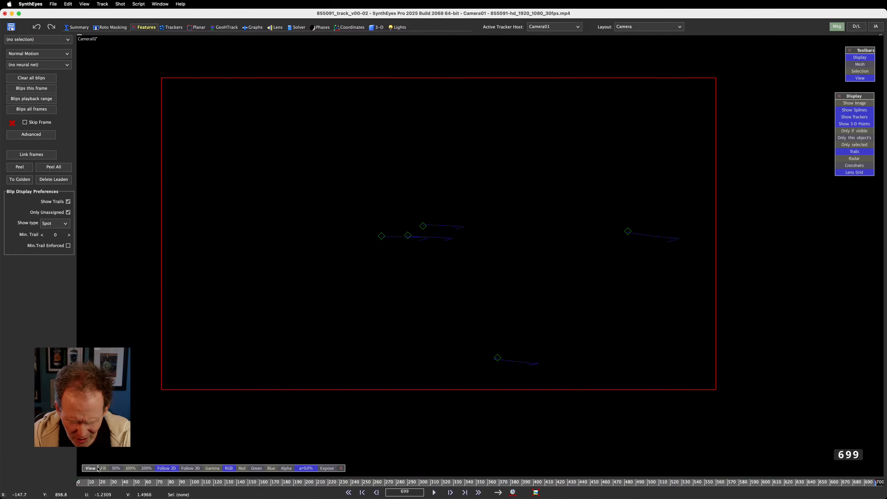
drag(91, 484, 78, 497)
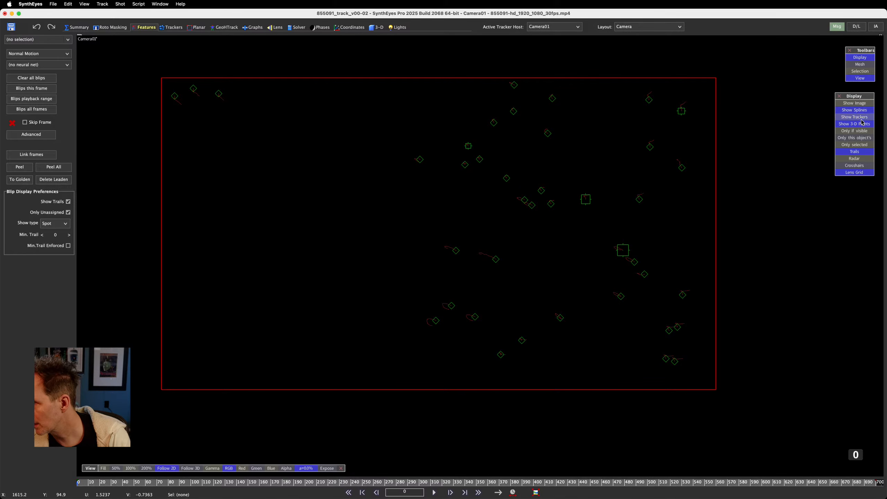
- Show the shot image again and delete the two automatic trackers on the moving box and beside it at frame 0
click(854, 103)
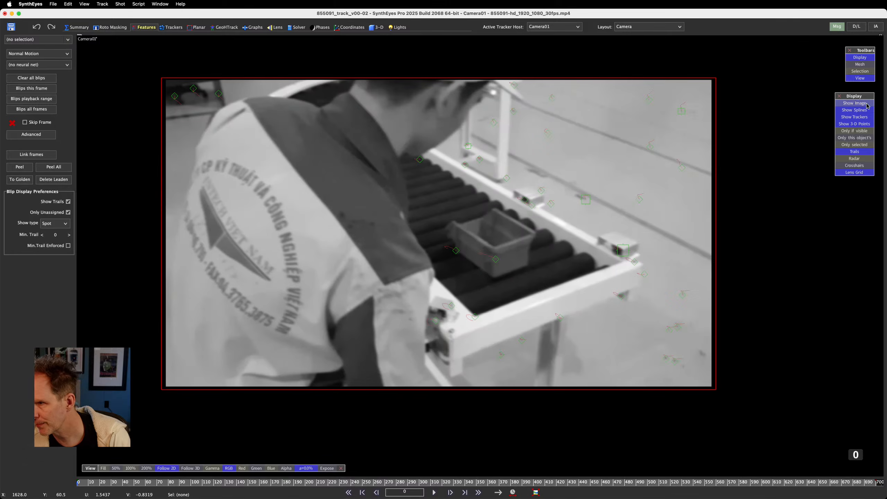
click(496, 260)
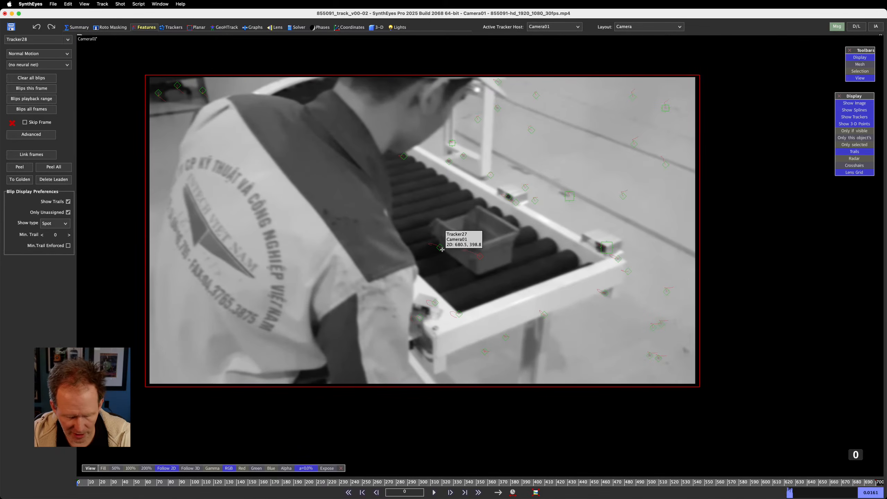
ctrl+click(440, 248)
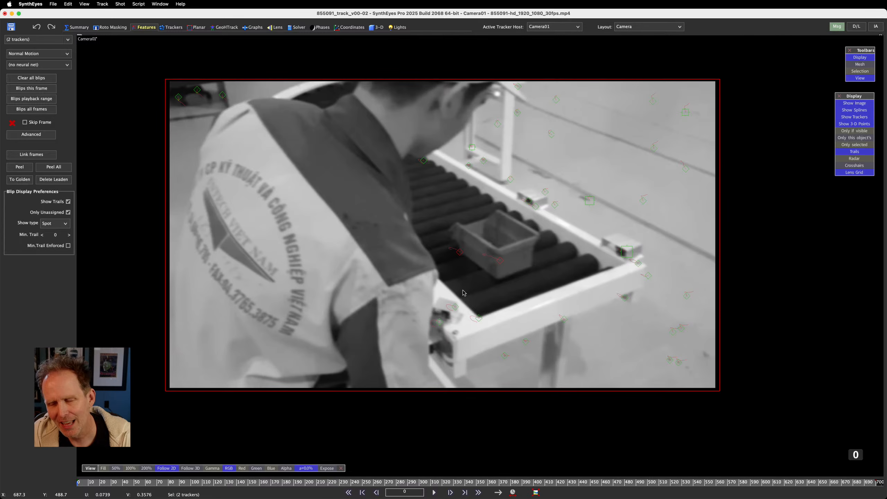
click(463, 292)
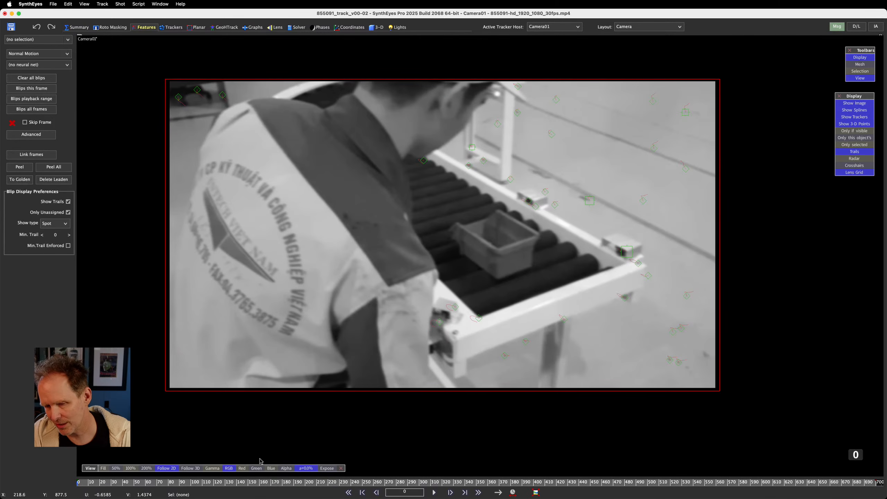
- Delete the automatic trackers on and around the moving box on the conveyor at frame 27
drag(84, 486, 109, 488)
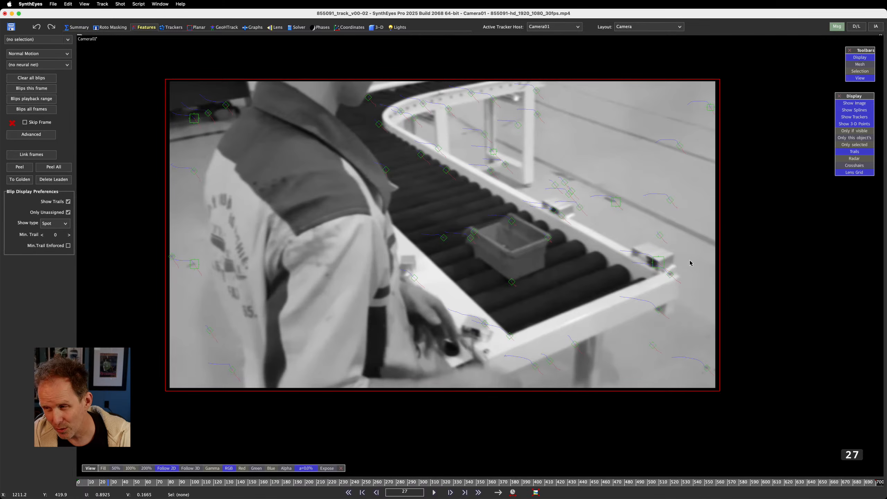
drag(528, 218, 457, 244)
click(434, 321)
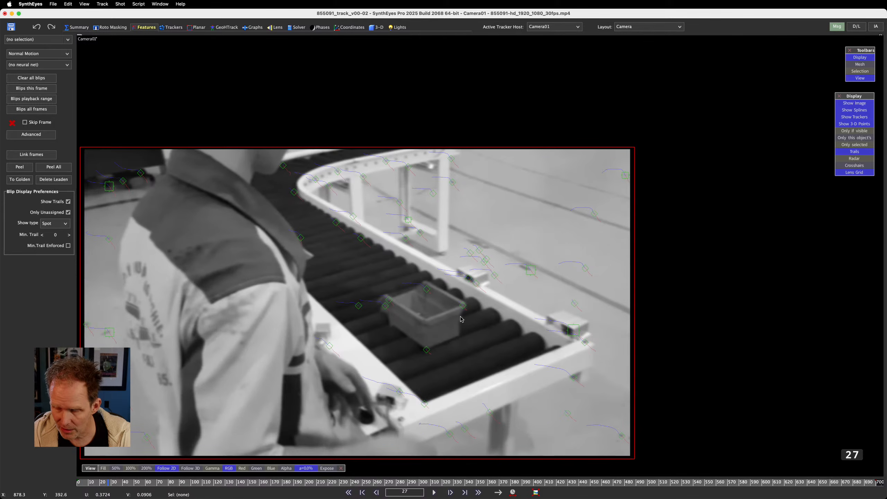
key(5)
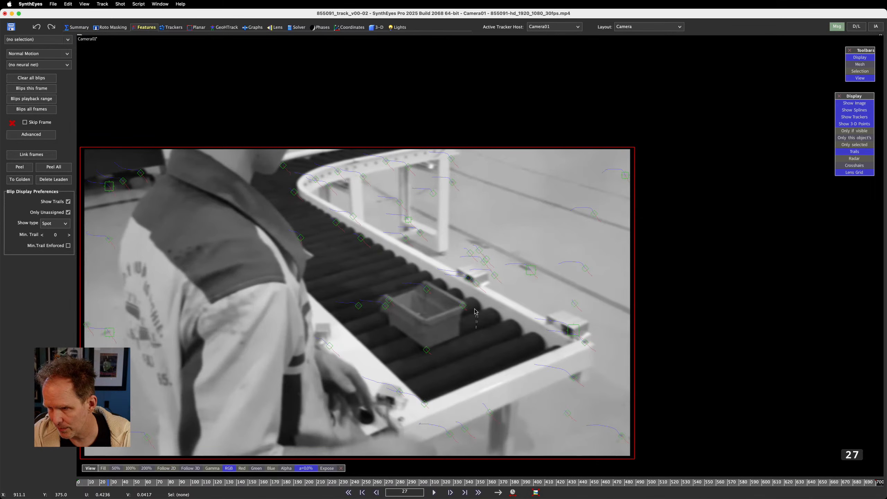
mouse_move(475, 311)
mouse_down()
mouse_move(457, 295)
mouse_move(417, 287)
mouse_move(381, 307)
mouse_move(420, 364)
mouse_up()
key(Delete)
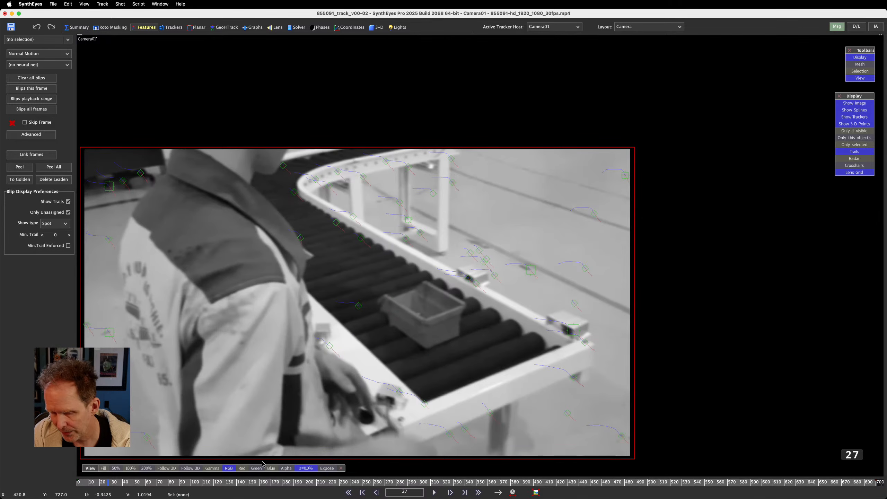
- Delete the tracker on the rollers beside the worker's collar and the one next to his face, checking them at frame 33
click(302, 238)
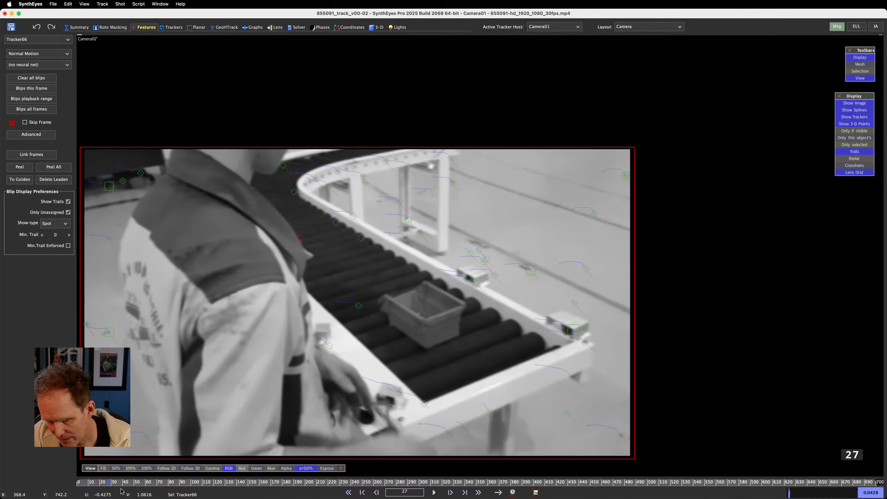
drag(108, 482, 114, 482)
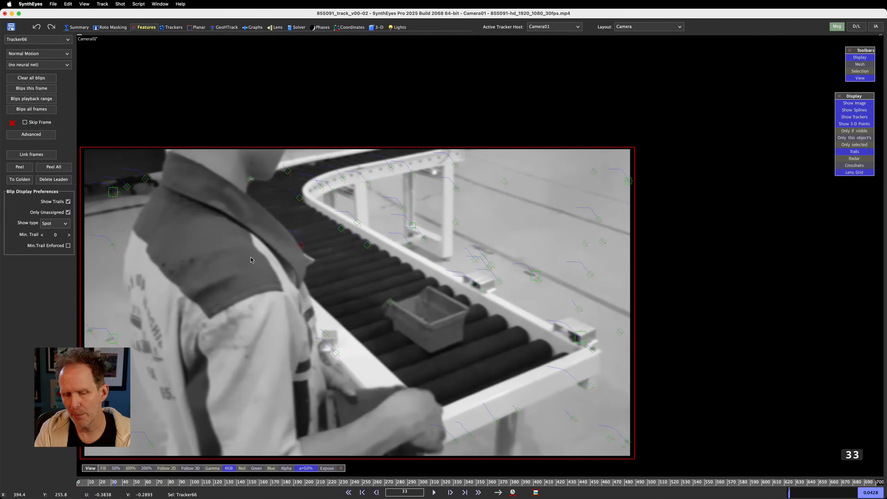
click(251, 179)
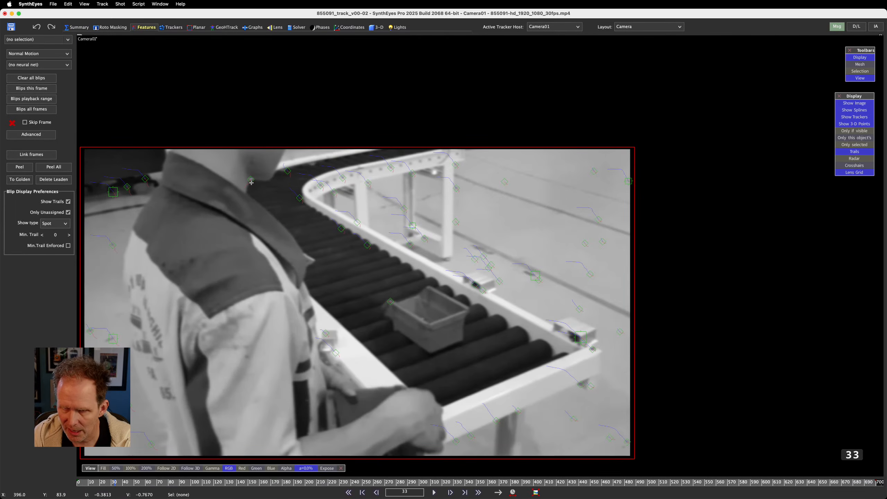
click(301, 321)
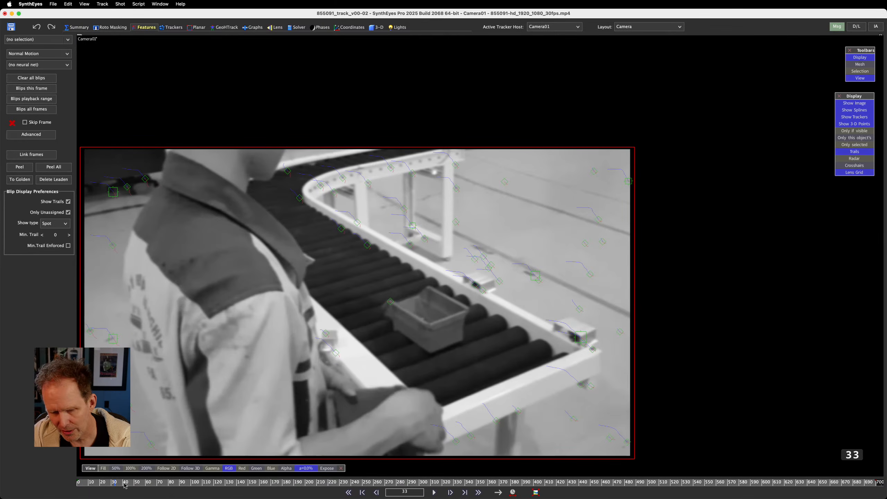
- Delete the automatic tracker on the back corner of the moving box at frame 48
drag(119, 484, 134, 484)
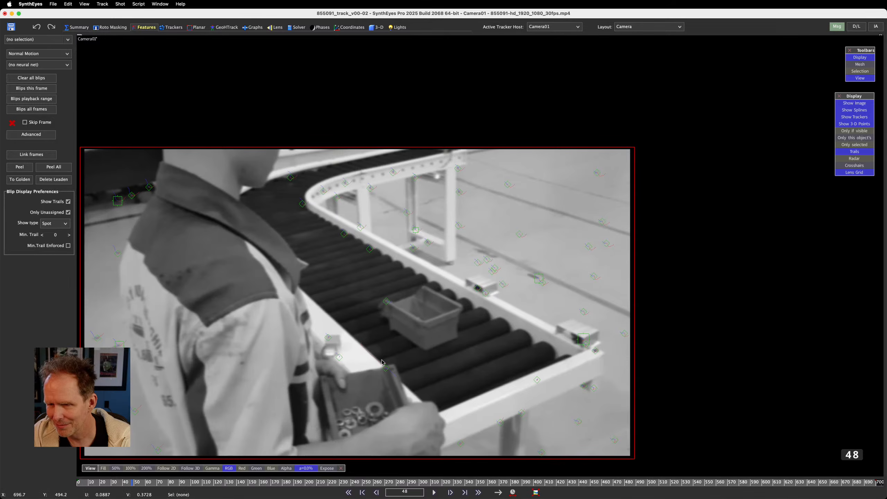
click(388, 301)
click(309, 452)
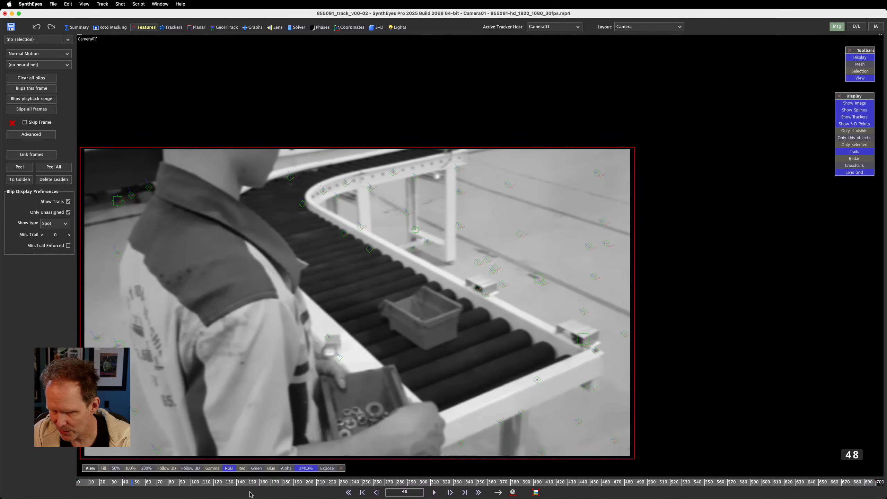
- Check frames 63, 79 and 136 for trackers on moving objects, and delete the two on the rear box at frame 206
mouse_move(135, 484)
mouse_down()
mouse_move(159, 484)
mouse_move(149, 484)
mouse_up()
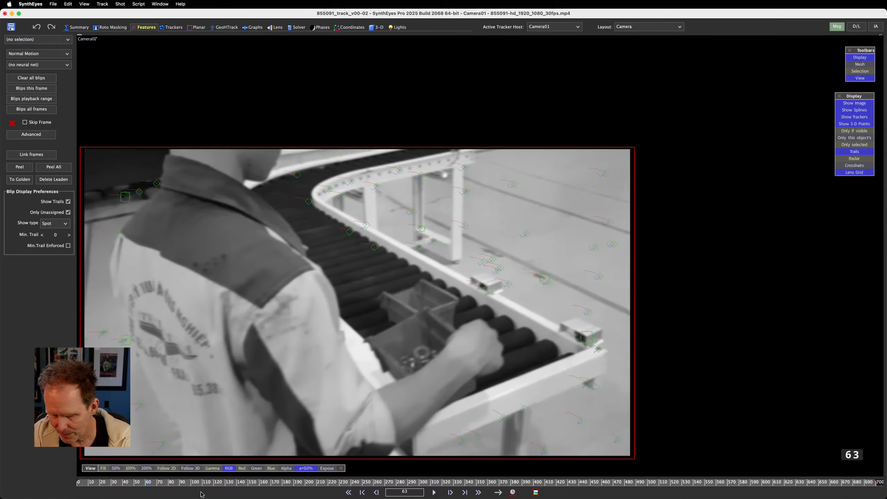
drag(157, 488, 169, 485)
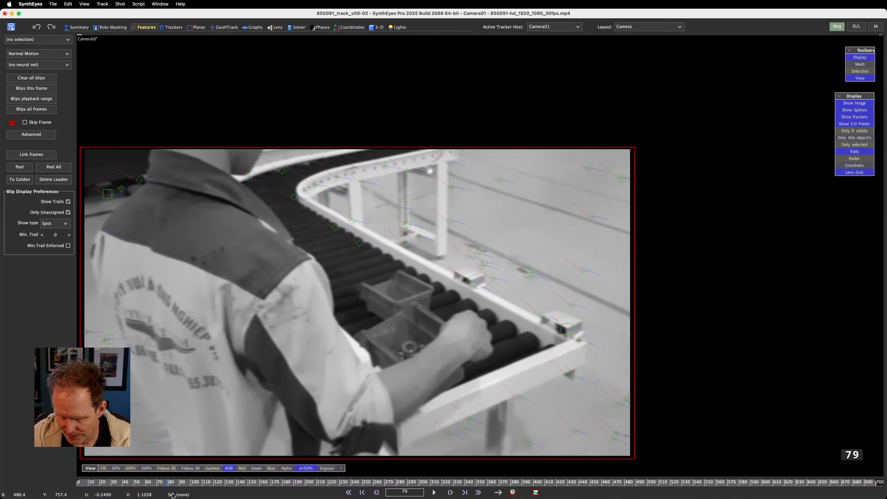
click(180, 484)
drag(180, 483, 233, 484)
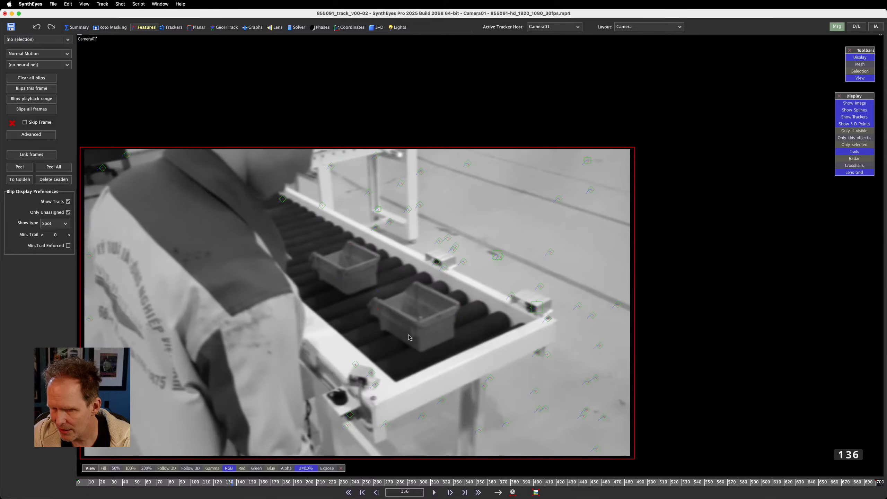
drag(232, 483, 312, 483)
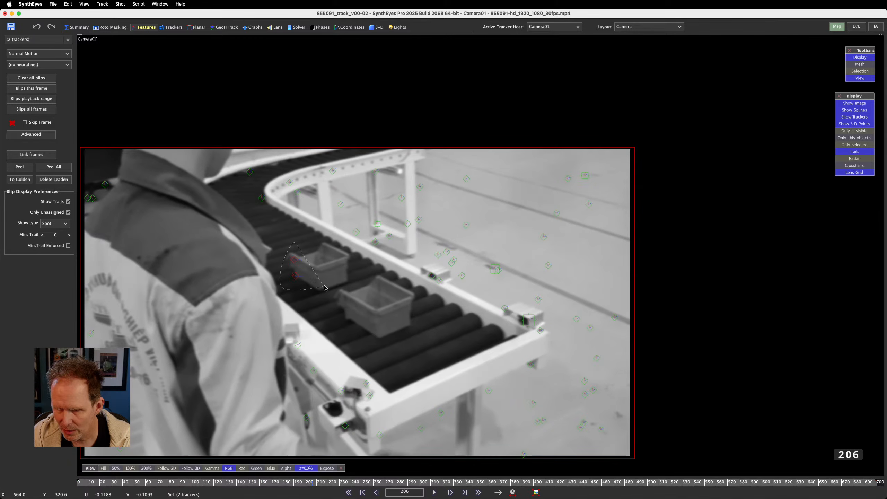
- Check frame 241 and delete the automatic trackers on the moving boxes and rollers at frame 274
drag(312, 483, 353, 483)
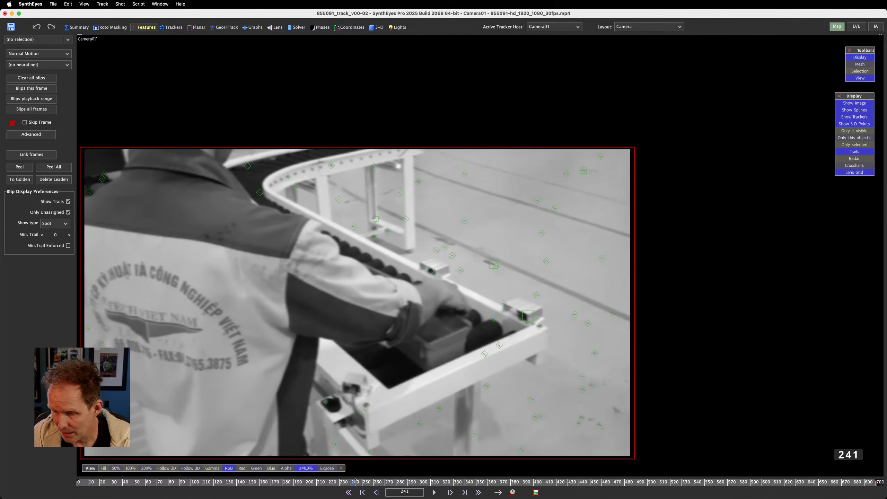
drag(356, 483, 391, 482)
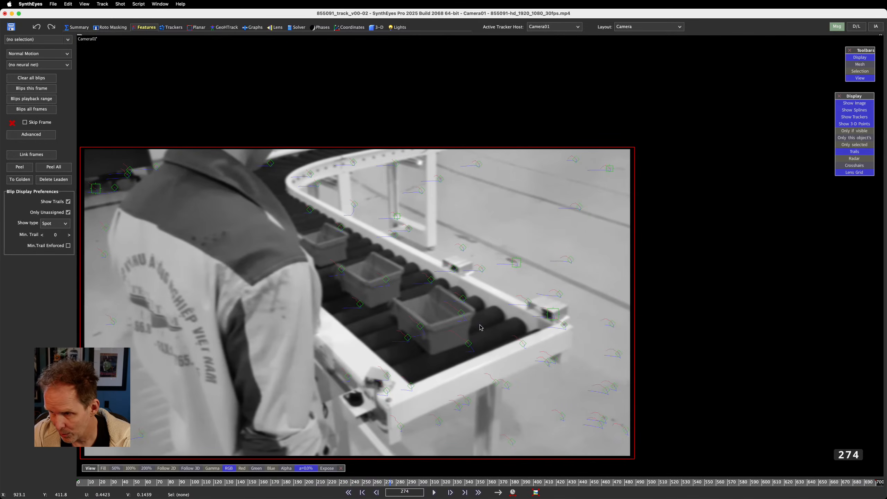
mouse_move(480, 328)
mouse_down()
mouse_move(479, 304)
mouse_move(445, 280)
mouse_move(384, 266)
mouse_move(341, 240)
mouse_move(349, 227)
mouse_move(330, 229)
mouse_move(316, 265)
mouse_move(448, 381)
mouse_move(428, 340)
mouse_up()
key(Delete)
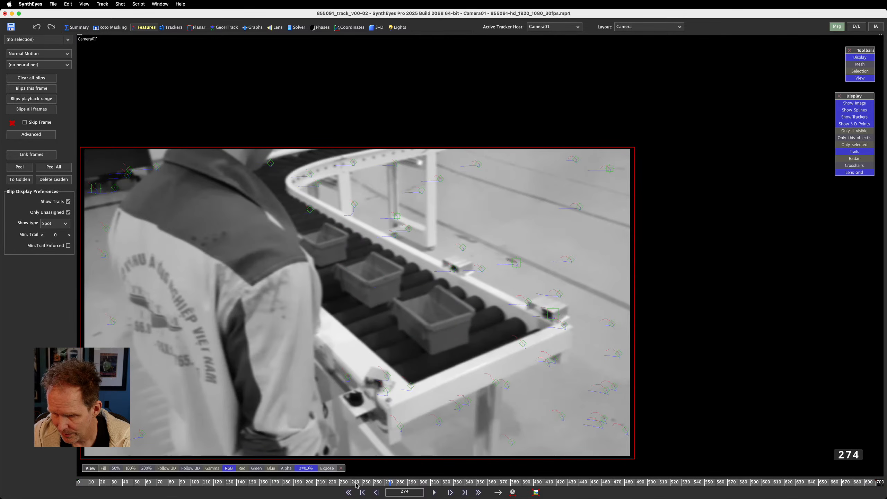
- Go to frame 294 to check for trackers on the moving boxes and worker
drag(390, 481, 412, 482)
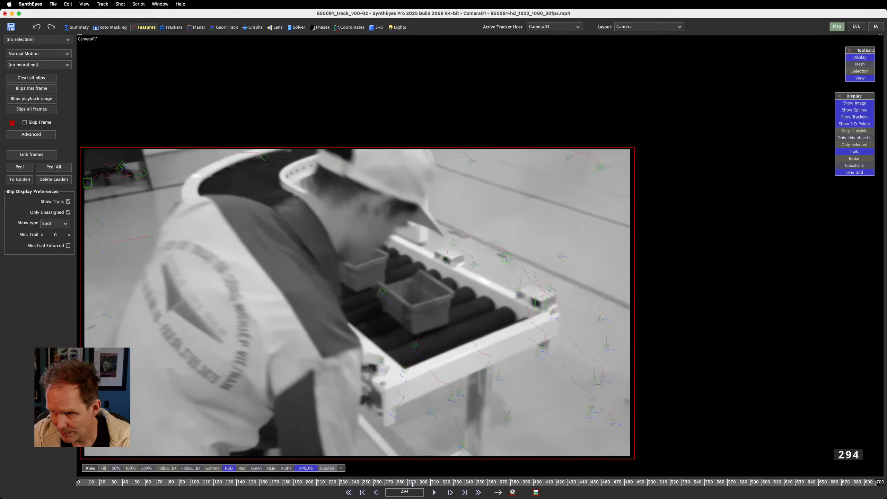
- Delete the trackers sitting on the moving bins and conveyor rollers at frames 294, 309 and 322
drag(377, 288, 418, 378)
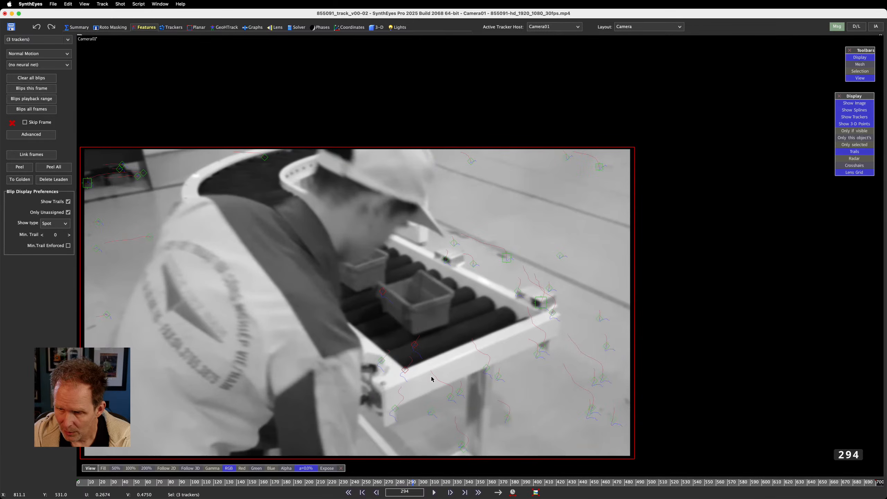
key(Delete)
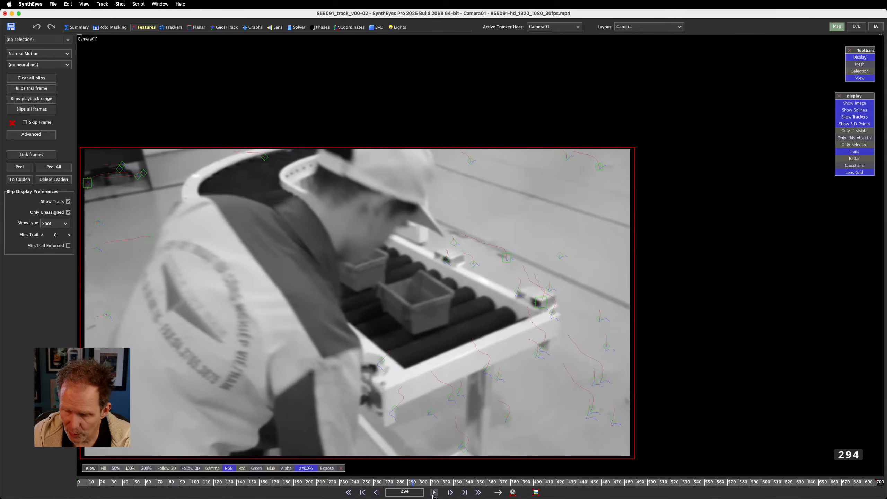
mouse_move(414, 482)
mouse_down()
mouse_move(450, 483)
mouse_move(429, 485)
mouse_up()
mouse_move(376, 261)
mouse_down()
mouse_move(346, 270)
mouse_move(414, 305)
mouse_up()
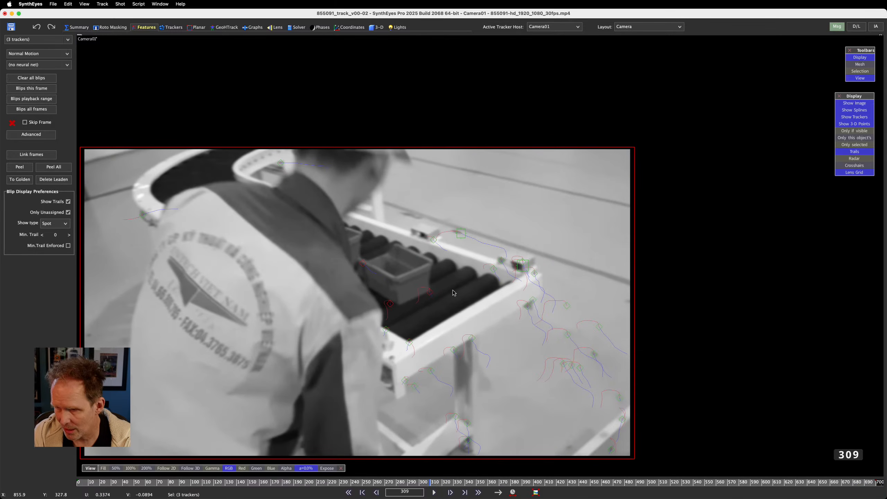
key(Delete)
mouse_move(432, 484)
mouse_down()
mouse_move(463, 485)
mouse_move(447, 484)
mouse_up()
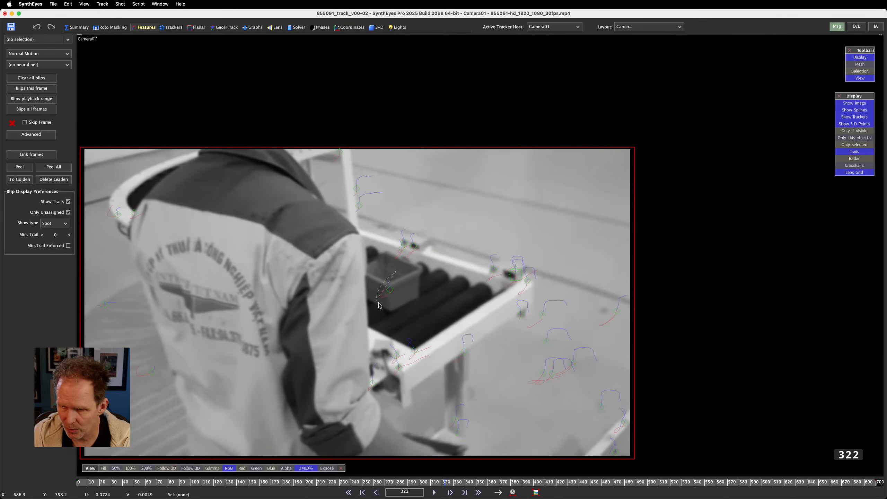
drag(379, 305, 421, 312)
key(Delete)
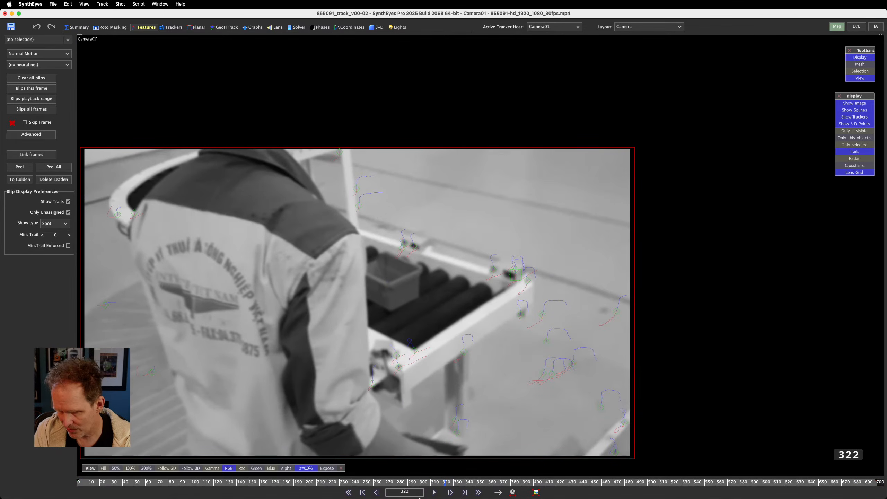
- Delete the trackers on the bins and dark rollers beside the worker at frames 370 and 381
drag(449, 482, 503, 482)
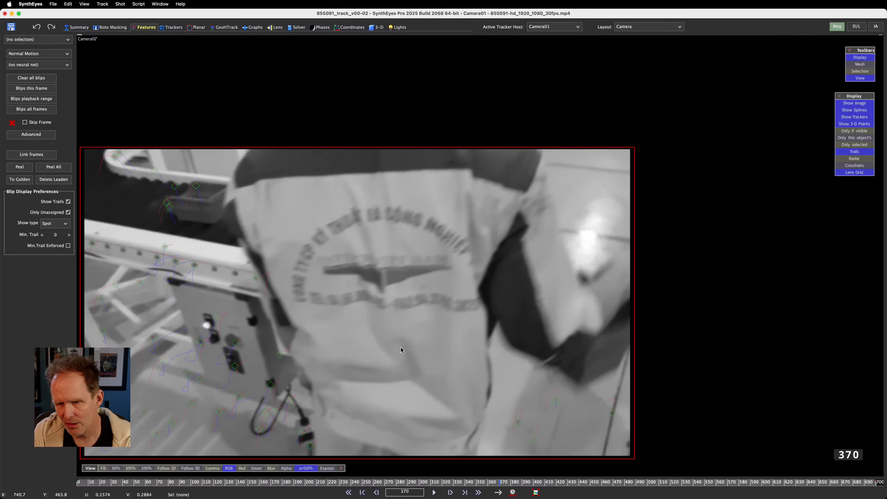
drag(202, 182, 163, 207)
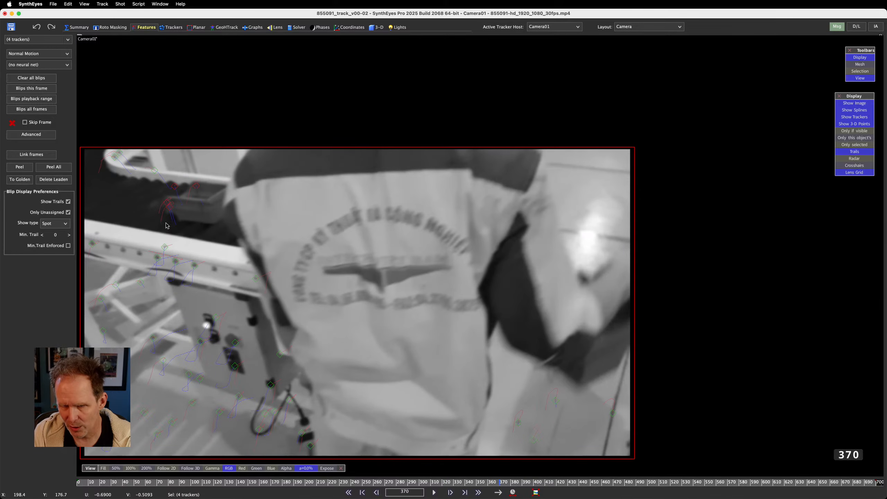
key(Delete)
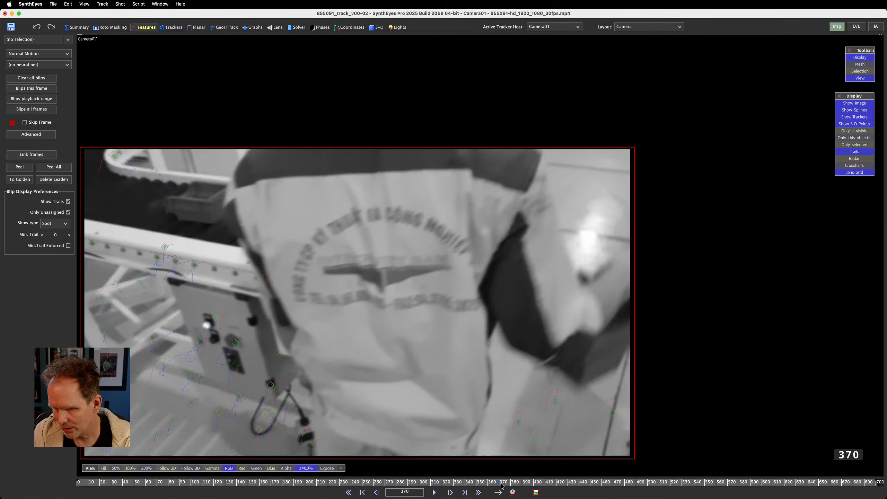
drag(503, 486, 512, 486)
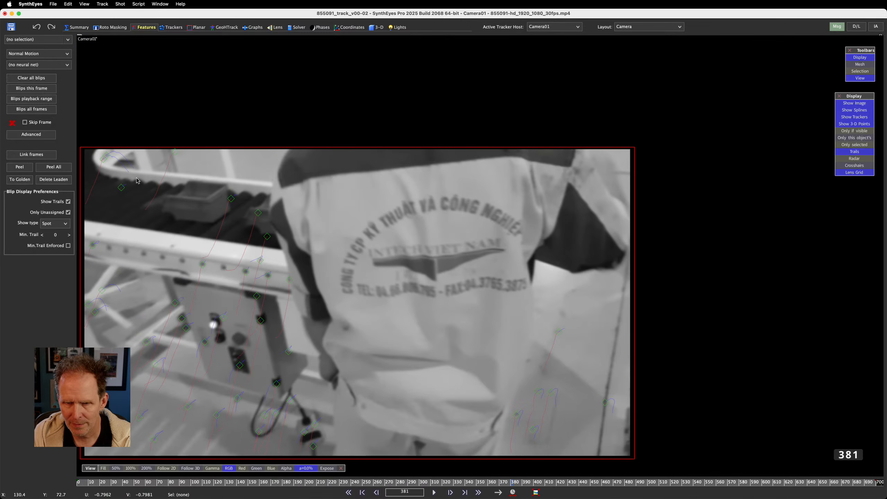
mouse_move(136, 180)
mouse_down()
mouse_move(124, 210)
mouse_move(259, 252)
mouse_move(272, 206)
mouse_move(251, 191)
mouse_up()
key(Delete)
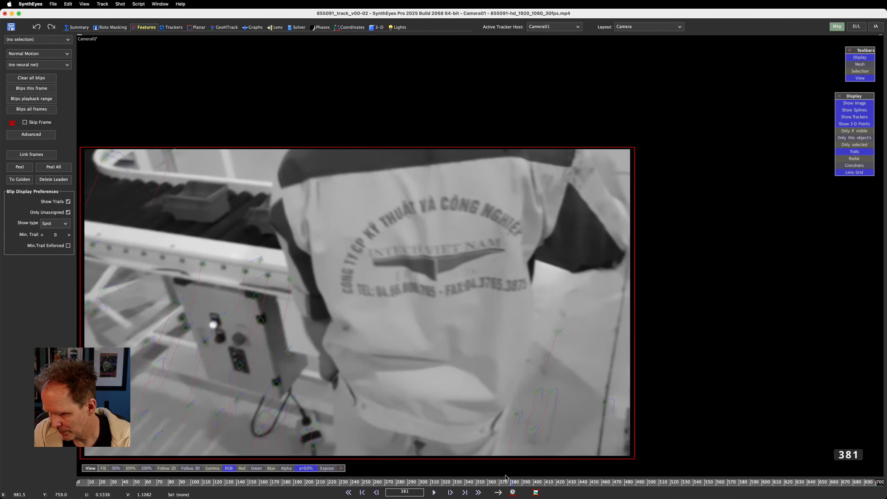
- Remove the trackers attached to the bins and rollers at frames 392 and 410, keeping those on the conveyor frame
drag(513, 483, 524, 484)
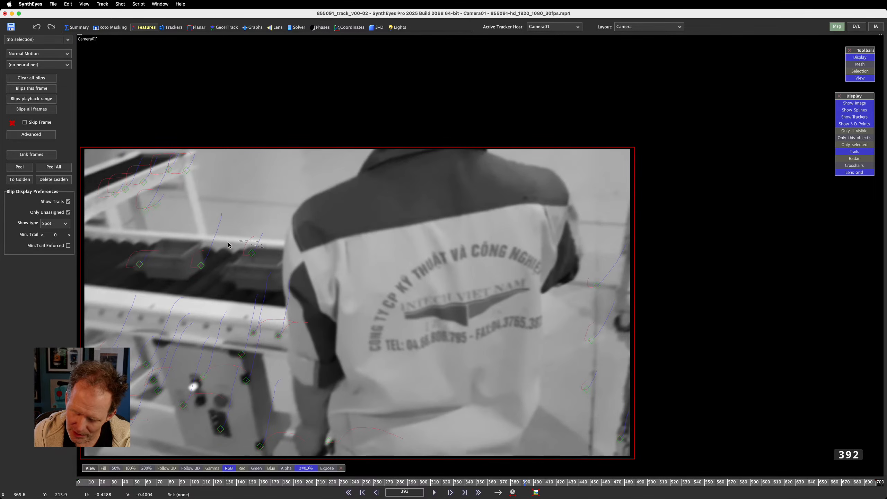
mouse_move(228, 243)
mouse_down()
mouse_move(156, 251)
mouse_move(174, 271)
mouse_move(228, 278)
mouse_up()
key(Delete)
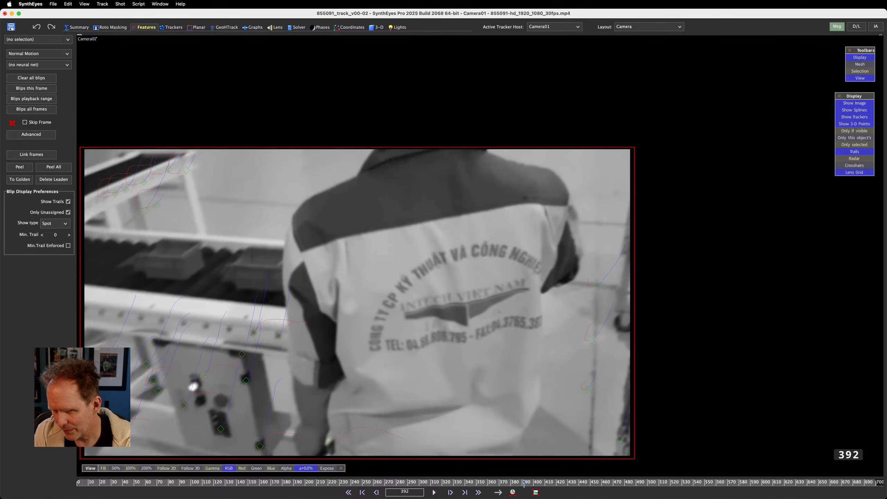
drag(524, 484, 545, 484)
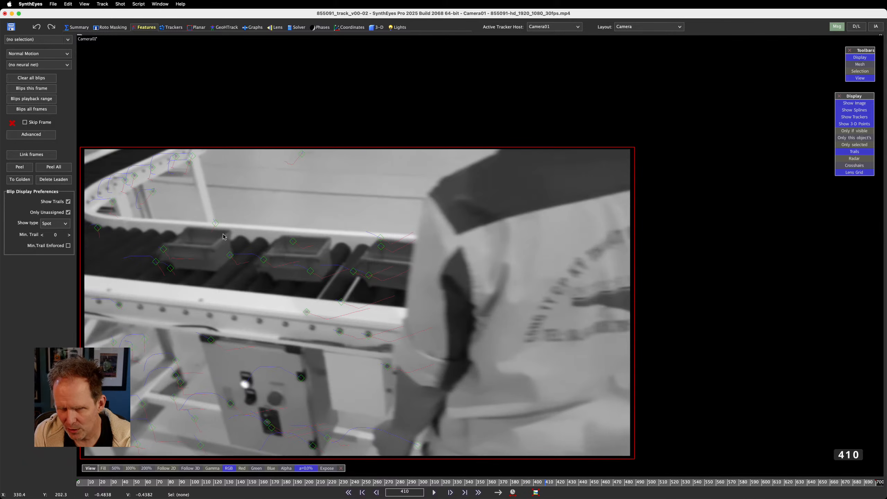
mouse_move(171, 241)
mouse_down()
mouse_move(158, 276)
mouse_move(272, 290)
mouse_move(370, 290)
mouse_move(393, 257)
mouse_up()
key(Delete)
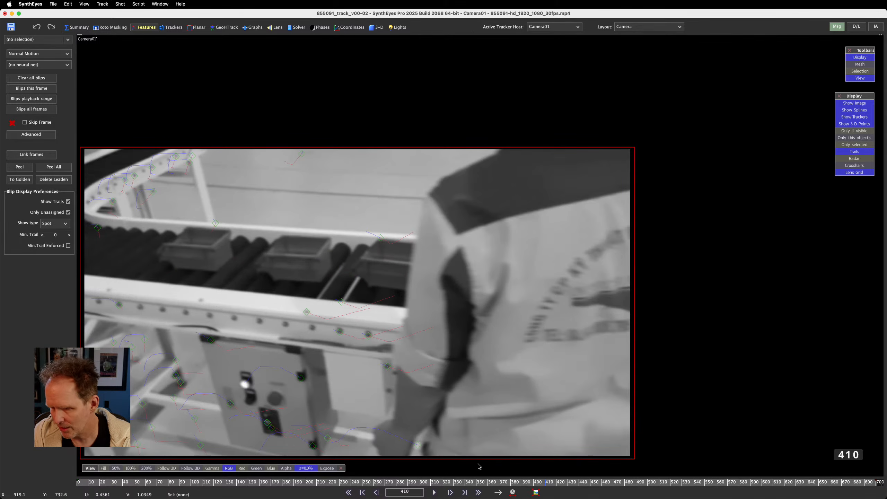
- Delete the trackers on the row of moving bins and the rollers between them at frames 427 and 448
drag(550, 482, 568, 482)
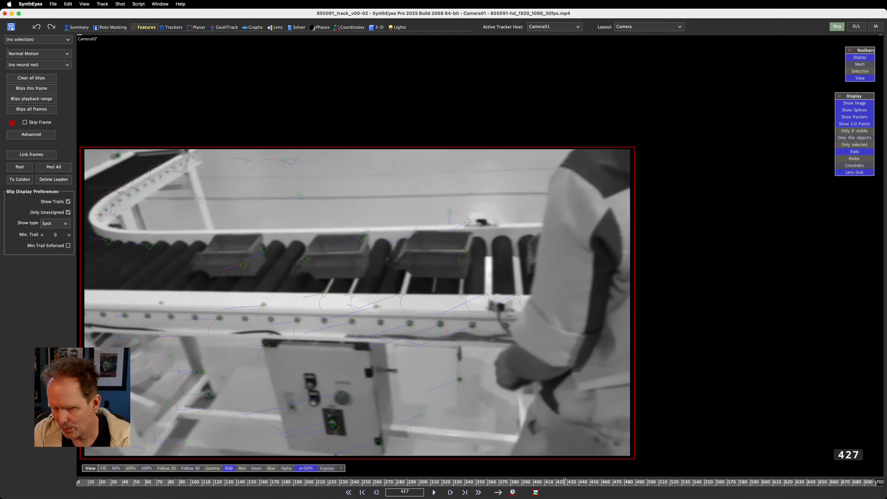
mouse_move(442, 235)
mouse_down()
mouse_move(307, 235)
mouse_move(327, 219)
mouse_up()
mouse_move(483, 272)
mouse_down()
mouse_move(442, 235)
mouse_move(336, 224)
mouse_move(235, 250)
mouse_move(268, 290)
mouse_up()
key(Delete)
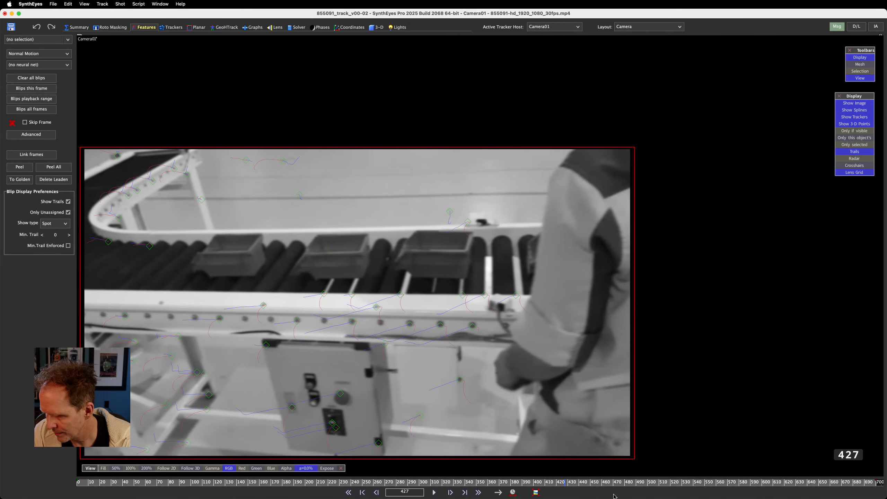
drag(562, 483, 590, 482)
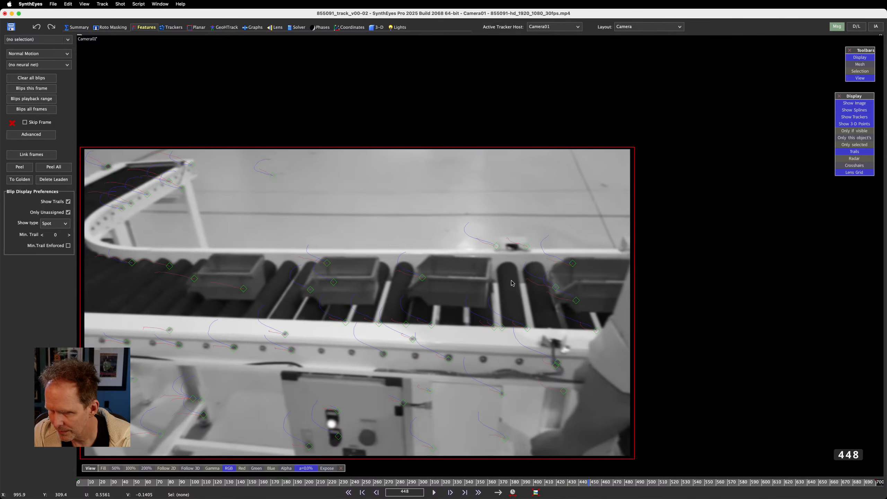
mouse_move(579, 303)
mouse_down()
mouse_move(582, 266)
mouse_move(419, 282)
mouse_move(326, 252)
mouse_move(184, 280)
mouse_move(373, 302)
mouse_up()
key(Delete)
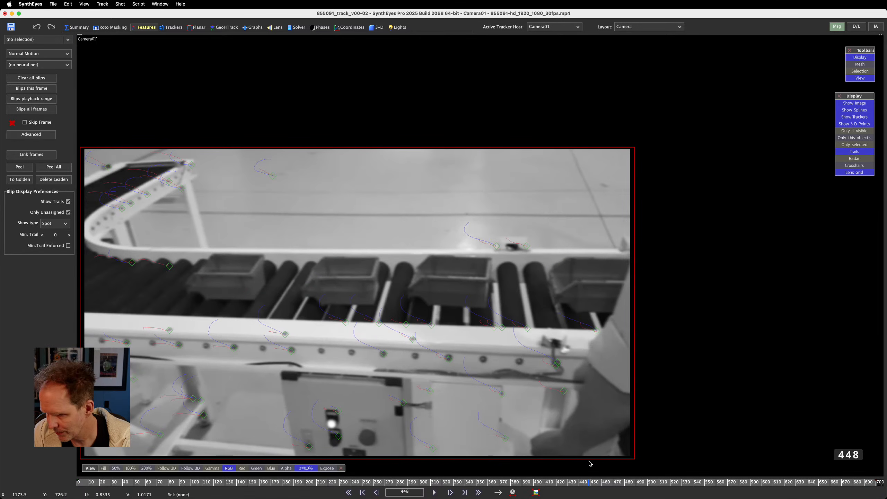
- Lasso and delete the trackers on the moving bins at frames 470 and 509
drag(590, 482, 614, 482)
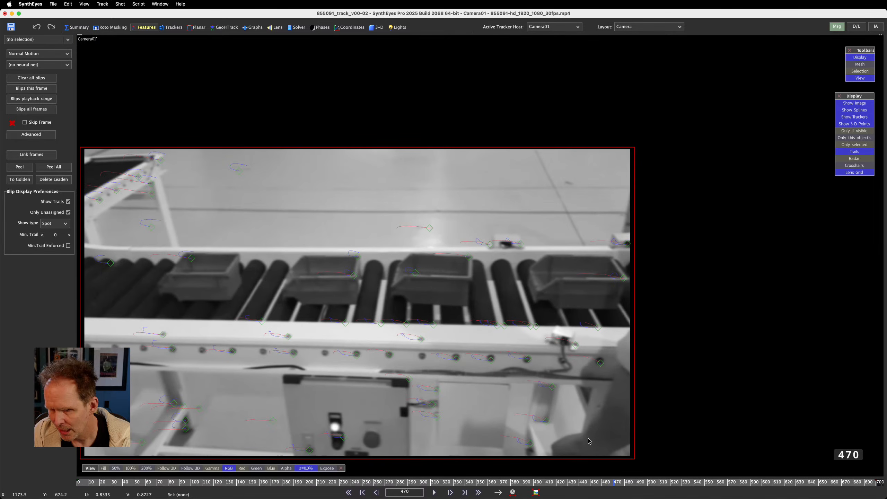
mouse_move(184, 252)
mouse_down()
mouse_move(195, 297)
mouse_move(454, 324)
mouse_move(496, 323)
mouse_move(542, 306)
mouse_up()
click(443, 305)
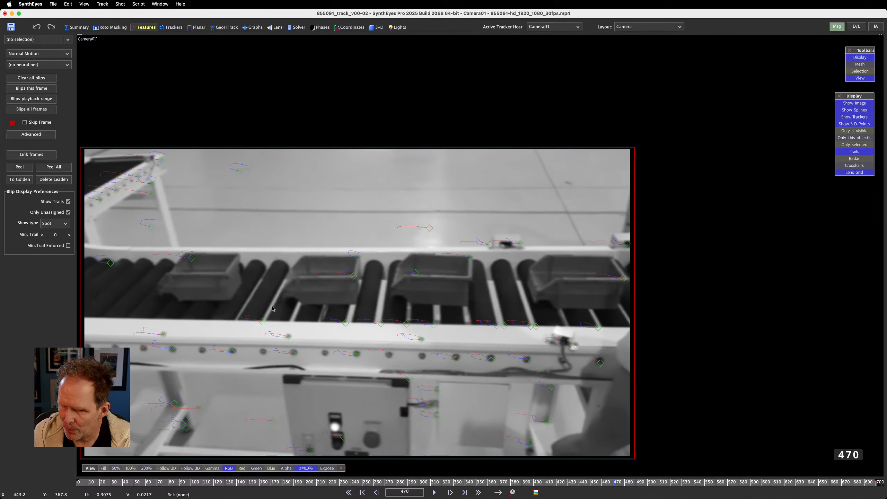
mouse_move(176, 254)
mouse_down()
mouse_move(223, 295)
mouse_move(468, 301)
mouse_move(548, 276)
mouse_move(487, 256)
mouse_up()
key(Delete)
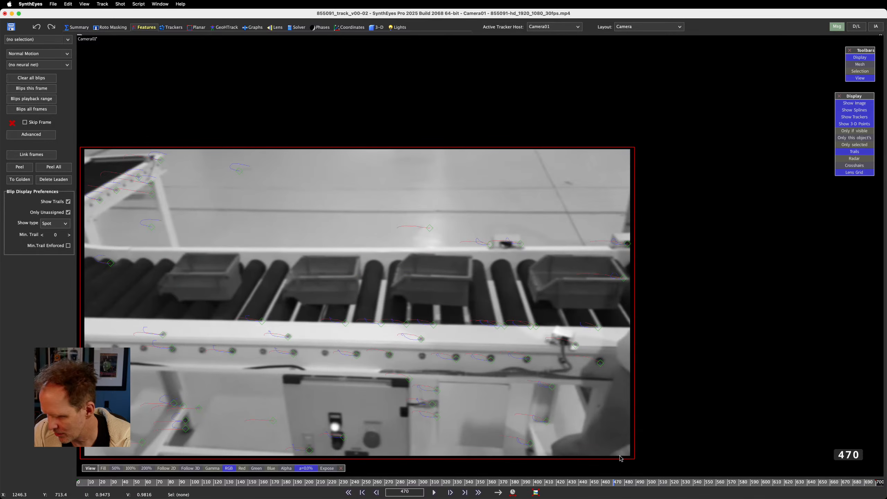
drag(614, 483, 659, 482)
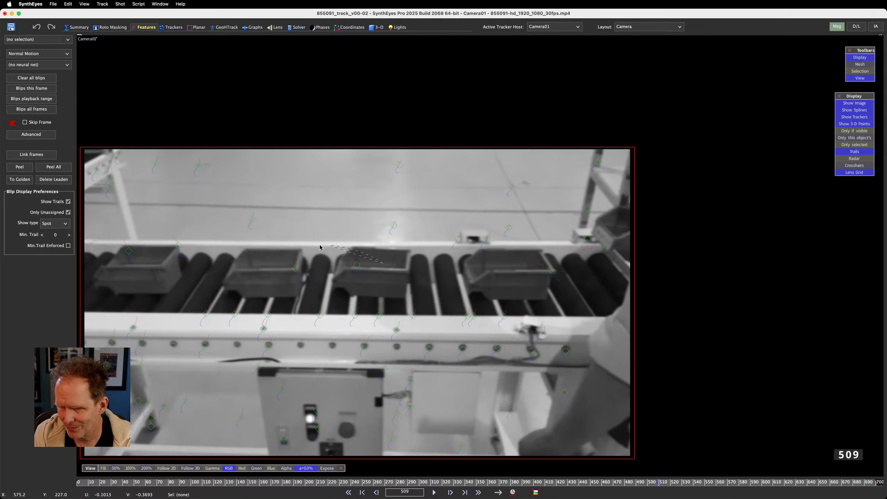
mouse_move(319, 245)
mouse_down()
mouse_move(113, 244)
mouse_move(340, 291)
mouse_move(387, 286)
mouse_up()
key(Delete)
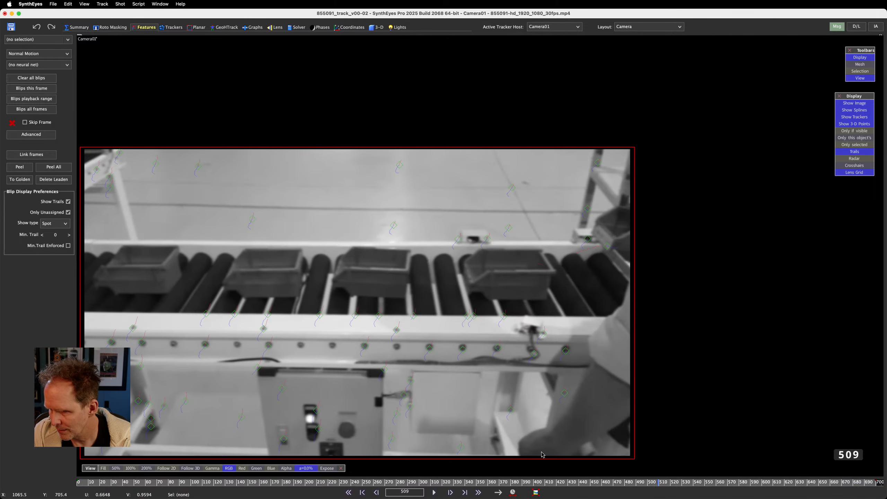
- Delete the trackers on all the bins along the conveyor at frame 567
drag(659, 481, 725, 481)
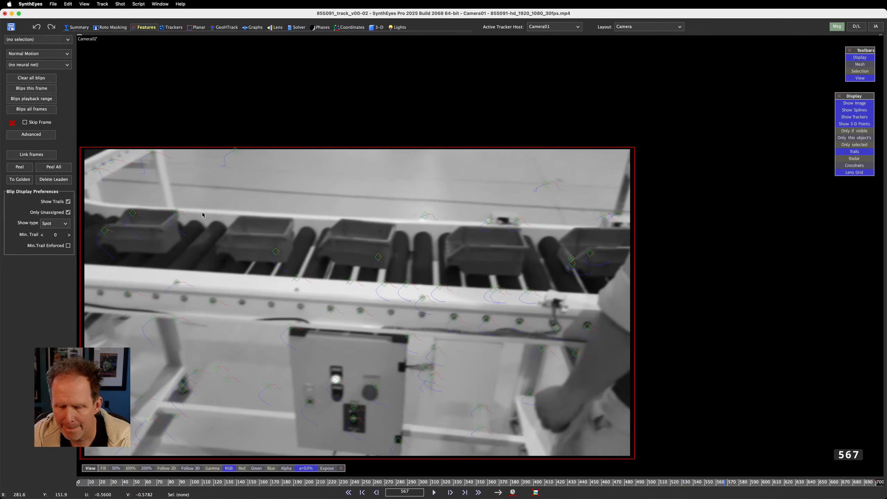
drag(119, 201, 101, 245)
mouse_move(334, 261)
mouse_down()
mouse_move(592, 279)
mouse_move(607, 246)
mouse_up()
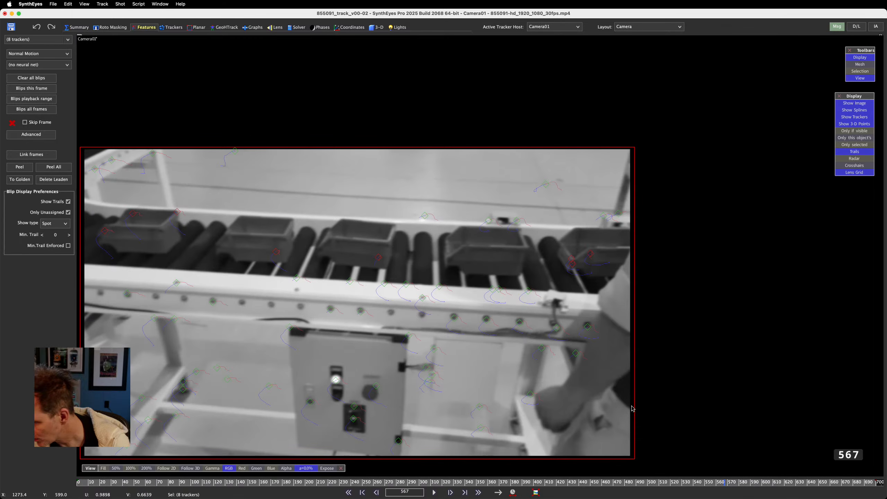
key(Delete)
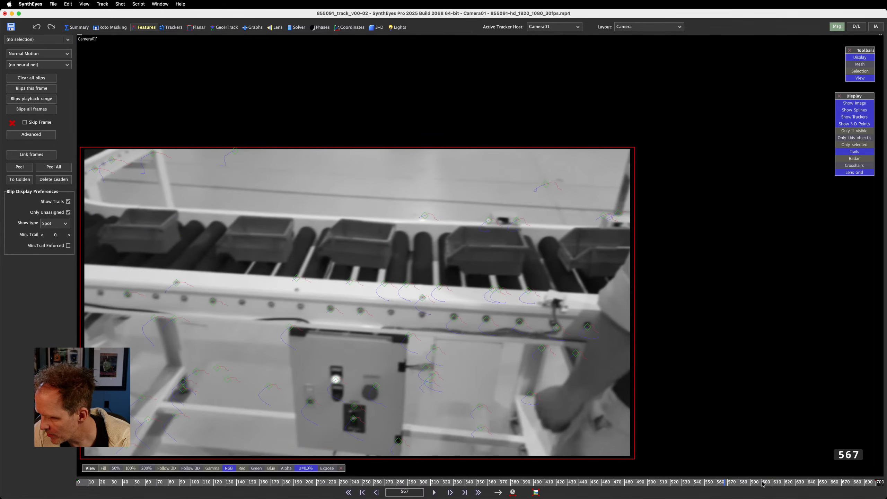
- Check frame 599, and delete the trackers on the bins and rollers at frames 644 and 677
drag(724, 484, 761, 484)
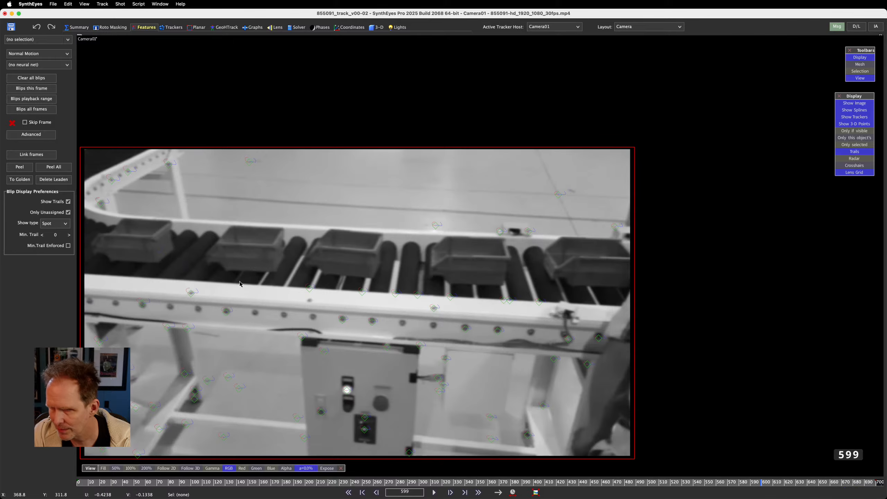
middle_drag(445, 195, 510, 138)
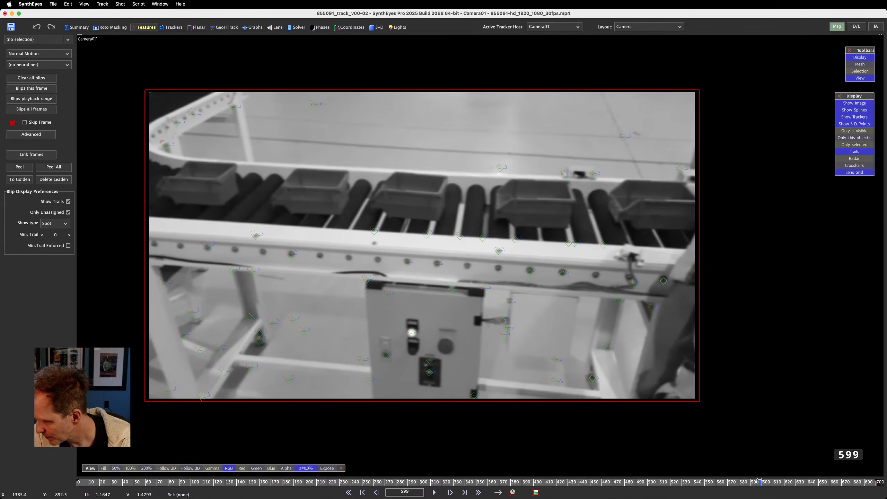
drag(761, 484, 812, 484)
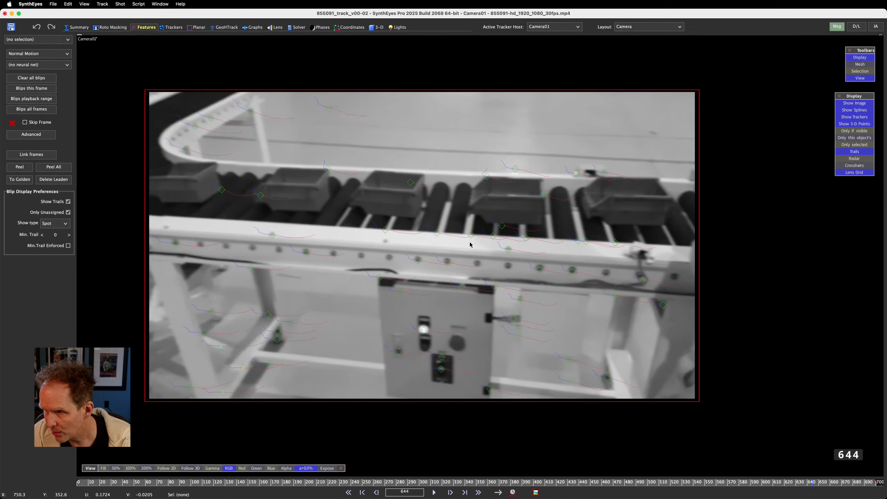
mouse_move(477, 173)
mouse_down()
mouse_move(314, 164)
mouse_move(218, 189)
mouse_move(456, 212)
mouse_up()
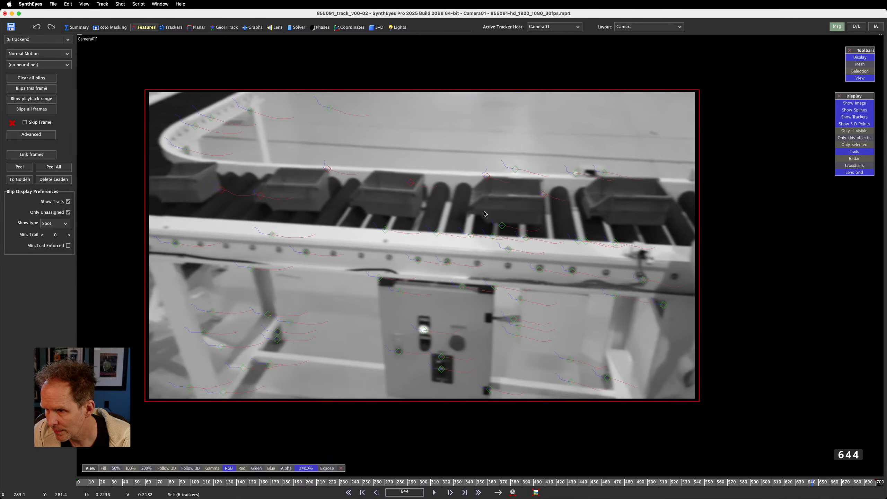
key(Delete)
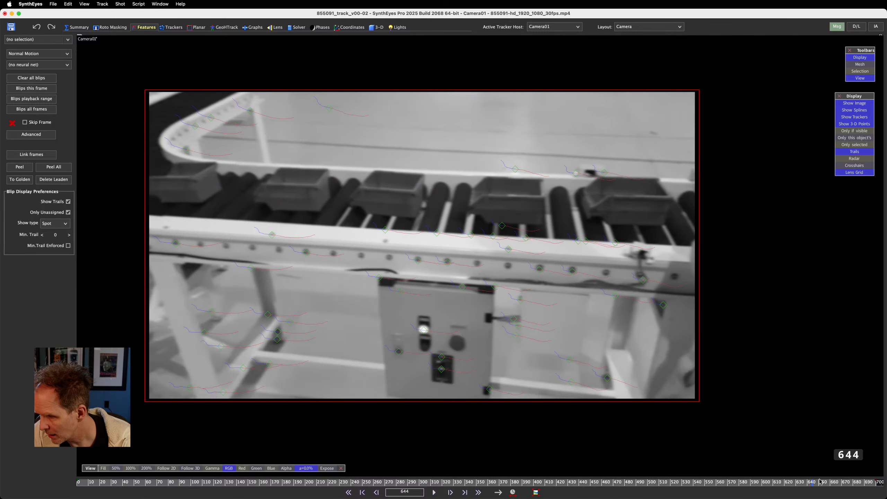
drag(814, 484, 849, 484)
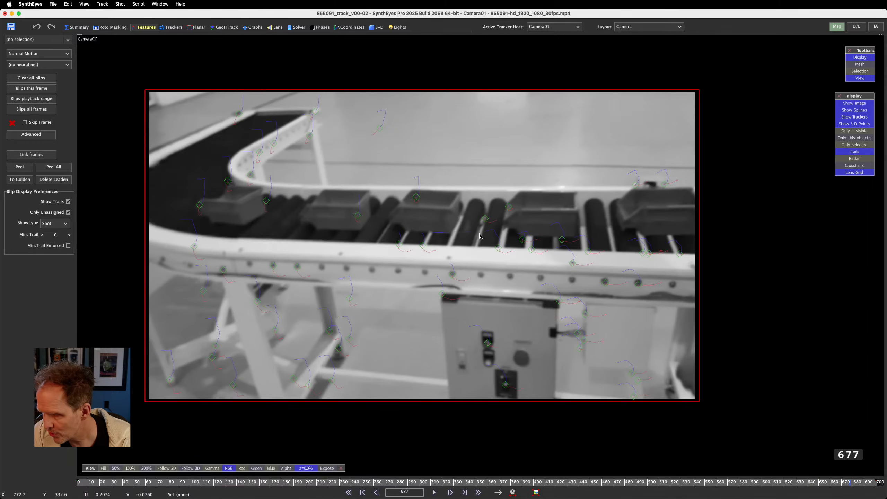
mouse_move(505, 221)
mouse_down()
mouse_move(517, 202)
mouse_move(359, 196)
mouse_move(183, 204)
mouse_move(210, 230)
mouse_up()
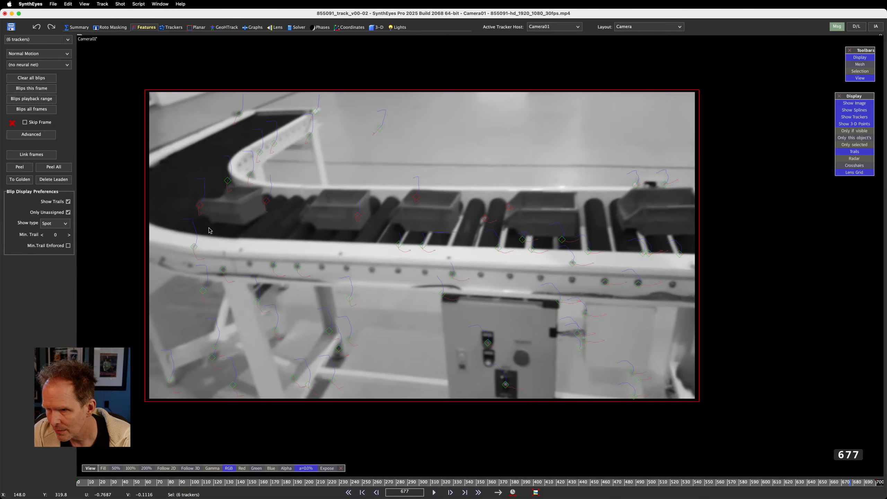
key(Delete)
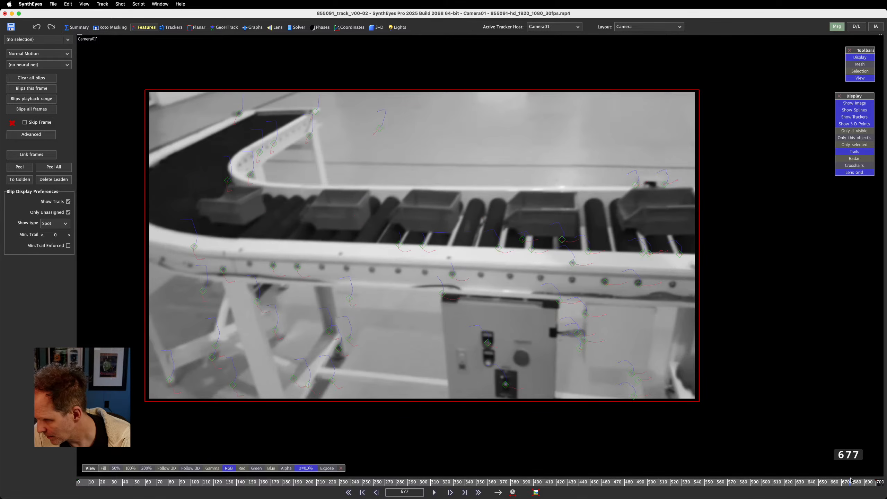
- Delete the trackers on the moving bins and rollers at frame 693
drag(850, 480, 872, 481)
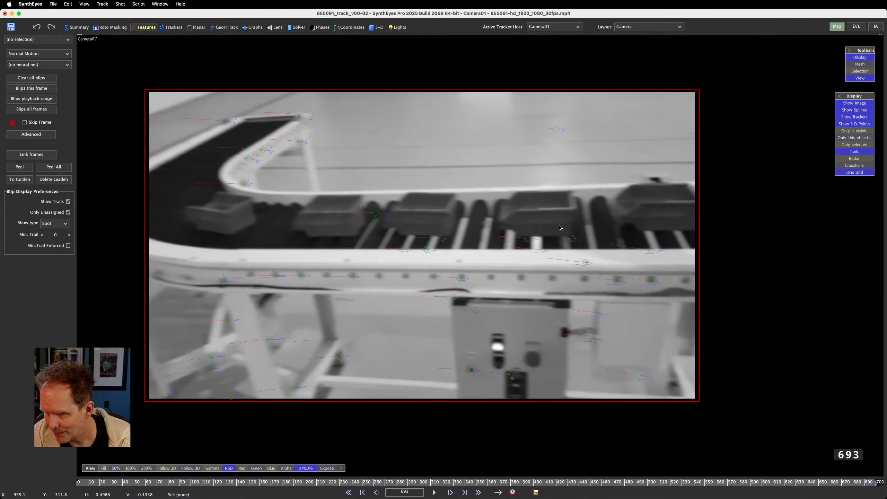
click(530, 243)
key(Delete)
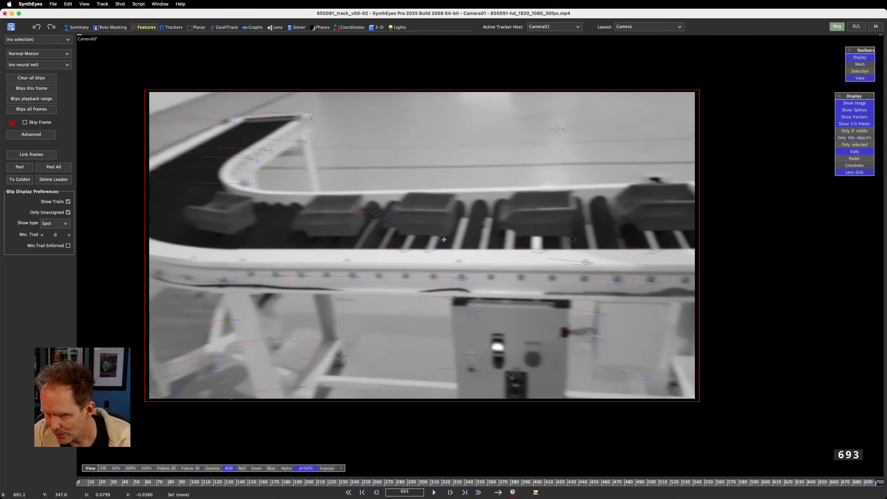
click(442, 239)
key(Delete)
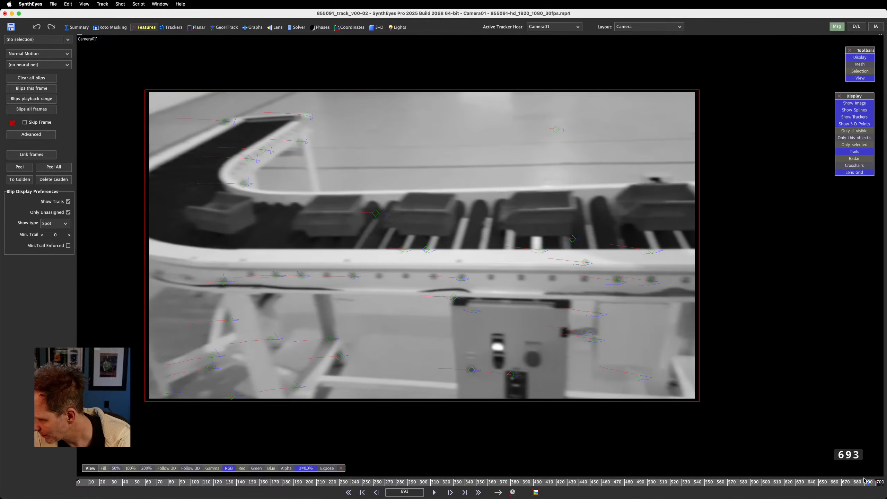
mouse_move(866, 481)
mouse_down()
mouse_move(876, 482)
mouse_move(854, 486)
mouse_move(872, 484)
mouse_up()
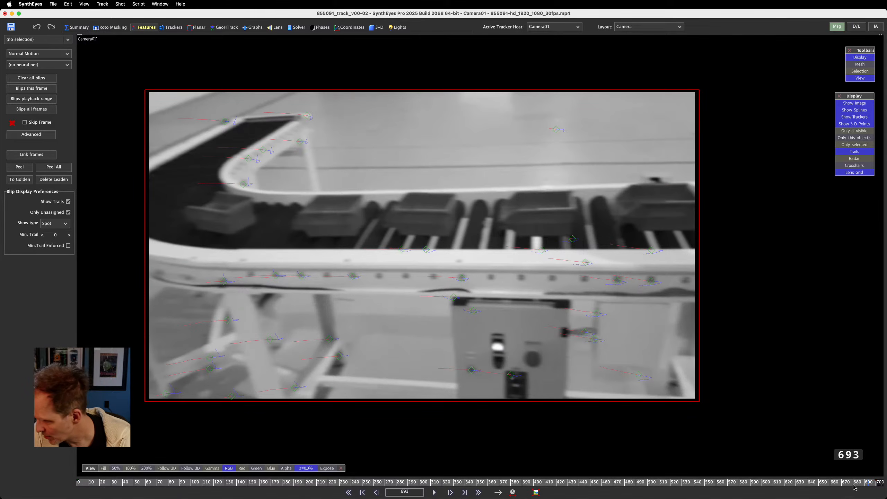
- Return to frame 0 and set the advanced feature control's camera view type to Big
drag(866, 485, 798, 484)
scroll(502, 241, down, 3)
scroll(533, 321, up, 1)
scroll(533, 321, up, 1)
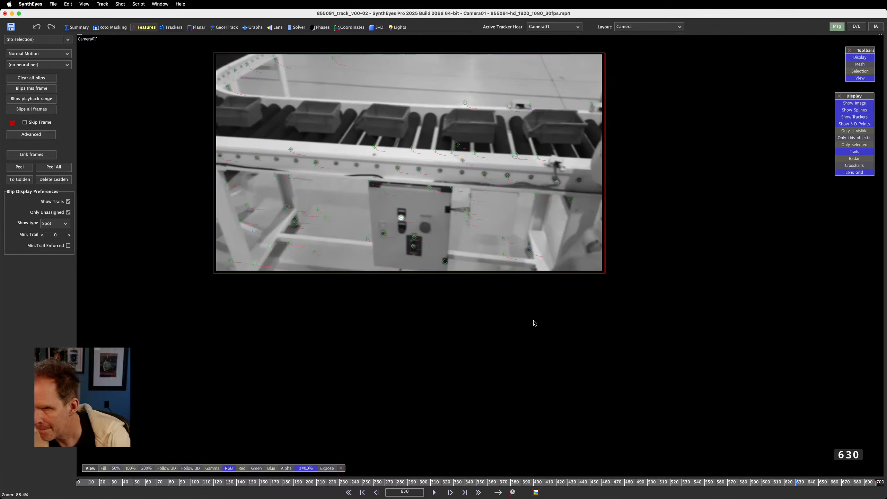
scroll(532, 321, down, 1)
drag(800, 484, 24, 426)
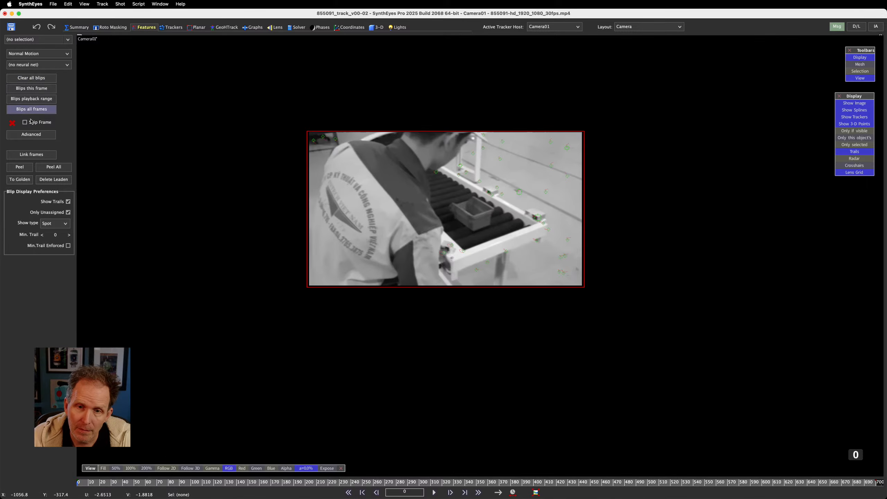
click(32, 134)
click(157, 73)
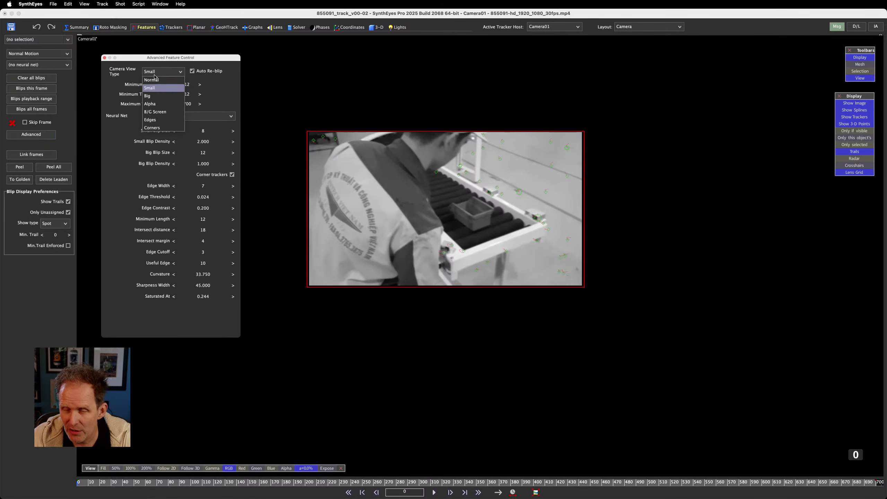
click(154, 99)
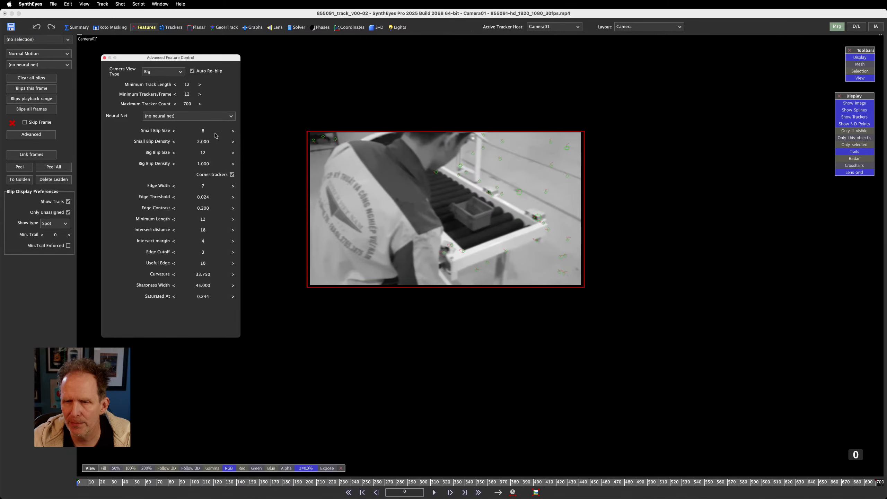
- Set the small blip size to 16 and the big blip size to 20 in the advanced feature settings
double_click(202, 131)
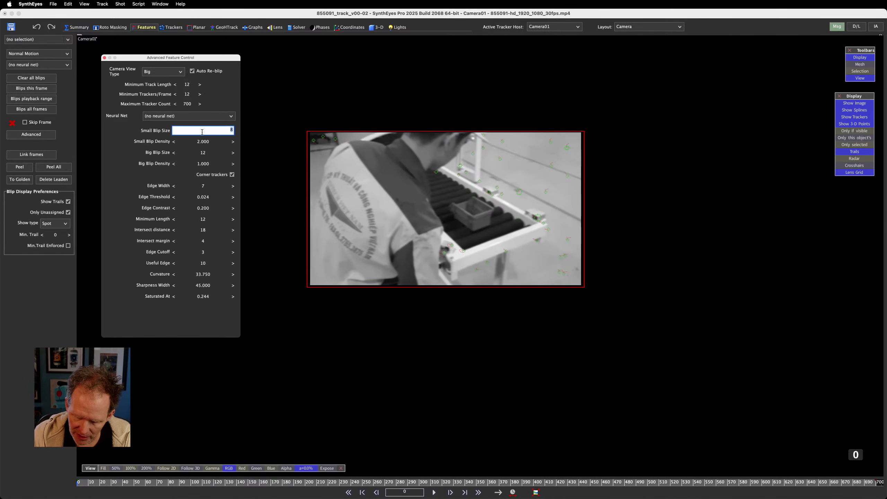
key(Tab)
key(Tab)
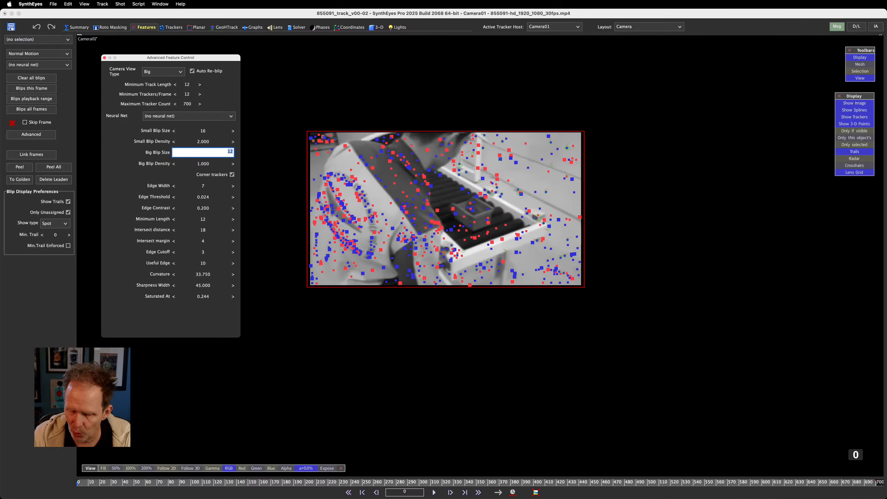
text(20)
key(Return)
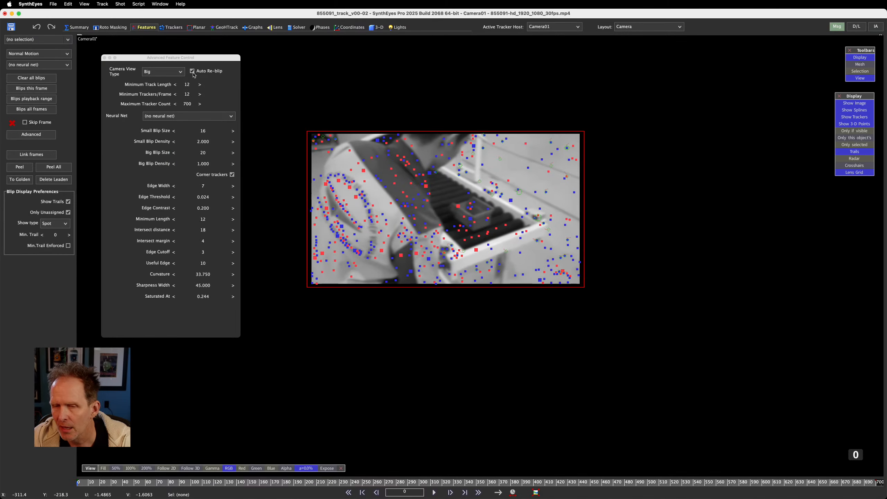
drag(131, 58, 141, 143)
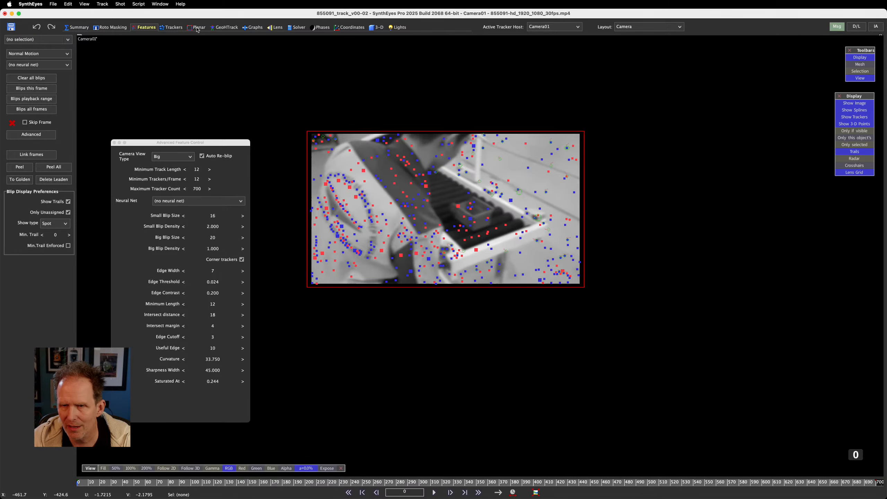
- Draw a rectangular garbage roto mask over the row of bins at frame 700 and fit its corners to the conveyor
click(111, 27)
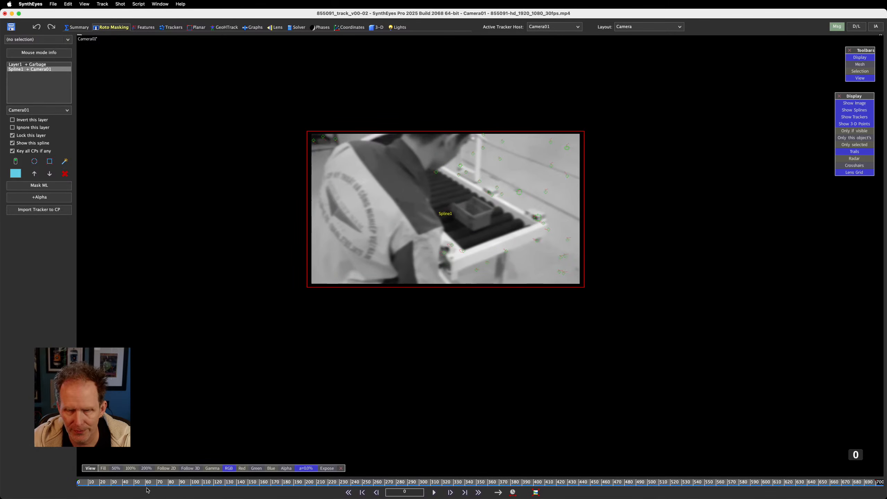
drag(119, 482, 78, 493)
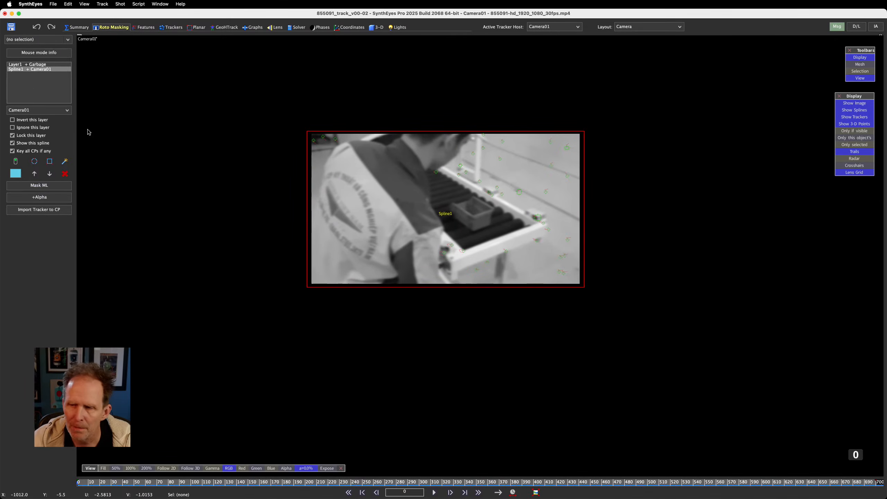
drag(353, 483, 880, 492)
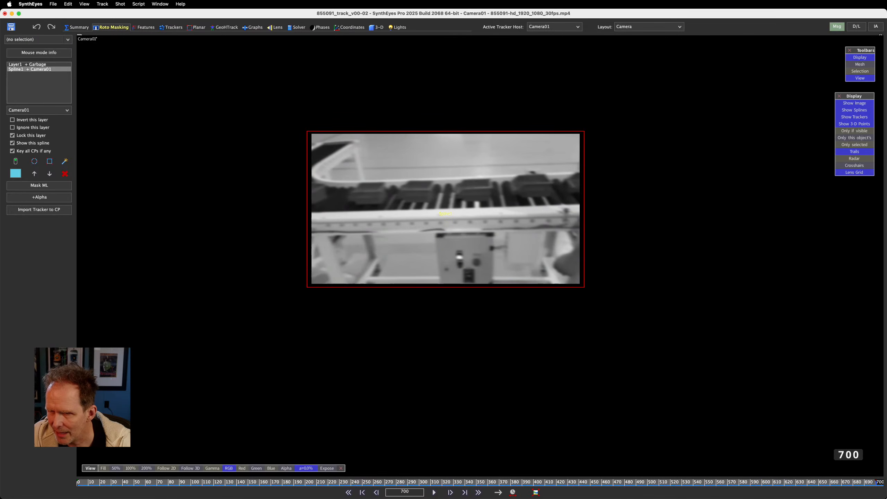
click(50, 161)
drag(298, 175, 596, 169)
drag(298, 202, 299, 210)
drag(298, 178, 298, 181)
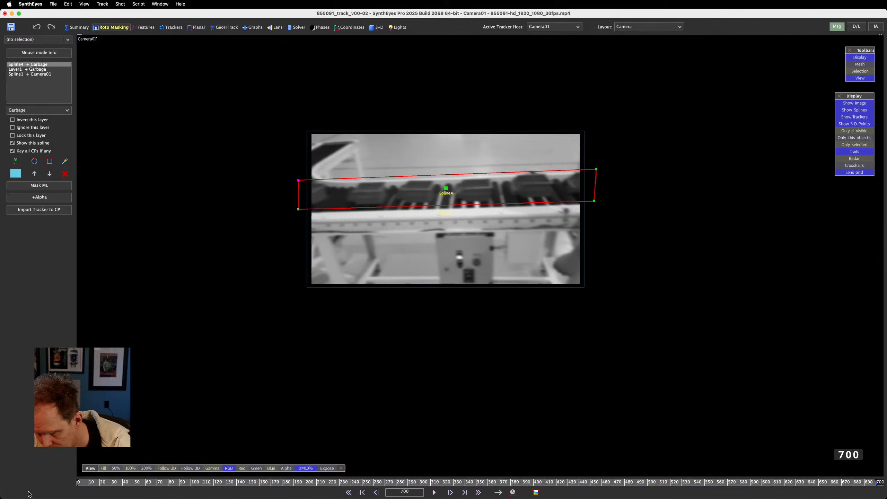
- Reposition the garbage mask at frame 592 and reshape its four corners around the tilted row of bins and rollers
drag(81, 484, 756, 498)
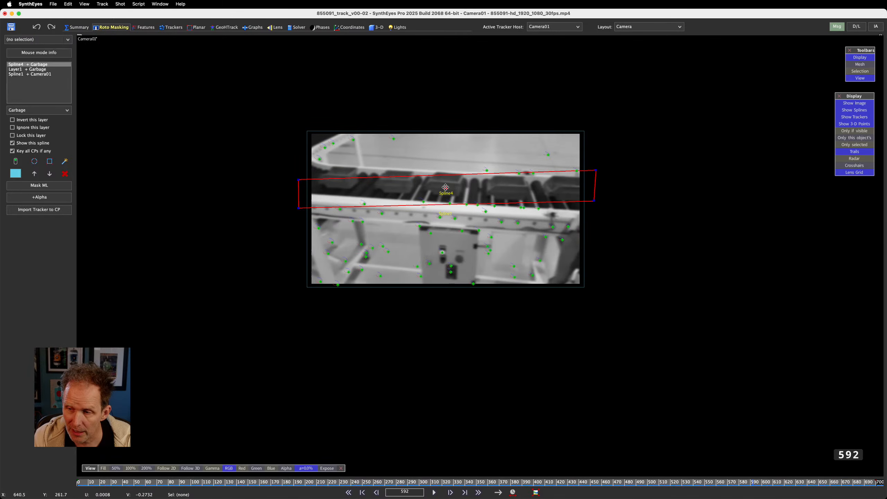
drag(446, 187, 444, 186)
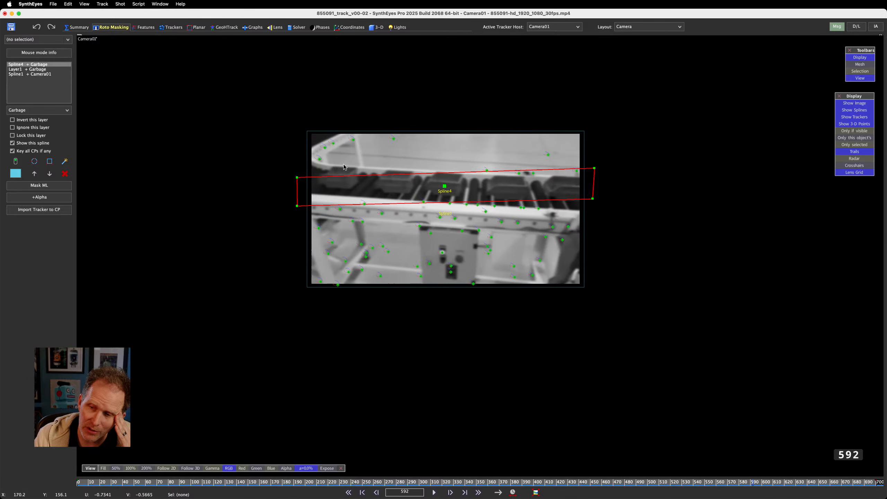
drag(298, 175, 325, 159)
drag(298, 205, 304, 189)
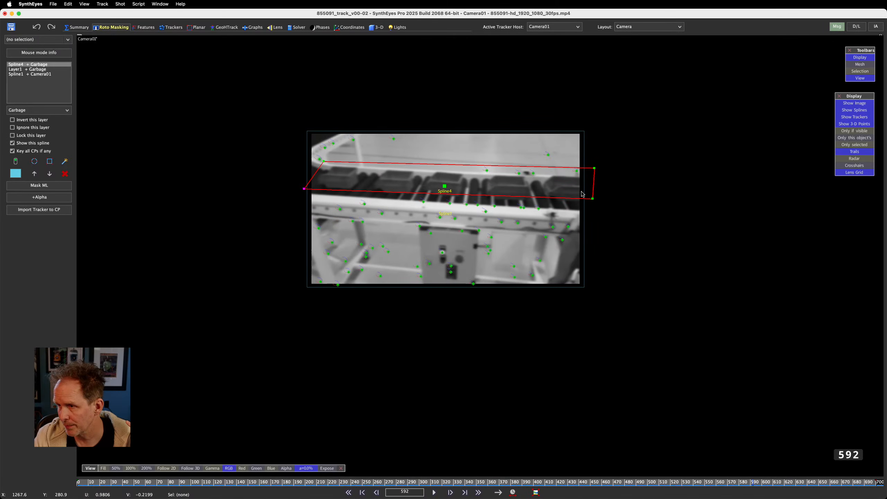
drag(592, 198, 591, 206)
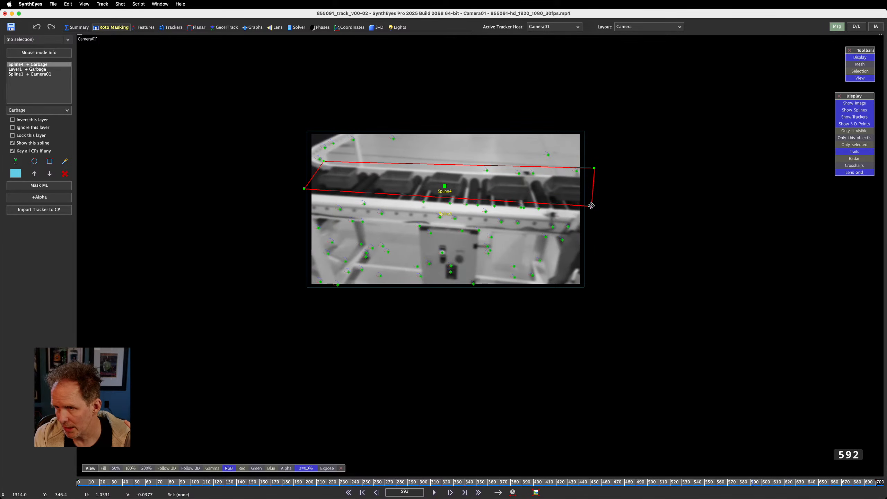
drag(595, 168, 595, 174)
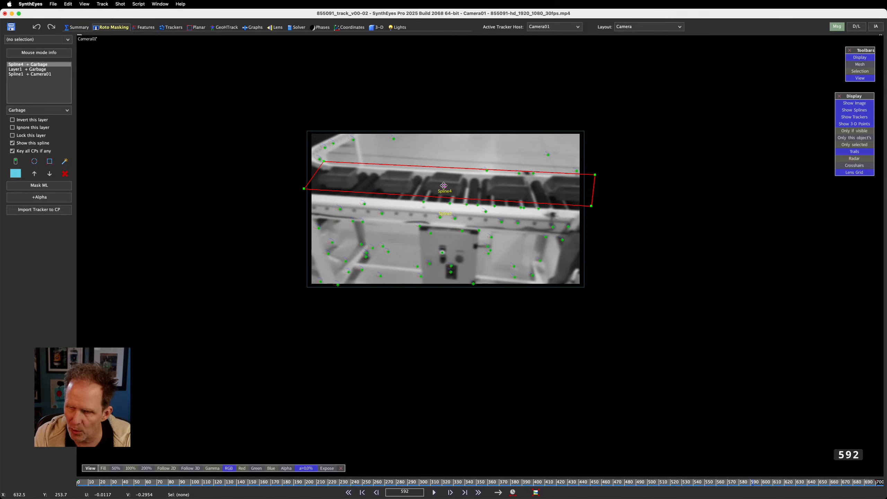
drag(443, 185, 444, 184)
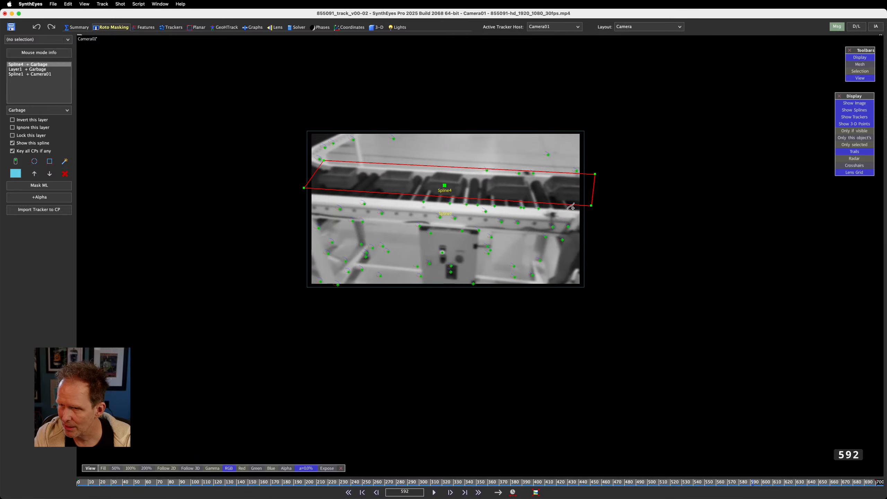
click(570, 205)
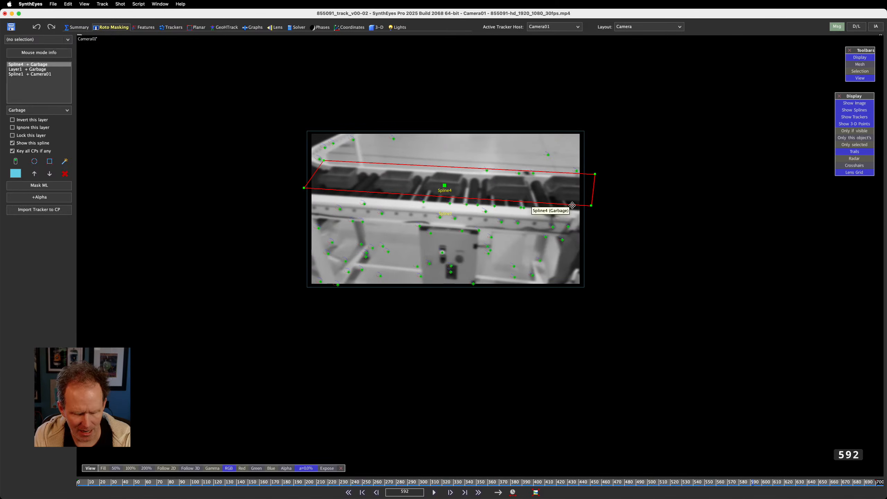
drag(572, 206, 571, 205)
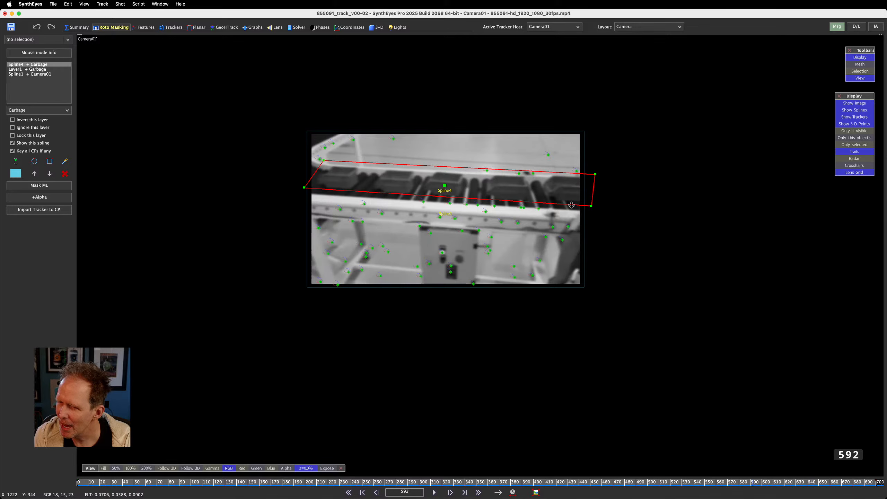
- Advance to frame 600 and adjust the garbage mask's rotation and scale over the row of bins
scroll(574, 204, up, 1)
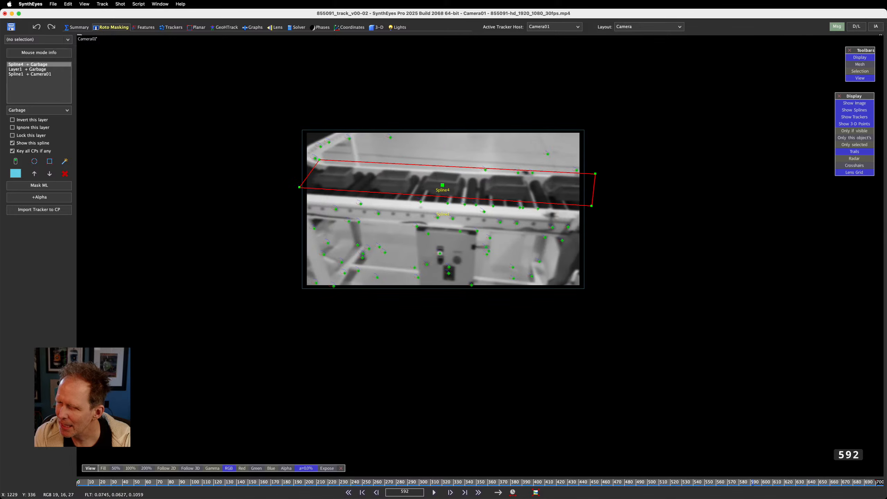
scroll(571, 206, up, 5)
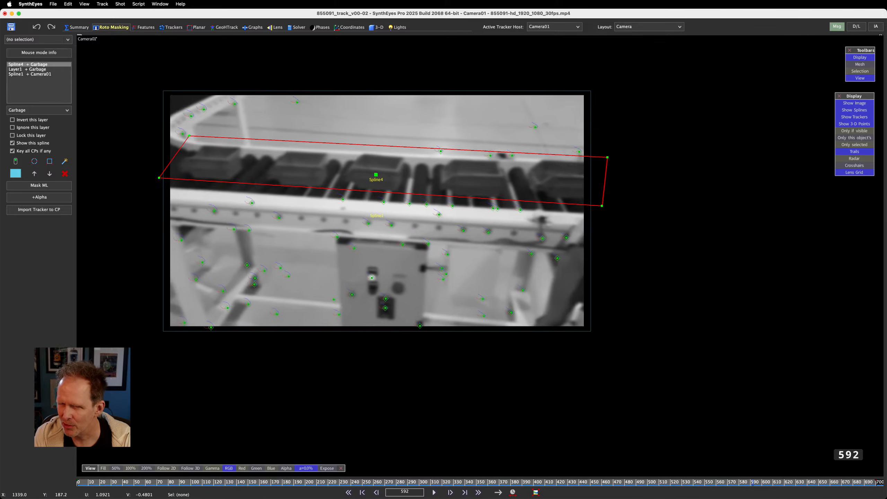
key(d)
key(d)
key(d)
key(d)
key(d)
key(d)
key(d)
key(d)
middle_drag(453, 246, 496, 281)
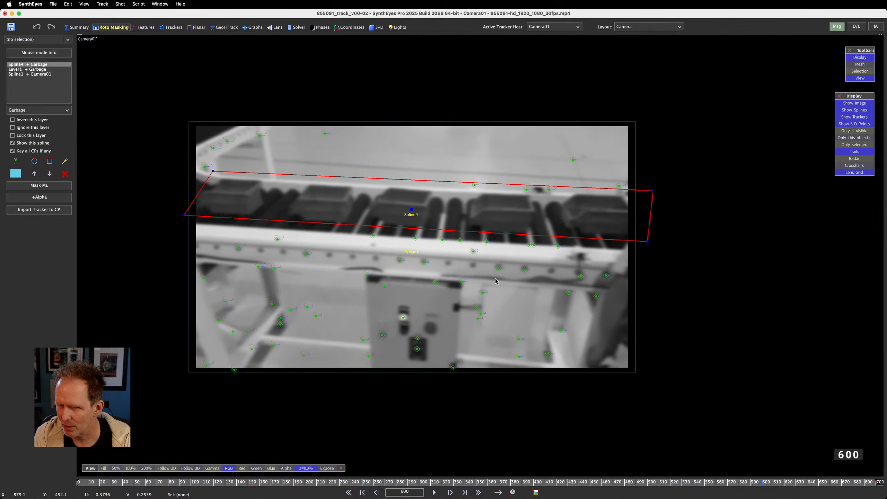
scroll(499, 285, up, 2)
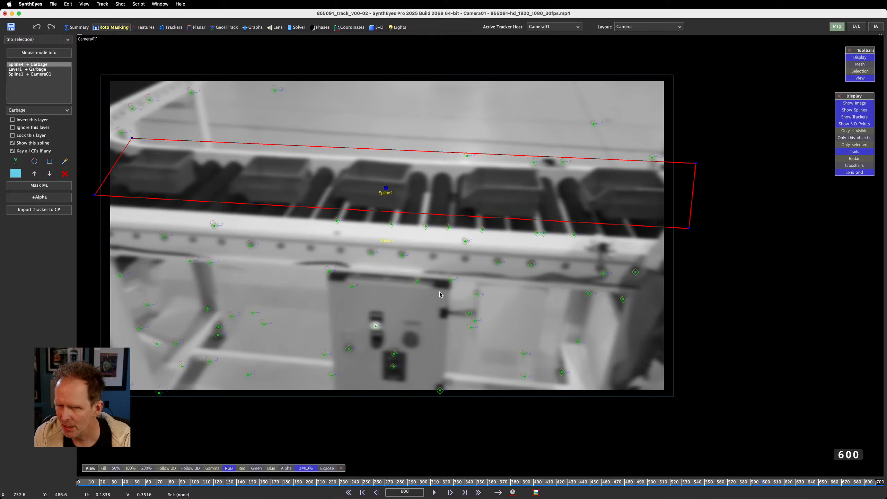
middle_drag(440, 295, 469, 292)
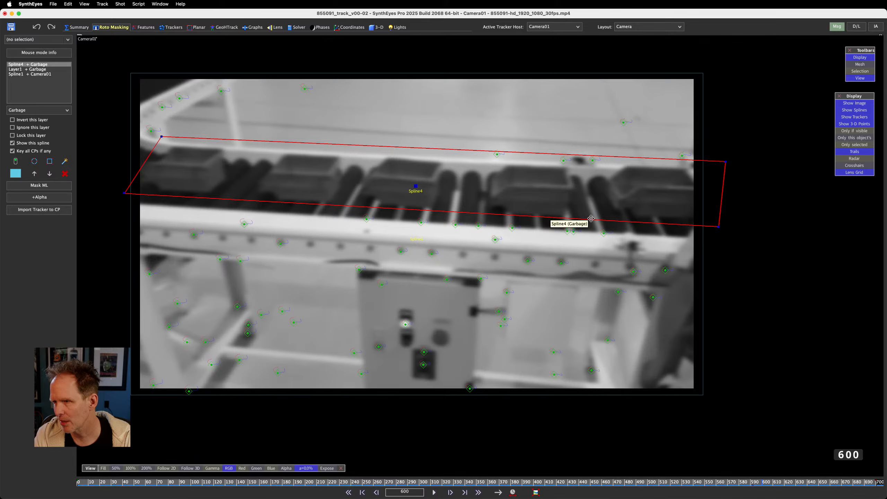
drag(591, 218, 593, 222)
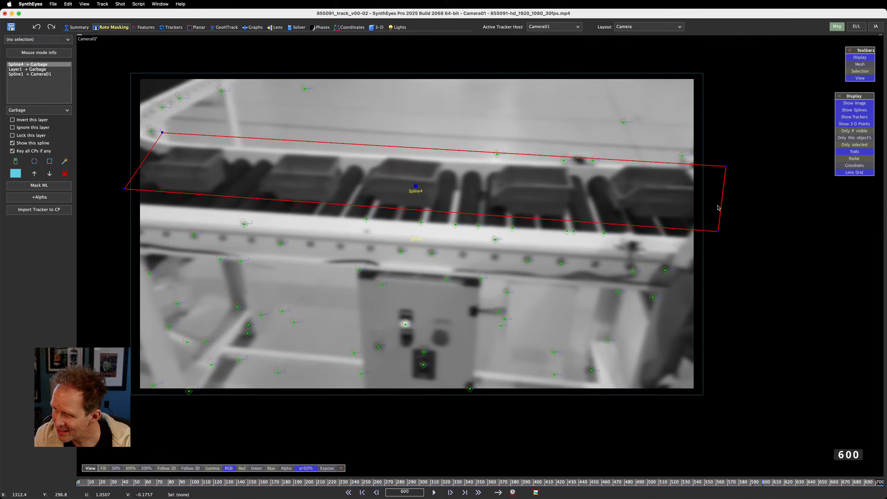
drag(719, 207, 698, 214)
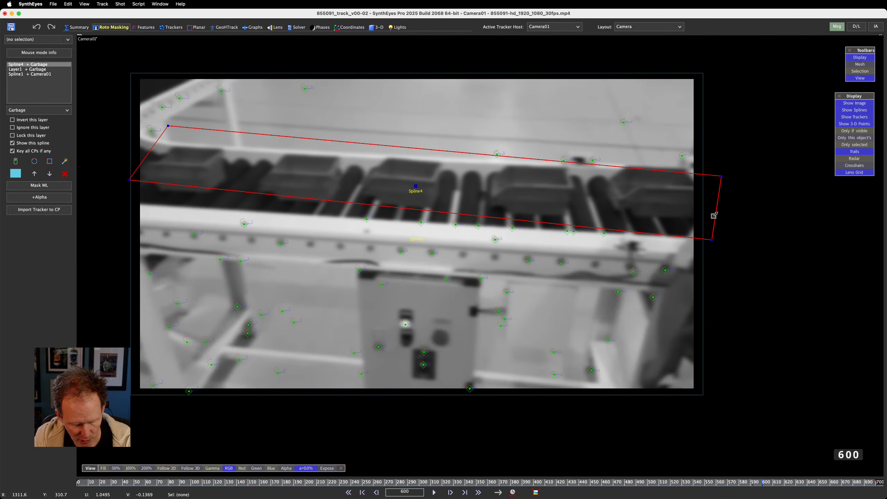
mouse_move(714, 216)
mouse_down()
mouse_move(716, 182)
mouse_move(727, 229)
mouse_move(778, 201)
mouse_move(716, 200)
mouse_move(727, 205)
mouse_up()
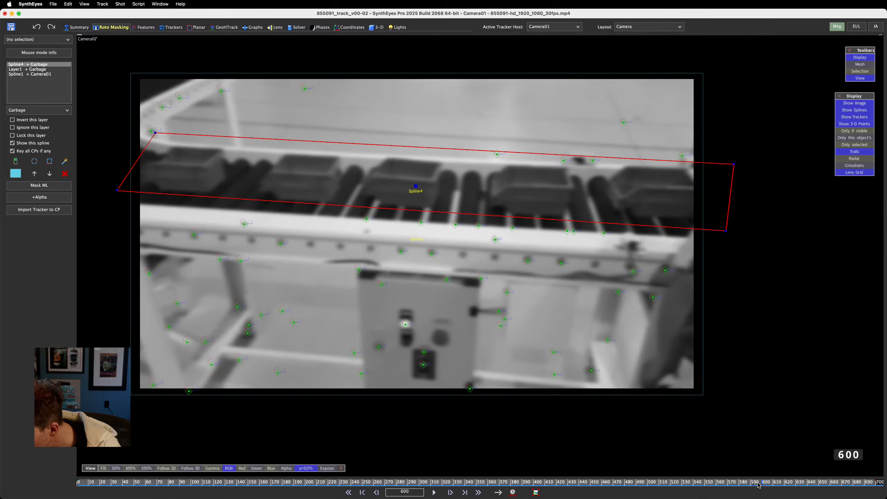
- Go back to frame 556 and delete the stray tracker on the middle bin inside the garbage mask
mouse_move(761, 482)
mouse_down()
mouse_move(748, 483)
mouse_move(772, 486)
mouse_move(750, 494)
mouse_up()
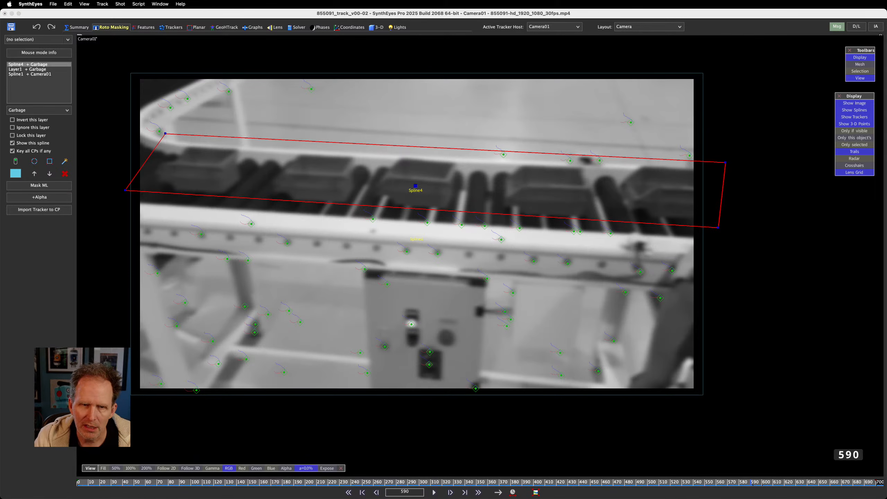
click(222, 143)
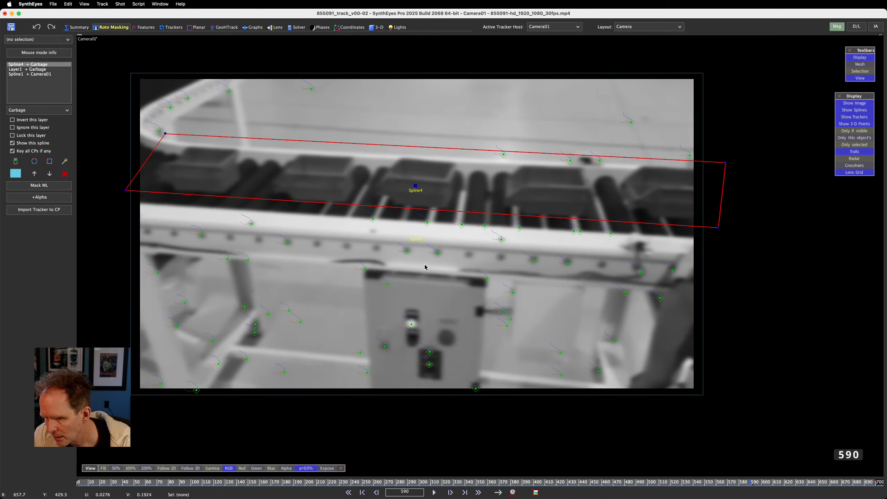
key(Right)
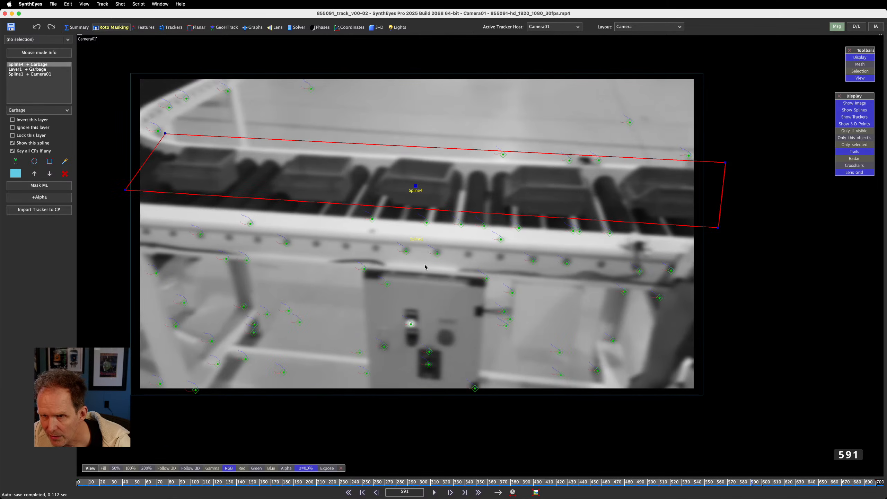
key(Left)
key(Left)
key(Left)
key(Left)
key(Left)
key(Left)
key(Left)
key(Left)
key(Left)
key(Left)
key(Left)
key(Left)
key(Left)
key(Left)
key(Left)
key(Left)
key(Left)
key(Left)
key(Left)
key(Left)
key(Left)
key(Left)
key(Left)
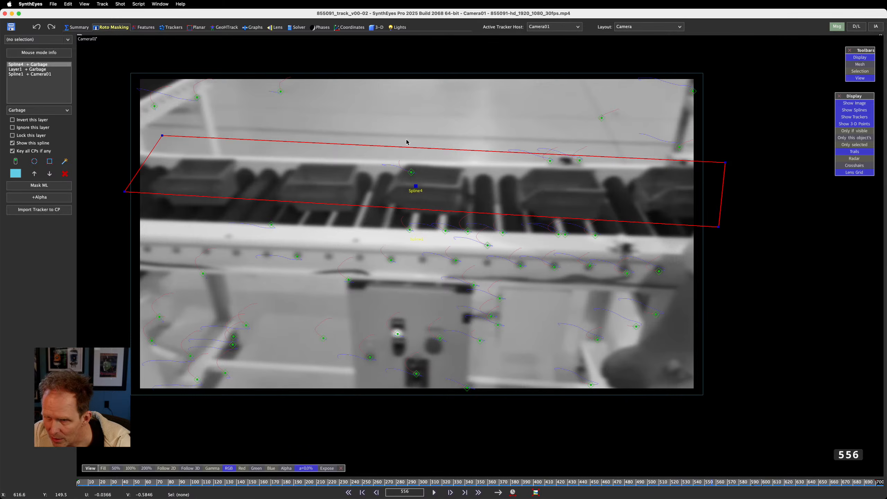
click(411, 172)
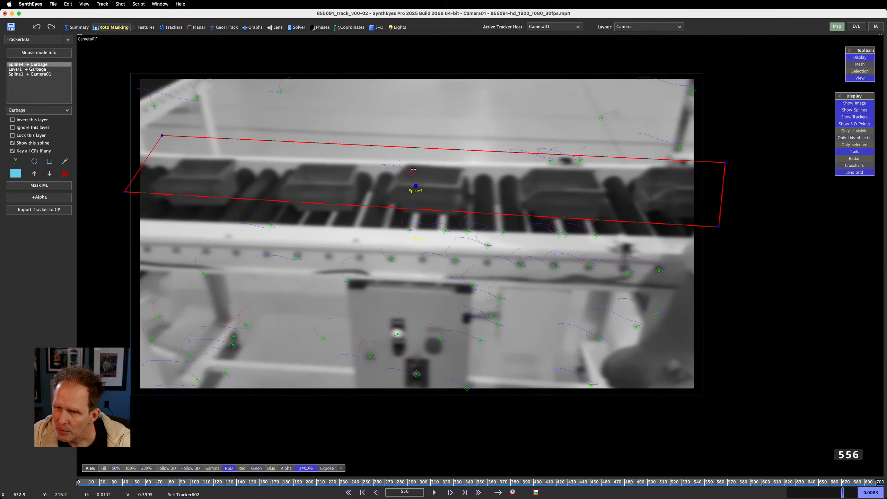
click(455, 225)
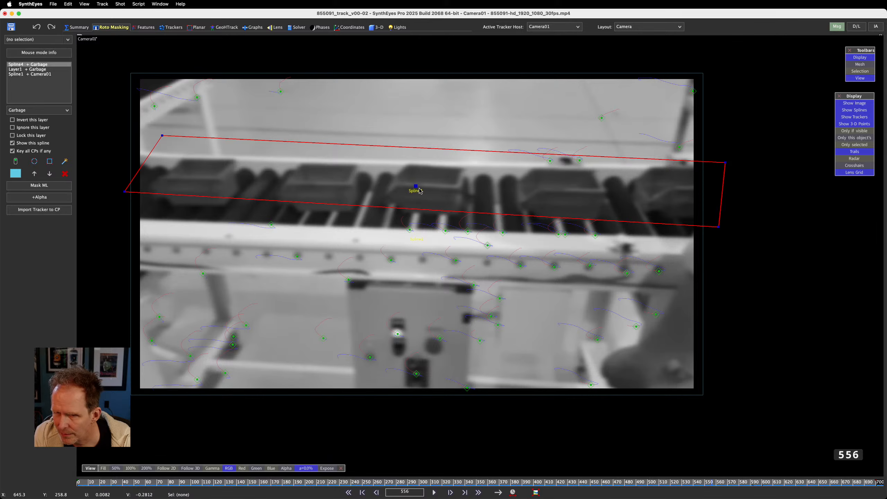
- Move and rotate the garbage mask at frames 556 and 534 to follow the row of bins
drag(415, 187, 415, 195)
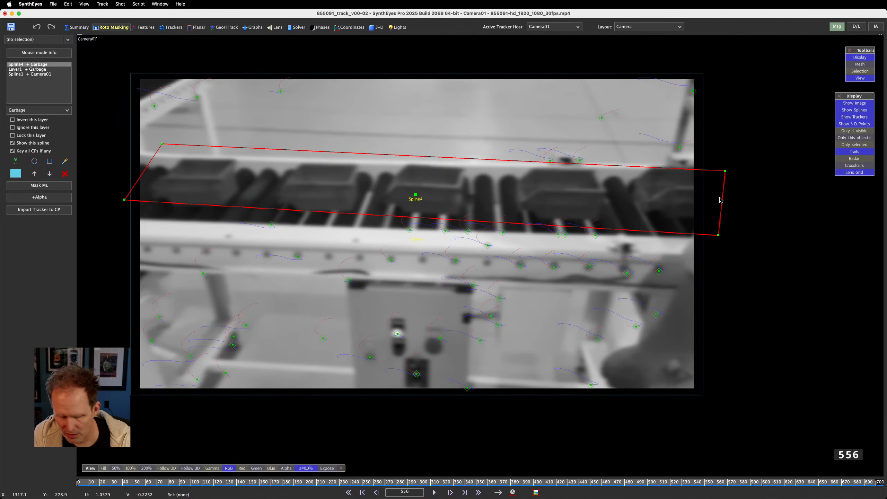
drag(721, 200, 721, 192)
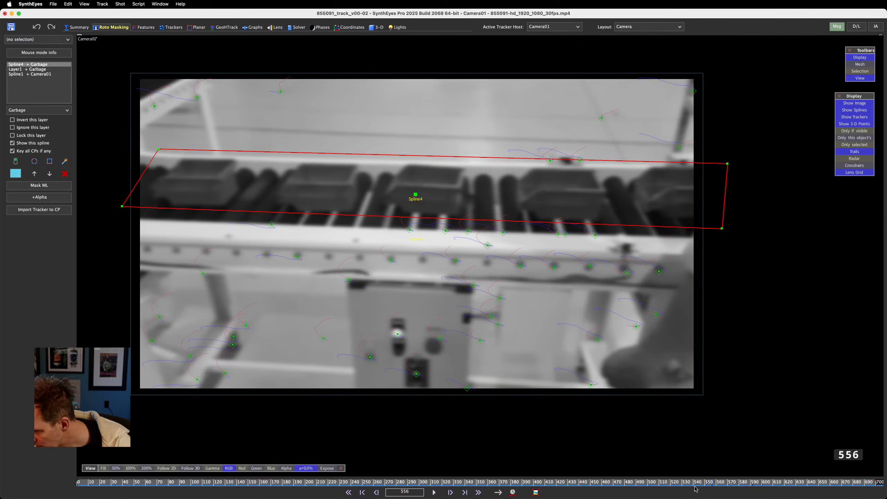
drag(713, 484, 691, 485)
drag(416, 194, 395, 191)
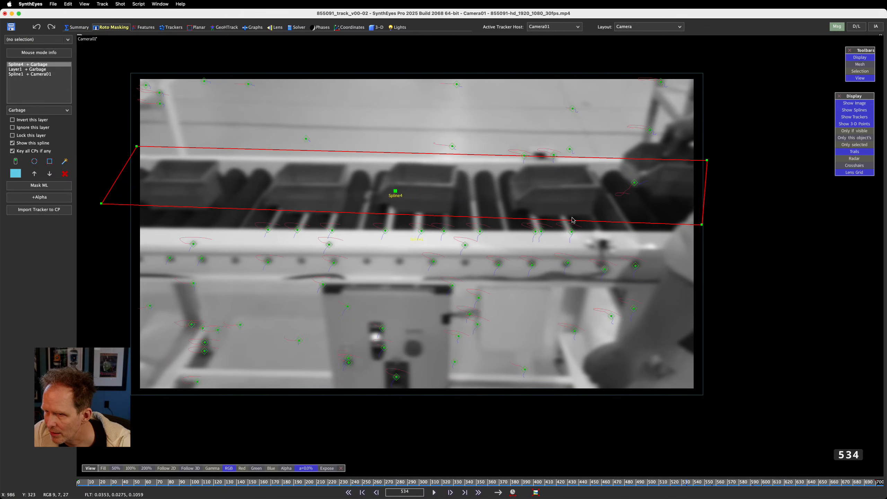
drag(569, 222, 572, 220)
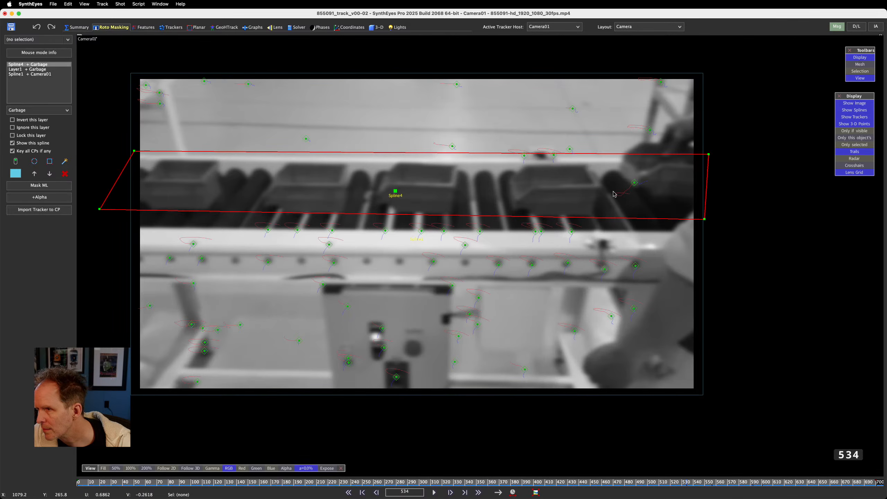
- Delete the tracker on the bin beside the worker's hand at frame 534
click(633, 184)
key(Delete)
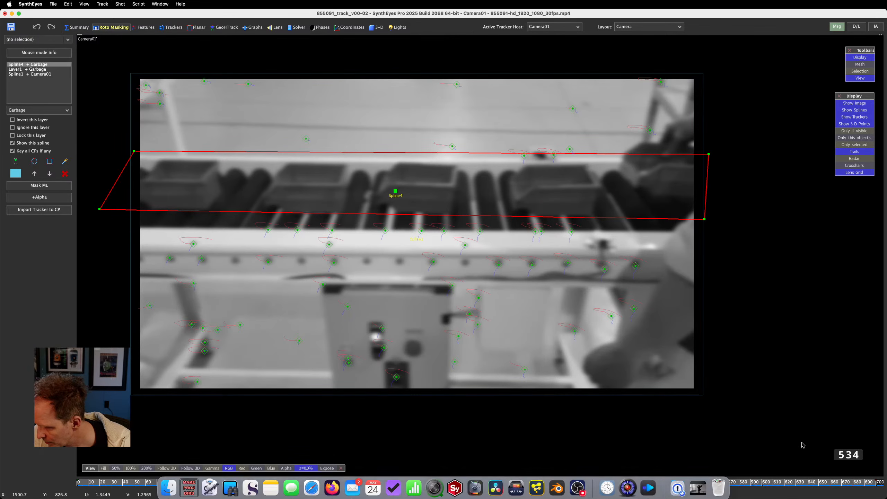
- Delete the Spline4 garbage mask and return to frame 0
drag(789, 487, 129, 471)
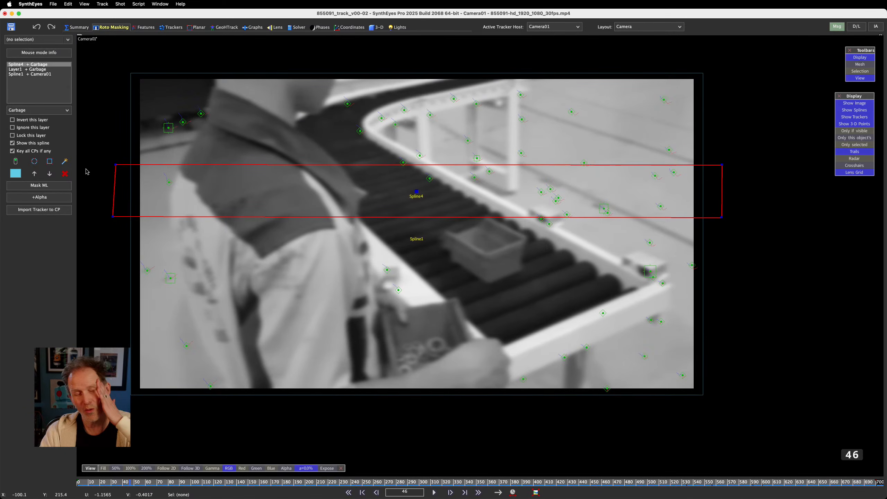
click(64, 174)
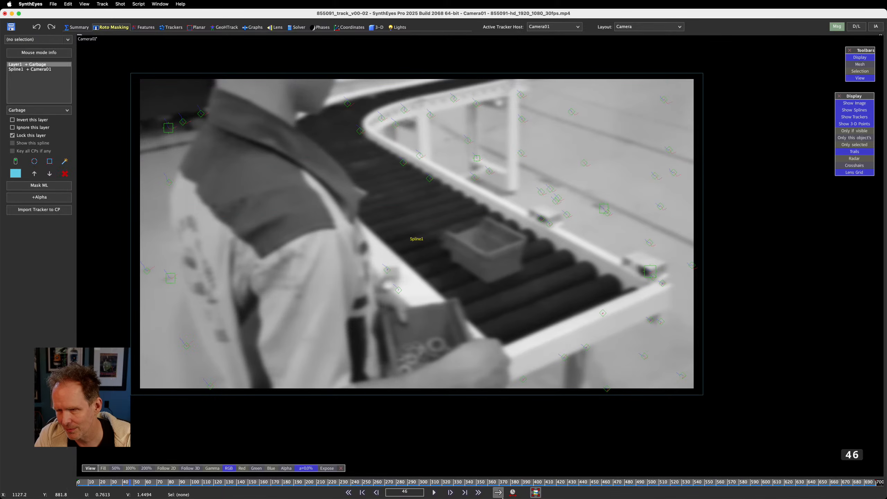
click(103, 482)
mouse_move(107, 482)
mouse_down()
mouse_move(198, 482)
mouse_move(122, 482)
mouse_move(194, 494)
mouse_move(608, 497)
mouse_move(4, 498)
mouse_up()
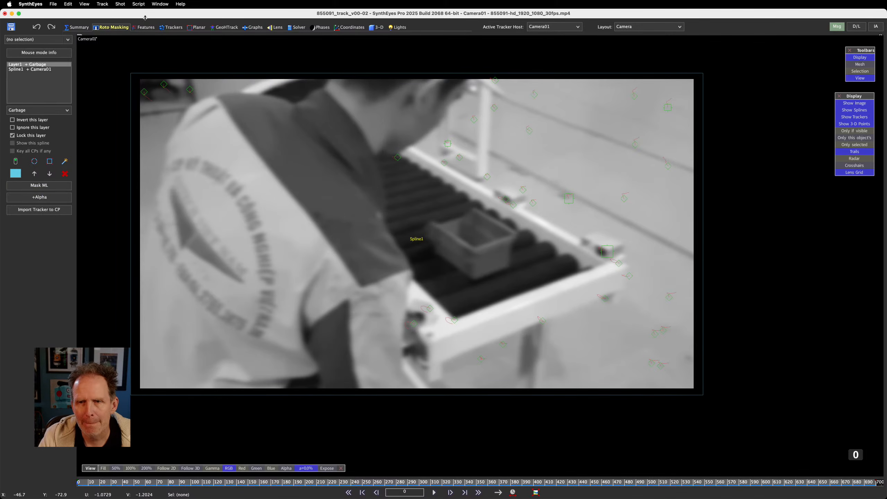
- Show the advanced feature settings, generate blips for all frames and peel all of them into trackers
click(148, 28)
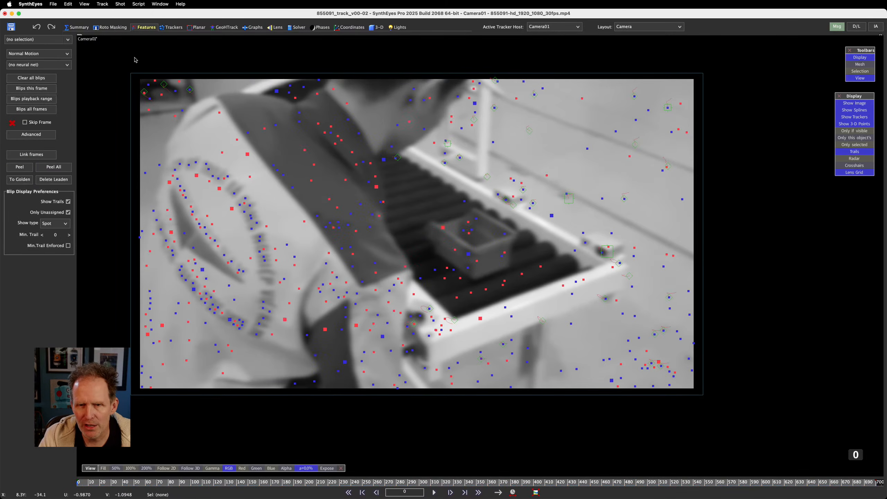
click(49, 134)
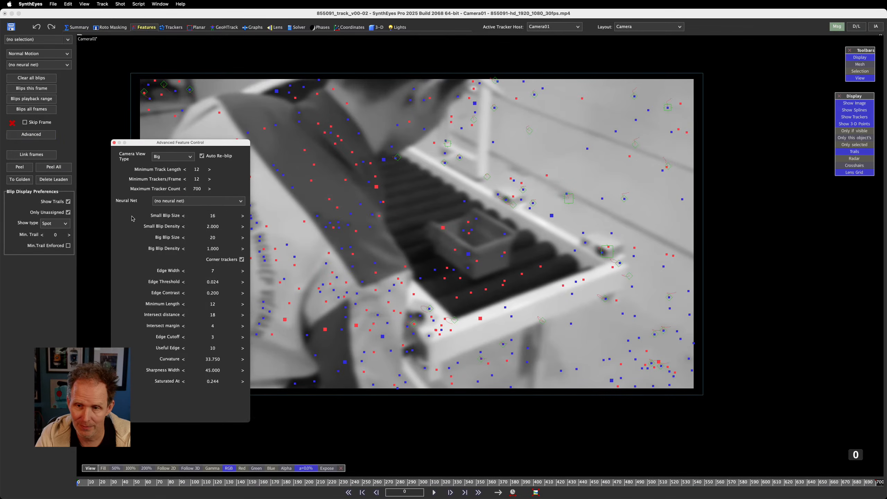
click(39, 110)
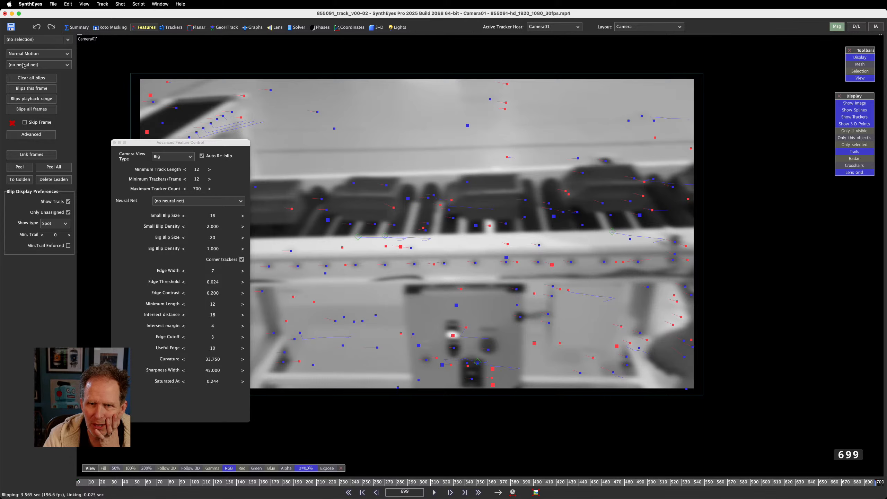
click(61, 168)
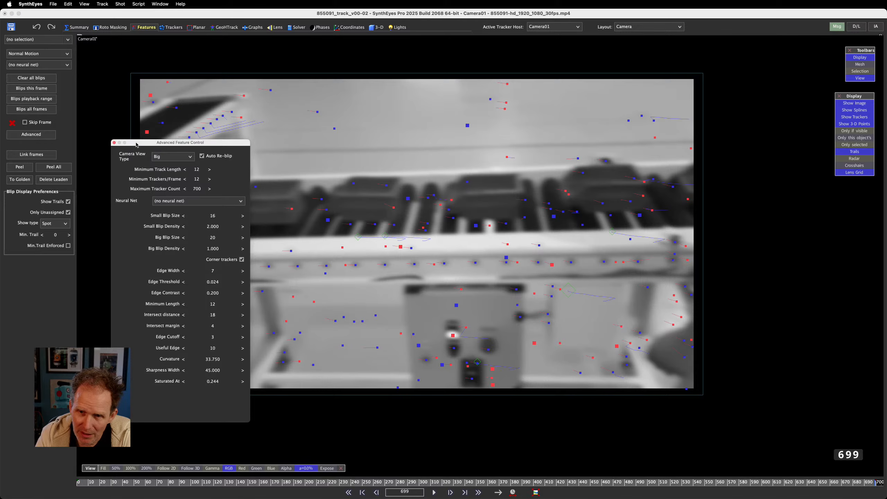
- Go to frame 681, clear all remaining blips and close the advanced feature settings
drag(125, 144, 38, 171)
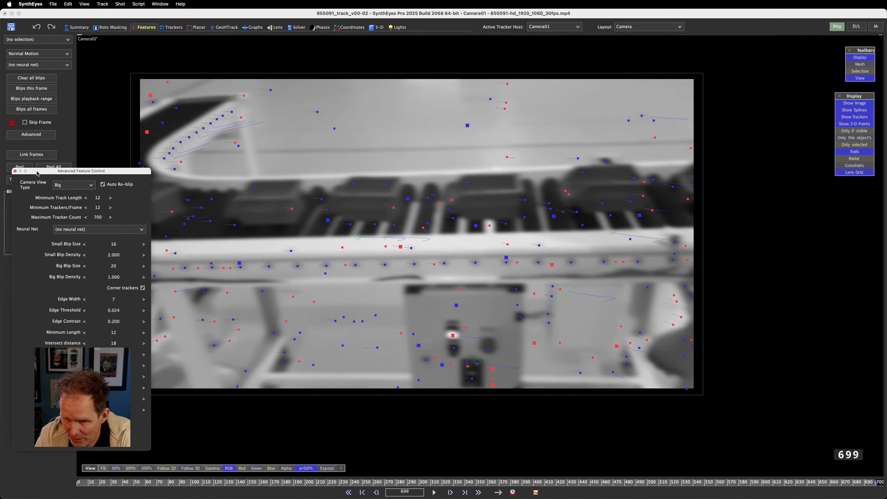
drag(875, 482, 854, 483)
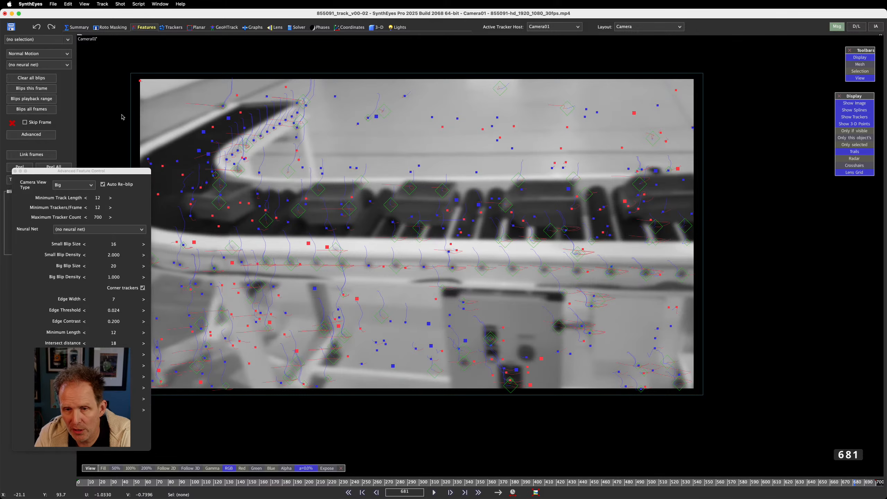
click(38, 81)
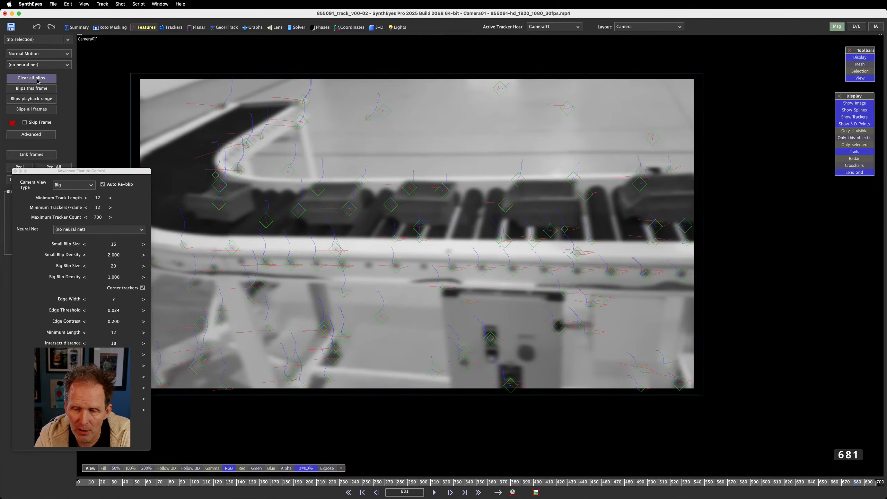
click(15, 170)
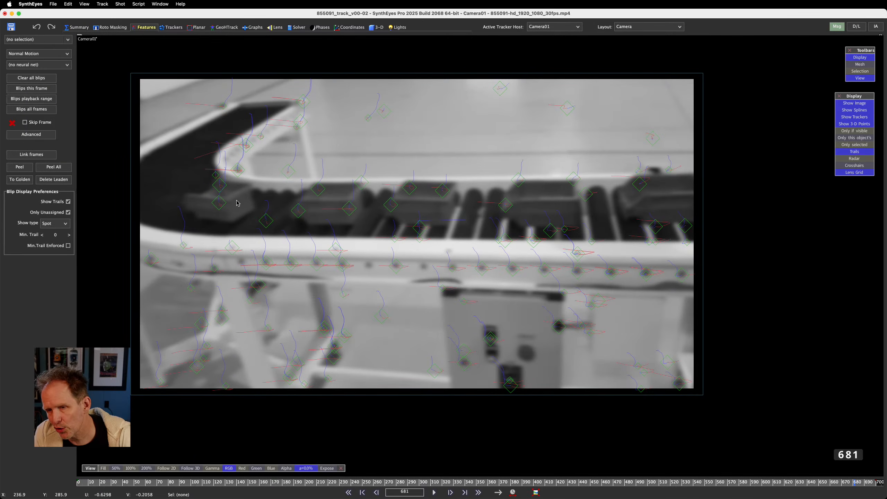
- Delete the trackers on the two leftmost bins on the conveyor at frame 681
click(226, 185)
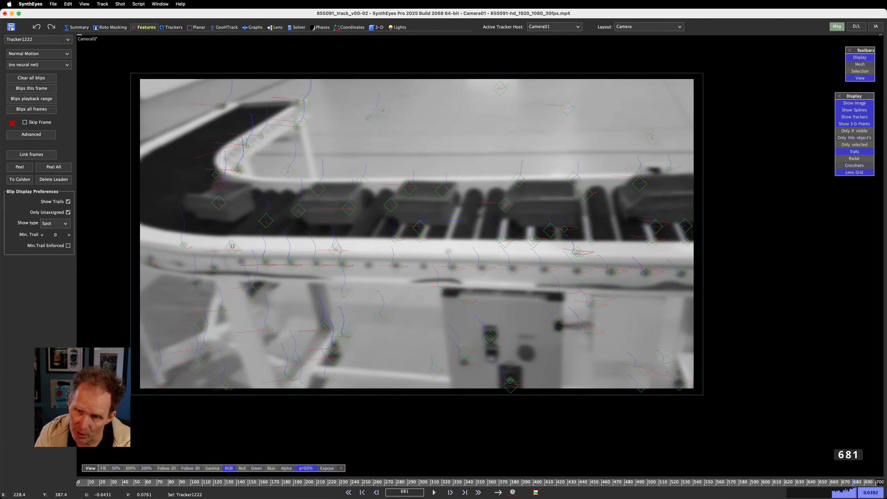
key(Delete)
click(222, 200)
key(Delete)
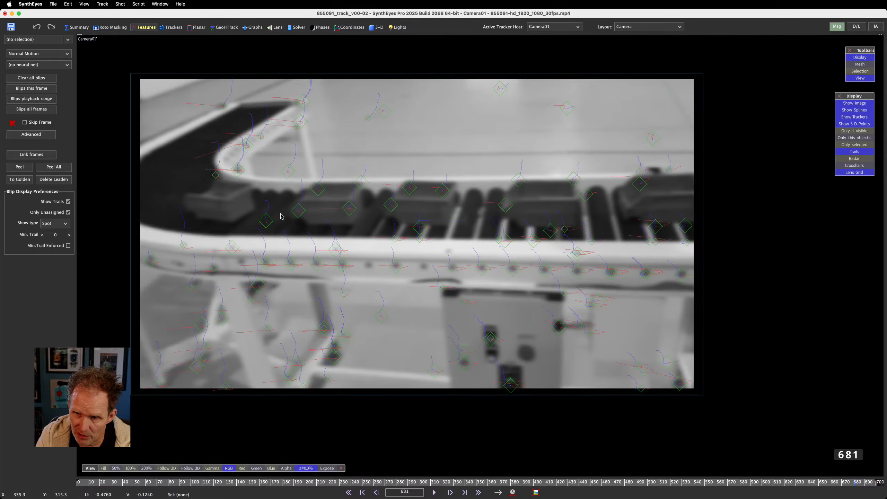
mouse_move(324, 177)
mouse_down()
mouse_move(287, 206)
mouse_move(336, 222)
mouse_move(364, 209)
mouse_up()
key(Delete)
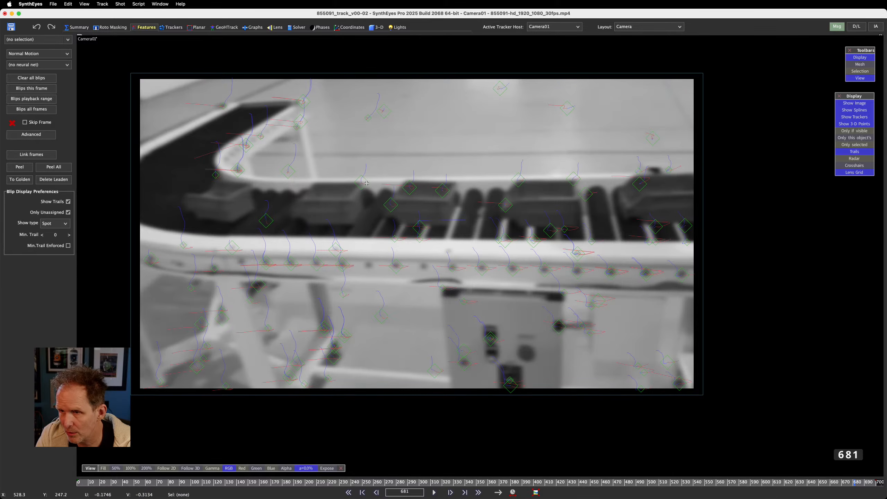
- Delete the trackers on and around the three remaining bins further right at frame 681
mouse_move(449, 177)
mouse_down()
mouse_move(403, 189)
mouse_move(391, 210)
mouse_move(435, 233)
mouse_up()
key(Delete)
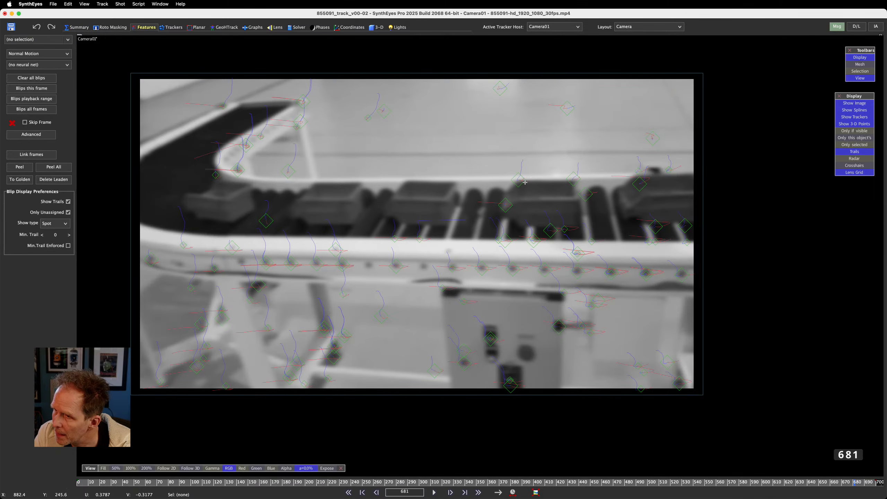
click(525, 182)
key(Delete)
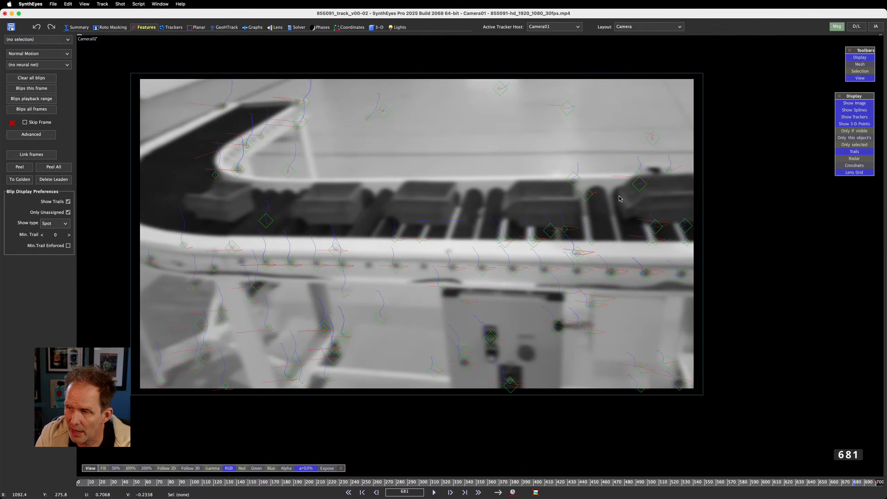
mouse_move(593, 209)
mouse_down()
mouse_move(582, 171)
mouse_move(556, 178)
mouse_up()
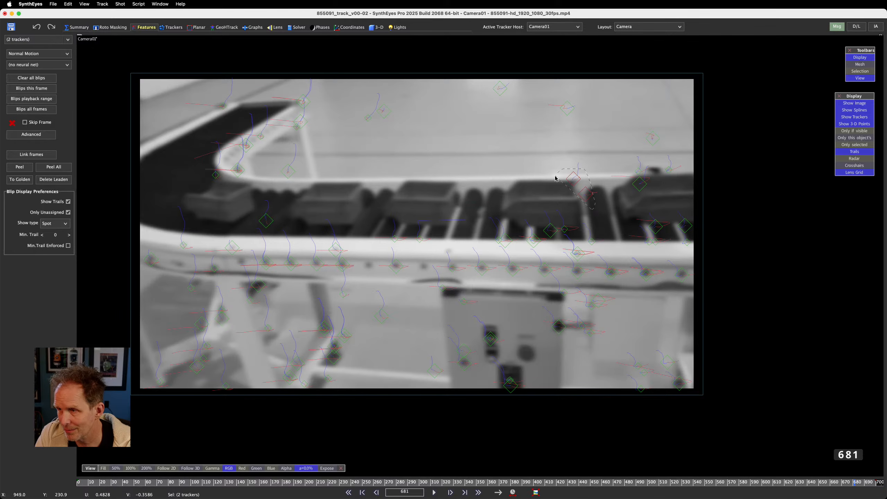
key(Delete)
click(641, 186)
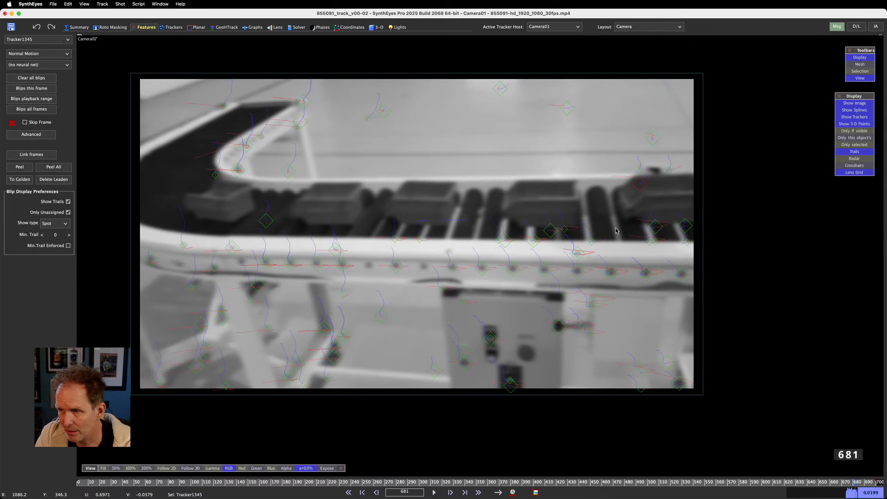
key(Delete)
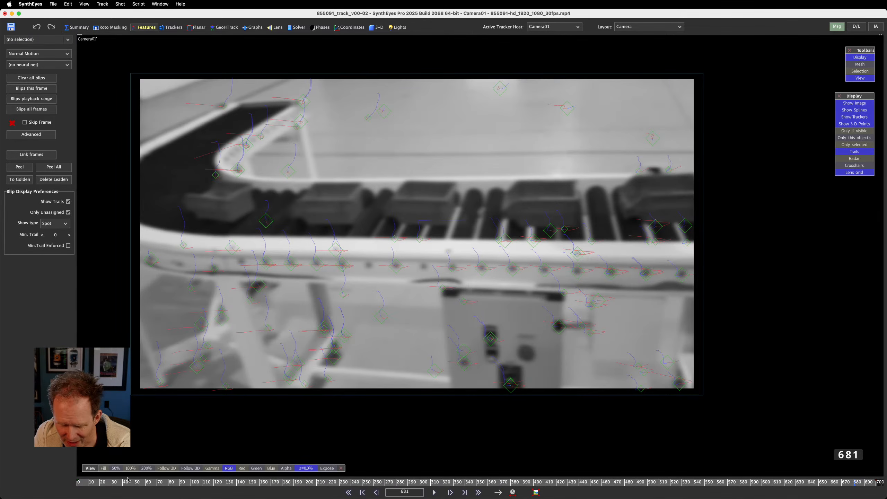
- Go to frame 9 and lasso and delete the trackers around the moving bin on the rollers
mouse_move(89, 483)
mouse_down()
mouse_move(70, 483)
mouse_move(87, 489)
mouse_up()
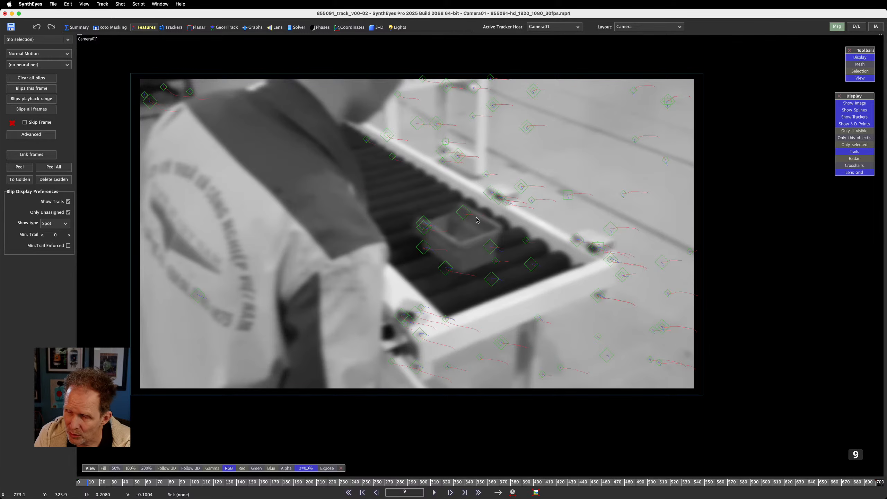
mouse_move(456, 205)
mouse_down()
mouse_move(407, 227)
mouse_move(421, 250)
mouse_move(441, 275)
mouse_move(497, 251)
mouse_move(490, 256)
mouse_move(503, 261)
mouse_up()
key(Delete)
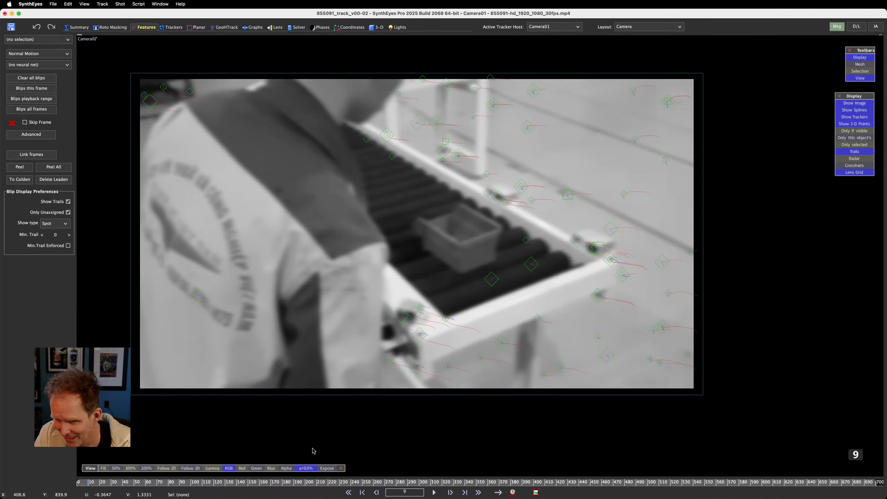
- Advance to frame 39 and delete the trackers at the edges of the moving bin
drag(88, 483, 101, 483)
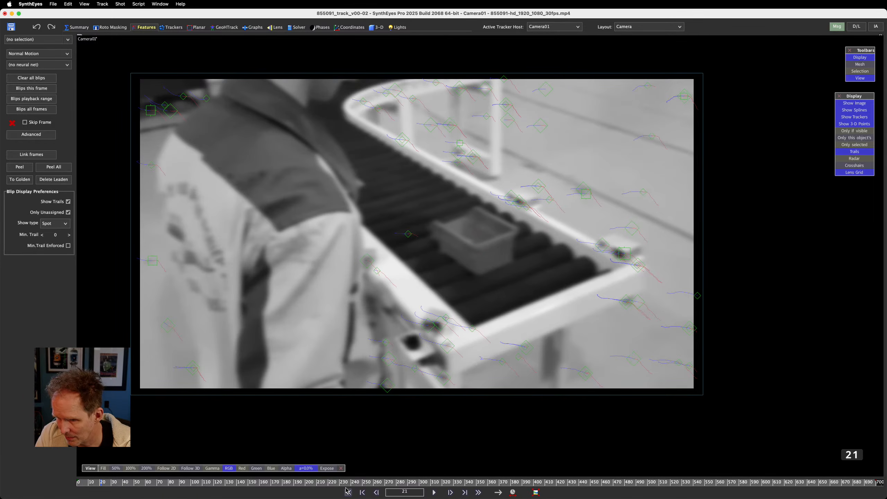
mouse_move(123, 484)
mouse_down()
mouse_move(140, 483)
mouse_move(123, 483)
mouse_up()
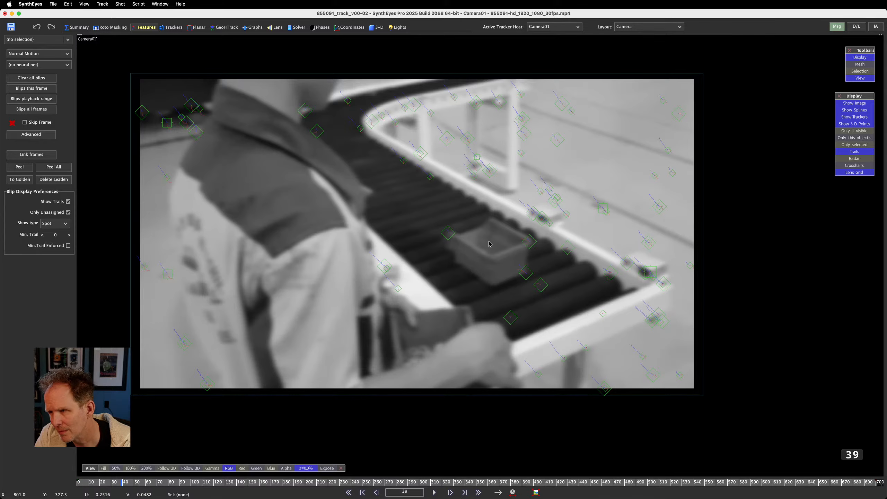
mouse_move(490, 244)
mouse_down()
mouse_move(470, 227)
mouse_move(460, 257)
mouse_move(533, 278)
mouse_move(485, 227)
mouse_up()
key(Delete)
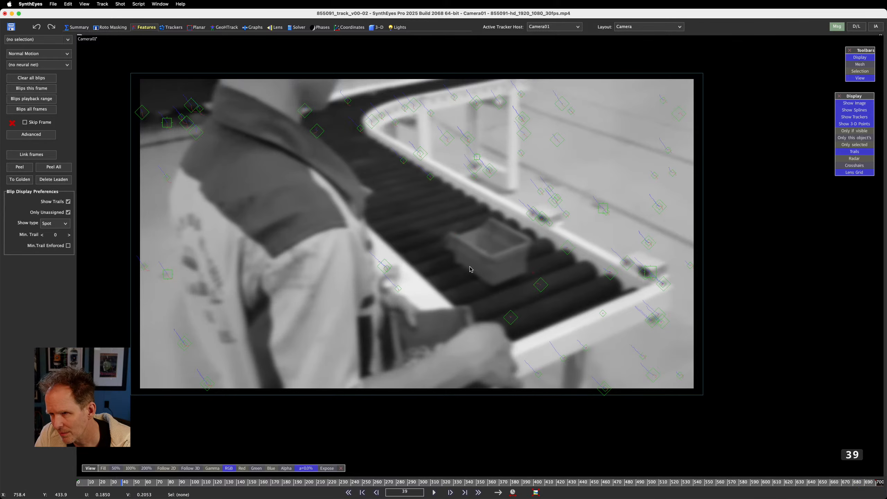
- Delete the trackers beside the worker's head and shoulder at frame 39
click(304, 113)
key(Delete)
key(Delete)
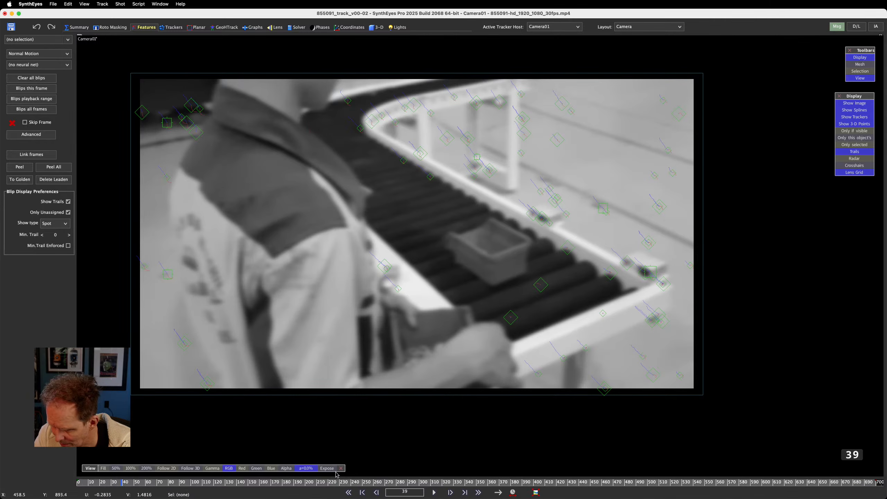
- Scan the frames up to about 101, return to frame 19 and delete the tracker on the rollers beside the bin
drag(124, 484, 159, 484)
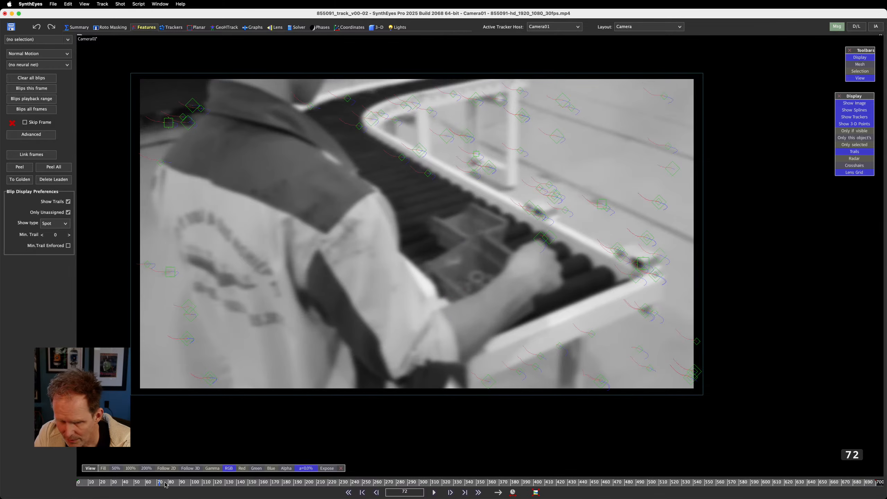
drag(165, 483, 193, 482)
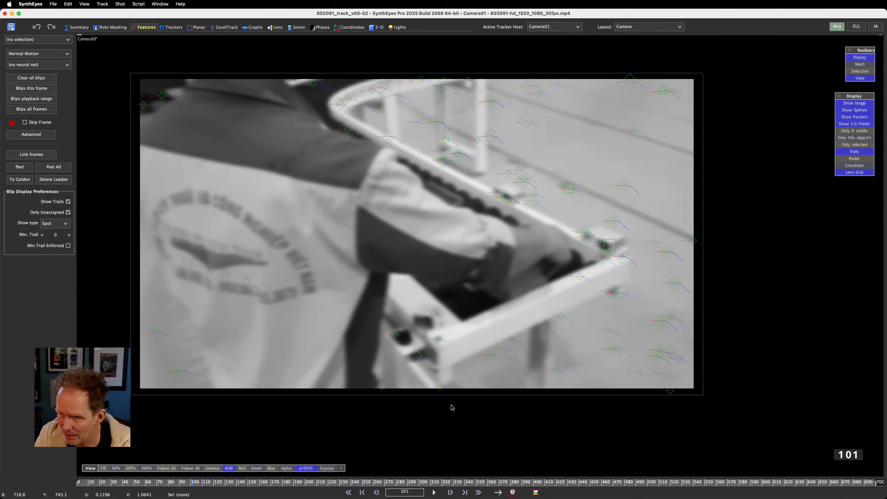
drag(209, 482, 101, 482)
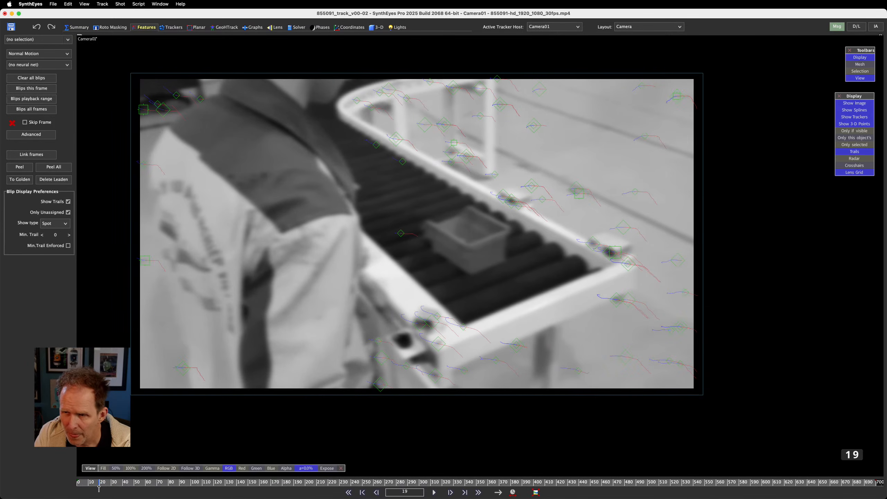
click(403, 232)
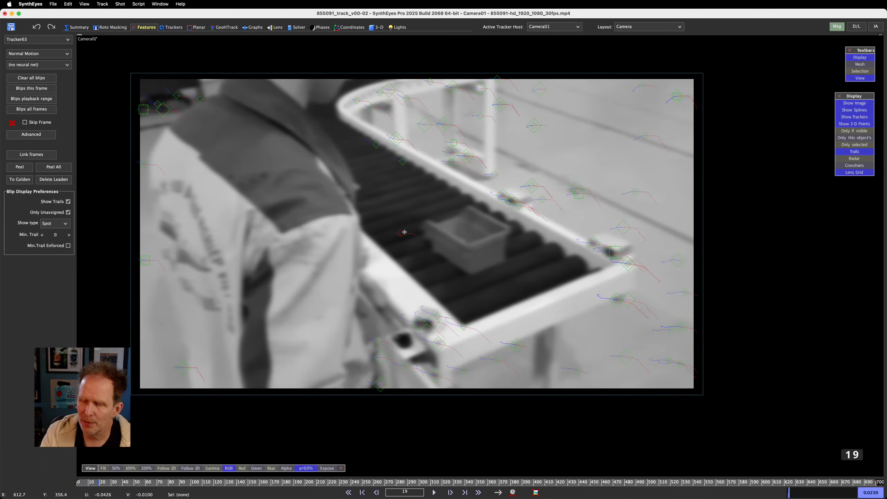
key(Delete)
- Open the advanced feature controls and compare the Normal and Small camera view types
scroll(409, 236, down, 2)
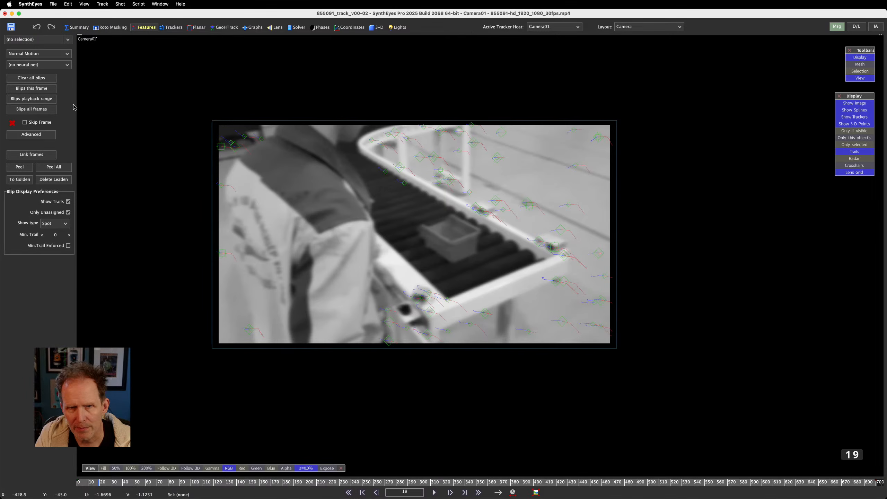
click(51, 138)
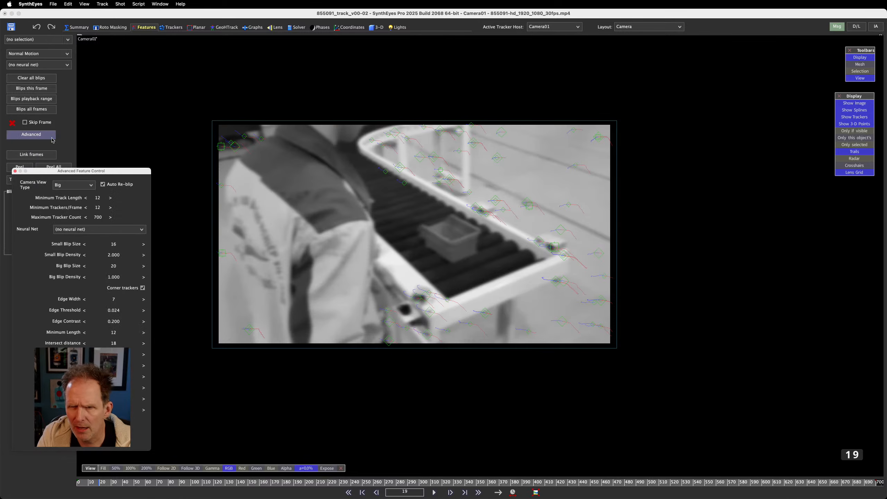
click(66, 186)
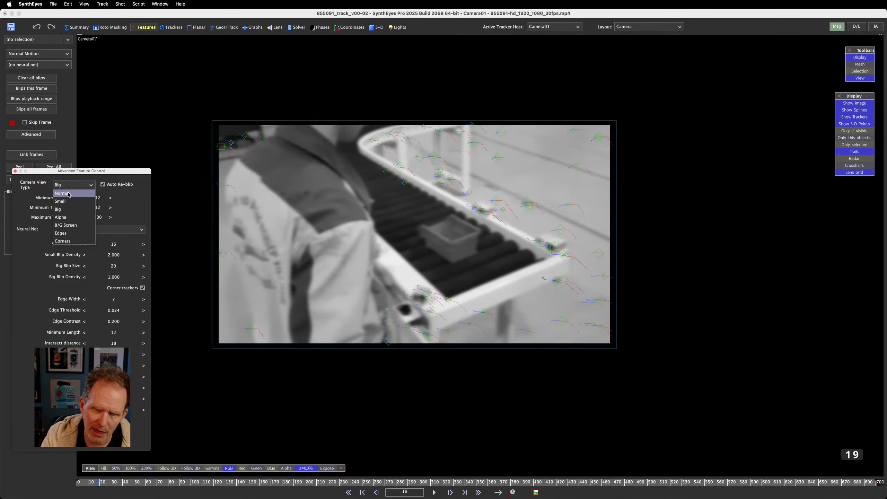
click(64, 193)
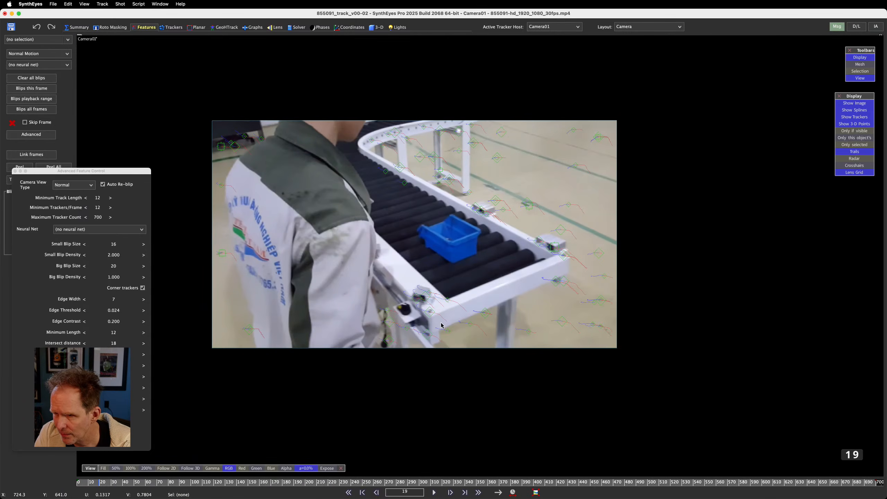
click(71, 189)
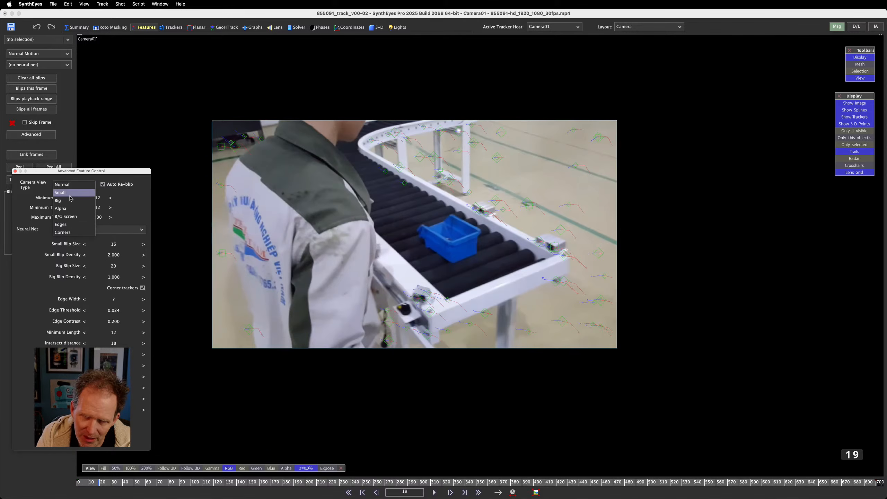
click(61, 192)
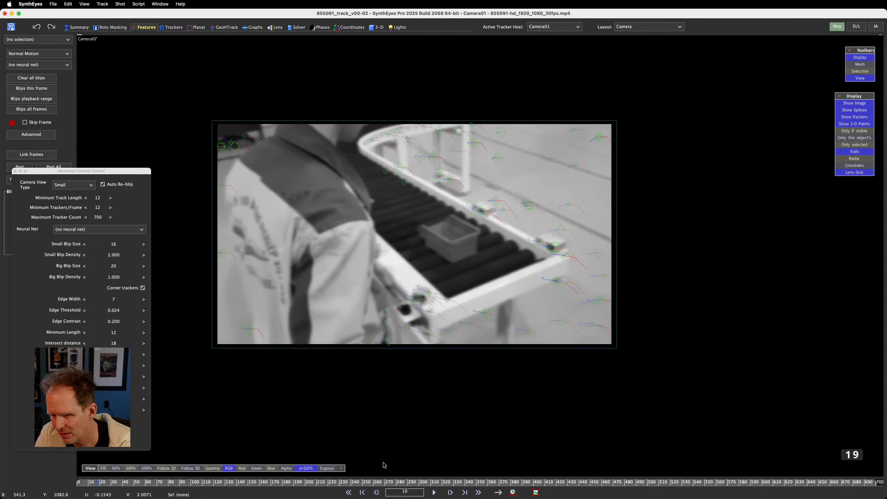
- Advance to frame 116 and lasso and delete the trackers around the two bins on the rollers
drag(107, 485, 139, 492)
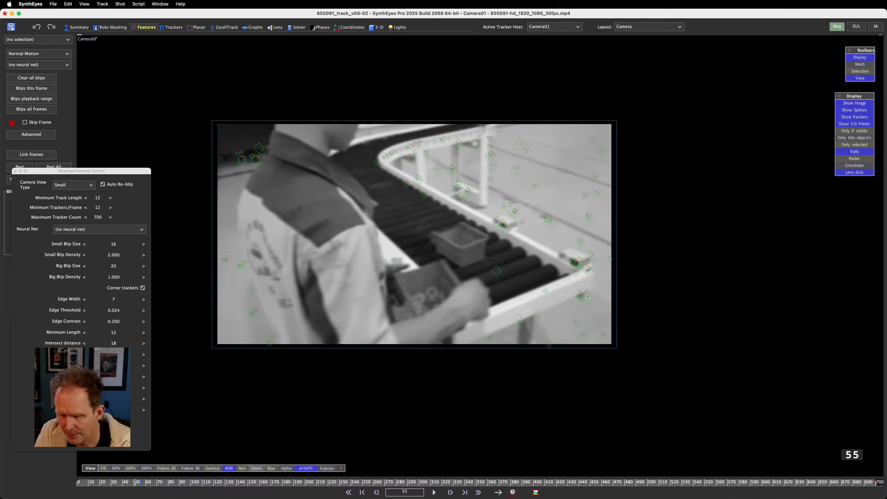
mouse_move(135, 482)
mouse_down()
mouse_move(113, 482)
mouse_move(122, 483)
mouse_up()
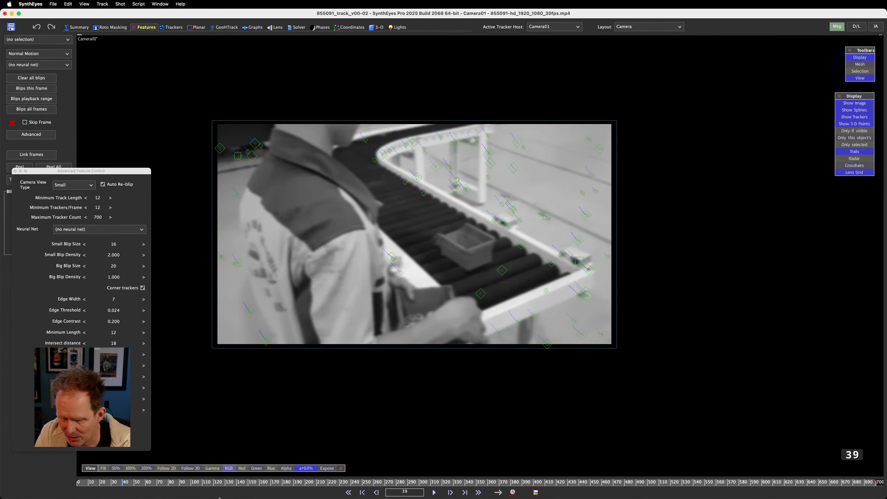
drag(126, 486, 150, 497)
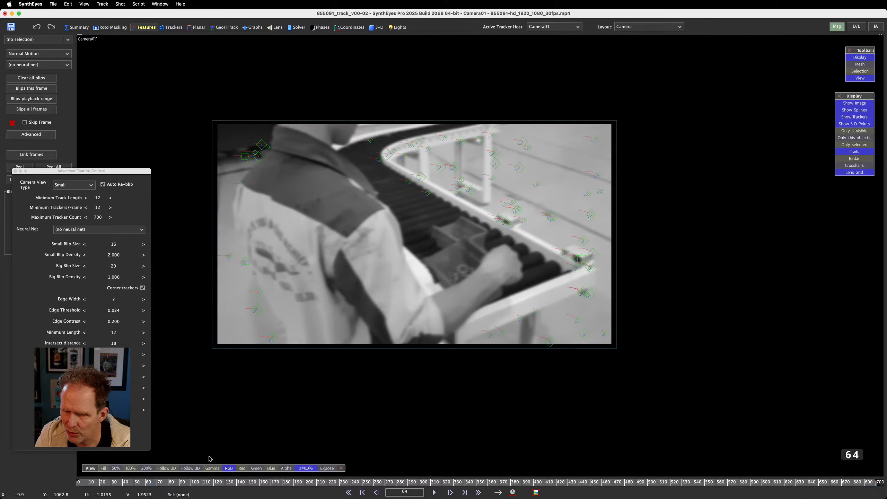
drag(151, 481, 171, 482)
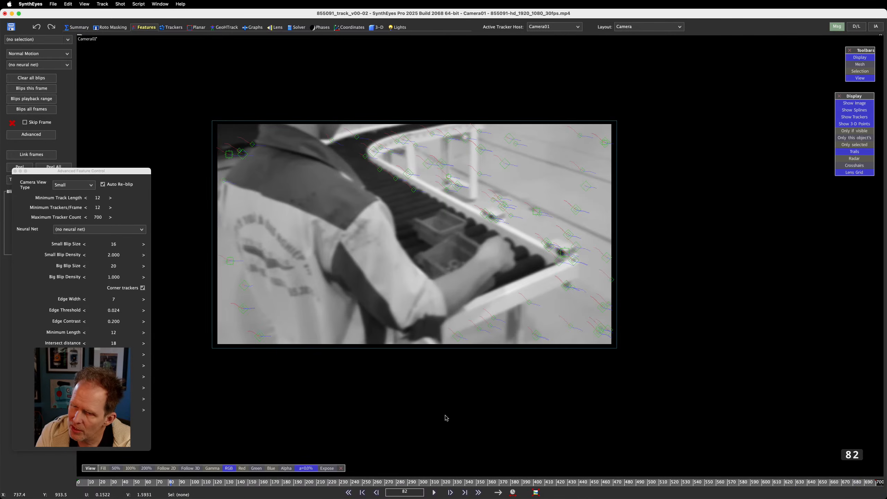
drag(187, 485, 209, 477)
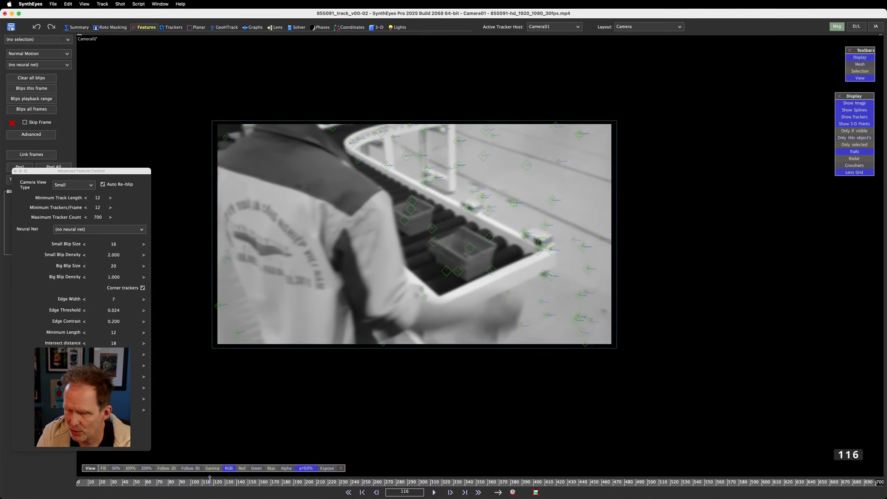
mouse_move(505, 266)
mouse_down()
mouse_move(491, 230)
mouse_move(416, 199)
mouse_move(383, 224)
mouse_move(417, 289)
mouse_up()
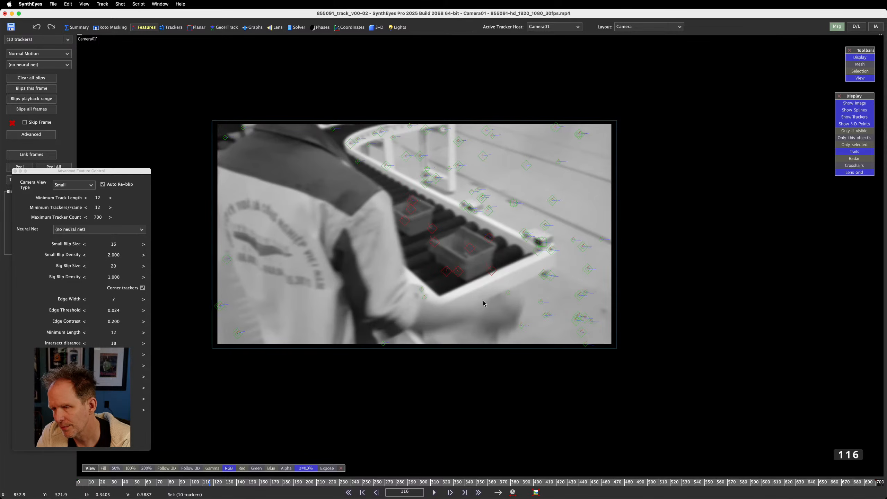
key(Delete)
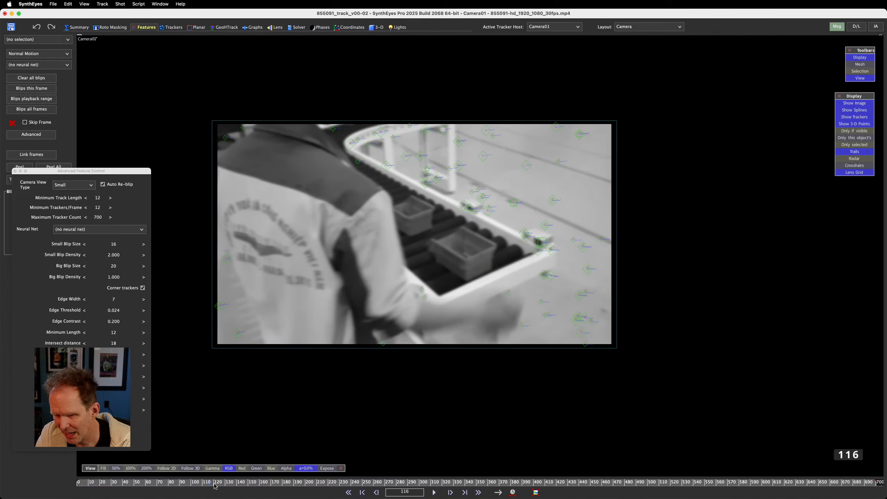
- Check the bins for stray trackers up to frame 141 and set the camera view type to Normal
mouse_move(215, 486)
mouse_down()
mouse_move(239, 484)
mouse_move(224, 484)
mouse_up()
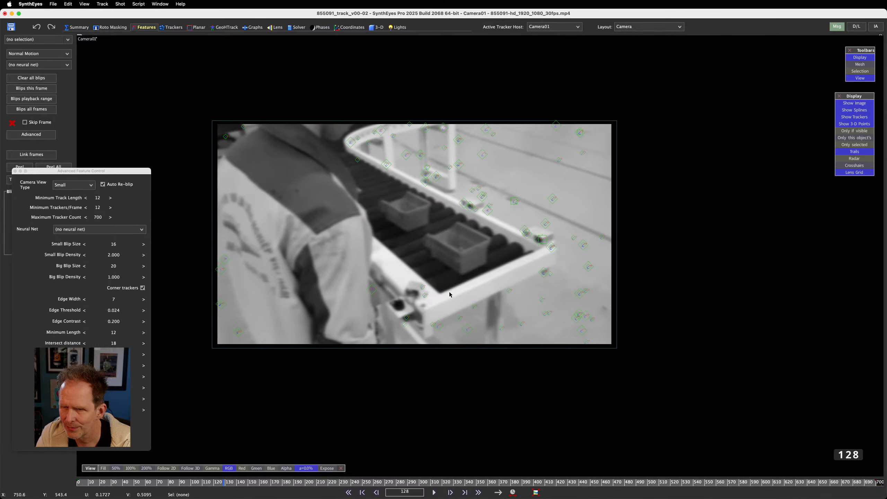
drag(225, 485, 233, 484)
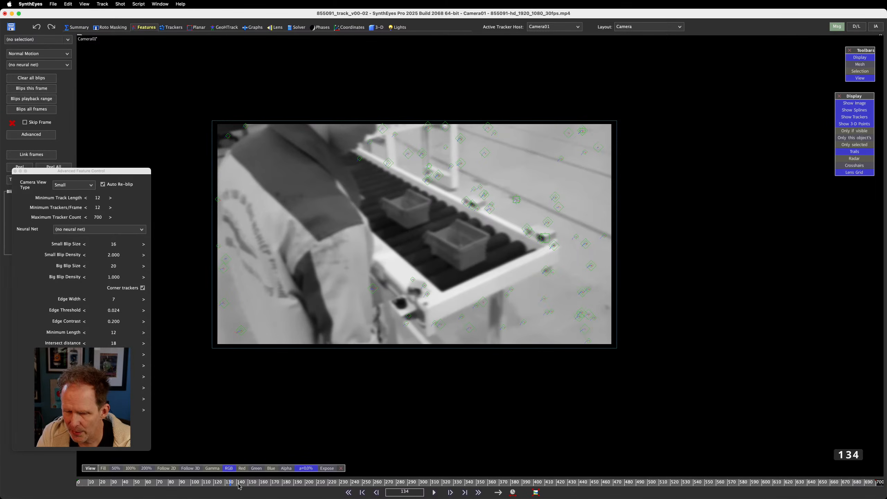
drag(230, 482, 238, 482)
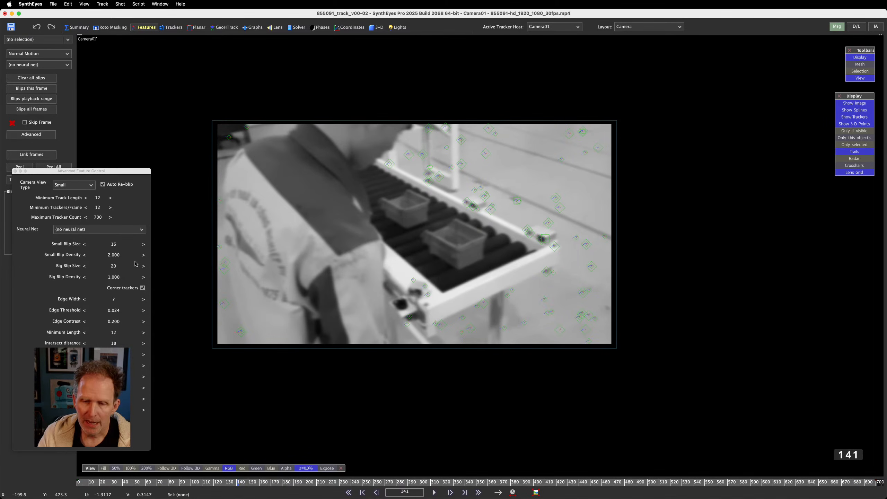
click(83, 185)
click(74, 191)
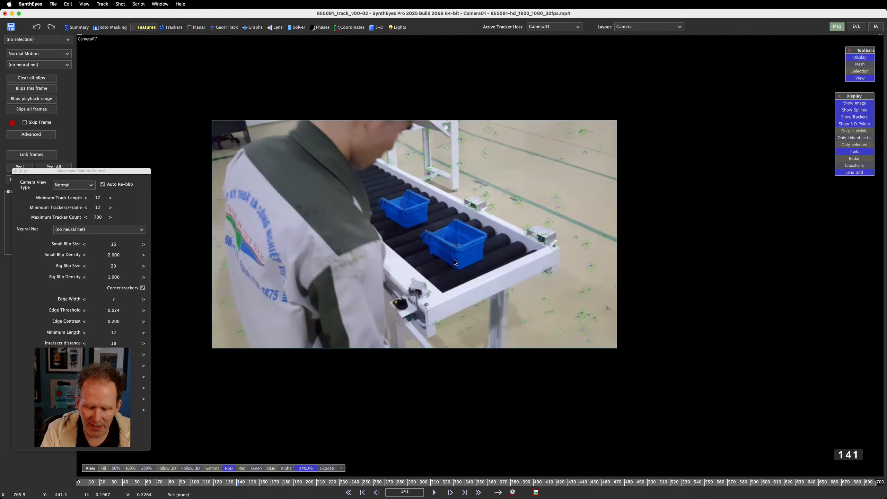
- Review the filtering settings in the image preprocessor and move the advanced feature controls clear of the blip display preferences
key(p)
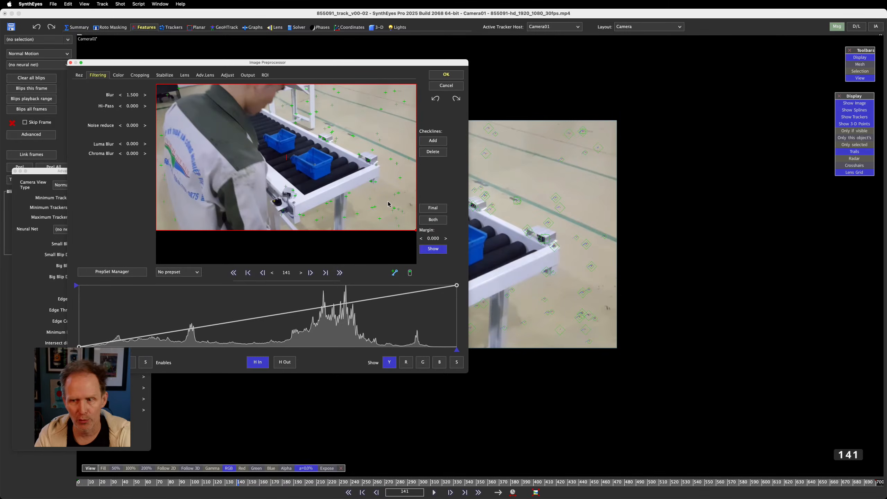
click(445, 74)
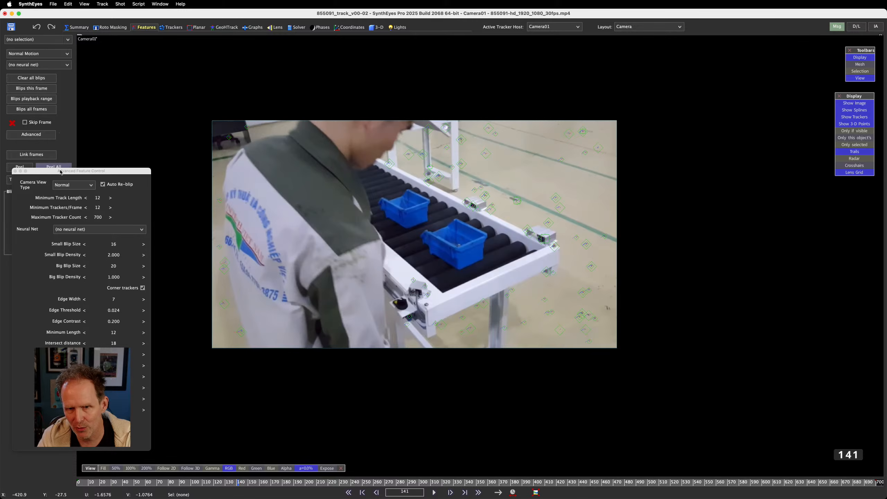
drag(65, 172, 140, 155)
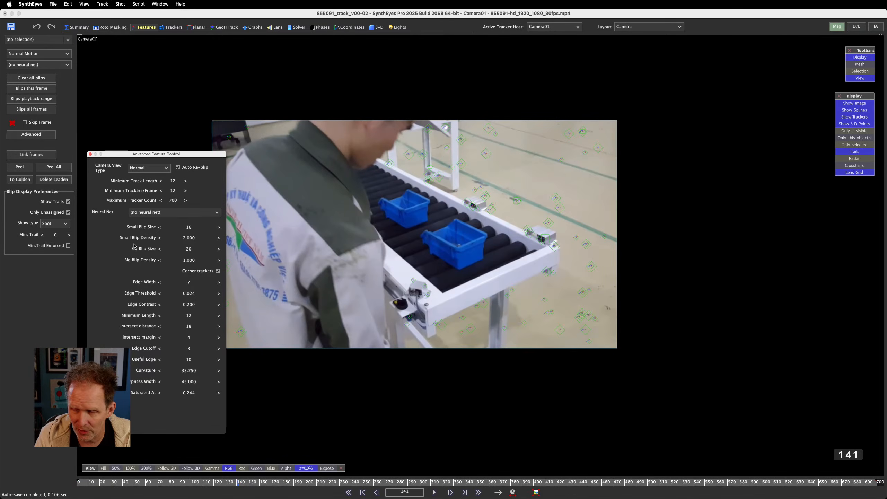
- Advance to frame 158 and lasso and delete the trackers around the two bins beside the worker
drag(224, 483, 258, 482)
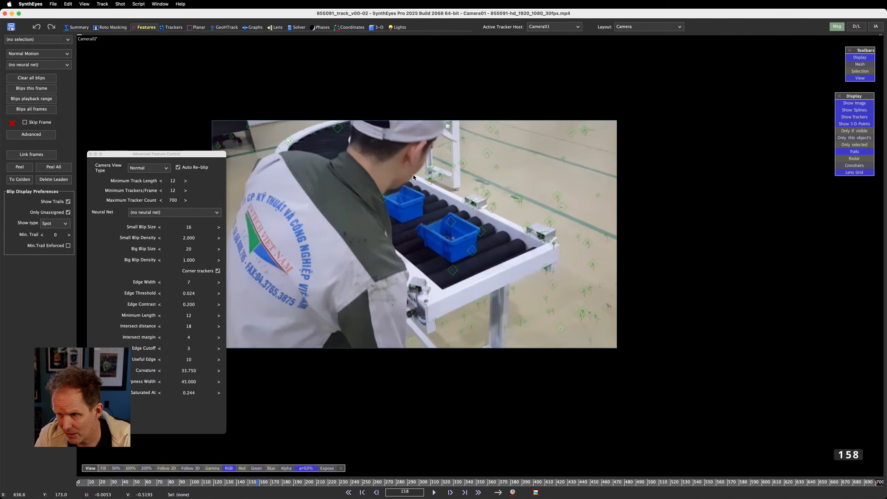
mouse_move(410, 173)
mouse_down()
mouse_move(379, 203)
mouse_move(424, 263)
mouse_move(481, 277)
mouse_move(493, 237)
mouse_up()
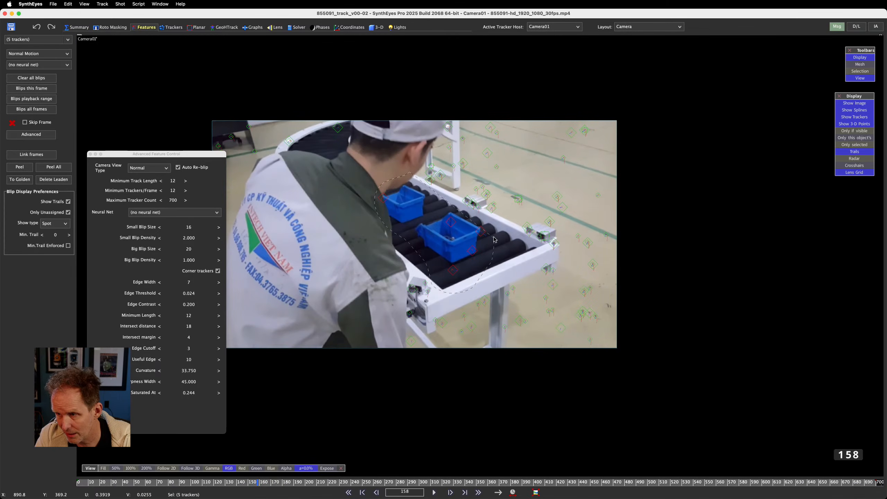
key(Delete)
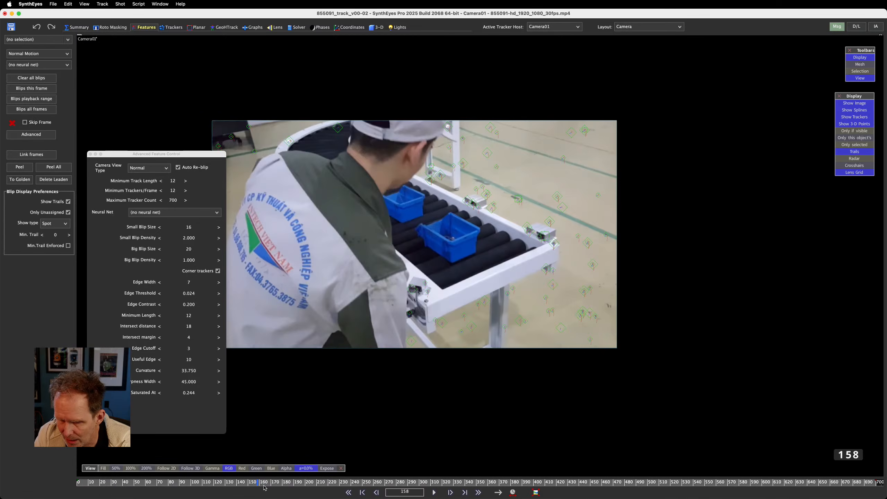
- Advance to frame 213 and lasso and delete the trackers around the two bins still on the rollers
drag(262, 483, 277, 482)
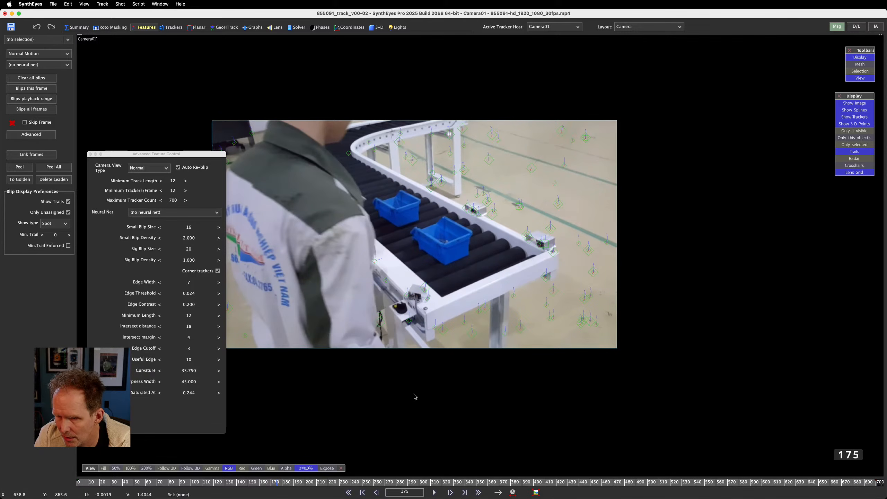
drag(276, 481, 300, 489)
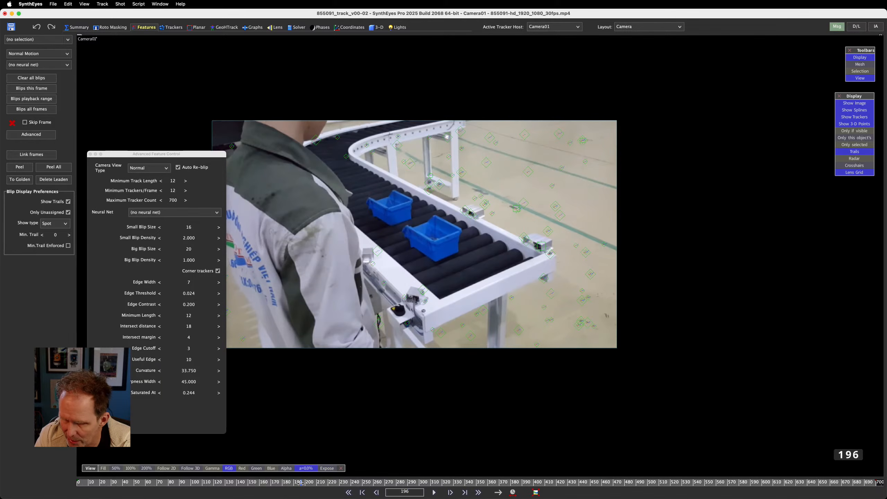
drag(300, 483, 320, 483)
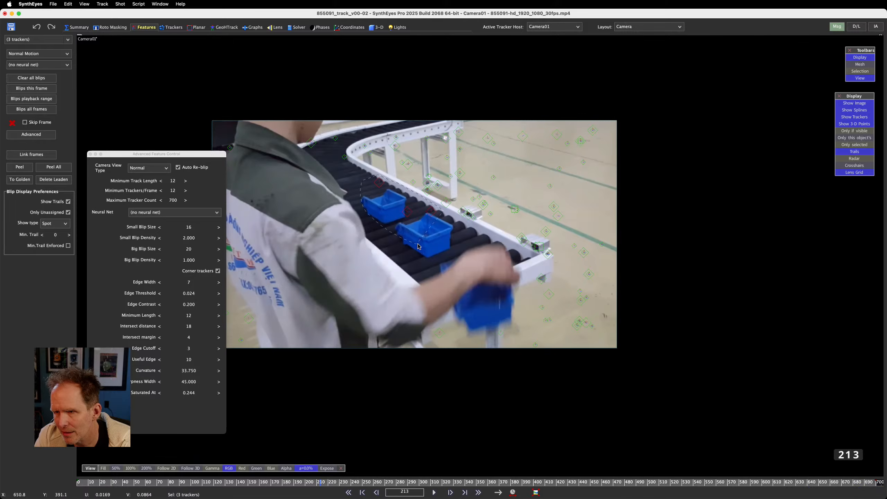
- Advance to frame 270 and lasso and delete the trackers around the bins on the rollers in front of the worker
drag(322, 484, 358, 482)
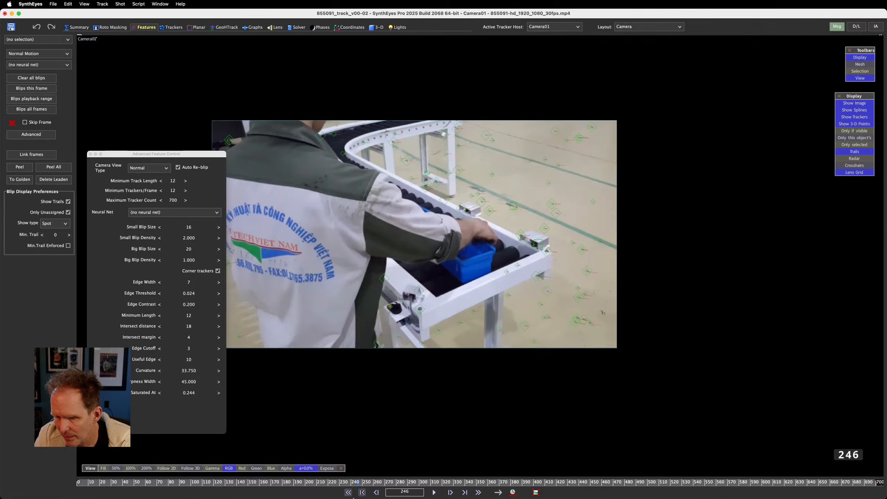
drag(358, 481, 376, 481)
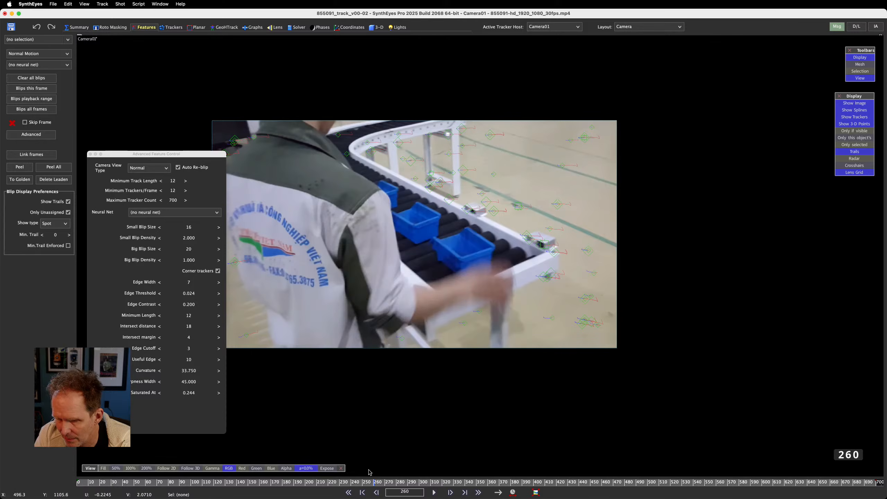
drag(372, 481, 385, 481)
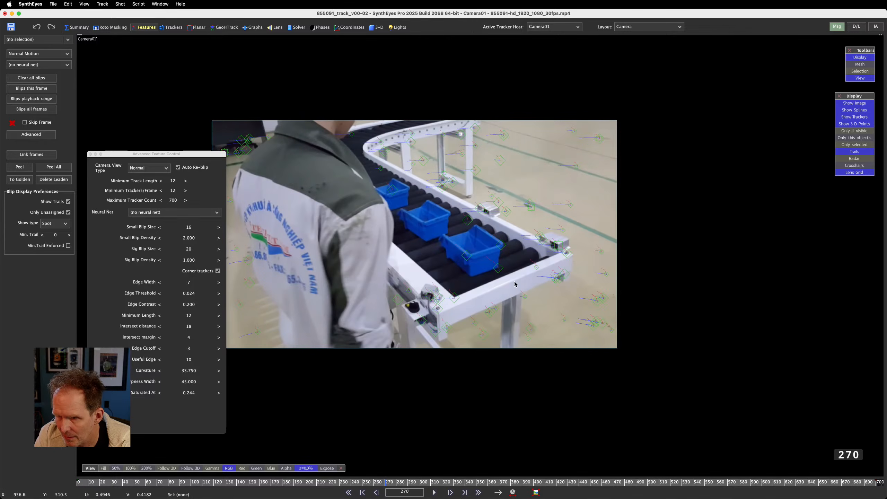
mouse_move(508, 280)
mouse_down()
mouse_move(520, 242)
mouse_move(462, 190)
mouse_up()
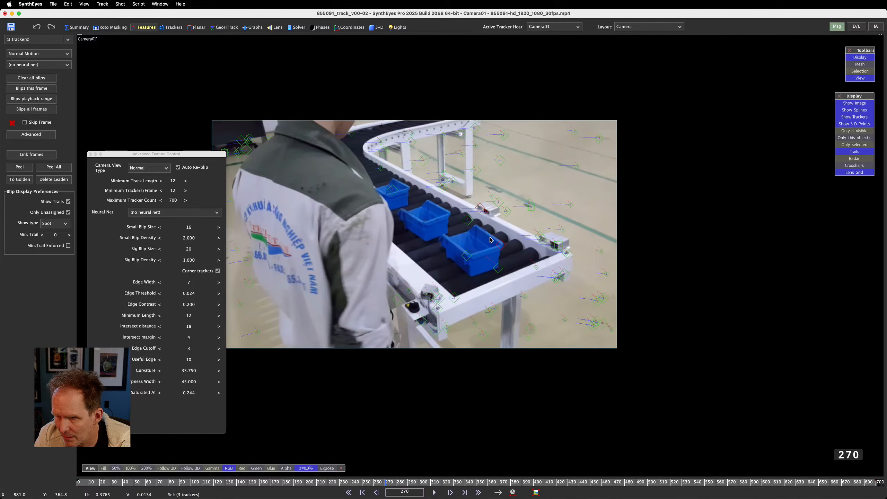
mouse_move(490, 239)
mouse_down()
mouse_move(491, 227)
mouse_move(411, 184)
mouse_move(363, 229)
mouse_move(454, 297)
mouse_move(492, 308)
mouse_up()
mouse_move(432, 263)
mouse_down()
mouse_move(408, 189)
mouse_move(385, 194)
mouse_move(457, 277)
mouse_move(498, 284)
mouse_move(479, 218)
mouse_up()
key(Delete)
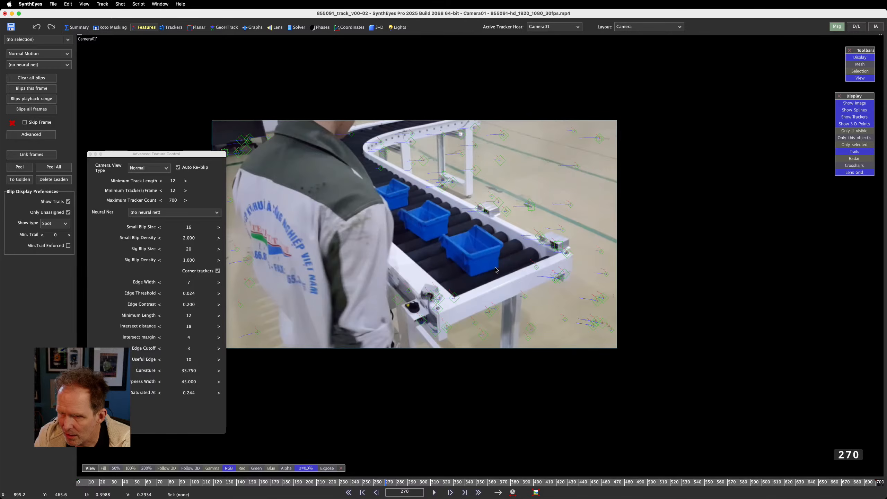
- Advance to frame 285 and lasso and delete the trackers around the three bins on the rollers
drag(387, 484, 402, 482)
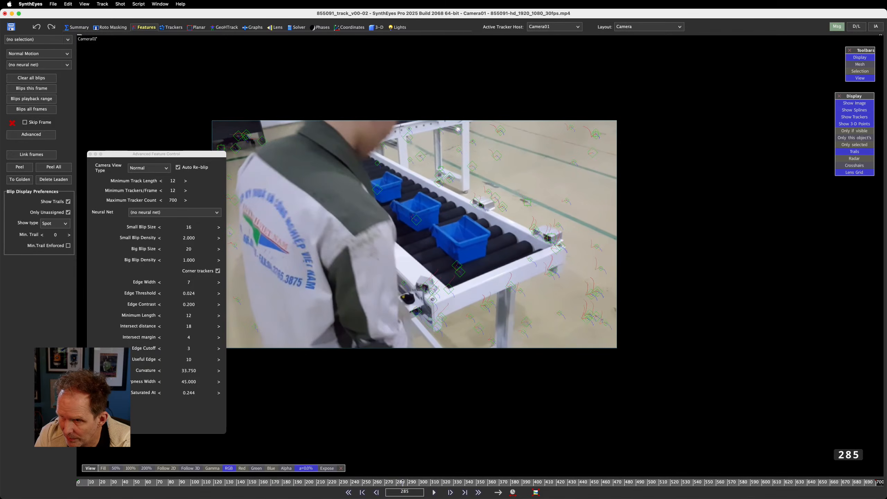
mouse_move(389, 180)
mouse_down()
mouse_move(373, 190)
mouse_move(459, 301)
mouse_move(436, 278)
mouse_move(454, 278)
mouse_move(475, 251)
mouse_up()
click(476, 251)
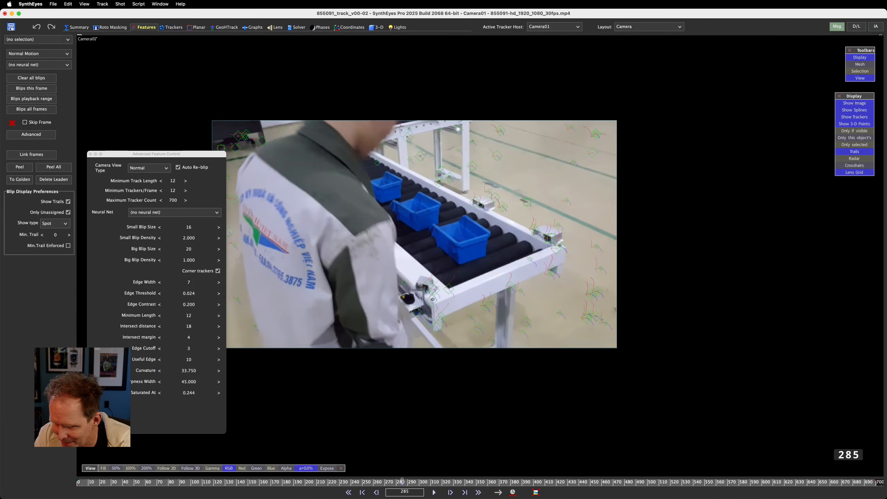
- Advance to frame 310 and lasso and delete the trackers around the front bin beside the worker
drag(403, 482, 415, 482)
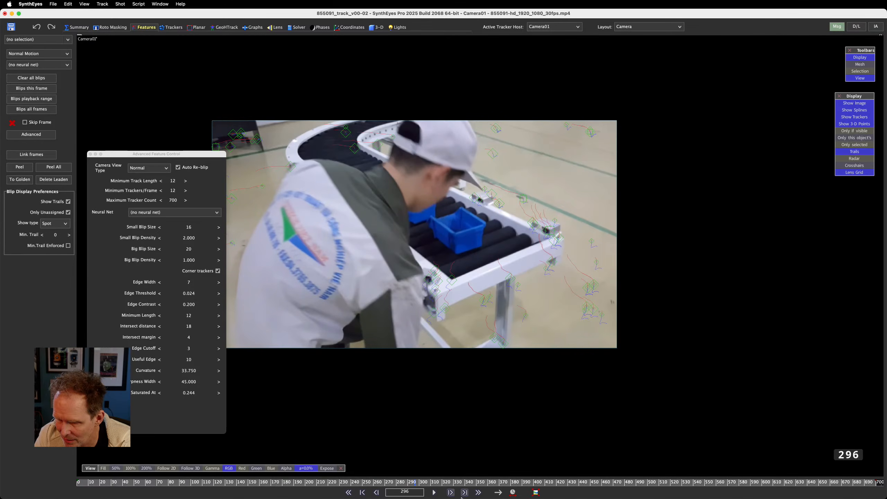
mouse_move(425, 481)
mouse_down()
mouse_move(442, 481)
mouse_move(433, 482)
mouse_up()
mouse_move(464, 238)
mouse_down()
mouse_move(474, 224)
mouse_move(436, 191)
mouse_up()
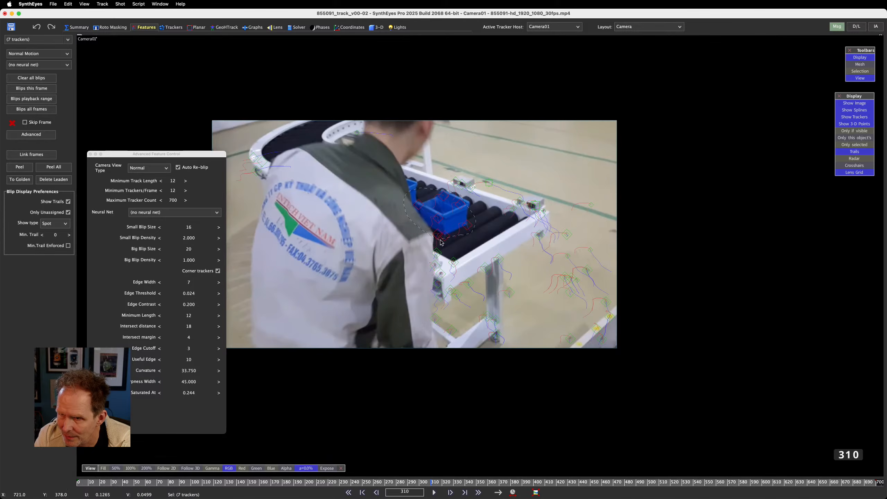
key(Delete)
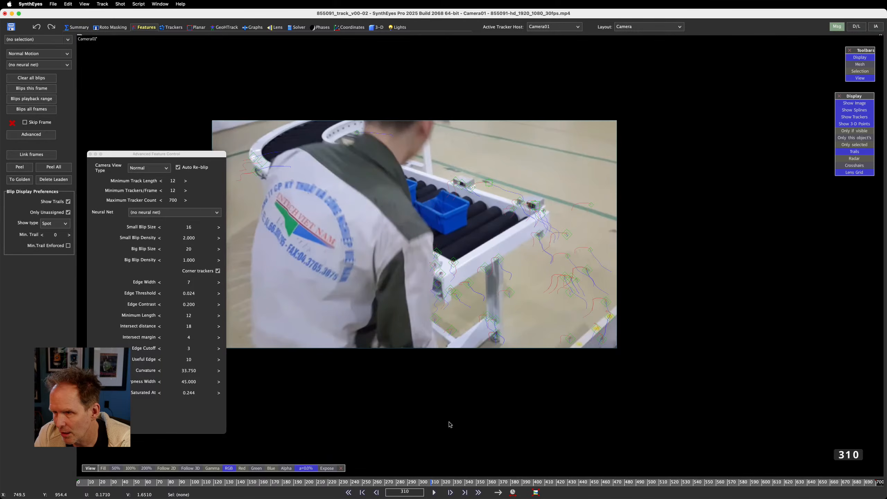
- Advance to frame 351 and lasso and clear the stray trackers where the conveyor meets the worker's shoulder
click(434, 493)
drag(462, 483, 443, 489)
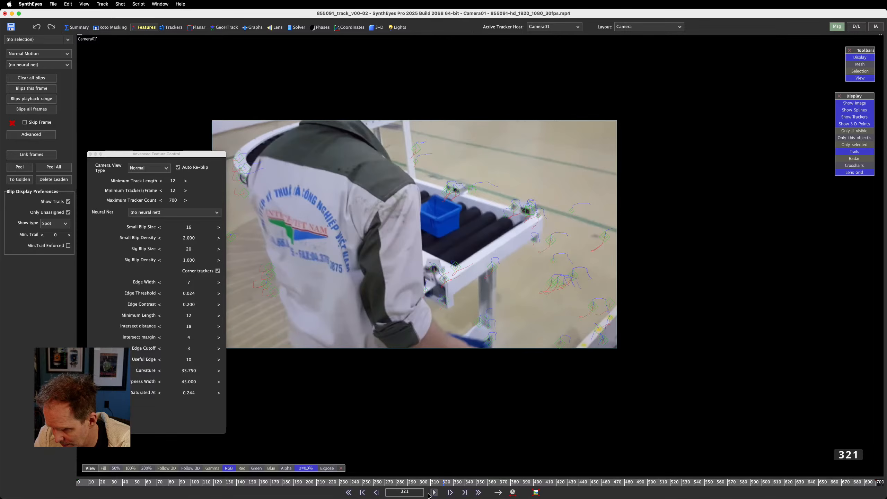
drag(443, 485, 478, 481)
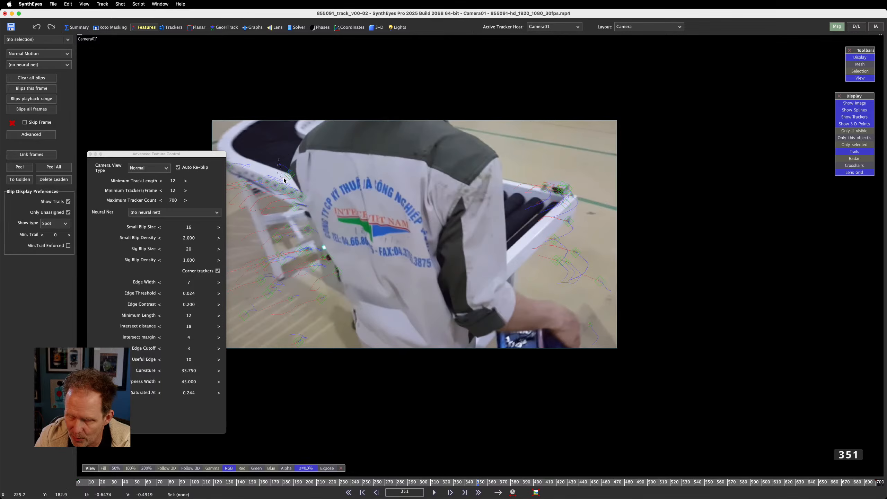
drag(282, 170, 295, 181)
click(322, 170)
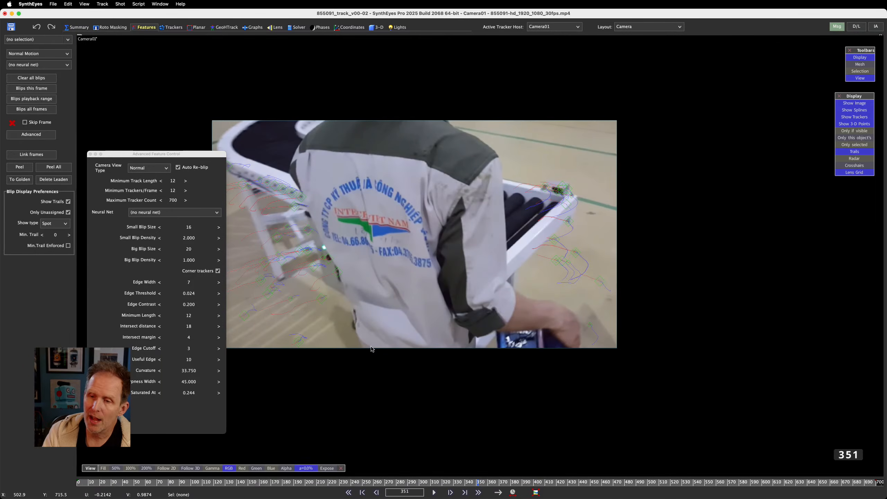
- Advance to frame 378 and lasso and delete the trackers around the single bin on the conveyor beside the worker's back
drag(478, 483, 489, 484)
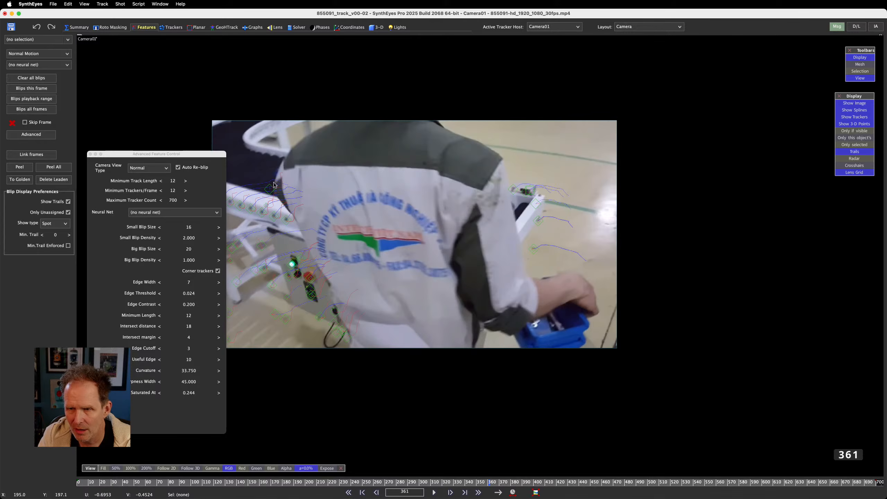
scroll(311, 204, down, 2)
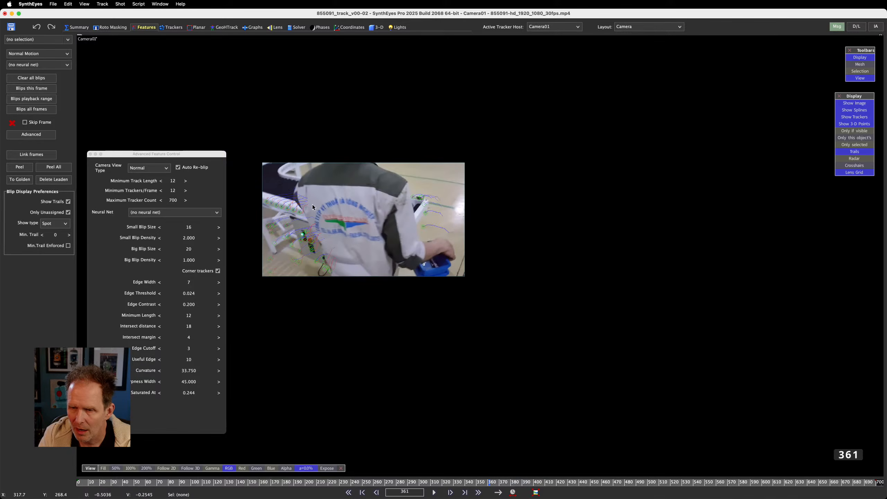
scroll(311, 203, up, 1)
middle_drag(312, 203, 370, 232)
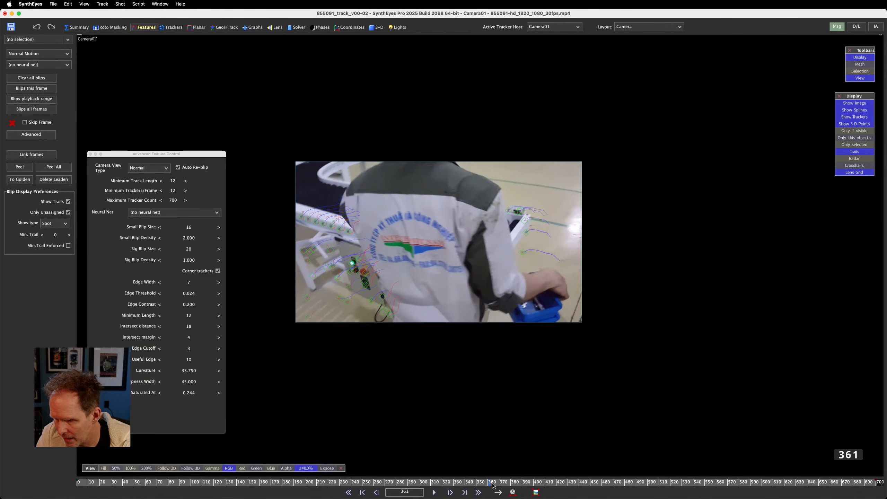
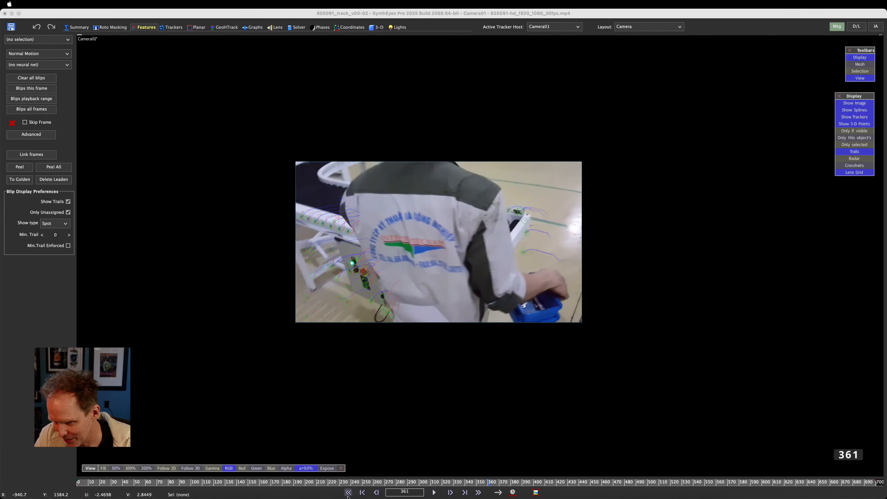
drag(489, 484, 509, 484)
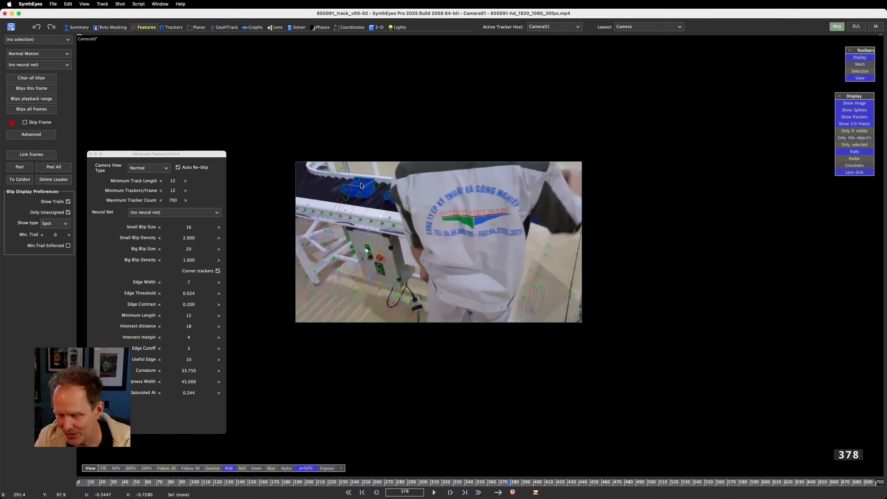
mouse_move(374, 175)
mouse_down()
mouse_move(357, 176)
mouse_move(344, 201)
mouse_move(385, 219)
mouse_up()
click(367, 204)
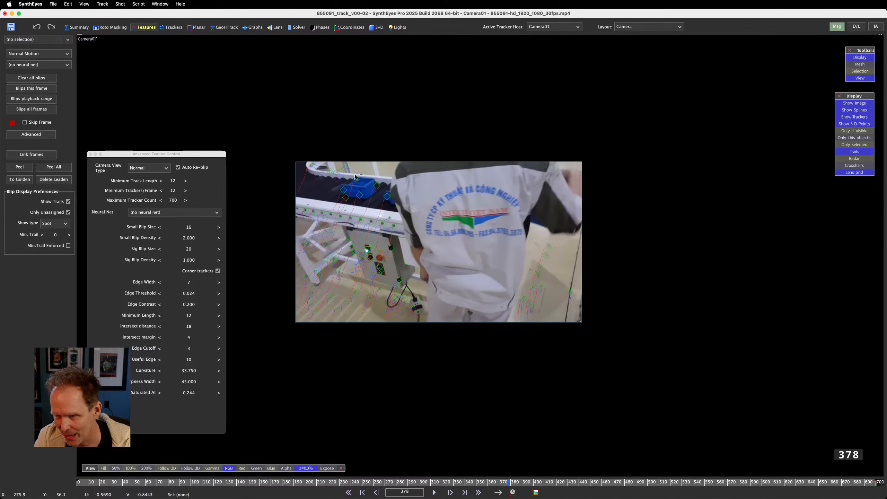
mouse_move(355, 177)
mouse_down()
mouse_move(351, 196)
mouse_move(373, 212)
mouse_up()
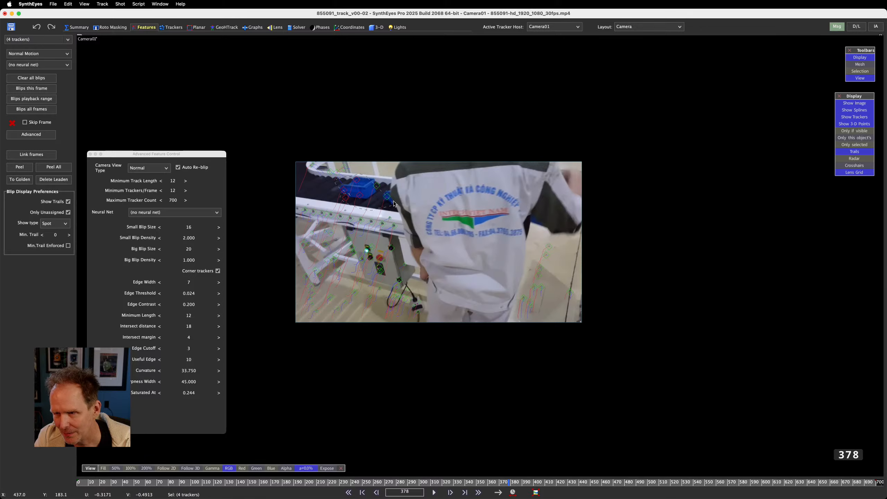
key(Delete)
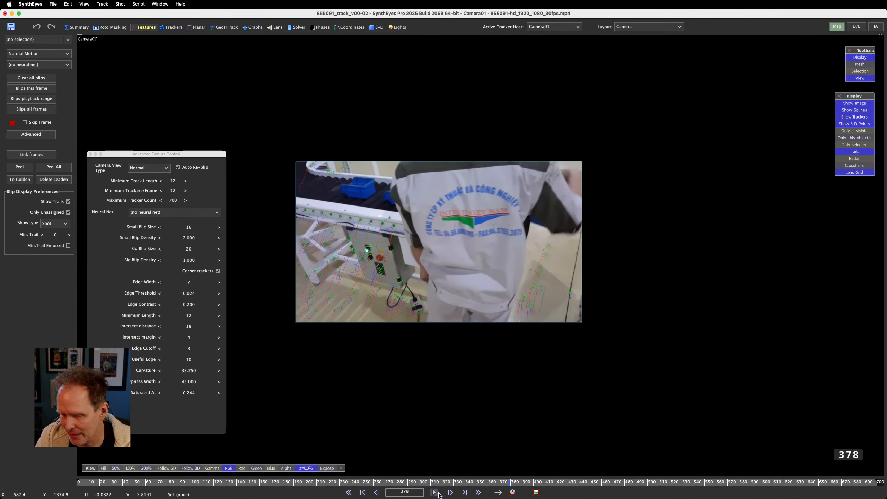
- Advance to frame 395 and lasso and delete the trackers around the two bins on the conveyor
drag(514, 484, 531, 484)
mouse_move(386, 216)
mouse_down()
mouse_move(333, 217)
mouse_move(371, 242)
mouse_up()
key(Delete)
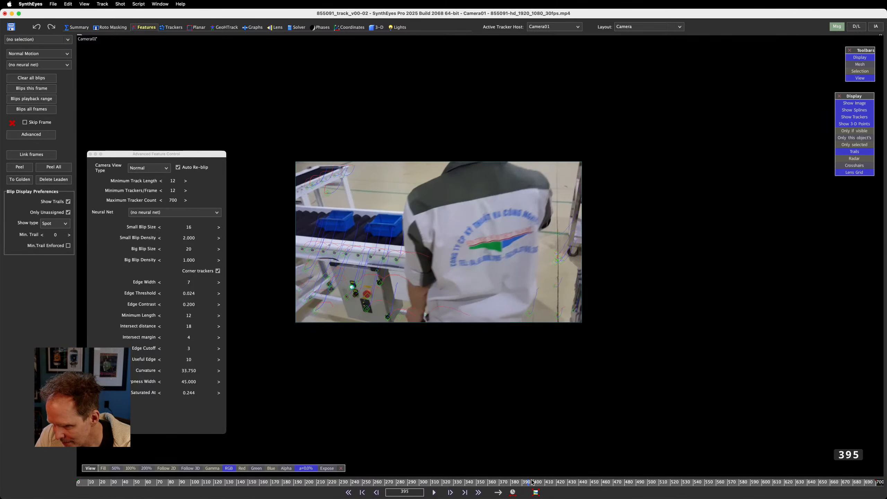
- Advance to frame 409 and lasso and delete the trackers around the three bins on the conveyor
drag(529, 482, 544, 483)
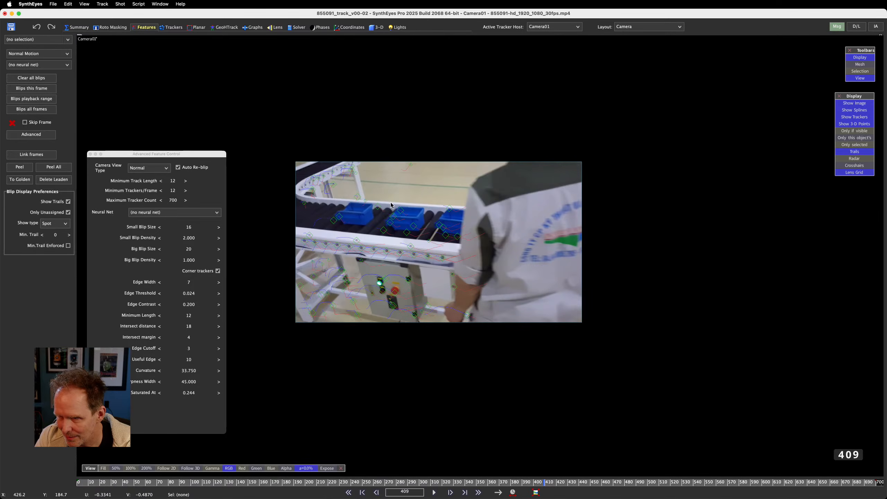
drag(338, 210, 339, 231)
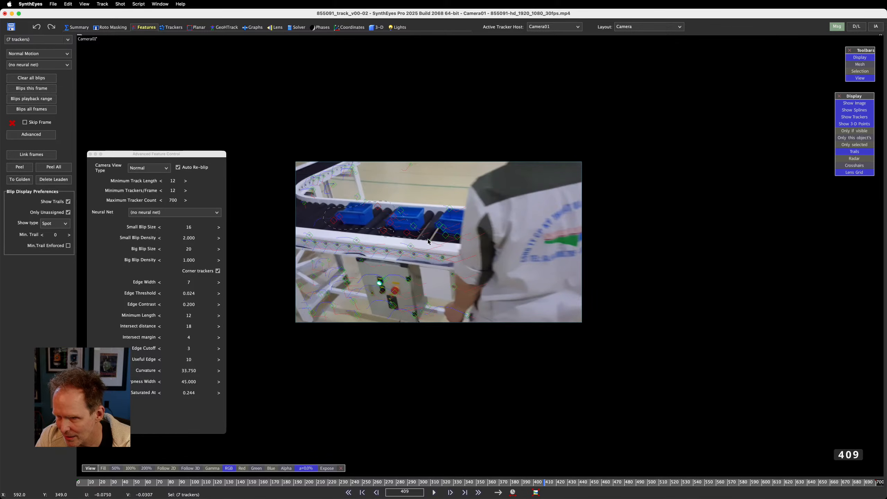
mouse_move(428, 239)
mouse_down()
mouse_move(460, 245)
mouse_move(459, 206)
mouse_up()
key(Delete)
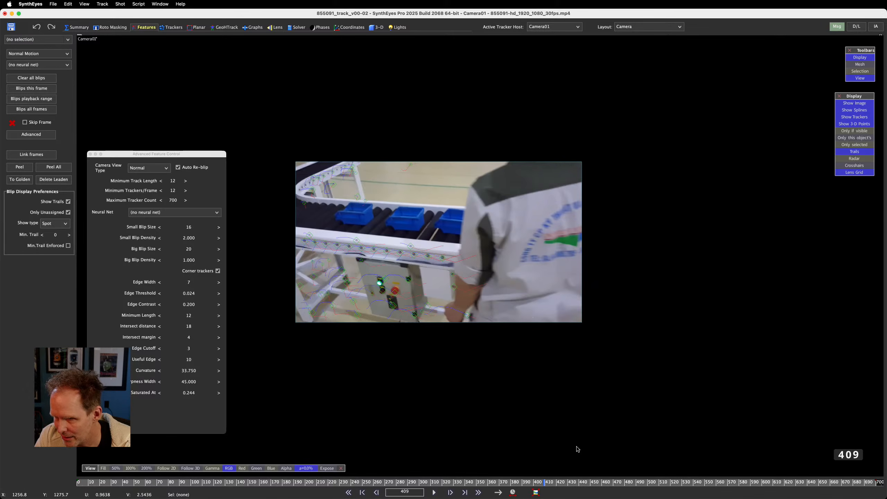
- Advance to frame 423 and lasso and delete the trackers on the three bins and the rollers between them
drag(549, 483, 560, 483)
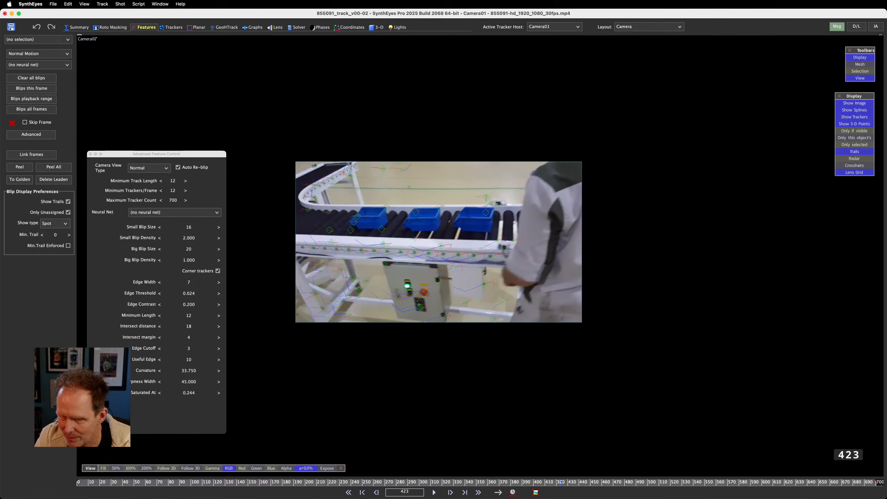
mouse_move(486, 221)
mouse_down()
mouse_move(491, 208)
mouse_move(438, 201)
mouse_move(358, 211)
mouse_move(326, 231)
mouse_move(425, 233)
mouse_up()
key(Delete)
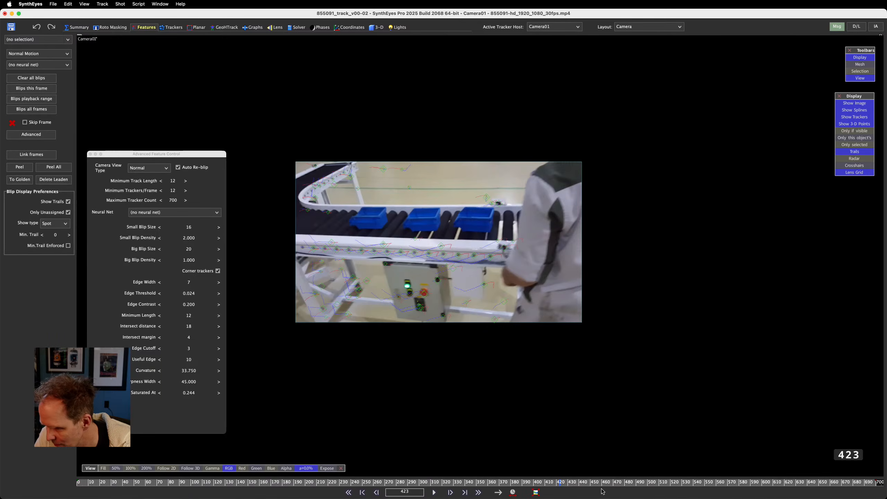
- Advance to frame 440 and lasso and delete the trackers along the row of four bins
drag(560, 481, 581, 482)
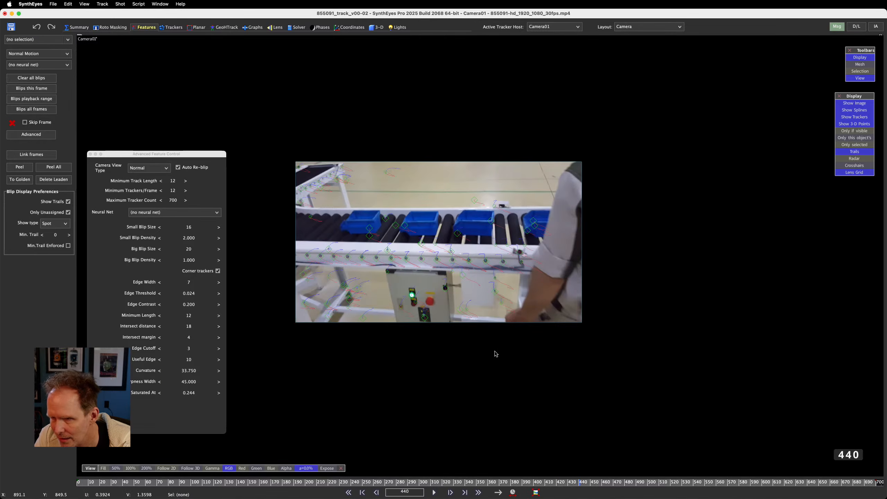
mouse_move(371, 241)
mouse_down()
mouse_move(354, 223)
mouse_move(419, 203)
mouse_up()
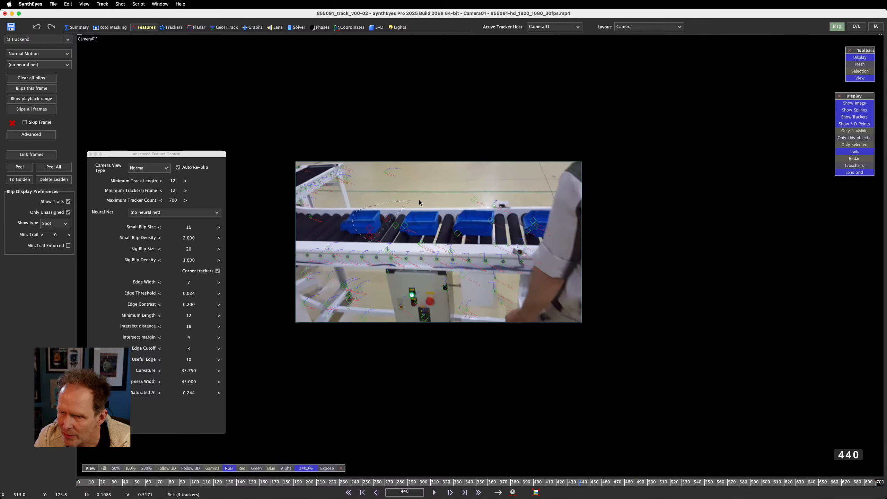
drag(544, 224, 536, 234)
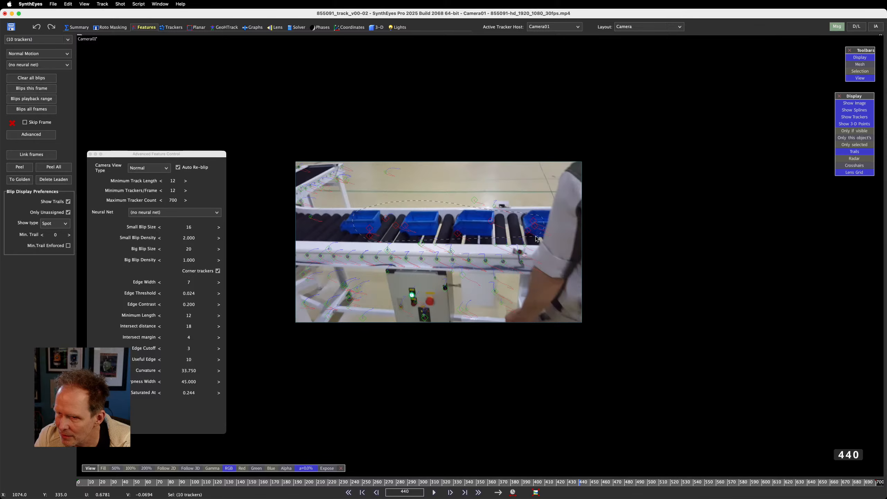
key(Delete)
- Advance to frame 454 and lasso and delete the trackers around the three bins nearest the worker
drag(585, 484, 596, 483)
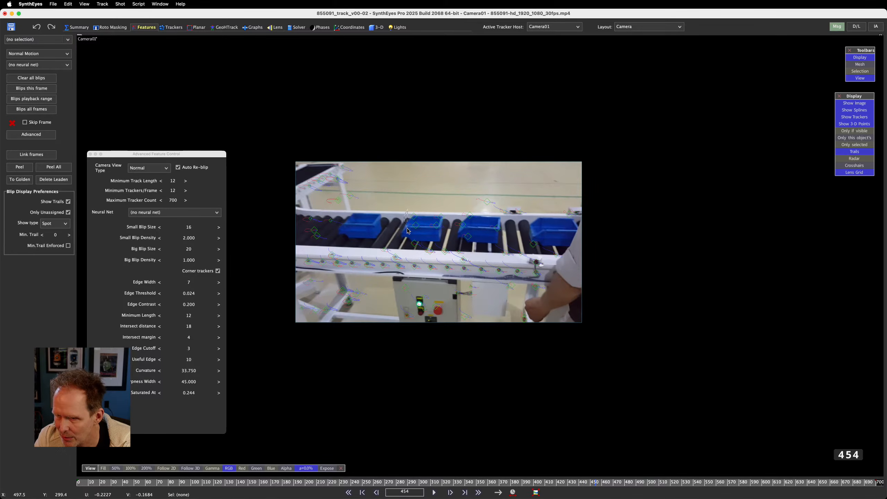
mouse_move(407, 231)
mouse_down()
mouse_move(411, 245)
mouse_move(454, 245)
mouse_up()
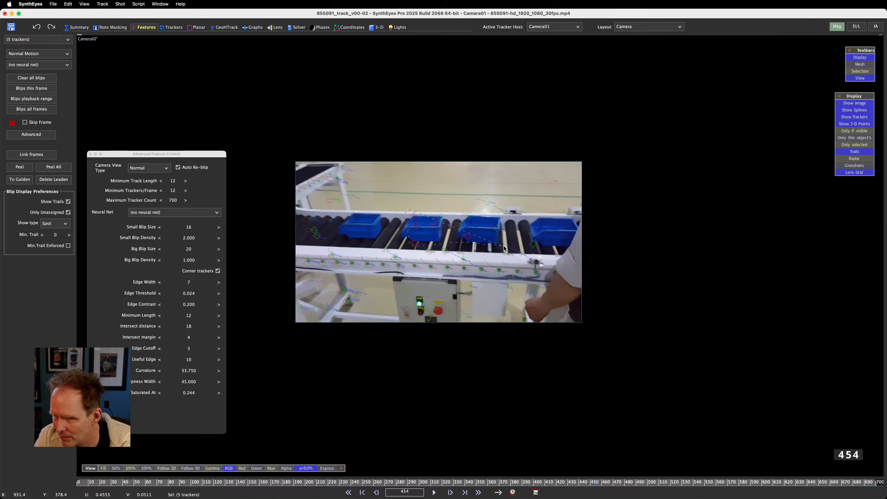
drag(545, 251, 546, 227)
key(Delete)
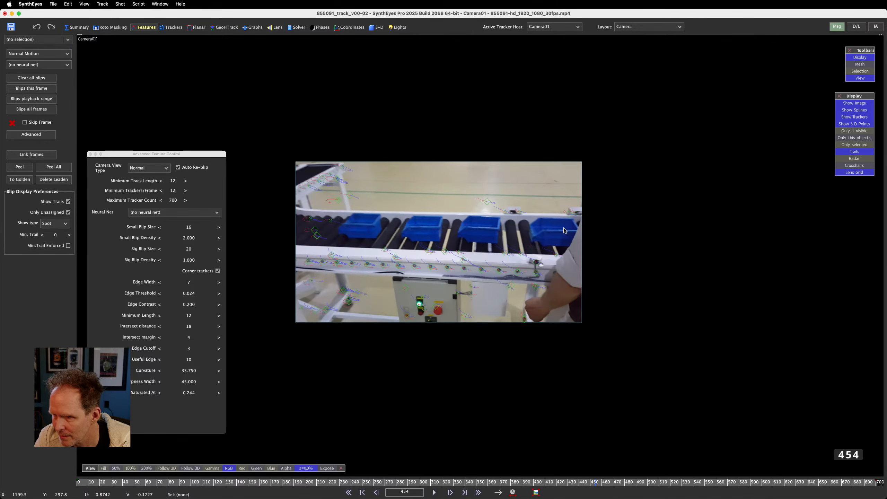
- Advance to frame 482 and lasso and delete the trackers along the row of four bins and the nearby rollers
mouse_move(601, 479)
mouse_down()
mouse_move(621, 482)
mouse_move(613, 483)
mouse_up()
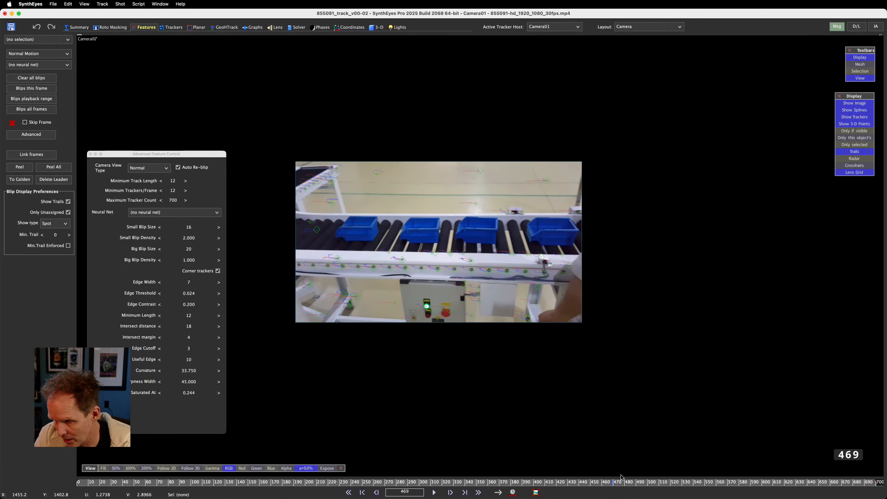
drag(618, 482, 627, 480)
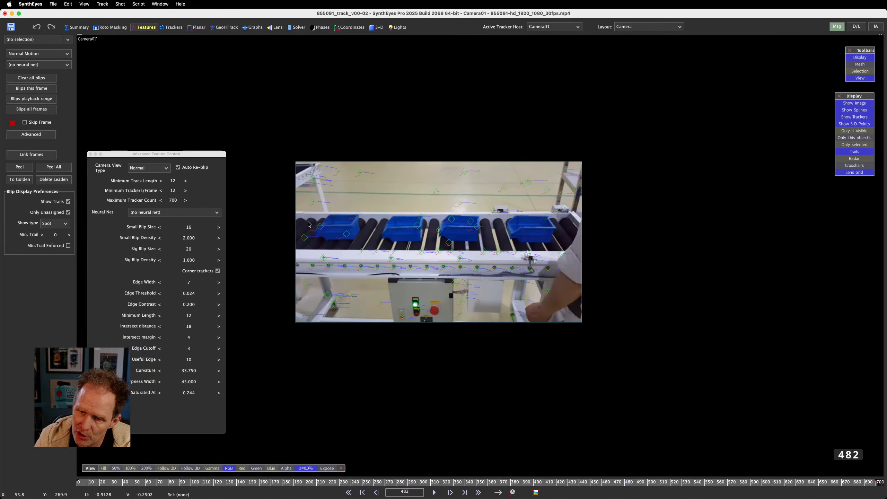
mouse_move(303, 238)
mouse_down()
mouse_move(508, 246)
mouse_move(547, 235)
mouse_move(553, 216)
mouse_move(356, 211)
mouse_up()
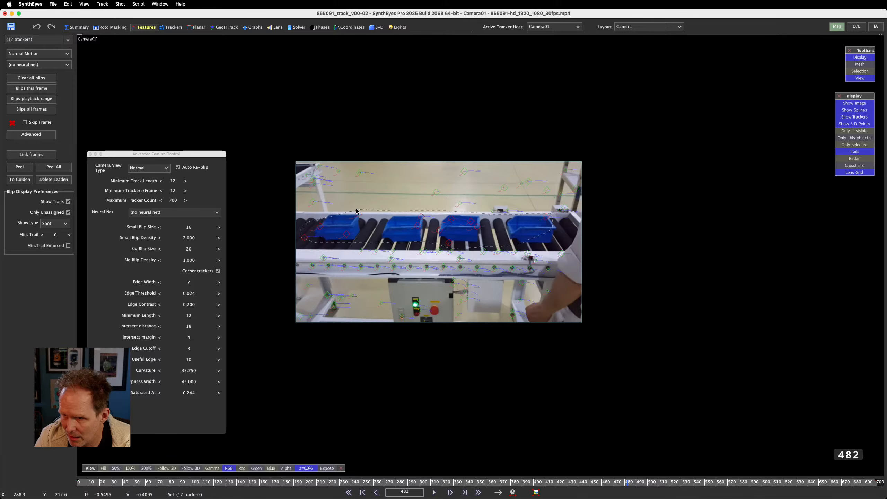
key(Delete)
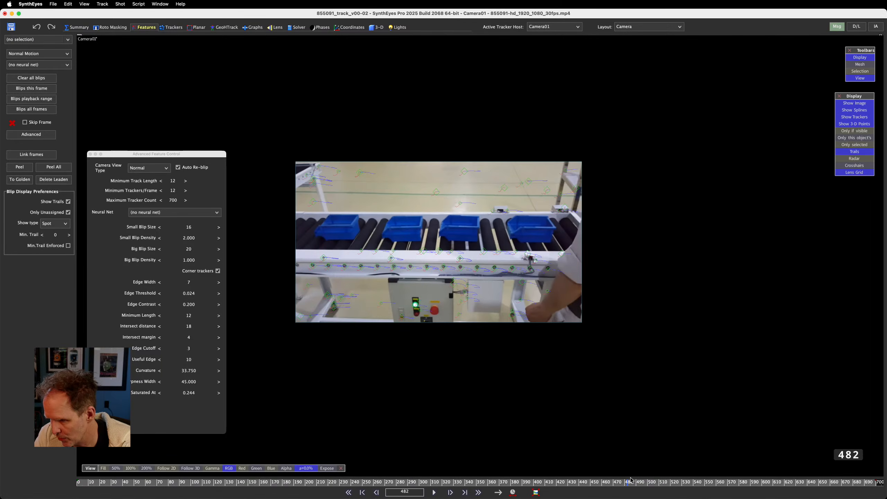
- Advance to frame 500 and delete the trackers on the bin nearest the worker and beside the bin farthest from him
drag(633, 484, 652, 484)
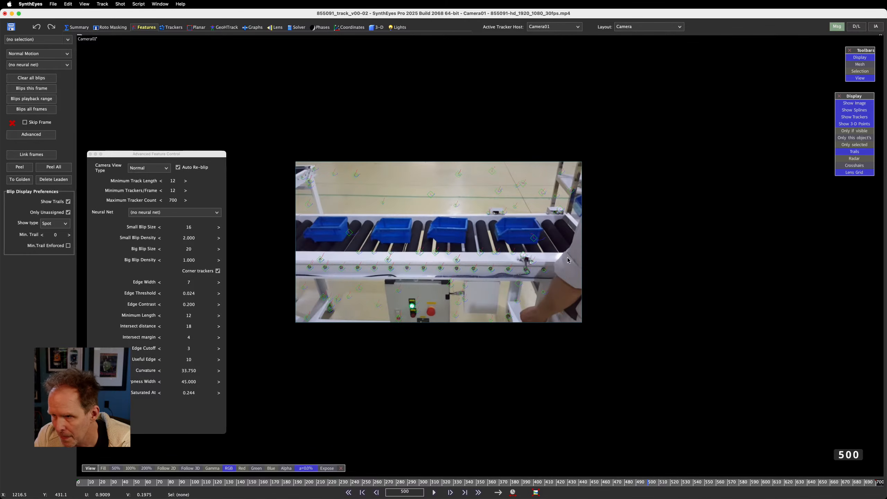
click(535, 240)
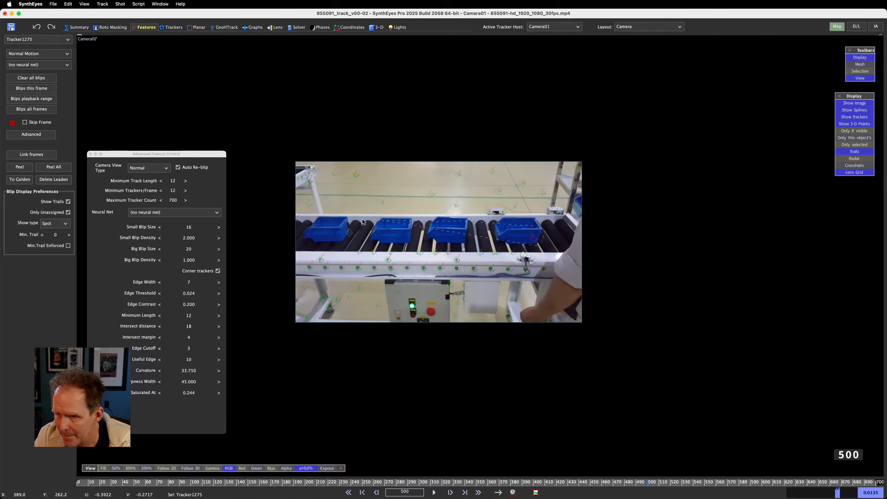
click(337, 232)
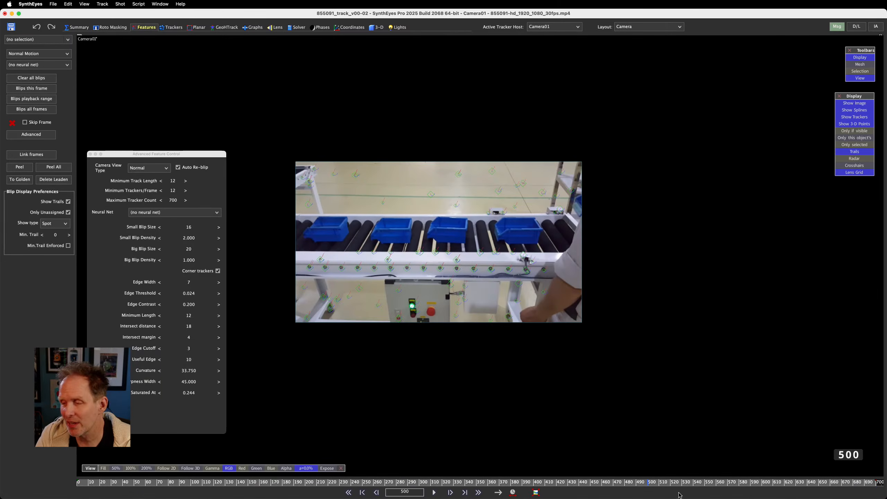
- Advance to frame 527 and lasso and delete the trackers sticking to the bins along the conveyor
drag(653, 484, 678, 483)
mouse_move(559, 226)
mouse_down()
mouse_move(567, 199)
mouse_move(400, 220)
mouse_move(404, 236)
mouse_up()
drag(502, 225, 542, 224)
key(Delete)
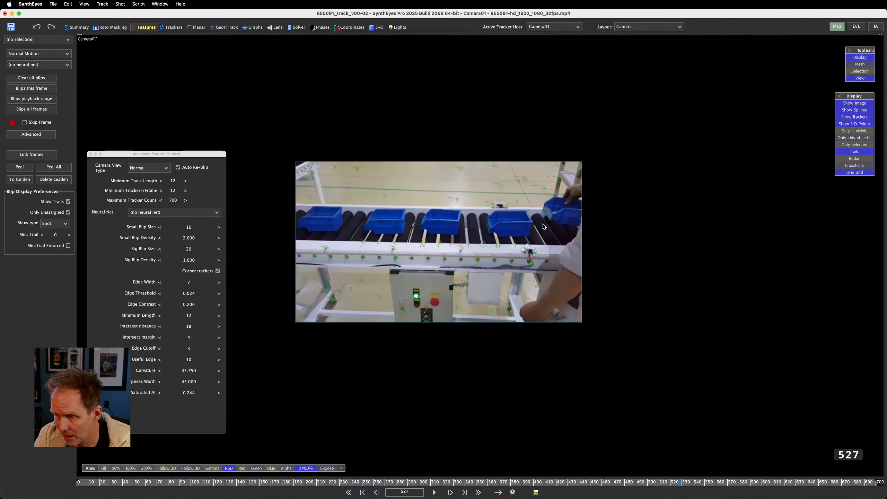
- Advance to frame 541
drag(675, 484, 694, 483)
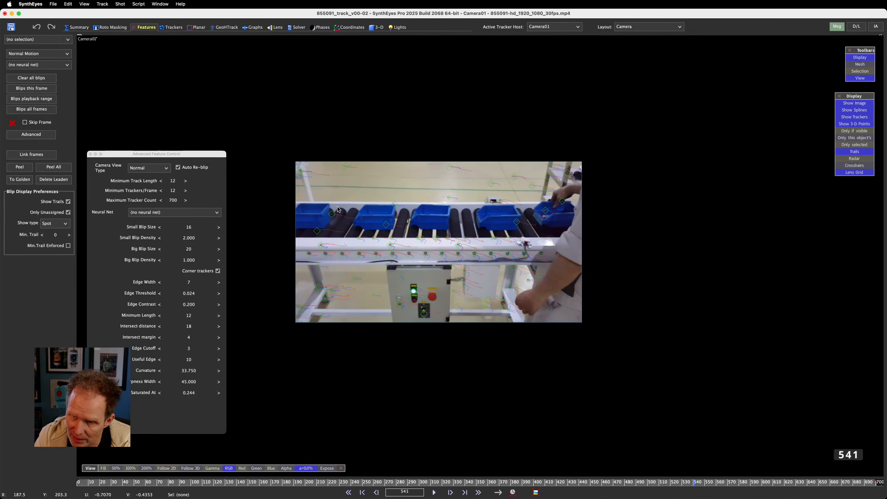
drag(313, 234, 361, 238)
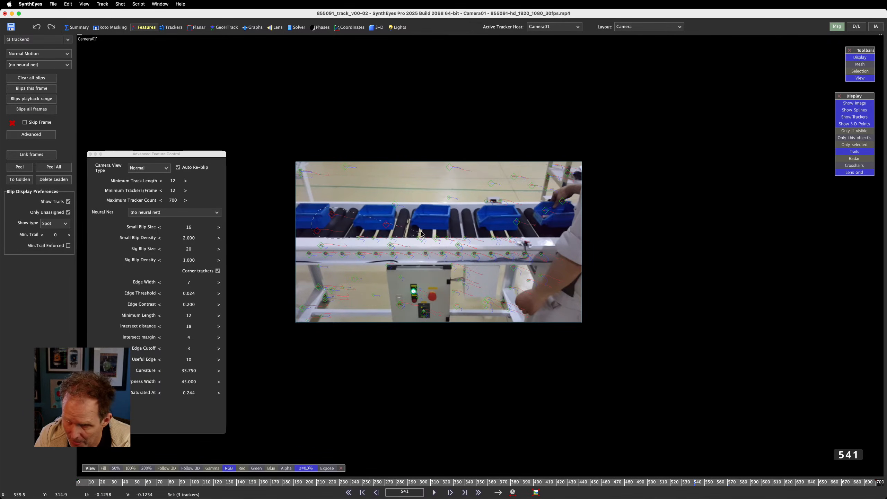
mouse_move(421, 234)
mouse_down()
mouse_move(518, 232)
mouse_move(550, 224)
mouse_move(564, 199)
mouse_up()
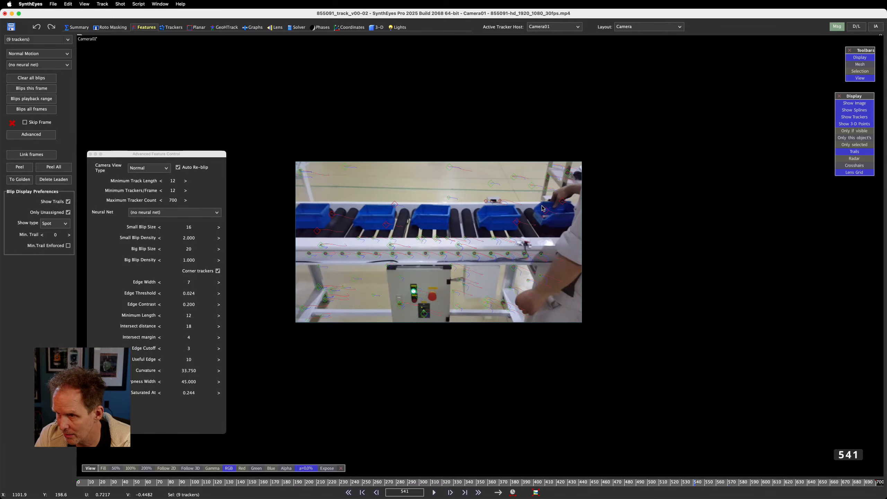
click(508, 194)
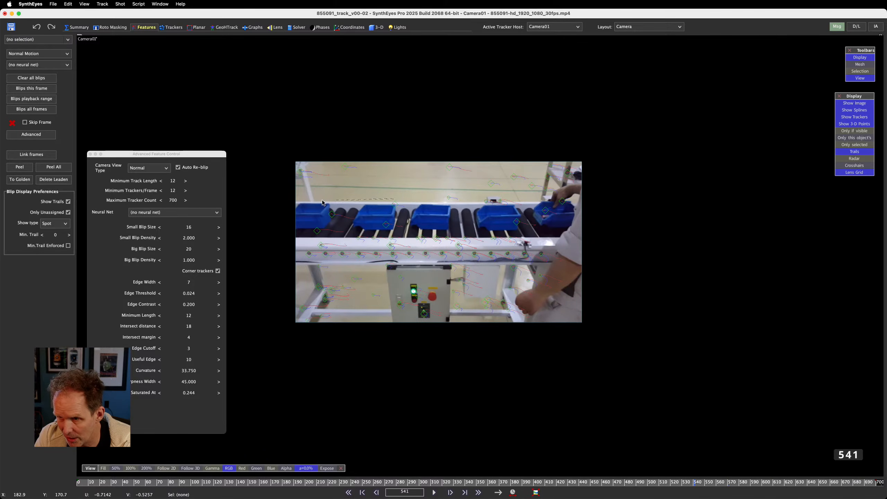
- Lasso and delete the trackers on the bins at frame 541, including those around the bin held by the worker
mouse_move(322, 202)
mouse_down()
mouse_move(306, 223)
mouse_move(331, 236)
mouse_up()
drag(392, 234, 394, 232)
key(Delete)
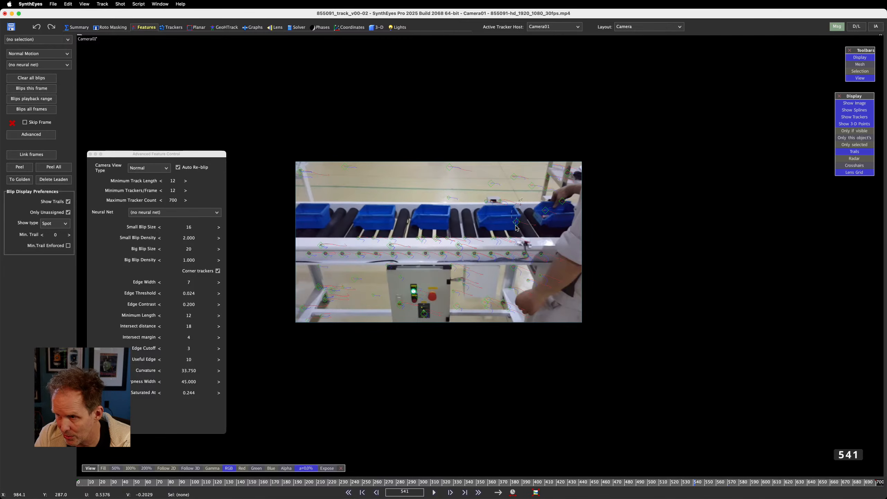
mouse_move(516, 228)
mouse_down()
mouse_move(574, 216)
mouse_move(570, 201)
mouse_up()
key(Delete)
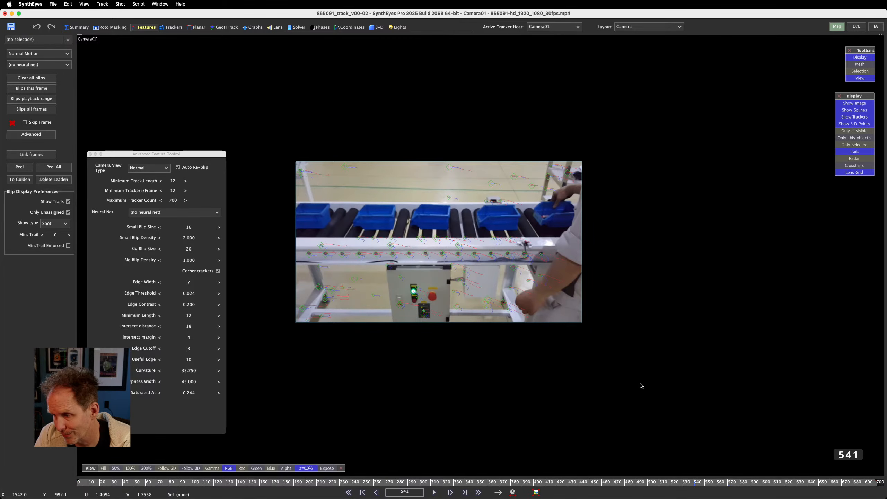
- Advance to frame 557 and lasso and delete the trackers along the row of five bins
drag(698, 482, 712, 482)
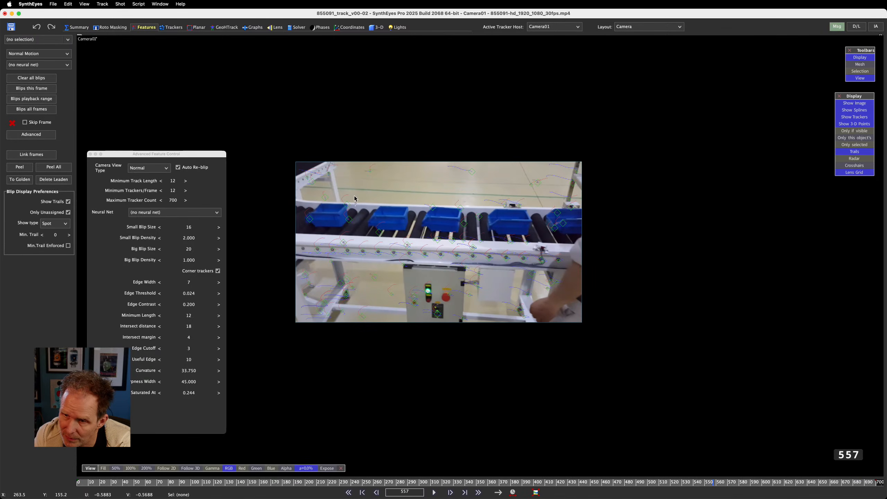
mouse_move(354, 198)
mouse_down()
mouse_move(316, 212)
mouse_move(367, 227)
mouse_move(560, 236)
mouse_move(570, 231)
mouse_move(558, 209)
mouse_up()
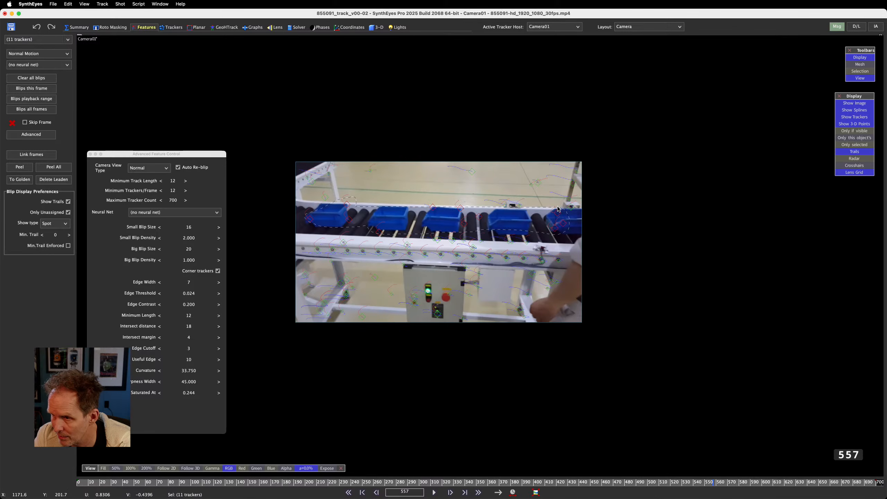
key(Delete)
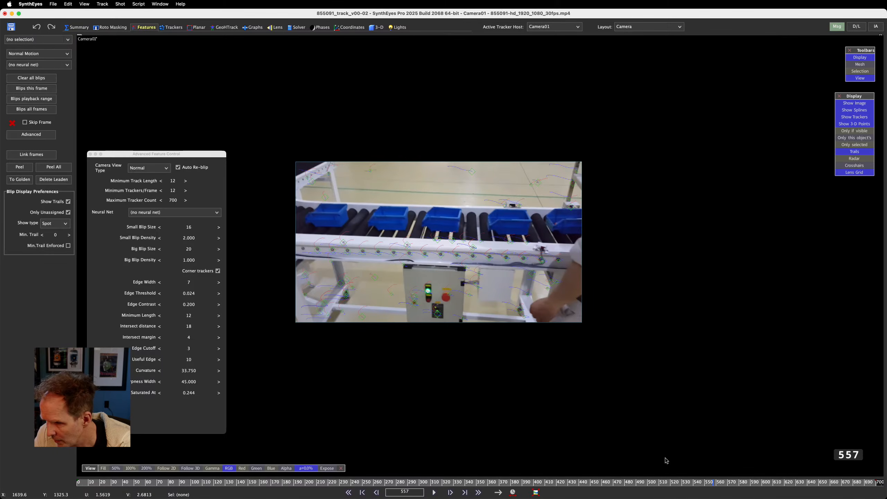
- Advance to frame 568 and lasso and delete the trackers on and around the four bins farthest from the worker
drag(719, 482, 726, 481)
mouse_move(466, 205)
mouse_down()
mouse_move(419, 195)
mouse_move(330, 212)
mouse_move(420, 221)
mouse_up()
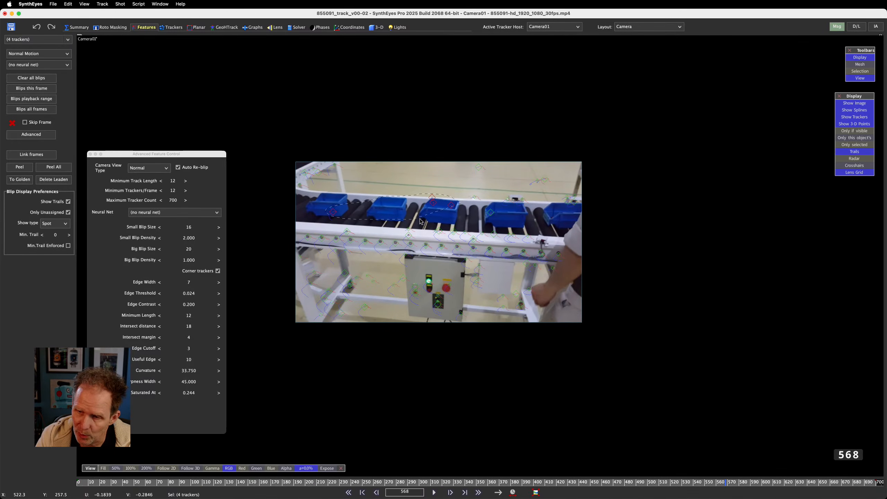
drag(503, 214, 502, 213)
key(Delete)
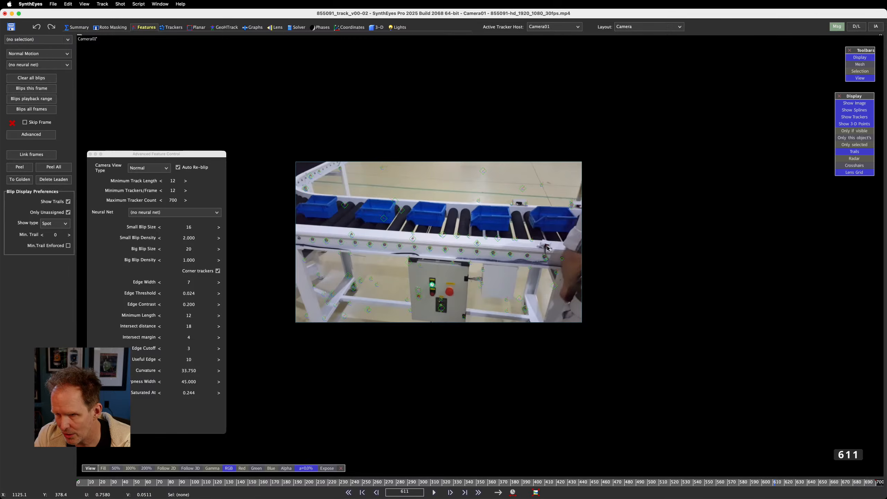
- Delete the tracker on the second bin at frame 611 and the one beside the first bin at frame 621
click(386, 220)
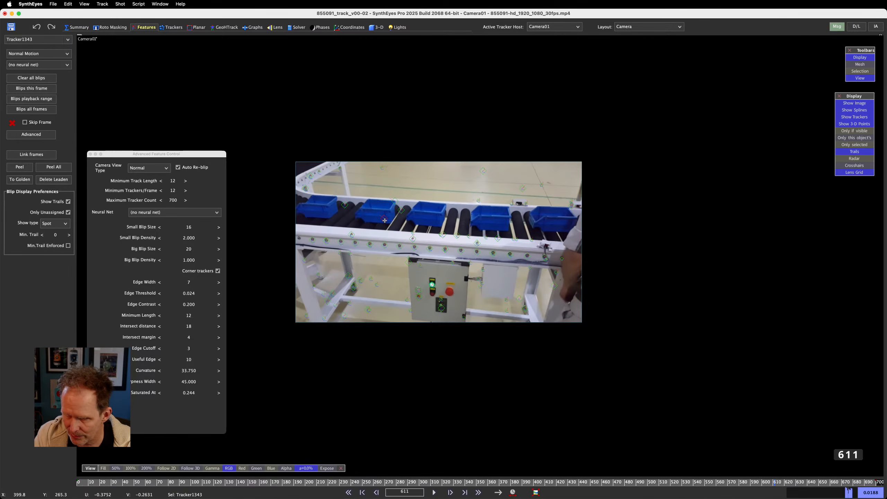
click(418, 200)
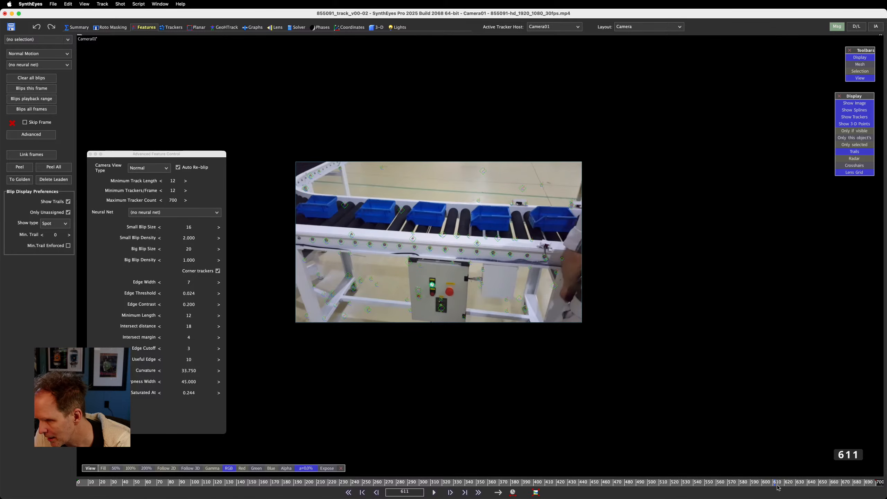
key(space)
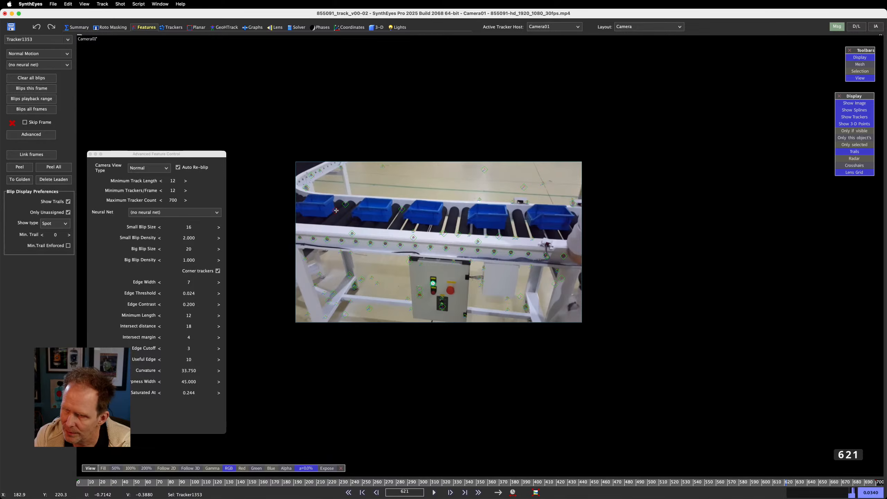
key(space)
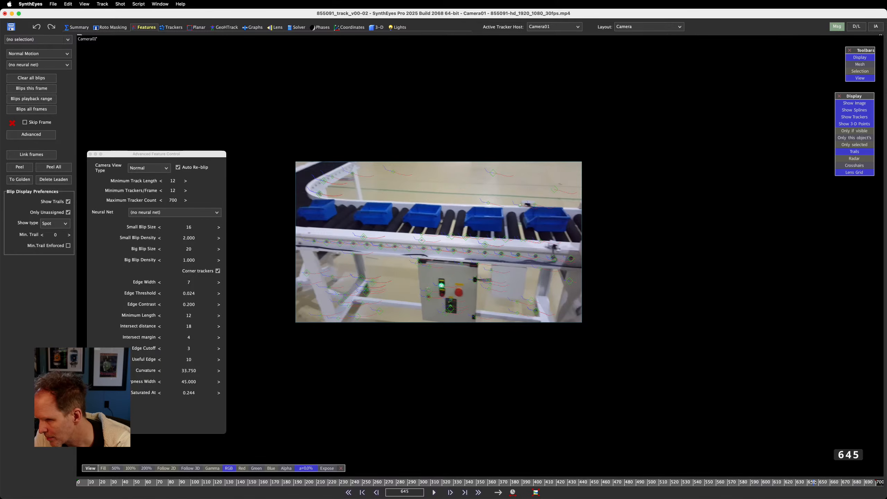
- Advance to frame 676 and delete the trackers beside the first bin and between the third and fourth bins
drag(813, 483, 848, 481)
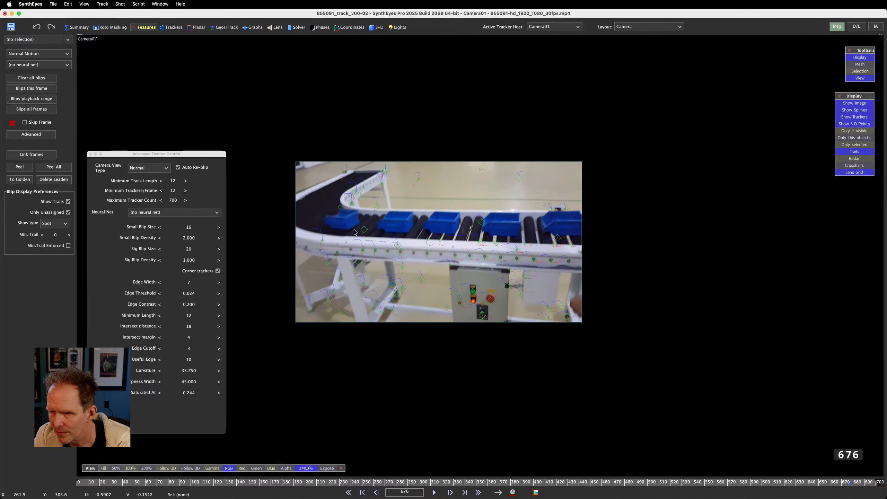
click(364, 229)
key(Delete)
click(482, 220)
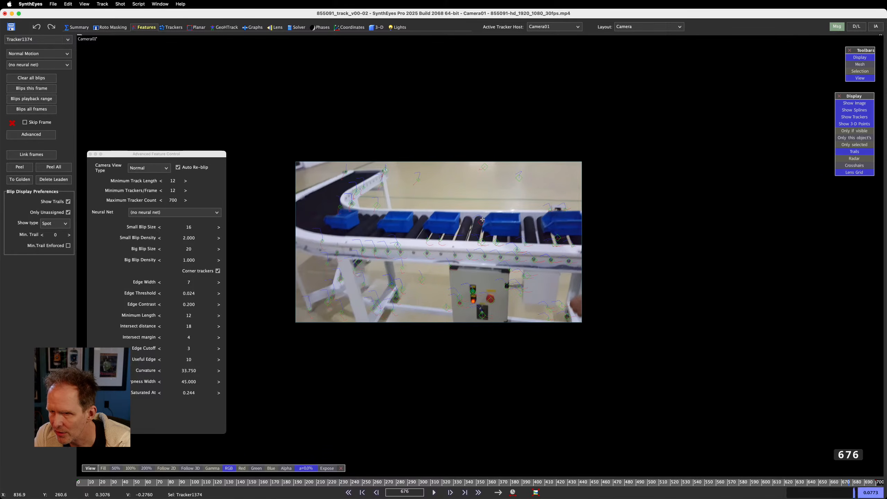
key(Delete)
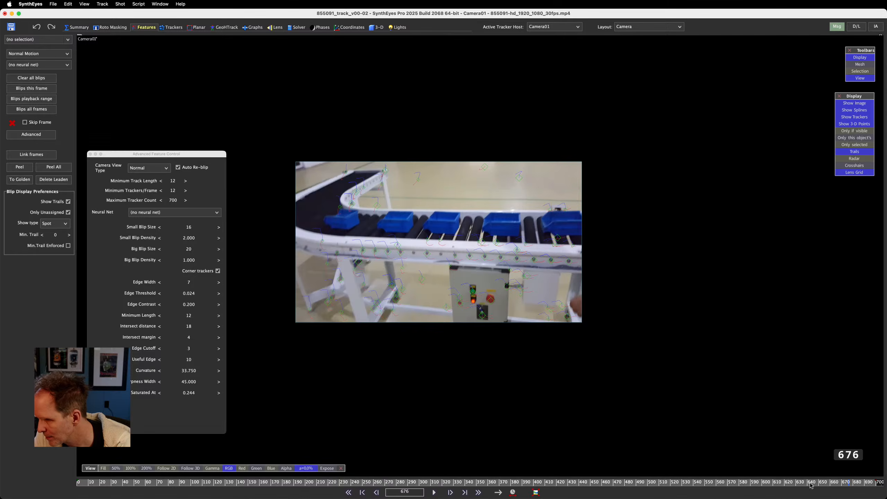
- Switch to the Trackers room at the last frame, 700, and rescale the tracker graph to the full shot range
drag(811, 482, 877, 496)
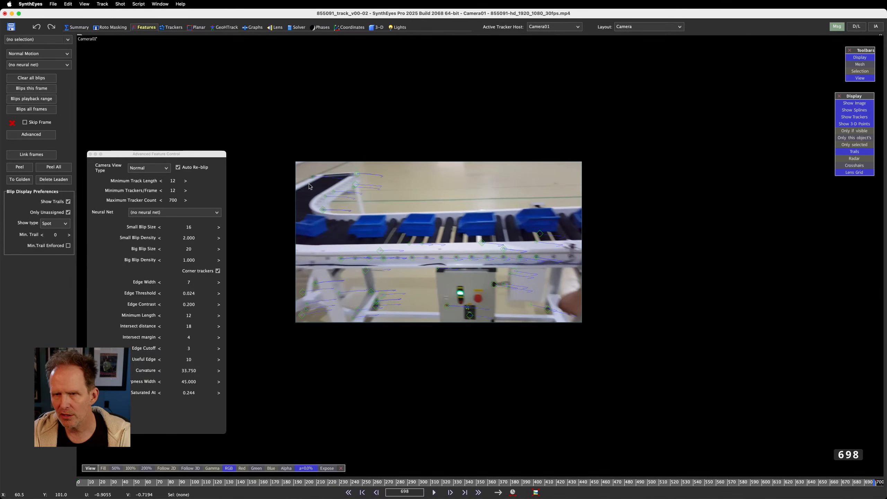
click(172, 27)
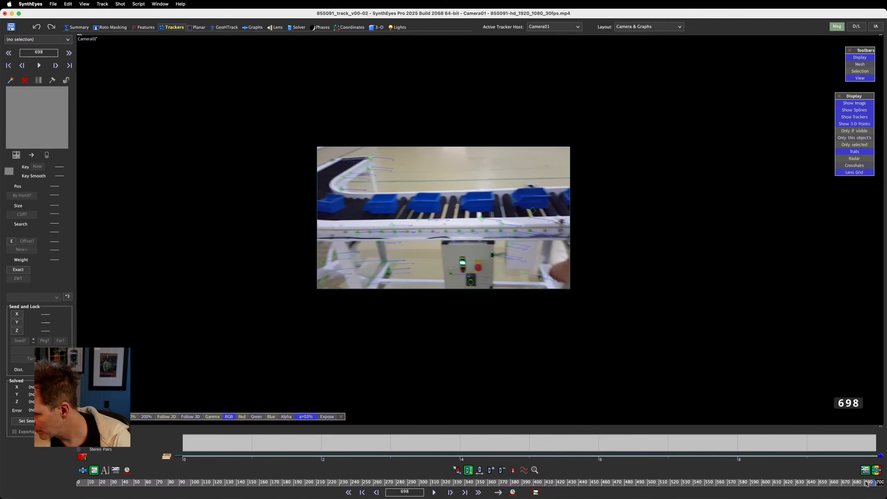
drag(867, 483, 885, 483)
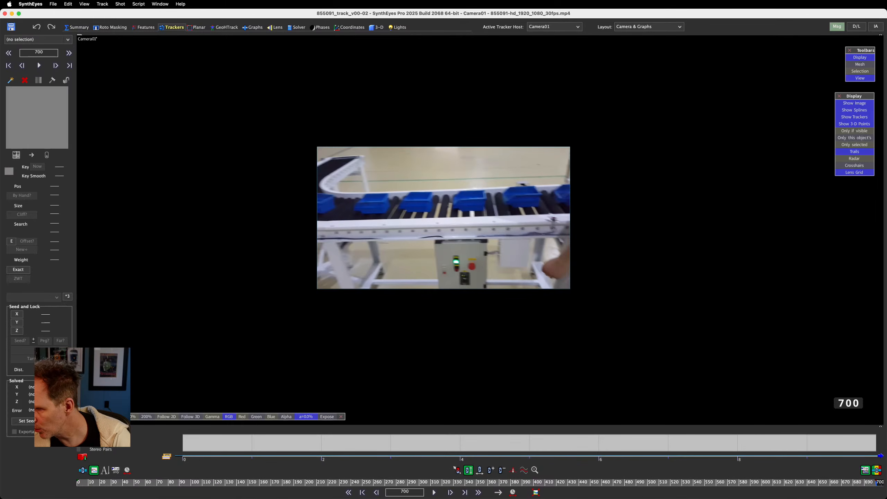
scroll(849, 451, up, 8)
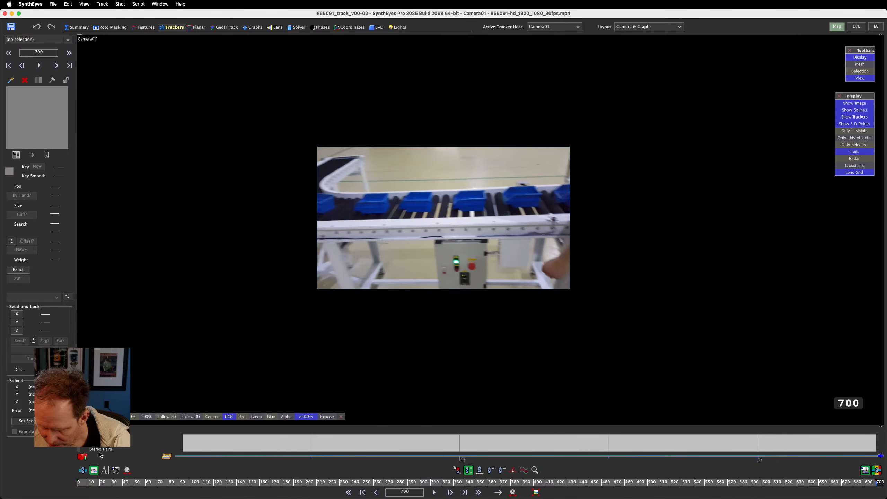
click(127, 470)
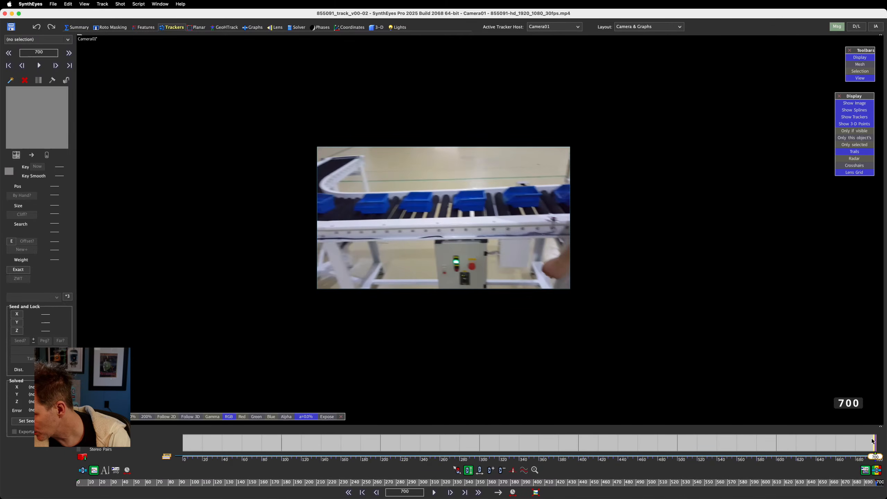
- Step back and forth between frames 682 and 697 to examine the trackers near the end of the shot
drag(874, 458, 872, 460)
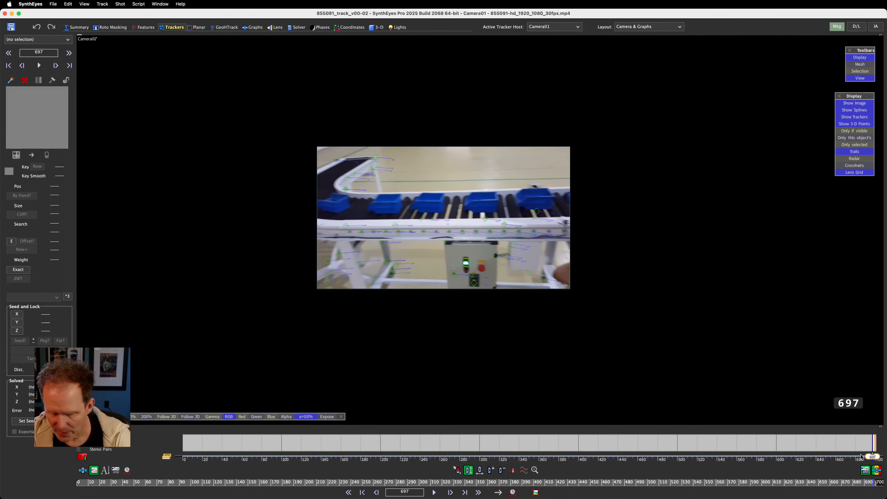
key(Right)
key(Right)
key(Left)
key(Left)
key(Left)
key(Right)
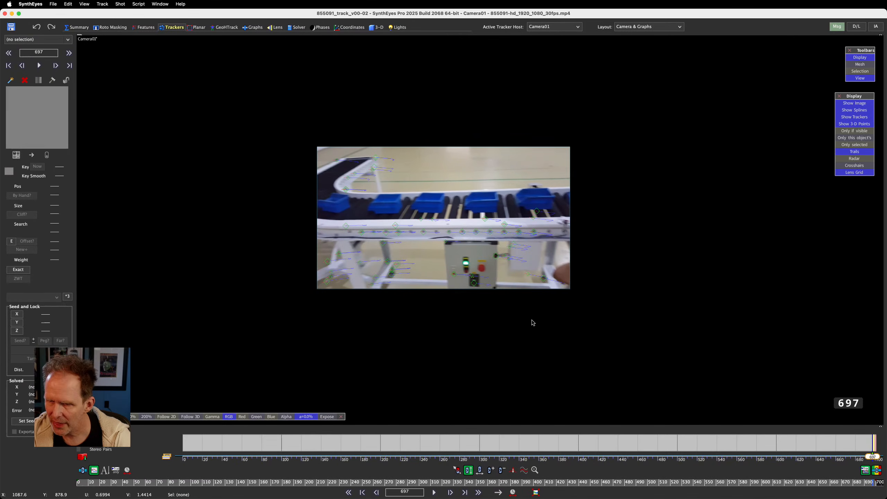
key(Left)
key(Left)
key(Left)
key(Left)
key(Left)
key(Left)
key(Left)
key(Left)
key(Left)
key(Left)
key(Left)
key(Left)
key(Left)
key(Left)
key(Left)
key(Left)
key(Left)
key(Left)
key(Left)
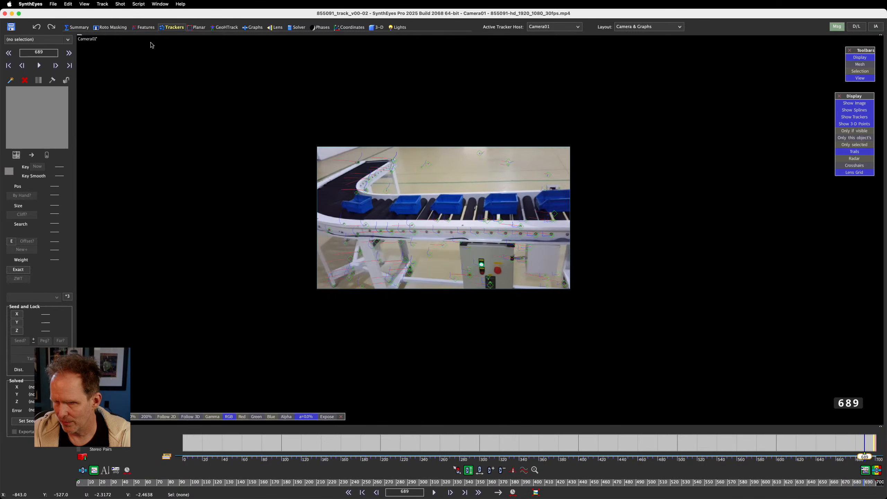
key(Right)
key(Right)
key(Right)
key(Right)
key(Right)
key(Right)
key(Right)
key(Right)
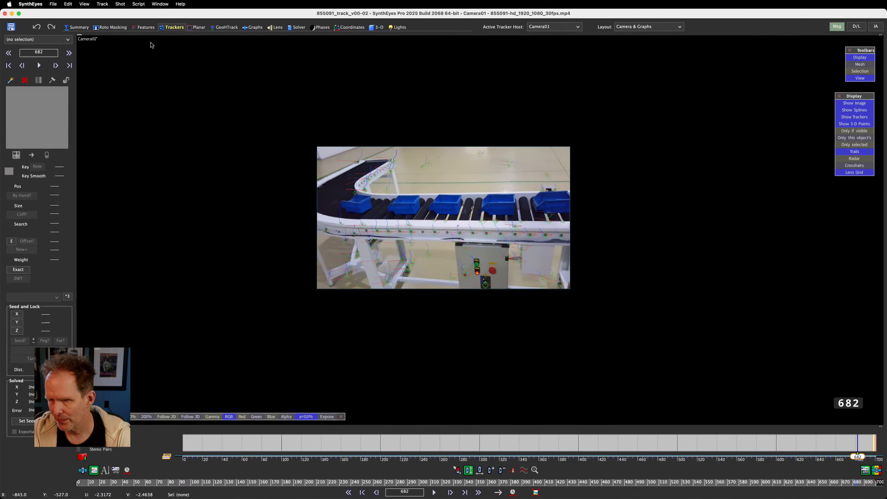
- Advance to frame 687 and place a new manual tracker on the control box's green light
key(Right)
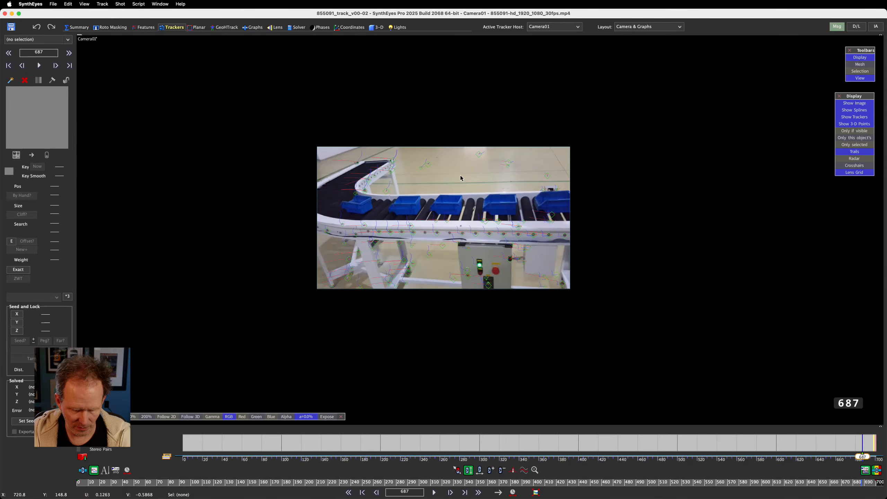
key(c)
drag(477, 266, 480, 264)
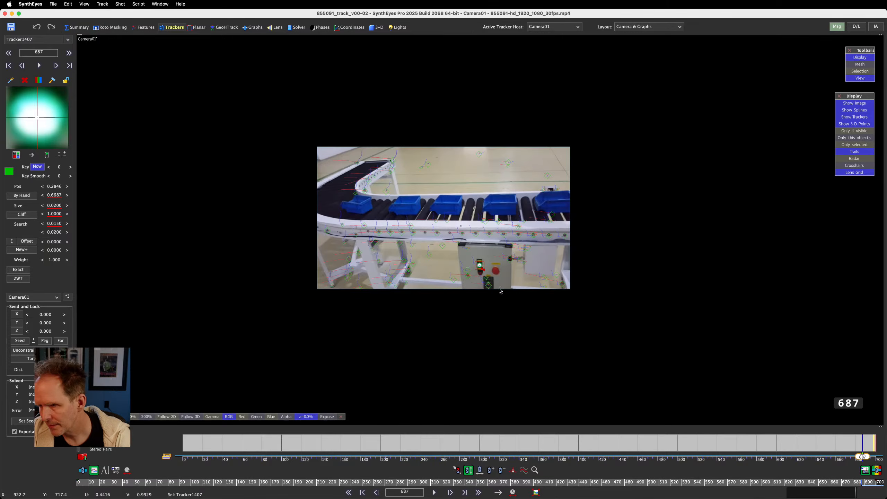
- Enlarge the green light tracker's search area to about 0.08 by 0.14, then track it through frame 700 and lock it
scroll(485, 286, up, 5)
drag(480, 237, 503, 261)
key(space)
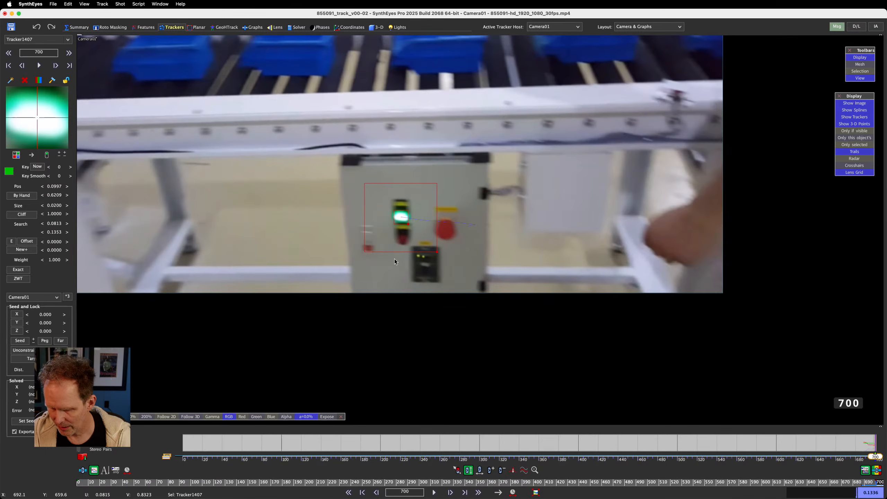
click(394, 259)
scroll(417, 150, down, 3)
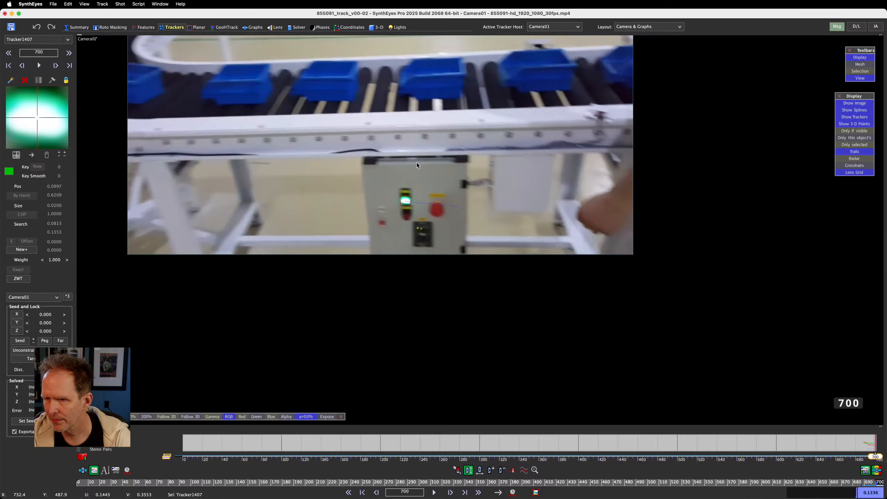
- Go back to frame 647 and place a new tracker on the white post beside the conveyor's curve
scroll(417, 165, down, 2)
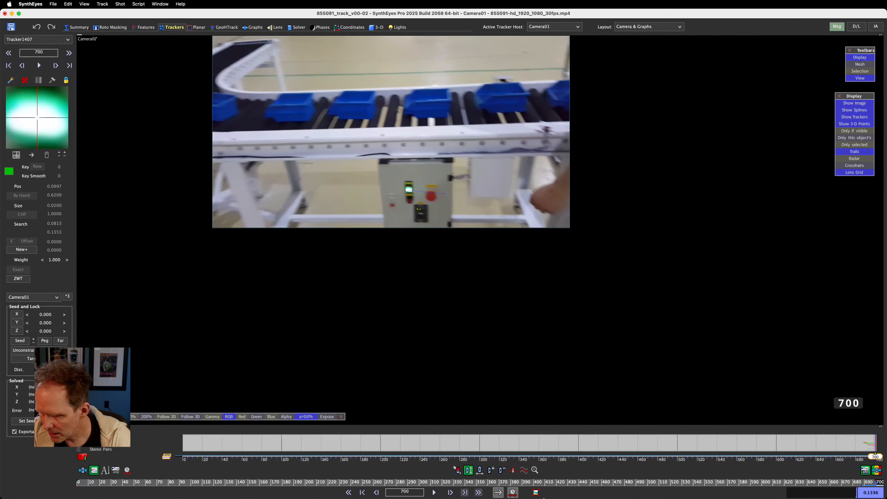
key(Left)
key(Left)
key(Left)
key(Left)
key(Left)
key(Left)
key(Left)
key(Left)
key(Left)
key(Left)
key(Left)
key(Left)
key(Left)
key(Left)
key(Left)
key(Left)
key(Left)
key(Left)
key(Left)
key(Left)
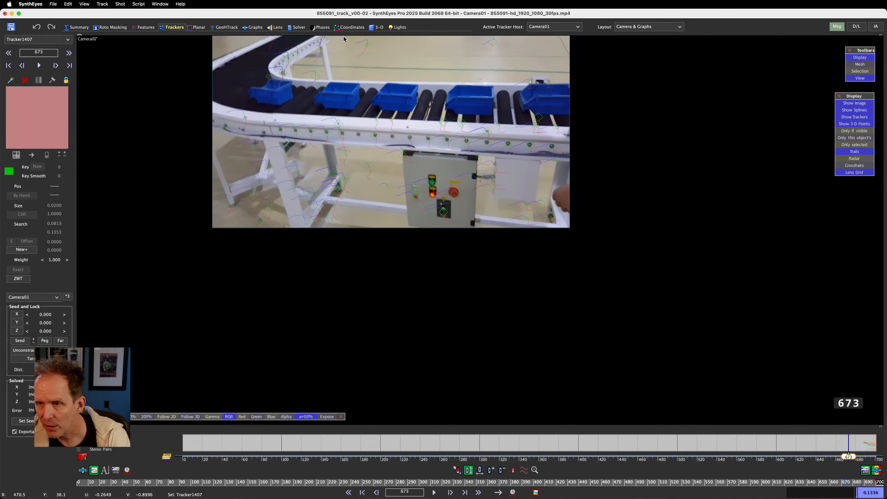
key(Left)
key(Right)
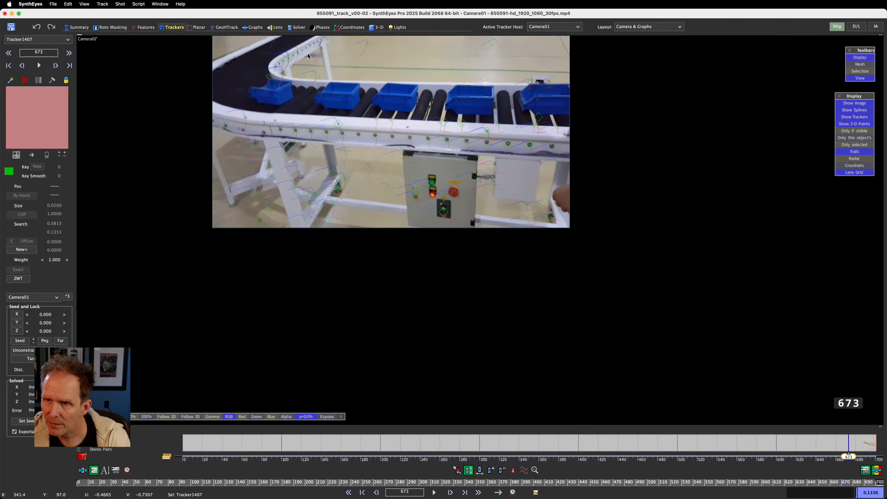
key(Left)
key(Left)
key(Left)
key(Left)
key(Left)
key(Left)
key(Left)
key(Left)
key(Left)
key(Left)
key(Left)
key(Left)
key(Left)
key(Left)
key(Left)
key(Left)
key(Left)
key(Left)
key(Left)
key(Left)
key(Left)
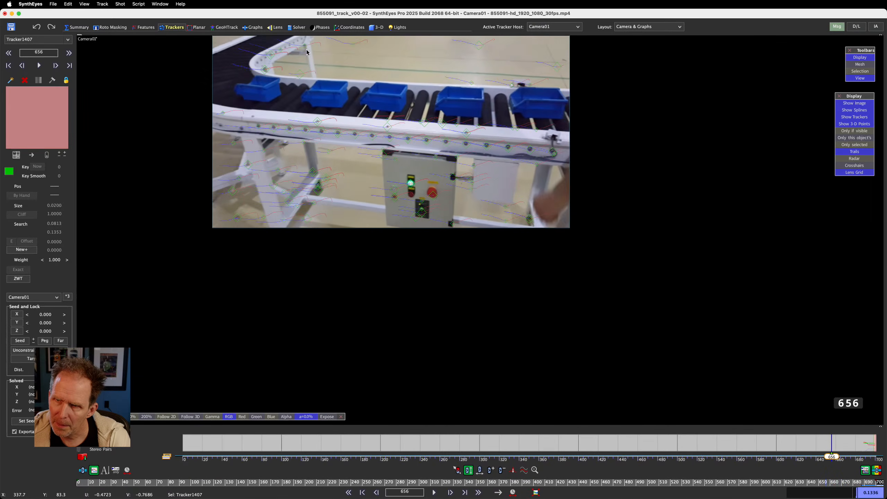
key(Right)
key(Right)
key(Right)
key(Right)
key(Right)
key(Right)
key(Right)
key(Left)
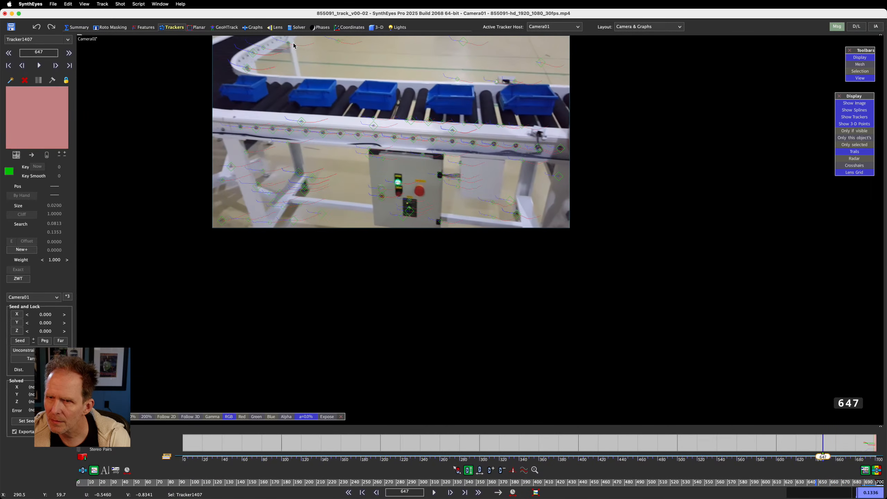
click(289, 42)
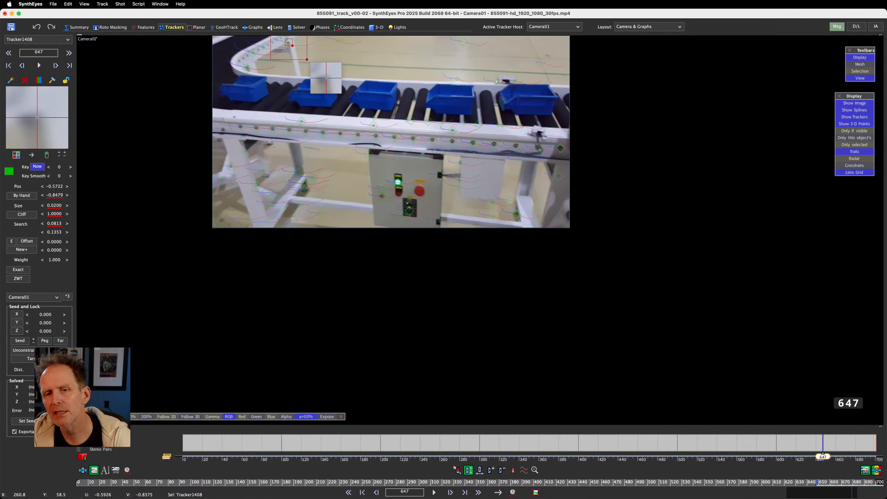
- Track the post tracker forward from frame 647 to frame 700 and lock it
key(Right)
key(Right)
key(Right)
key(Right)
key(Right)
key(Right)
key(Right)
key(Right)
key(Right)
key(Right)
key(Right)
key(Right)
key(Right)
key(Right)
key(Right)
key(Right)
key(Right)
key(Right)
key(Right)
key(Right)
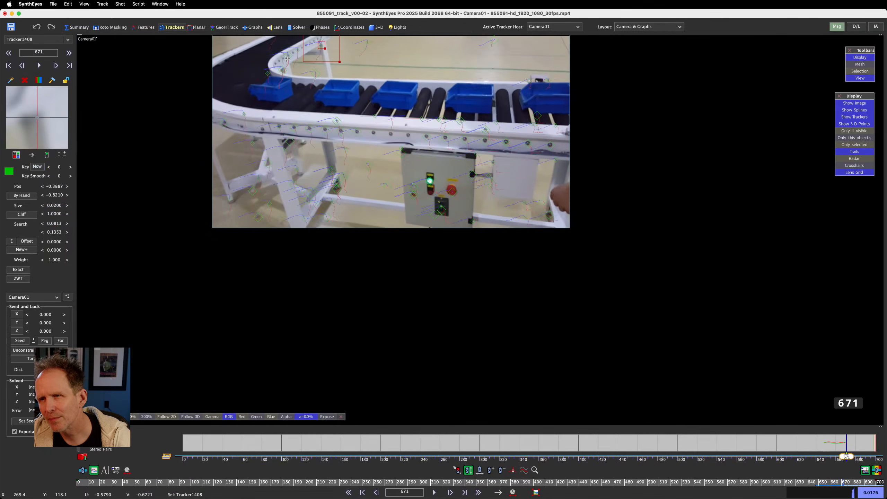
key(Right)
key(Right)
key(Right)
key(Right)
key(Right)
key(Right)
key(Right)
key(Right)
key(Right)
key(Right)
key(Right)
key(Right)
key(Right)
key(Right)
key(Right)
key(Right)
key(Right)
key(Right)
key(Right)
key(Right)
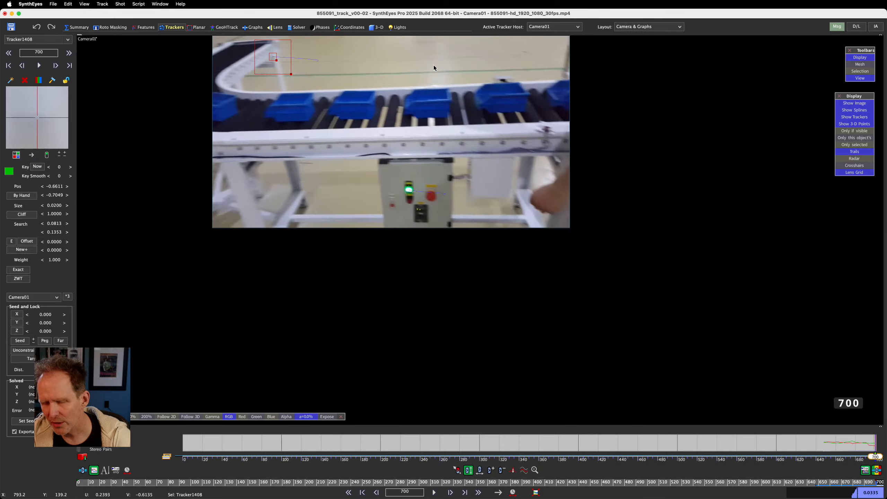
click(433, 67)
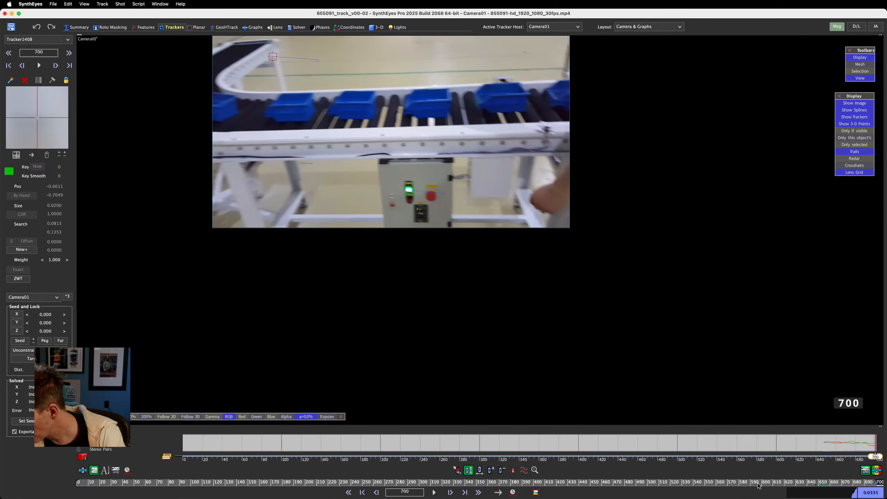
- Step back and forth between frames 685 and 700 to examine the bolts along the conveyor's front rail
drag(874, 483, 886, 484)
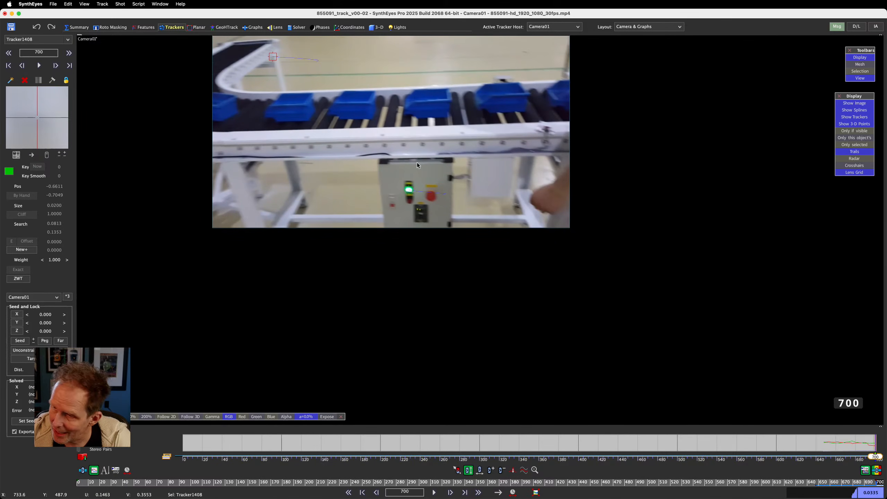
key(Left)
key(Left)
key(Left)
key(Left)
key(Left)
key(Left)
key(Left)
key(Left)
key(Left)
key(Left)
key(Left)
key(Left)
key(Left)
key(Left)
key(Left)
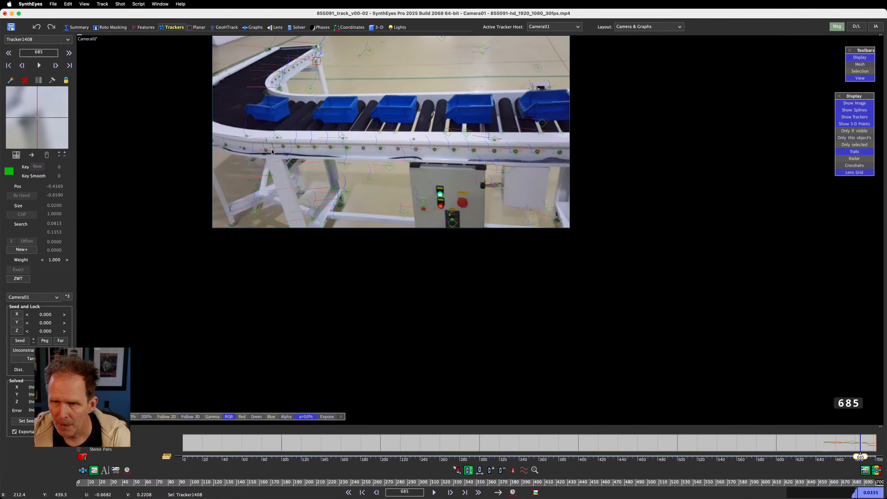
key(Right)
key(Right)
key(Right)
key(Right)
key(Right)
key(Right)
key(Right)
key(Right)
key(Right)
key(Right)
key(Right)
key(Right)
key(Right)
key(Right)
key(Right)
key(Left)
key(Left)
key(Left)
key(Left)
key(Left)
key(Left)
key(Left)
key(Left)
key(Left)
key(Left)
key(Left)
key(Left)
key(Left)
key(Left)
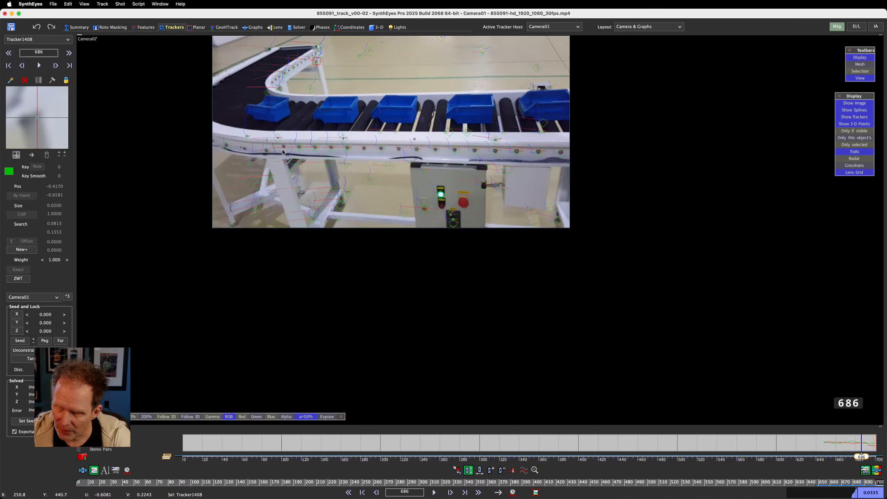
- Place a new tracker on a front-rail bolt above the leg at frame 686 and shrink its search area to about 0.06 by 0.09
drag(282, 151, 283, 147)
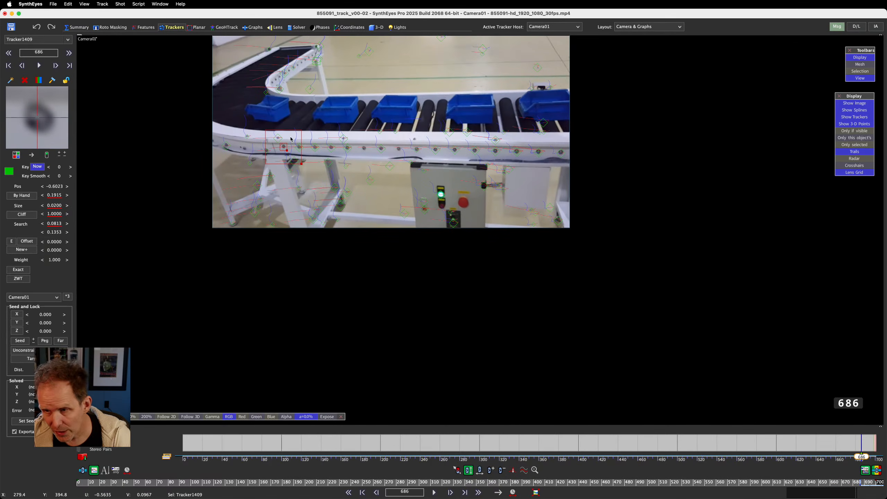
scroll(295, 152, up, 5)
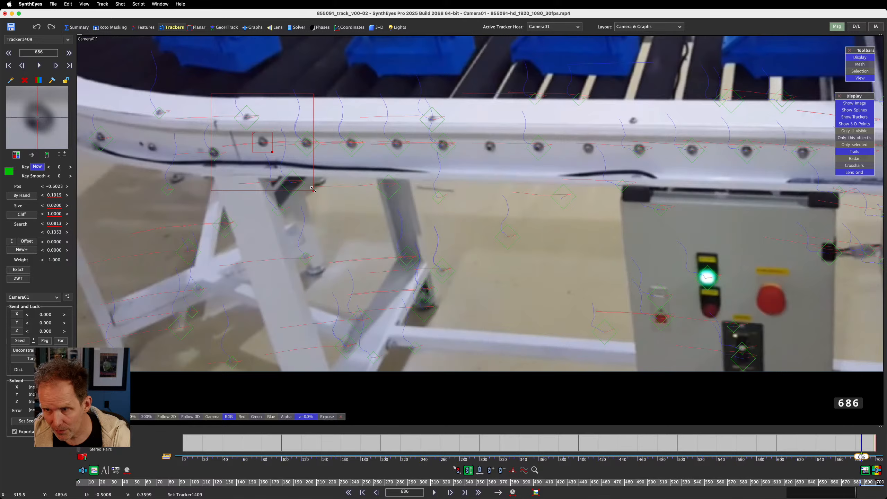
drag(313, 190, 303, 178)
- Track the front-rail bolt tracker forward from frame 686 to frame 700 and lock it
key(Right)
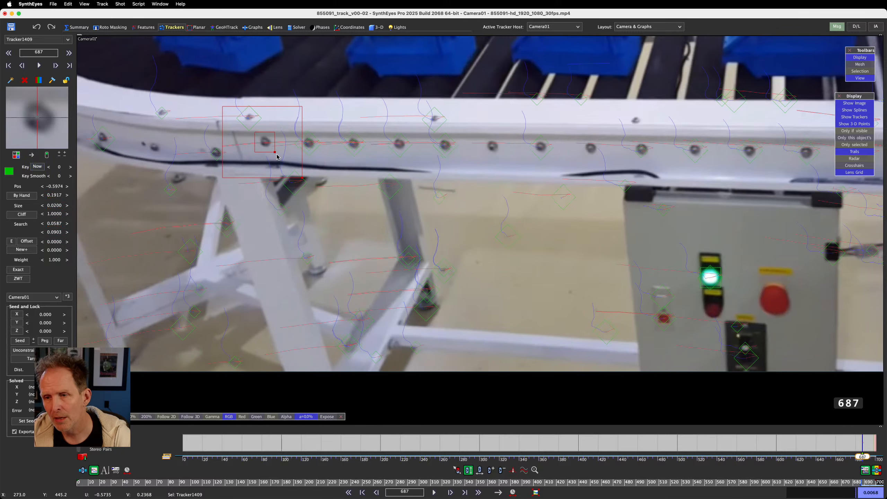
key(Right)
key(Right)
key(Right)
key(Right)
key(Right)
key(Right)
key(Right)
key(Right)
key(Right)
key(Right)
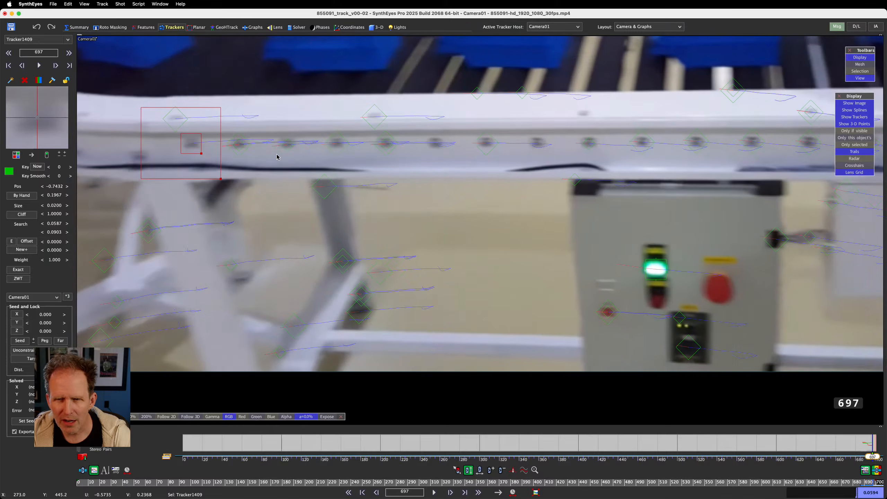
key(Right)
key(Right)
key(Right)
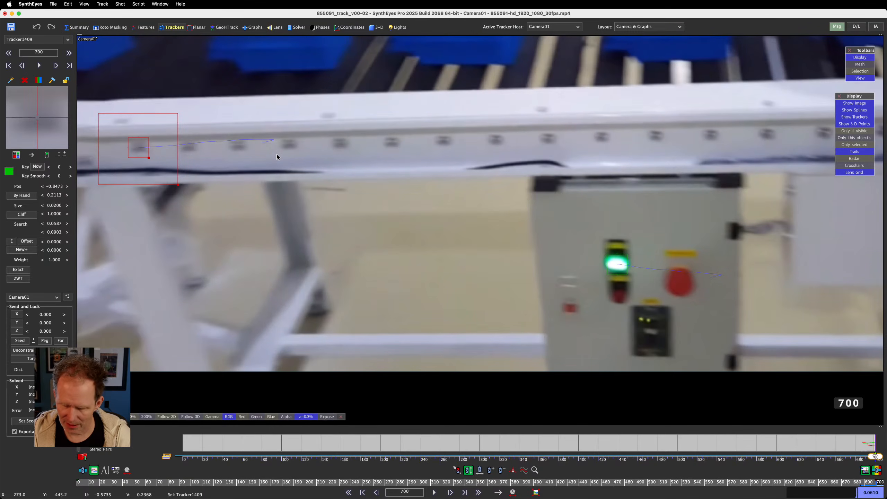
scroll(285, 165, down, 4)
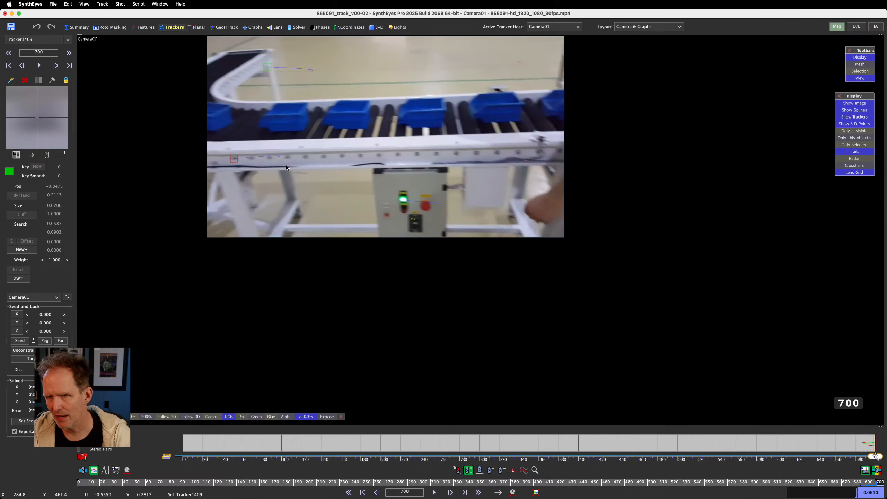
- Go back to around frame 675 and place a new tracker, sized about 0.014, on the small device on the conveyor's far rail
key(Left)
key(Left)
key(Left)
key(Left)
key(Left)
key(Left)
key(Left)
key(Left)
key(Left)
key(Left)
key(Left)
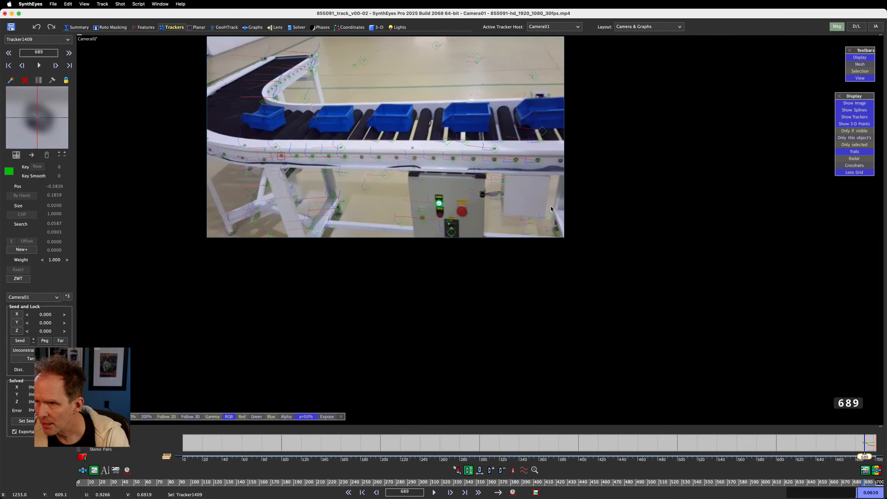
key(Left)
key(Left)
key(Left)
key(Left)
key(Left)
key(Left)
key(Left)
key(Left)
key(Left)
key(Left)
key(Left)
key(Left)
key(Left)
key(Left)
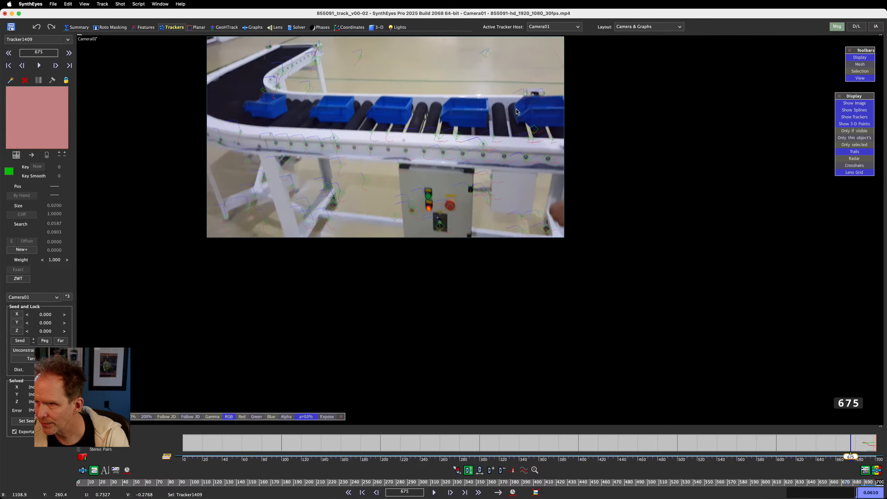
drag(538, 94, 536, 95)
scroll(544, 96, up, 3)
- Track the far-rail device tracker forward through frame 700 and lock it
key(Right)
key(Right)
key(Right)
key(Right)
key(Right)
key(Right)
key(Right)
key(Right)
key(Right)
key(Right)
key(Right)
key(Right)
key(Right)
key(Right)
key(Right)
key(Right)
key(Right)
key(Right)
key(Right)
key(Right)
key(Right)
key(Right)
key(Right)
key(Right)
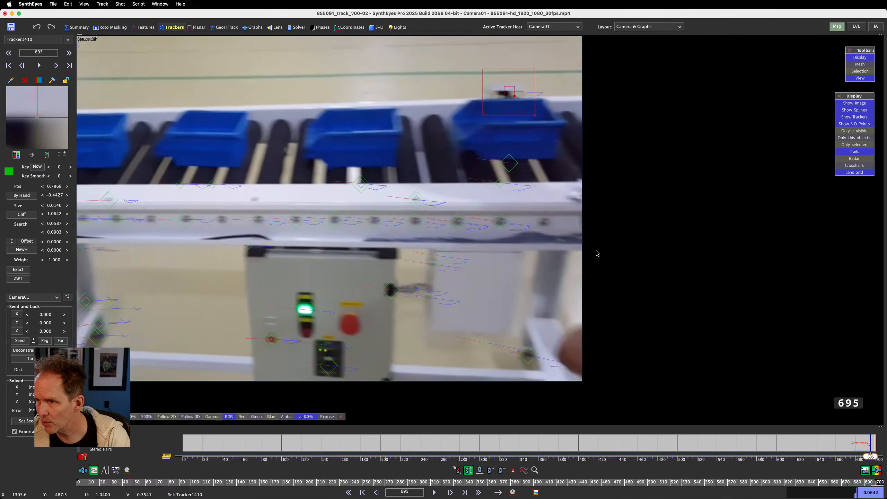
scroll(597, 254, down, 3)
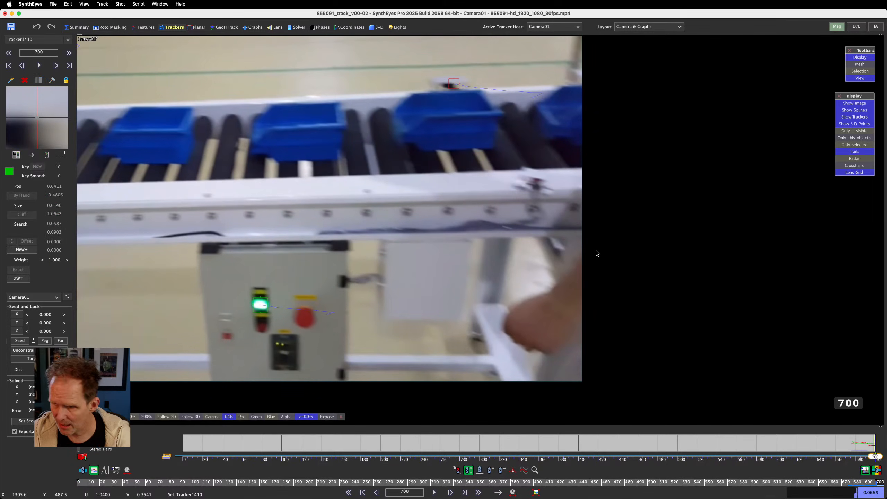
- Go back to frame 647 and place a new tracker on the green floor line behind the conveyor, centring it on the line
key(Left)
key(Left)
key(Left)
key(Left)
key(Left)
key(Left)
key(Left)
key(Left)
key(Left)
key(Left)
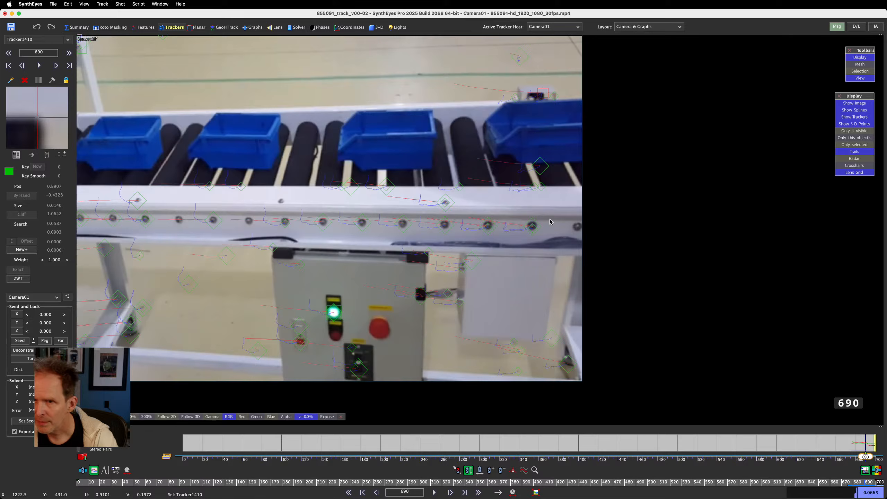
scroll(549, 222, down, 1)
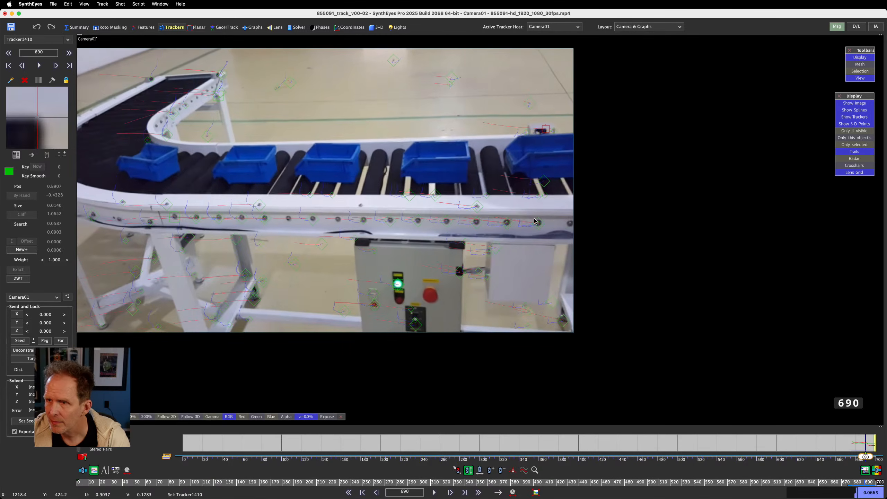
key(Left)
key(Left)
key(Left)
key(Left)
key(Left)
key(Left)
key(Left)
key(Left)
key(Left)
key(Left)
key(Left)
key(Left)
key(Left)
key(Left)
key(Left)
key(Left)
key(Left)
key(Left)
key(Left)
key(Left)
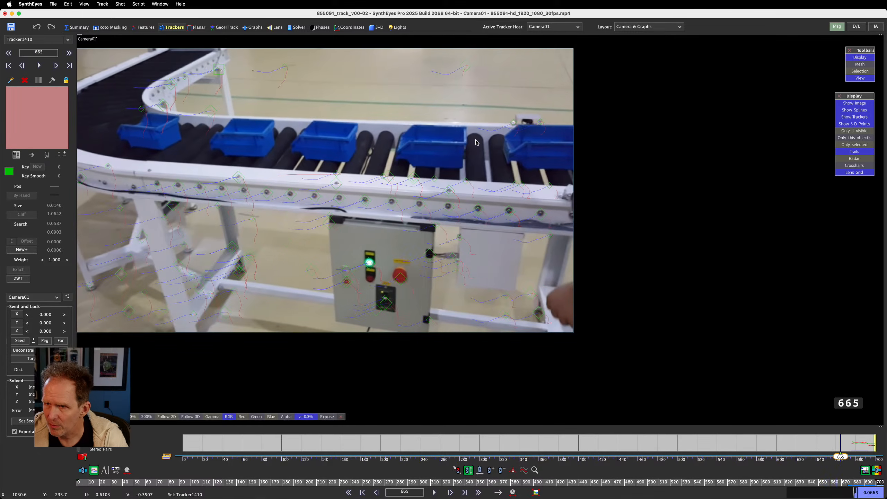
key(Left)
key(Left)
key(Left)
key(Left)
key(Left)
key(Left)
key(Left)
key(Left)
key(Left)
key(Left)
key(Left)
key(Left)
key(Left)
key(Left)
key(Left)
key(Left)
key(Left)
key(Left)
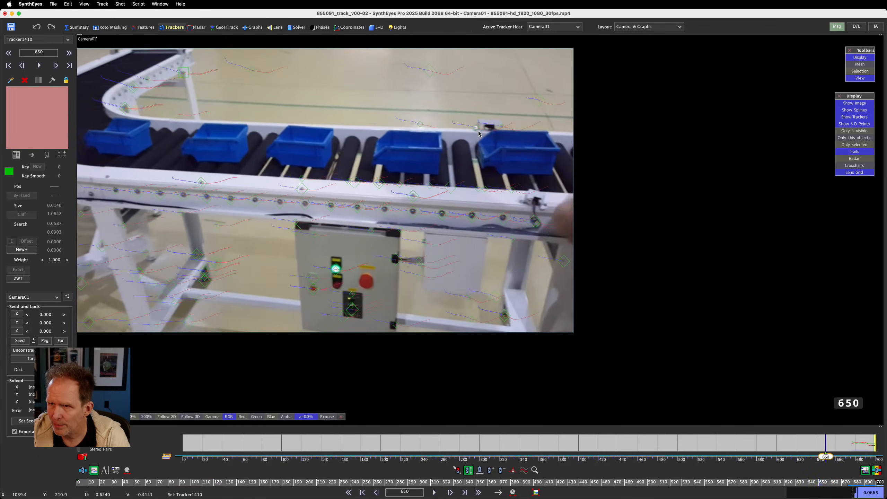
click(423, 111)
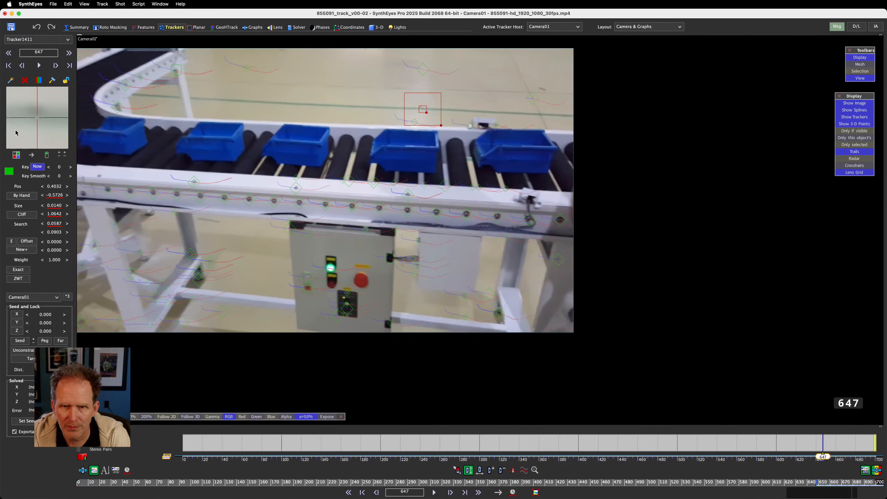
drag(37, 110, 37, 117)
- Track the green floor-line tracker forward frame by frame from frame 647 past the blurred frames around 660
key(Right)
key(Right)
key(Right)
key(Right)
key(Right)
key(Right)
key(Right)
key(Right)
key(Right)
key(Right)
key(Right)
key(Right)
key(Right)
key(Right)
key(Right)
key(Right)
key(Right)
key(Right)
key(Right)
key(Right)
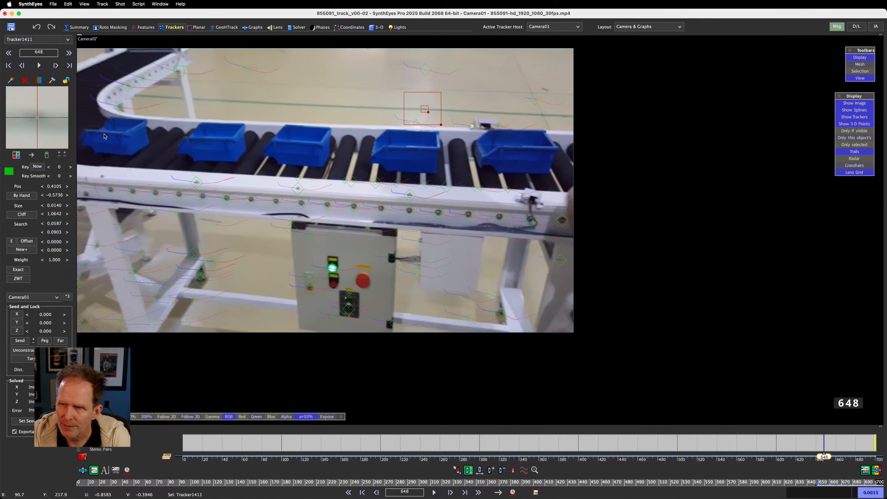
key(Right)
- Return to frame 659 and re-centre the floor-line tracker on the green line with a hand-placed key
key(Left)
key(Left)
key(Left)
key(Left)
key(Left)
key(Left)
key(Left)
key(Left)
key(Left)
key(Left)
key(Left)
key(Left)
key(Left)
key(Left)
key(Left)
key(Left)
key(Left)
key(Left)
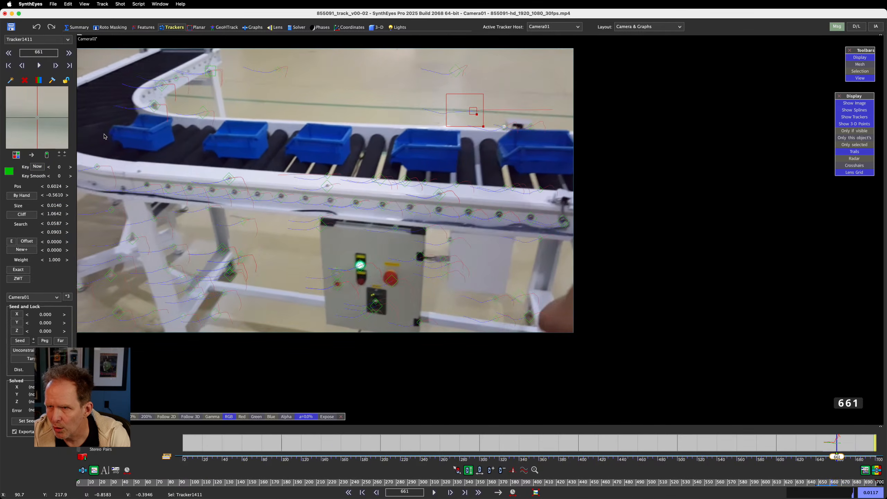
key(Right)
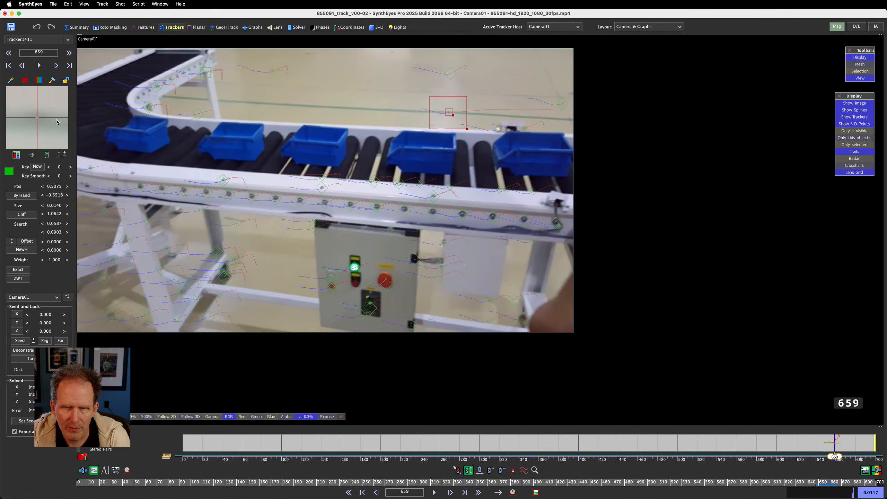
drag(32, 123, 31, 122)
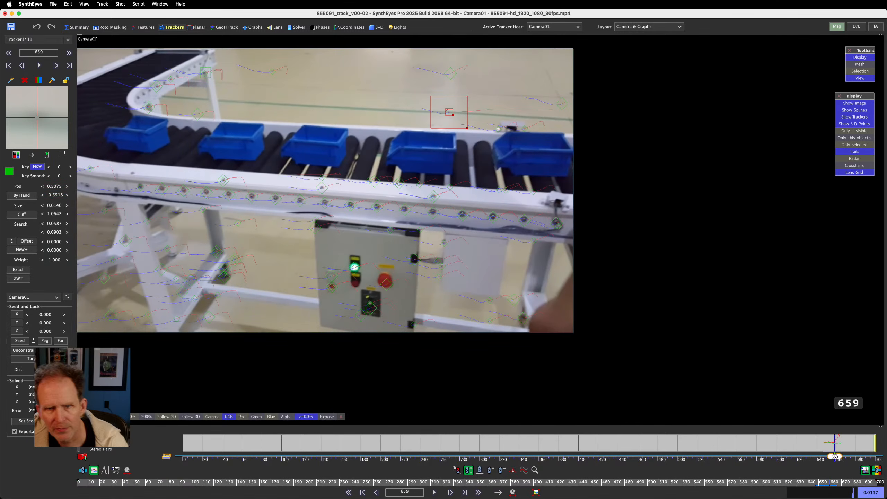
- Make the view follow the floor-line tracker and track it to frame 664, re-centring it on the line's dark spot there
key(Right)
scroll(474, 137, up, 2)
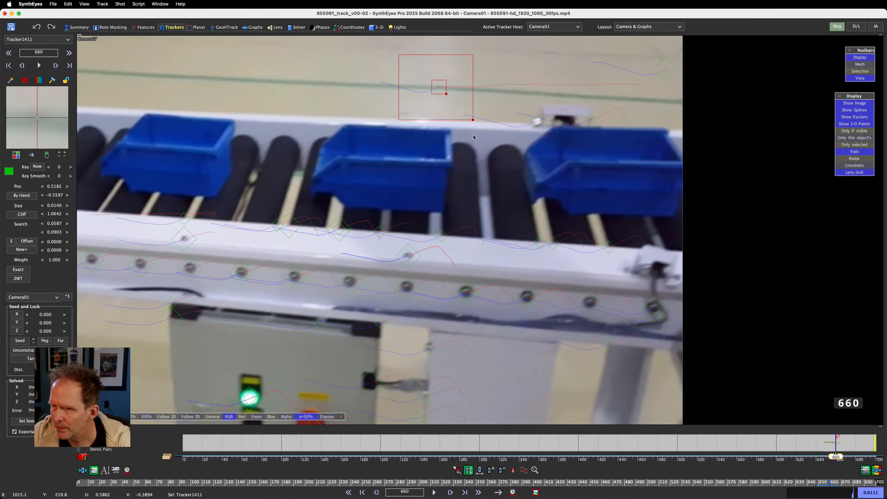
key(5)
key(Right)
key(Right)
key(Right)
key(Right)
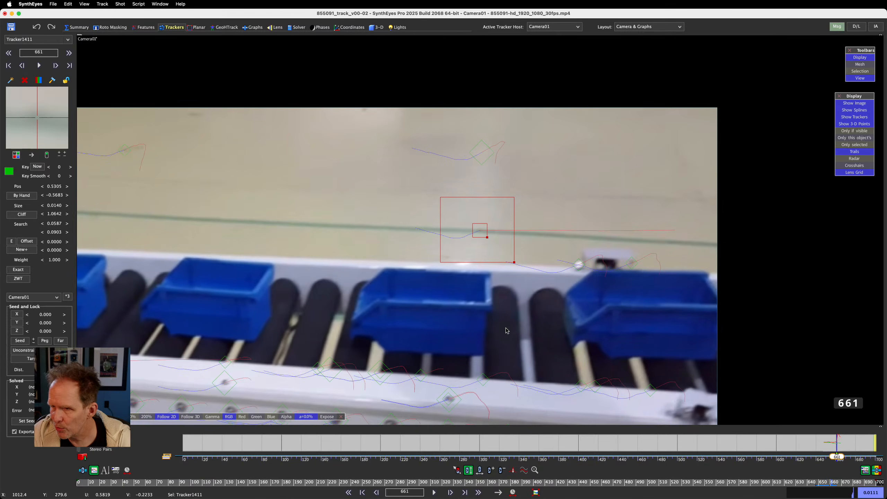
key(Right)
key(Left)
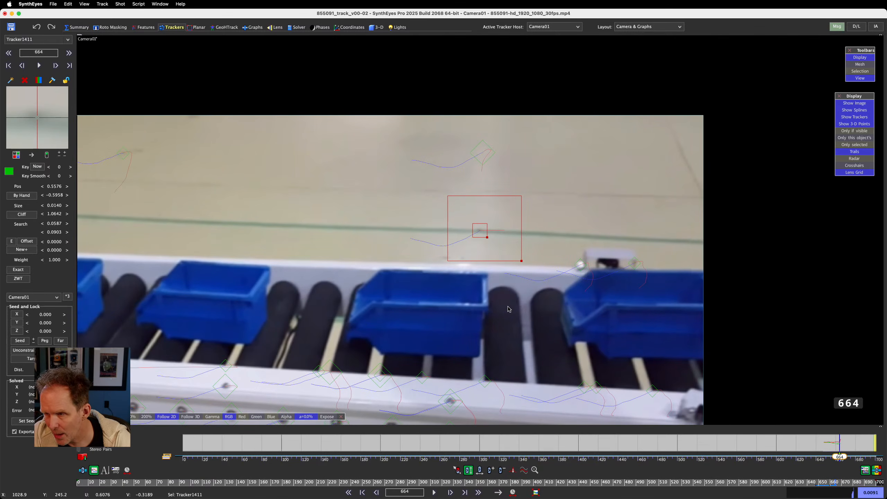
drag(34, 115, 37, 116)
key(Right)
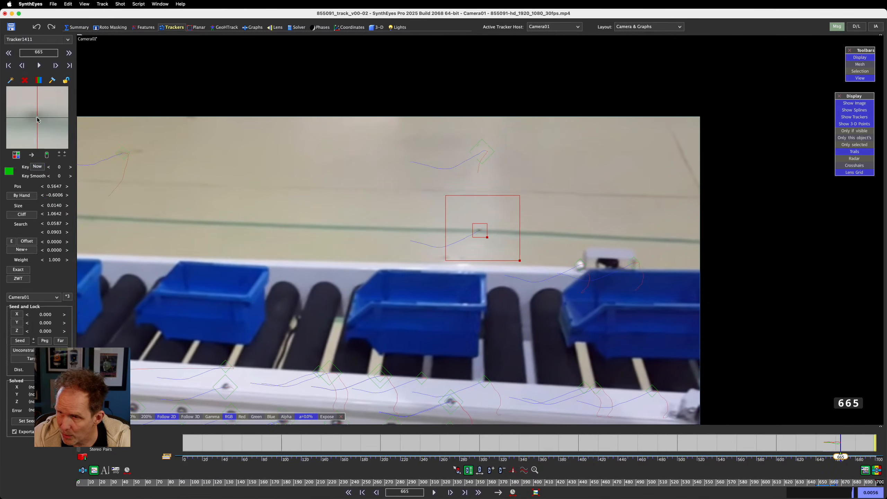
- Re-enable the floor-line tracker at frame 666 and continue tracking it forward to about frame 677
key(Right)
key(Left)
key(Right)
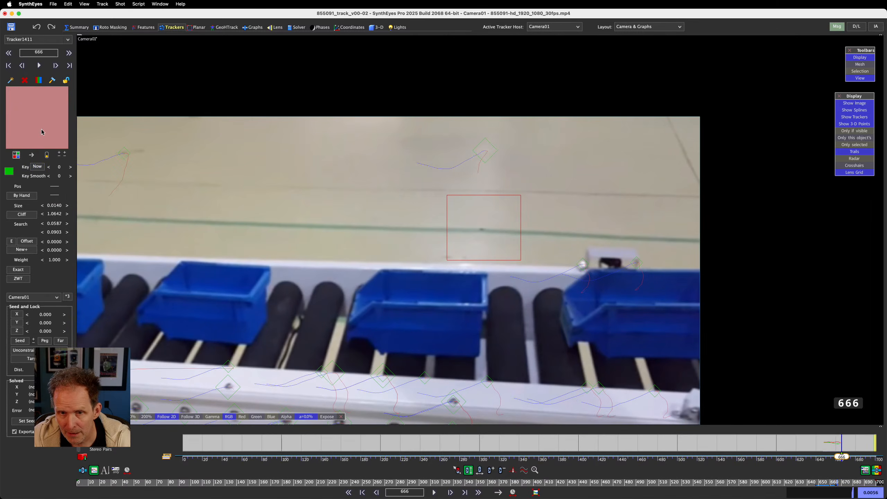
click(47, 155)
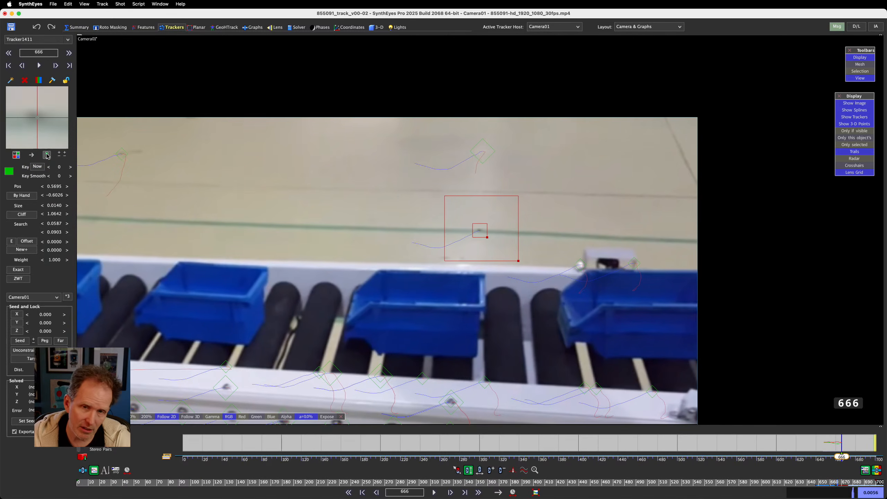
key(Right)
key(Right)
key(Right)
key(Right)
key(Right)
key(Right)
key(Right)
key(Right)
key(Right)
key(Right)
key(Right)
key(Right)
key(Left)
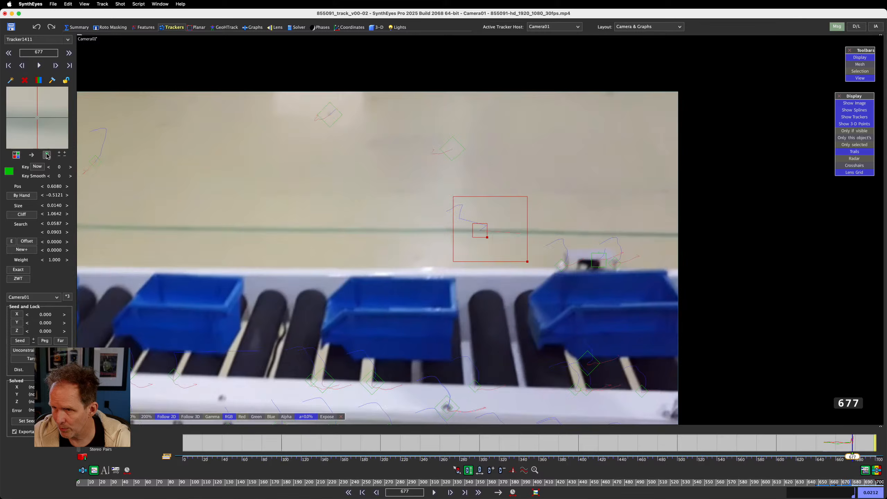
- Go back to frame 675 and re-centre the tracker by hand on the floor line through frame 677
key(Left)
key(Left)
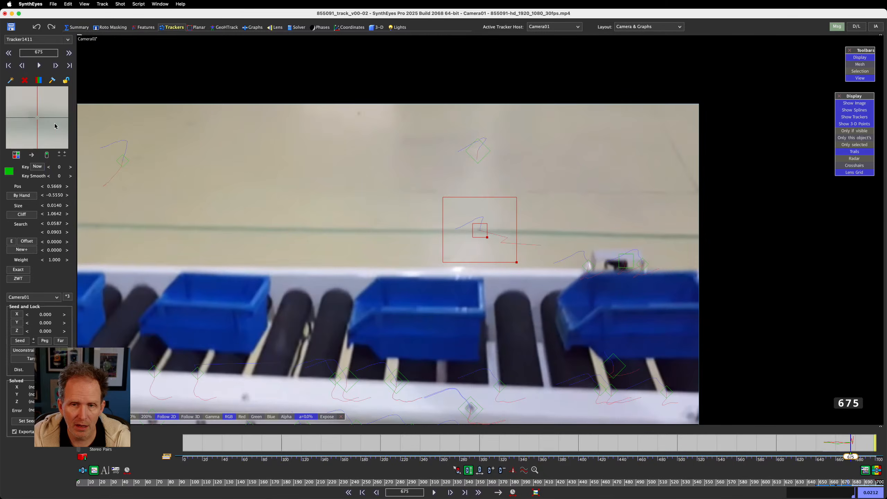
click(37, 118)
key(d)
drag(38, 120, 38, 119)
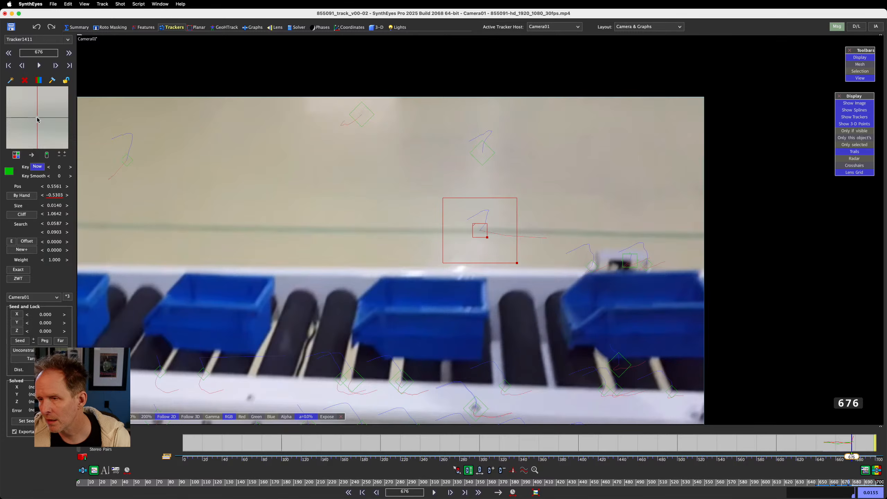
key(d)
key(d)
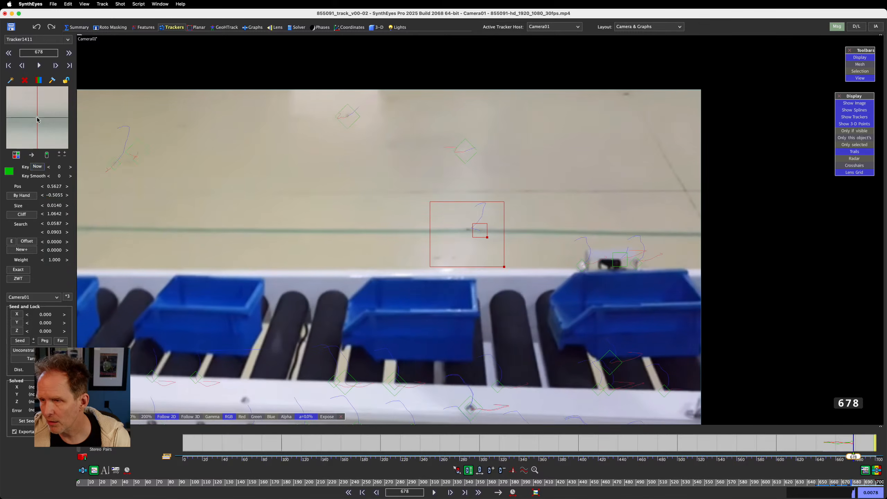
drag(37, 120, 40, 120)
key(d)
key(d)
key(d)
key(d)
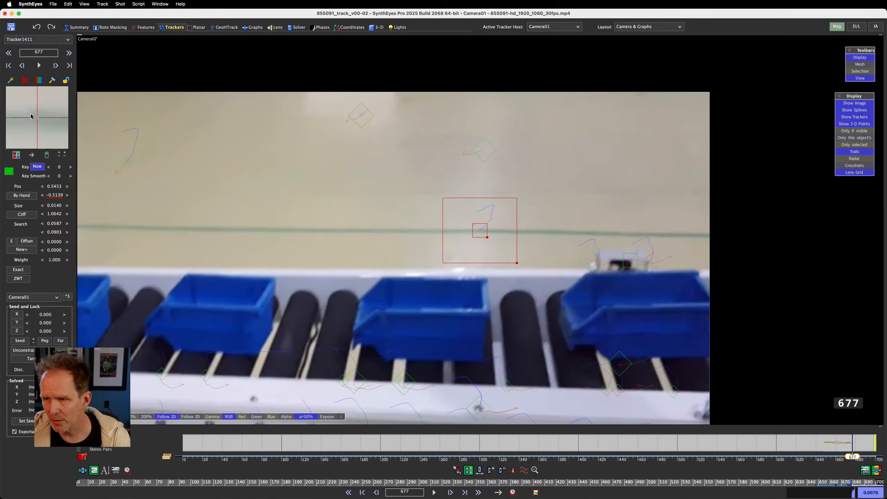
- Track the corrected floor-line tracker forward from frame 677 to frame 700
key(d)
key(d)
key(d)
key(d)
key(d)
key(d)
key(d)
key(d)
key(d)
key(d)
key(d)
key(d)
key(d)
key(d)
key(d)
key(d)
key(d)
key(d)
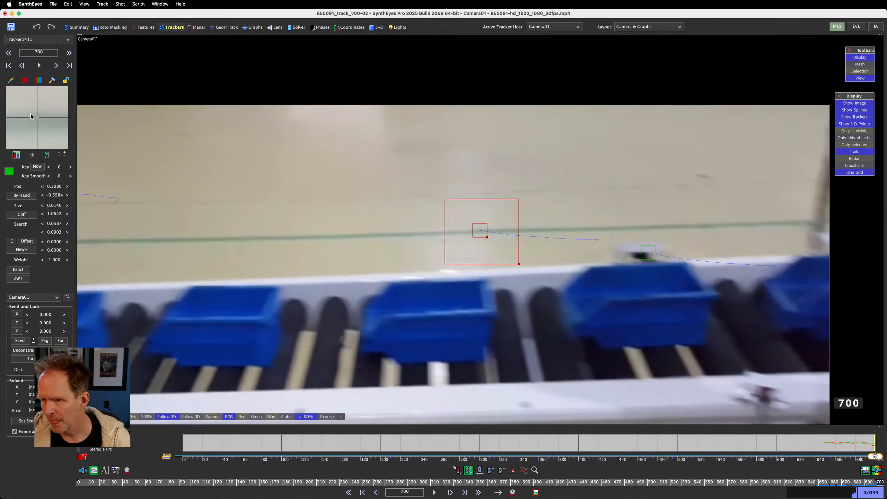
- Disable the floor-line tracker from frame 693 onward and lock it, checking the remaining frames through 700
key(s)
key(s)
key(s)
key(s)
key(s)
key(s)
key(s)
key(s)
key(s)
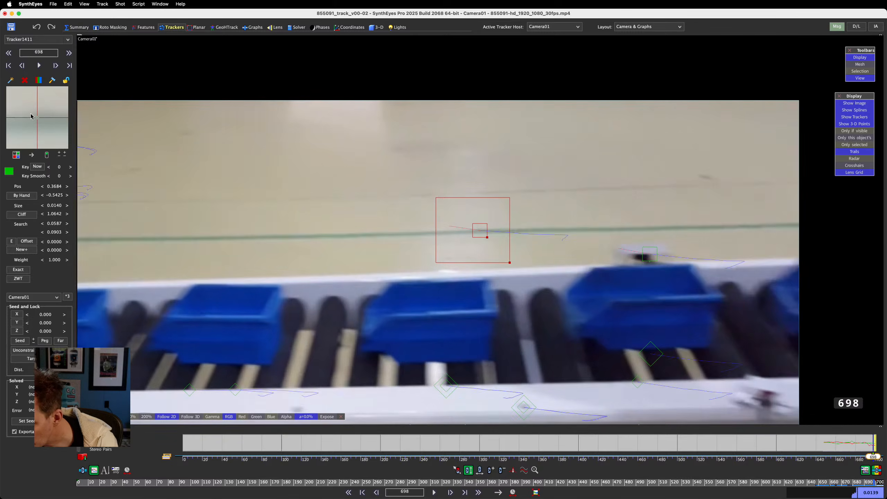
key(d)
key(d)
key(d)
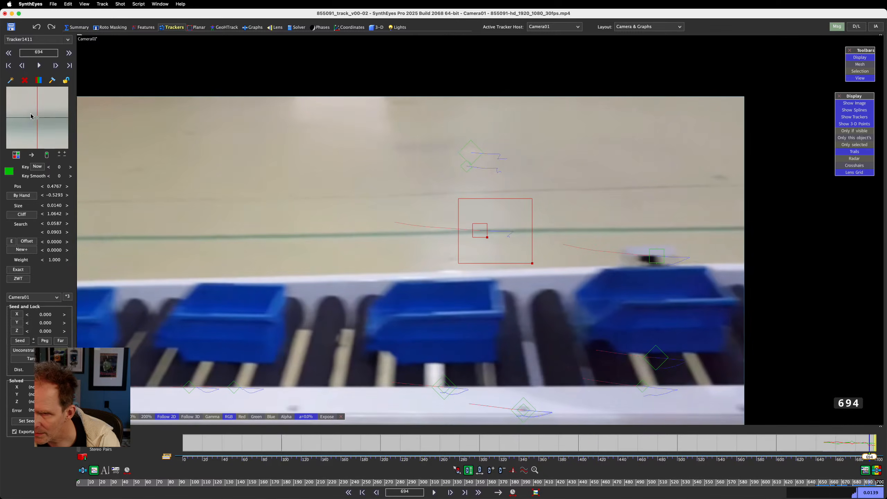
key(s)
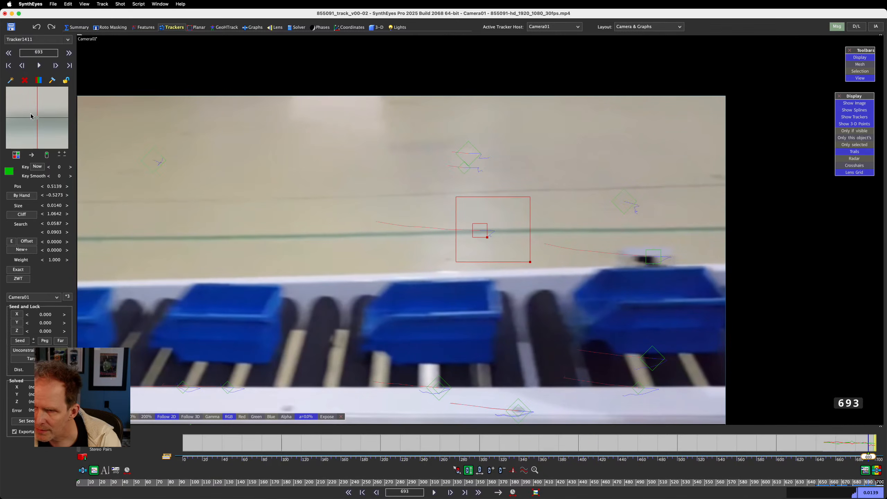
click(47, 156)
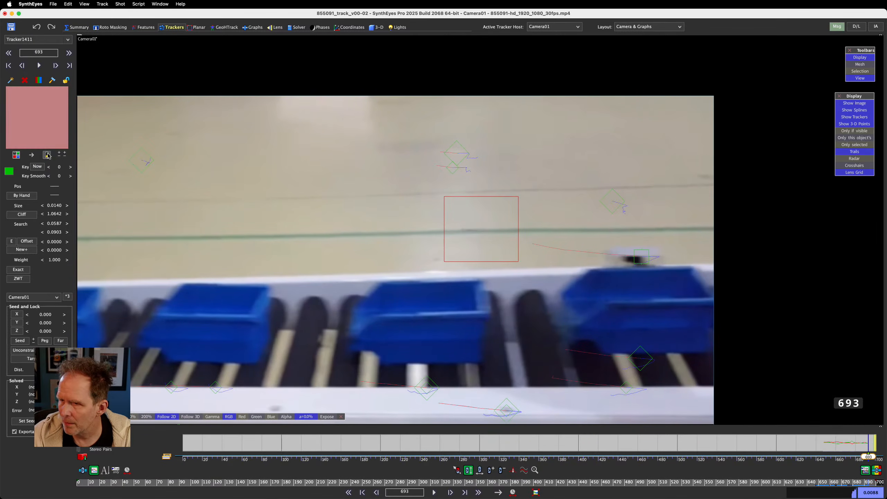
click(66, 80)
key(d)
key(d)
key(d)
key(d)
key(d)
key(d)
key(d)
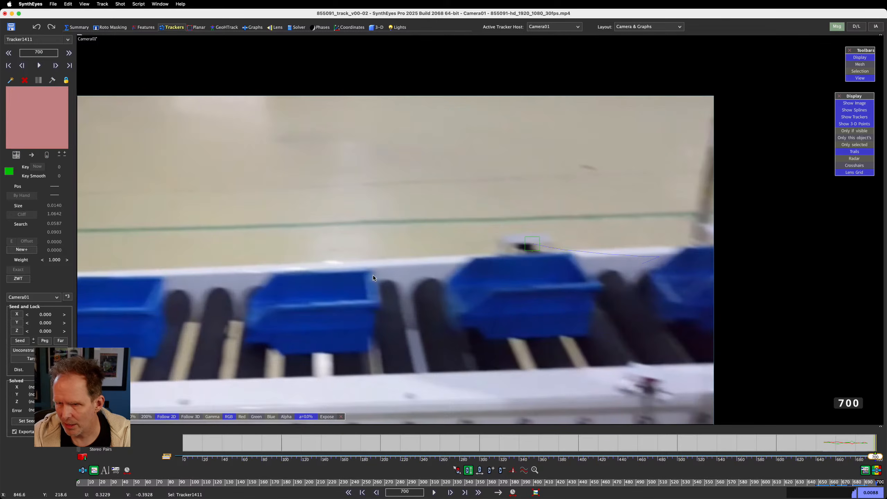
- Return to frame 694 and place a new tracker on the small dark floor mark behind the conveyor, near the image's right edge
scroll(358, 220, down, 3)
key(s)
key(s)
key(s)
key(s)
key(s)
key(s)
key(s)
key(s)
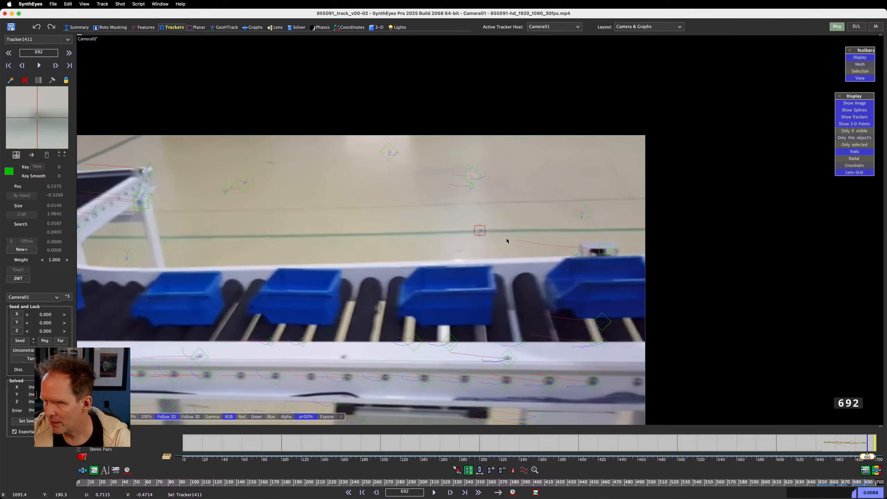
key(d)
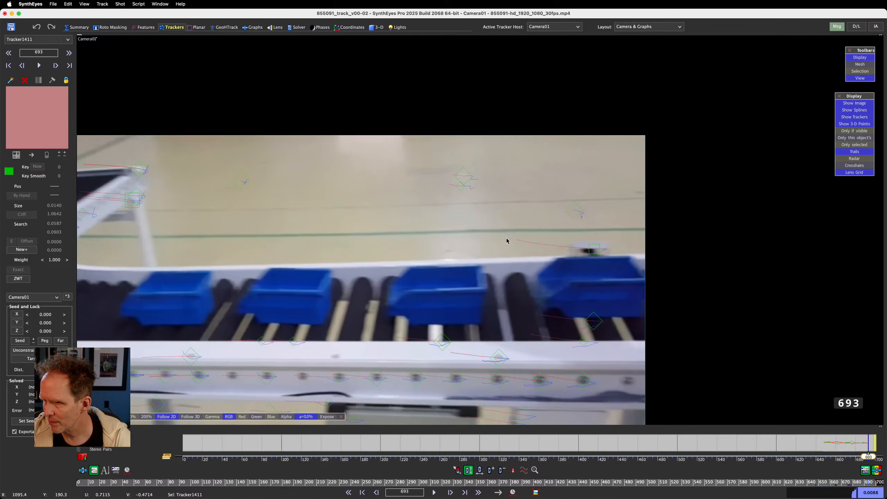
key(d)
key(s)
key(d)
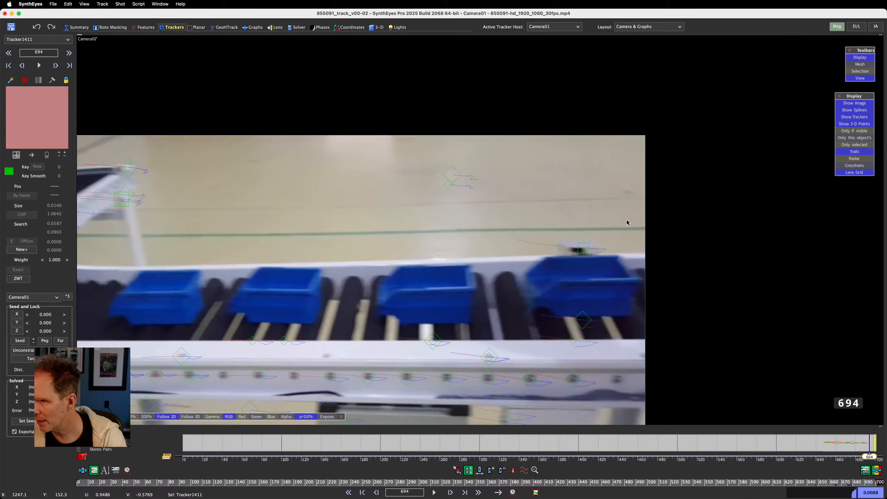
click(625, 196)
scroll(495, 238, up, 3)
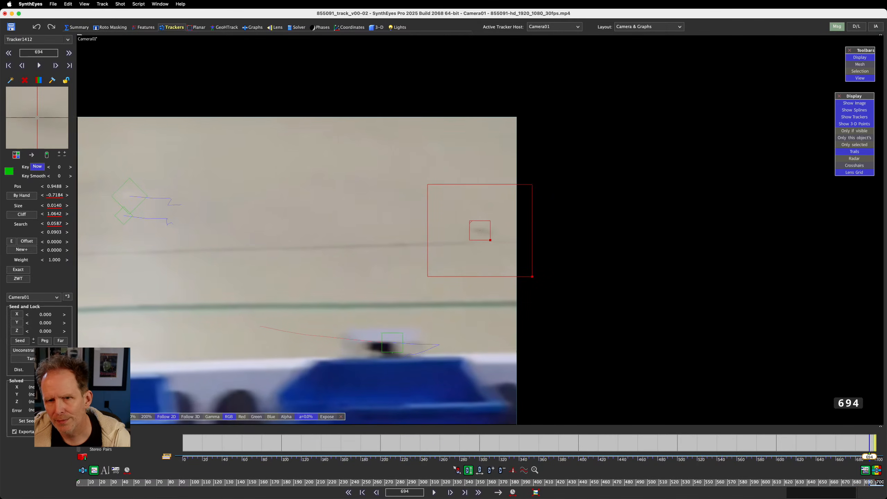
- Track the floor-mark tracker forward from frame 694 to frame 700 and lock it
key(d)
key(d)
key(d)
key(d)
key(d)
key(d)
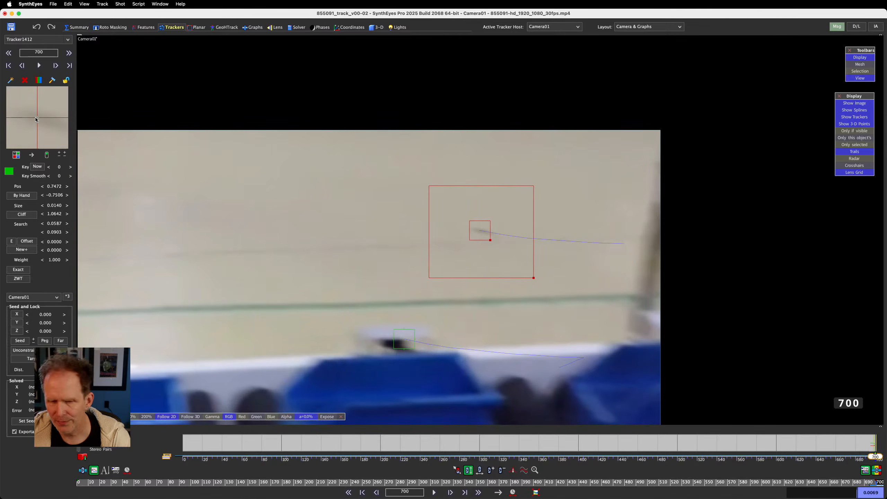
- Step back from frame 700 to frame 685 with the whole image in view to examine the tracker coverage
scroll(235, 197, down, 3)
key(s)
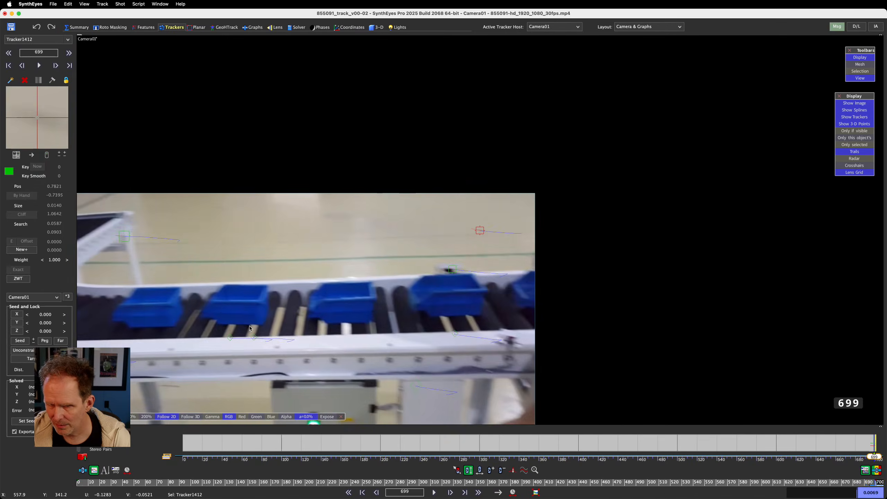
key(s)
key(s)
key(s)
key(s)
key(s)
key(s)
key(s)
key(s)
key(s)
key(s)
scroll(269, 329, down, 4)
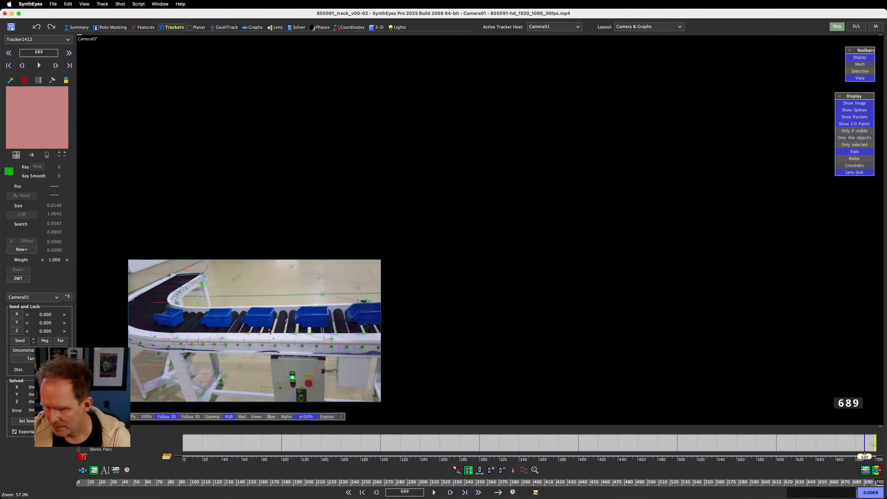
key(s)
key(s)
key(s)
key(s)
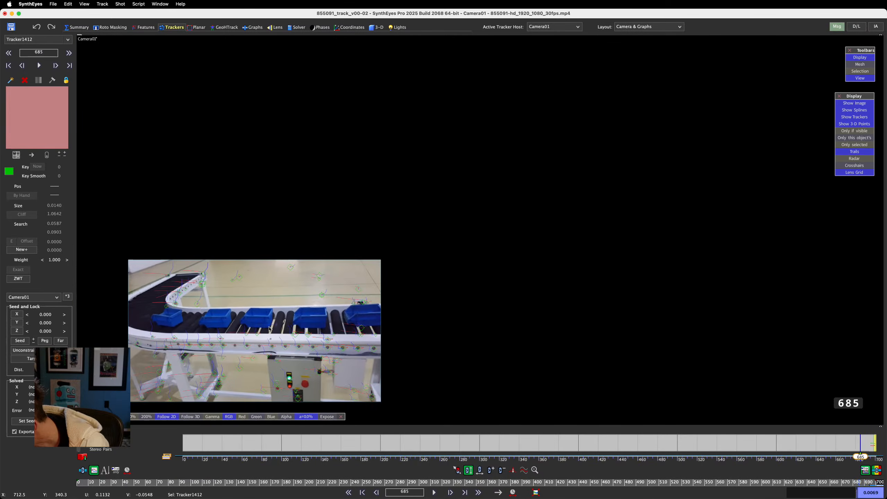
- Step forward from frame 685 to frame 700 to examine the tracker coverage
key(d)
key(d)
key(d)
key(d)
key(d)
key(d)
key(d)
key(d)
key(d)
key(d)
key(d)
key(d)
key(d)
key(d)
key(d)
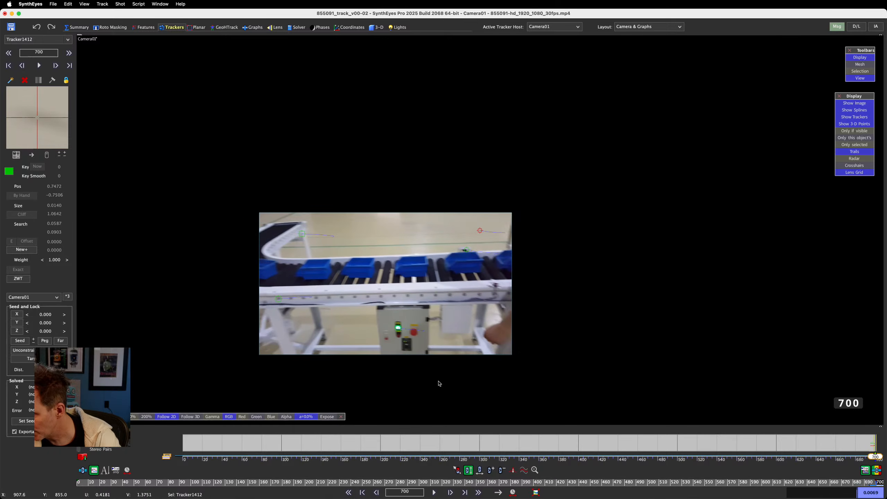
- Enlarge the timeline around the final frames and go to frame 698 to examine the thinly covered range
middle_drag(771, 448, 285, 447)
scroll(427, 447, up, 10)
scroll(427, 447, up, 1)
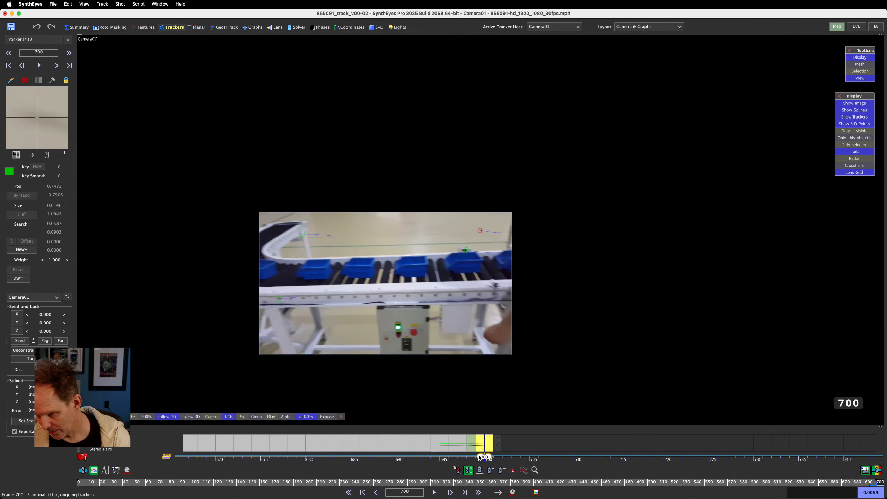
drag(478, 454, 466, 457)
key(d)
key(d)
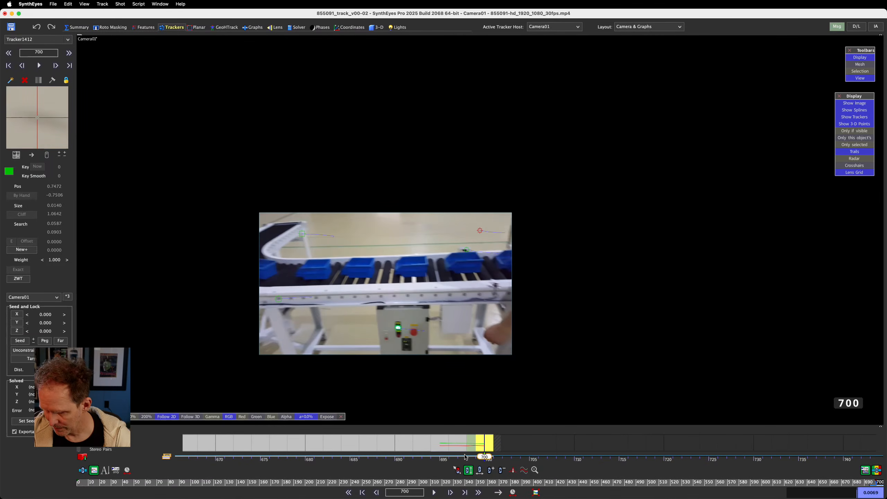
click(464, 455)
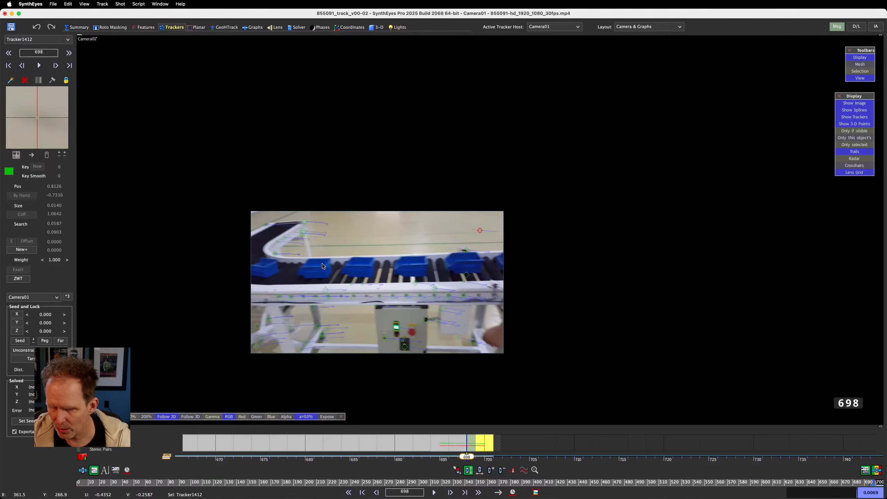
- Step back and forth between frames 695 and 700 to look for a trackable feature on the conveyor rail
key(d)
key(d)
key(s)
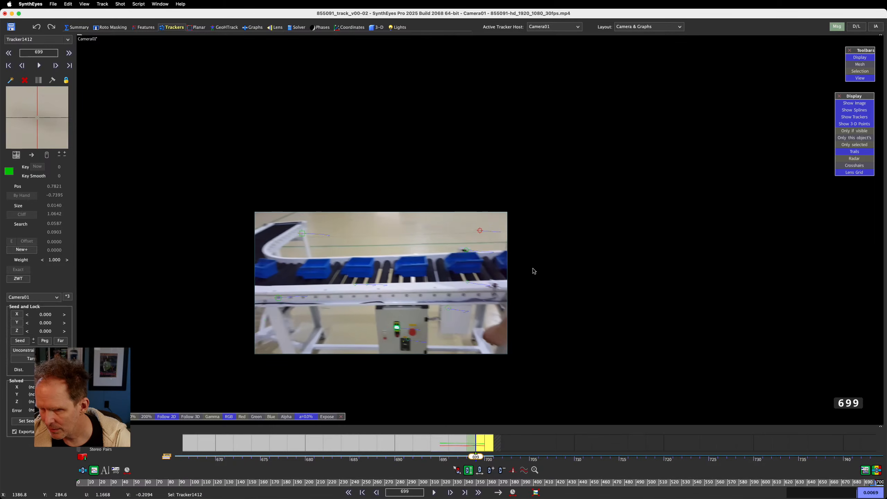
key(s)
key(s)
key(s)
key(d)
key(d)
key(d)
key(d)
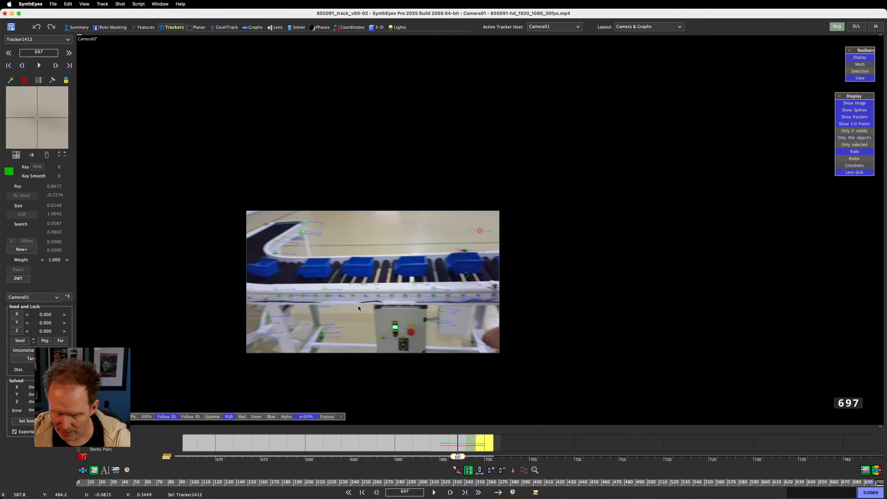
key(s)
key(s)
key(s)
key(s)
key(s)
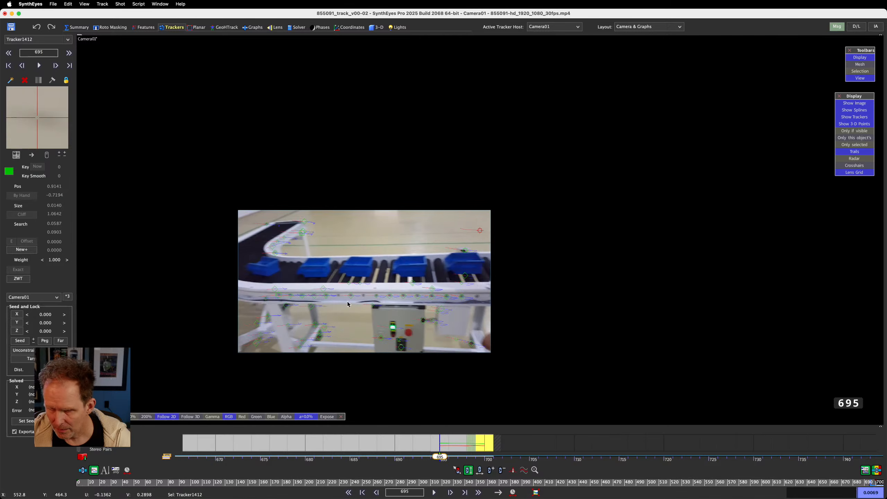
- Place a new tracker on a bolt of the front conveyor rail at frame 695, track it to frame 700 and lock it
click(339, 299)
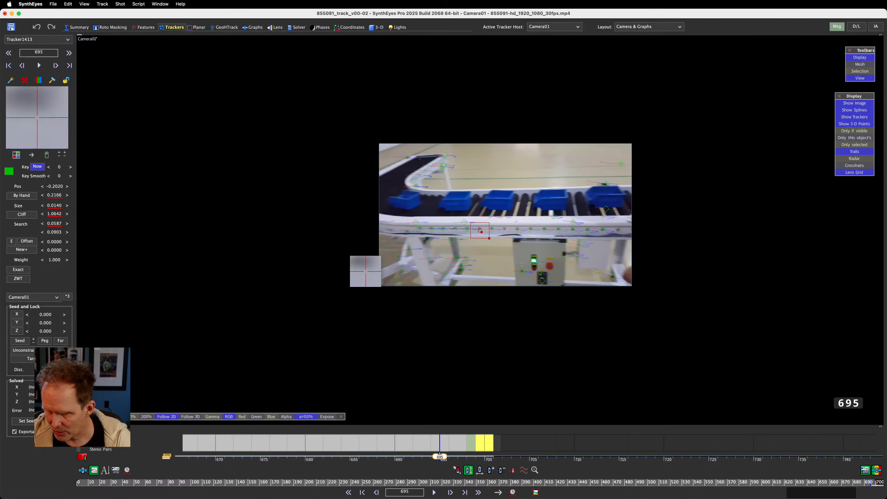
drag(344, 302, 343, 301)
key(d)
key(d)
key(d)
key(d)
key(d)
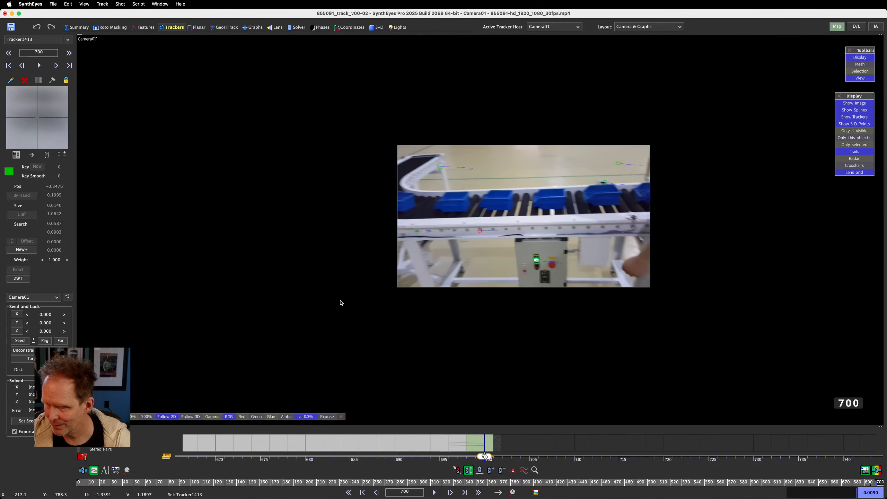
- Step between frames 700 and 692 to examine the bolts near the image's right edge on the conveyor rail
key(s)
key(s)
key(s)
key(s)
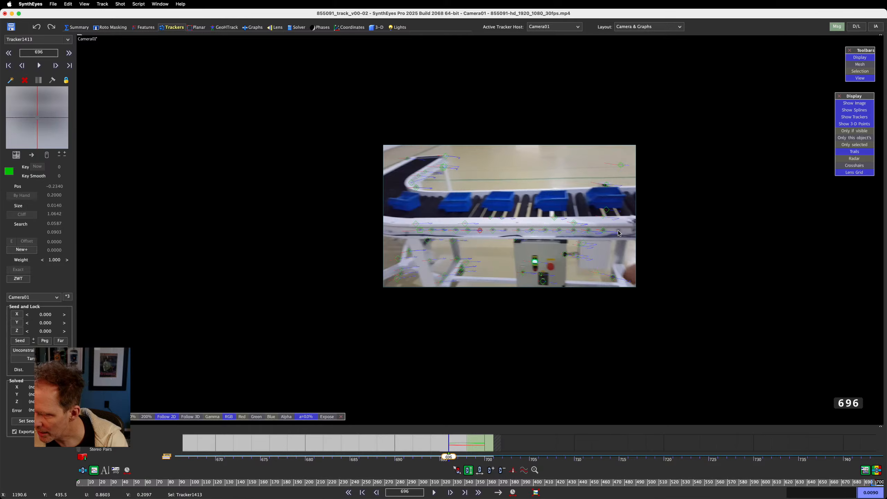
key(d)
key(d)
key(d)
key(d)
key(s)
key(s)
key(s)
key(s)
key(s)
key(s)
key(s)
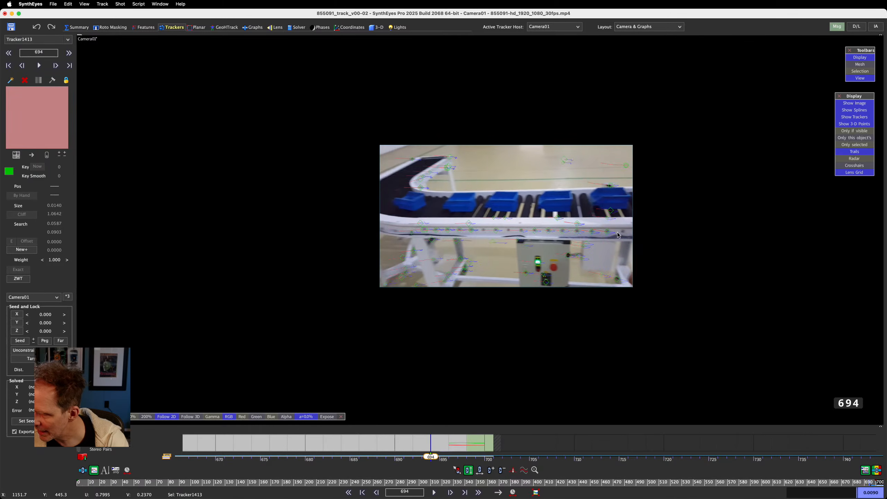
key(s)
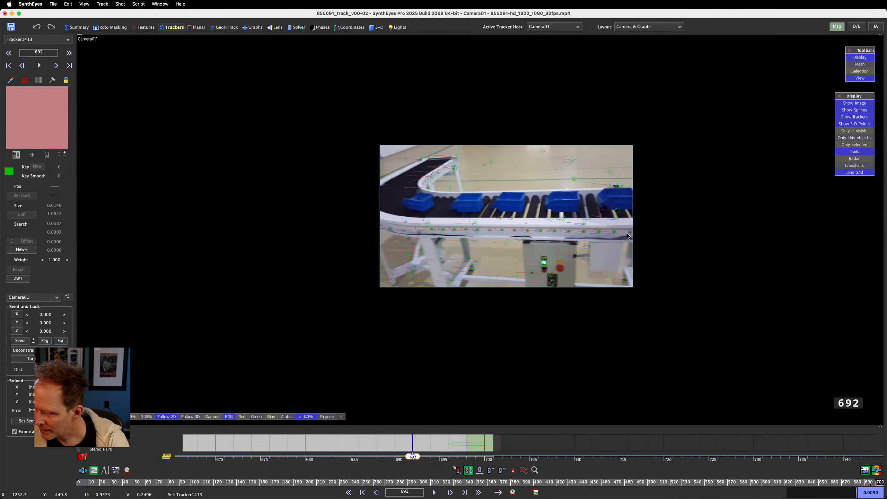
- Place a new tracker at frame 693 on the rail bolt near the image's right edge and track it forward to frame 700
key(d)
click(627, 235)
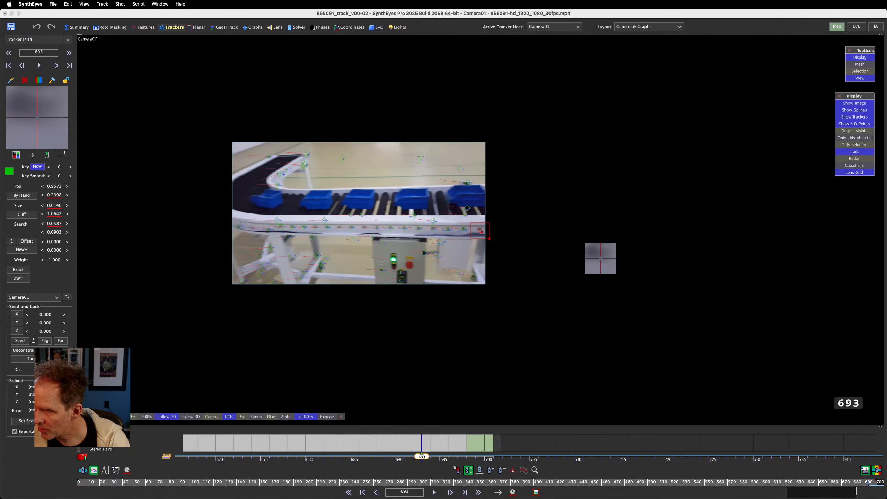
drag(37, 117, 39, 118)
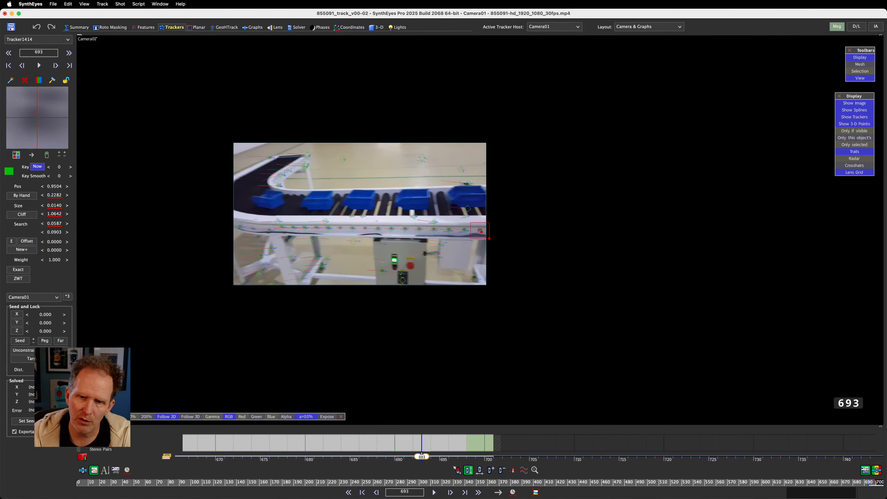
key(d)
key(d)
key(d)
key(d)
key(d)
key(d)
key(d)
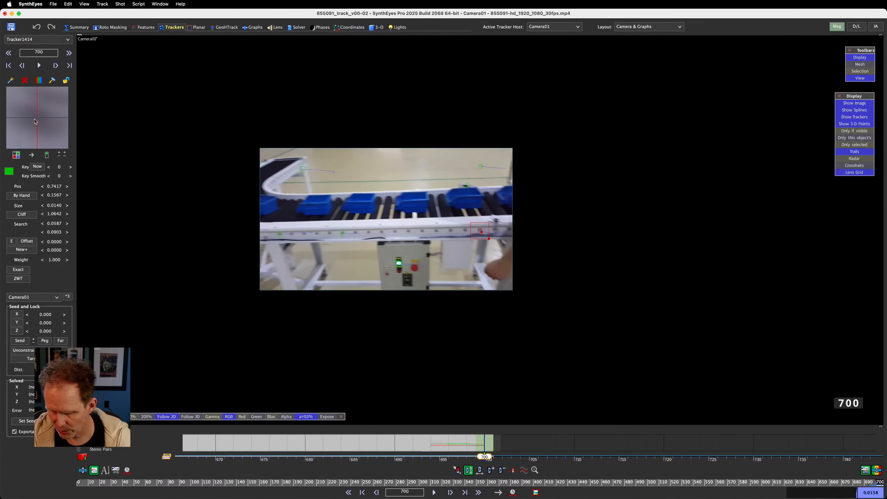
- Lock the rail-end tracker and step back from frame 700 to frame 687
key(s)
key(s)
key(s)
key(s)
key(s)
key(s)
key(s)
key(s)
key(s)
key(s)
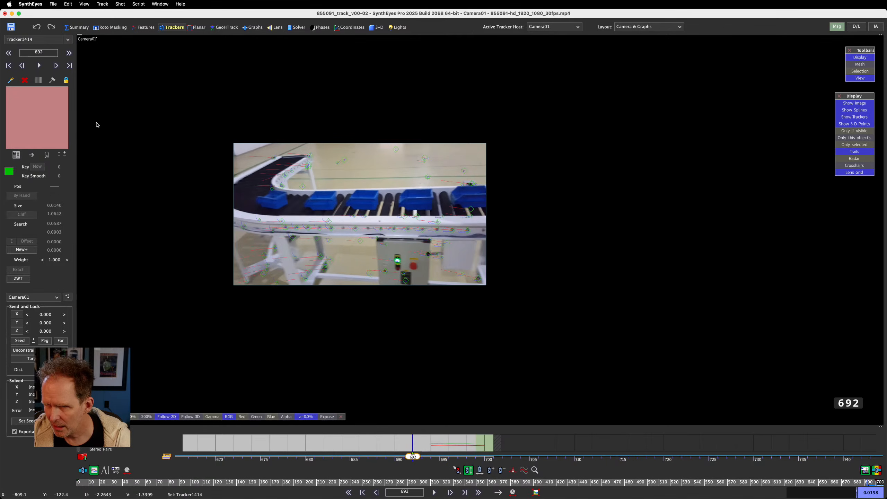
key(s)
key(s)
key(s)
key(s)
key(d)
key(d)
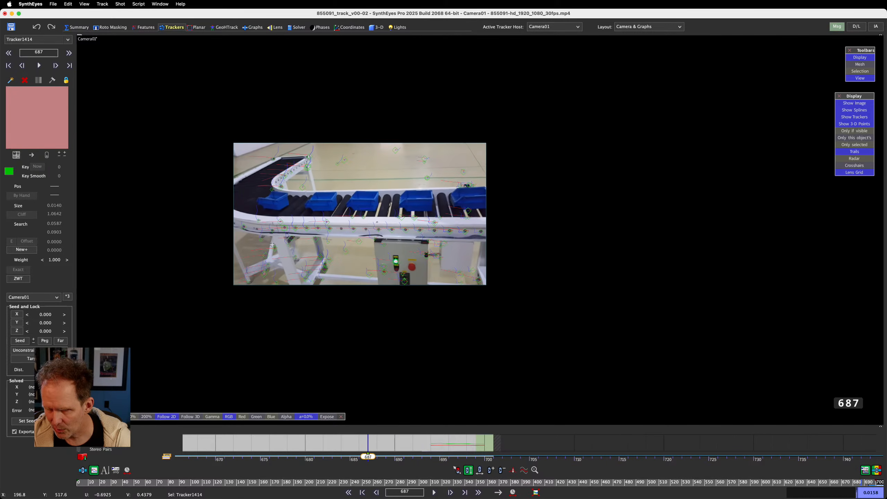
- Step back and forth around frames 681 to 683 to look for a trackable feature beneath the conveyor
key(s)
key(s)
key(s)
key(s)
key(s)
key(s)
key(s)
key(s)
key(s)
key(s)
key(s)
key(s)
key(s)
key(s)
key(s)
key(s)
key(d)
key(d)
key(d)
key(d)
key(d)
key(d)
key(d)
key(d)
key(d)
key(d)
key(d)
key(d)
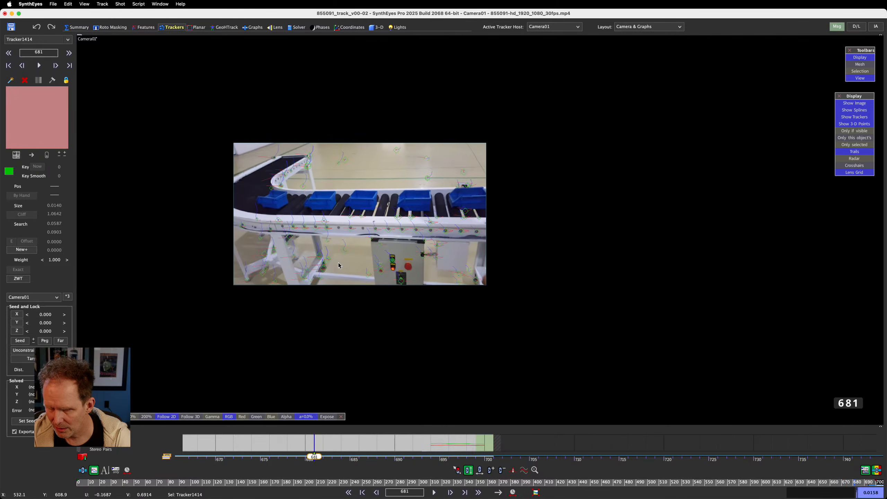
key(s)
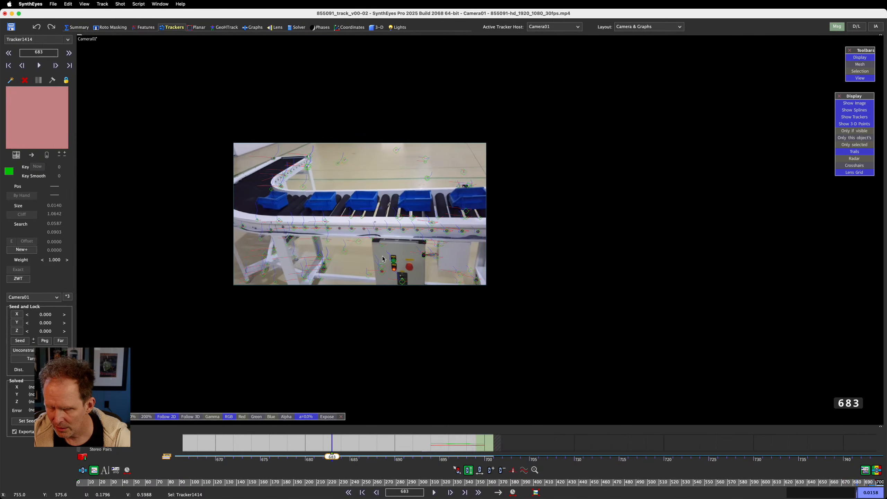
- Place a new tracker at frame 683 on the conveyor leg just above its foot and refine its position
click(325, 260)
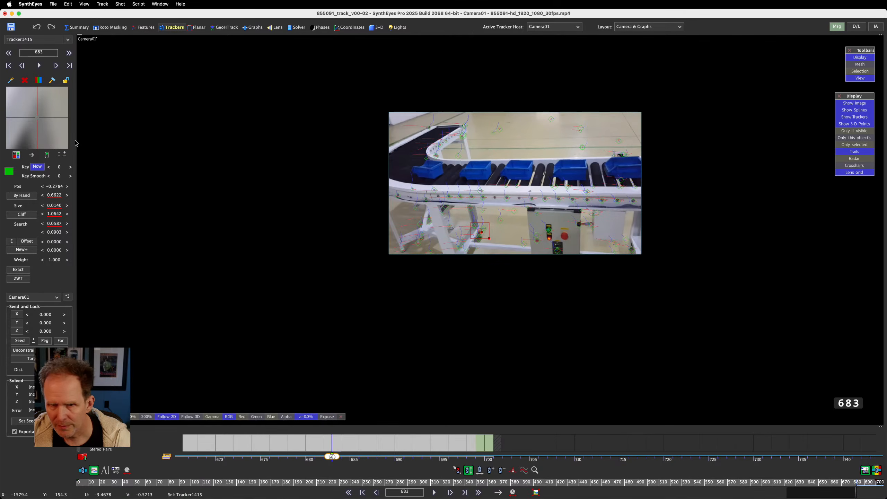
drag(324, 260, 325, 259)
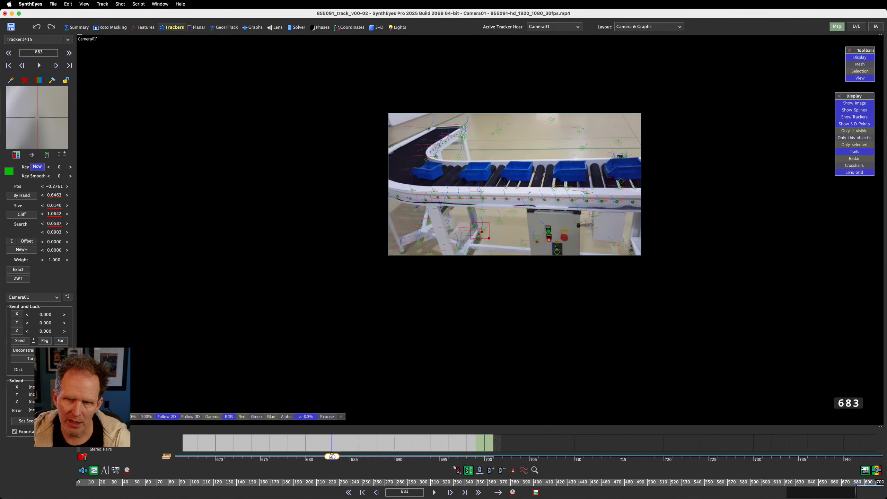
drag(36, 118, 36, 118)
- Track the conveyor-leg tracker forward from frame 683 to frame 700
key(d)
key(d)
key(d)
key(d)
key(d)
key(d)
key(d)
key(d)
key(d)
key(d)
key(d)
key(d)
key(d)
key(d)
key(d)
key(d)
key(d)
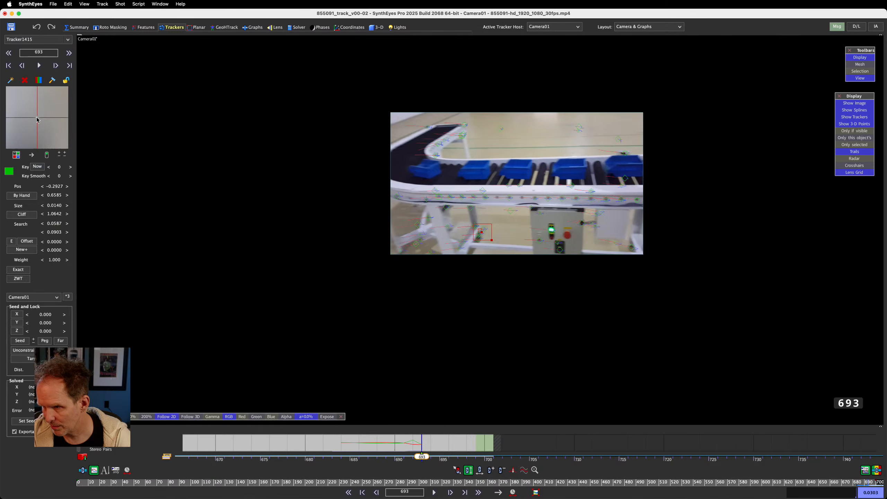
- Review the conveyor-leg tracker's path frame by frame between frames 683 and 691
key(s)
key(s)
key(s)
key(s)
key(s)
key(s)
key(s)
key(s)
key(s)
key(s)
key(s)
key(s)
key(s)
key(s)
key(s)
key(s)
key(s)
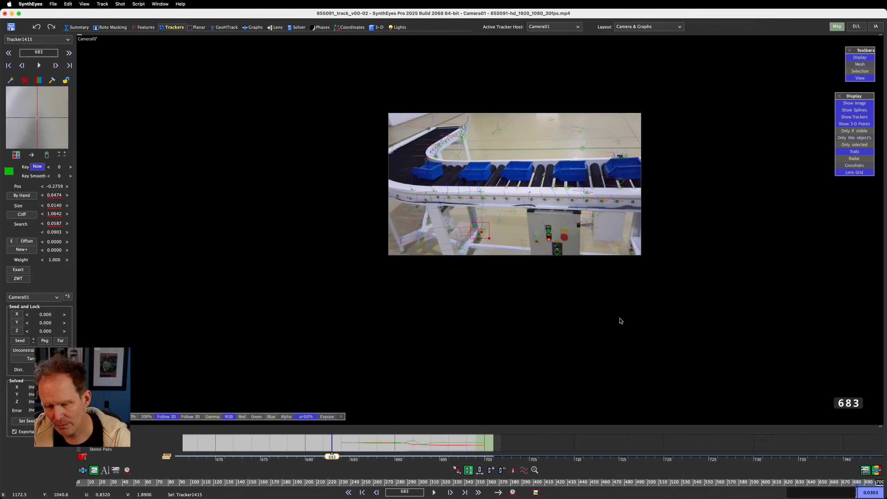
scroll(509, 244, up, 5)
scroll(510, 244, up, 2)
key(d)
key(d)
key(d)
key(d)
key(d)
key(d)
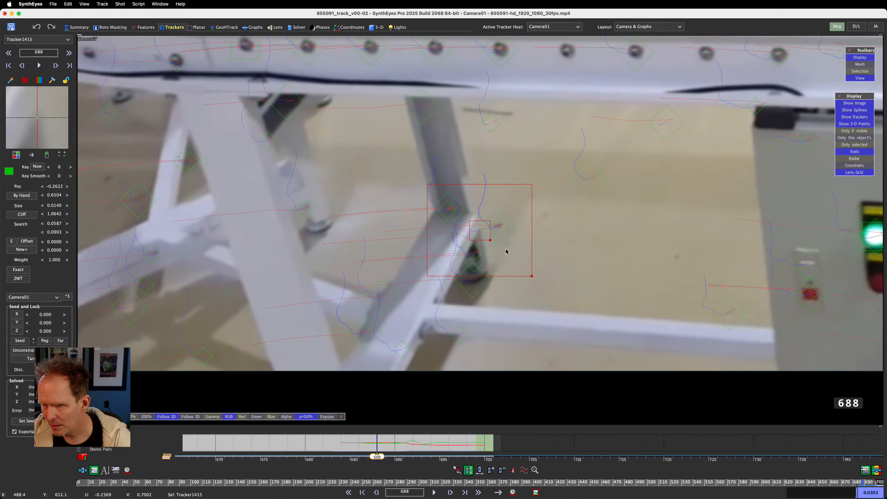
key(d)
key(d)
key(d)
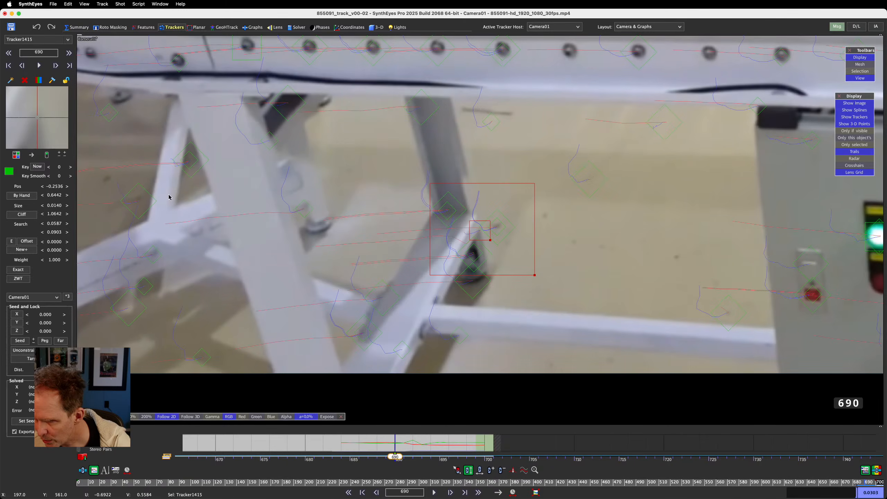
key(s)
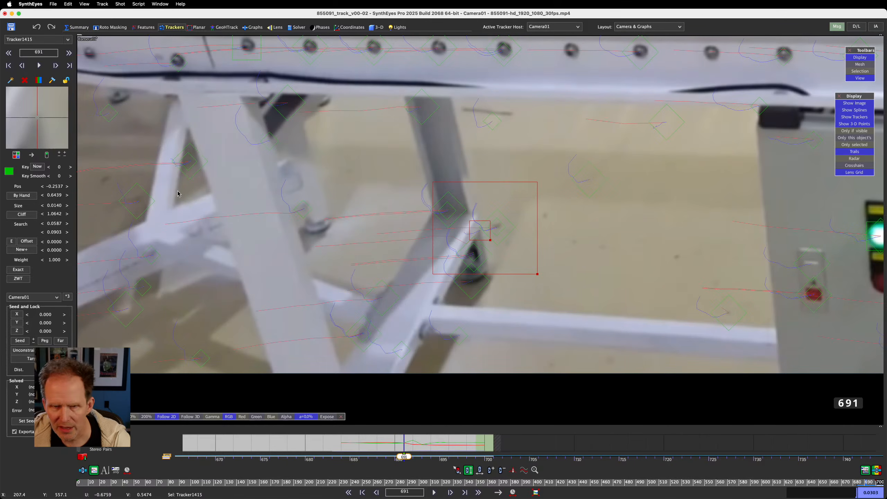
- Correct the conveyor-leg tracker's position on the blurred frames 691 and 692
click(41, 123)
key(d)
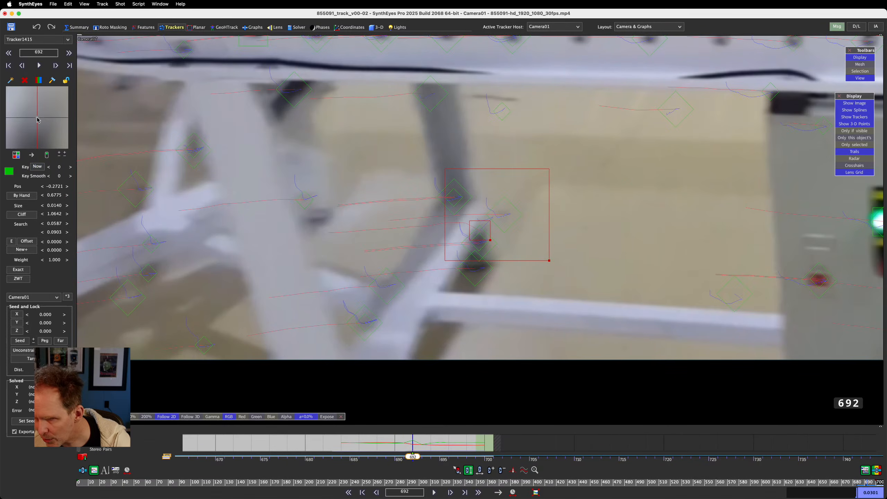
key(d)
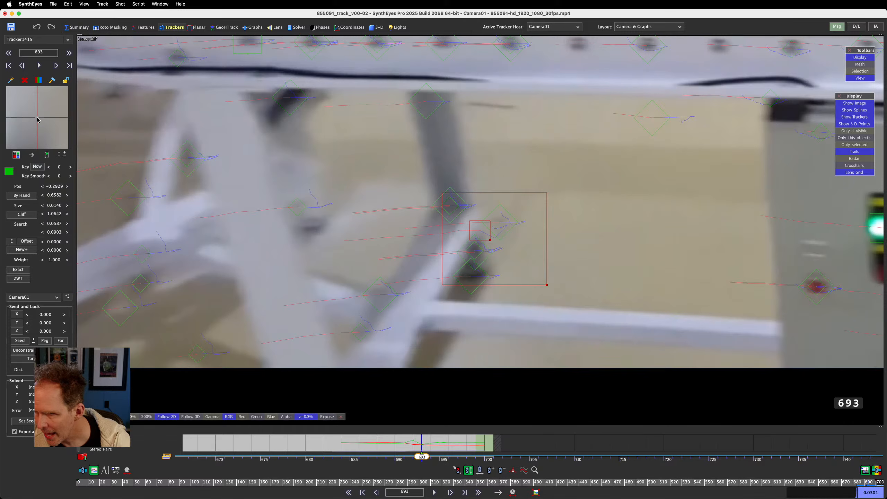
key(d)
key(a)
key(a)
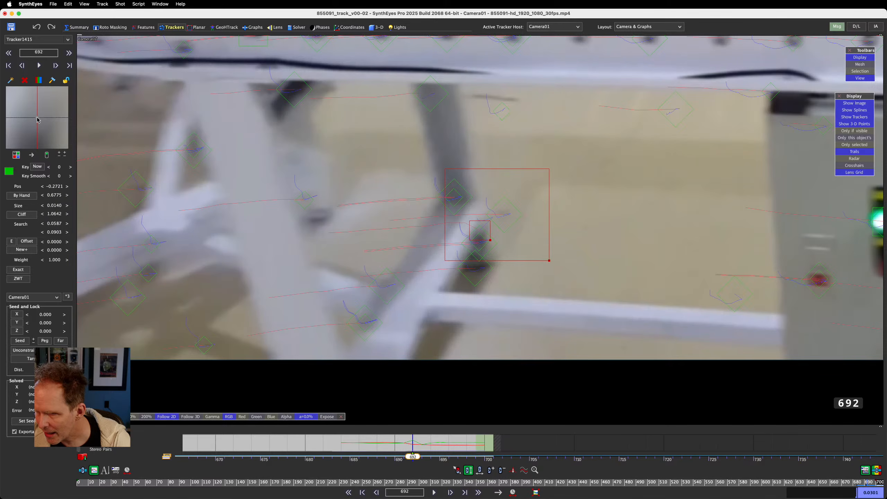
drag(37, 119, 27, 150)
key(a)
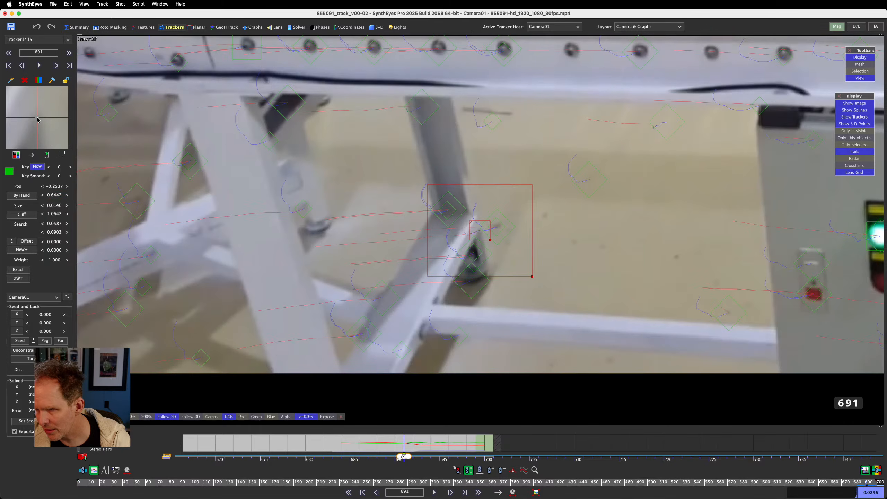
- Check the corrected conveyor-leg tracker frame by frame up to frame 700, and lock it
key(a)
key(s)
key(s)
key(s)
key(d)
key(d)
key(d)
key(d)
key(d)
key(d)
key(d)
key(d)
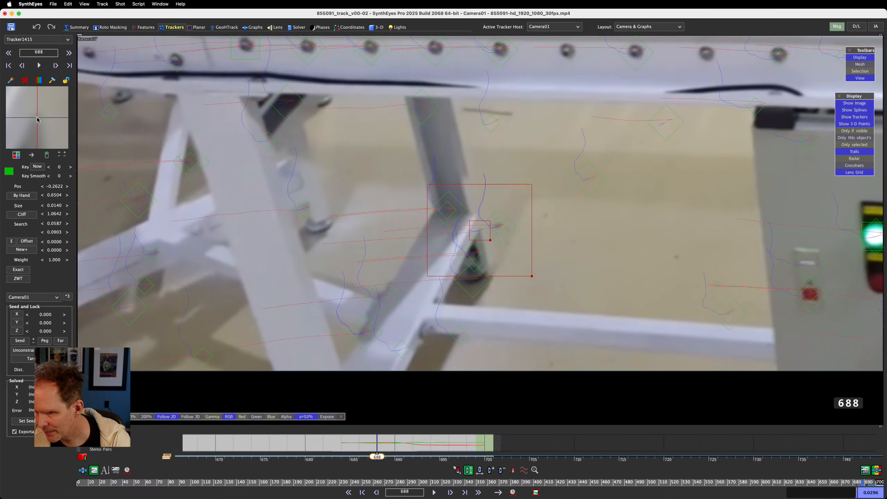
key(d)
key(d)
key(d)
key(d)
key(d)
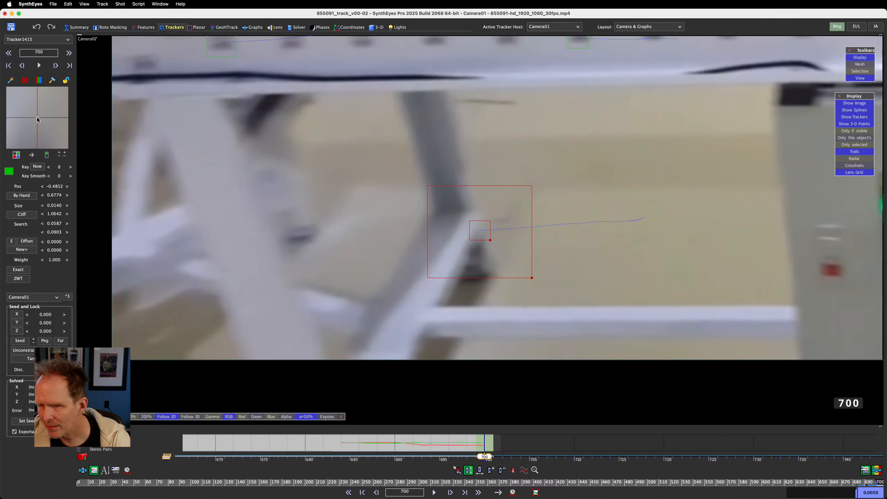
key(l)
- Step back from frame 700 to frame 670 to look for the next trackable feature beneath the conveyor
key(s)
key(s)
key(s)
key(s)
key(s)
key(s)
key(s)
key(s)
key(s)
key(s)
key(s)
key(s)
key(s)
key(s)
key(s)
key(s)
key(s)
key(s)
key(s)
key(s)
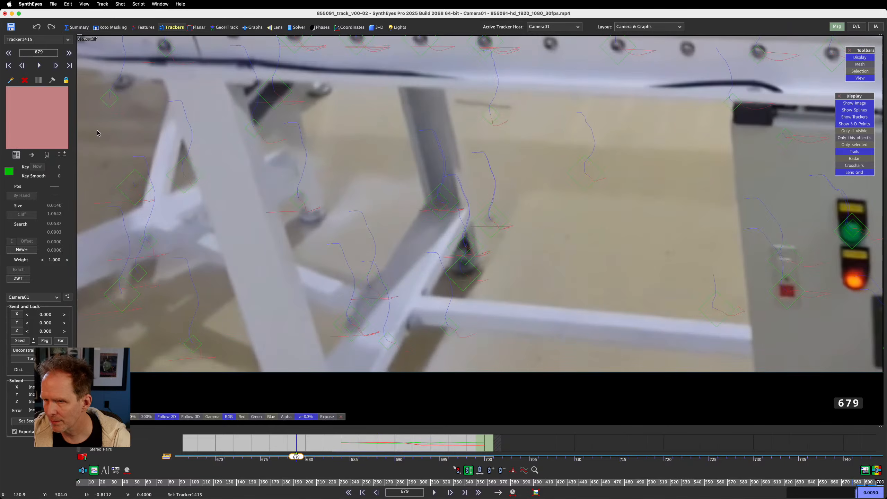
scroll(402, 199, down, 7)
key(s)
key(s)
key(s)
key(s)
key(s)
key(s)
key(s)
key(s)
key(s)
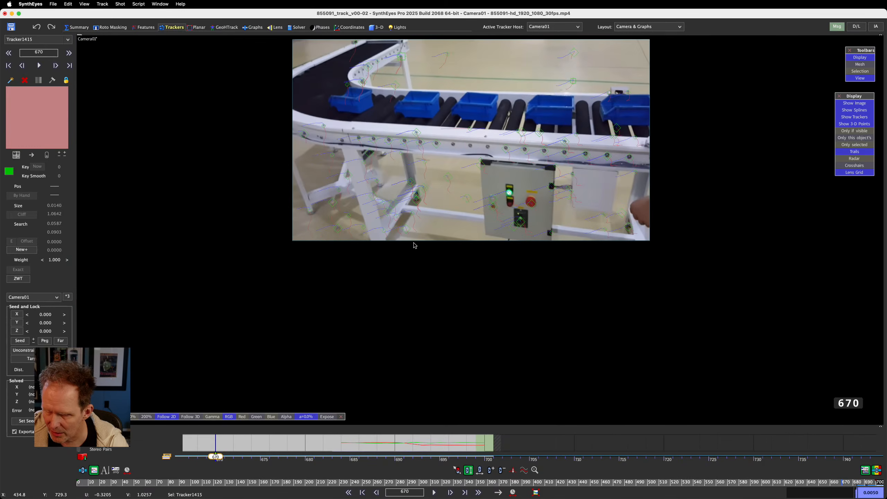
- Step back and forth through the frames after 662 to find a trackable feature on the leftmost conveyor support
key(d)
key(d)
key(d)
key(d)
key(d)
key(d)
key(d)
key(d)
key(d)
key(d)
key(d)
key(d)
key(d)
key(s)
key(s)
key(s)
key(s)
key(s)
key(s)
key(s)
key(s)
key(s)
key(s)
key(s)
key(s)
key(s)
key(s)
key(s)
key(s)
key(s)
key(s)
key(s)
key(s)
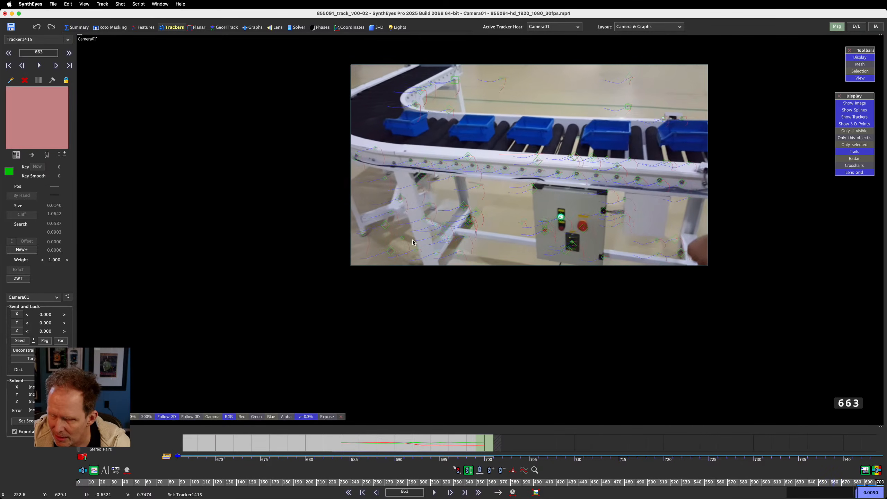
key(s)
key(s)
key(s)
key(d)
key(d)
key(d)
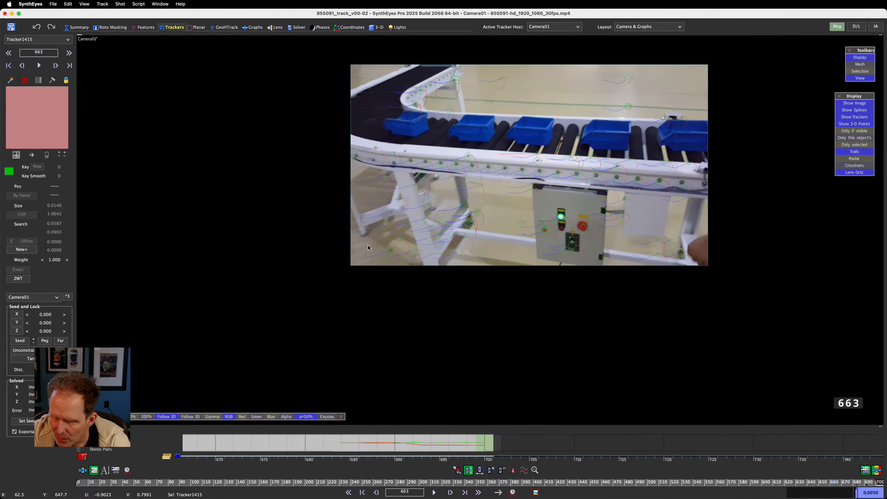
key(d)
key(d)
key(s)
key(s)
key(s)
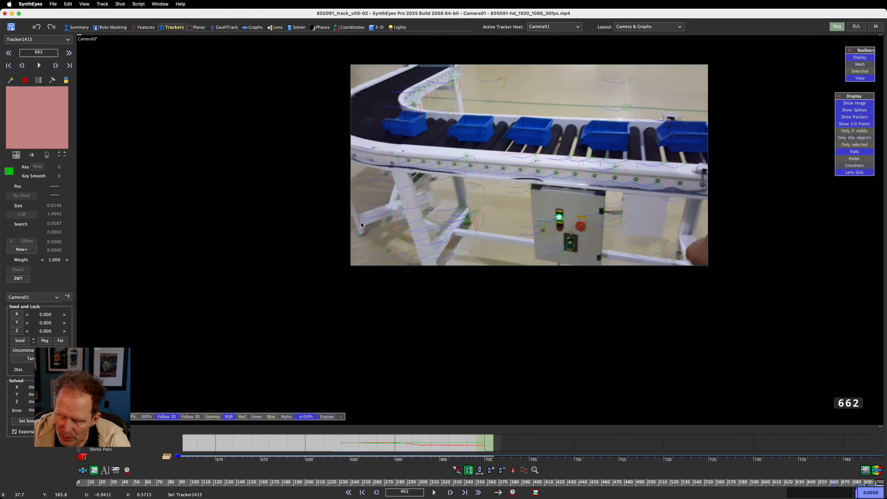
- Place a new tracker at frame 662 on the leftmost conveyor leg, where the crossbar joins it above the foot
click(360, 224)
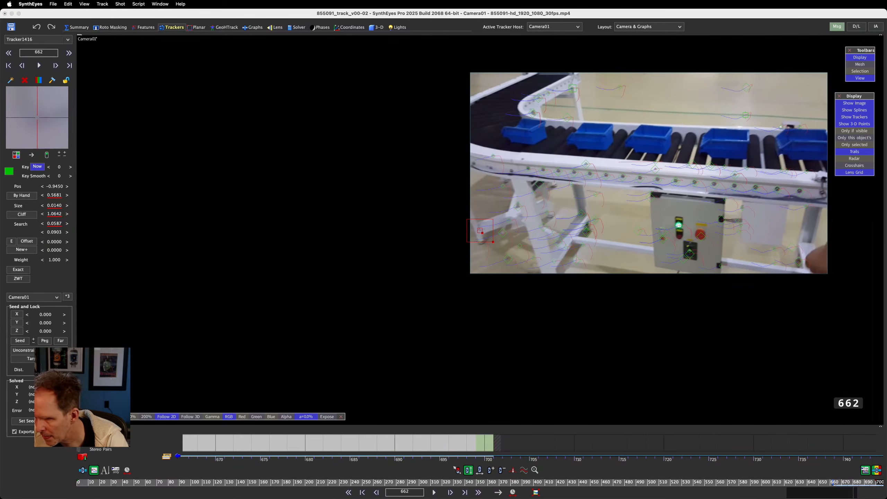
drag(360, 224, 360, 224)
scroll(372, 212, up, 12)
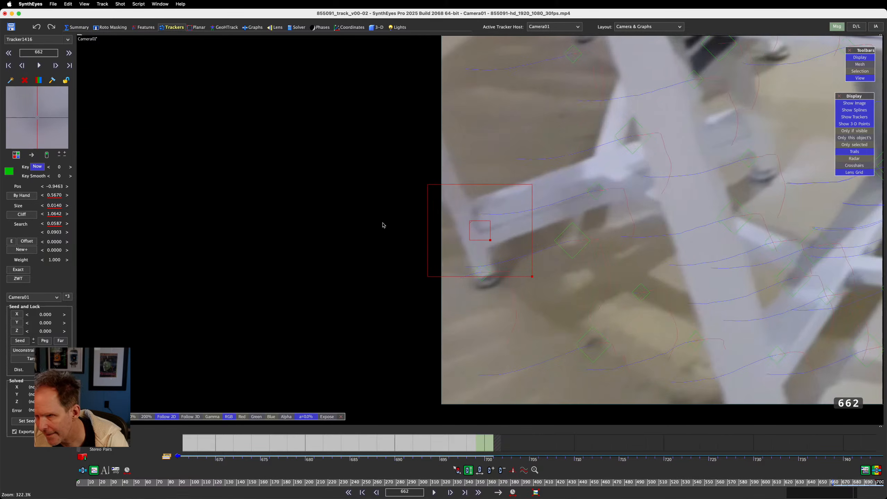
- Track the new leg tracker forward from frame 662 and step back and forth around frame 674 to examine where it slips
key(d)
key(d)
key(d)
key(d)
key(d)
key(d)
key(d)
key(d)
key(d)
key(d)
key(d)
key(d)
key(d)
key(d)
key(d)
key(d)
key(d)
key(d)
key(d)
key(d)
key(d)
key(d)
key(s)
key(s)
key(s)
key(s)
key(s)
key(s)
key(s)
key(s)
key(s)
key(s)
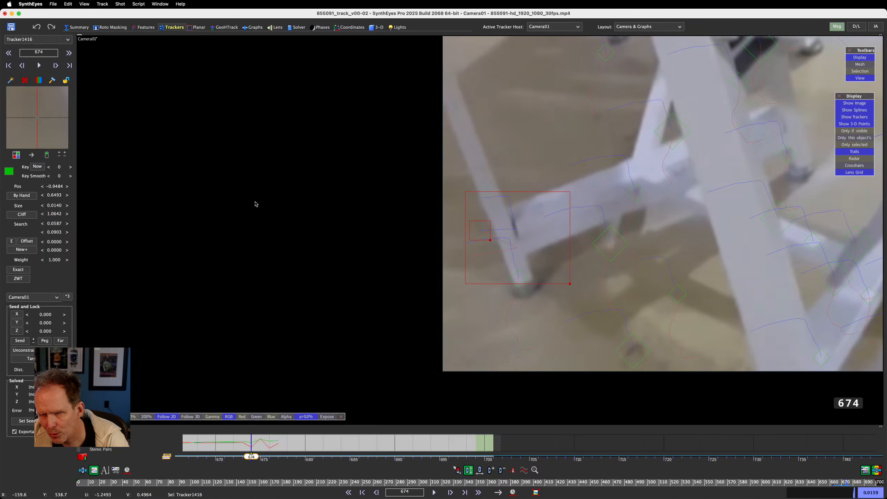
key(d)
key(s)
key(s)
key(s)
key(d)
key(d)
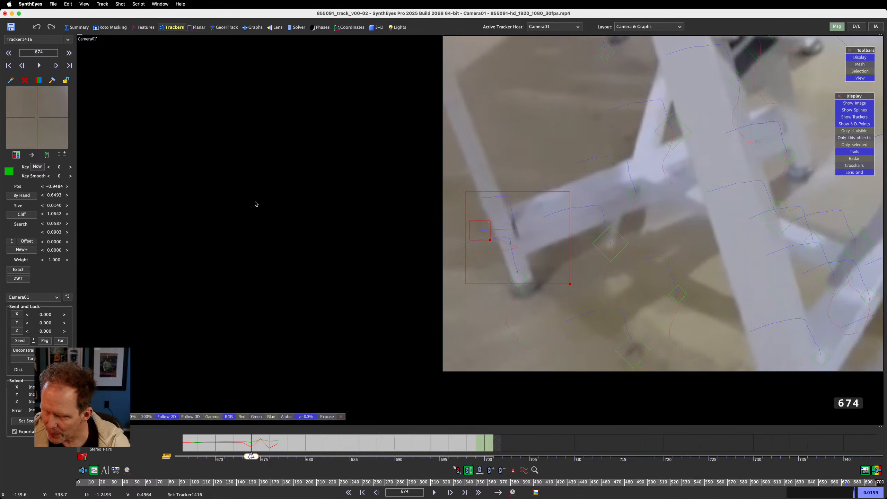
key(s)
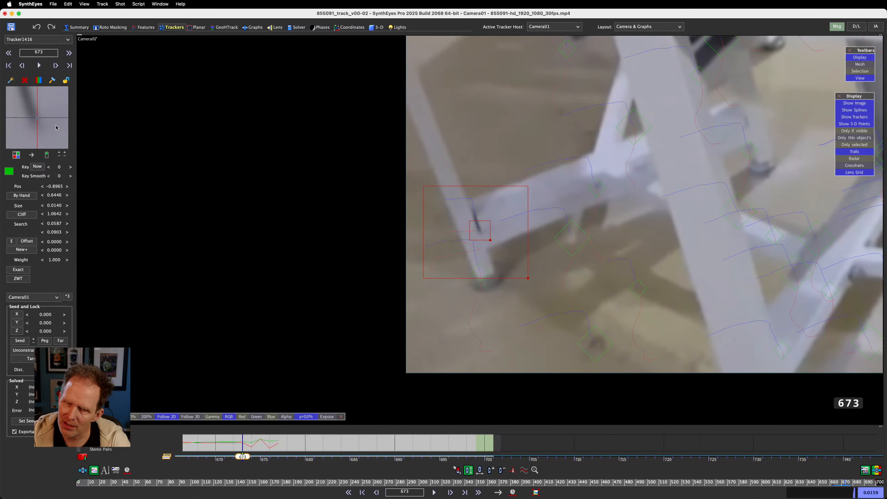
- Try to re-center the tracker on the leg and crossbar joint at frame 672
key(s)
drag(38, 119, 38, 118)
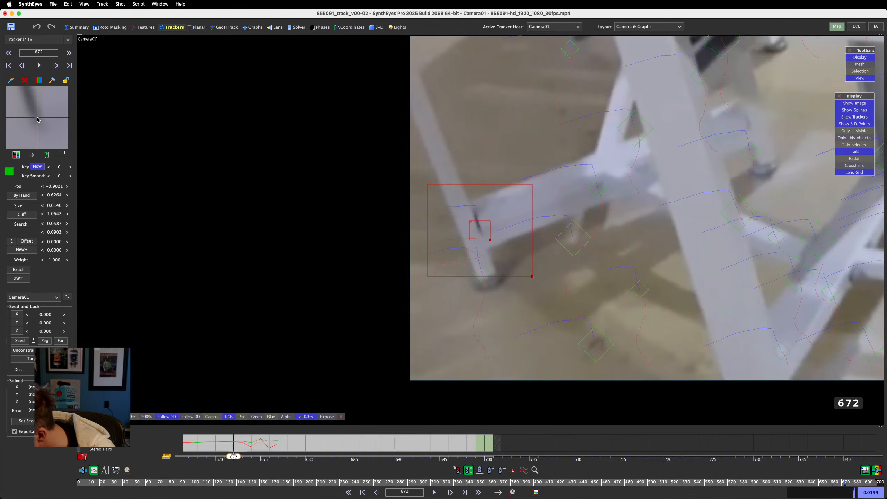
key(super+z)
- Return to frame 662 and realign the tracker with the leg and crossbar joint there and at frame 664
key(a)
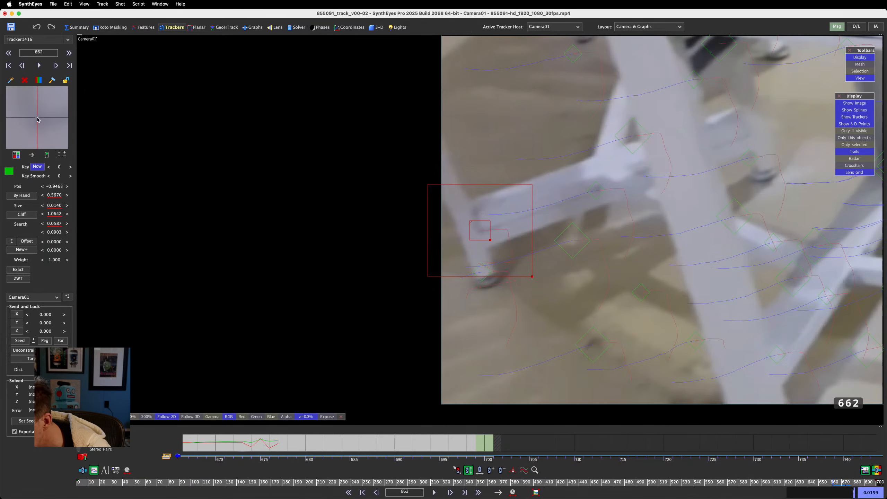
drag(38, 120, 41, 122)
key(d)
key(d)
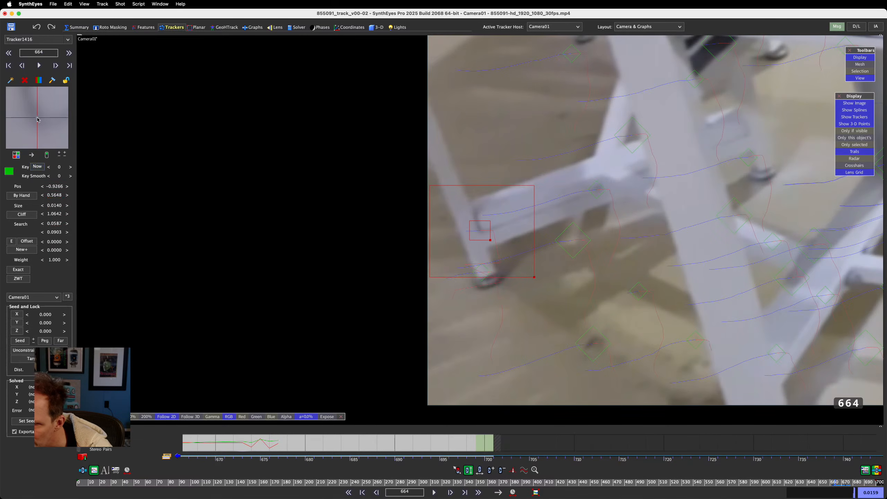
click(38, 120)
- Track the leg tracker forward through frame 677, correcting its position on the joint at frame 677
key(d)
key(d)
key(d)
key(d)
key(d)
key(d)
key(d)
key(d)
key(d)
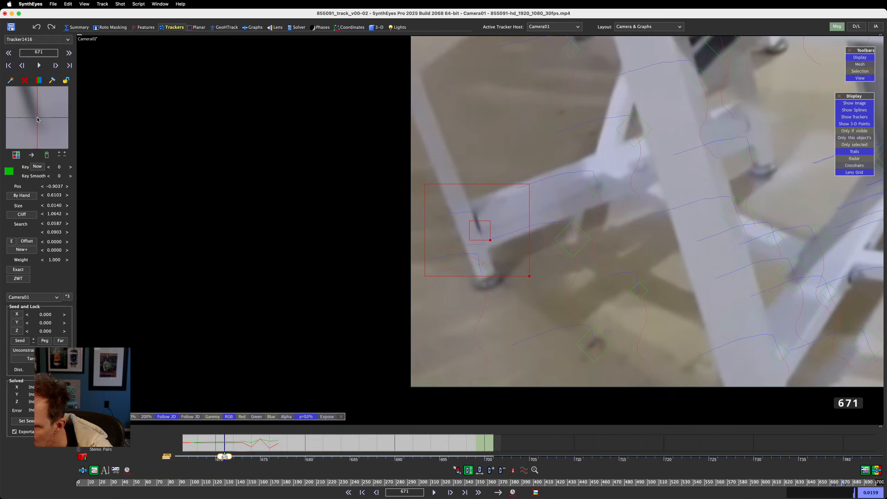
key(d)
key(d)
key(d)
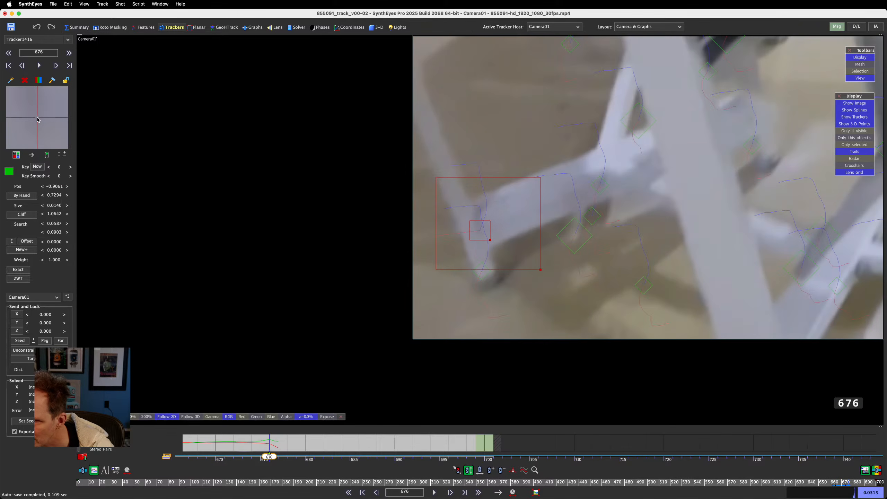
key(s)
key(d)
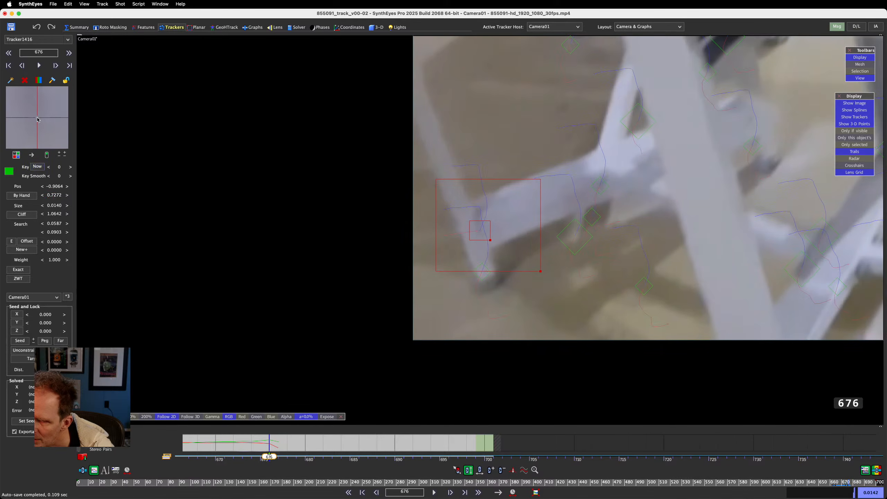
click(38, 119)
key(d)
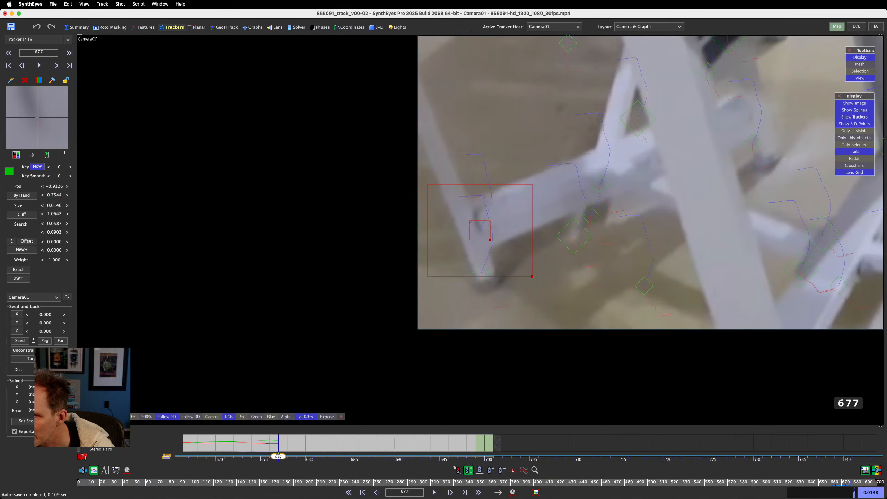
- Go back to frame 678, where the tracker has no position, and key it by hand on the leg and crossbar joint
key(d)
key(d)
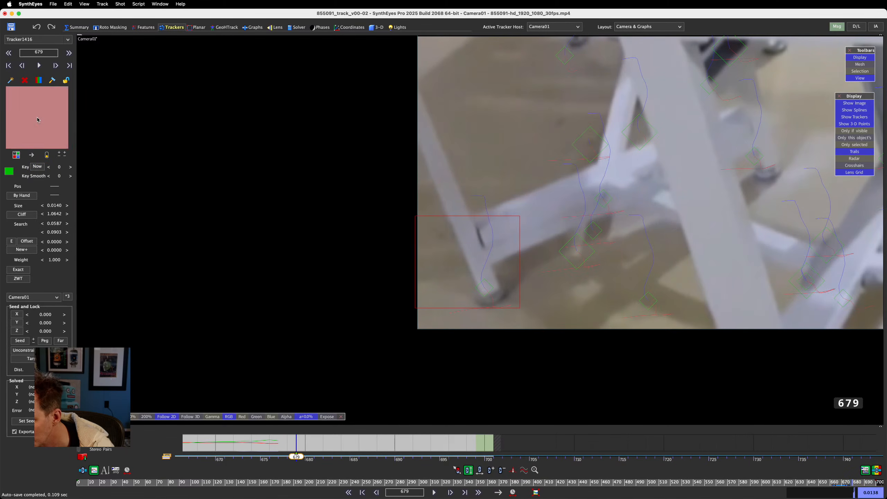
key(s)
key(s)
key(d)
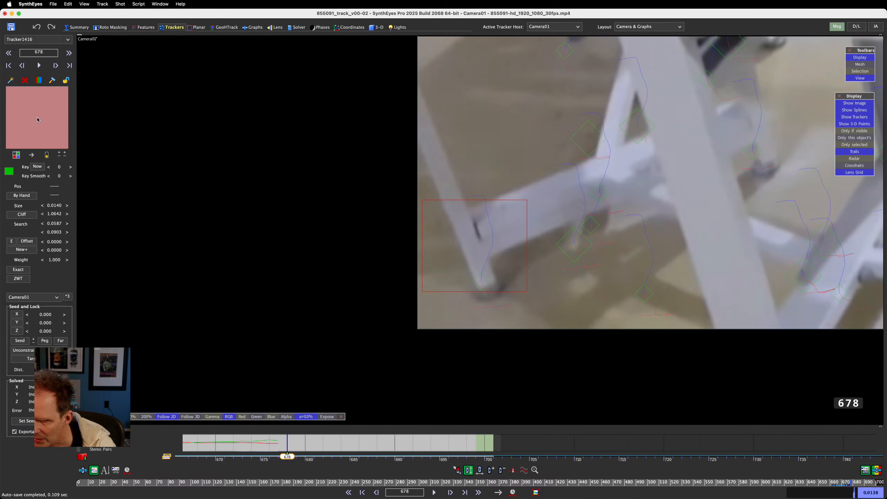
key(l)
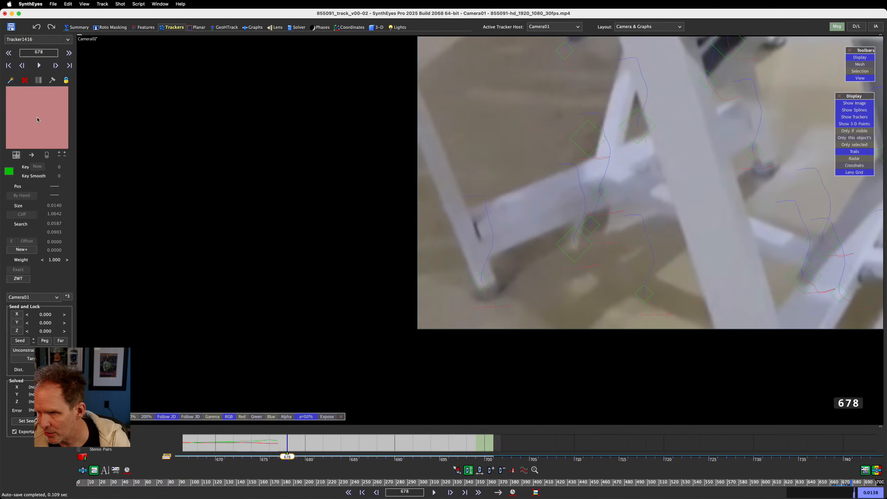
key(l)
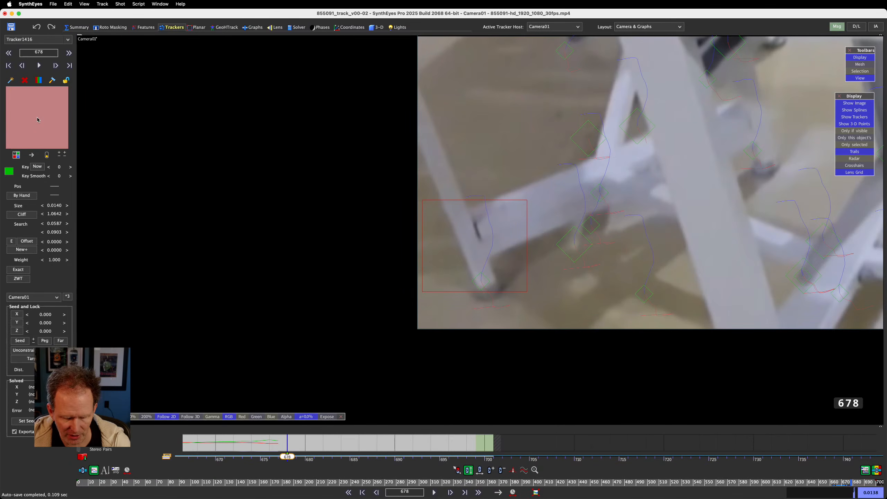
click(37, 120)
click(37, 120)
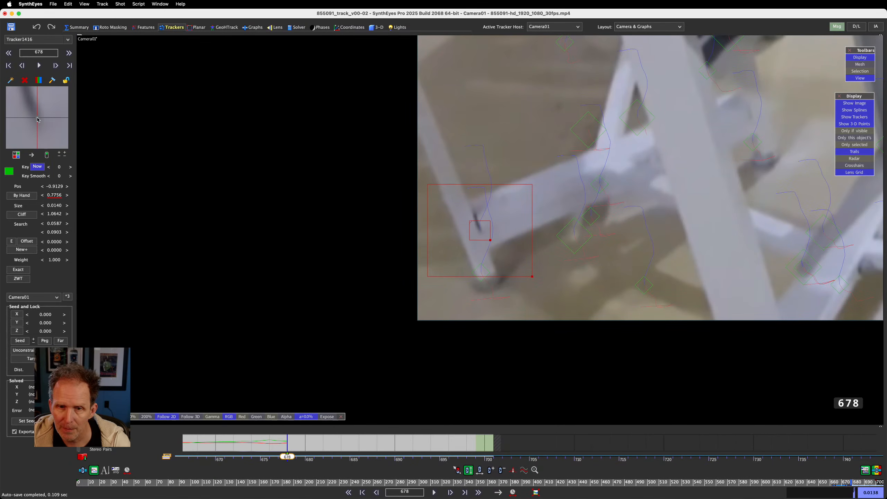
- Track the leg tracker forward from frame 678 to frame 693
key(d)
key(d)
key(d)
key(d)
key(d)
key(d)
key(d)
key(d)
key(d)
key(d)
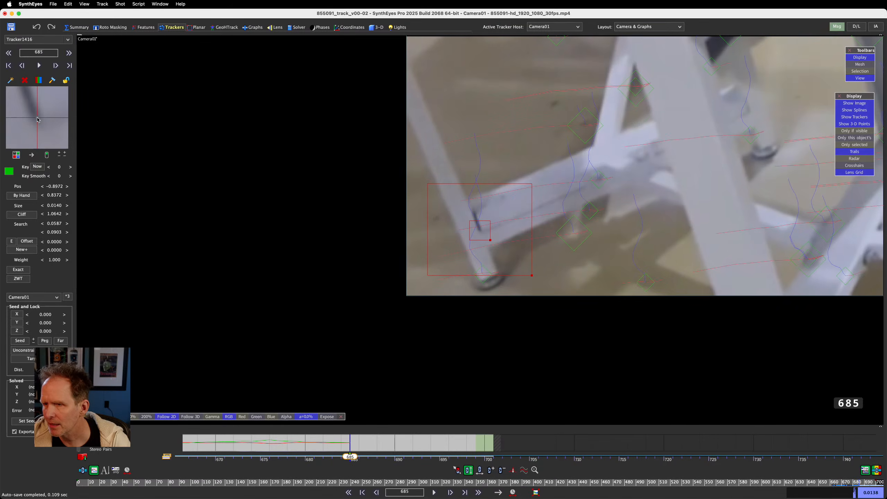
key(d)
key(d)
key(d)
key(d)
key(d)
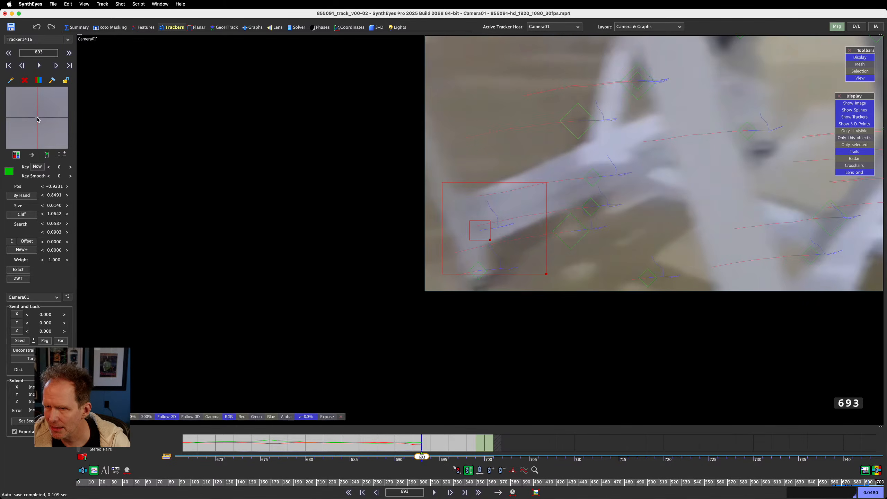
- Correct the tracker's position on the blurred leg joint at frames 693 to 695
key(d)
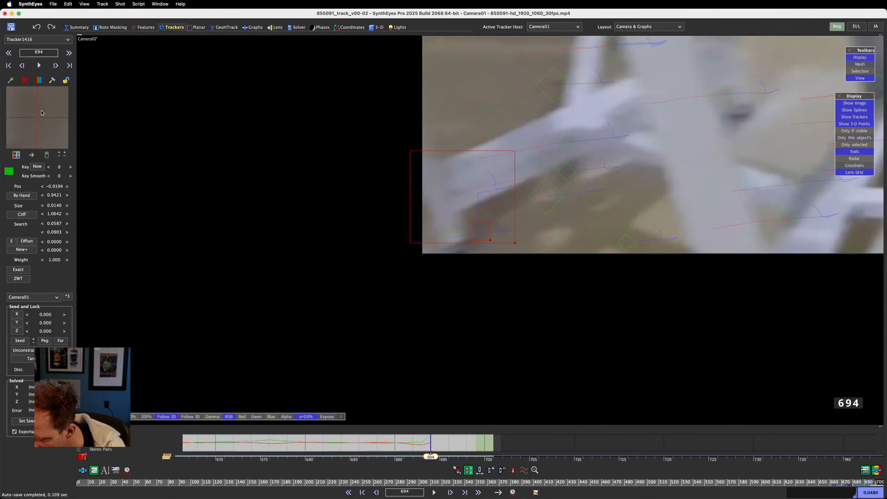
key(s)
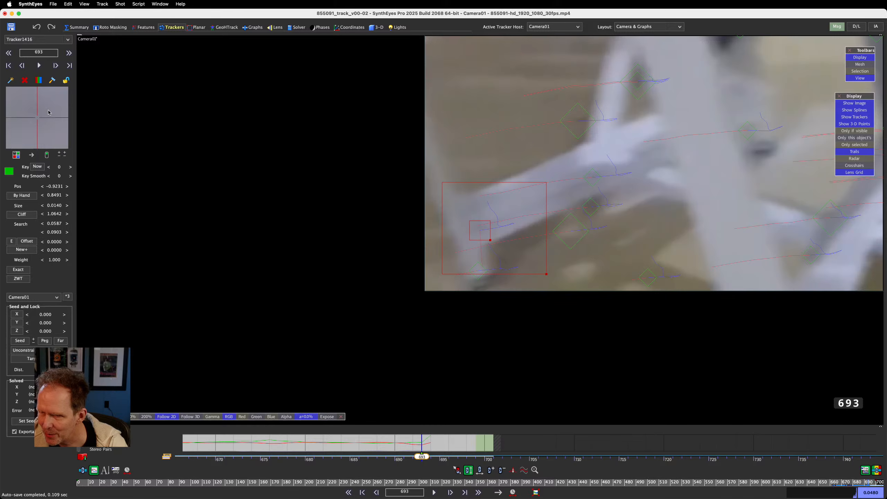
key(d)
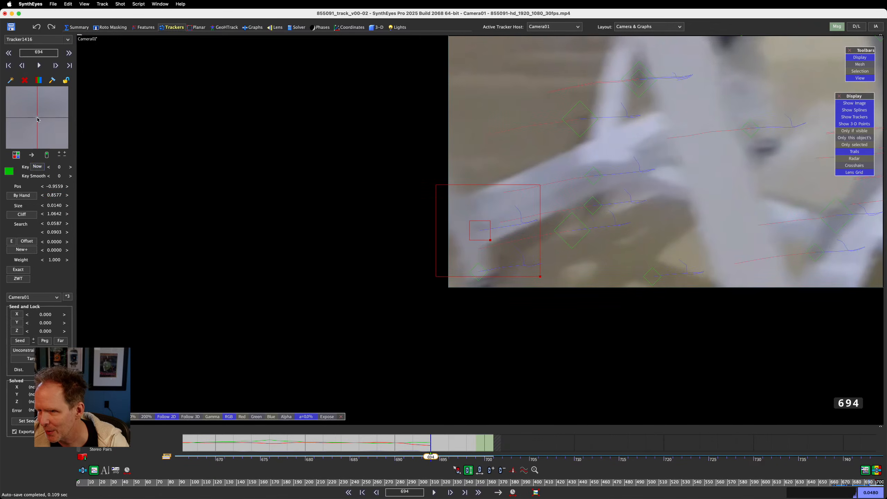
key(d)
click(37, 119)
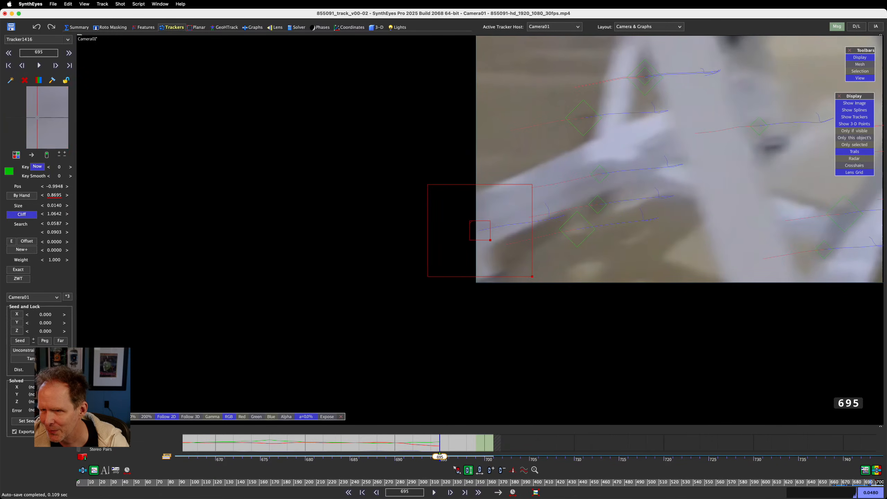
- Check the tracker's last frames before it leaves the image, continue to frame 700, and lock it
key(s)
key(s)
key(s)
key(d)
key(d)
key(d)
key(d)
key(d)
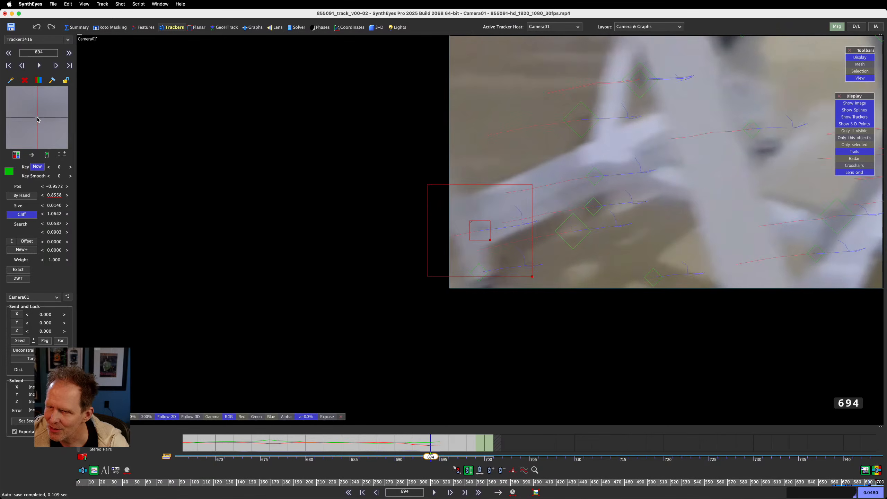
key(d)
key(d)
key(d)
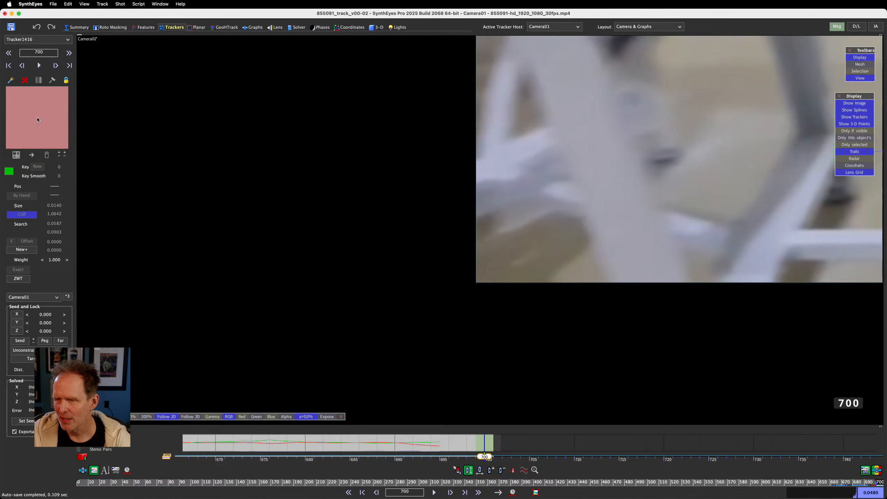
- Step back and forth between frames 700 and 676 to review the tracker coverage across the whole conveyor
scroll(348, 171, down, 5)
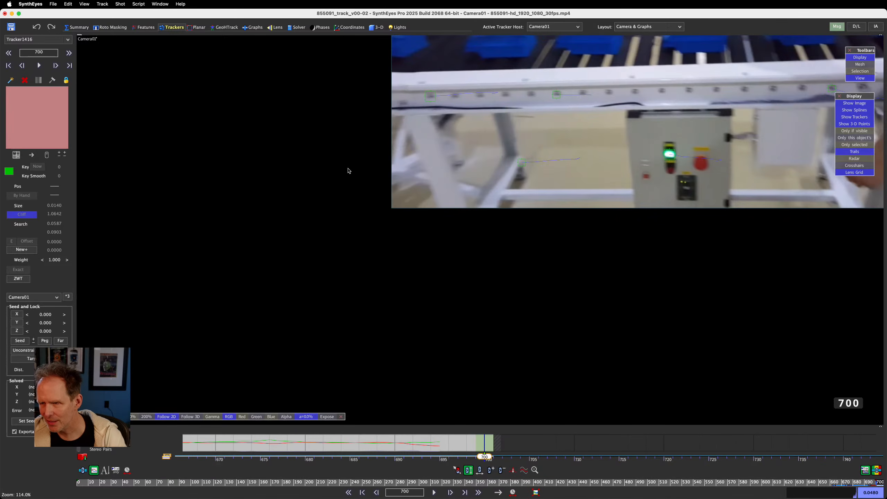
key(s)
key(s)
key(s)
key(s)
key(s)
key(s)
key(s)
key(s)
key(s)
key(s)
key(s)
key(s)
key(s)
key(s)
key(s)
key(s)
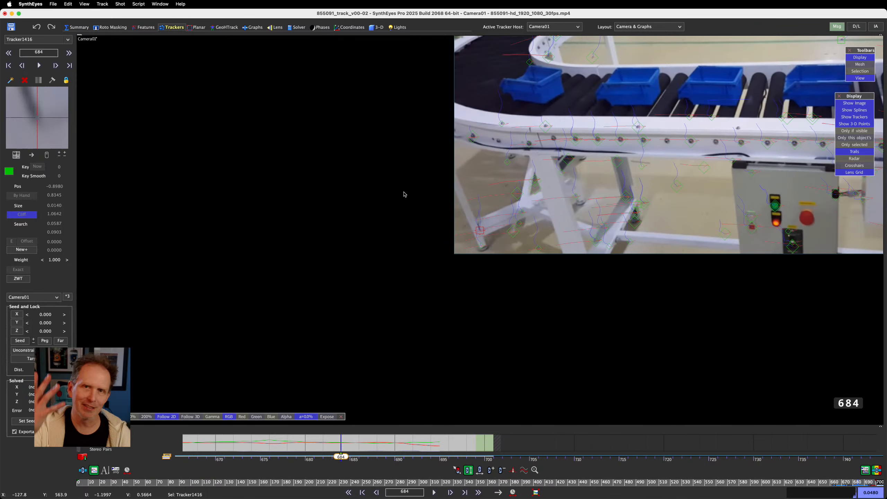
key(d)
key(d)
key(d)
key(d)
key(d)
key(d)
key(d)
key(d)
key(d)
key(d)
key(d)
key(d)
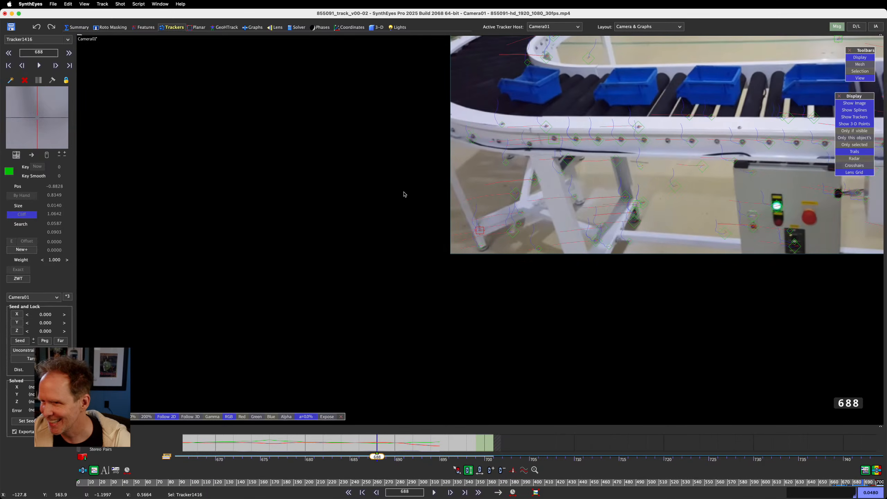
key(s)
key(s)
key(s)
key(s)
key(s)
key(s)
key(s)
key(s)
key(s)
key(s)
key(s)
key(s)
key(s)
key(s)
key(s)
key(s)
key(s)
key(s)
key(s)
key(s)
scroll(580, 129, down, 4)
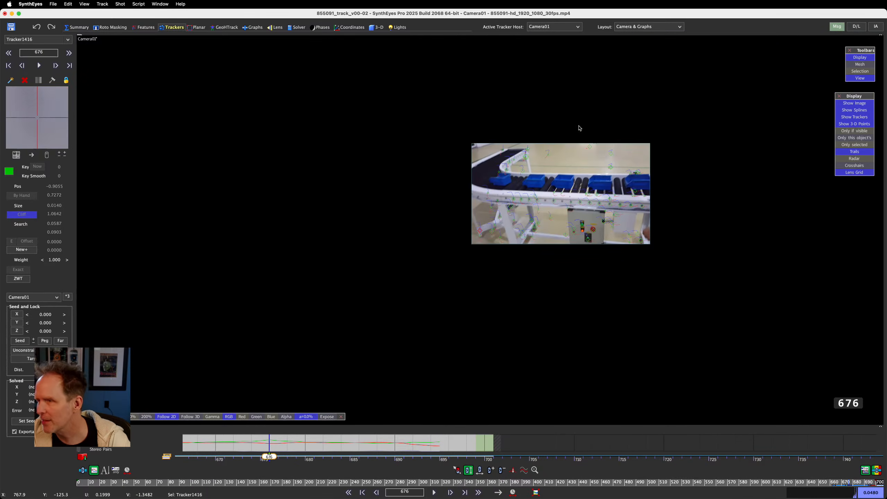
scroll(547, 238, up, 2)
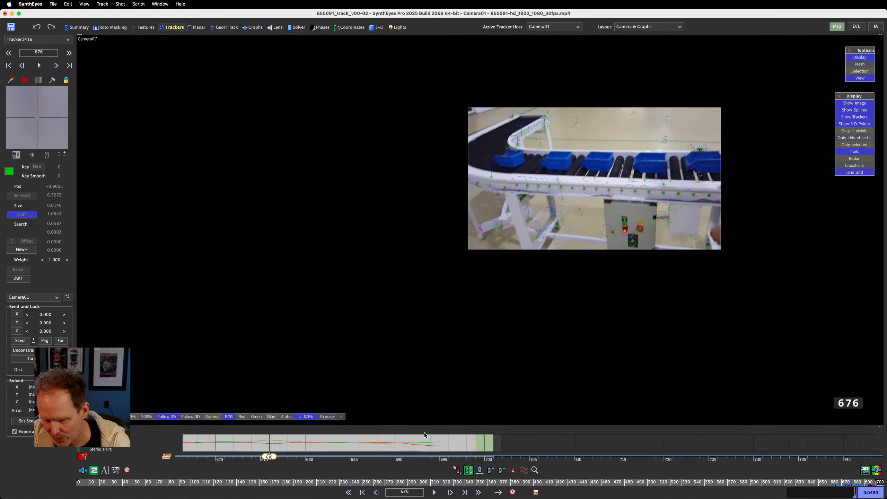
- Expand the tracker graph's time range to the full shot, frames 0 to 700
click(513, 494)
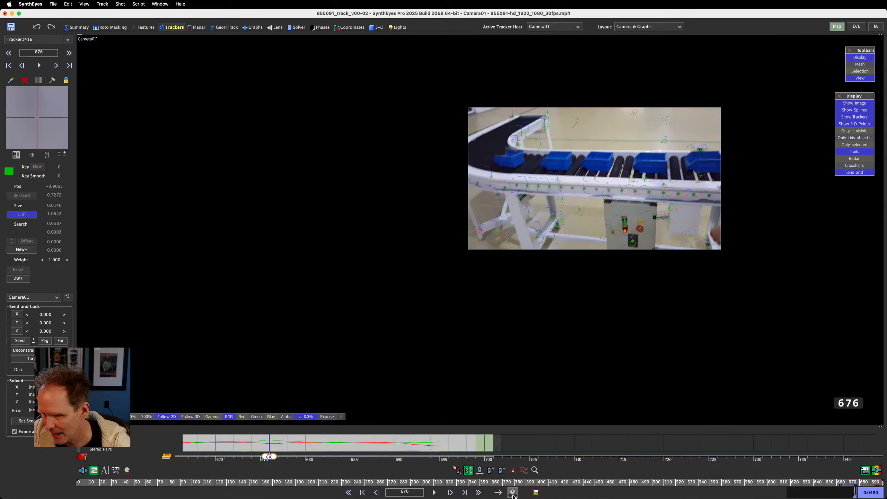
click(128, 471)
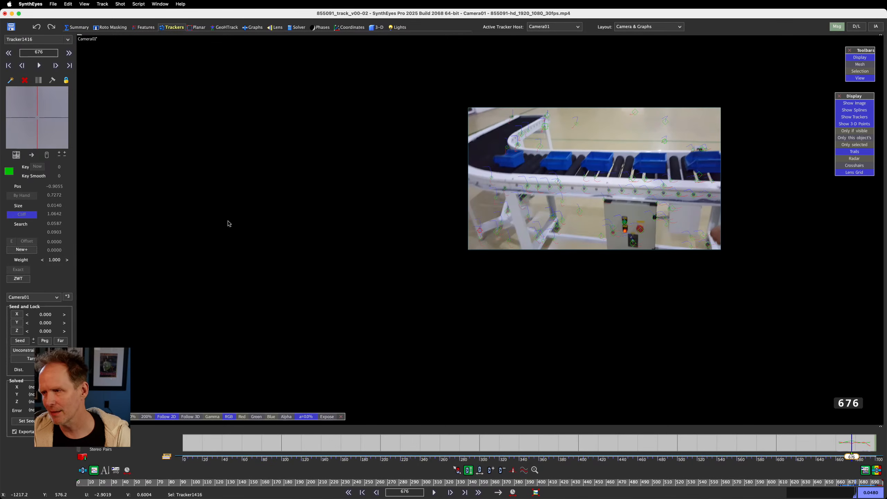
- Run an Automatic, Undirected camera solve with the Fixed, Unknown lens setting, close its report, and view the solved points from above
click(300, 28)
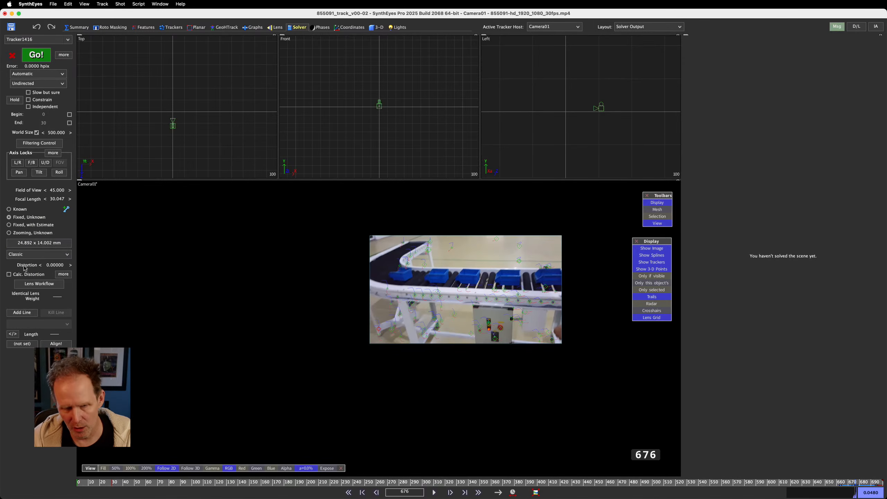
click(35, 57)
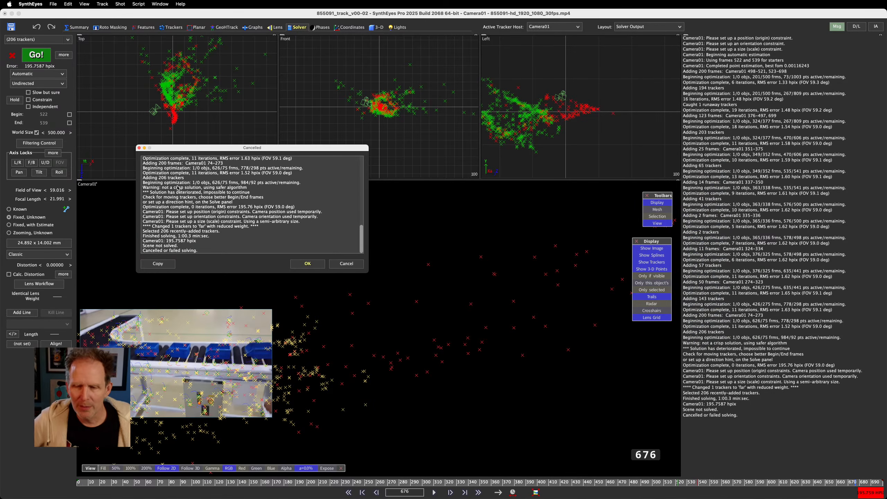
click(307, 263)
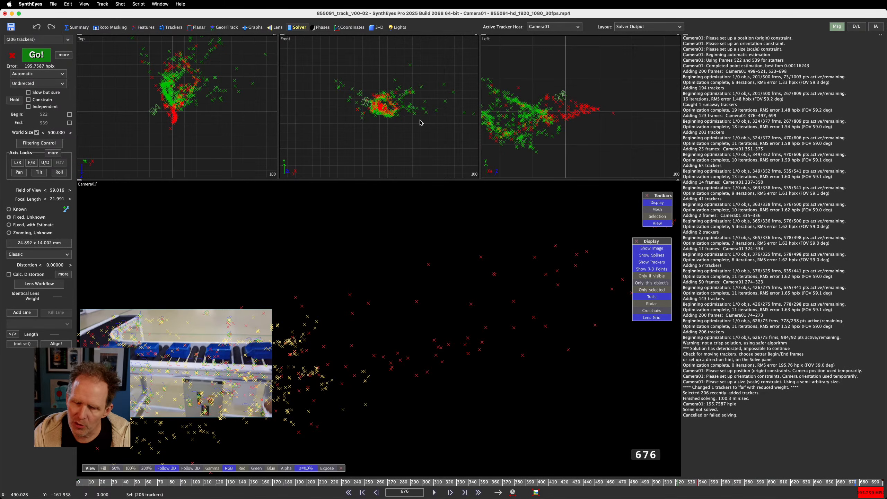
scroll(177, 83, down, 2)
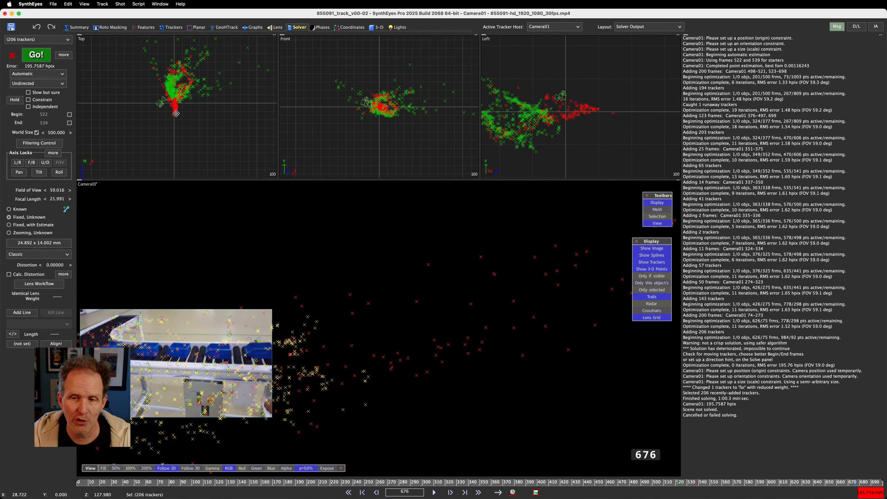
- Deselect all trackers, switch the solver mode to Refine, rerun the camera solve, and close its report
middle_drag(176, 112, 197, 157)
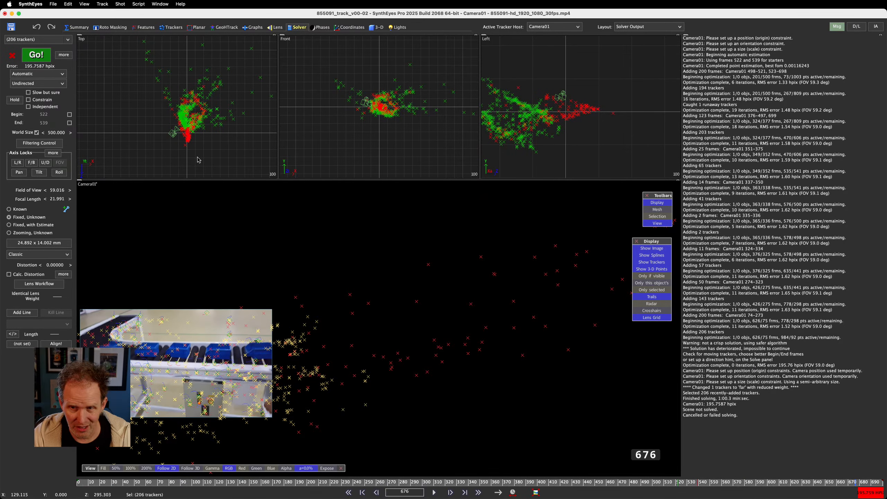
click(198, 160)
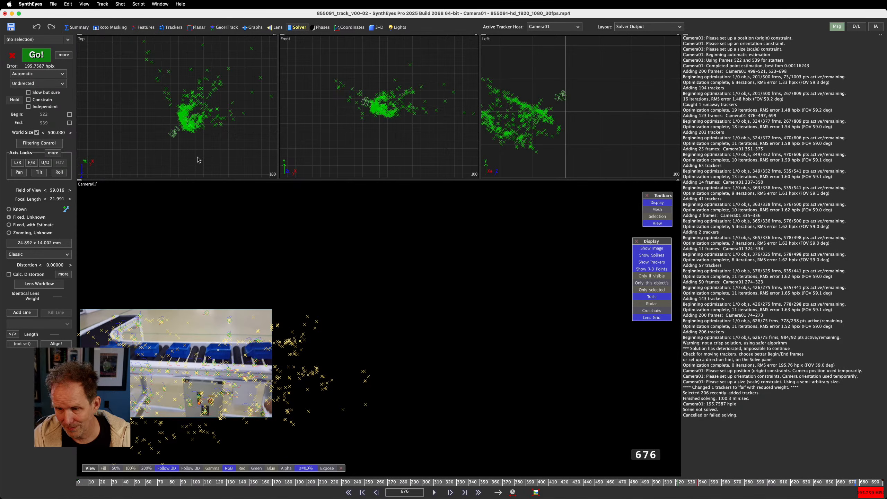
click(48, 73)
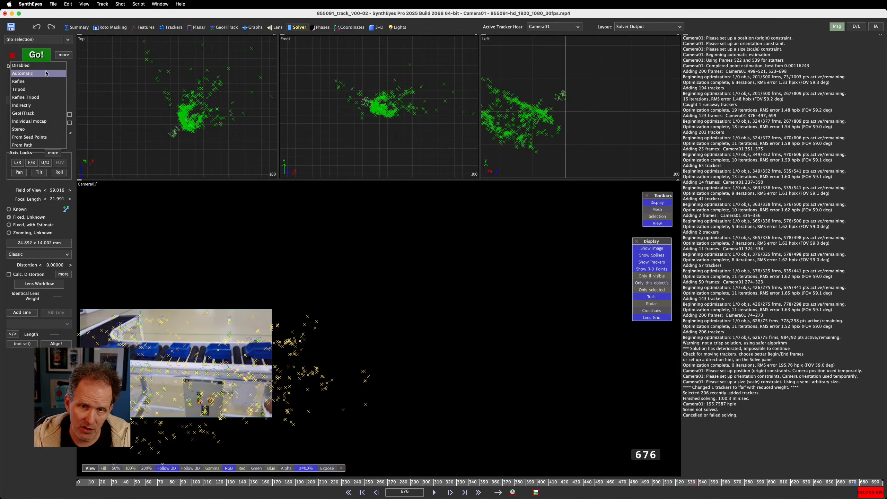
click(47, 80)
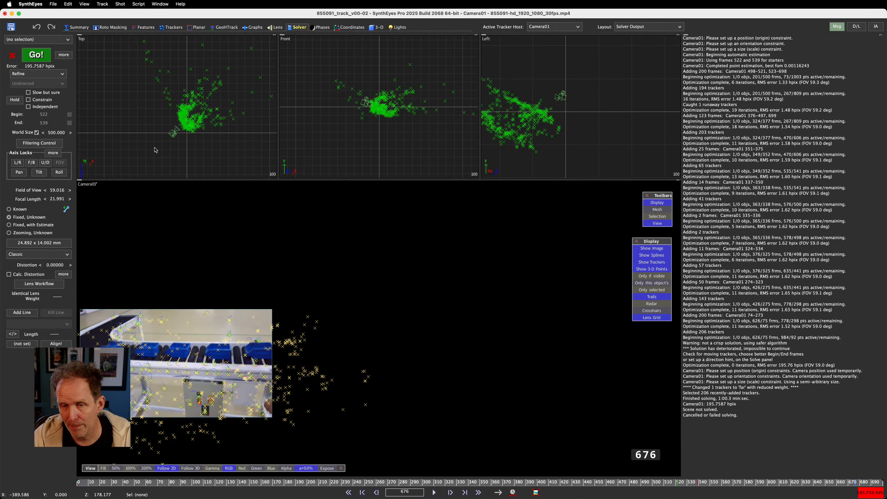
click(35, 55)
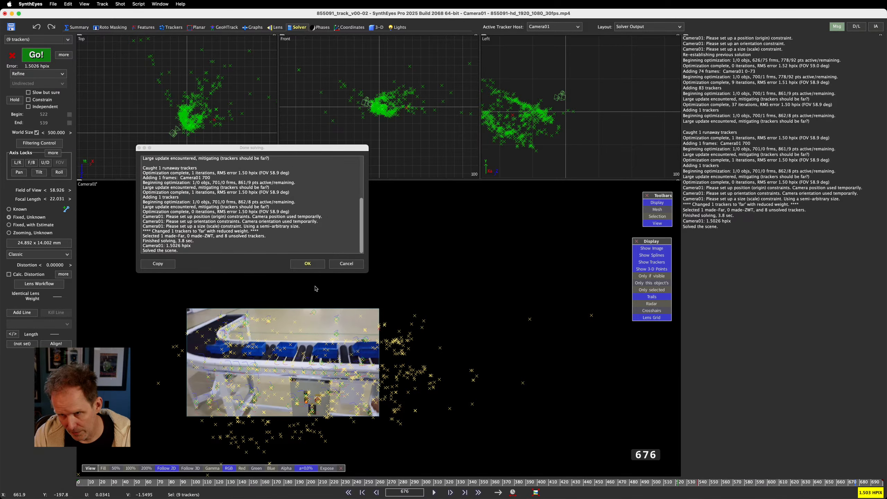
click(310, 264)
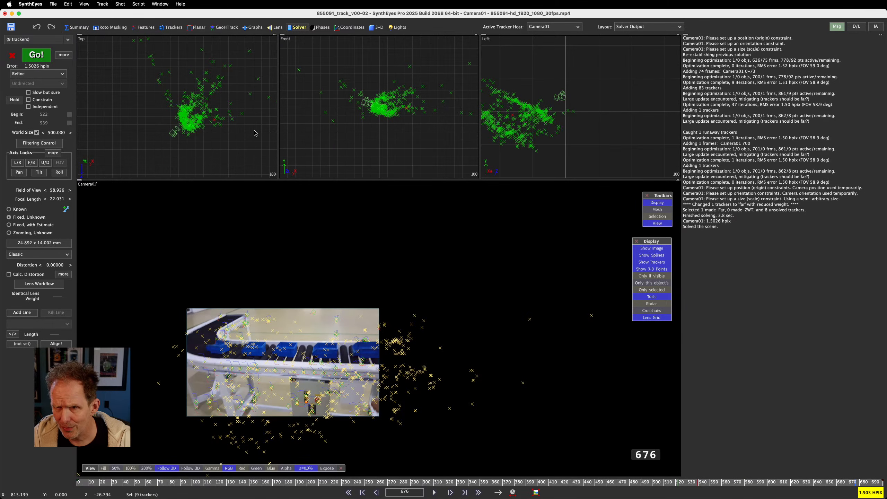
- Examine the refined solve's point cloud from above and from the left side, checking its overall shape and tilt
scroll(216, 121, up, 3)
scroll(217, 122, up, 2)
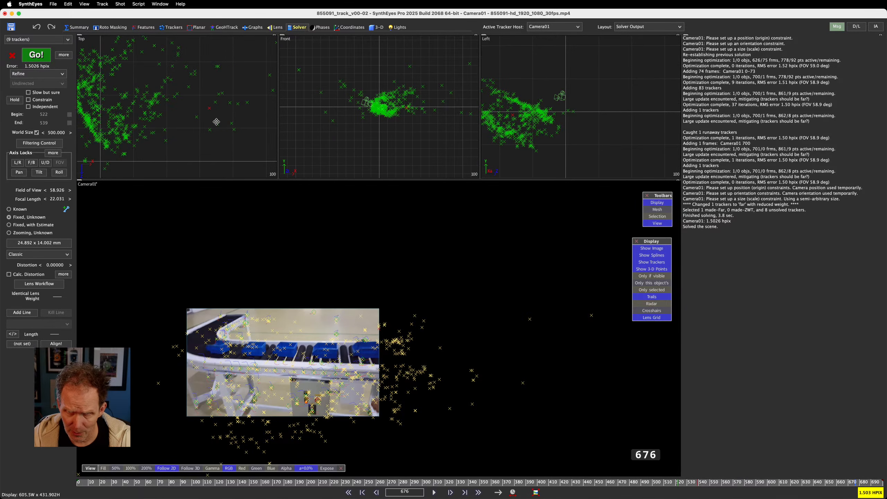
click(217, 123)
middle_drag(149, 112, 221, 119)
scroll(542, 126, down, 5)
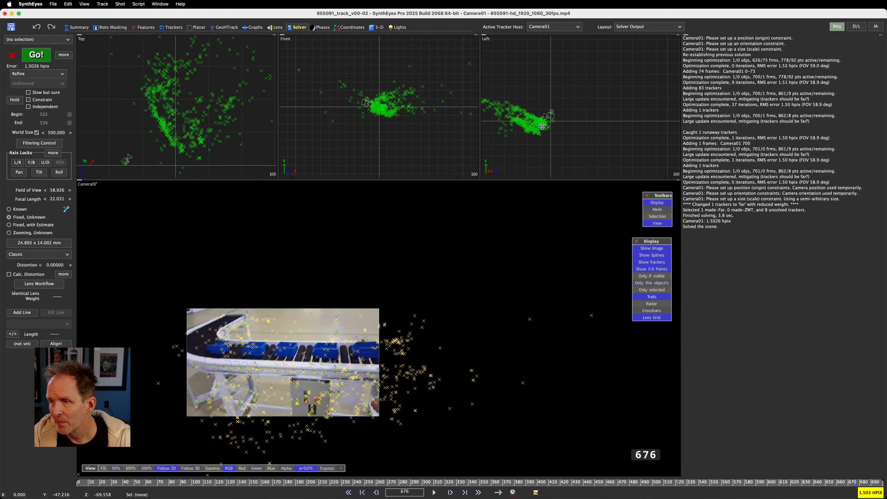
scroll(542, 127, up, 5)
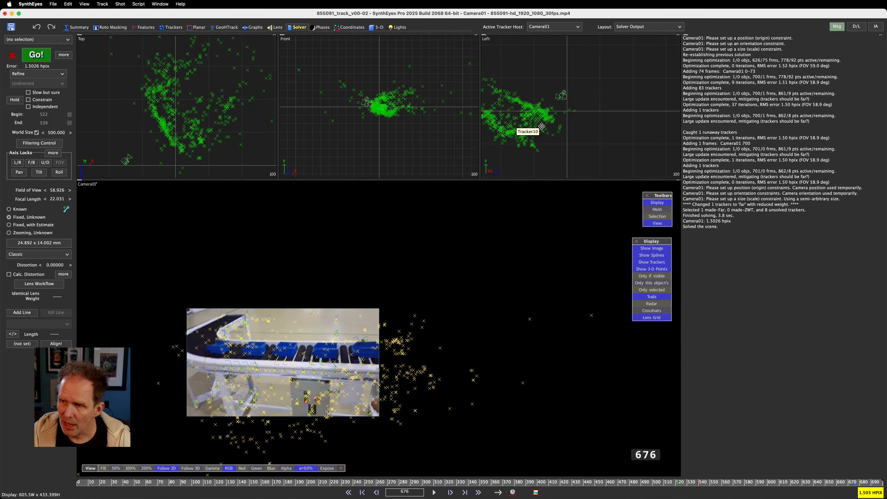
middle_drag(541, 126, 606, 125)
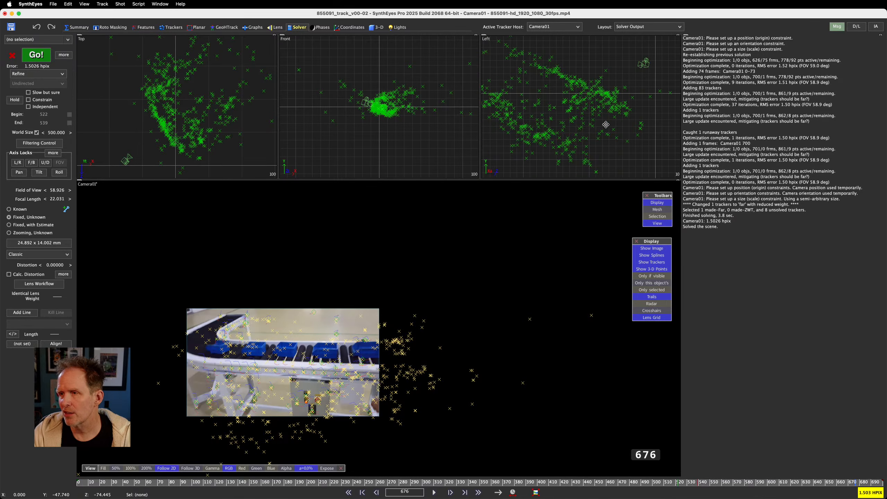
scroll(606, 124, down, 5)
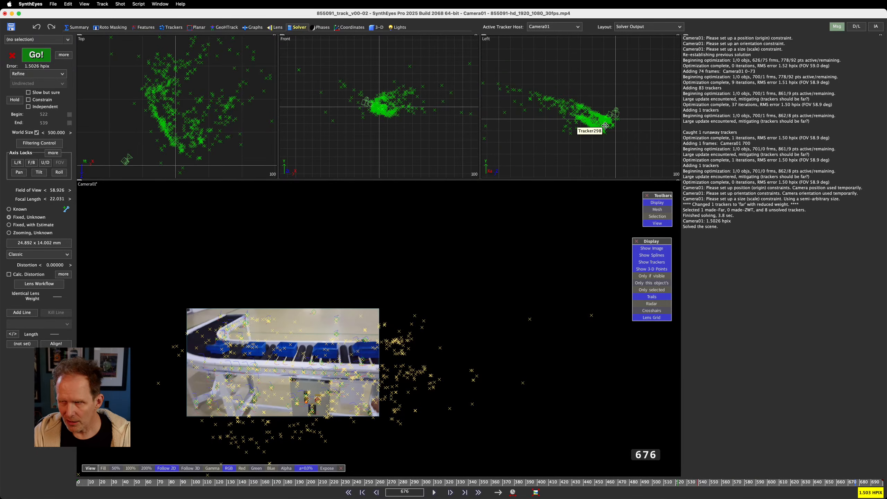
scroll(598, 142, down, 2)
scroll(598, 142, up, 2)
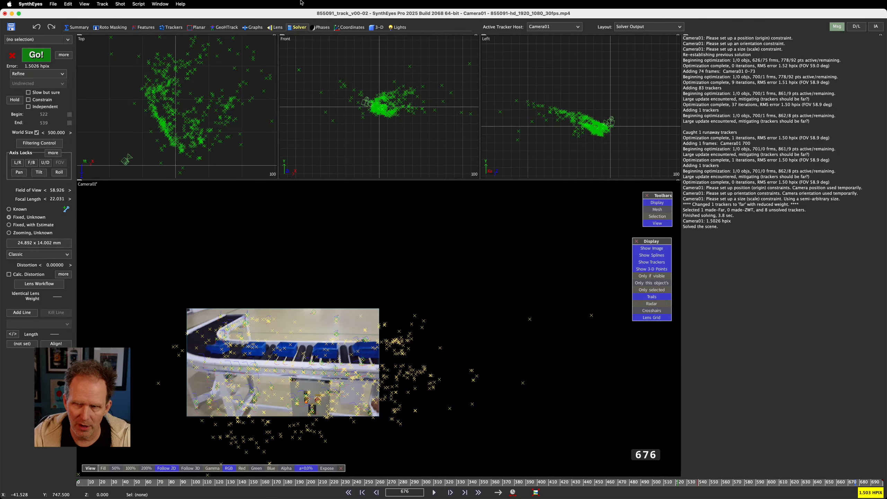
- Open the 3-D room, enable Whole for Camera01, and rotate the scene in the Left and Front views to level the point cloud
click(377, 27)
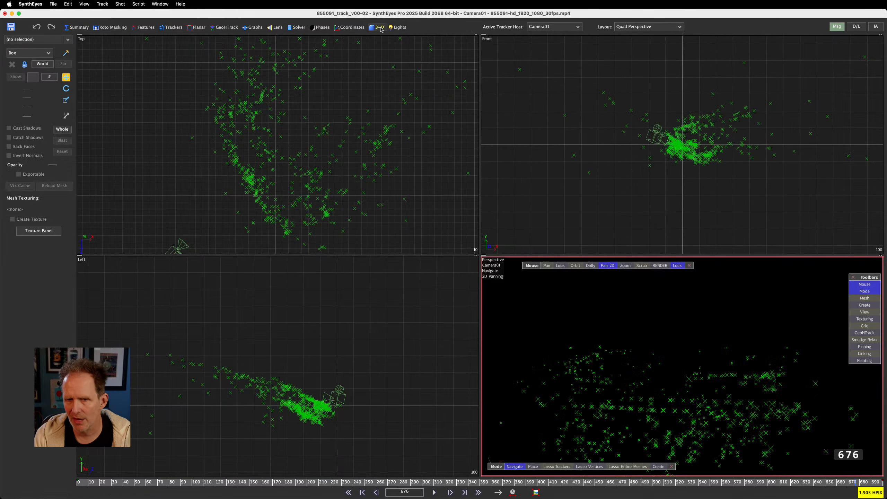
click(61, 130)
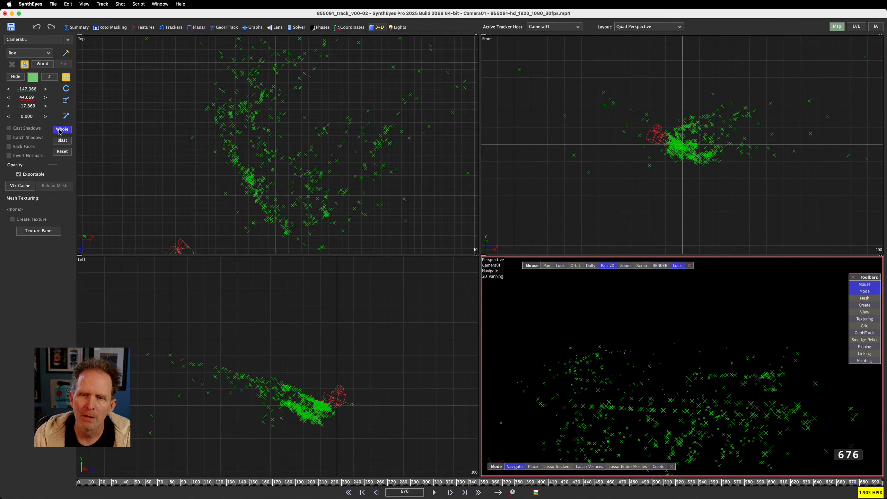
click(66, 89)
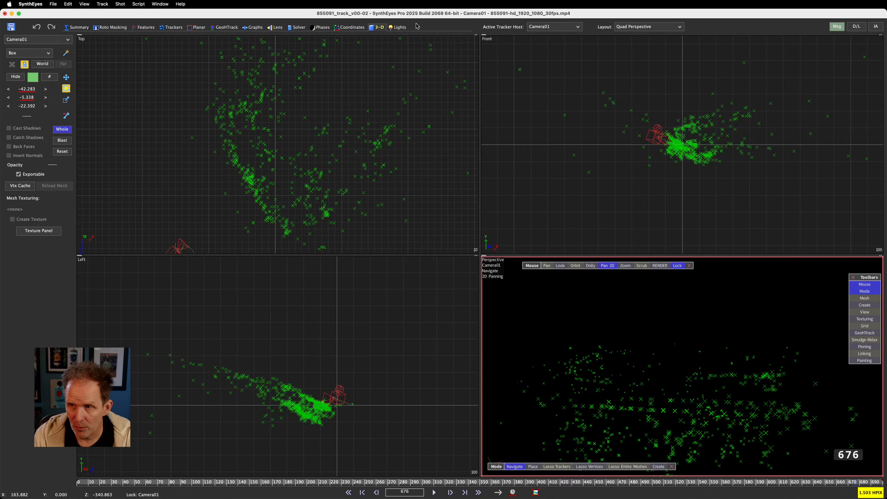
click(378, 28)
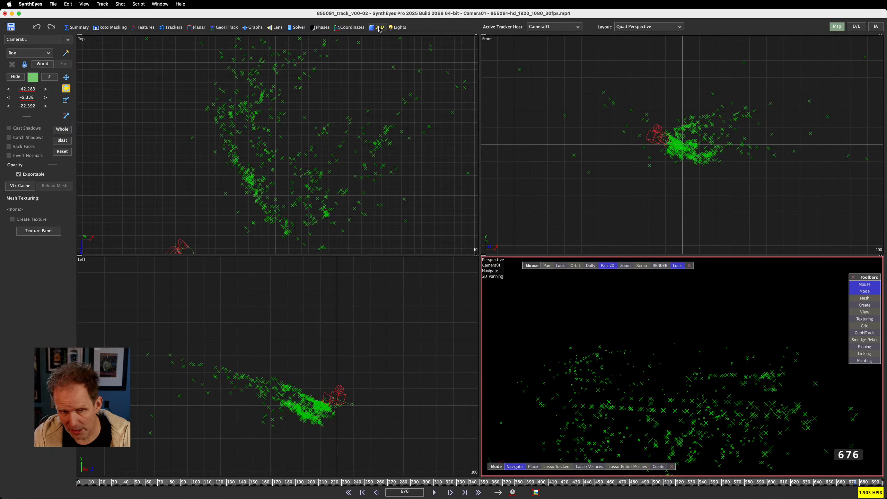
click(59, 129)
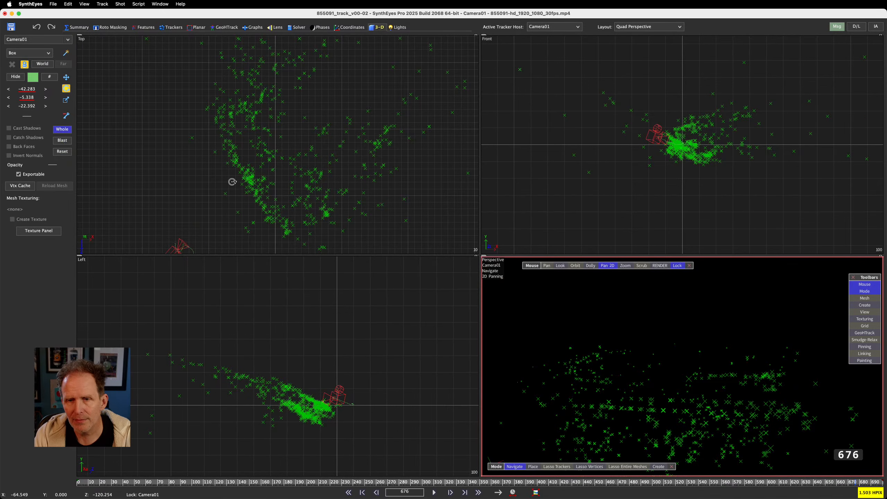
middle_drag(231, 181, 245, 129)
scroll(236, 202, down, 3)
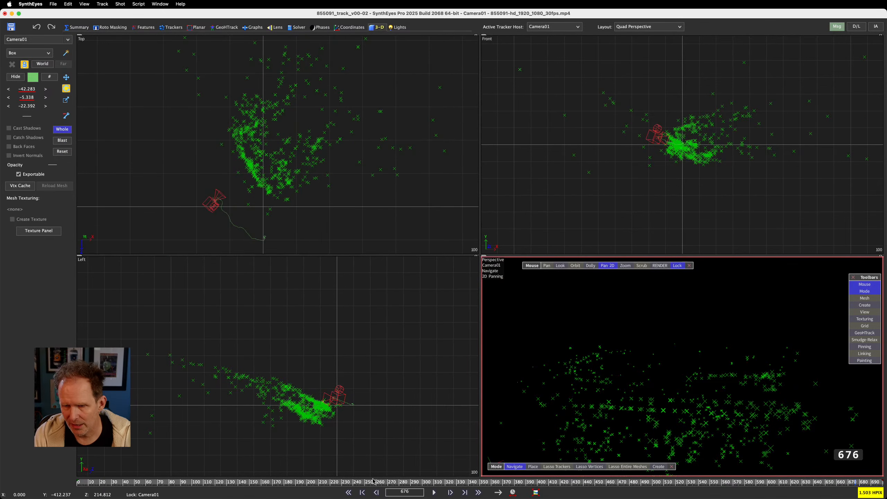
drag(337, 390, 342, 375)
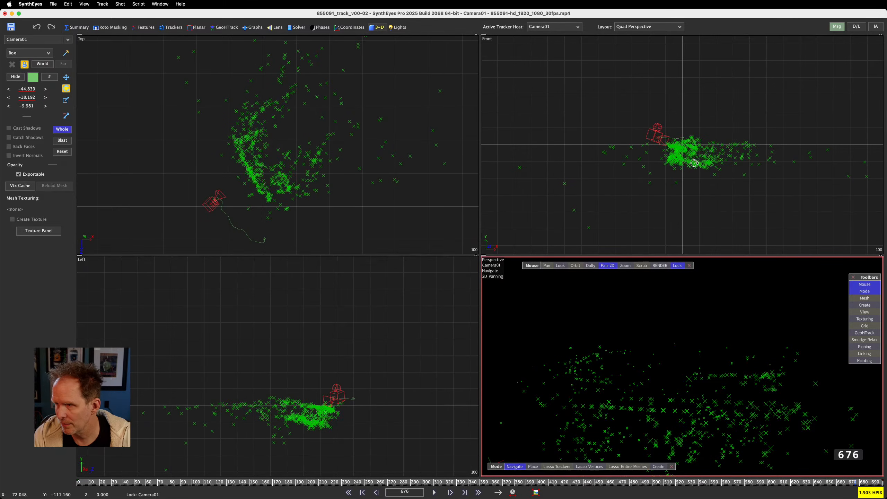
drag(658, 137, 659, 137)
scroll(665, 180, down, 4)
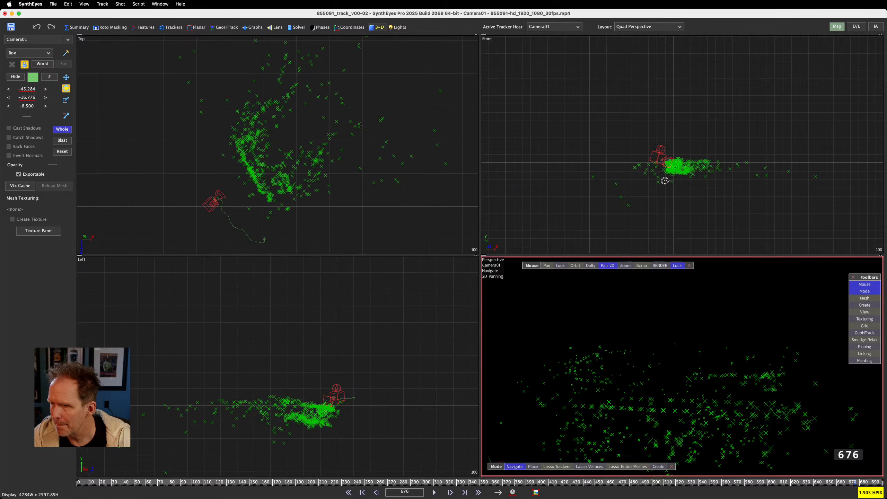
- Rotate the whole scene about 26 degrees clockwise in the Top view so the conveyor's straight edge runs vertically
scroll(245, 67, down, 6)
middle_drag(269, 81, 239, 190)
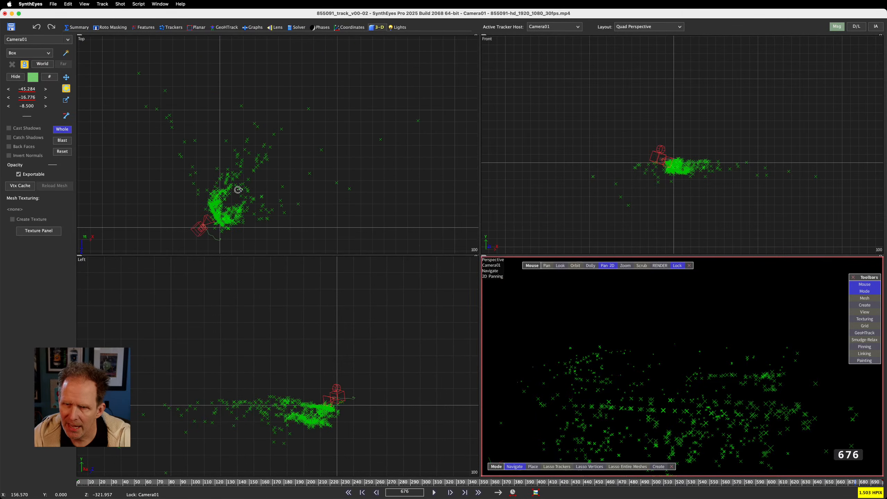
scroll(214, 213, up, 10)
drag(227, 204, 228, 235)
middle_drag(240, 208, 309, 115)
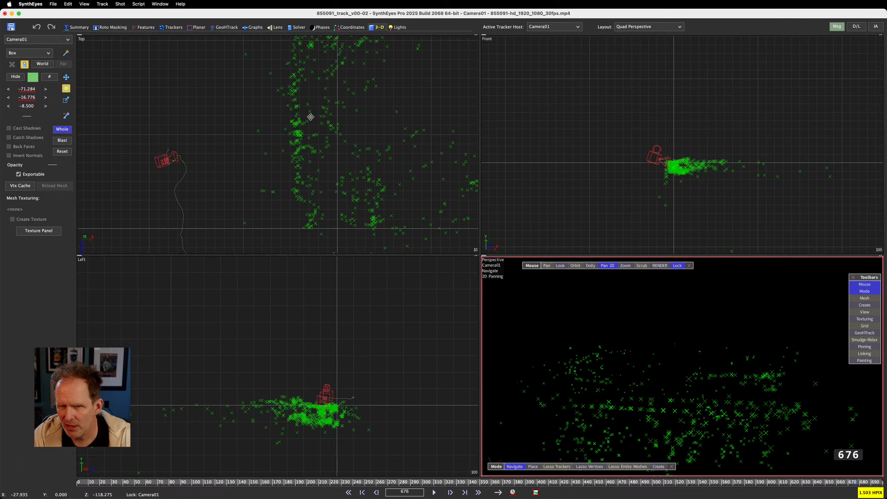
- Move the whole scene in the Top view so the conveyor's straight edge lies on the vertical axis near the origin
scroll(309, 117, down, 3)
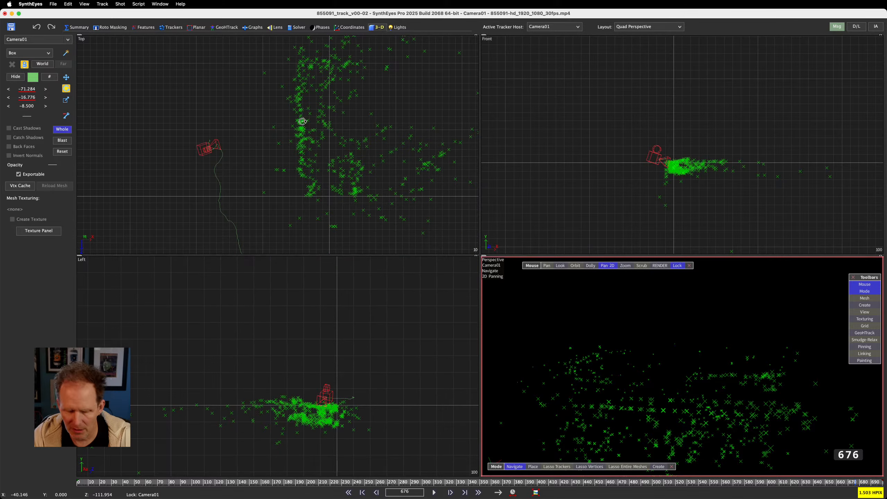
key(w)
drag(302, 122, 330, 188)
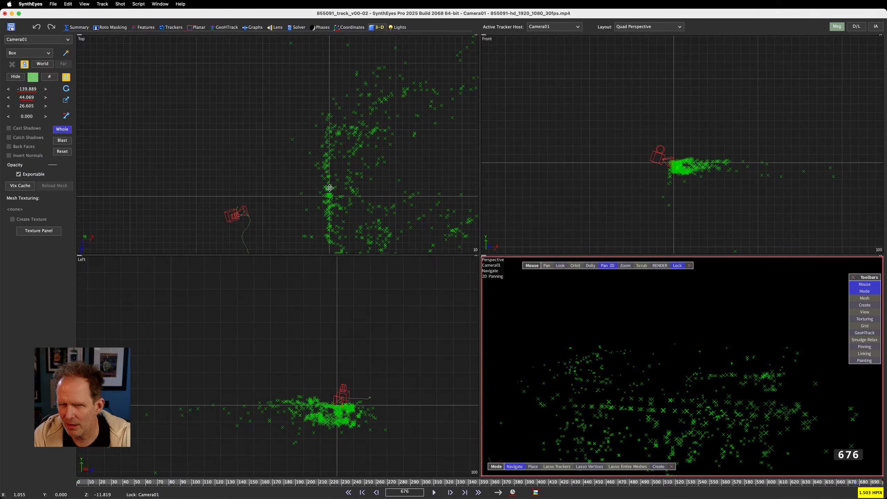
scroll(334, 207, down, 5)
middle_drag(337, 213, 276, 211)
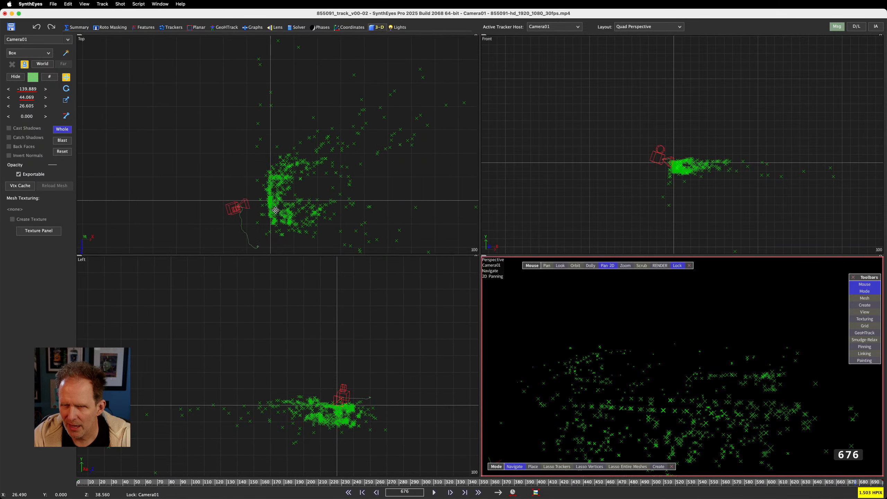
- Turn off Whole and select the stray tracker point farthest below the cloud in the Left view
scroll(276, 210, down, 4)
scroll(300, 447, down, 4)
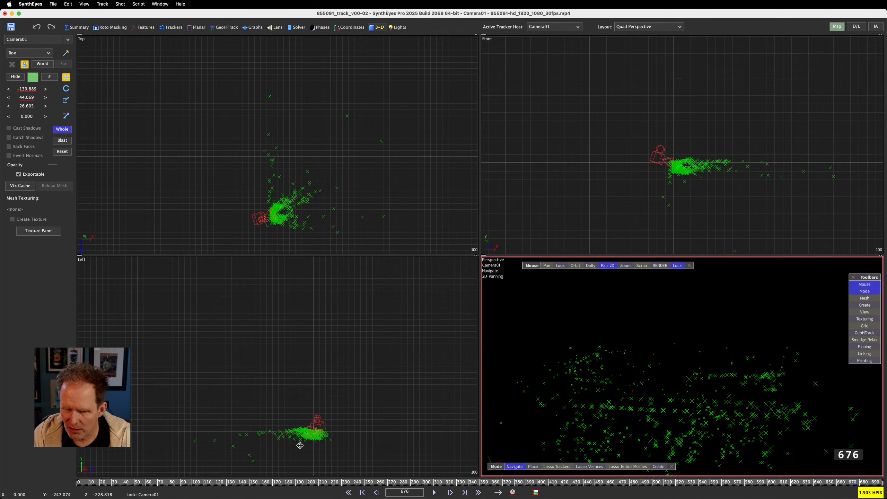
scroll(300, 445, up, 4)
middle_drag(299, 445, 297, 309)
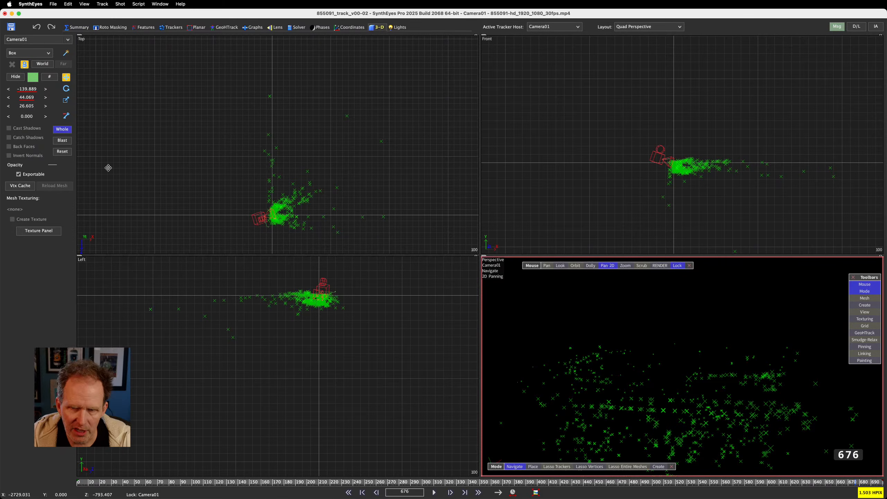
click(63, 130)
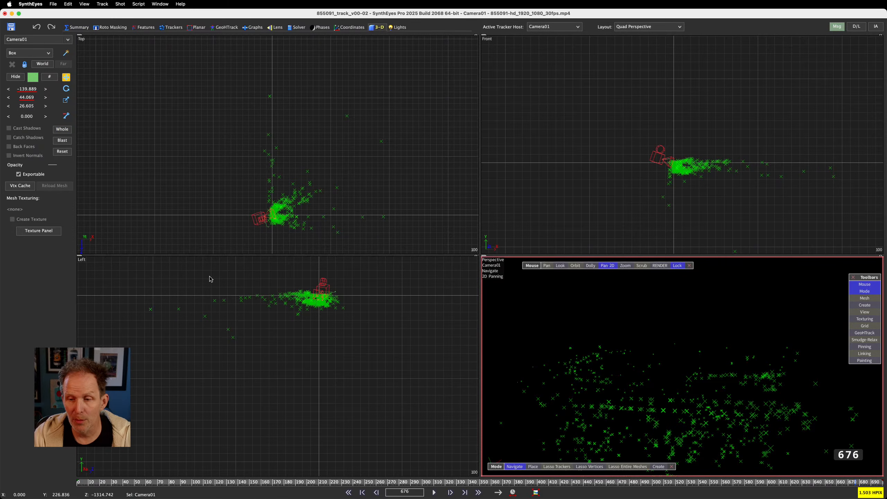
click(231, 338)
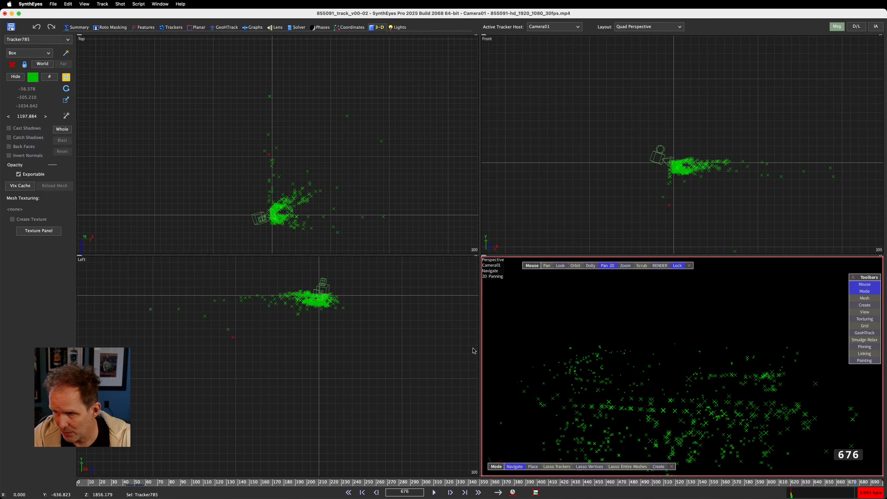
- Show the shot image in the perspective view, move the View toolbar aside, and turn off 2D panning
click(864, 312)
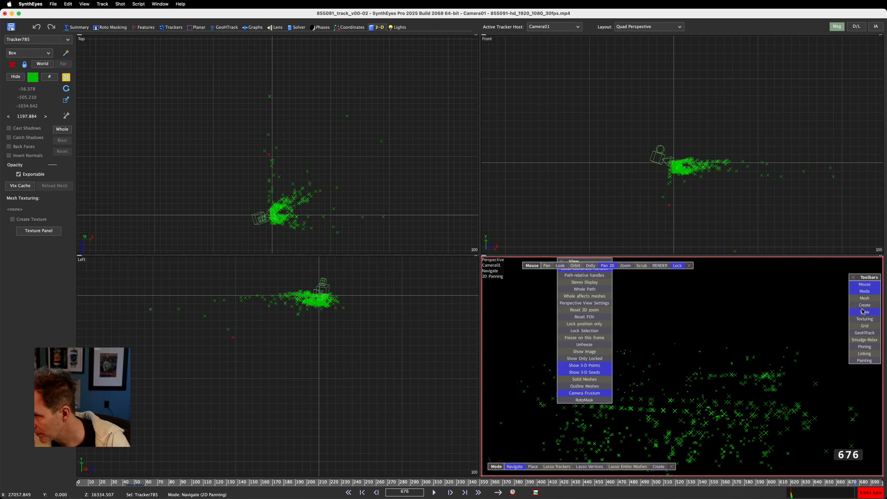
click(584, 351)
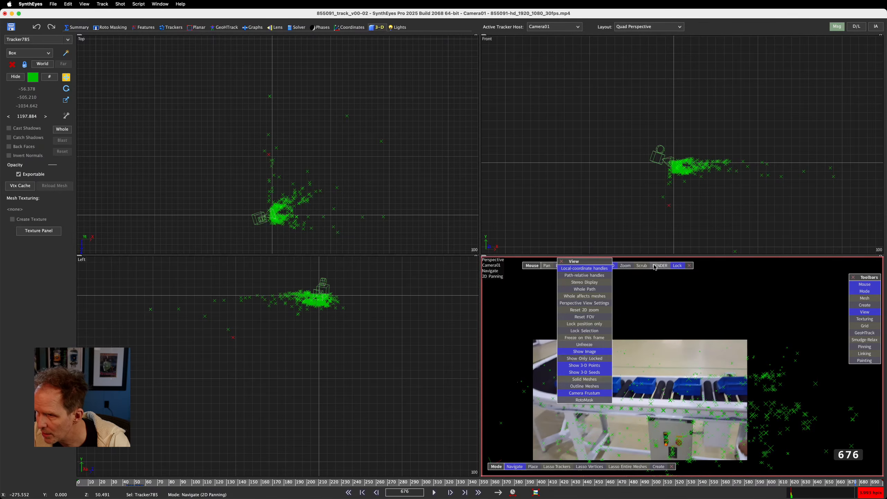
drag(597, 261, 535, 278)
click(608, 266)
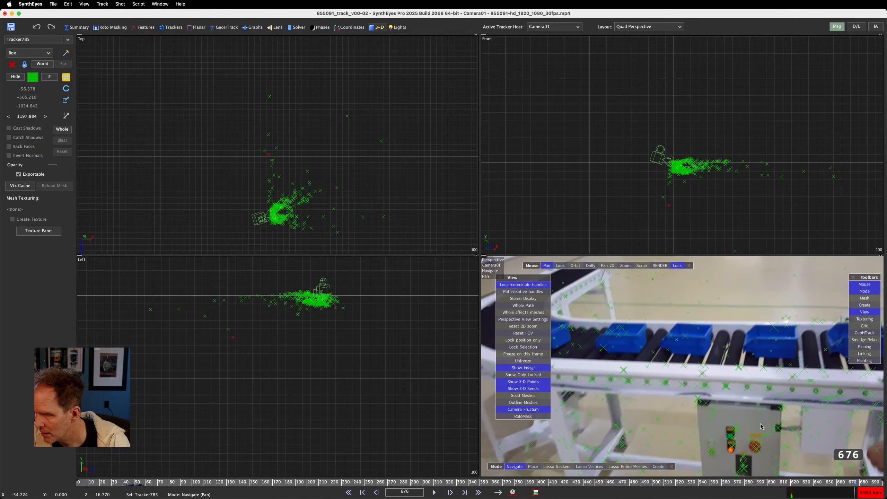
- Scrub the shot between frames 82, 350 and 42 to check the selected tracker, and move the View toolbar clear of the image
click(176, 484)
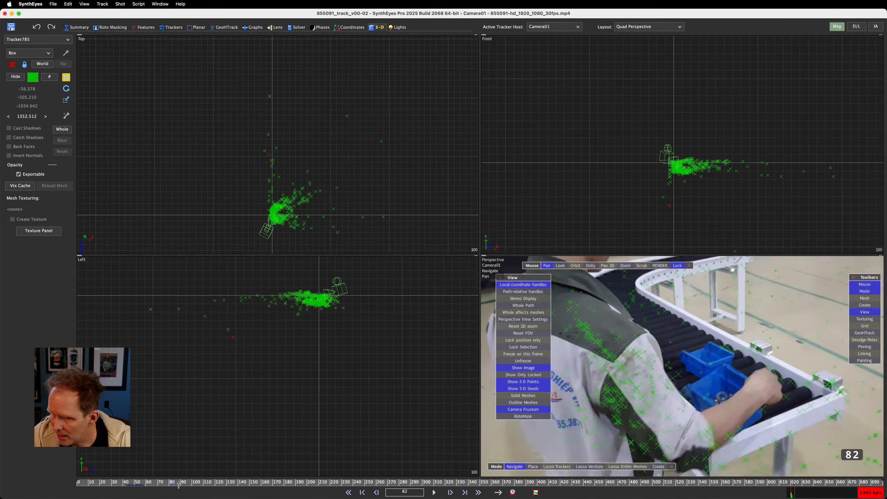
drag(178, 485, 478, 493)
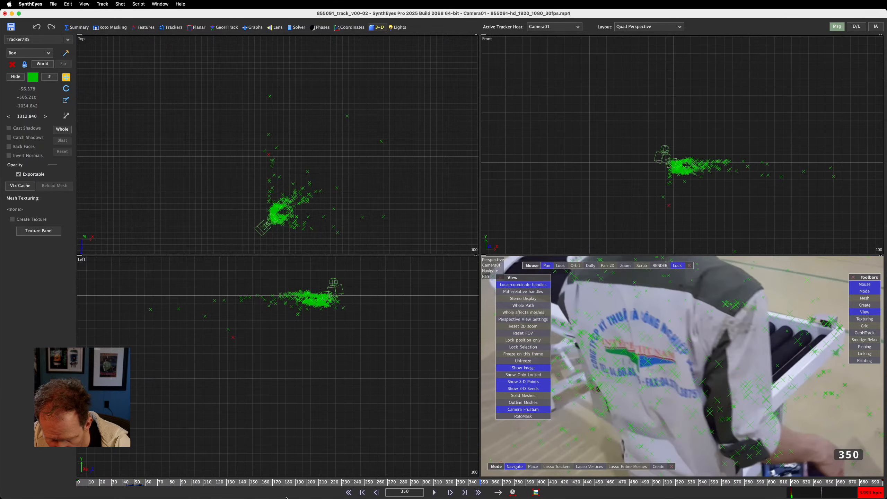
drag(138, 487, 126, 492)
drag(524, 280, 820, 264)
drag(822, 265, 824, 264)
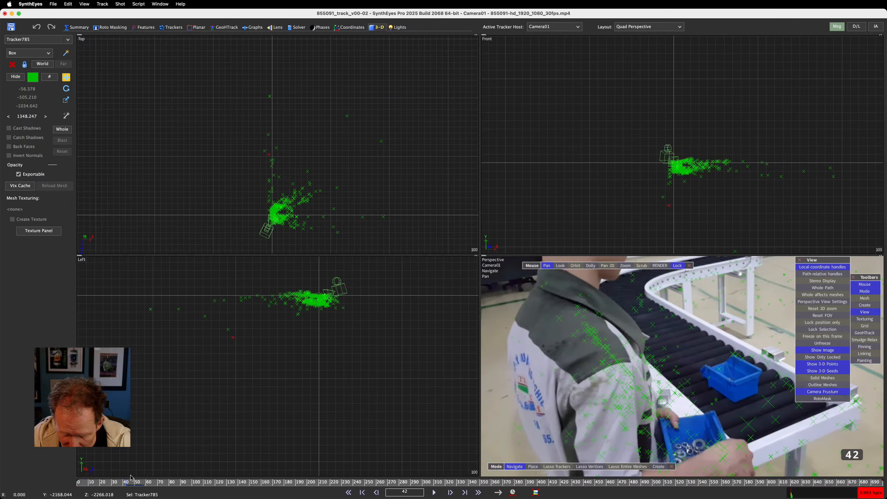
- Examine the selected stray tracker's surroundings in the perspective image close up at frames 47 and 49
drag(127, 484, 131, 484)
middle_drag(684, 326, 683, 325)
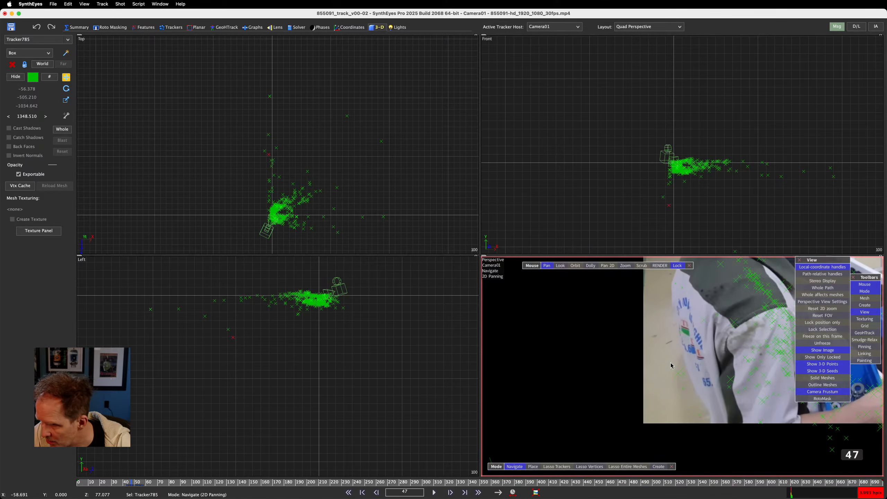
scroll(686, 366, up, 5)
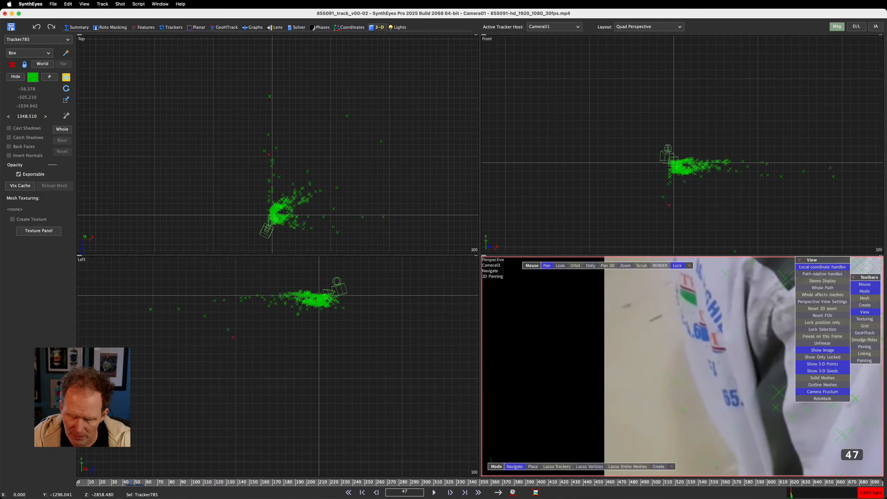
drag(132, 483, 134, 483)
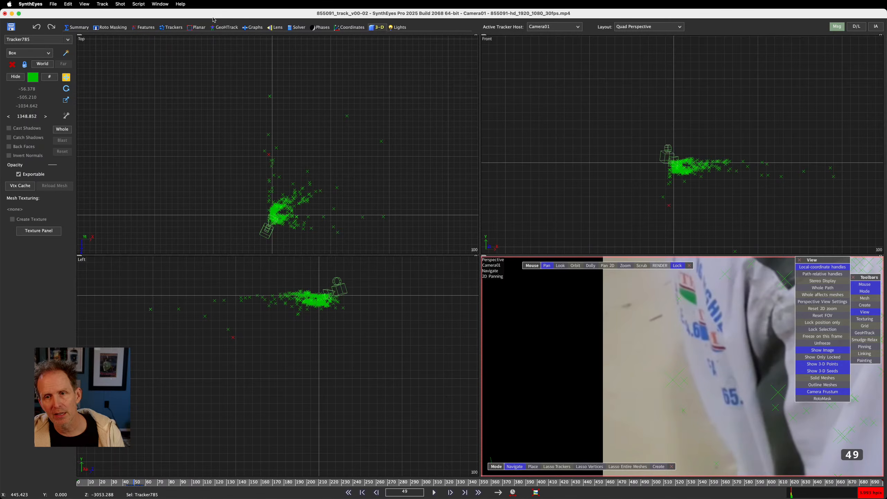
- Inspect the selected tracker in the Trackers room frame by frame between about frames 39 and 56, and clear the selection
click(170, 28)
scroll(479, 238, up, 4)
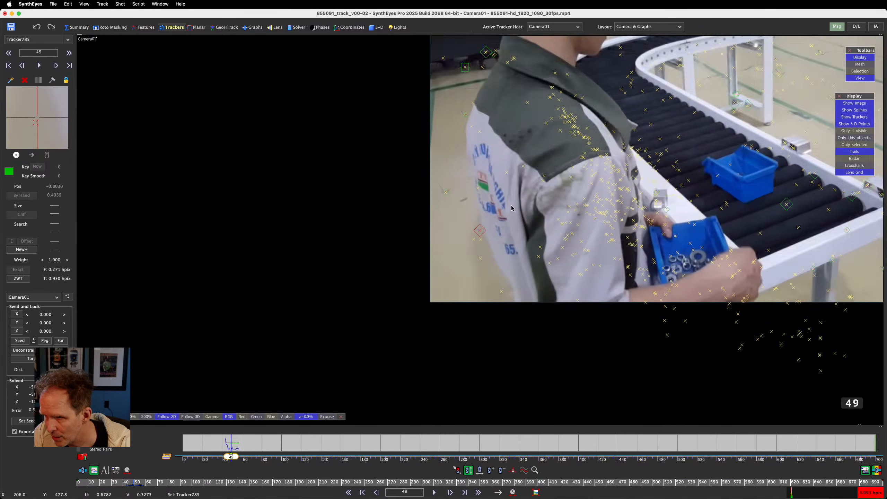
key(Left)
key(Left)
key(Left)
key(Left)
key(Left)
key(Left)
key(Left)
key(Left)
key(Left)
key(Left)
key(Left)
key(Left)
key(Left)
key(Left)
key(Left)
key(Left)
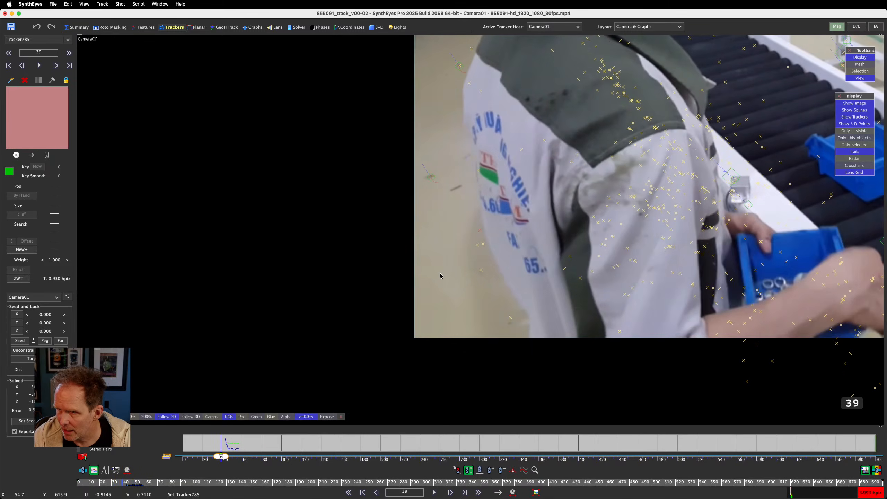
key(Right)
key(Right)
key(Right)
key(Right)
key(Right)
key(Right)
key(Right)
key(Right)
key(Right)
key(Right)
key(Right)
key(Right)
key(Right)
key(Right)
key(Right)
key(Right)
key(Right)
key(Right)
key(Right)
key(Right)
key(Right)
key(Right)
key(Right)
key(Right)
key(Left)
key(Left)
key(Left)
key(Left)
key(Left)
key(Left)
key(Left)
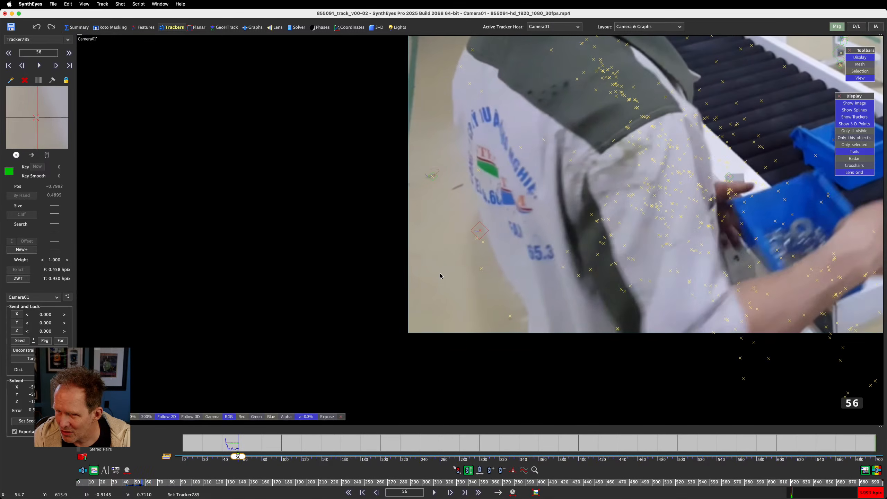
click(440, 276)
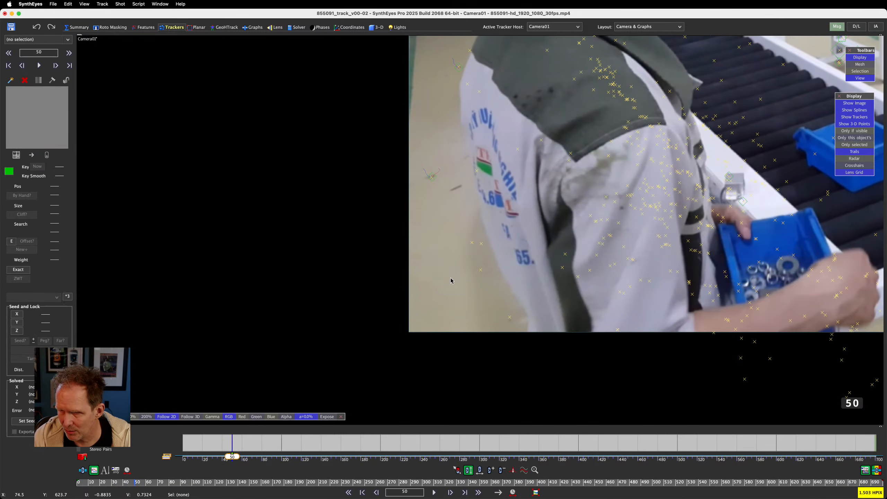
- Select the tracker point on the floor beside the worker's jacket, step through nearby frames to inspect it, and deselect it
click(473, 243)
key(Right)
key(Right)
key(Right)
key(Right)
key(Right)
key(Right)
key(Right)
key(Right)
key(Right)
key(Right)
key(Right)
key(Right)
key(Right)
key(Right)
key(Right)
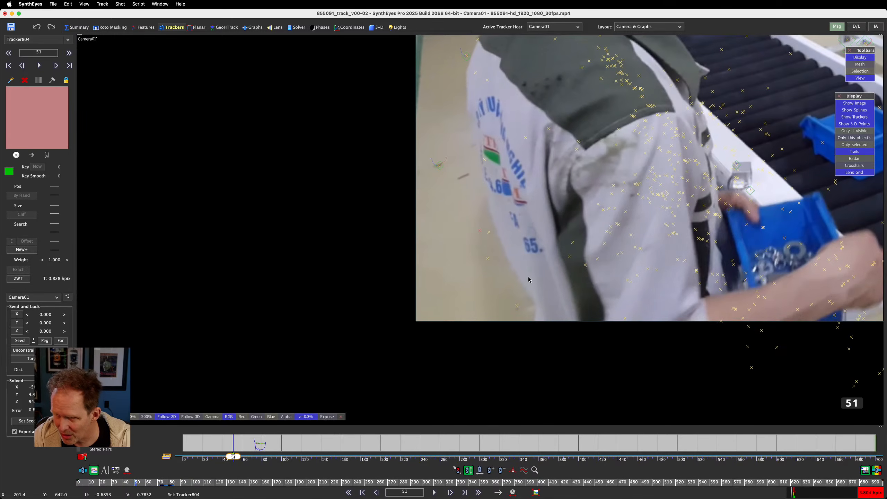
key(Left)
key(Left)
key(Left)
key(Left)
key(Left)
key(Left)
key(Left)
key(Left)
key(Left)
key(Left)
key(Left)
key(Left)
key(Left)
key(Left)
key(Left)
key(Left)
key(Left)
key(Left)
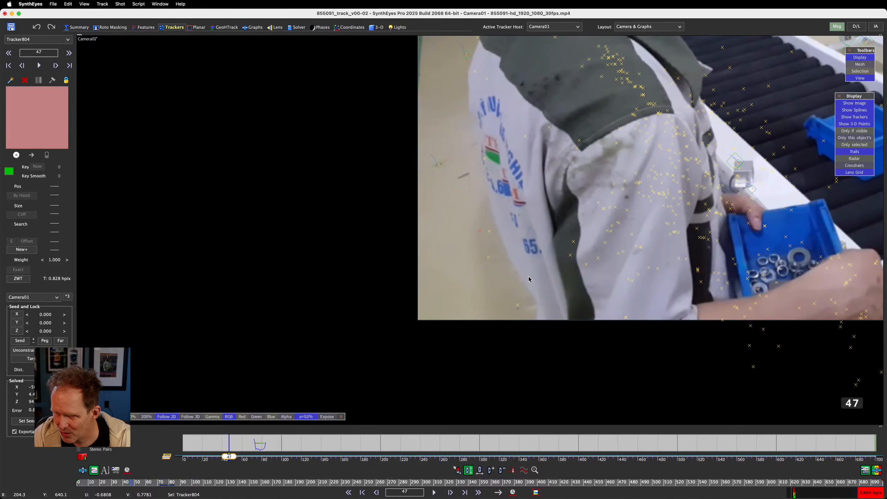
click(529, 280)
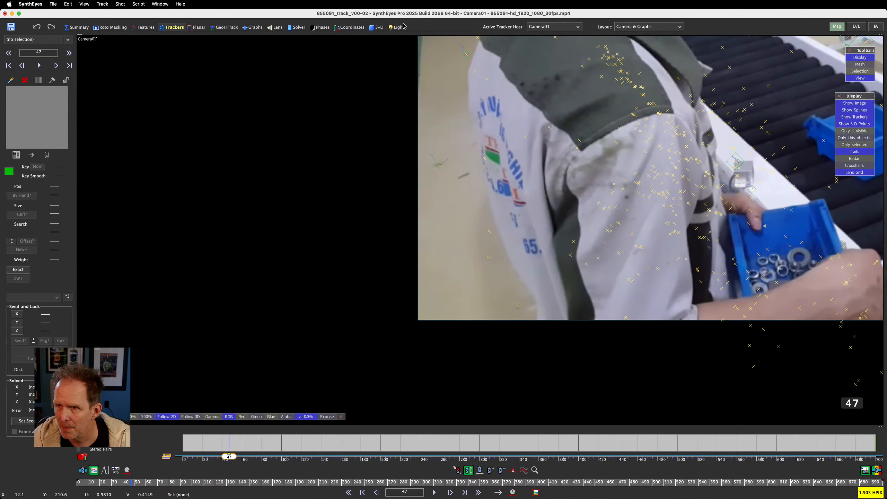
- Select the lowest stray tracker point in the 3-D room's Left view, examine it at frame 57, and switch to the Solver room
click(375, 29)
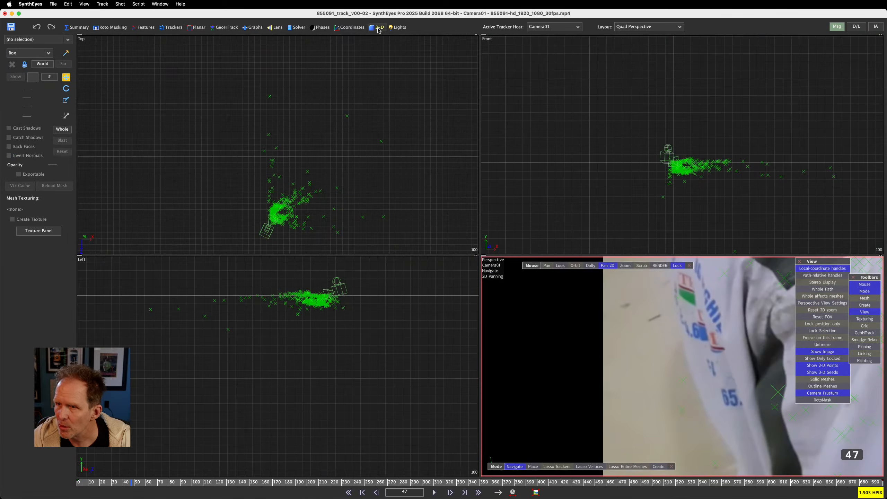
click(227, 329)
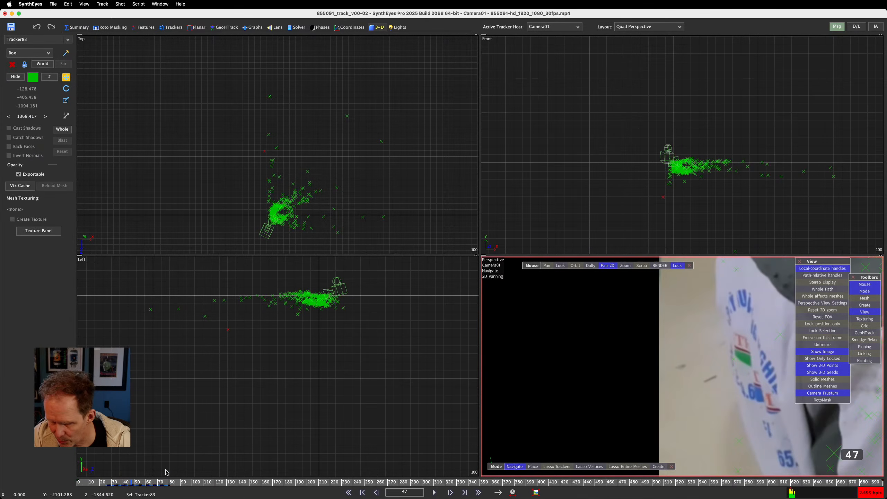
mouse_move(148, 486)
mouse_down()
mouse_move(129, 485)
mouse_move(143, 484)
mouse_up()
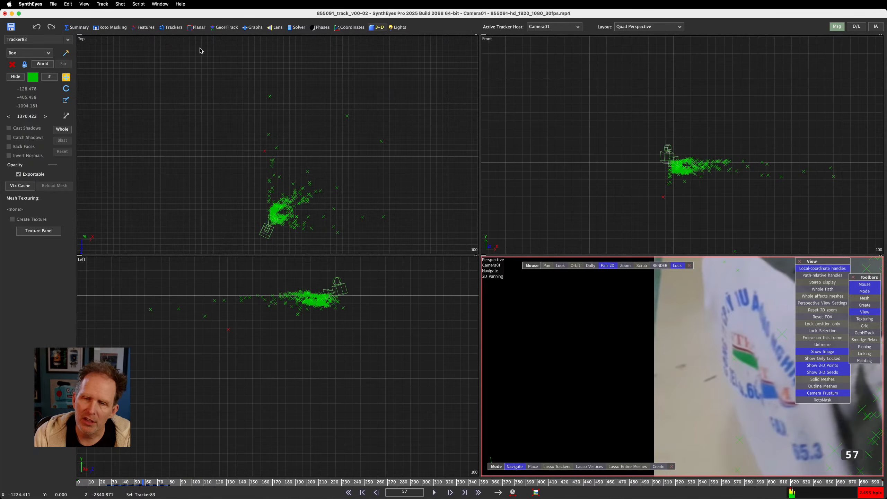
click(297, 28)
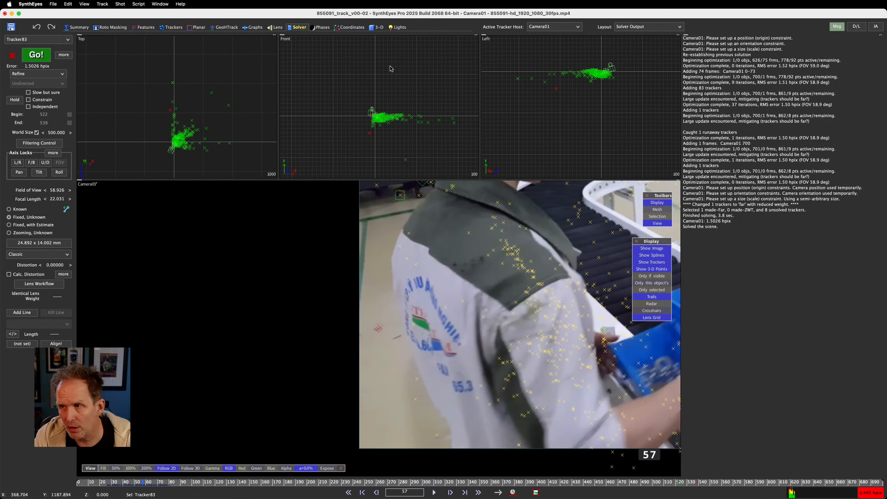
- Switch to the Quad Perspective layout and raise the solver's world size to 859
click(640, 28)
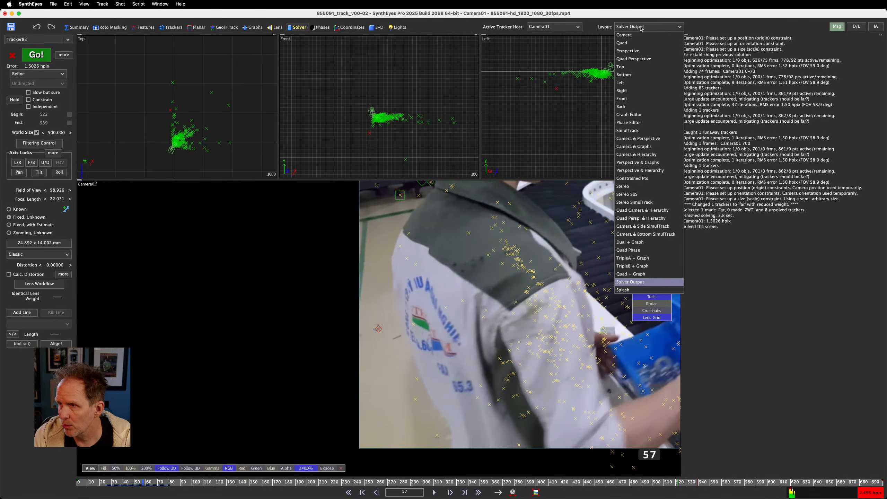
click(640, 59)
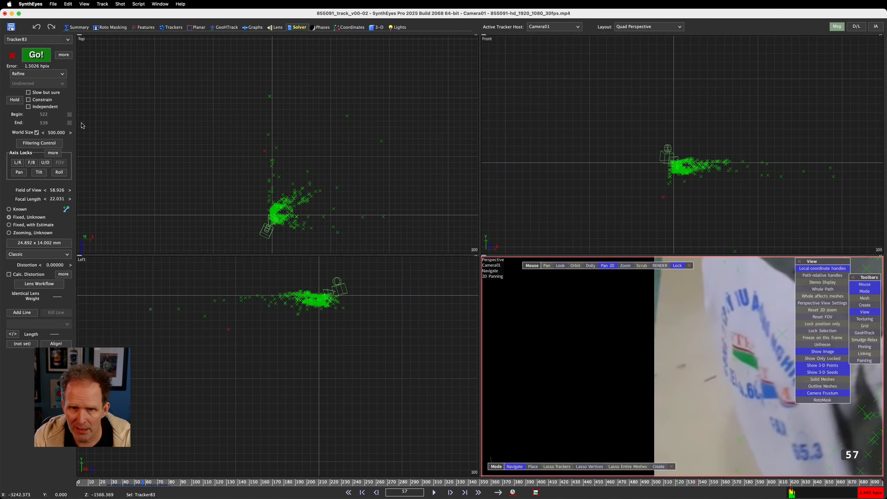
drag(59, 136, 70, 136)
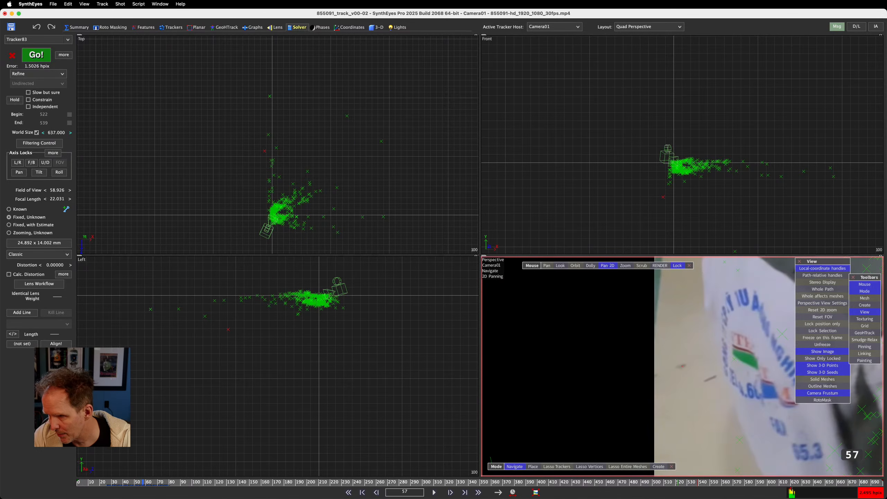
scroll(683, 366, up, 10)
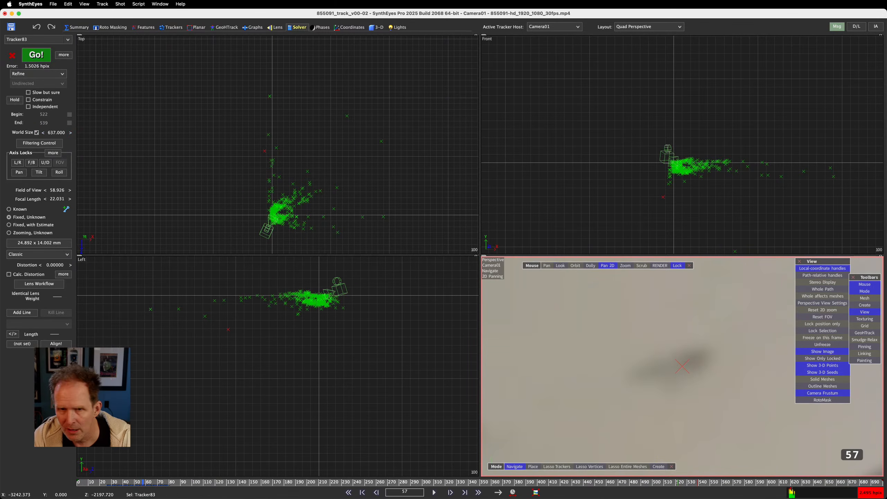
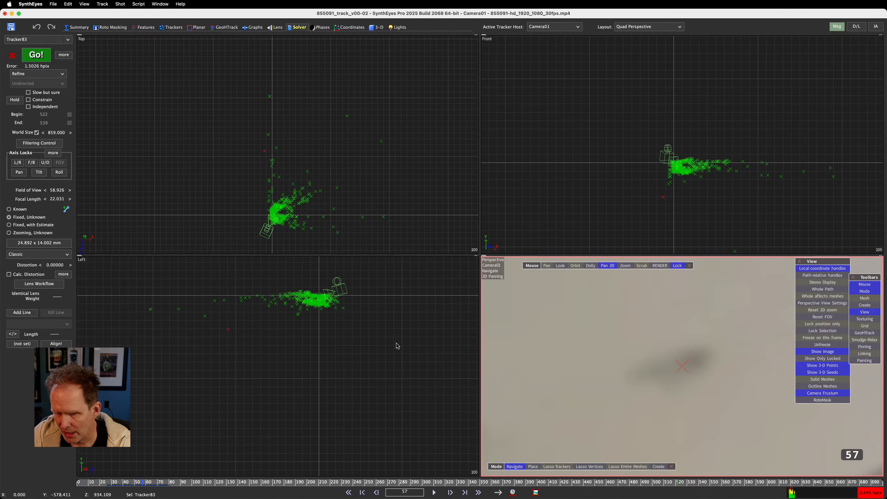
scroll(740, 370, down, 10)
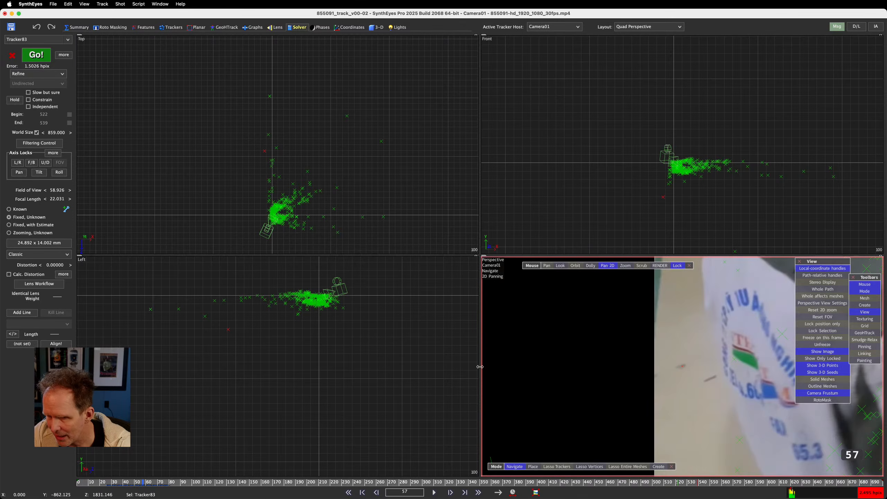
scroll(713, 316, down, 5)
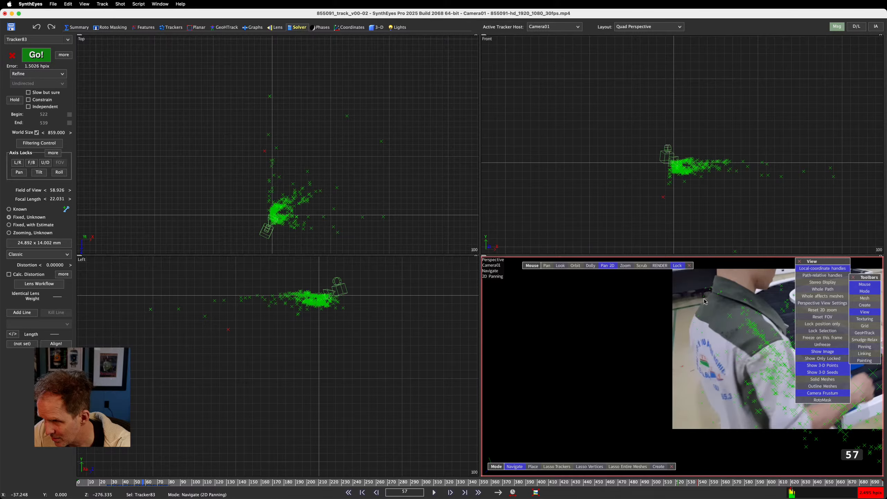
- Lasso the background trackers beside the worker's collar in the perspective view and inspect where they sit at frame 57
click(558, 466)
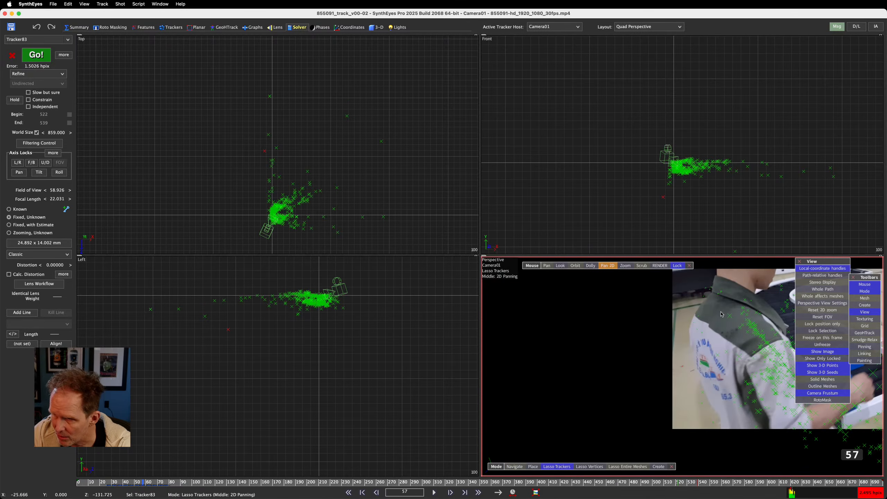
mouse_move(710, 296)
mouse_down()
mouse_move(693, 293)
mouse_move(696, 301)
mouse_up()
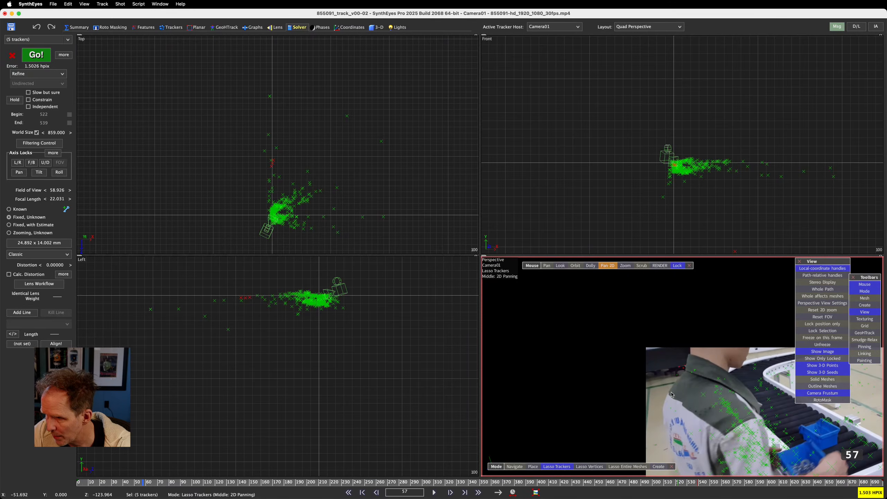
click(680, 380)
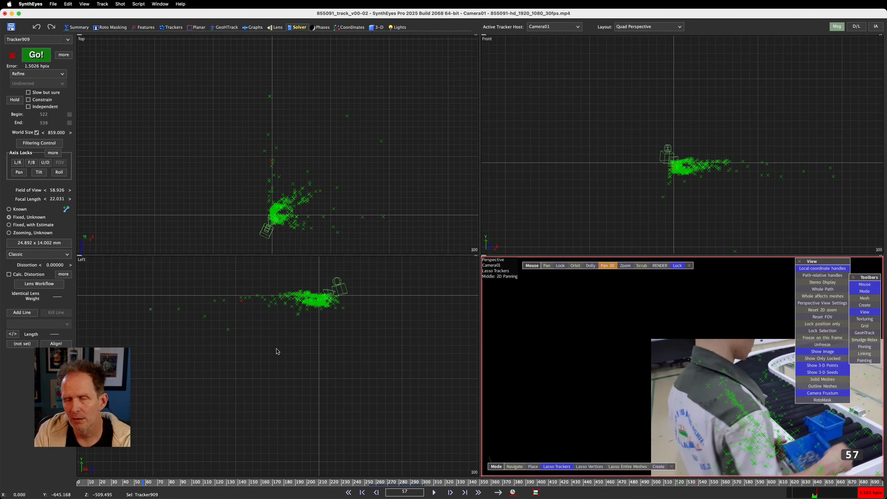
scroll(277, 351, up, 3)
scroll(663, 384, up, 8)
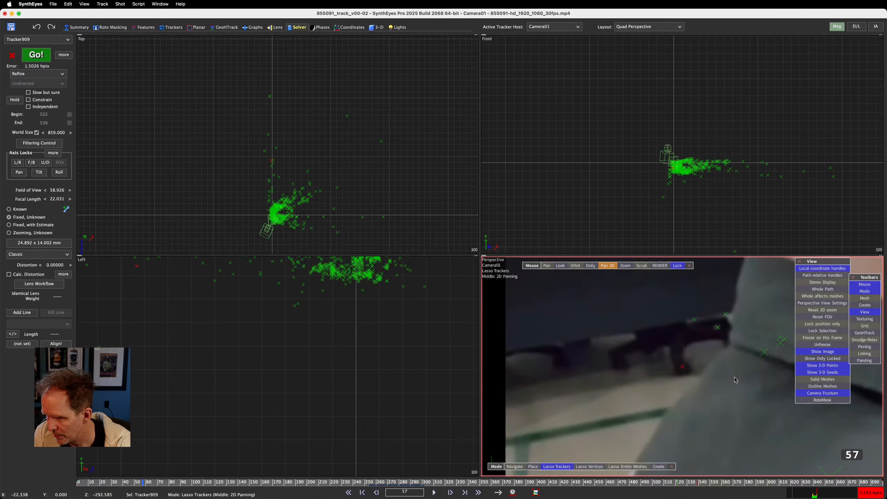
scroll(665, 384, down, 6)
scroll(355, 347, down, 2)
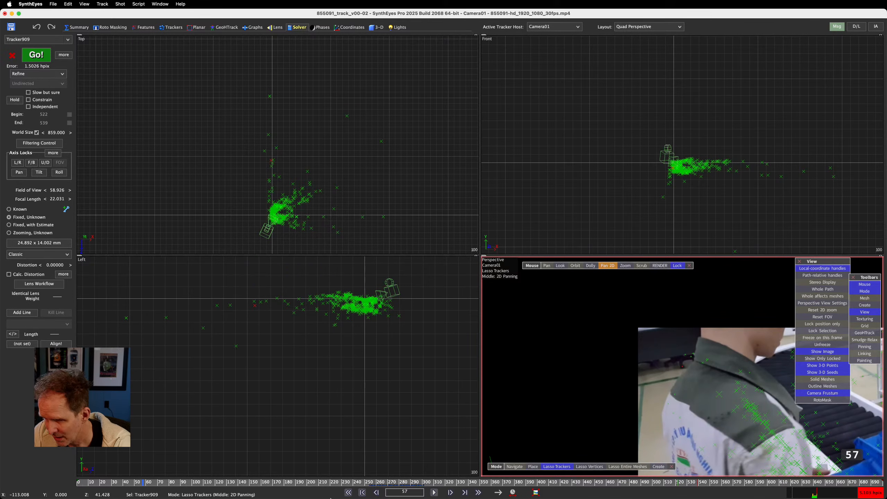
- Enlarge the perspective view and move the playhead to frame 109
click(141, 482)
mouse_move(141, 482)
mouse_down()
mouse_move(164, 489)
mouse_move(112, 491)
mouse_move(198, 496)
mouse_move(152, 497)
mouse_up()
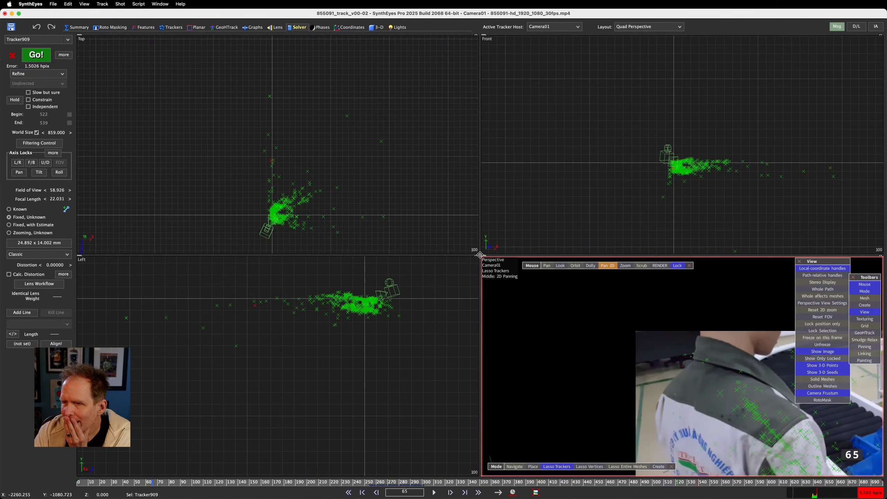
drag(476, 252, 403, 153)
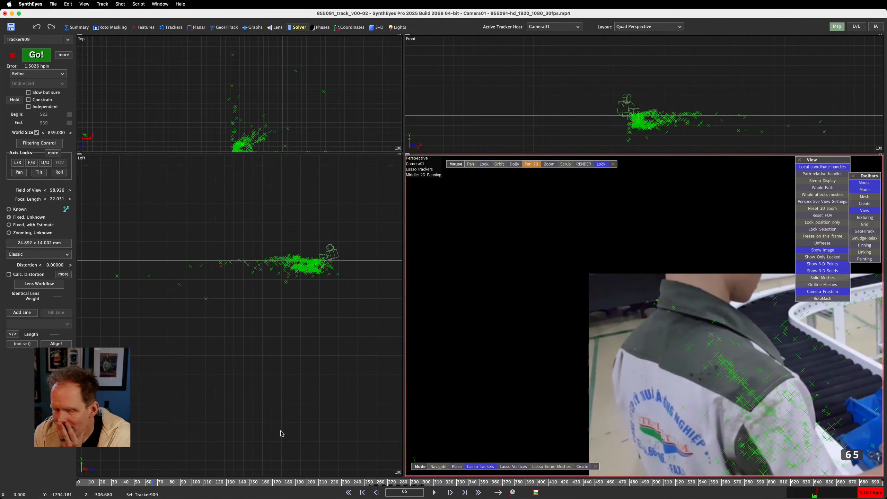
drag(151, 483, 202, 483)
- In the Trackers room, try to clean up the auto trackers with bad frames set to Disable
click(181, 29)
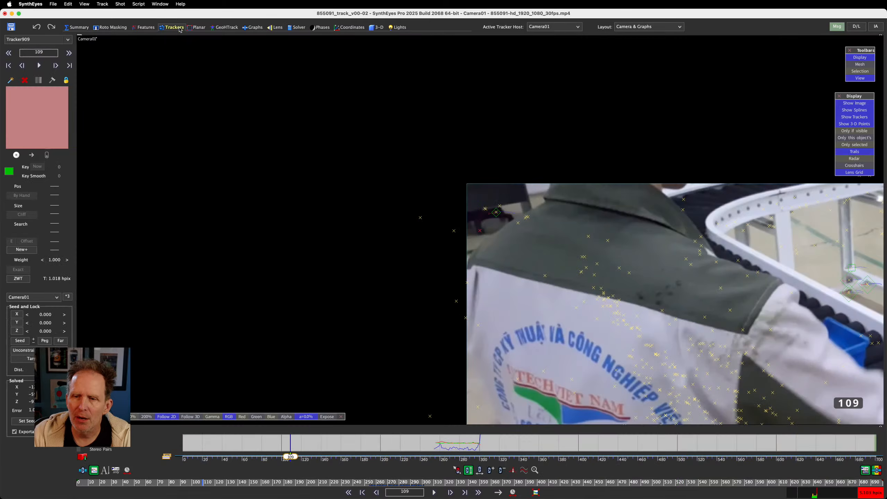
scroll(445, 223, down, 2)
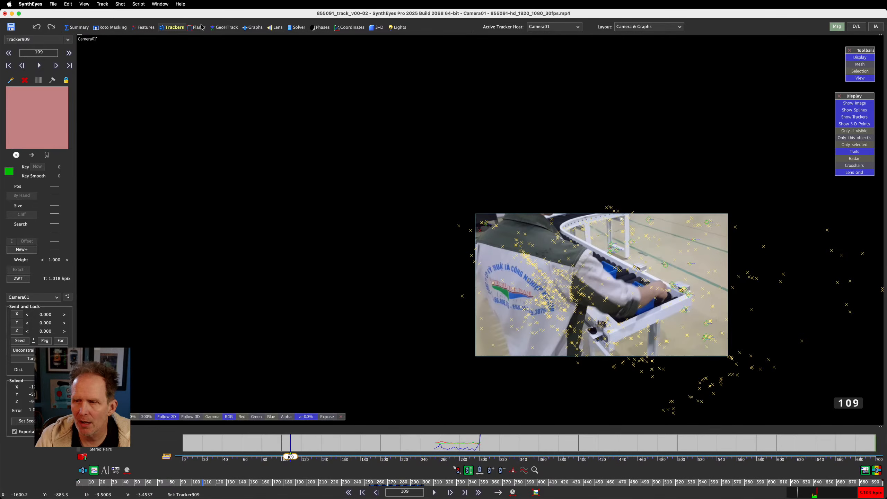
click(103, 5)
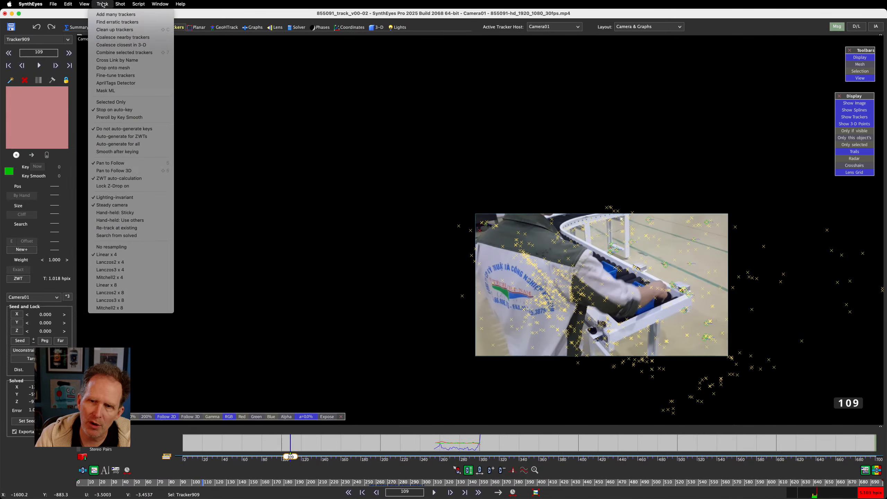
click(116, 29)
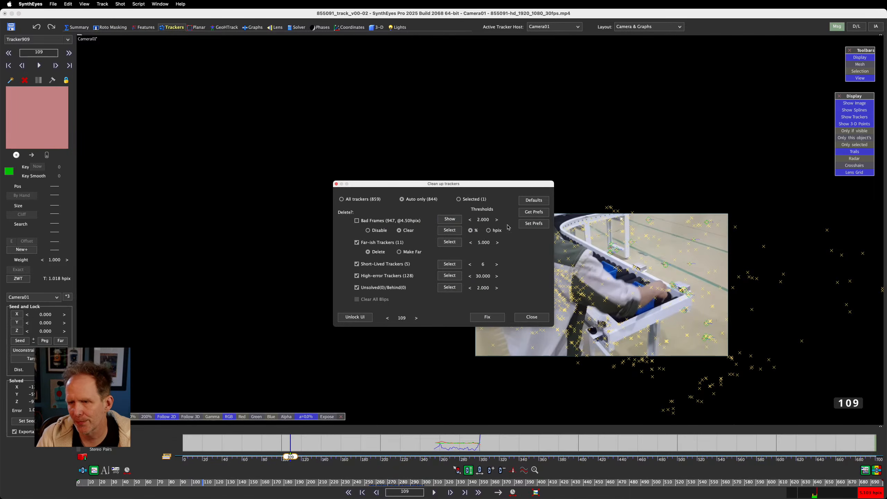
click(367, 230)
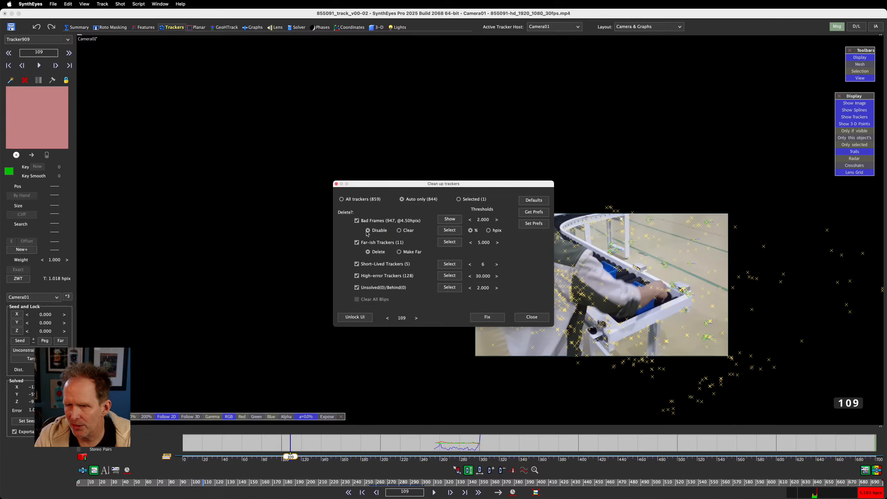
click(495, 321)
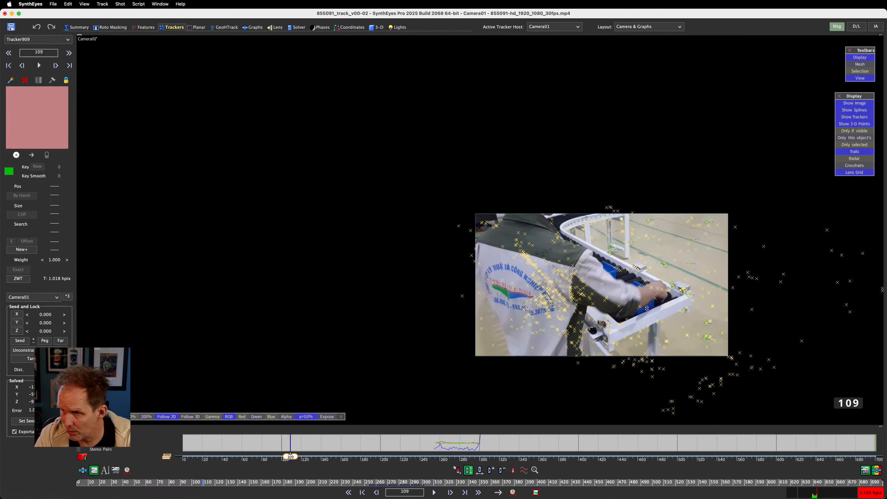
- Clean up the auto-only trackers, deleting the far-ish, short-lived, high-error and unsolved ones
click(133, 5)
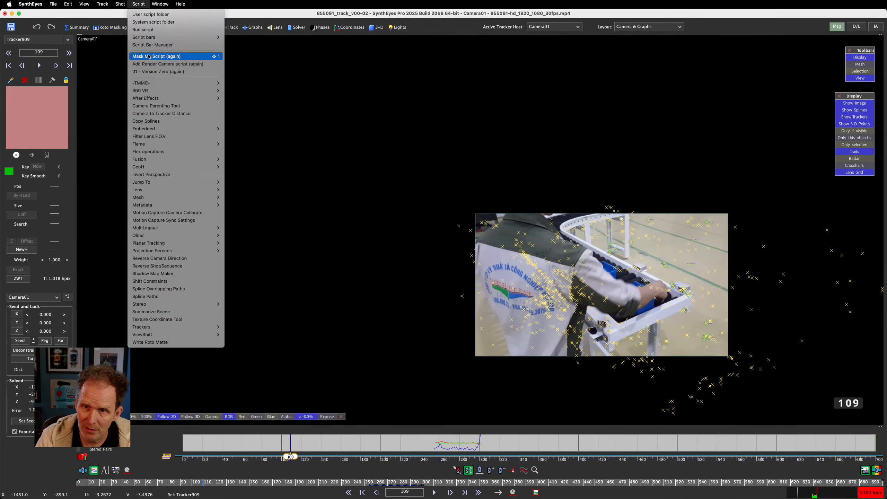
mouse_move(116, 3)
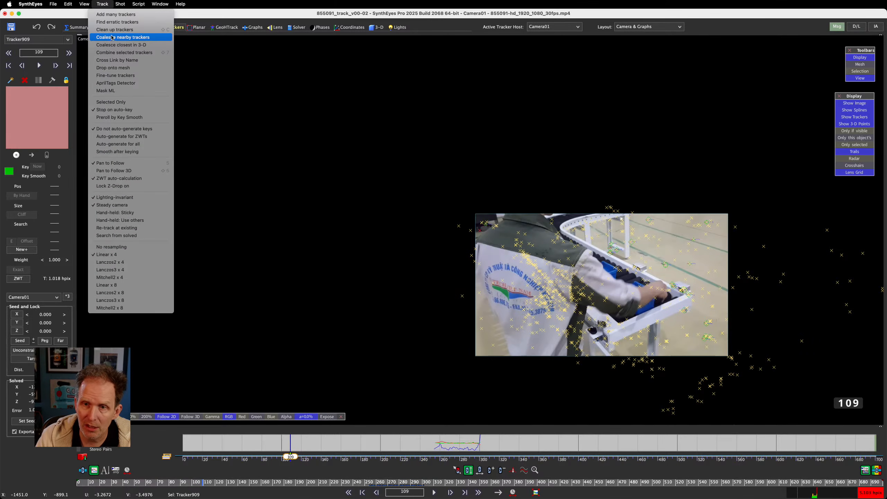
click(112, 30)
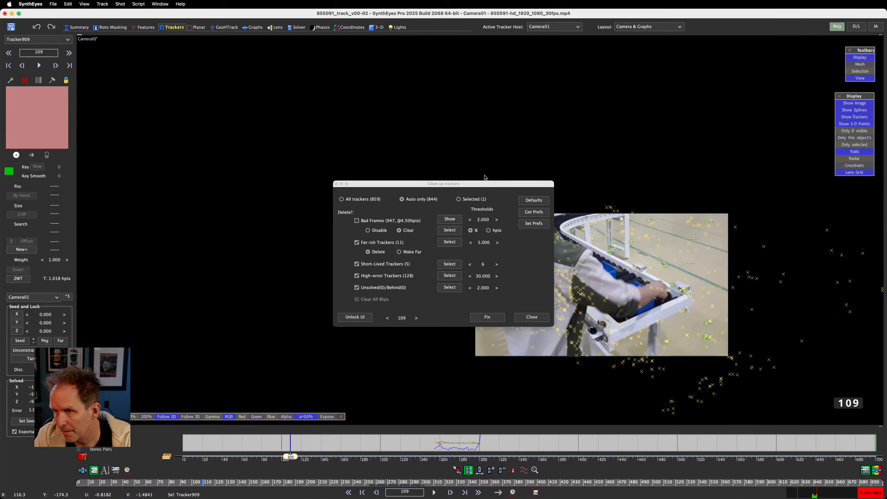
drag(485, 184, 285, 165)
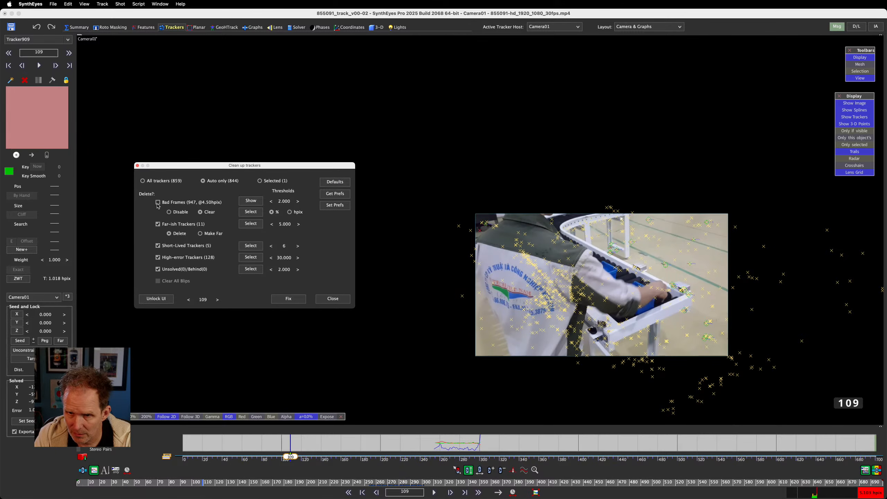
click(288, 299)
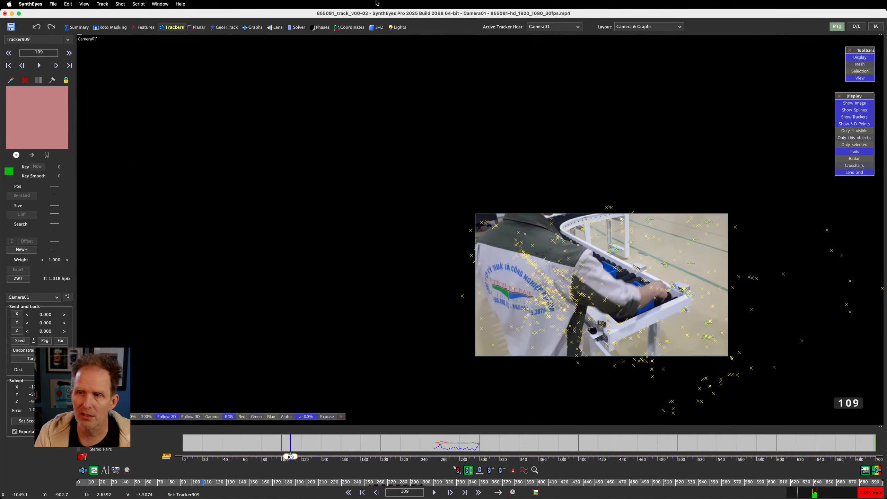
- Refine the camera solve again in the 3-D room and accept the result
click(382, 29)
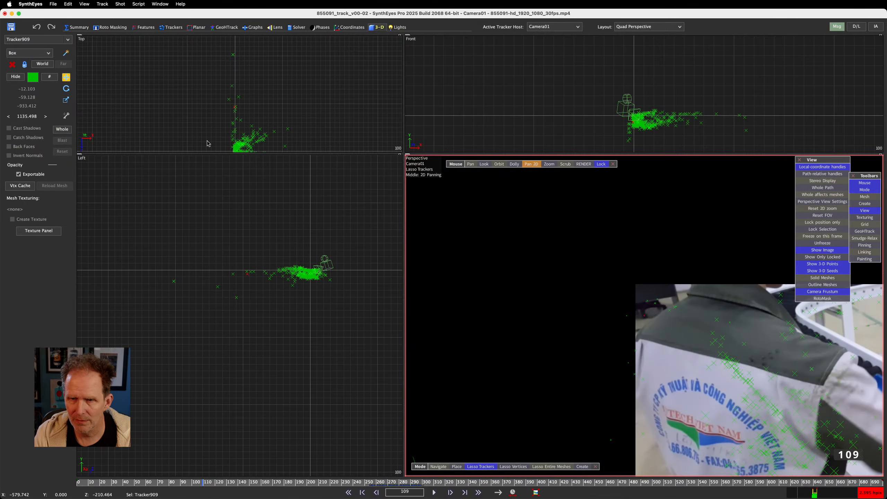
key(shift+g)
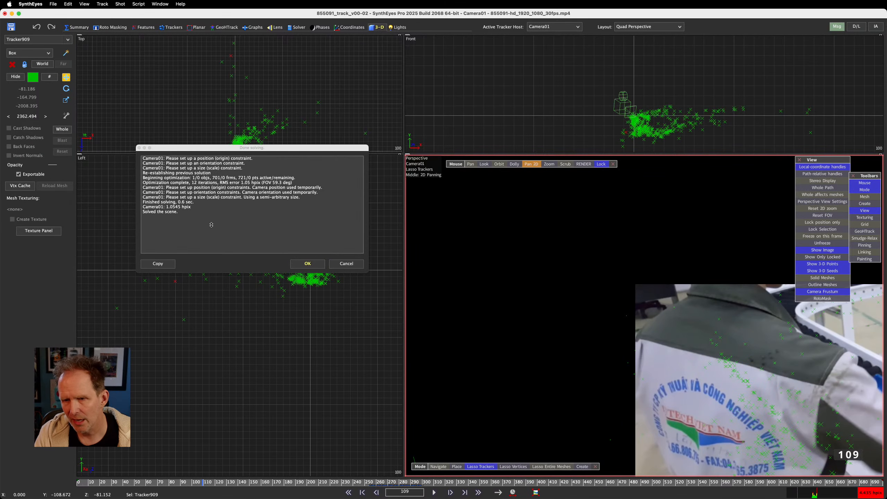
click(300, 264)
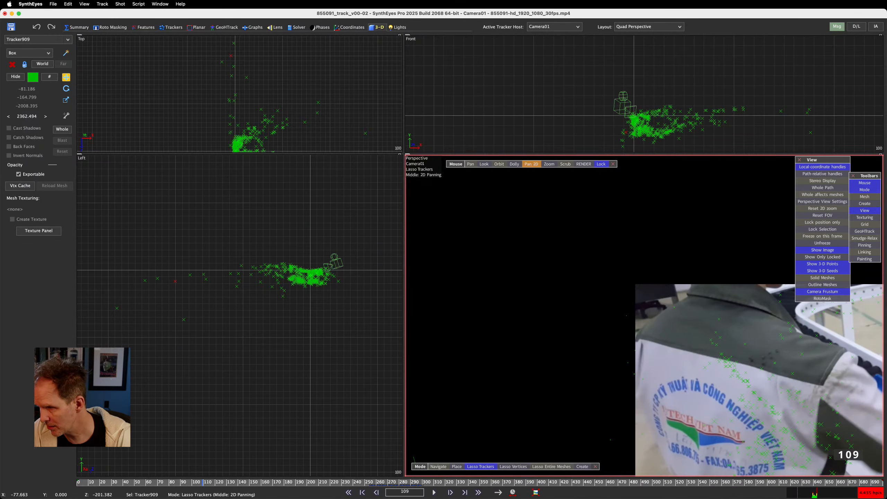
- Check the footage up to frame 132, and delete the two outlying trackers far below the point cloud in the Left view
middle_drag(740, 398, 492, 283)
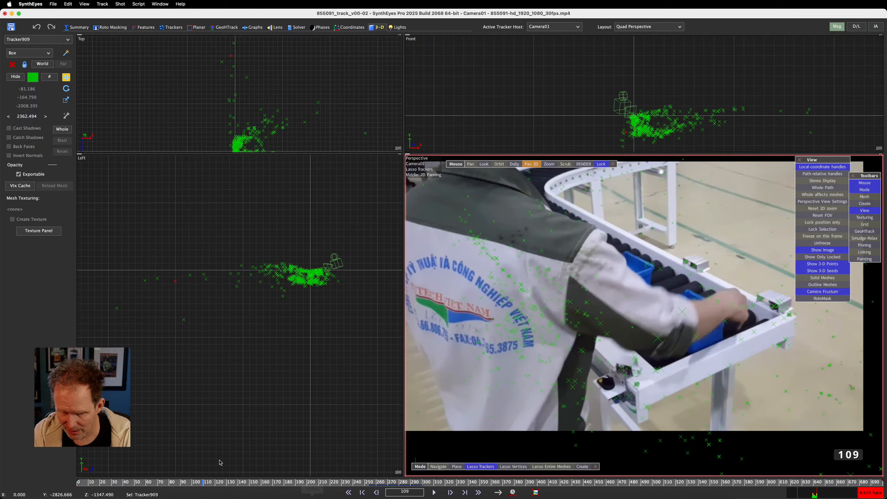
drag(206, 483, 230, 496)
mouse_move(205, 308)
mouse_down()
mouse_move(129, 297)
mouse_move(108, 328)
mouse_move(207, 345)
mouse_up()
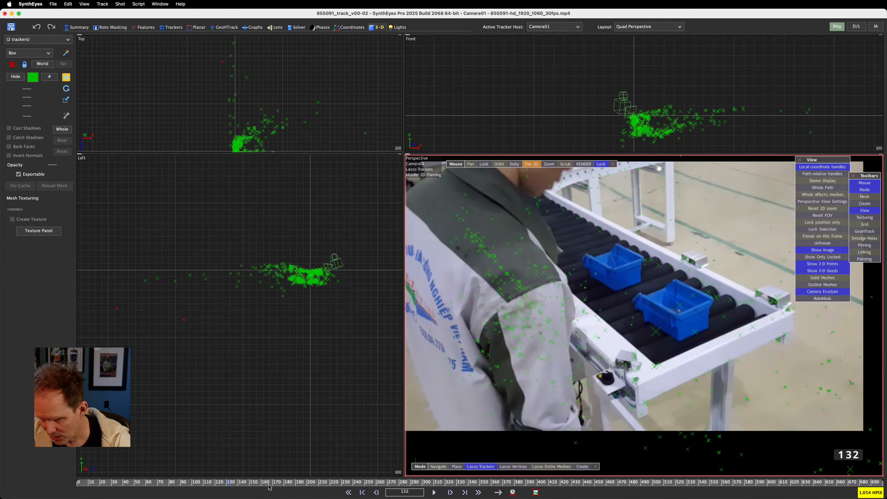
drag(306, 487, 223, 459)
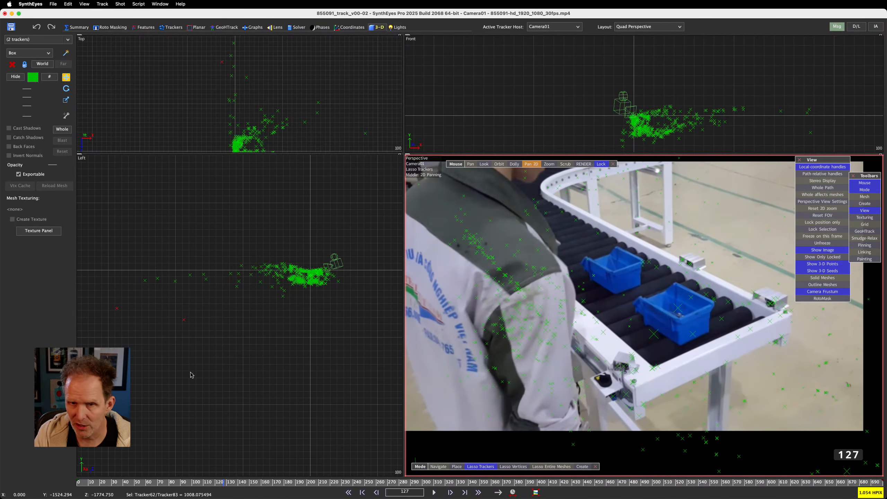
key(Delete)
- Set the solver's world size to 600
click(298, 28)
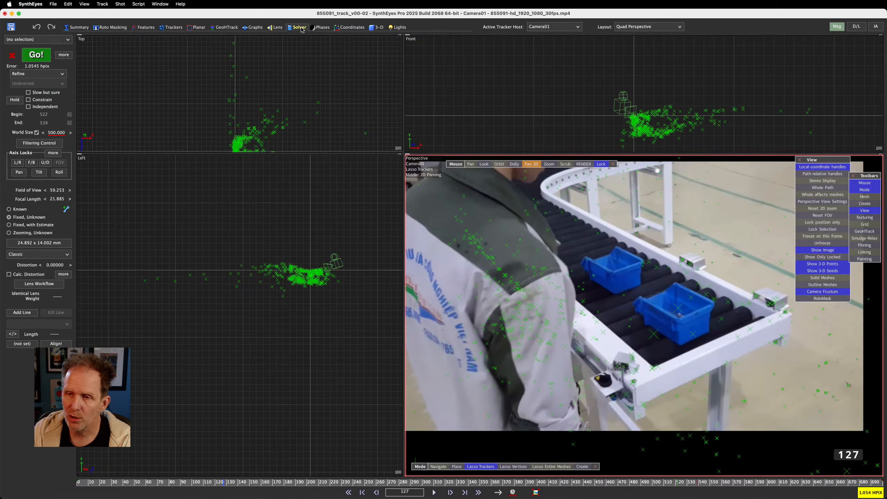
double_click(55, 132)
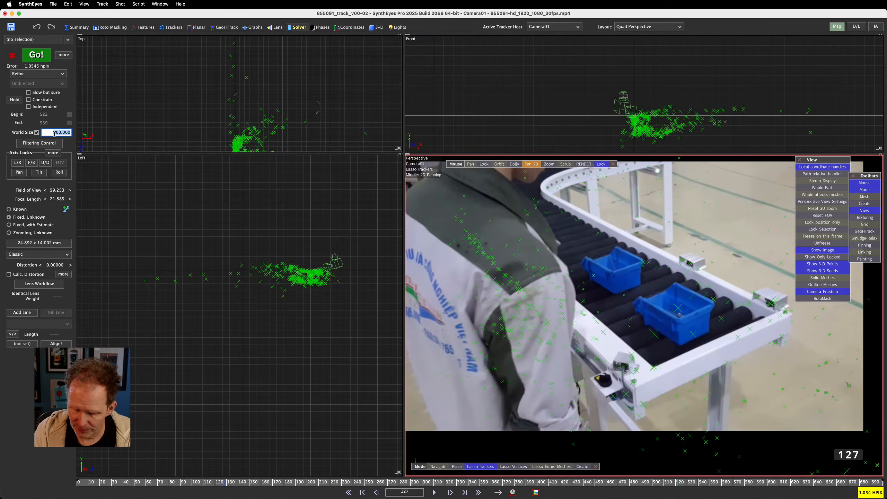
text(600)
key(Return)
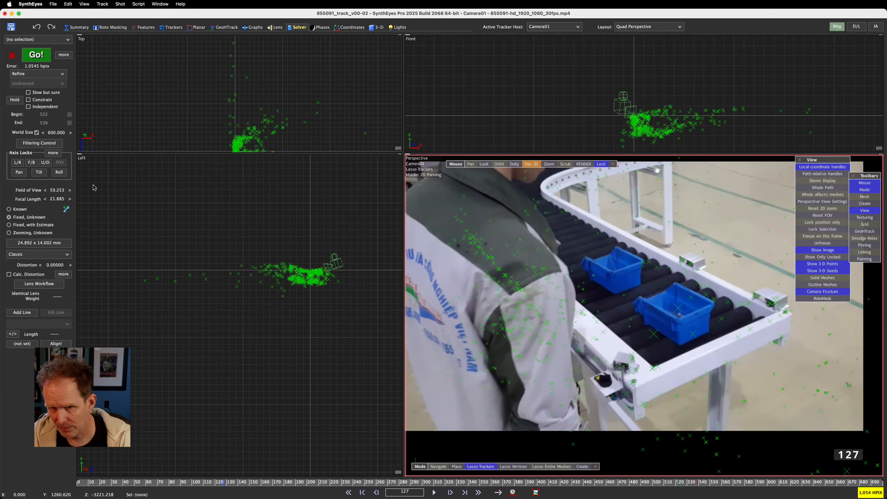
- Set the solver's world size to 800
double_click(50, 131)
text(8)
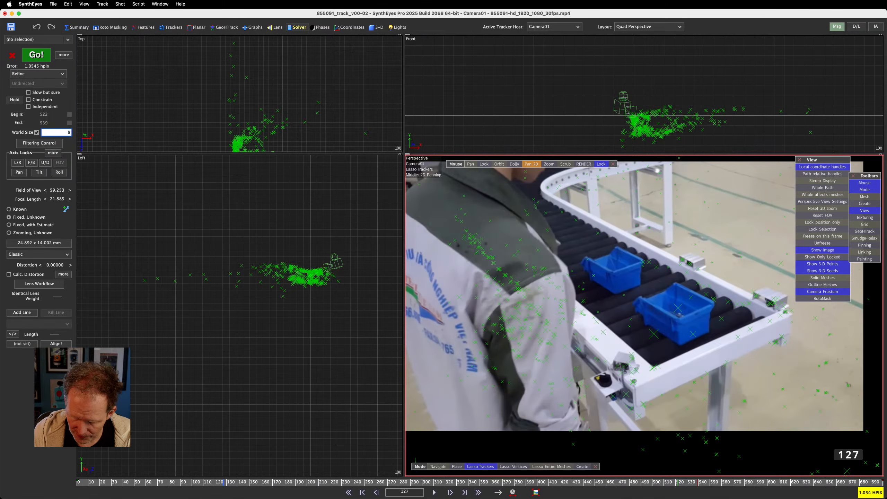
text(00)
key(Return)
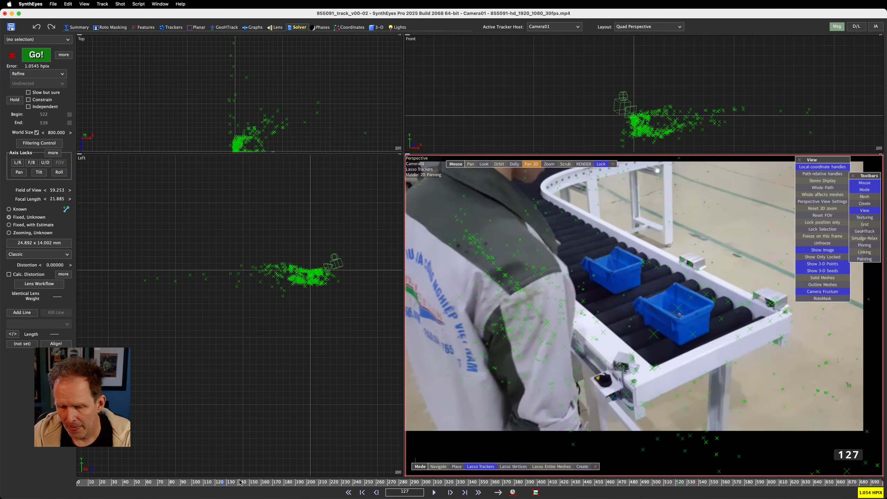
- Check the footage around frames 339 and 268, and shift the whole solved scene slightly in the Left view of the 3-D room
mouse_move(223, 483)
mouse_down()
mouse_move(445, 483)
mouse_move(467, 497)
mouse_move(883, 497)
mouse_move(424, 497)
mouse_move(326, 482)
mouse_move(499, 483)
mouse_move(466, 483)
mouse_move(467, 492)
mouse_up()
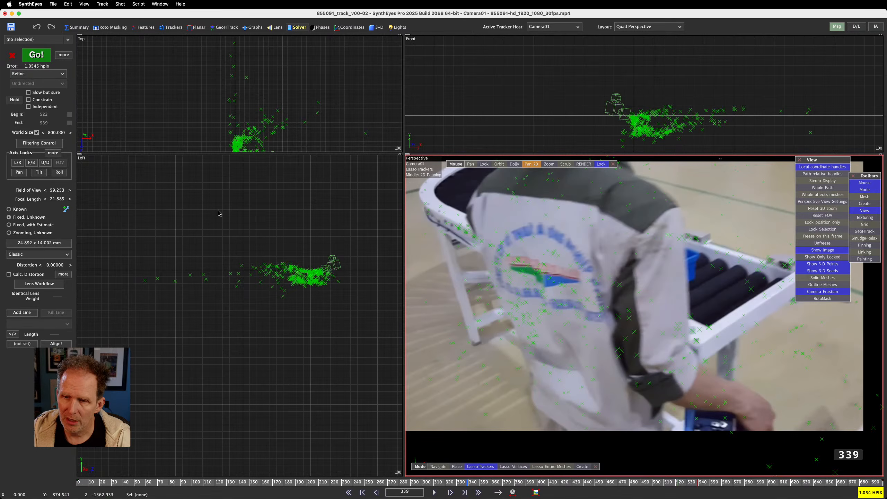
scroll(306, 276, up, 4)
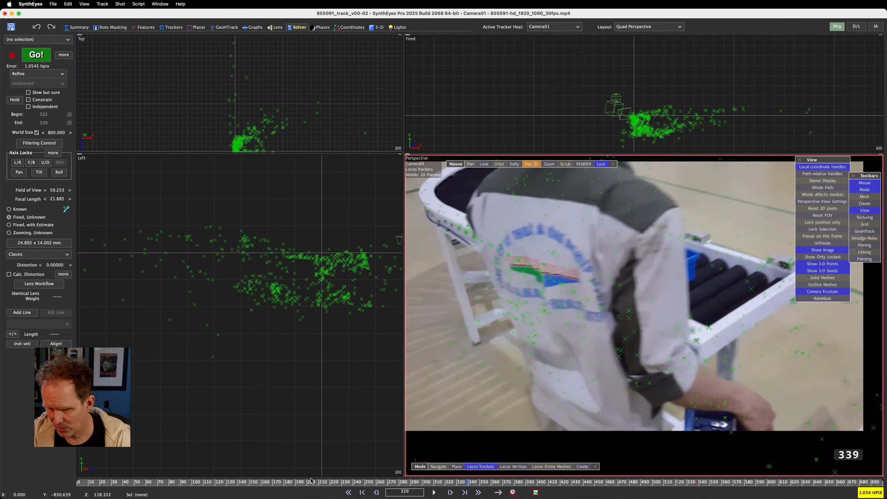
drag(464, 483, 385, 485)
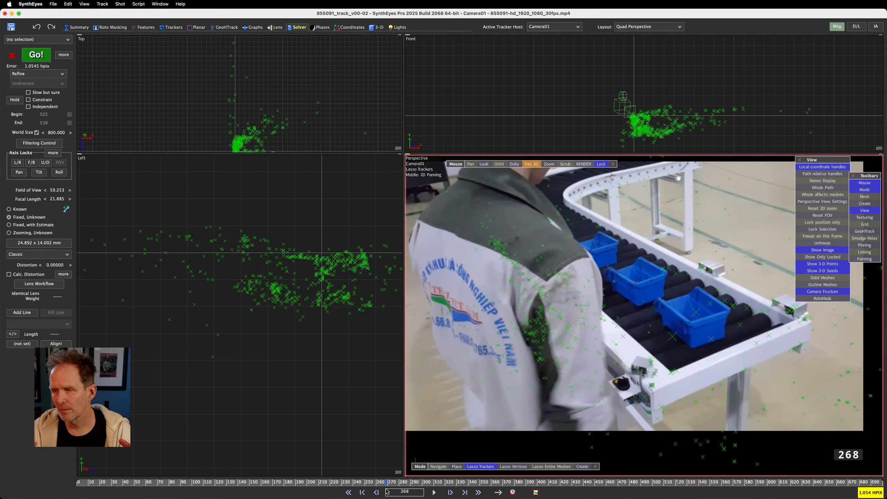
scroll(316, 299, down, 5)
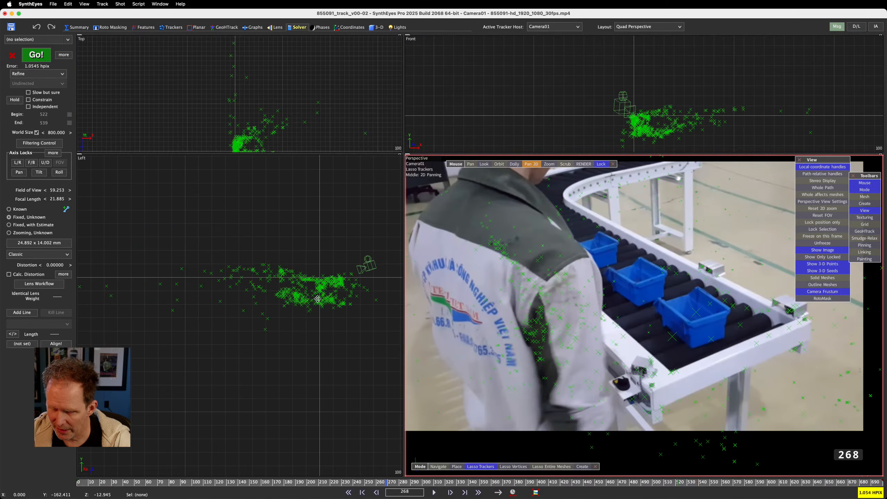
scroll(317, 297, up, 5)
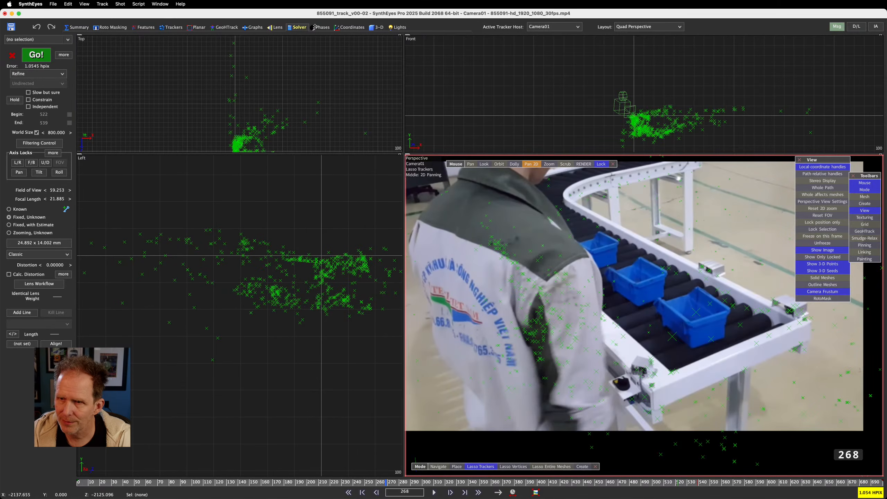
click(379, 28)
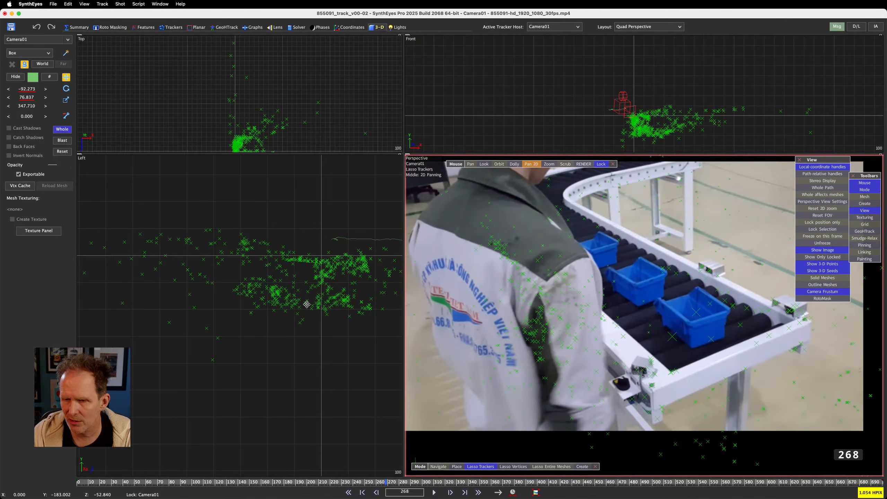
drag(322, 269, 313, 263)
- Rotate the whole scene slightly in the Front view, bringing the camera's roll to about 0.7 at frame 268, and return to frame 0
scroll(658, 119, up, 6)
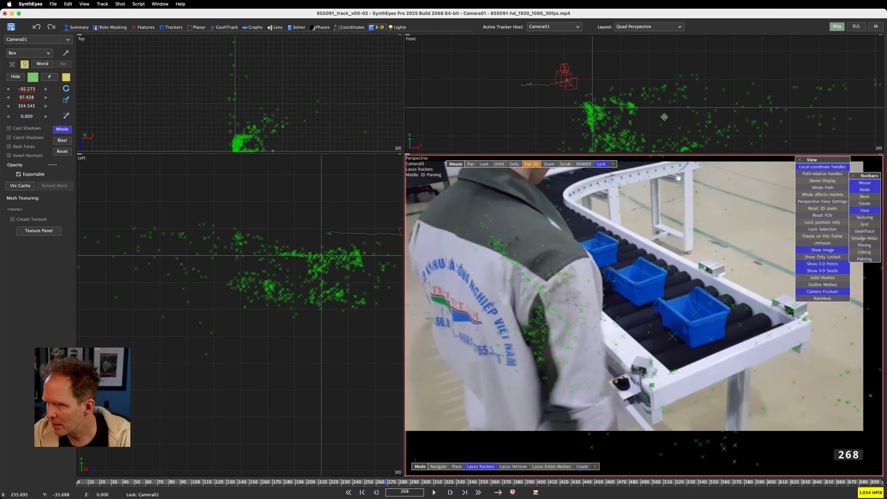
middle_drag(663, 117, 608, 81)
scroll(608, 81, up, 2)
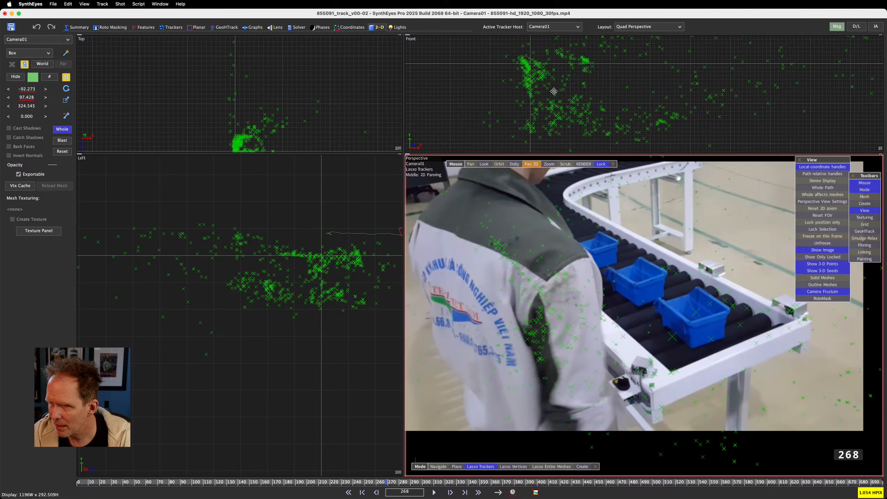
click(66, 88)
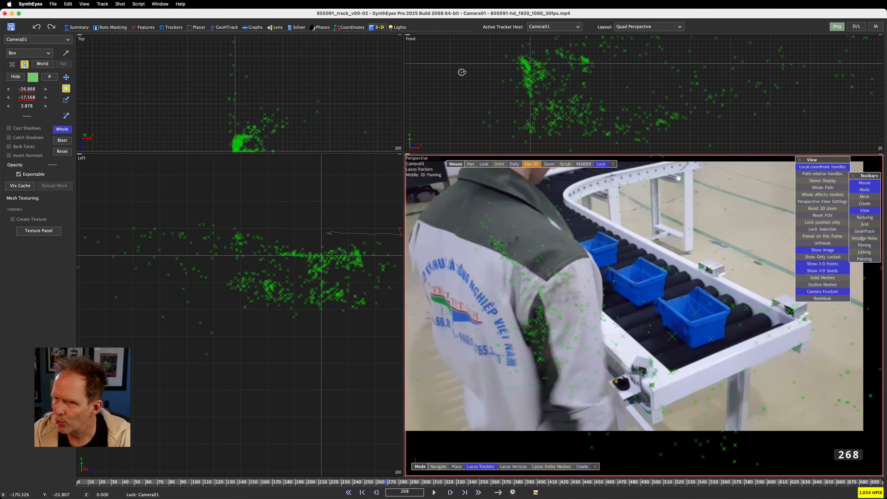
drag(528, 64, 528, 67)
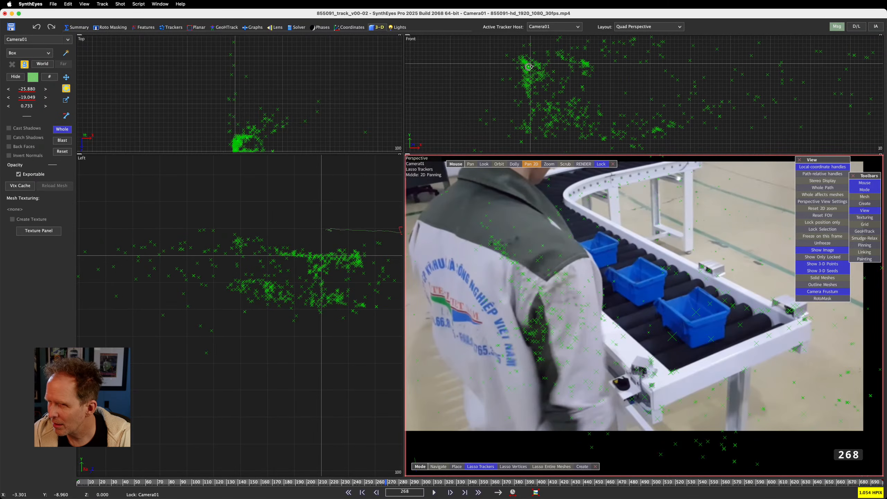
scroll(235, 274, down, 2)
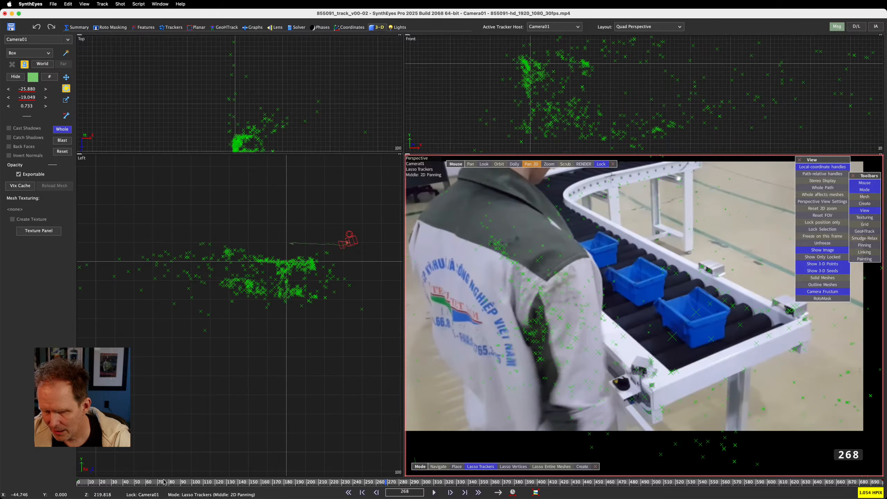
drag(164, 483, 78, 468)
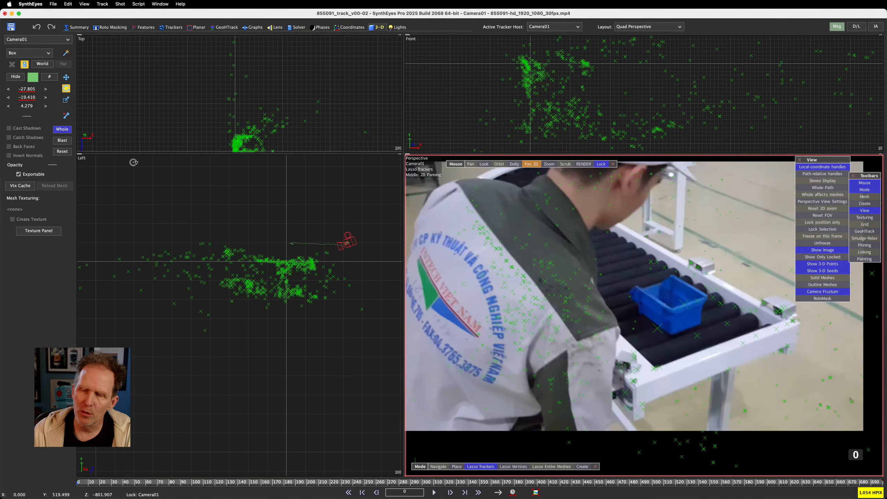
click(99, 3)
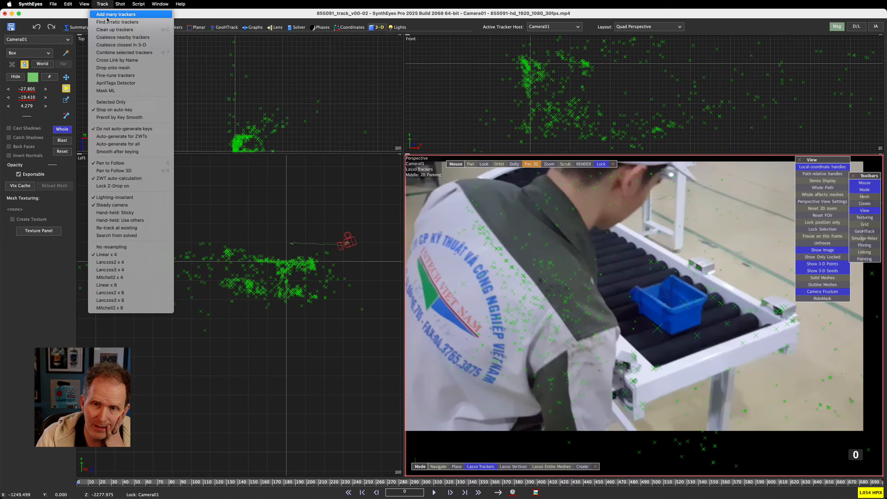
click(120, 48)
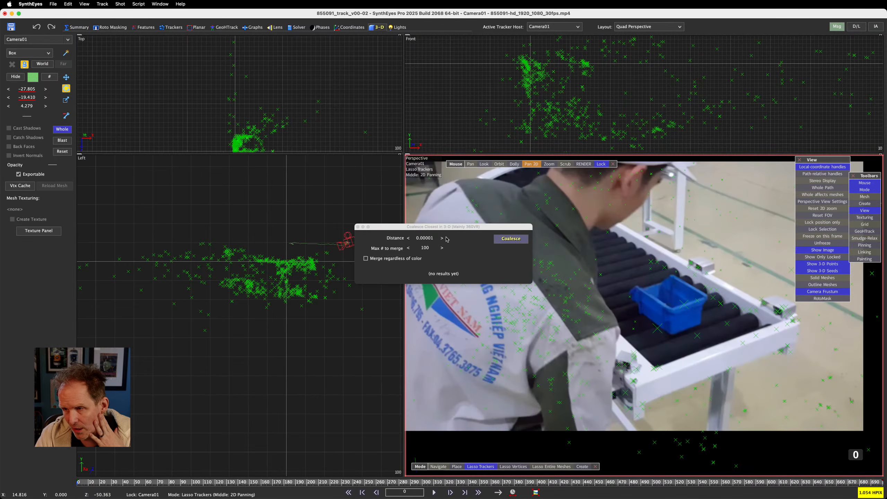
click(358, 226)
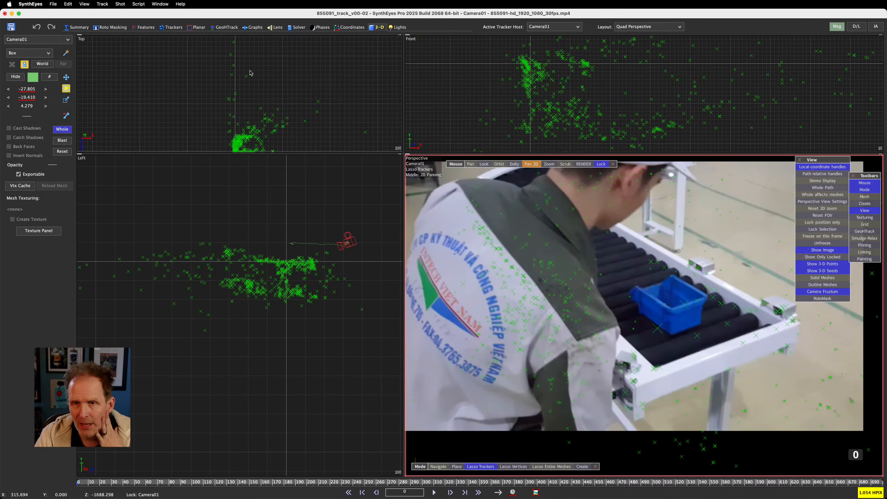
- Coalesce all nearby trackers without the non-overlapping frame range restriction, and solve the camera again, accepting the result
click(102, 4)
click(110, 38)
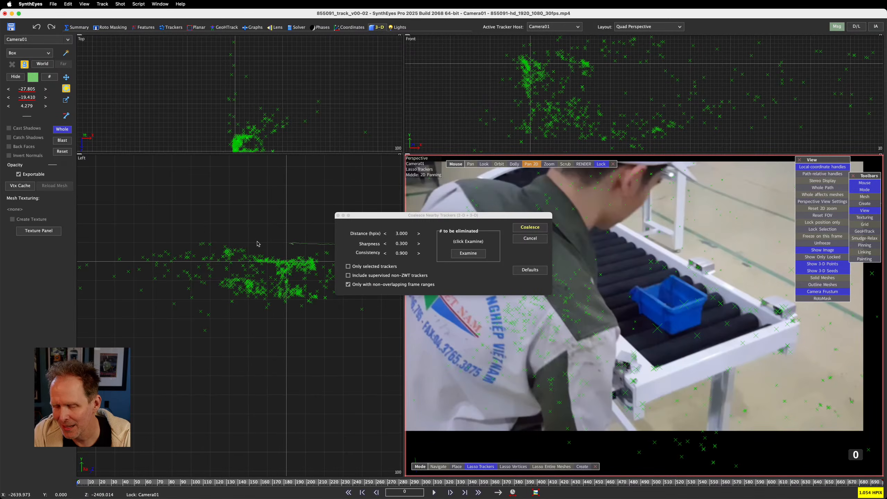
click(348, 284)
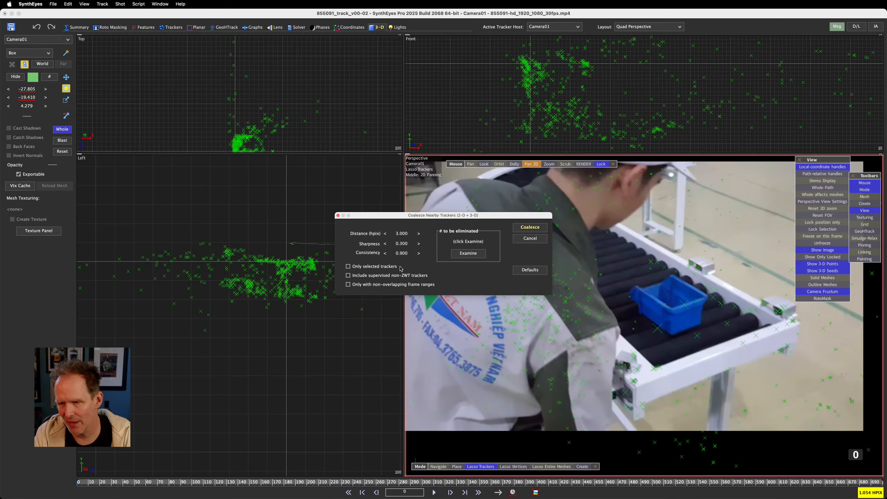
click(468, 253)
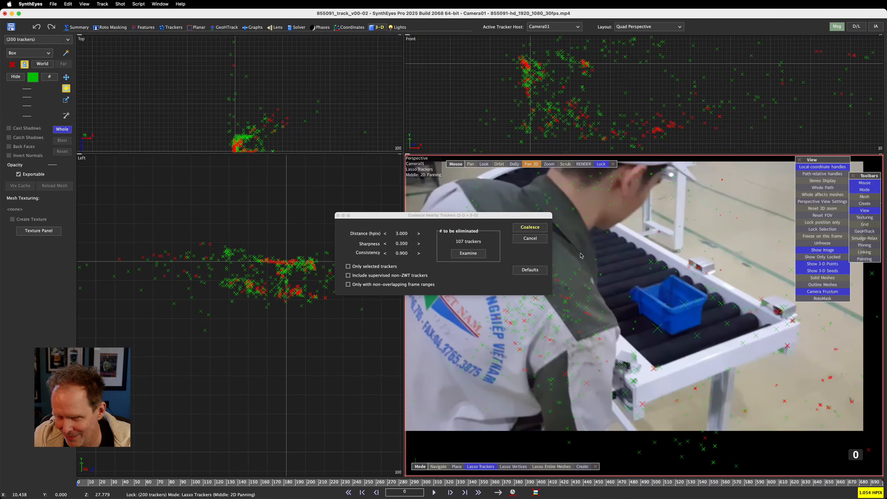
click(537, 228)
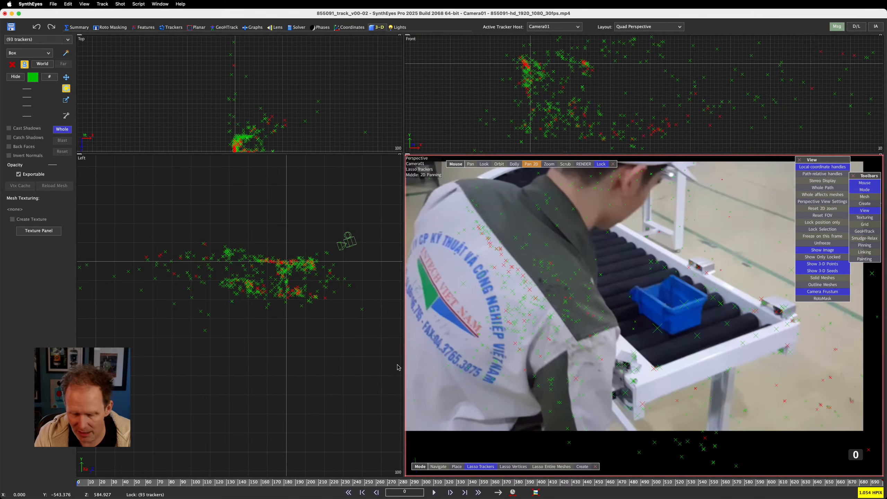
key(shift+g)
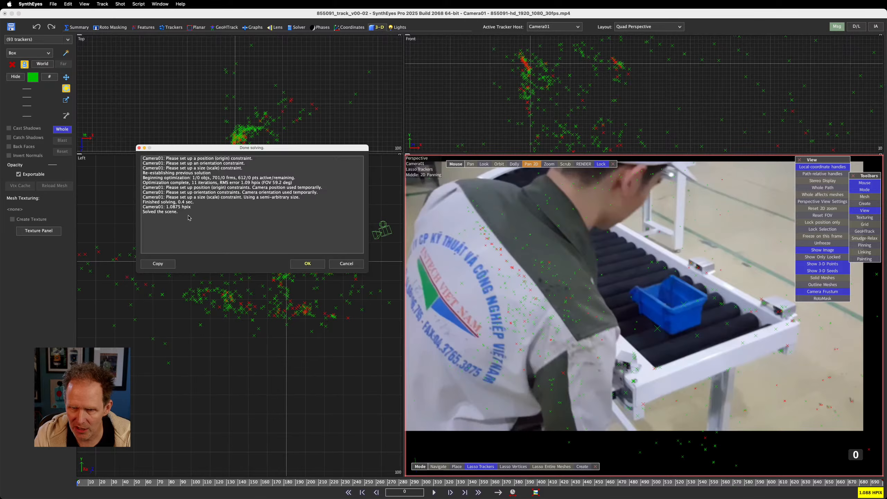
click(307, 263)
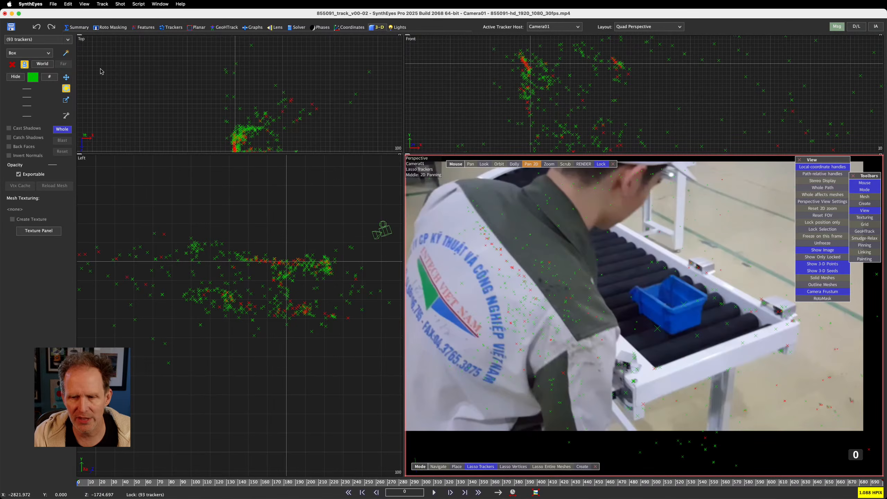
- Clean up the auto-only trackers' bad frames and far-ish, short-lived, high-error and unsolved trackers, and solve the camera again, accepting the result
click(97, 3)
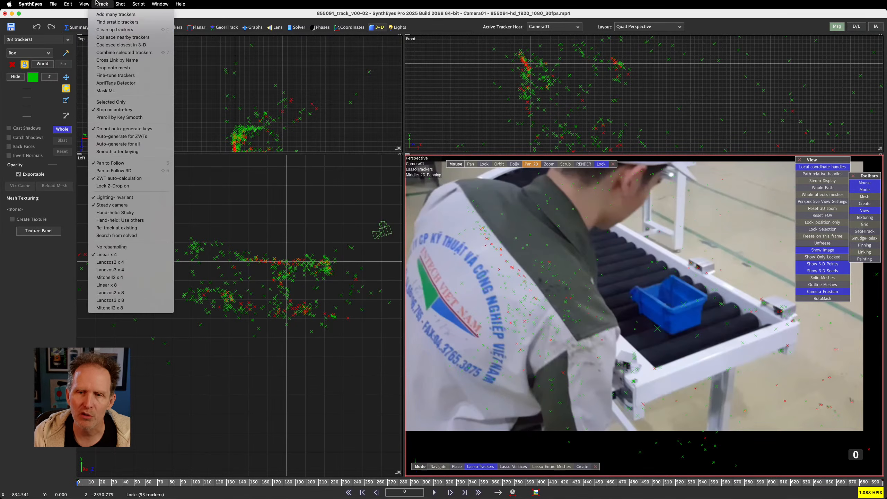
click(118, 30)
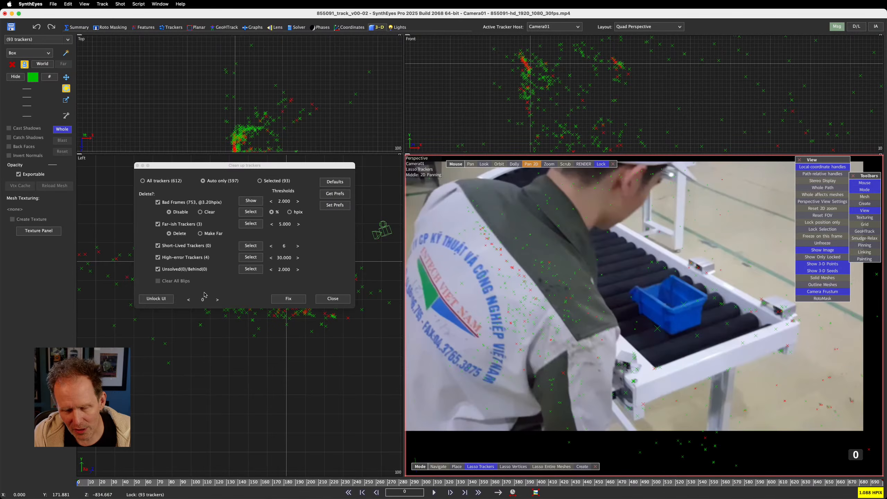
click(292, 301)
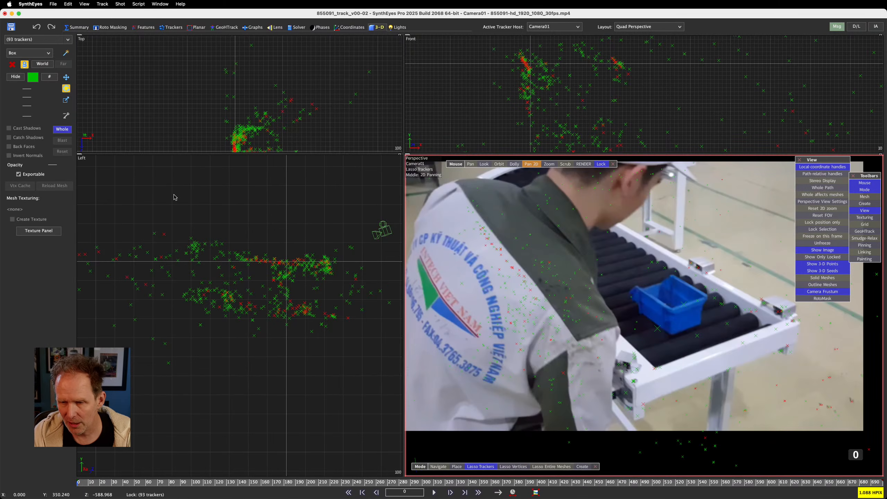
key(shift+g)
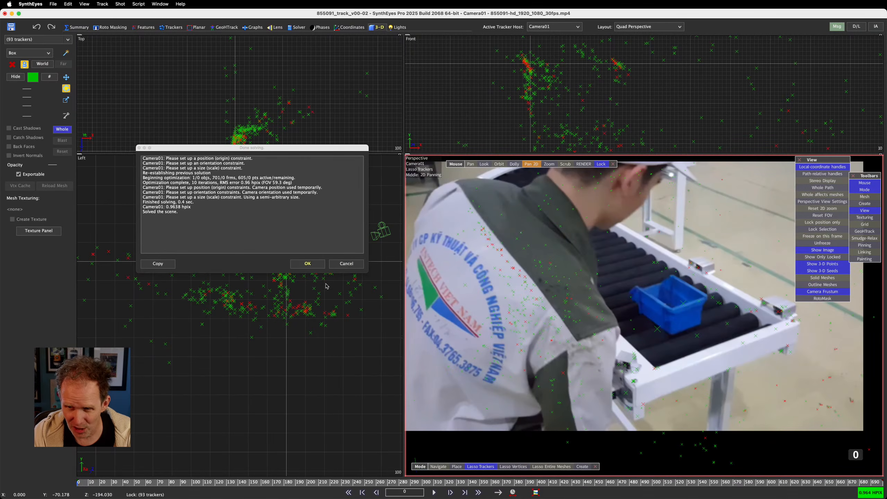
click(308, 264)
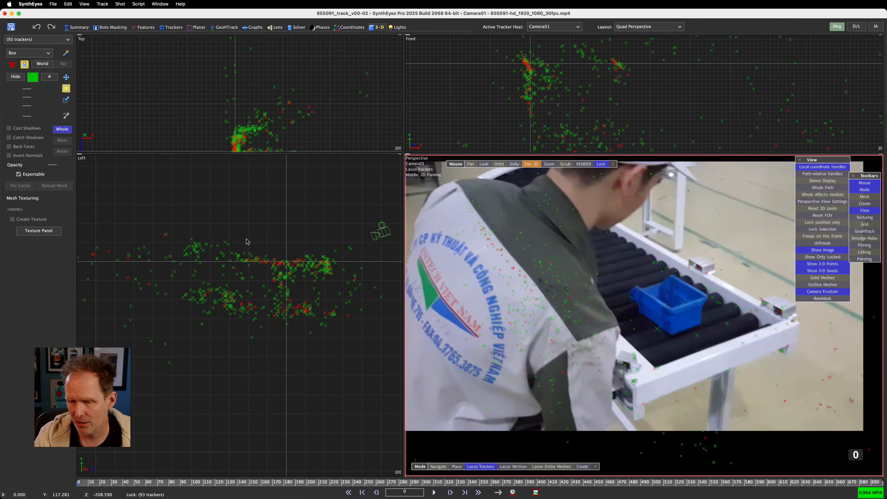
- Examine and coalesce the remaining nearby trackers at a distance of 3 hpix, still allowing overlapping frame ranges
click(101, 4)
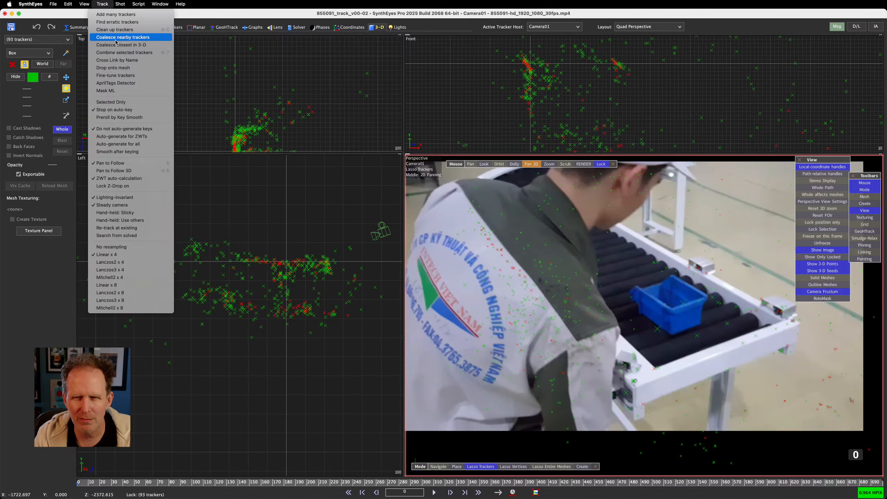
click(118, 37)
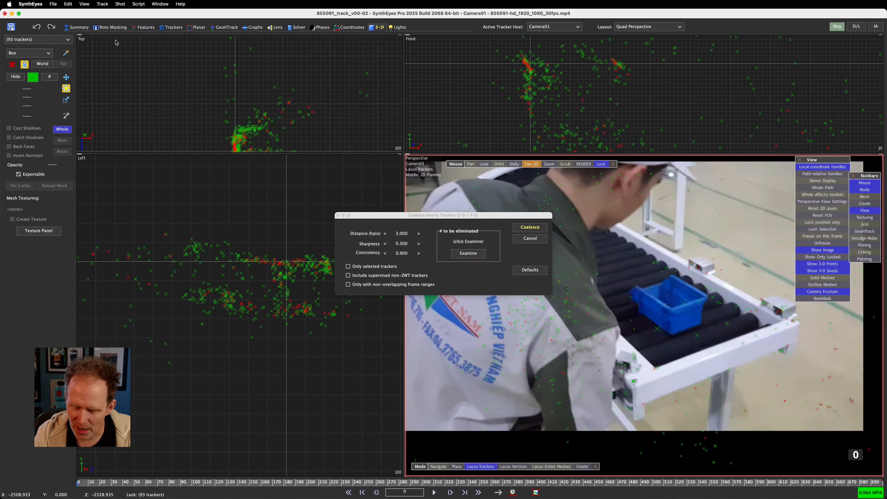
click(468, 253)
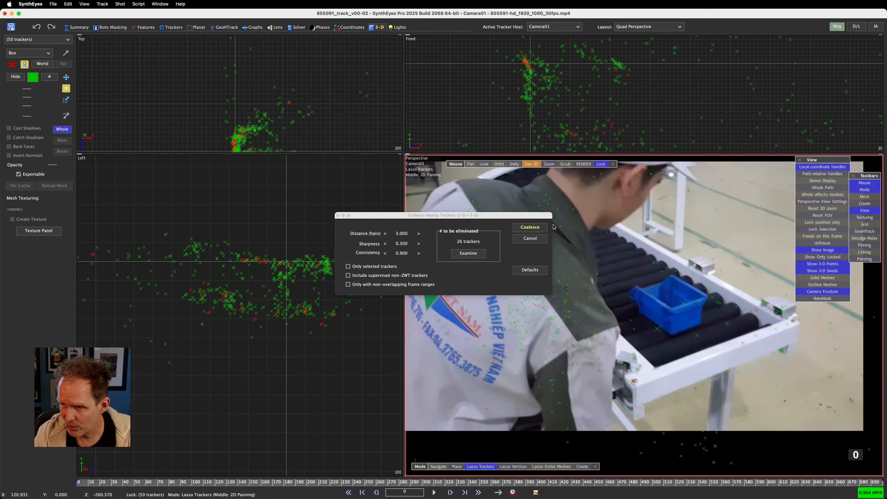
click(530, 227)
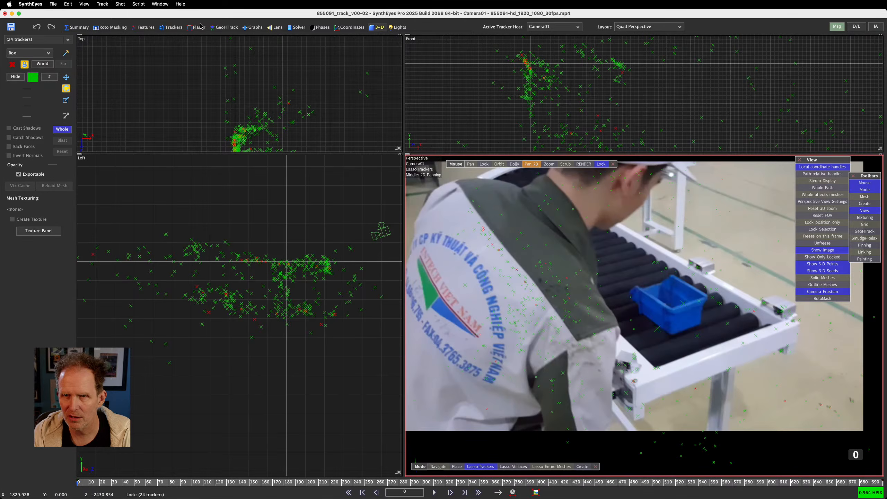
- Clear the tracker selection and solve the camera again, accepting the result
click(167, 28)
click(388, 119)
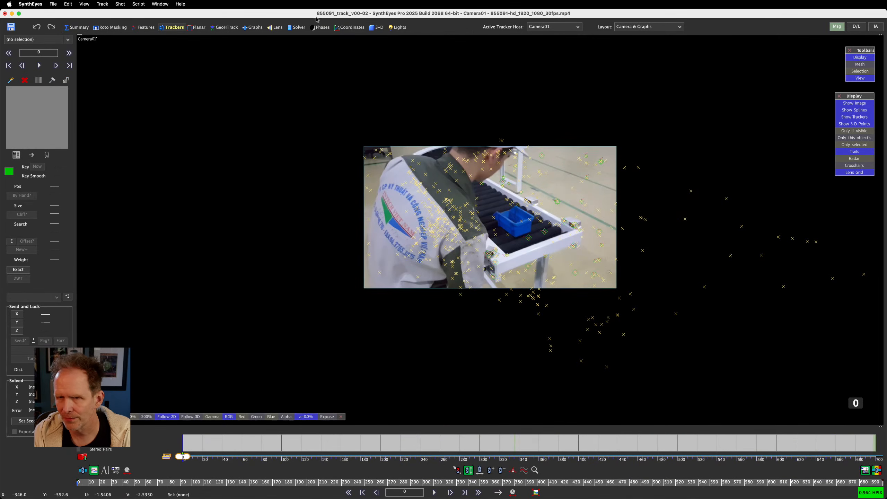
click(379, 28)
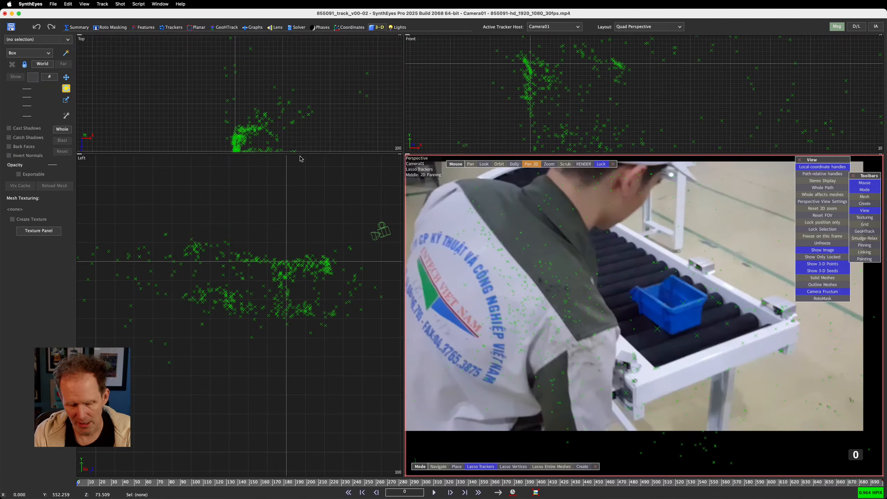
key(F9)
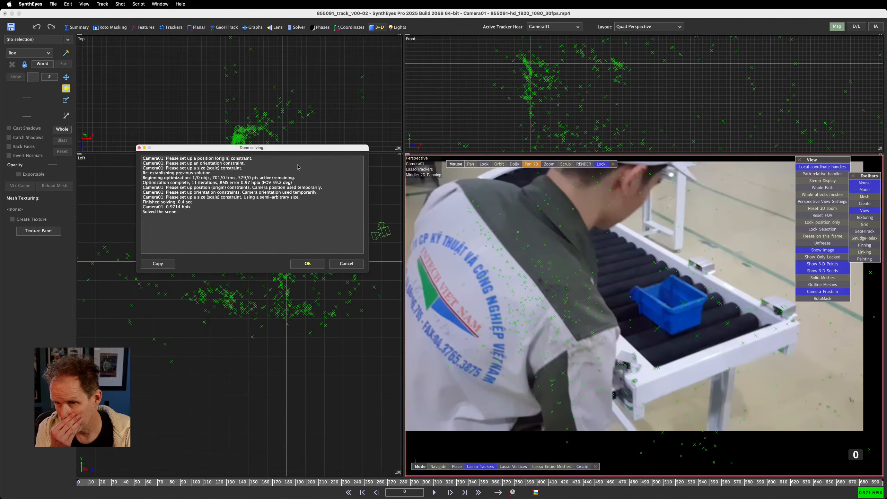
click(308, 264)
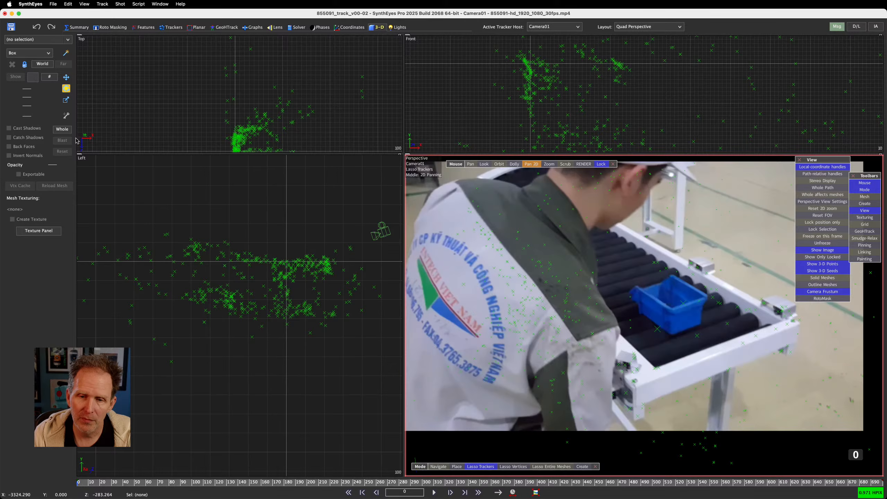
- Clean up the auto-only trackers again, fixing bad frames and far-ish, short-lived, high-error and unsolved trackers
click(103, 4)
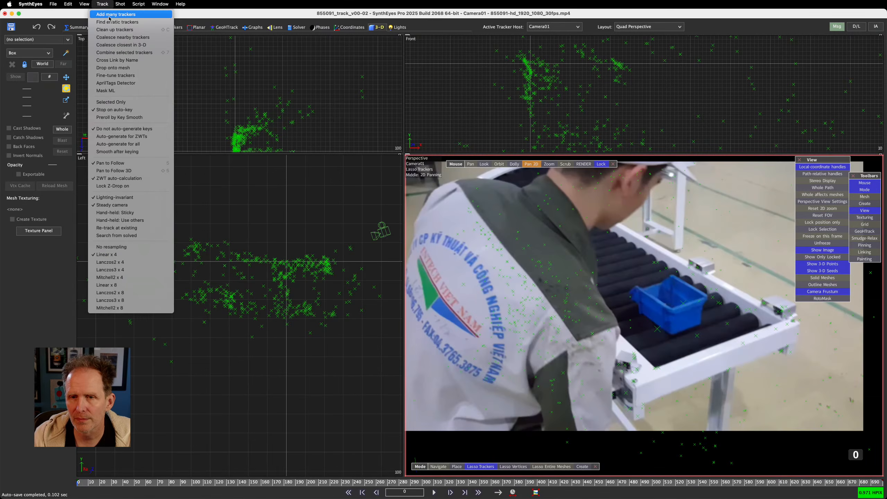
click(114, 29)
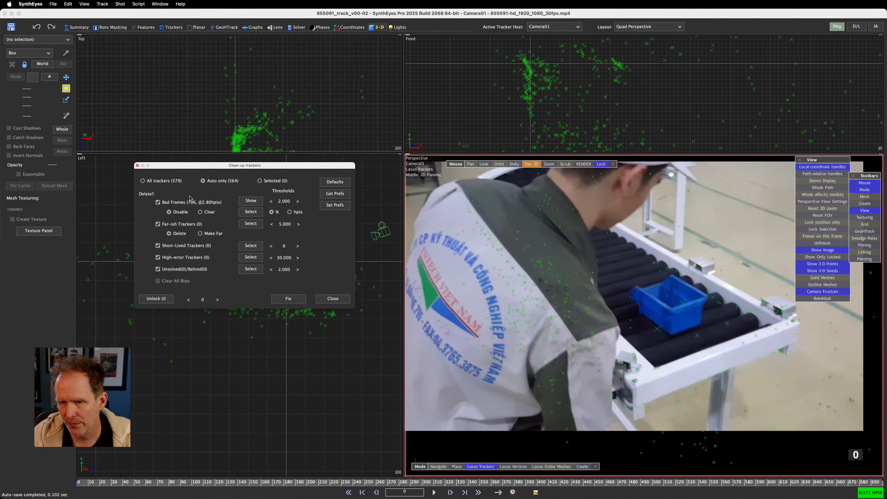
click(288, 299)
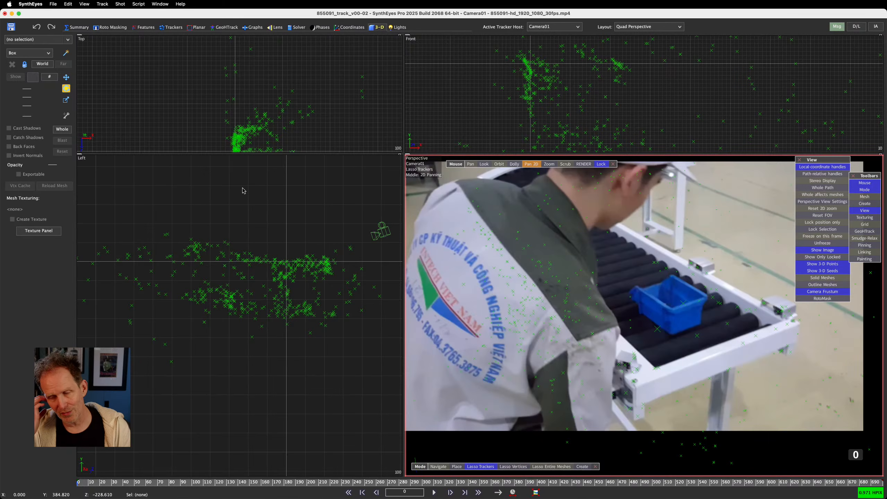
- Select the lowest outlying tracker beneath the point cloud in the Left view, check it across its frames, and delete it
scroll(231, 279, down, 3)
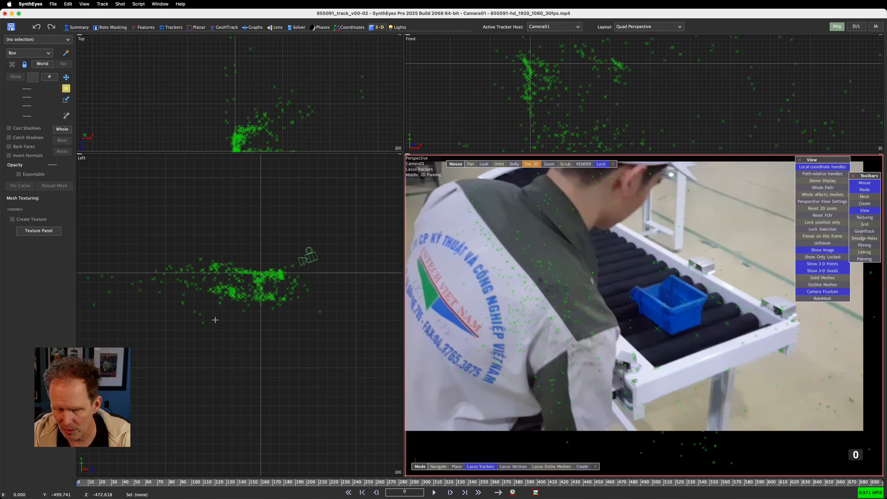
click(197, 324)
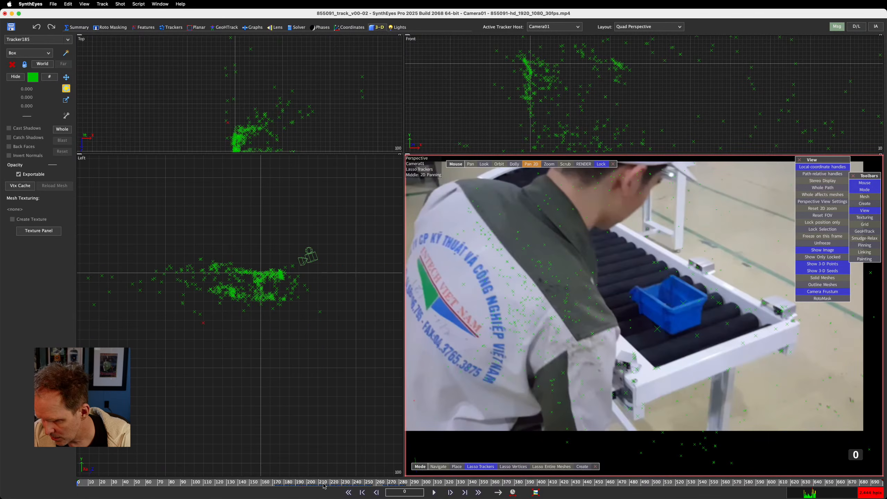
click(337, 483)
drag(337, 484, 86, 470)
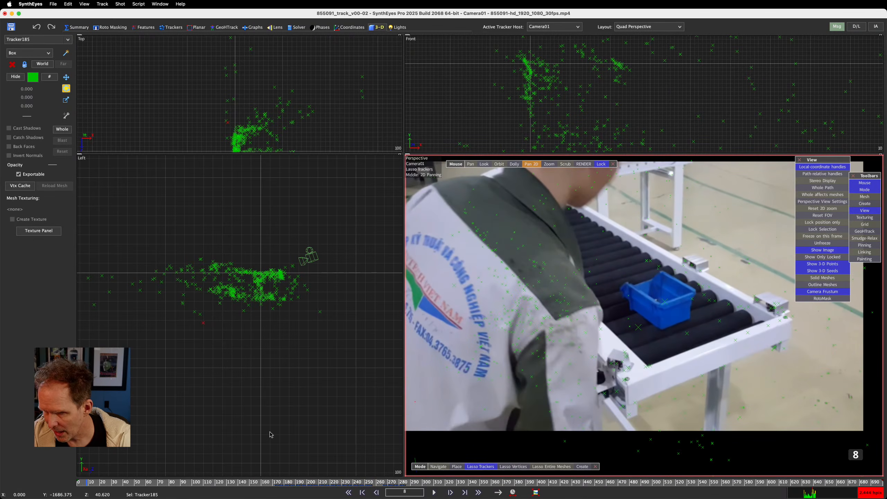
drag(315, 483, 376, 483)
middle_drag(415, 335, 524, 283)
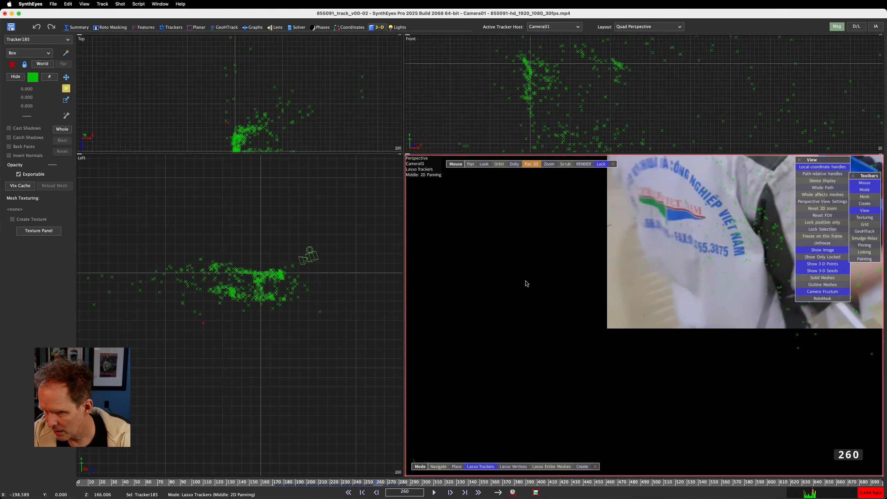
mouse_move(310, 484)
mouse_down()
mouse_move(274, 483)
mouse_move(465, 482)
mouse_move(260, 489)
mouse_move(294, 488)
mouse_up()
key(Delete)
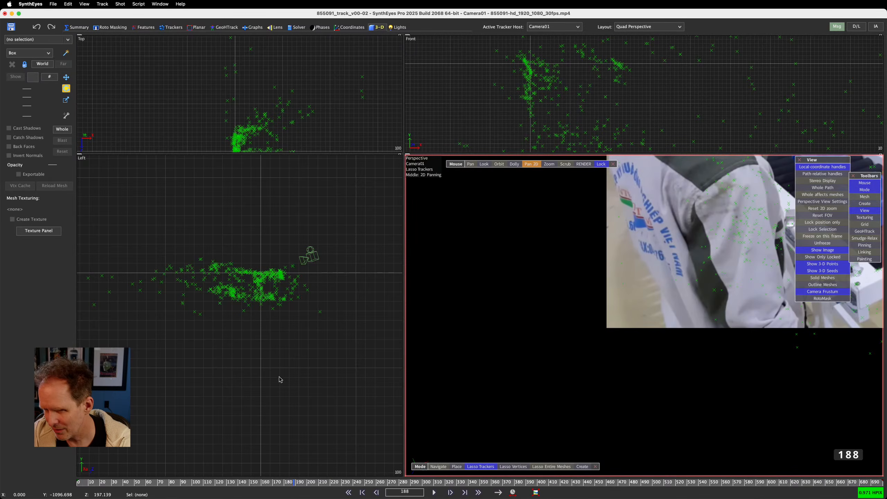
- Delete the next outlying tracker under the point cloud in the Left view after checking it around frame 279
click(200, 314)
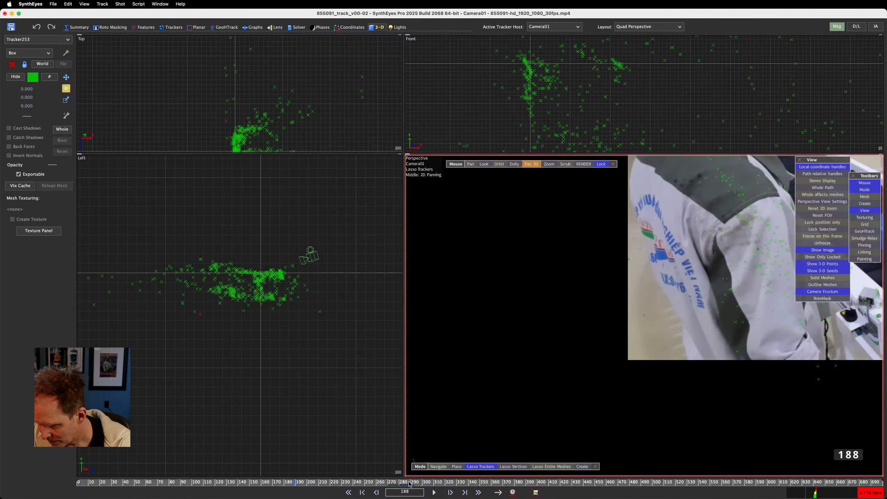
mouse_move(410, 484)
mouse_down()
mouse_move(384, 485)
mouse_move(421, 485)
mouse_move(401, 485)
mouse_up()
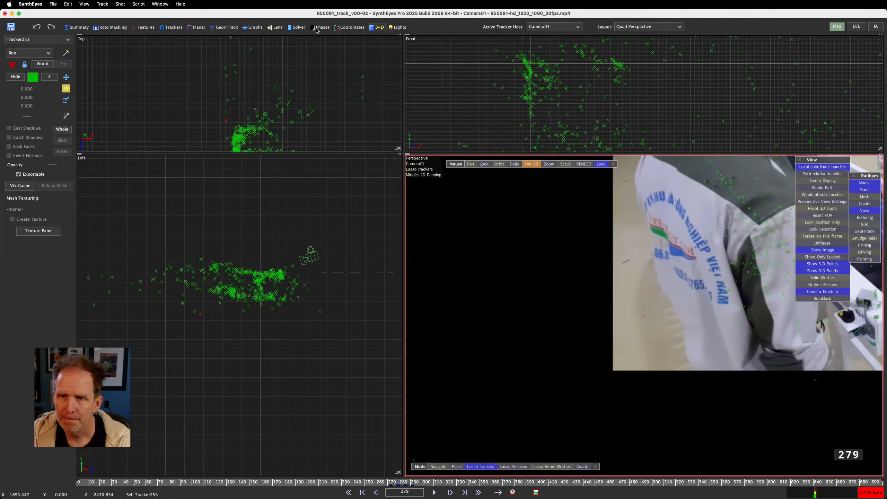
click(297, 28)
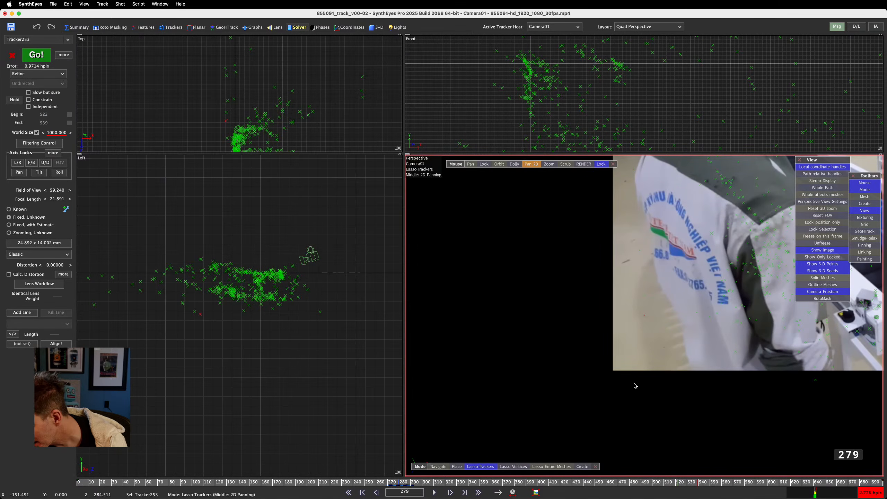
mouse_move(401, 482)
mouse_down()
mouse_move(380, 483)
mouse_move(393, 484)
mouse_up()
key(Delete)
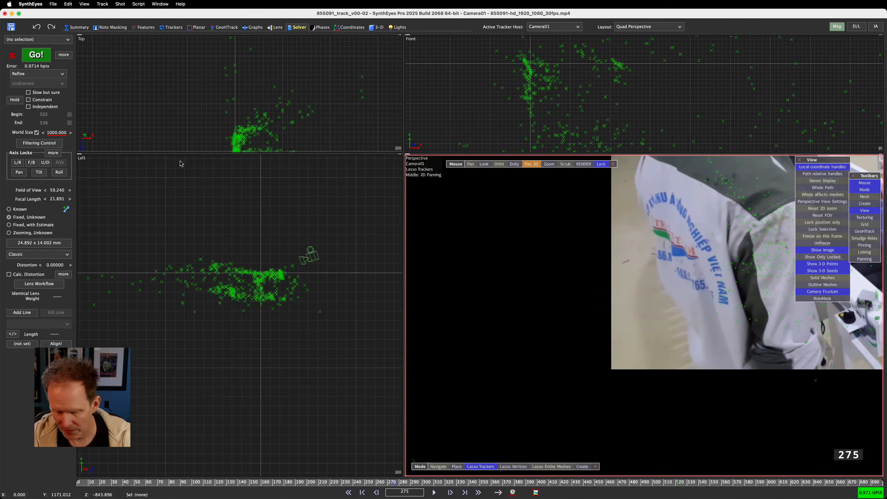
- Solve the camera again, accept the result, and check the whole tracker cloud in the Left, Top and Front views
key(F9)
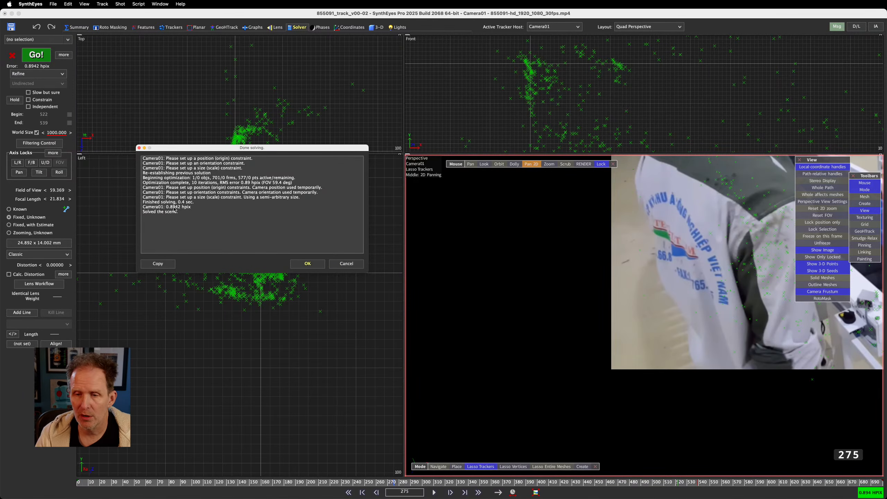
click(315, 265)
scroll(215, 225, down, 3)
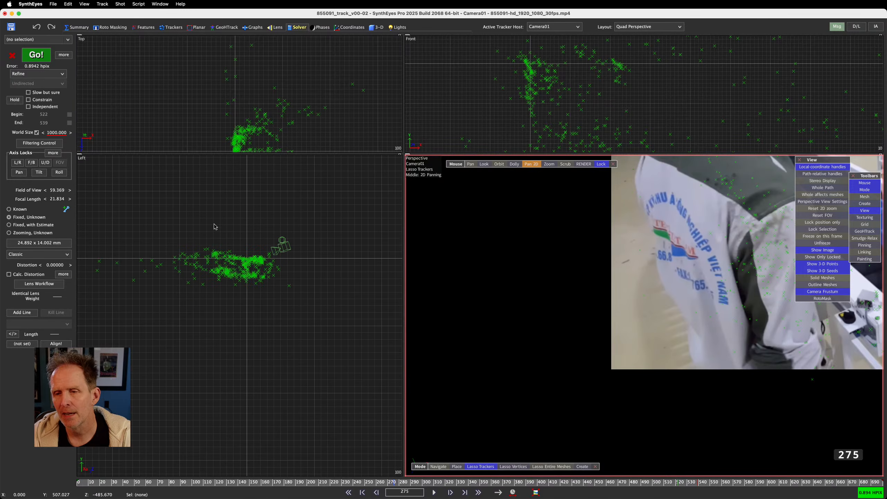
middle_drag(217, 217, 235, 274)
scroll(282, 66, down, 2)
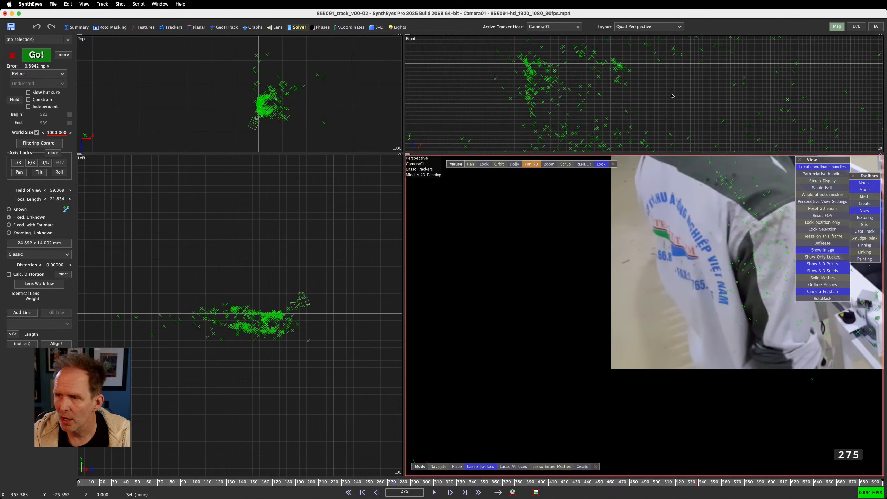
scroll(672, 94, down, 3)
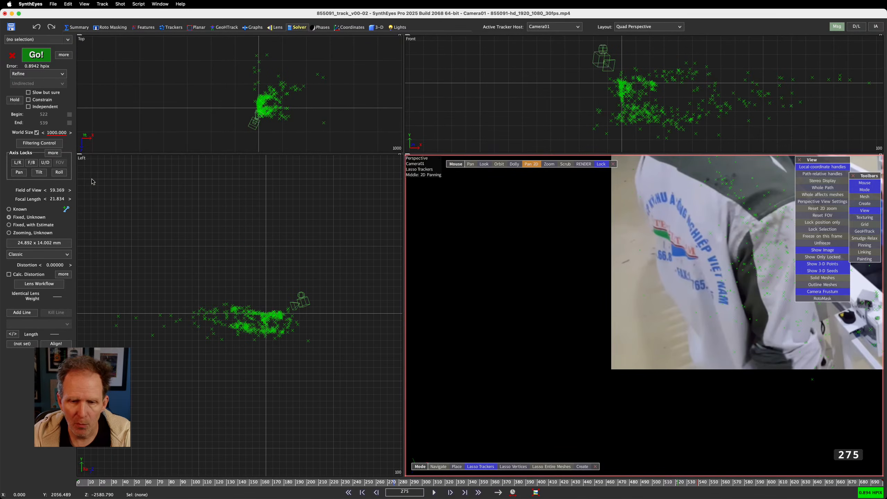
- Switch the lens model to Std. Radial 4th-order and set its C2 coefficient to Calculate
click(33, 255)
click(33, 255)
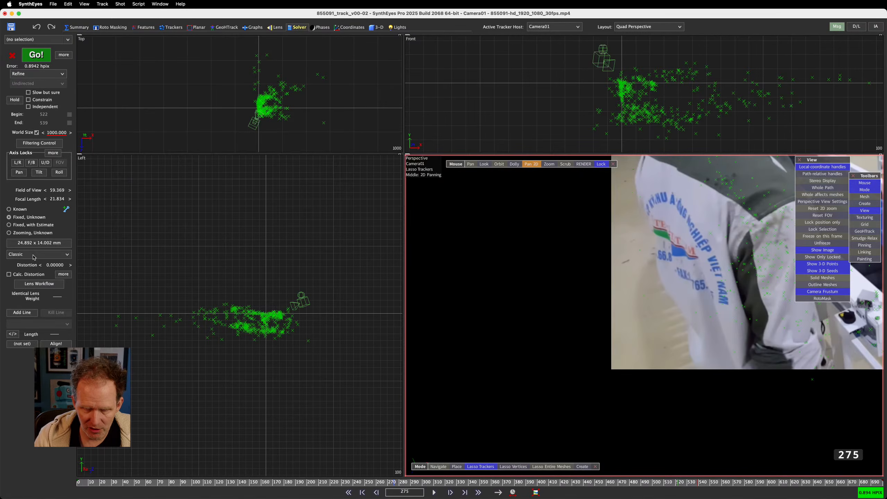
click(34, 255)
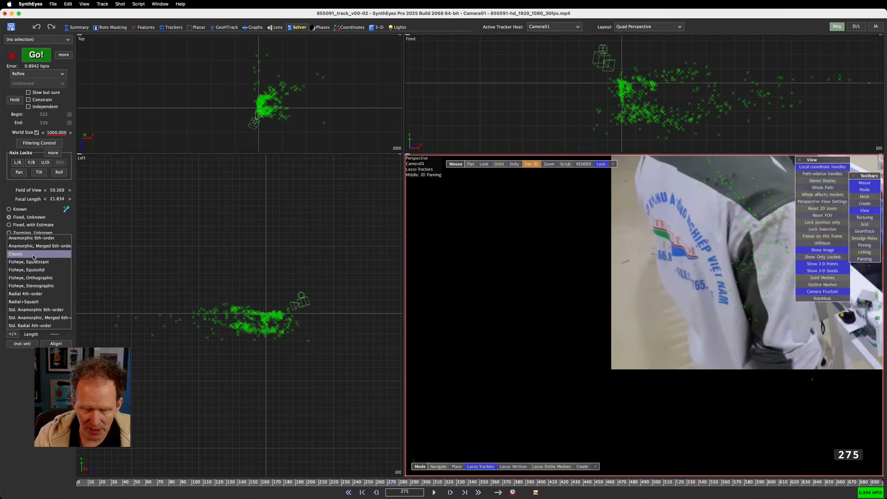
click(33, 325)
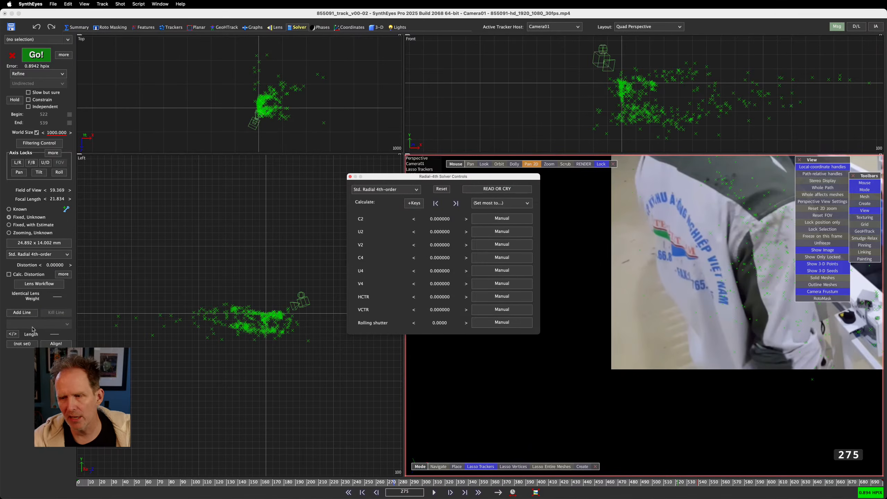
click(65, 263)
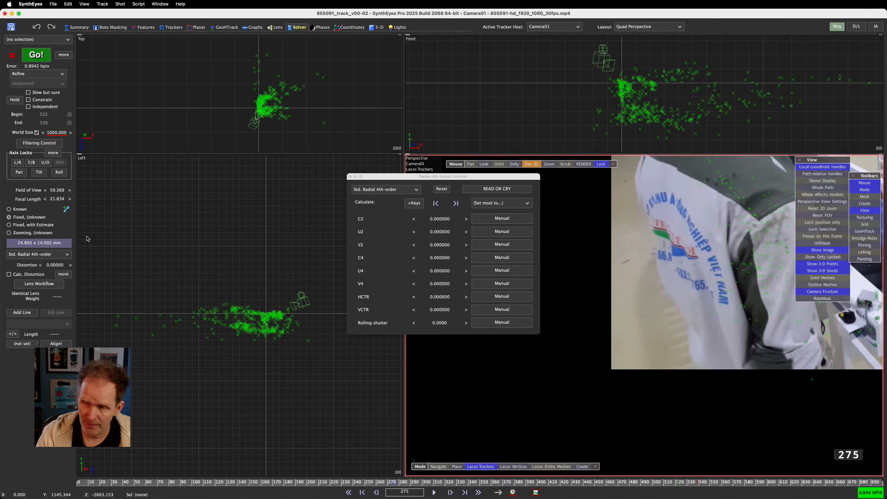
click(513, 218)
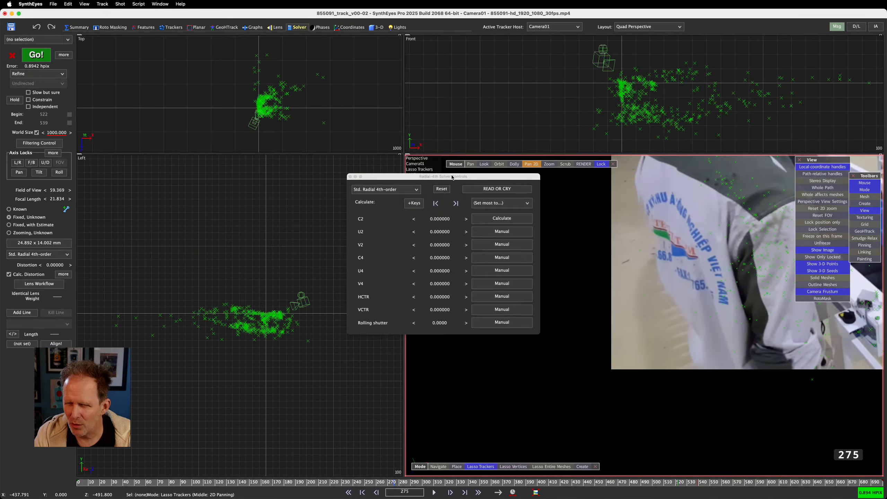
drag(451, 177, 201, 140)
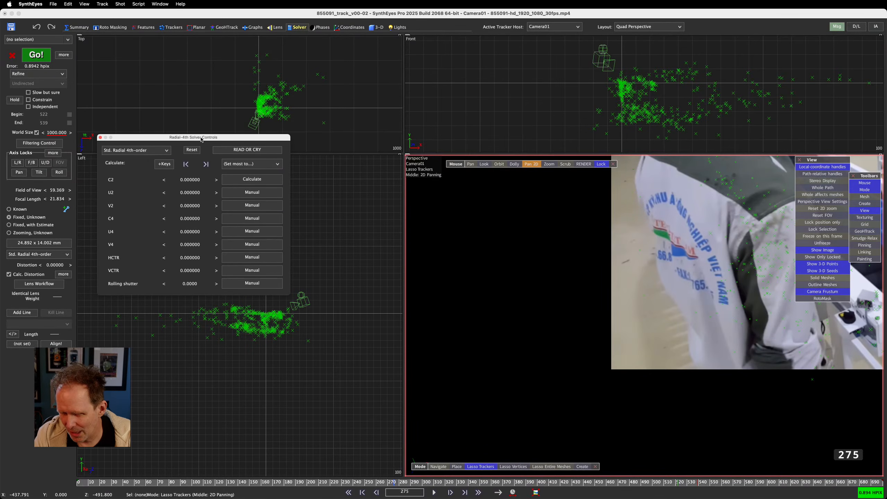
- Try solving the camera with only C2 distortion calculated, and discard the result
click(43, 60)
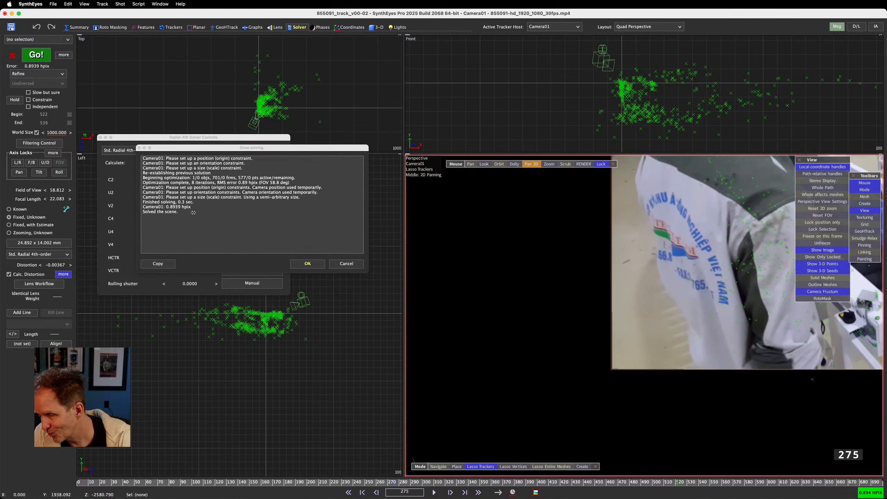
drag(211, 153, 406, 193)
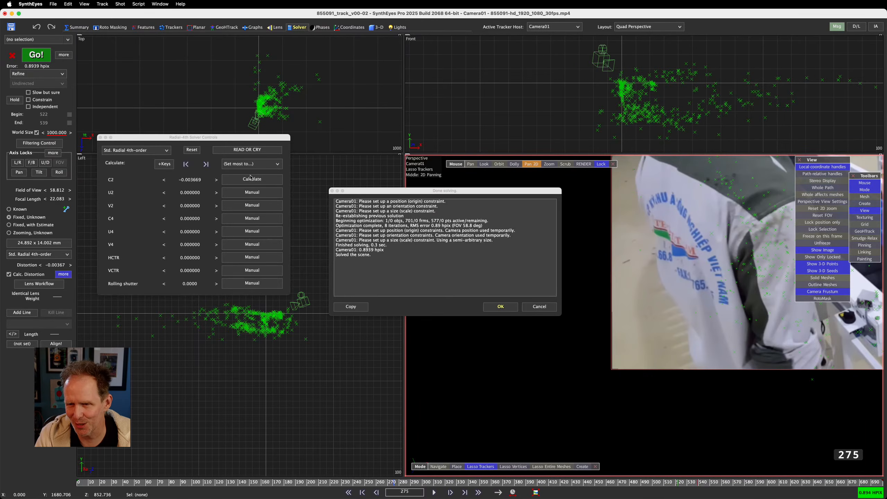
click(545, 308)
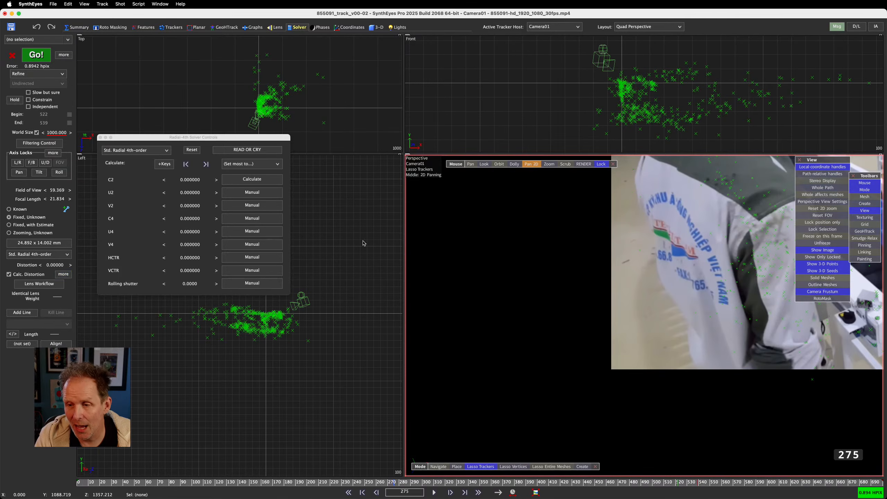
- Set the C4 coefficient to Calculate and hide the shot image in the camera view, leaving the lens grid on display
click(248, 219)
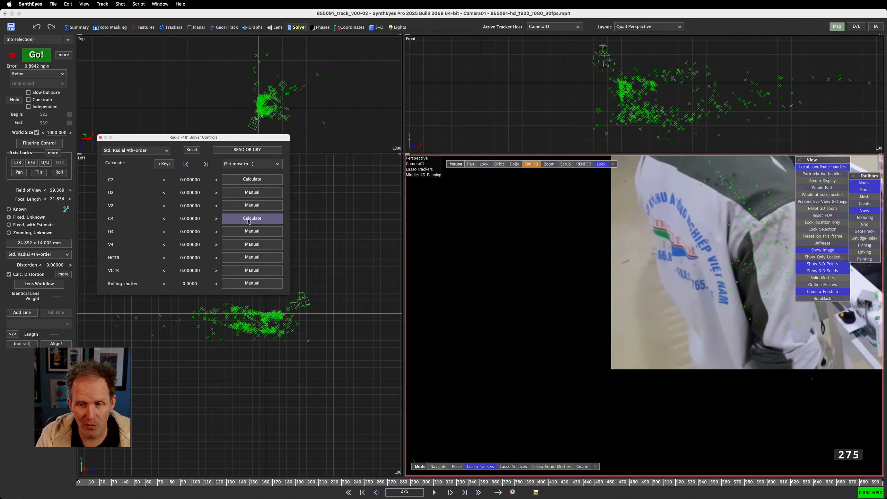
click(275, 28)
scroll(503, 256, up, 3)
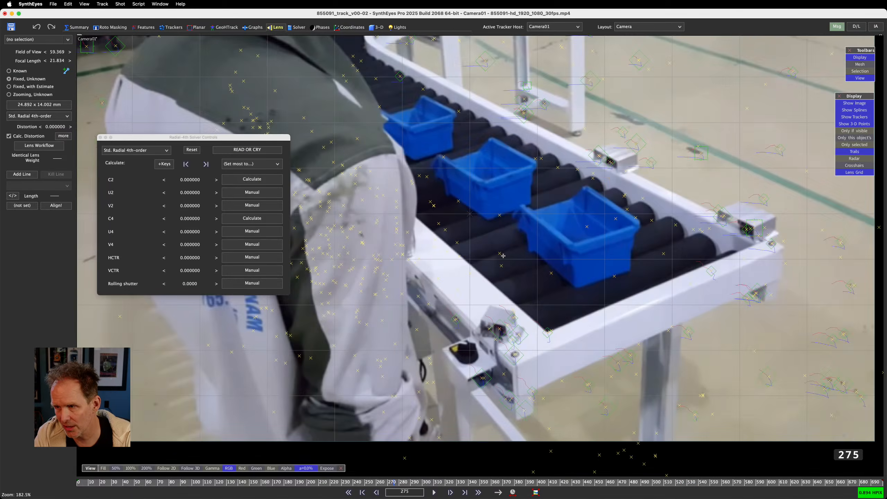
scroll(504, 255, down, 2)
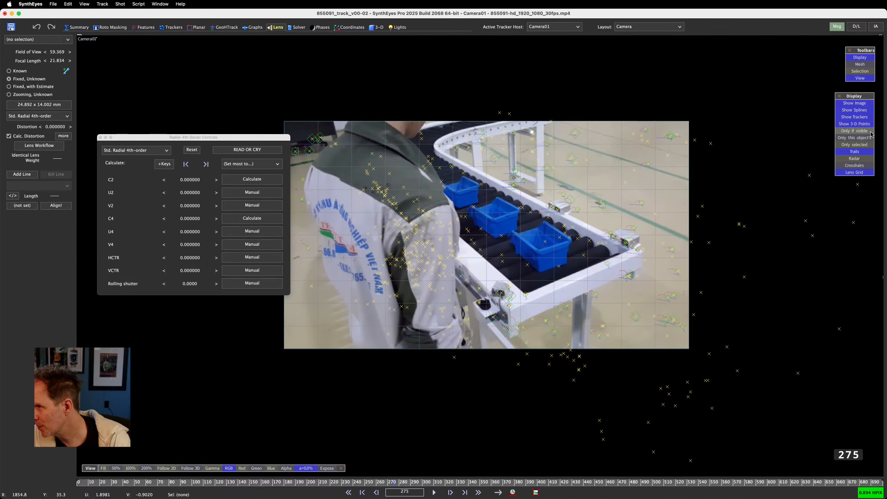
click(859, 104)
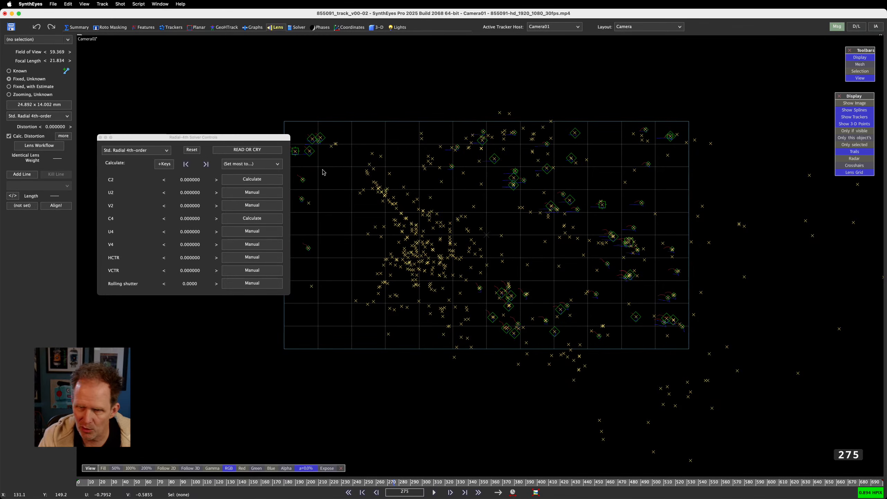
- Set the C2 distortion to -0.003 and the C4 distortion to 0.054 to bend the lens grid
mouse_move(186, 180)
mouse_down()
mouse_move(226, 180)
mouse_move(185, 180)
mouse_up()
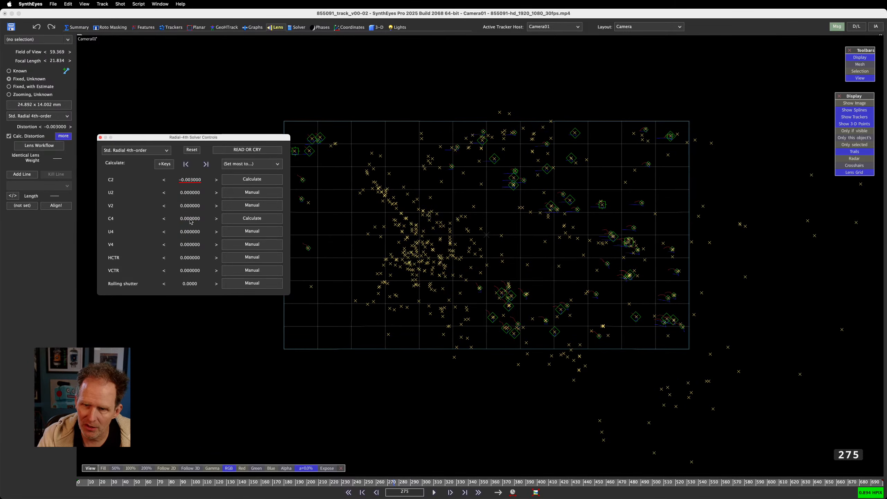
mouse_move(189, 219)
mouse_down()
mouse_move(211, 219)
mouse_move(169, 218)
mouse_move(204, 218)
mouse_up()
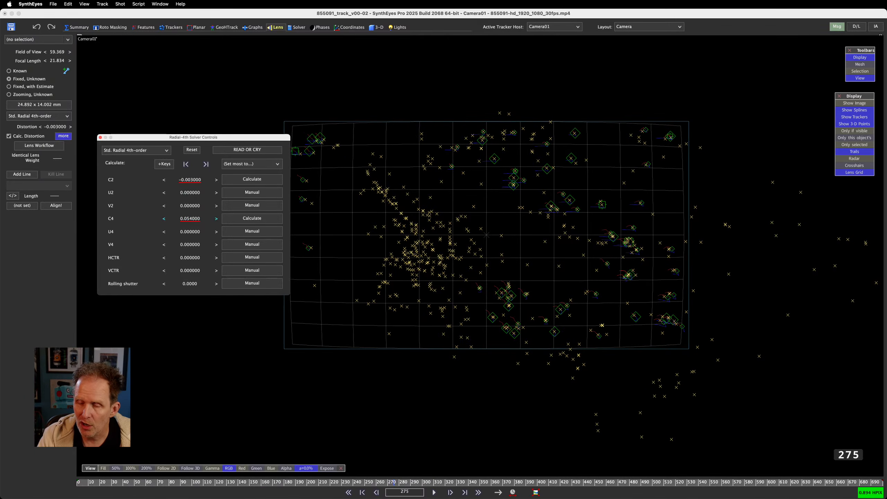
- Try C2 distortion values of -0.074 and -0.008 with C4 at 0.027 to compare how the lens grid bends
drag(204, 185, 179, 185)
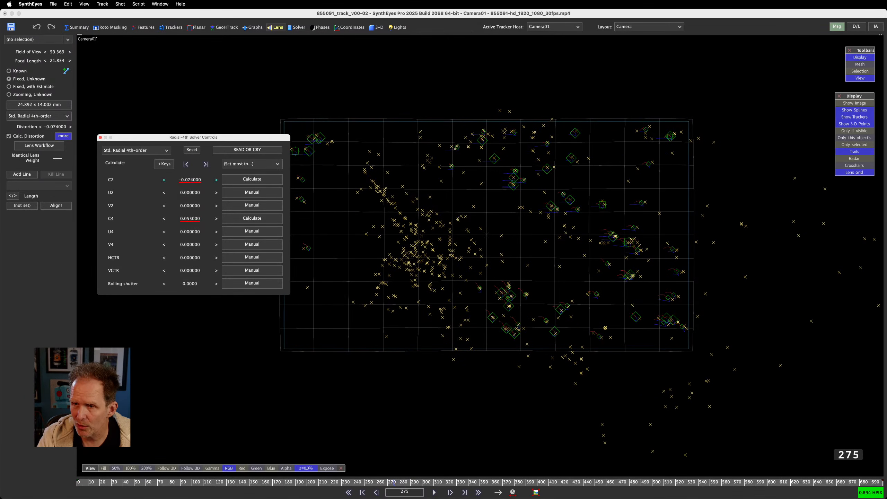
drag(191, 219, 177, 219)
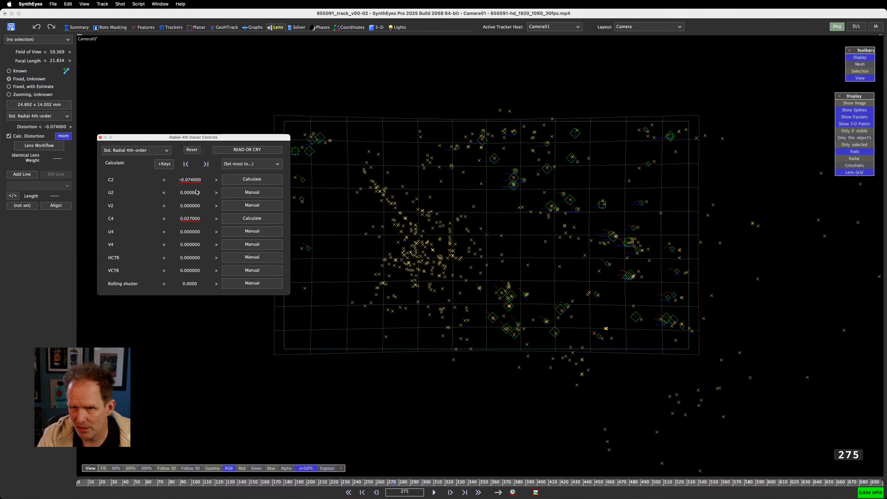
drag(195, 181, 217, 181)
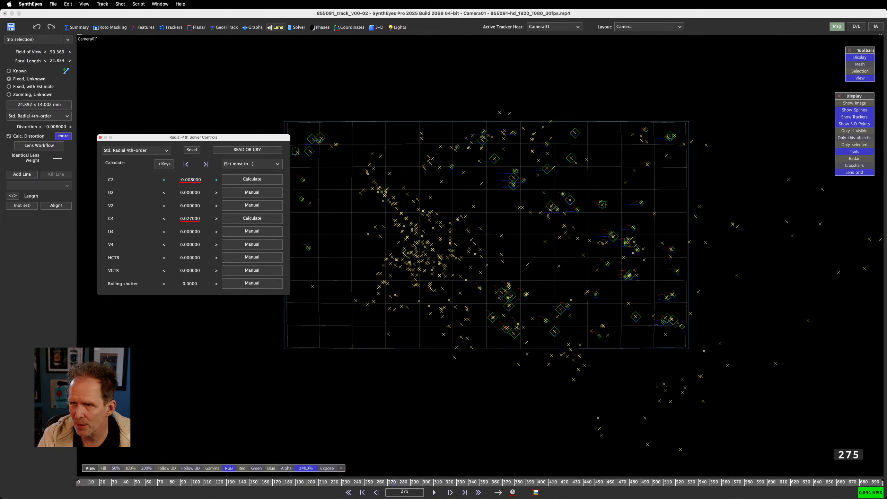
- Reset the C2 and C4 distortion coefficients to zero and show the shot image in the camera view again
right_click(193, 180)
right_click(194, 218)
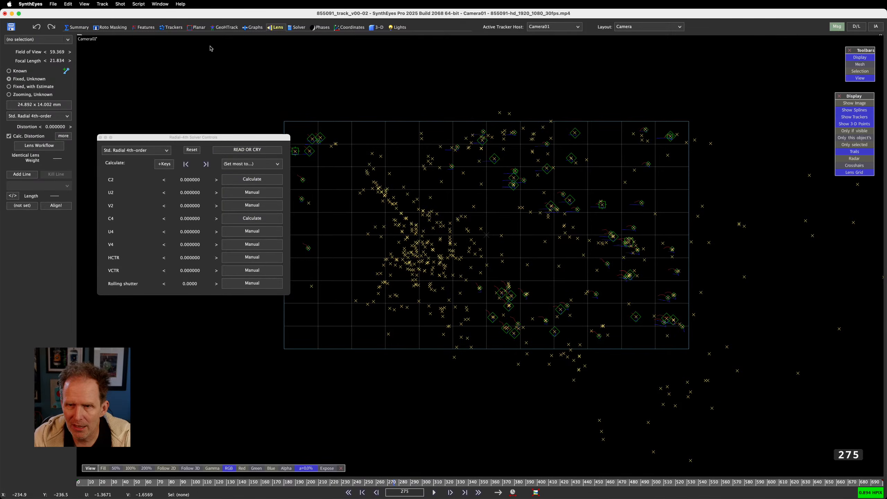
click(854, 103)
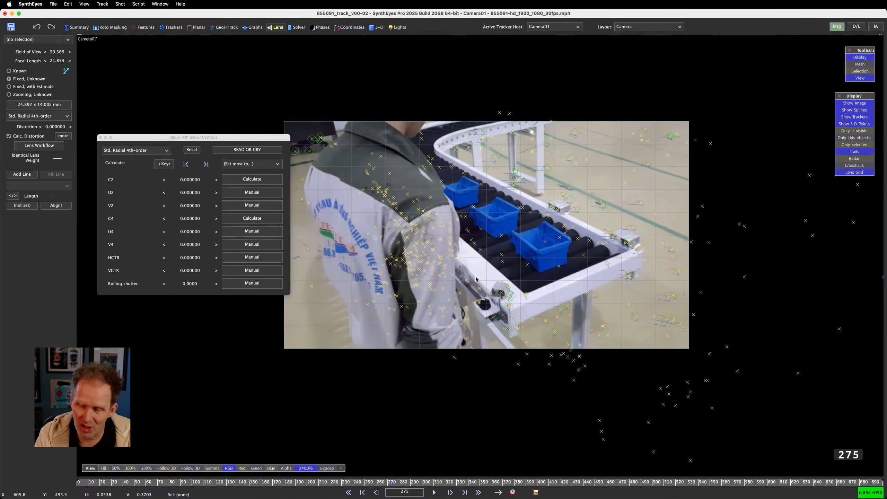
- Try solving the camera with both C2 and C4 distortion calculated, and discard the result
key(F9)
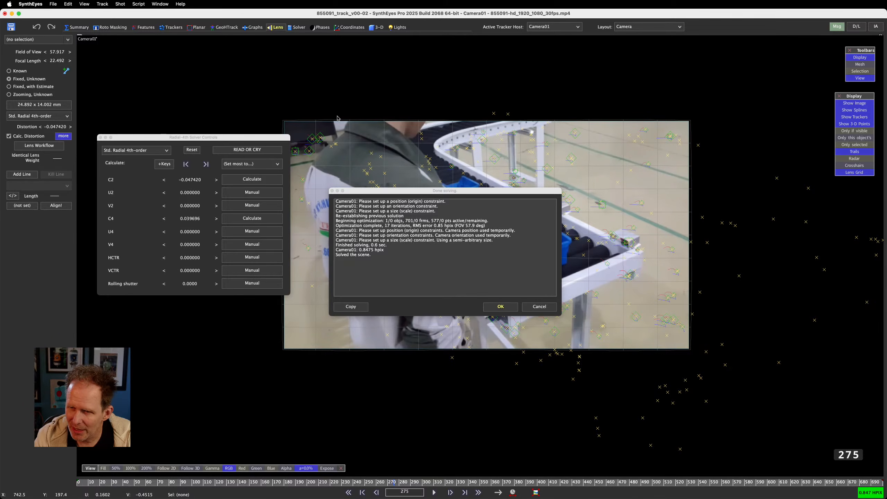
click(541, 307)
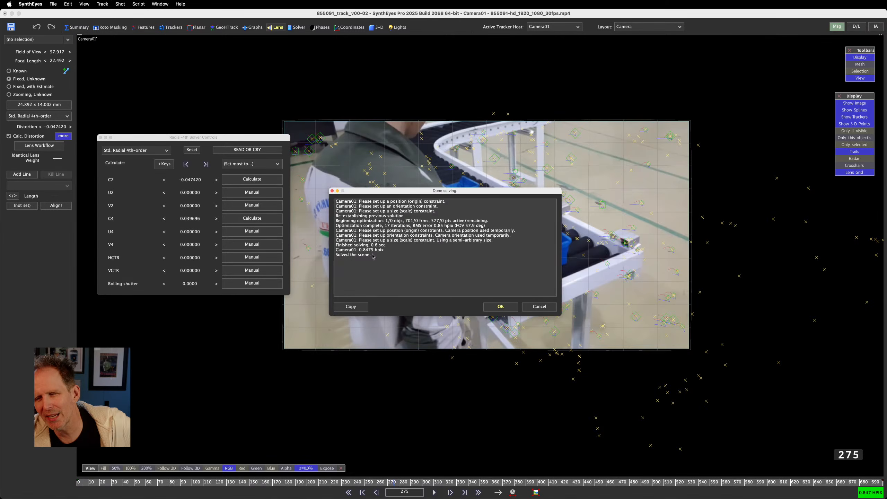
click(544, 307)
click(545, 307)
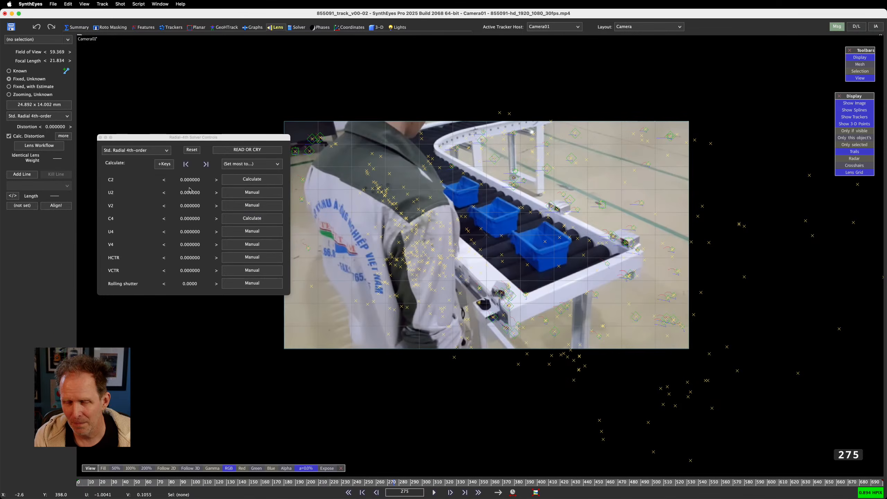
- Close the radial solver controls and turn off distortion calculation, and play the shot from frame 0 to review the trackers
click(101, 137)
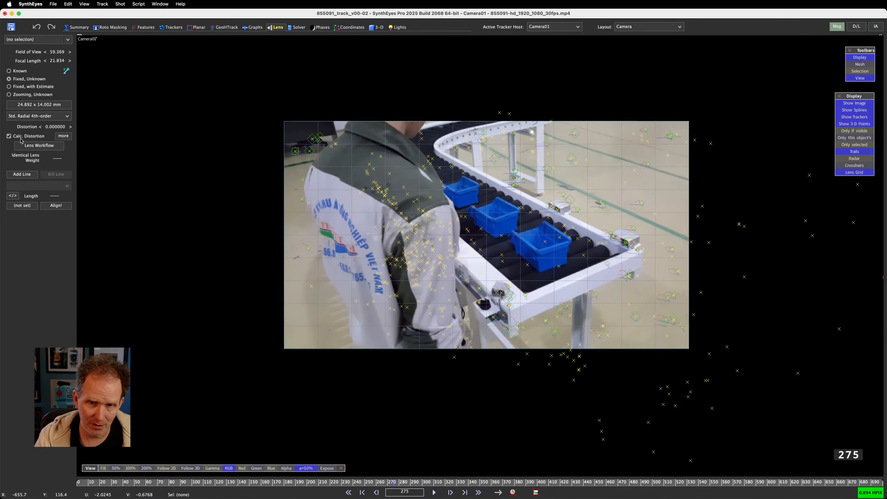
click(9, 136)
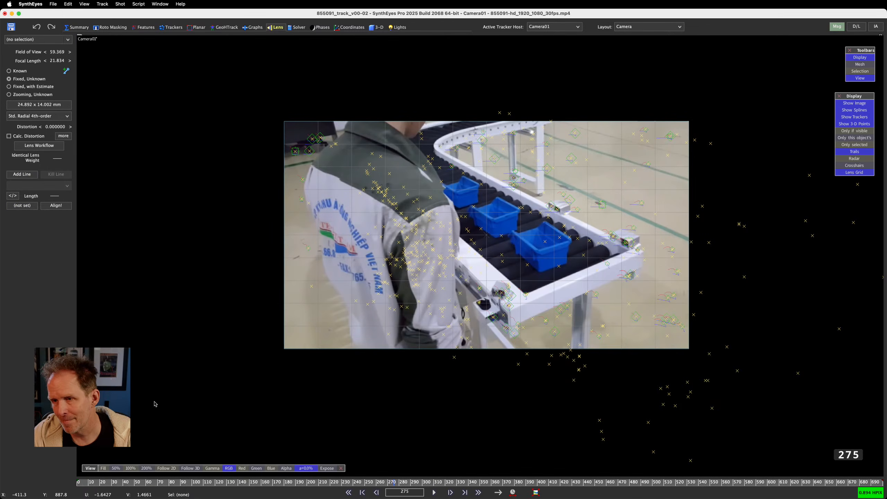
drag(135, 483, 0, 475)
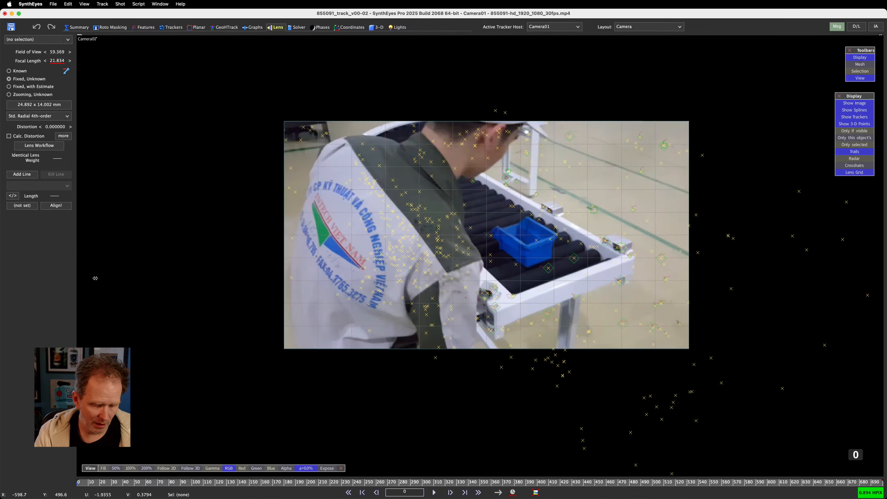
key(space)
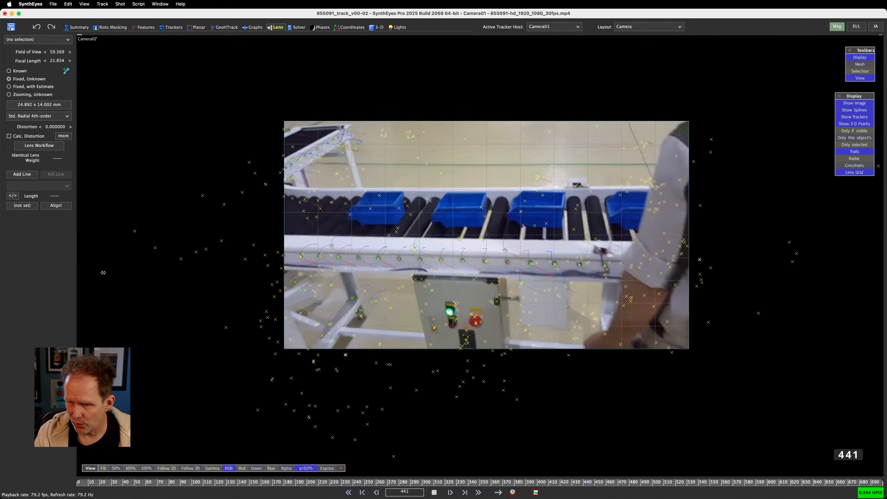
key(space)
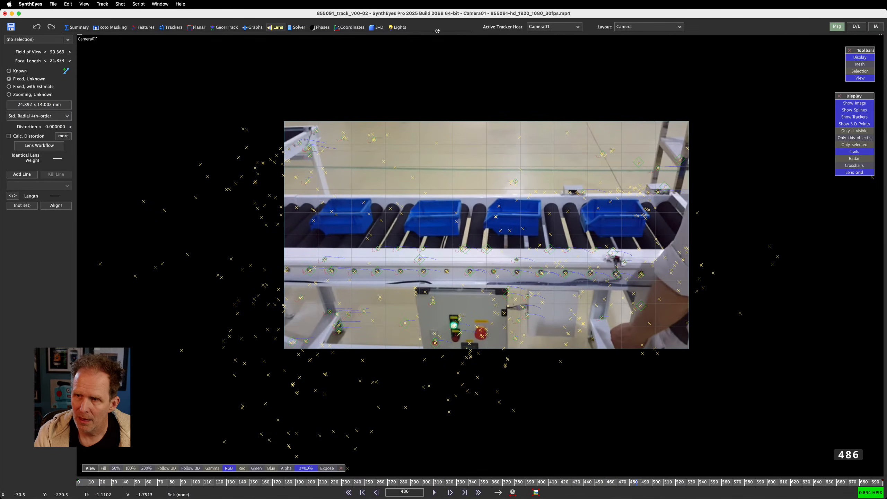
- Switch to the 3-D room and enlarge the perspective viewport with the conveyor image framed in it
click(379, 28)
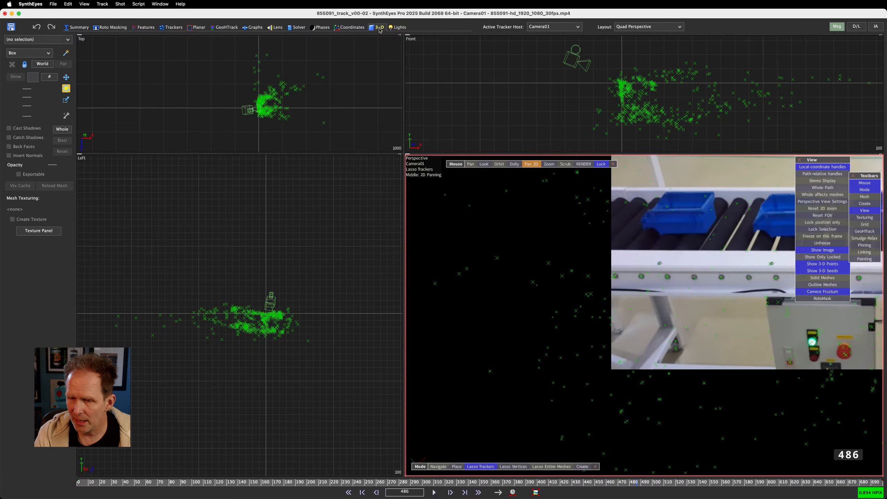
scroll(290, 319, up, 5)
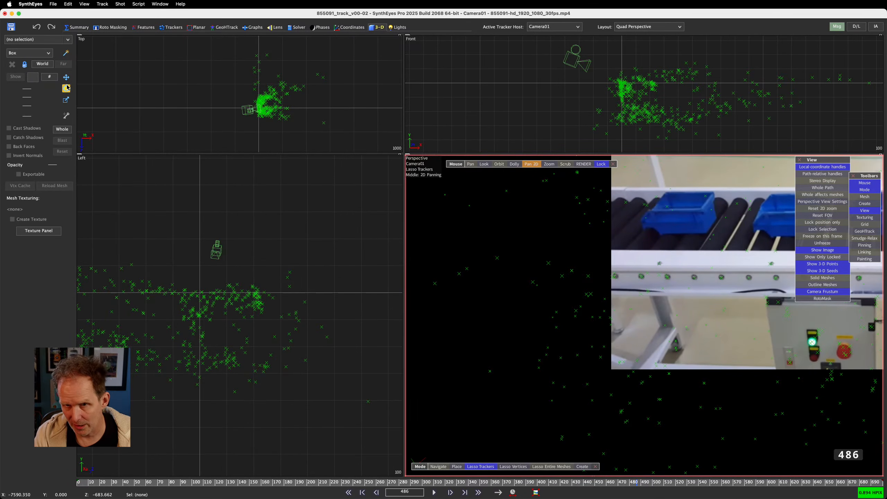
scroll(520, 313, down, 3)
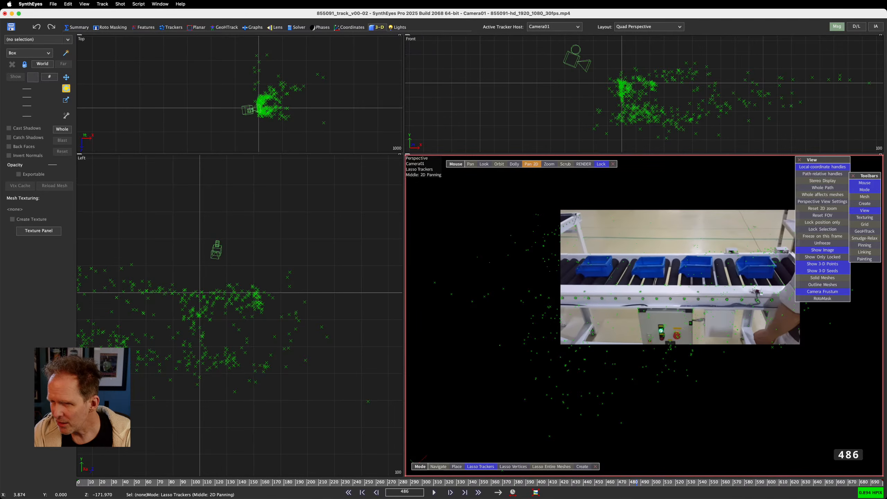
middle_drag(520, 313, 436, 320)
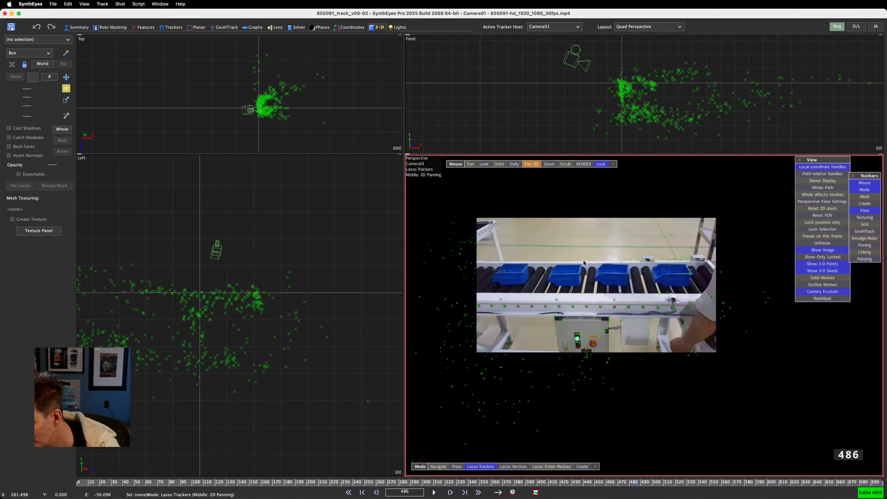
scroll(612, 296, up, 3)
scroll(612, 296, down, 1)
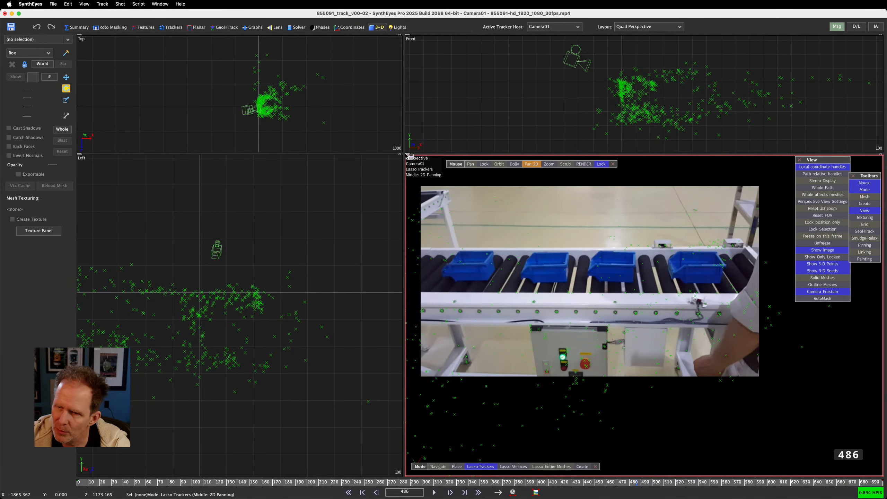
drag(404, 153, 149, 176)
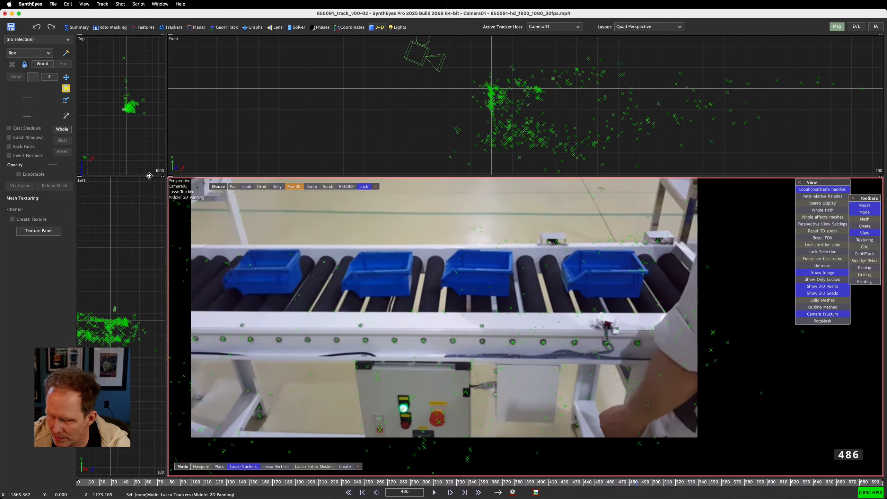
- Lasso and release two trackers beside the conveyor image, and move the floating View palette away from the perspective viewport's upper edge
drag(236, 318, 362, 332)
mouse_move(237, 314)
middle_down()
mouse_move(748, 318)
mouse_move(665, 319)
middle_up()
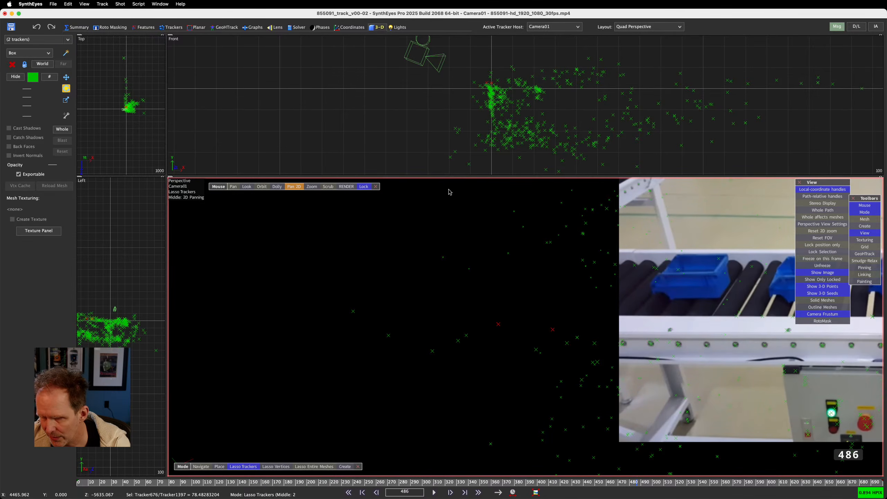
middle_drag(523, 280, 314, 240)
click(408, 337)
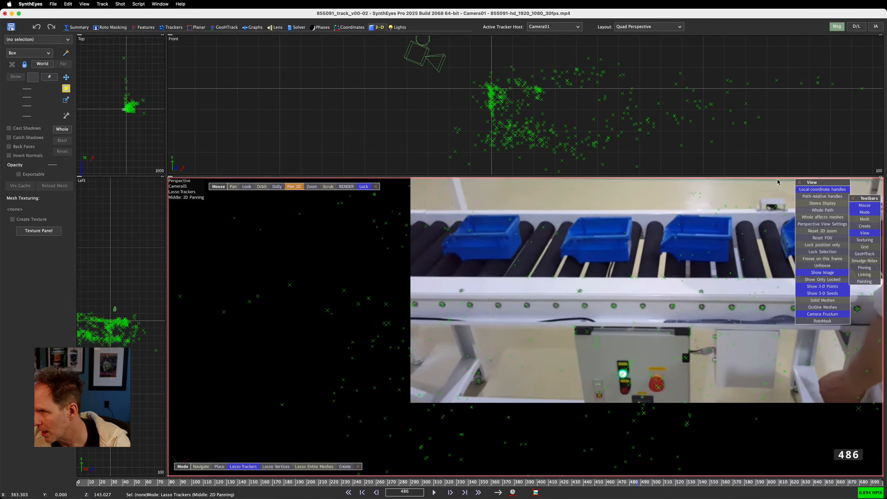
drag(821, 183, 791, 203)
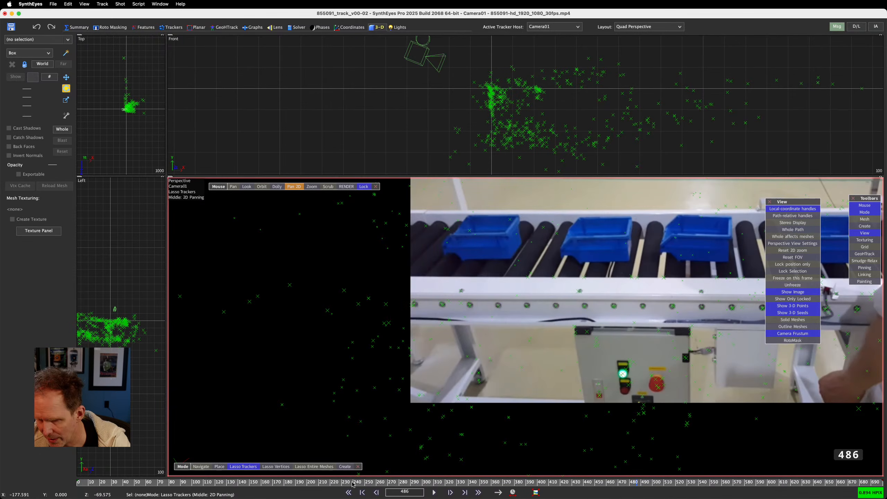
- Pick the stray tracker on the conveyor's back rail, examine it at frame 412 in the Trackers room, and delete it
click(579, 290)
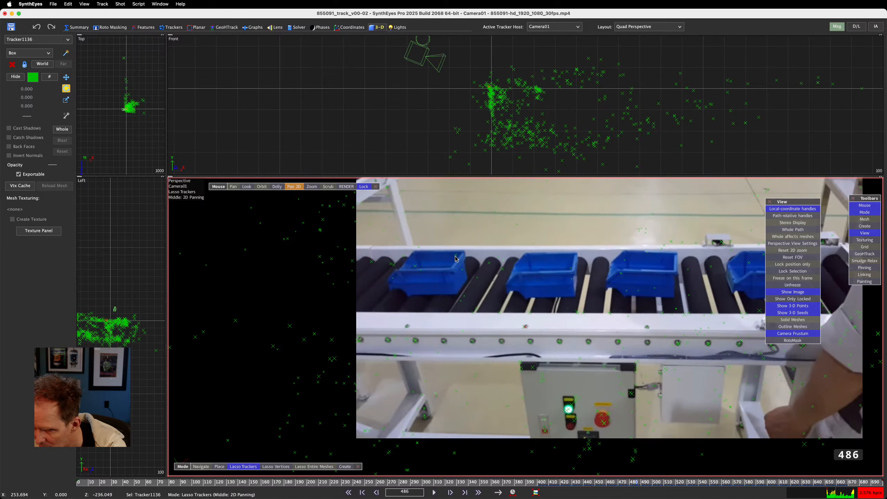
click(418, 247)
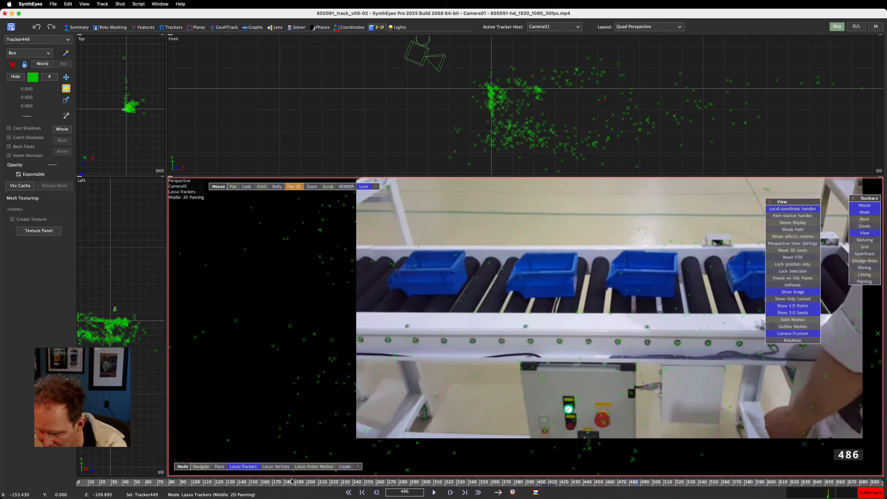
drag(548, 486, 551, 482)
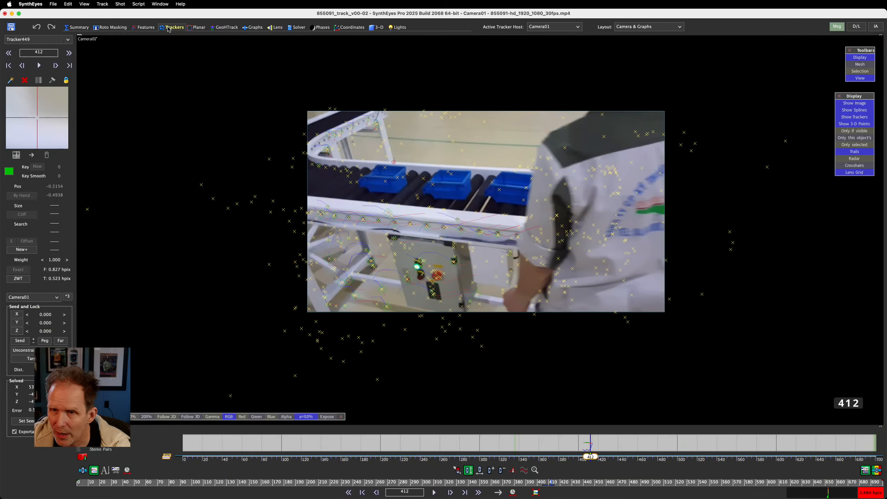
click(167, 27)
scroll(360, 149, up, 5)
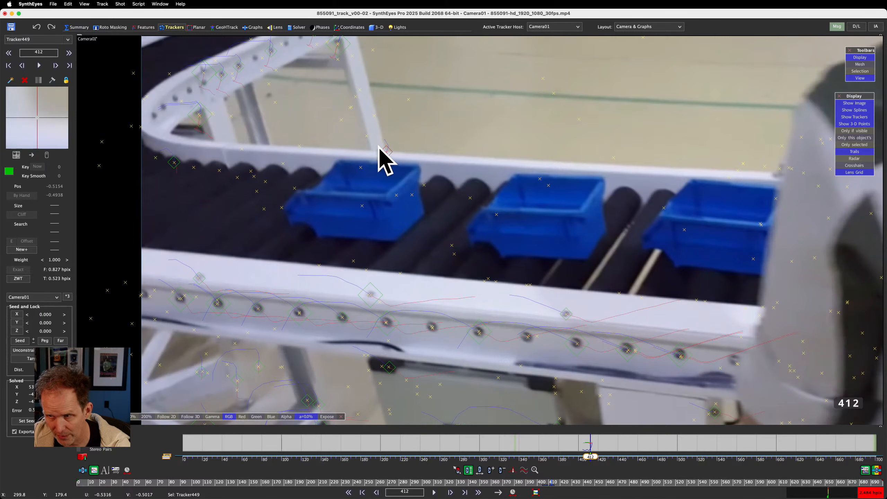
click(376, 106)
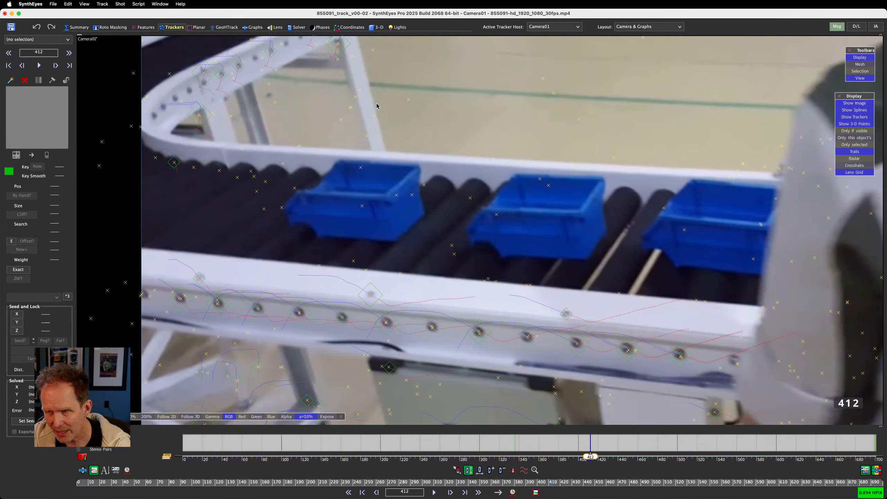
- Re-solve the camera without distortion calculation and accept the new solve
key(shift+g)
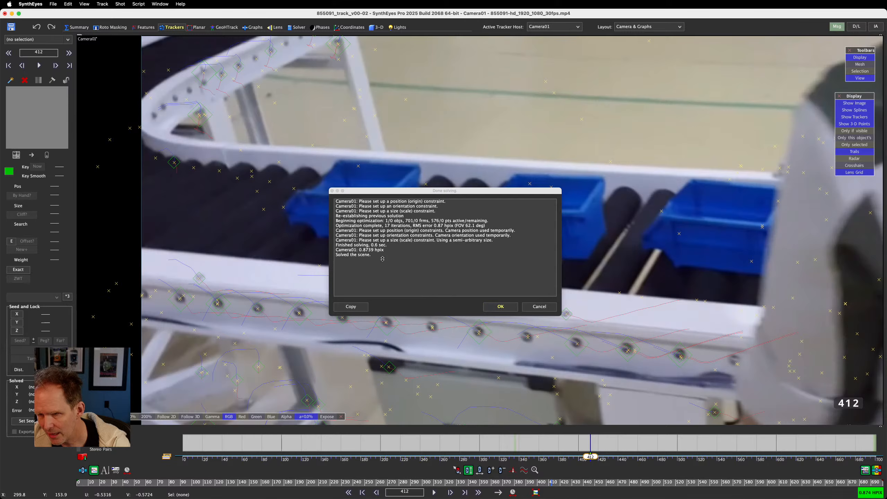
click(500, 307)
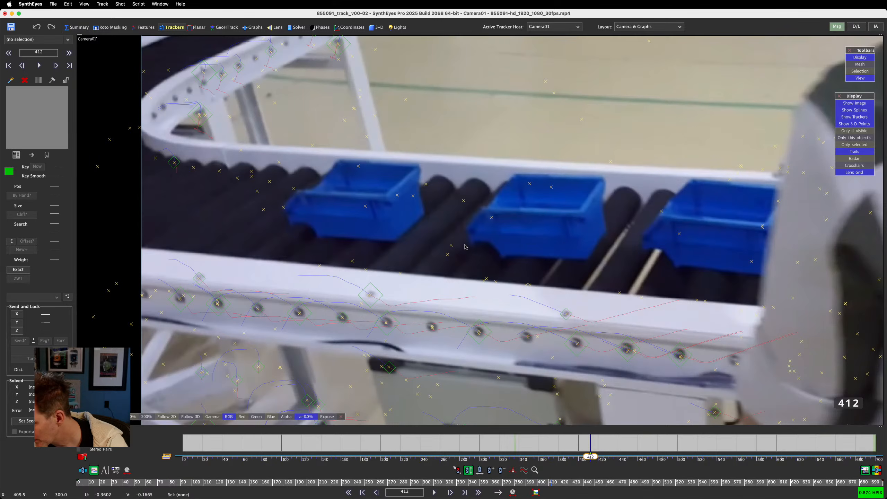
- At frame 554, inspect the error curves of the trackers on the back-rail sensor and at the roller edge near the front rail
scroll(462, 244, down, 5)
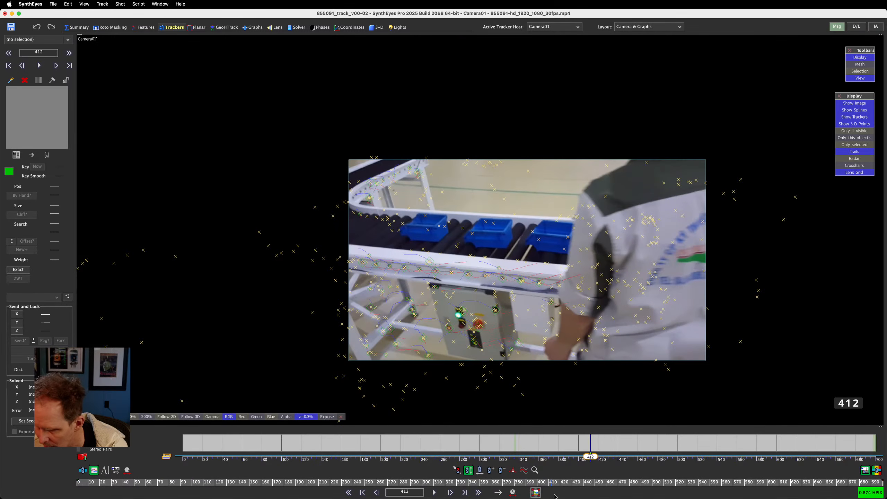
click(554, 481)
drag(554, 481, 716, 496)
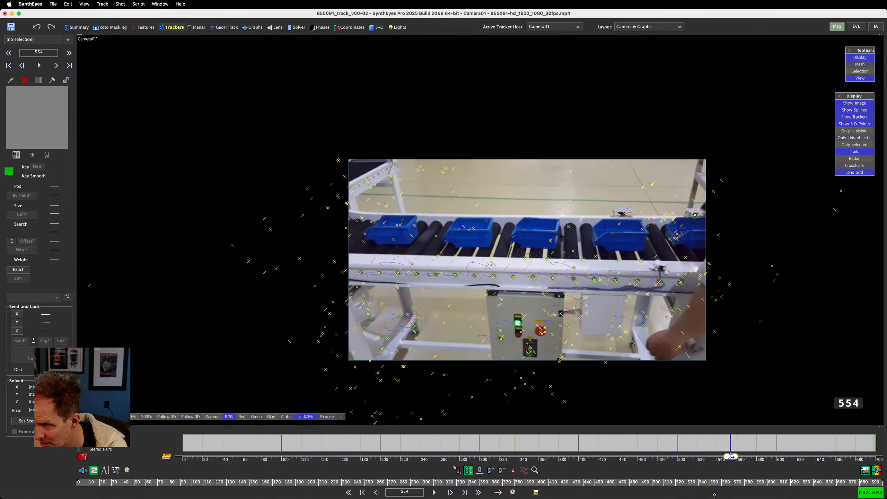
click(632, 214)
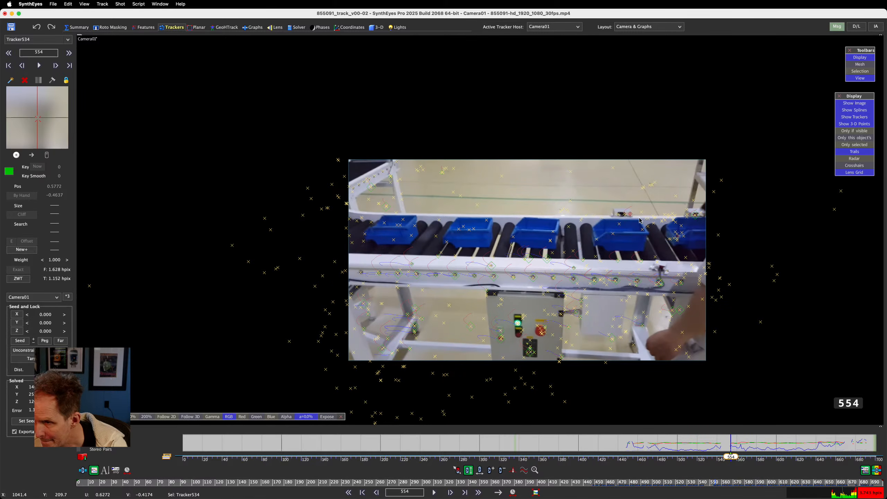
scroll(638, 240, up, 2)
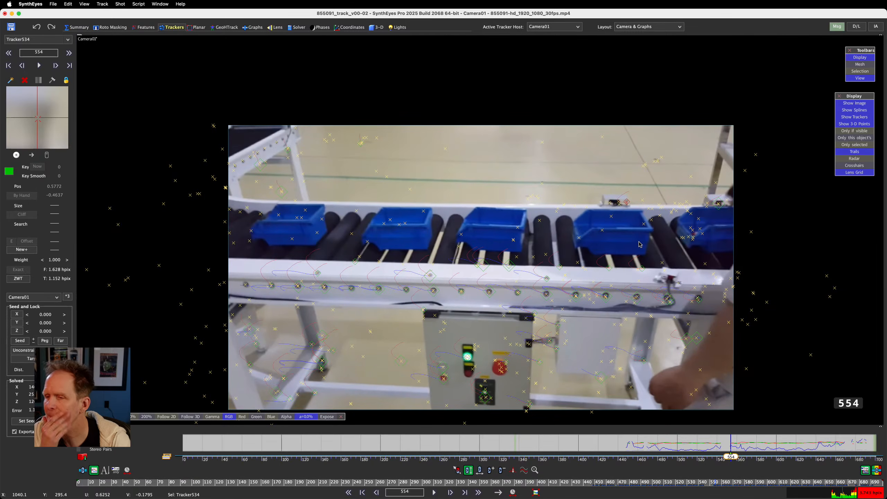
click(510, 265)
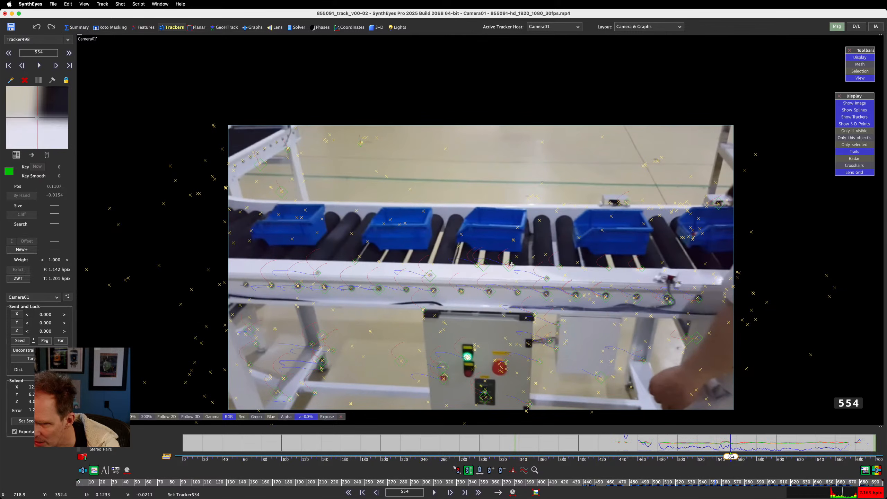
click(506, 259)
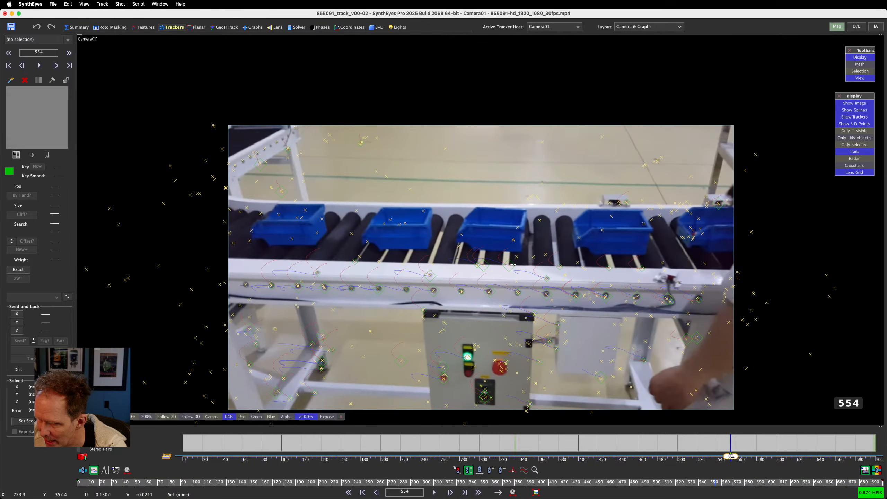
- Pick and delete the stray trackers at the roller ends along the front rail at frame 554
click(513, 264)
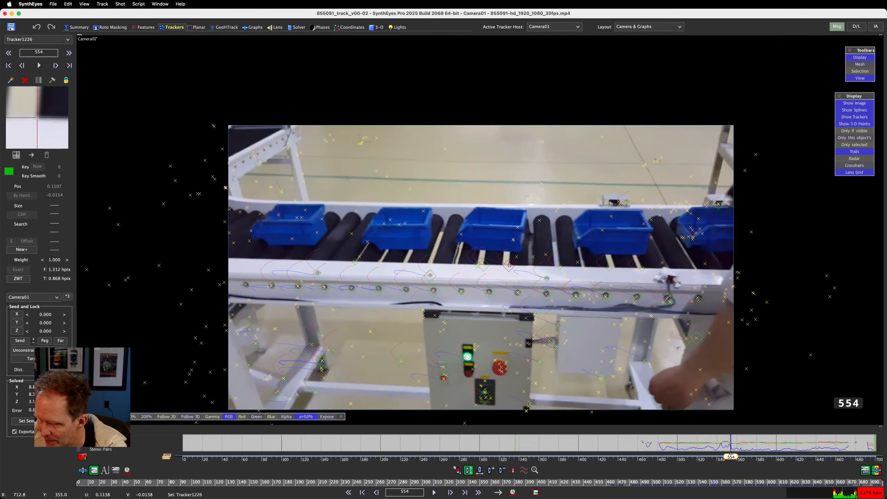
click(476, 264)
scroll(517, 282, down, 3)
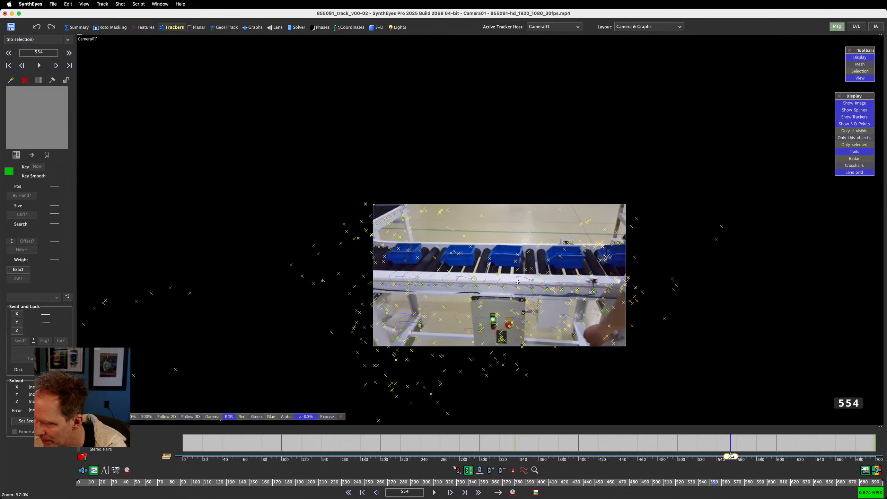
scroll(518, 281, up, 3)
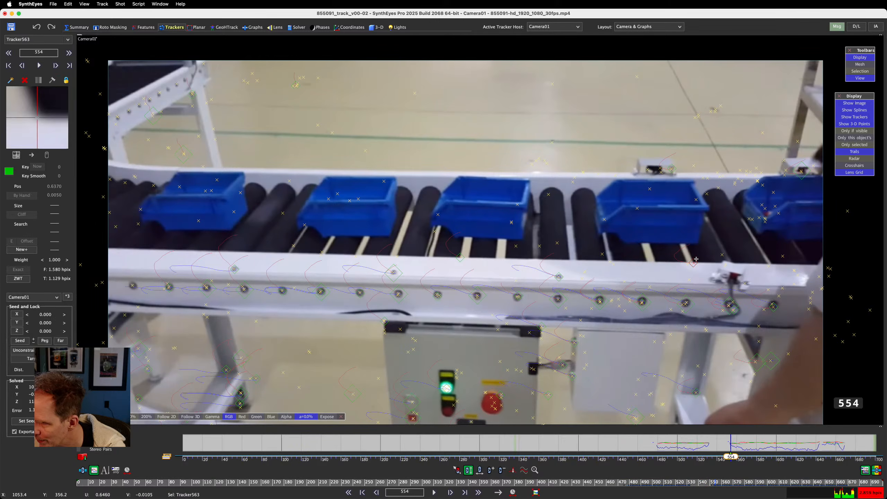
scroll(695, 257, down, 1)
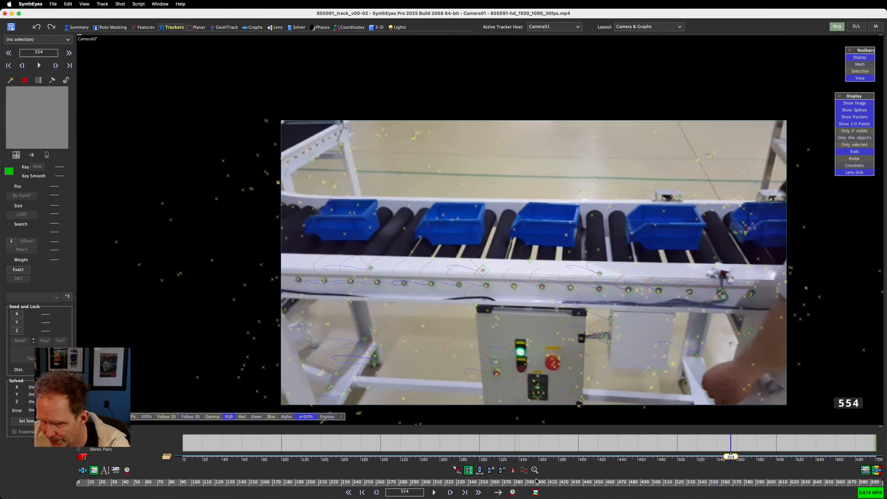
- At frame 672, select and delete the stray trackers where the rollers meet the front rail beneath the second and third blue bins
drag(870, 483, 854, 483)
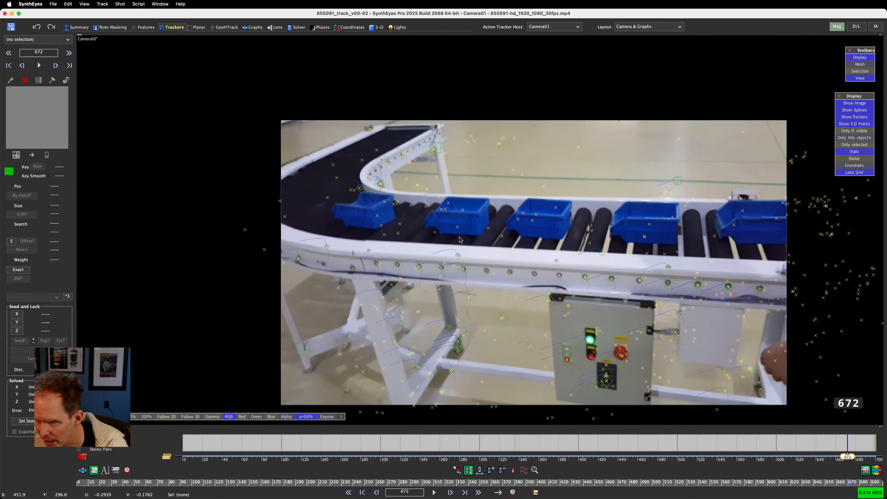
click(495, 250)
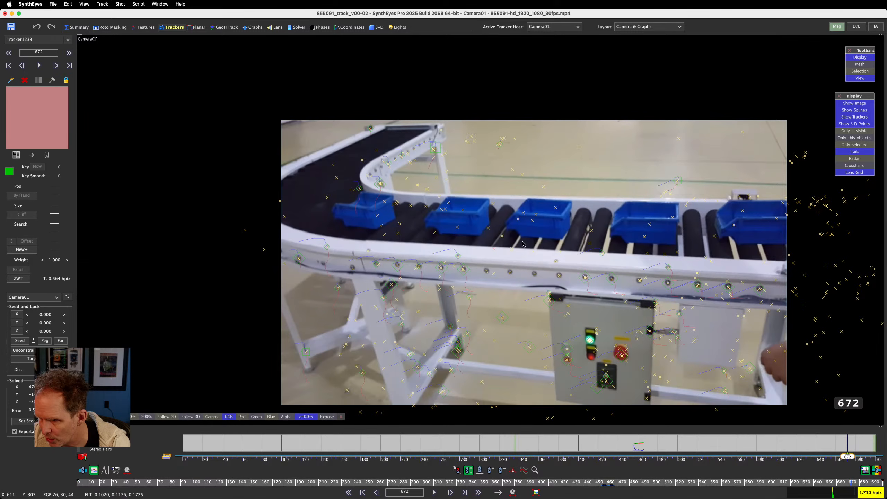
drag(513, 245, 512, 256)
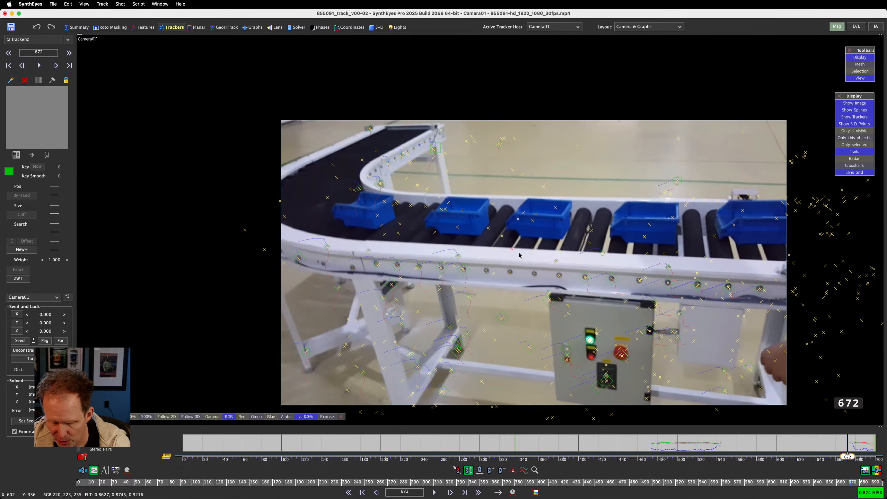
click(505, 246)
click(494, 249)
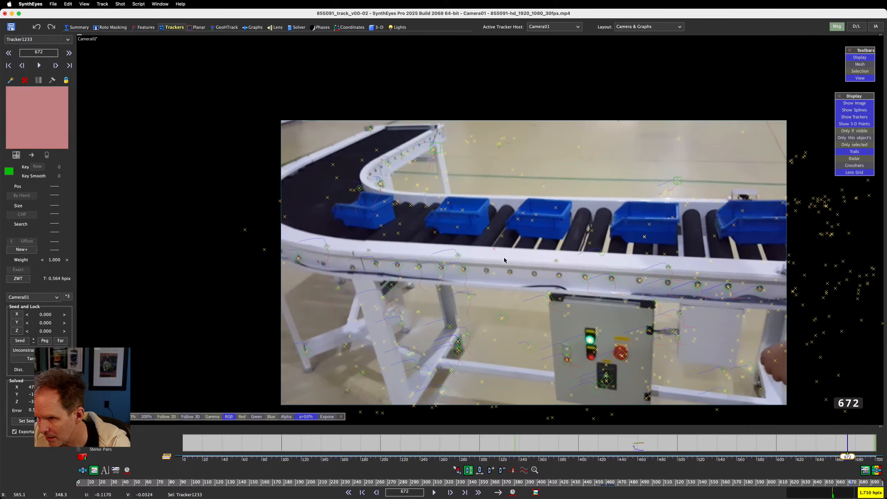
key(Delete)
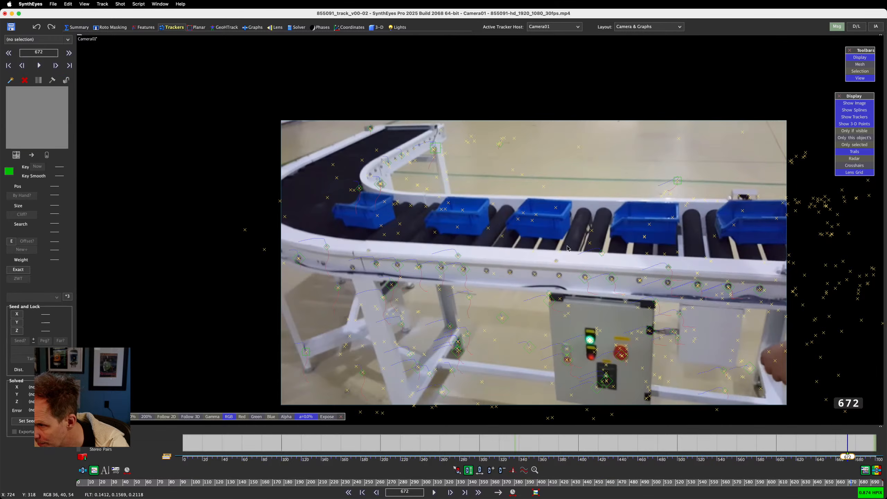
- Lasso the trackers along the roller ends above the front rail, from the third to the fourth blue bin, and delete them
click(532, 250)
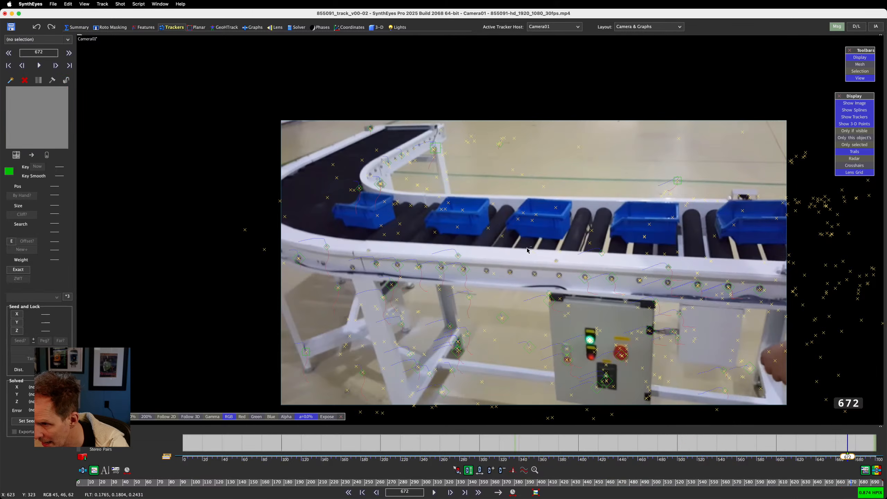
mouse_move(570, 257)
mouse_down()
mouse_move(679, 261)
mouse_move(687, 251)
mouse_up()
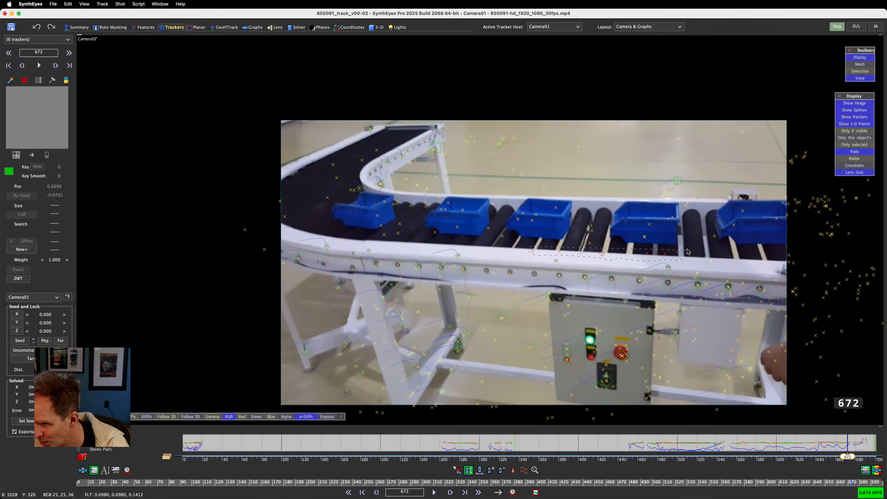
key(Delete)
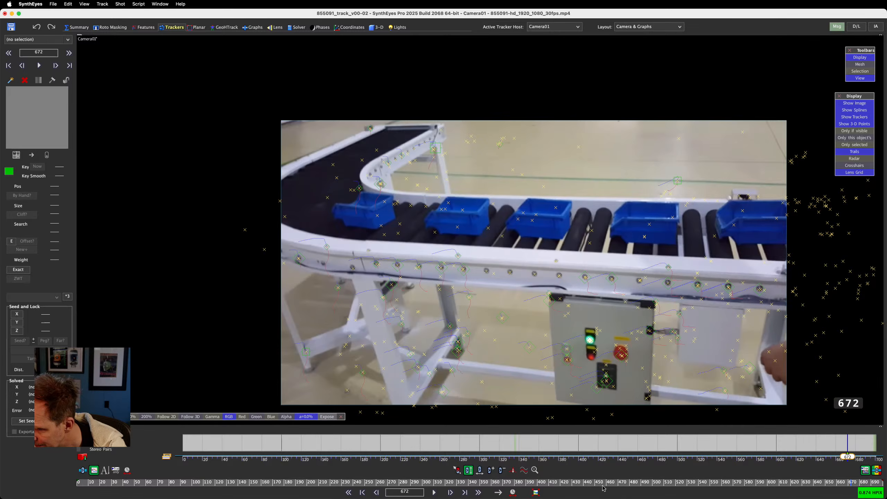
- At frame 544, lasso and delete the trackers along the roller ends above the front rail, and re-solve the camera
drag(603, 488, 706, 486)
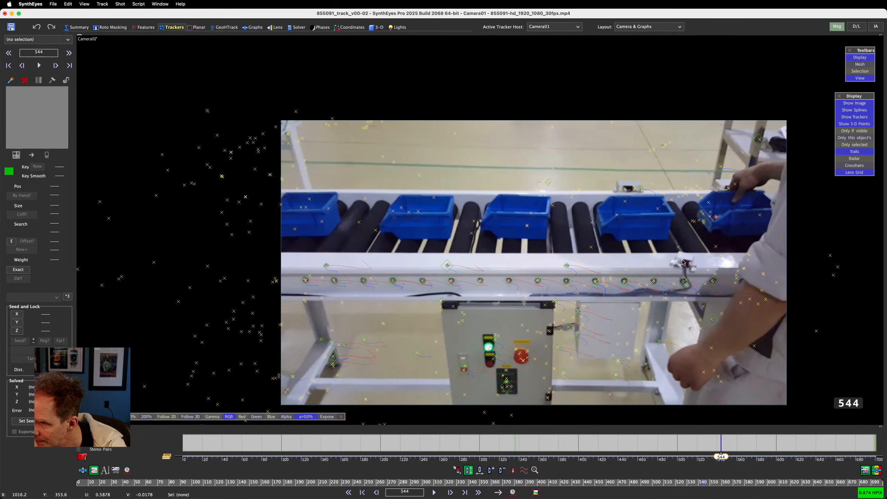
mouse_move(715, 241)
mouse_down()
mouse_move(590, 248)
mouse_move(602, 256)
mouse_move(693, 255)
mouse_up()
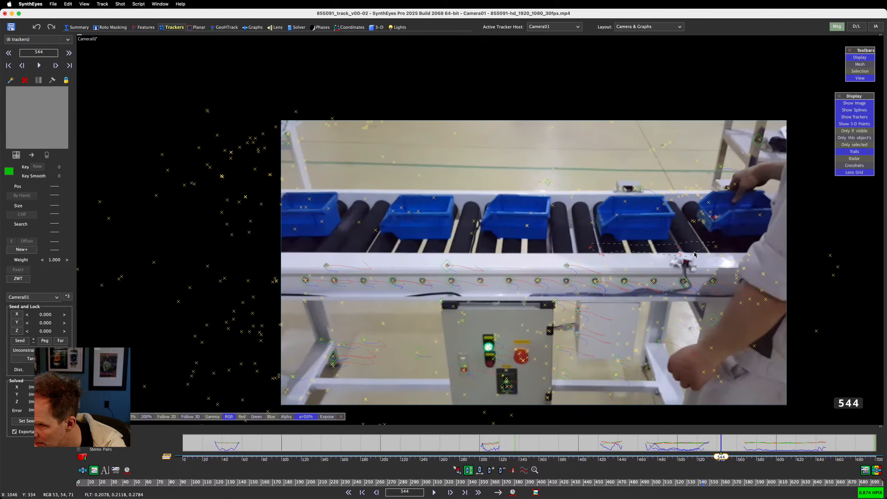
click(694, 254)
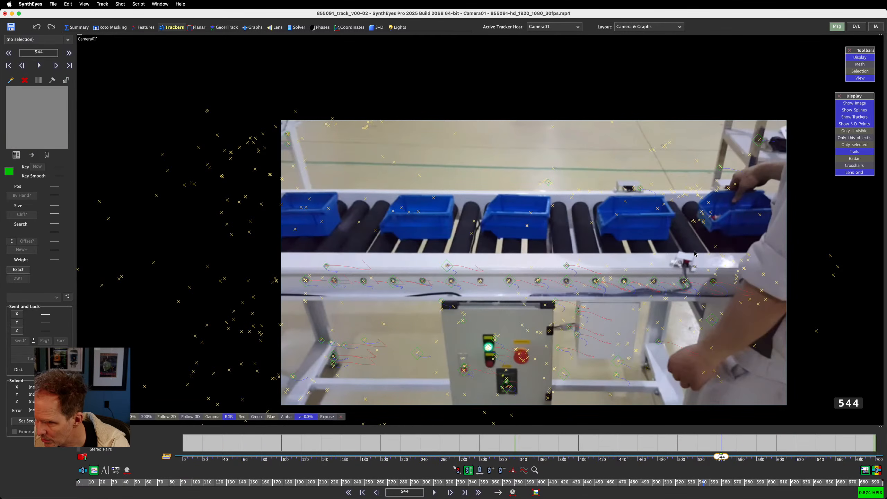
key(F9)
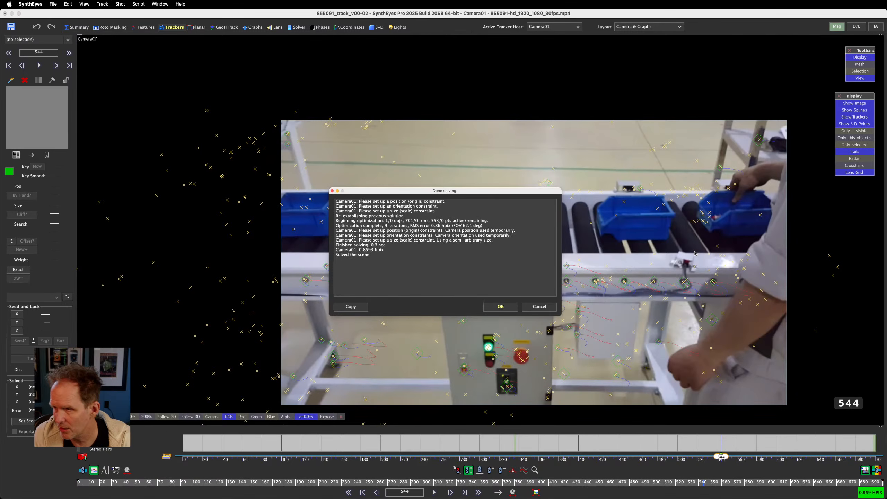
click(503, 306)
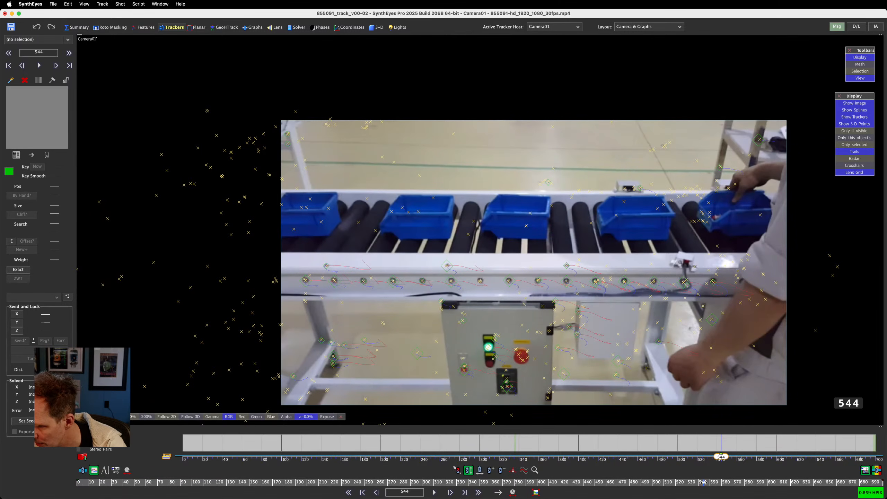
- Find and delete a stray tracker on the conveyor, checking frames 536 and 676, and re-solve the camera
mouse_move(704, 483)
mouse_down()
mouse_move(885, 490)
mouse_move(520, 484)
mouse_move(247, 495)
mouse_move(723, 496)
mouse_move(619, 496)
mouse_move(694, 495)
mouse_up()
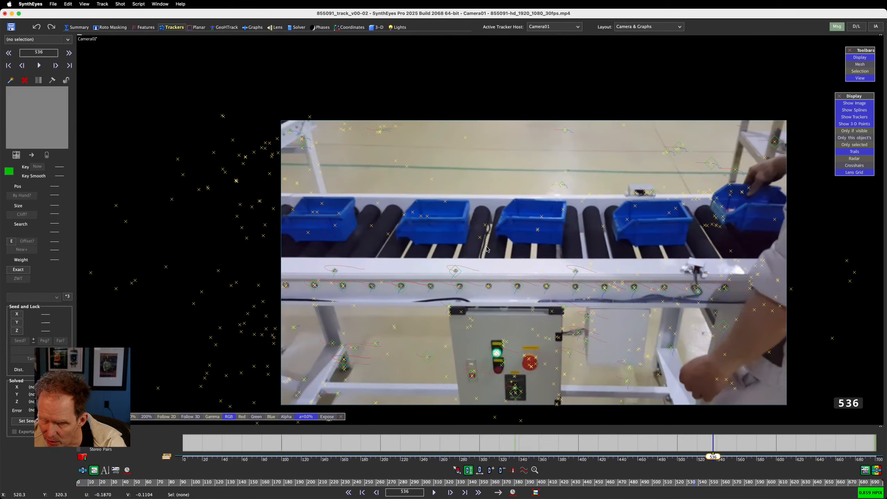
click(482, 231)
click(479, 237)
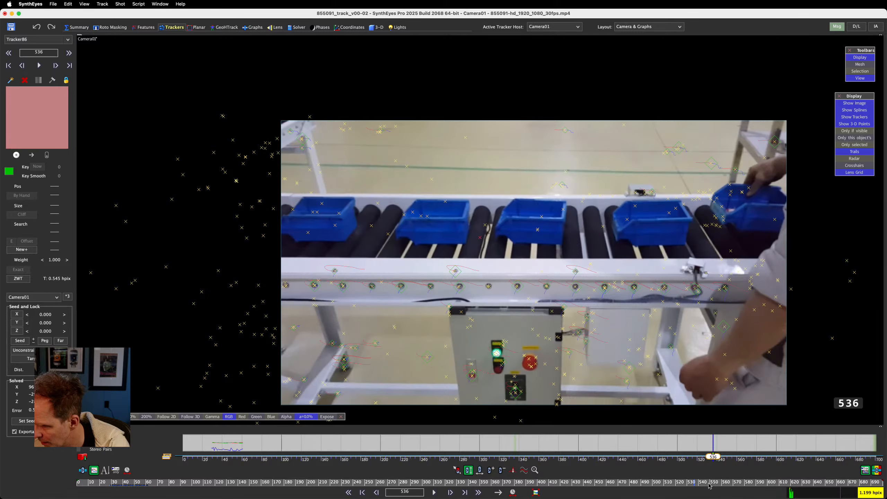
drag(696, 484, 856, 488)
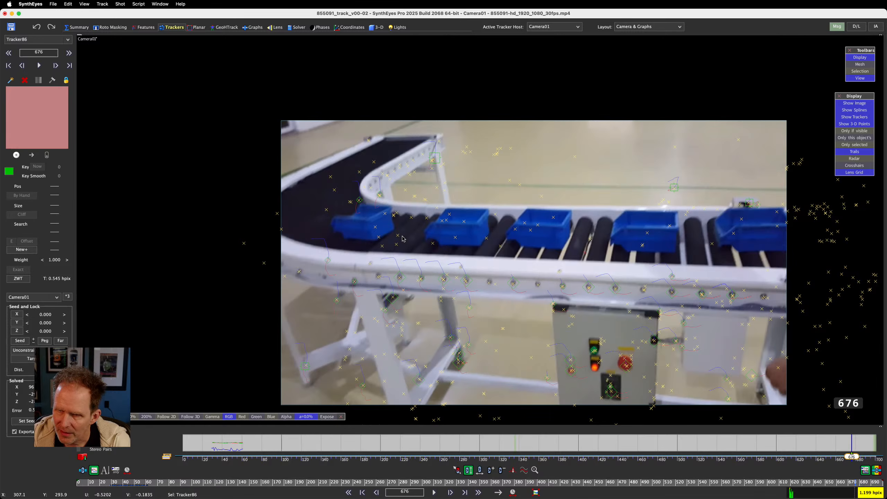
click(359, 200)
key(Delete)
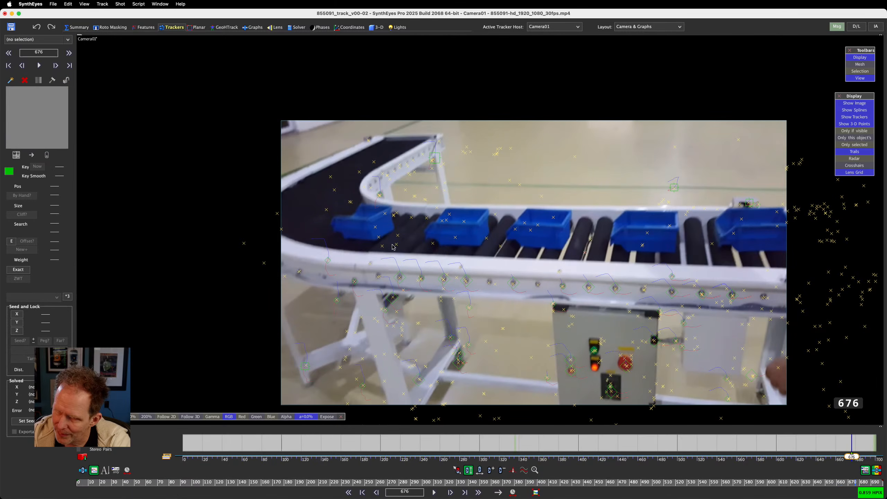
key(shift+g)
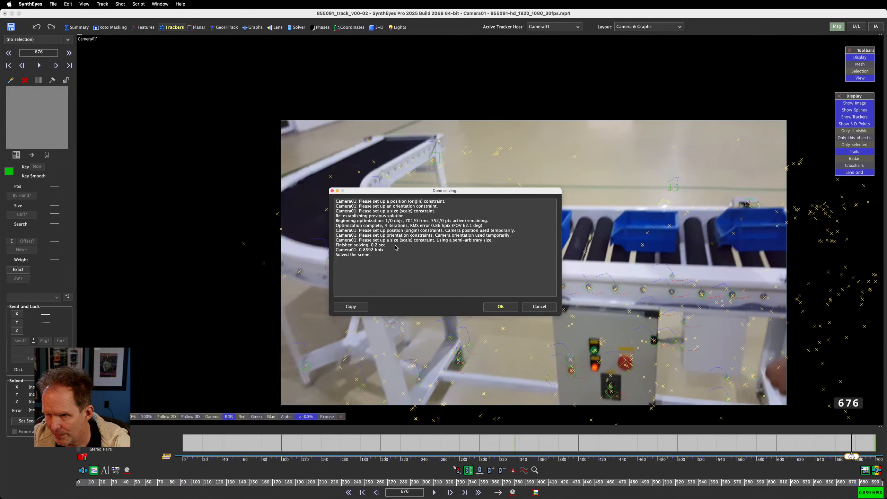
click(500, 306)
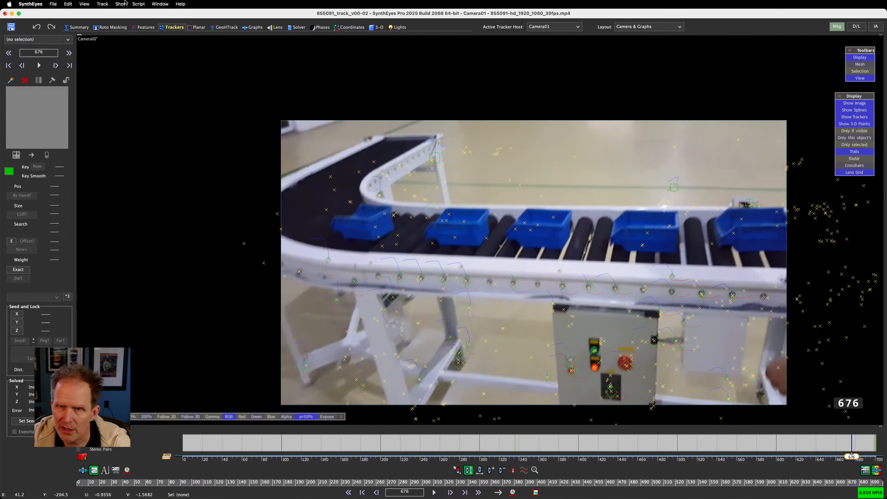
- Coalesce nearby trackers with distance 3.000 hpix, sharpness 0.300 and consistency 0.900, and re-solve the camera
click(102, 4)
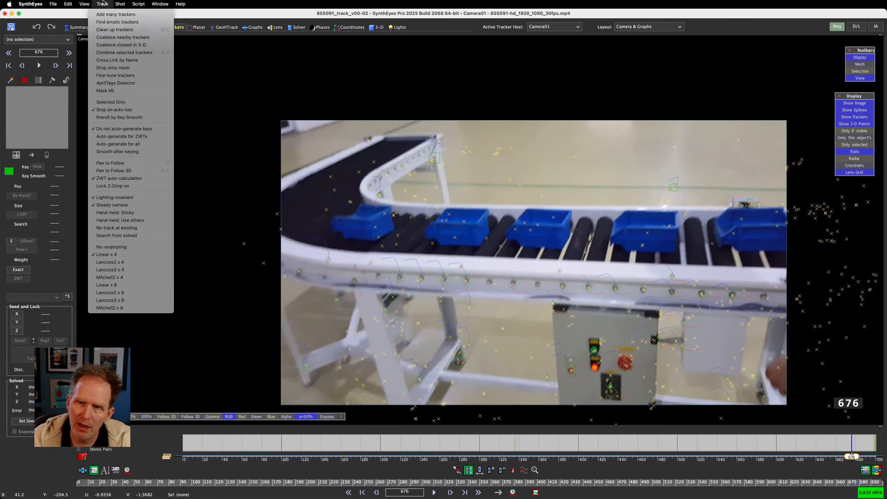
click(109, 38)
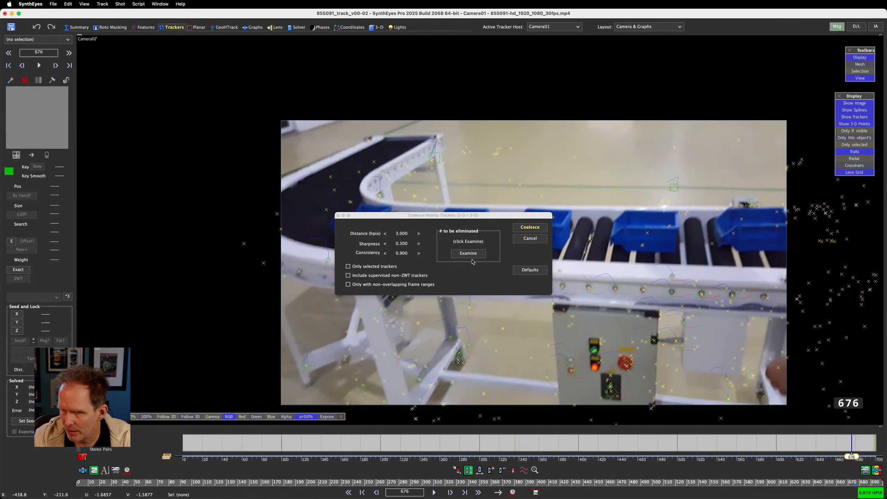
click(470, 253)
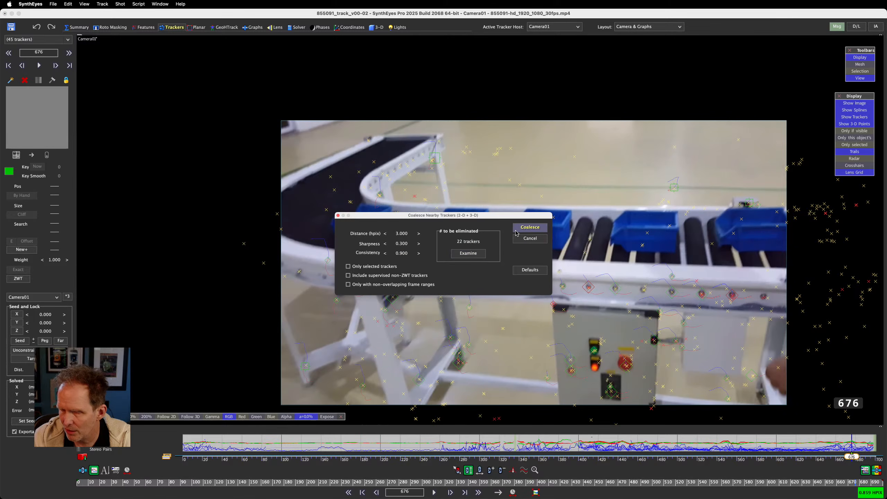
click(527, 228)
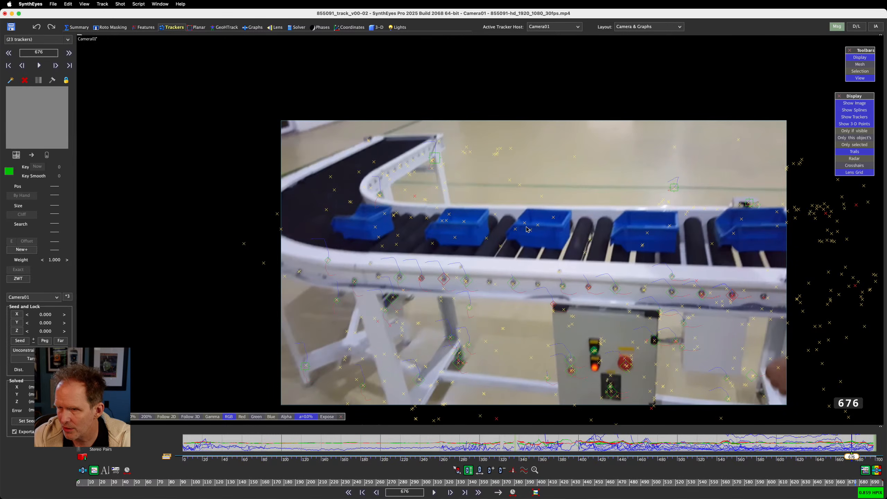
key(F9)
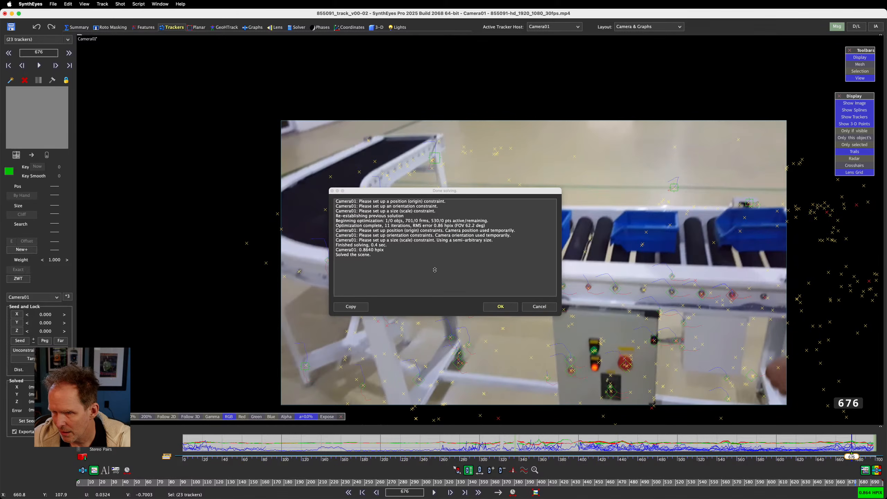
click(493, 307)
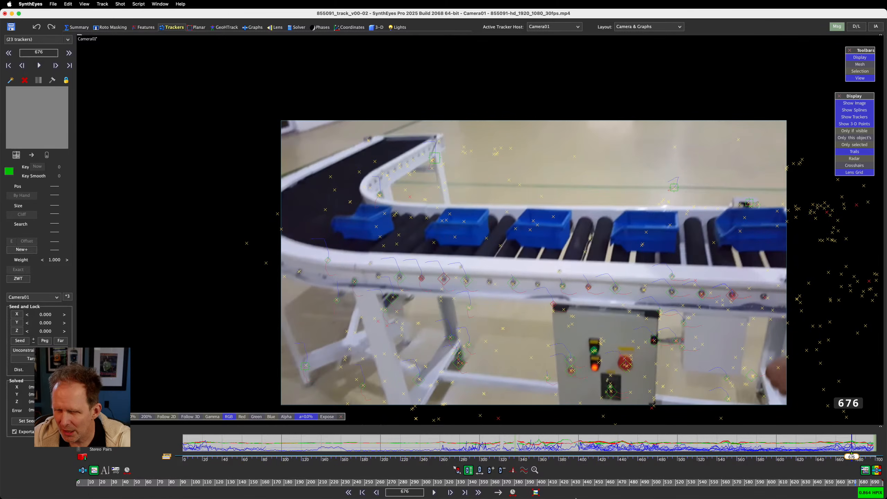
- At frame 676, delete two stray trackers on the dark belt at the conveyor's curve, behind the first blue bin
click(349, 202)
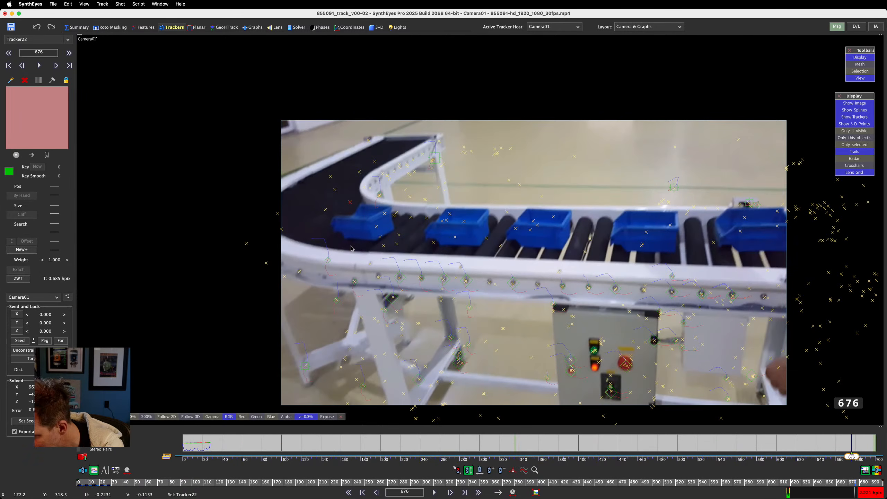
scroll(345, 221, up, 5)
click(356, 171)
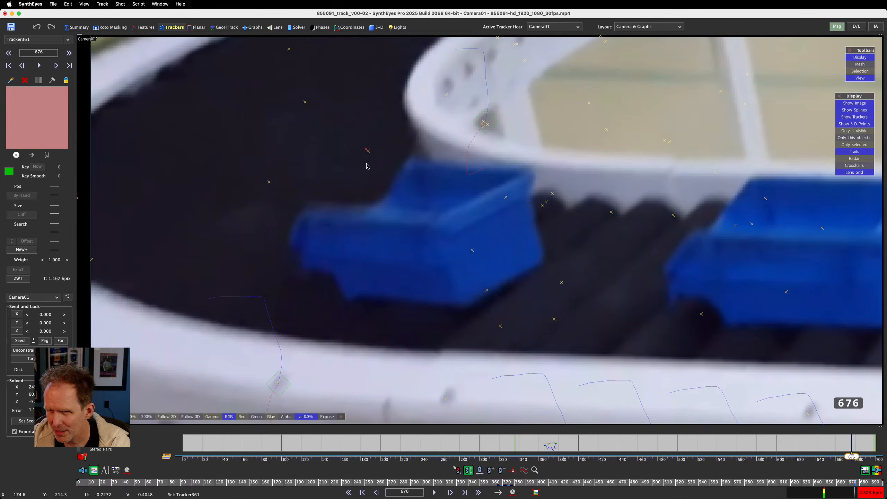
key(Delete)
click(368, 151)
key(Delete)
scroll(370, 162, down, 10)
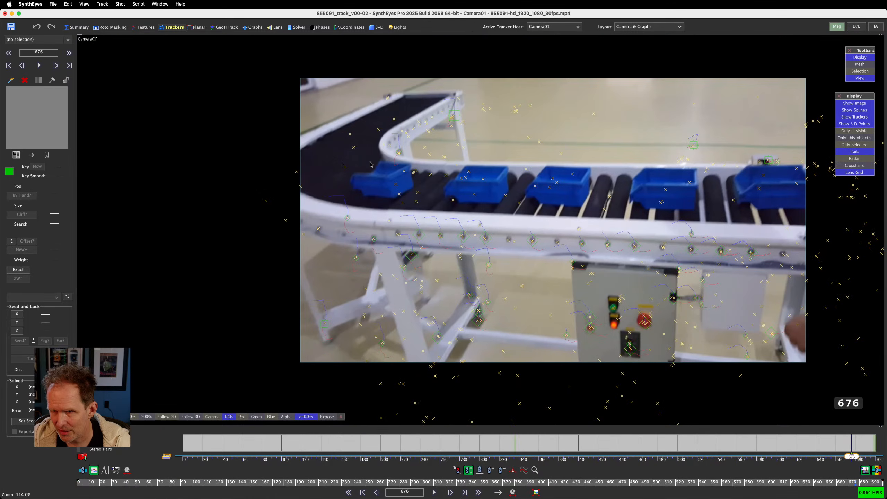
scroll(509, 269, down, 3)
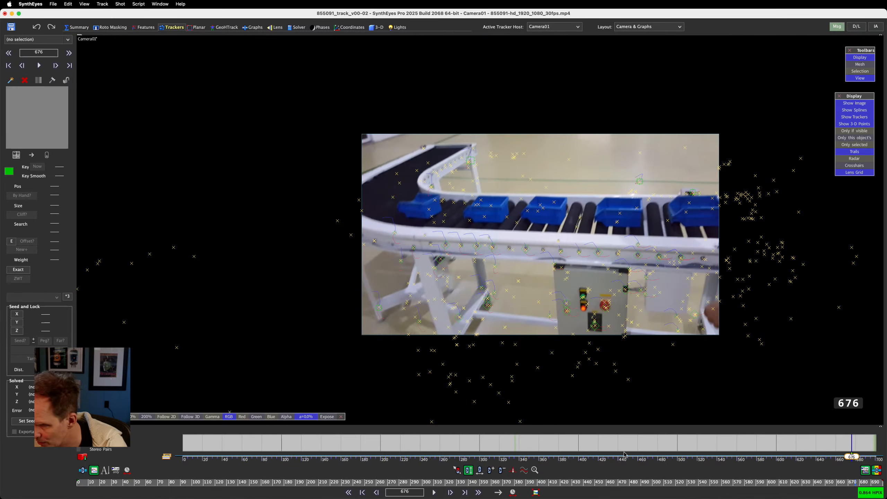
- Move to frame 300, re-solve the camera and accept the new solve
drag(665, 484, 422, 486)
key(shift+g)
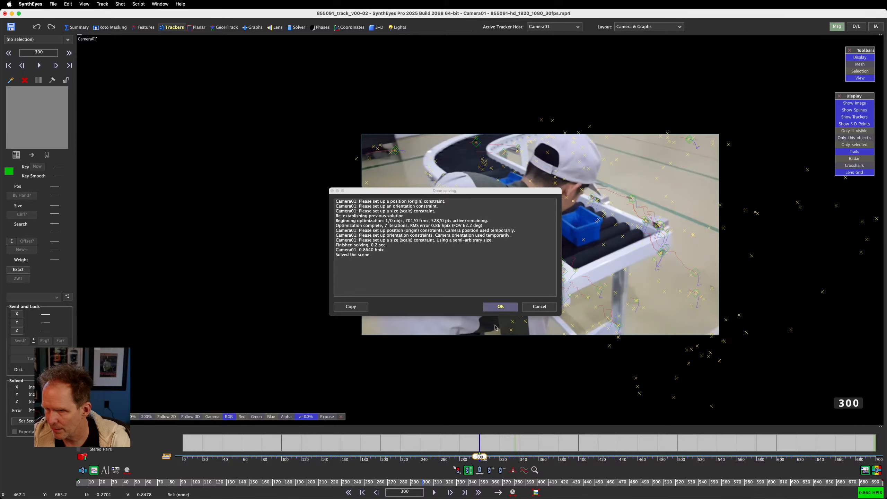
click(499, 307)
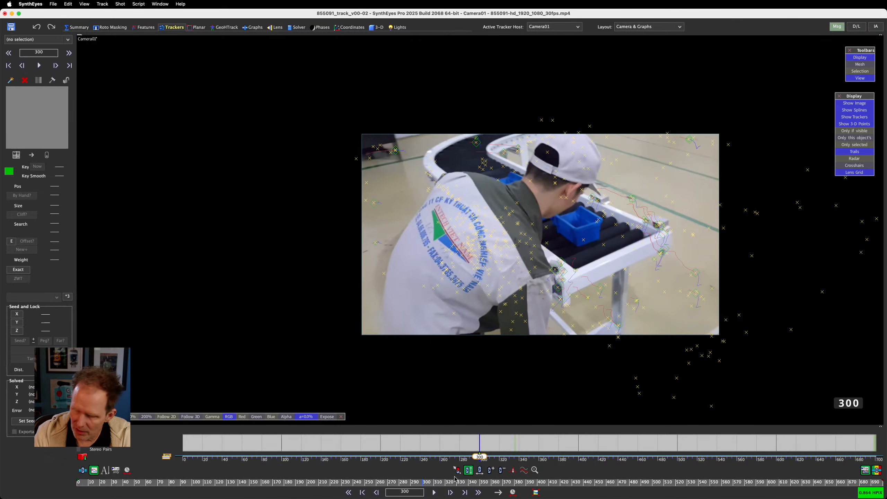
- Move to frame 171, switch to the 3-D room and show the Mesh toolbar beside the perspective image
drag(422, 480, 274, 491)
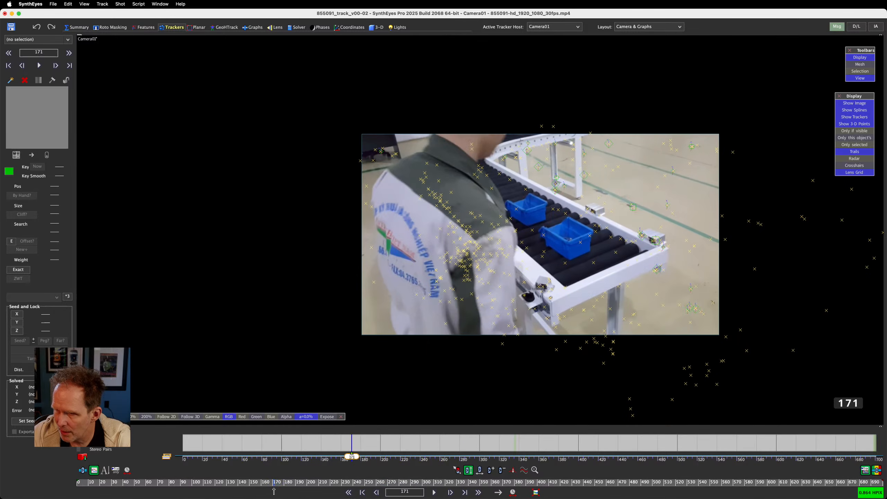
click(377, 27)
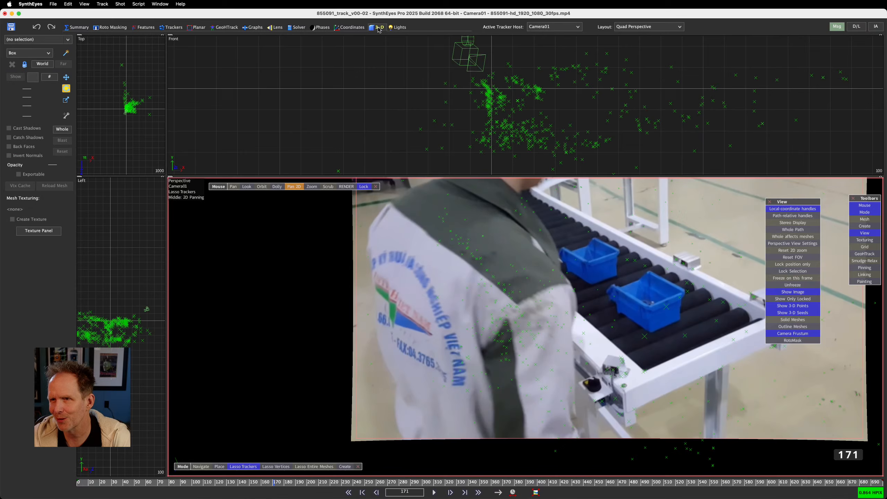
scroll(134, 325, up, 5)
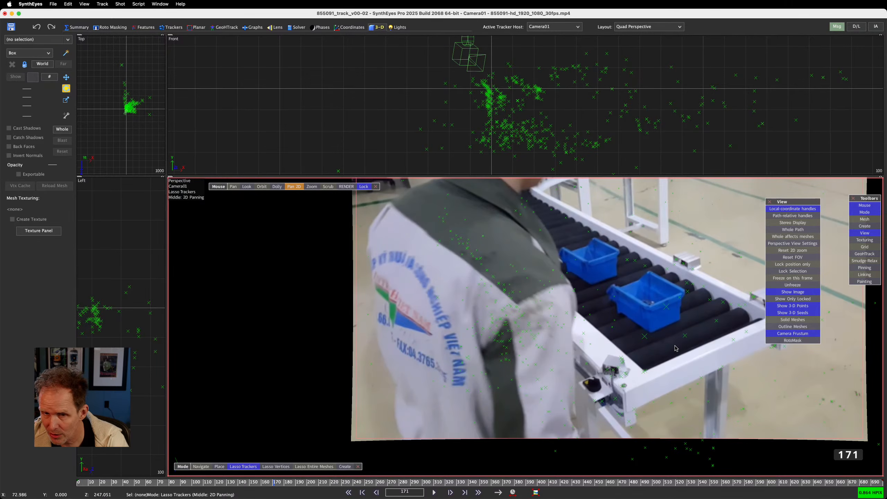
click(863, 218)
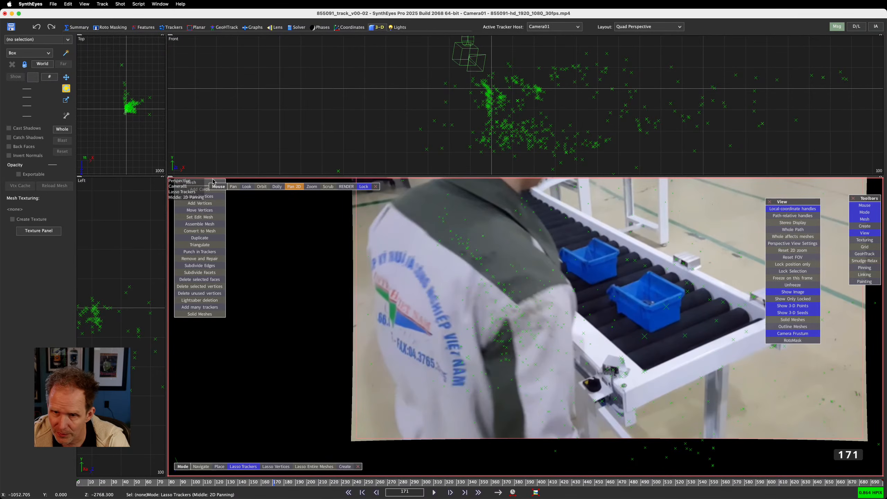
drag(200, 182, 201, 216)
- Try to add a card fitted to the trackers around the conveyor's rollers and blue bins, and undo it
click(201, 223)
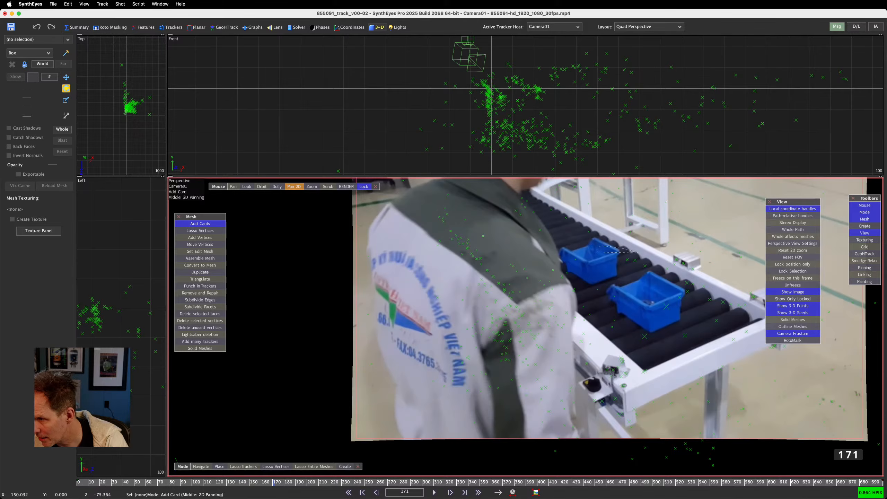
drag(638, 251, 593, 260)
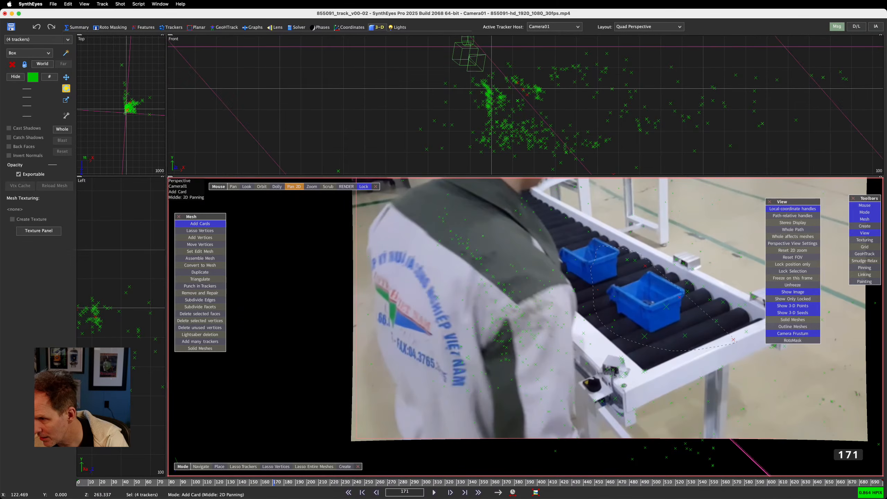
mouse_move(737, 342)
mouse_down()
mouse_move(748, 307)
mouse_move(638, 254)
mouse_up()
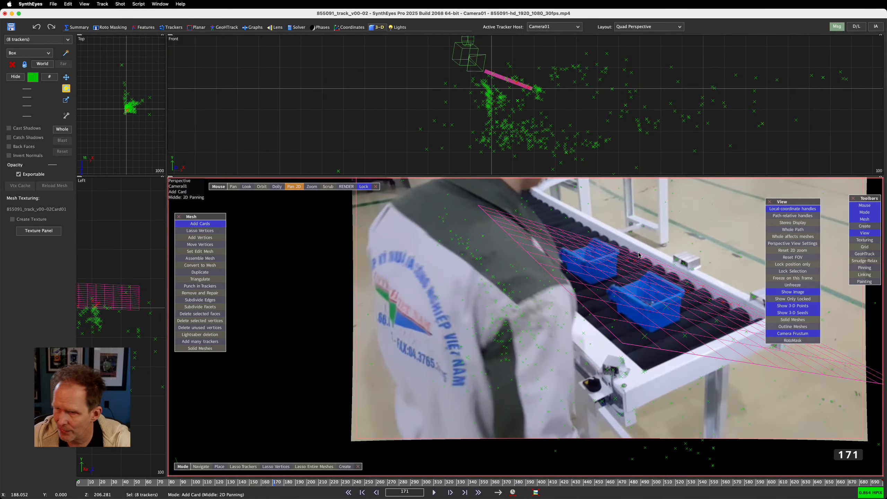
key(super+z)
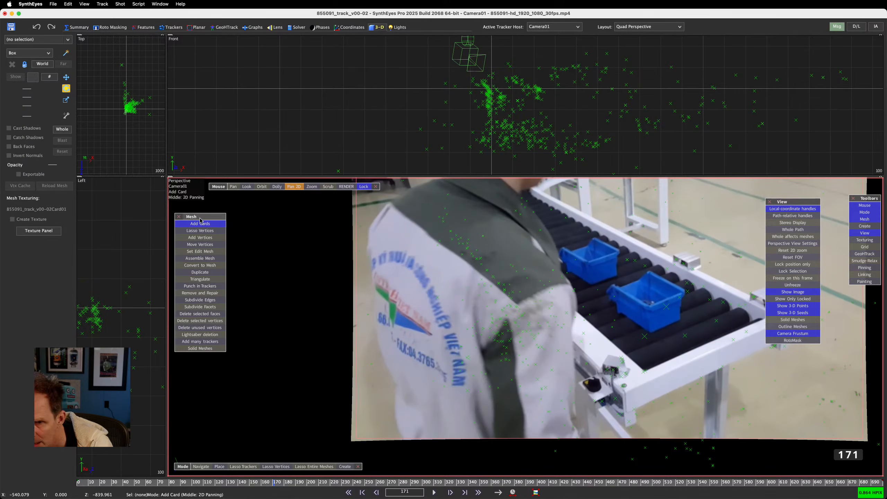
- Try selecting individual trackers at the conveyor's corners and on its rollers for the card, and clear the selection
click(620, 358)
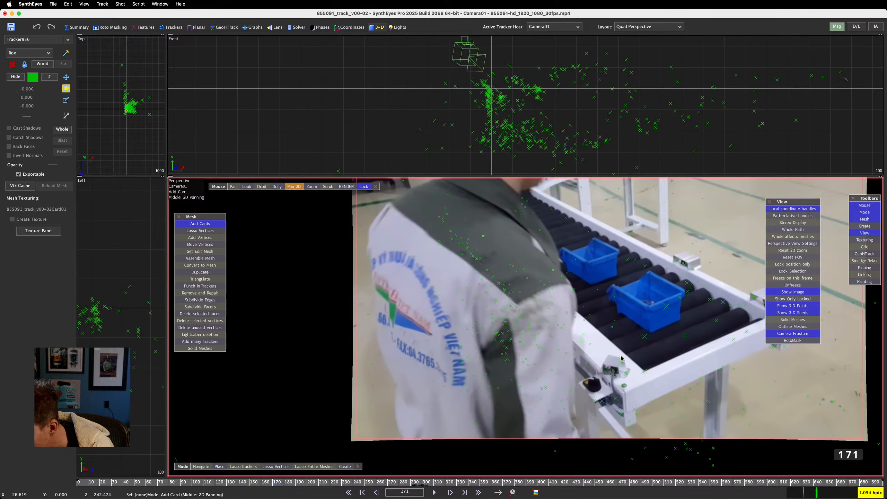
shift+click(753, 297)
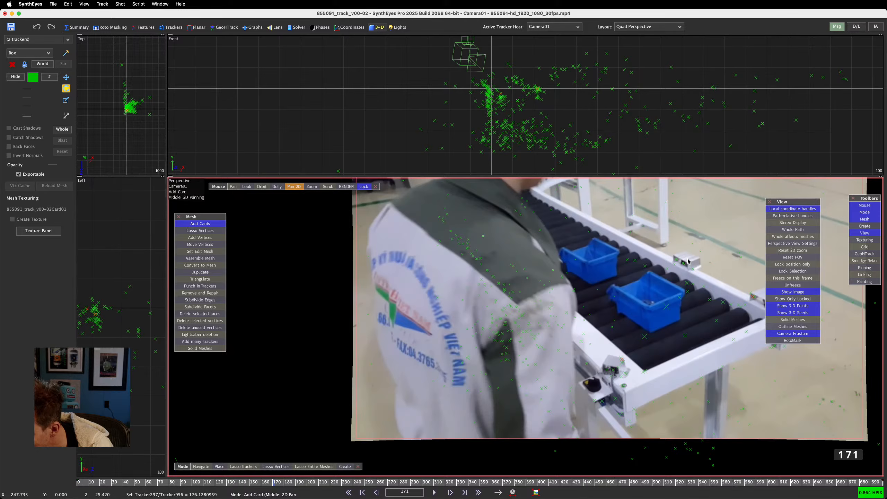
shift+click(676, 261)
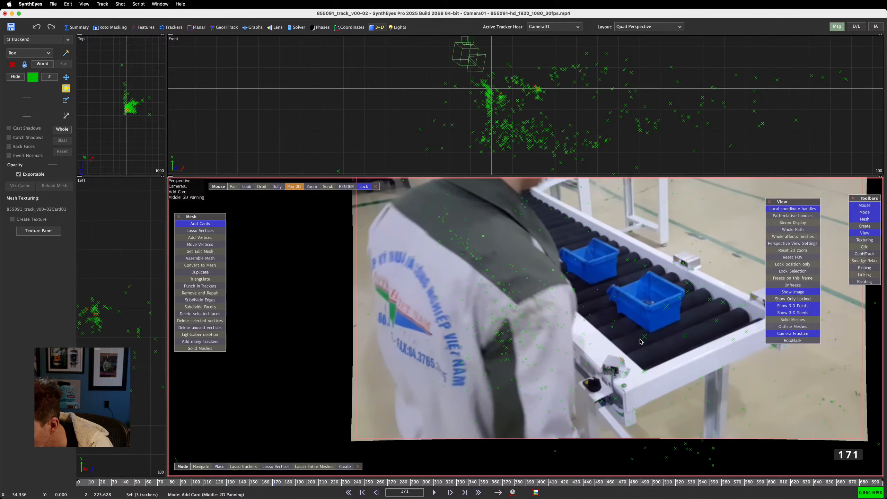
scroll(638, 270, down, 3)
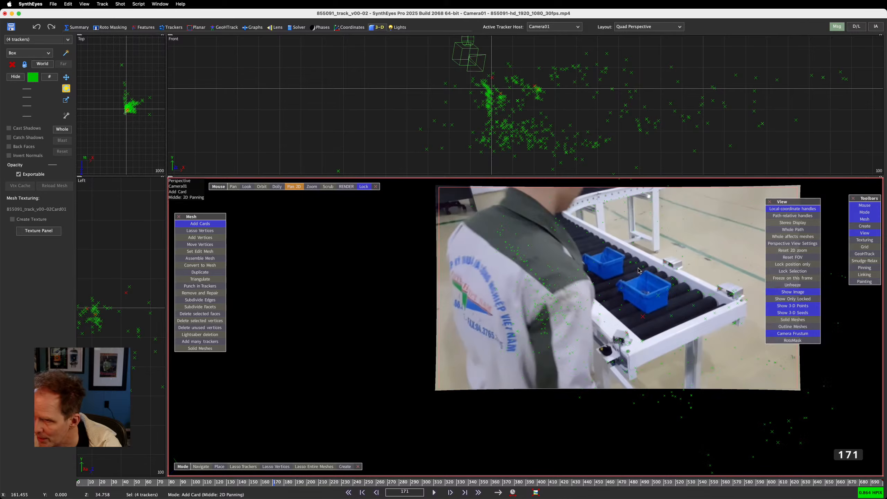
click(651, 248)
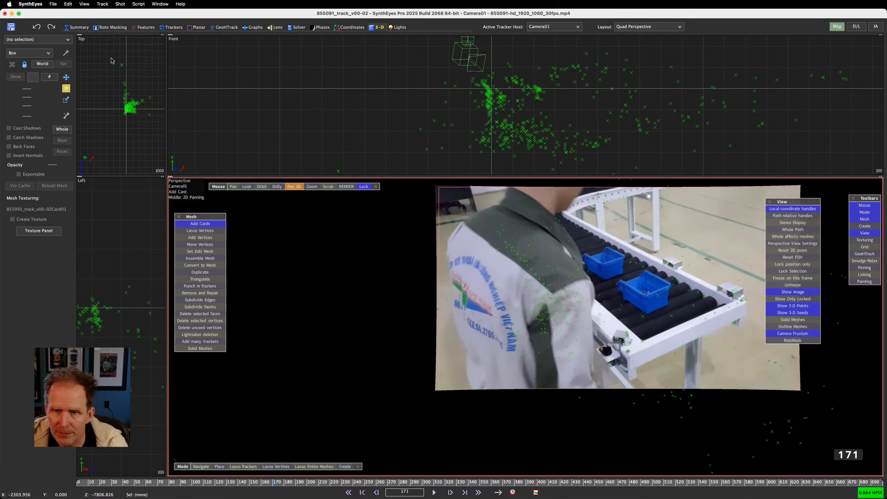
- Create a long rectangular plane along the conveyor's trackers in the Top view
click(25, 53)
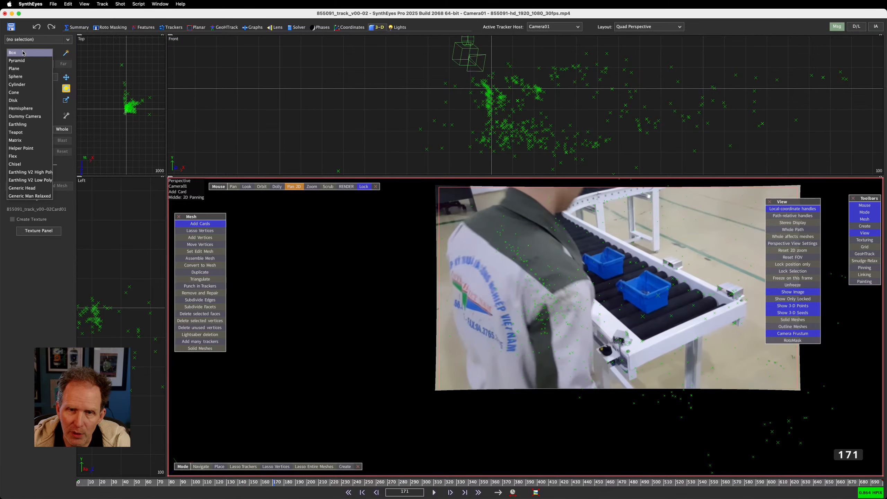
click(23, 68)
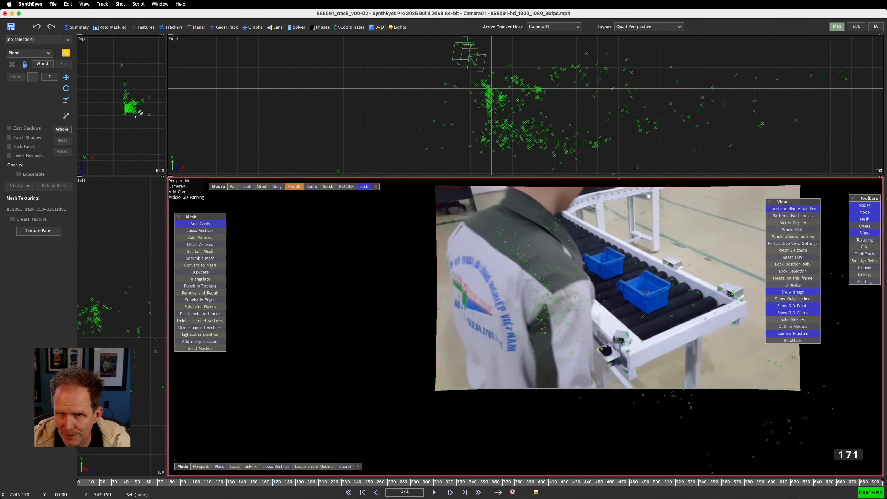
scroll(124, 111, up, 2)
scroll(124, 111, up, 5)
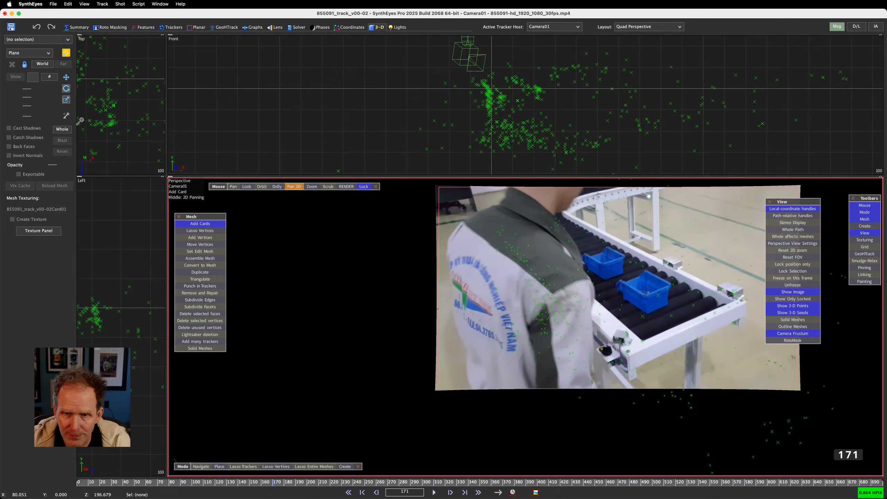
middle_drag(116, 91, 146, 89)
drag(108, 105, 145, 2)
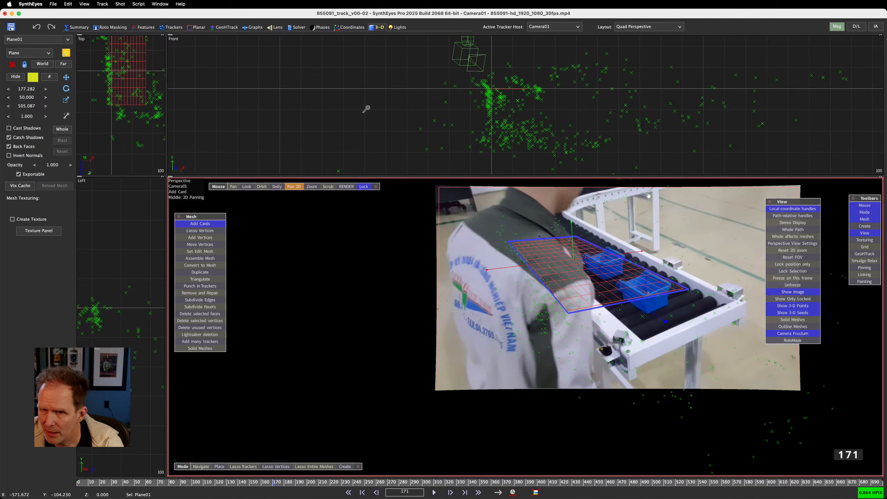
- Turn on Whole for the camera and rotate the solved scene in the Top and Front views to about -32.3, -18.4, 1.2
scroll(126, 108, down, 4)
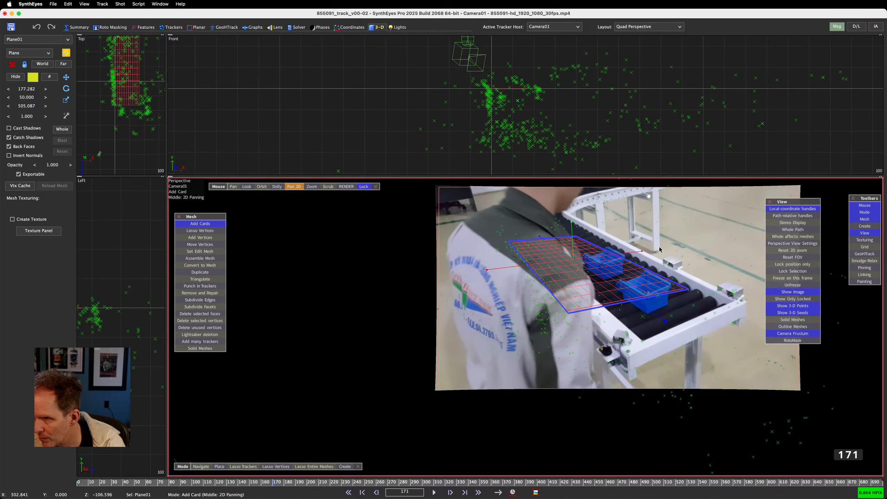
scroll(659, 211, down, 3)
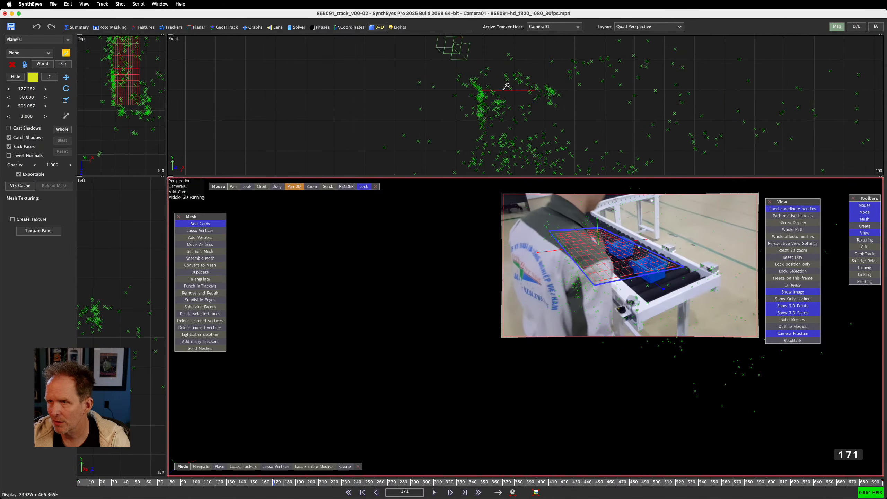
scroll(507, 85, down, 3)
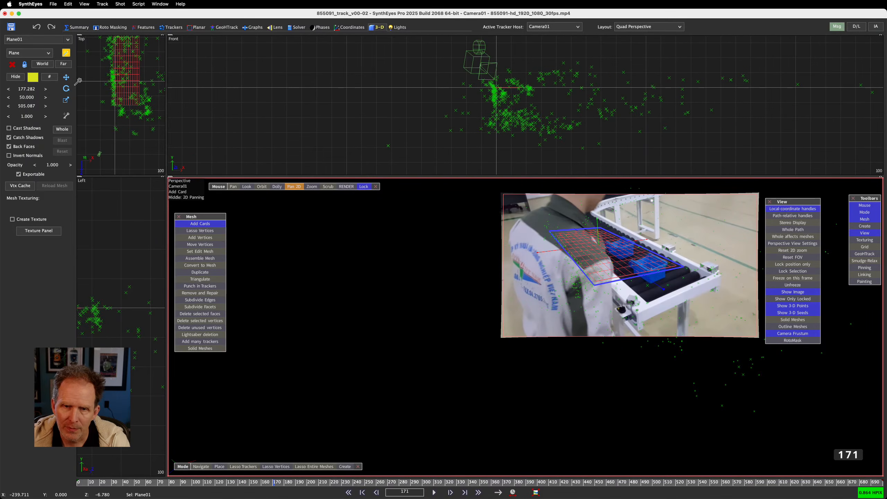
click(62, 129)
right_click(322, 114)
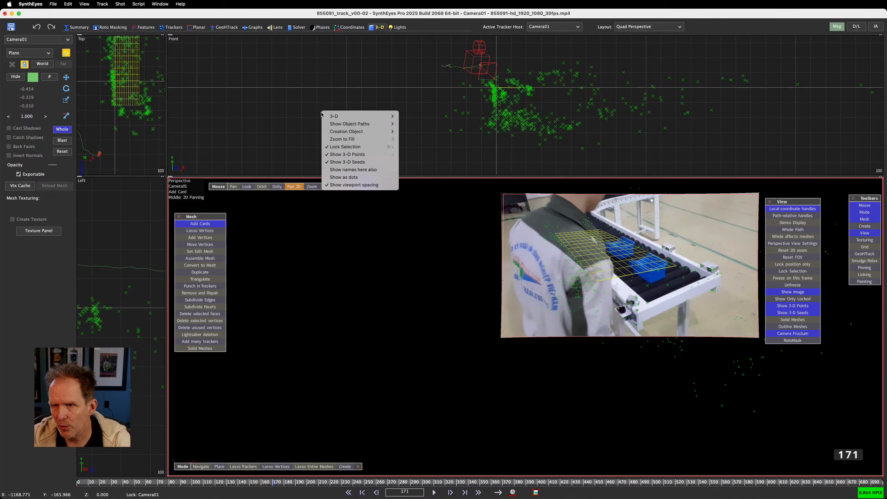
mouse_move(330, 116)
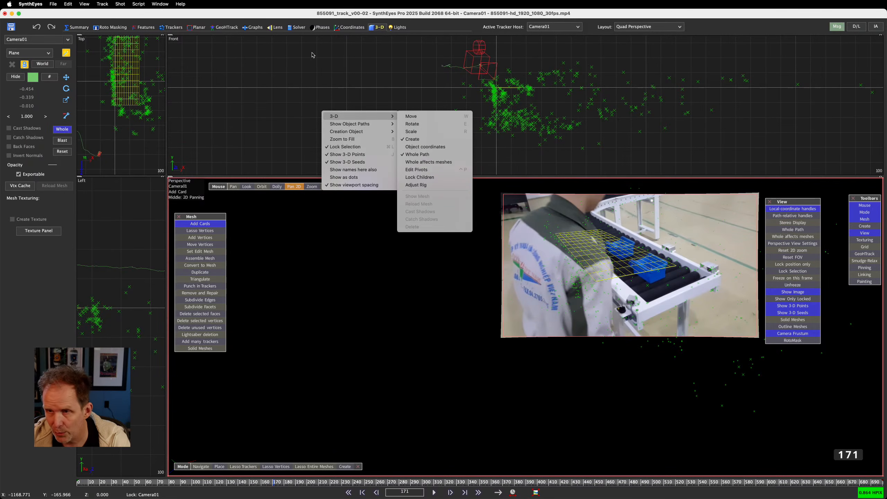
click(274, 67)
click(67, 89)
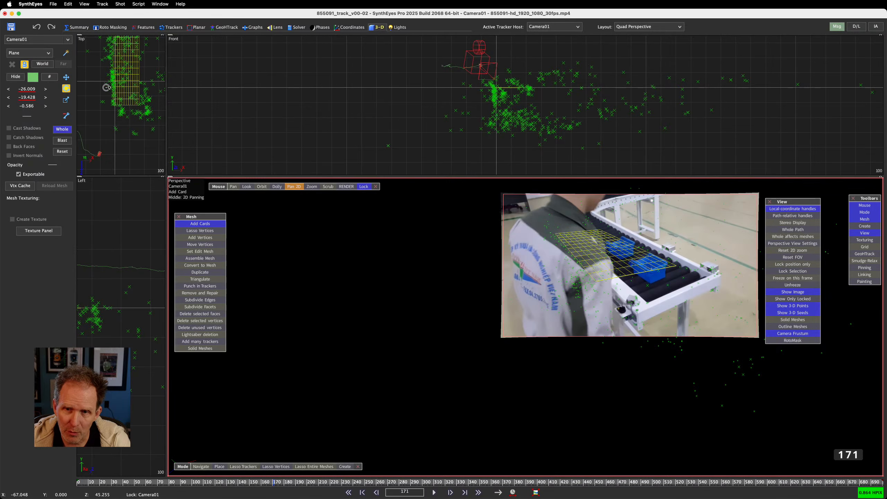
drag(103, 79, 104, 85)
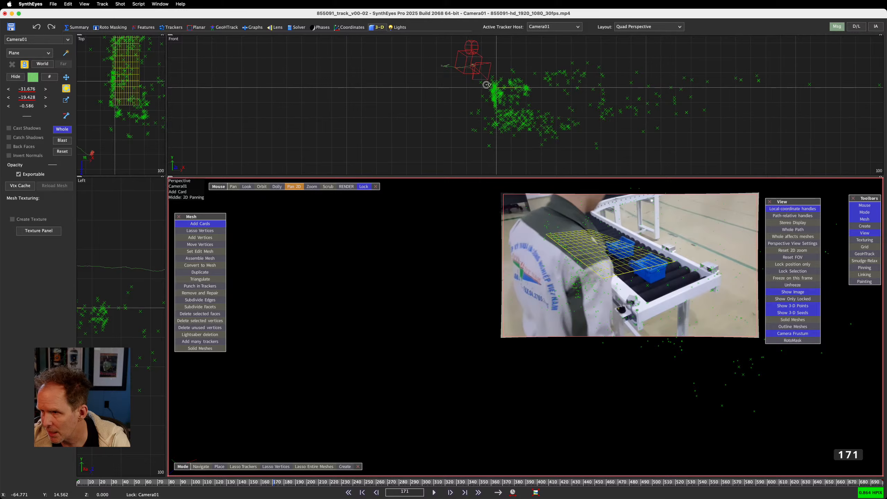
drag(487, 85, 486, 85)
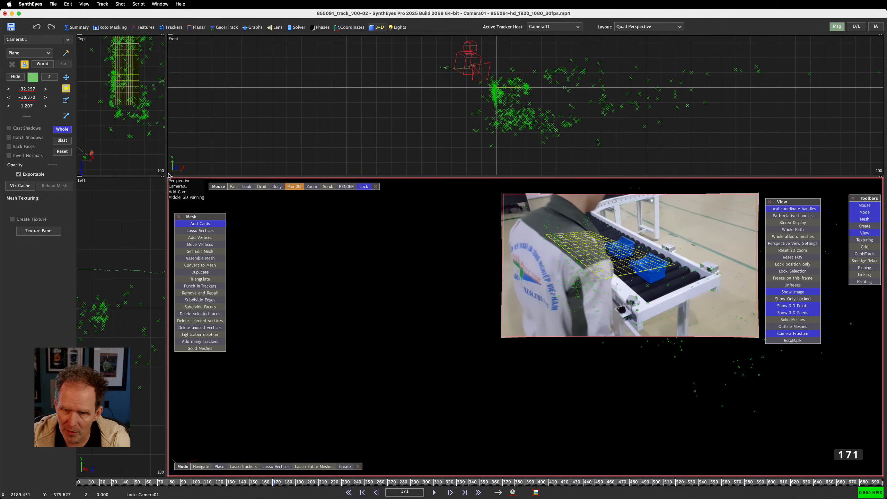
- Enlarge the Top and Left viewports and rotate the whole solve slightly in the Left view, to about -33.0, -21.7, 3.5
drag(166, 175, 364, 175)
scroll(265, 291, down, 8)
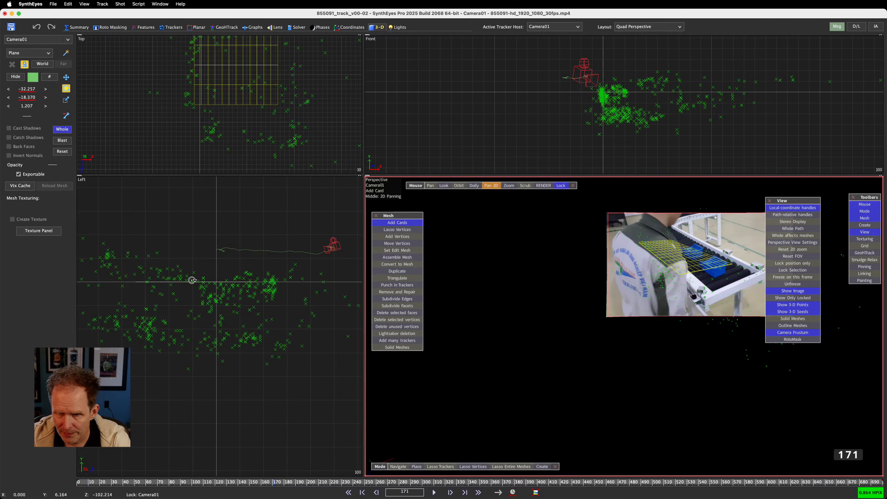
drag(193, 281, 194, 276)
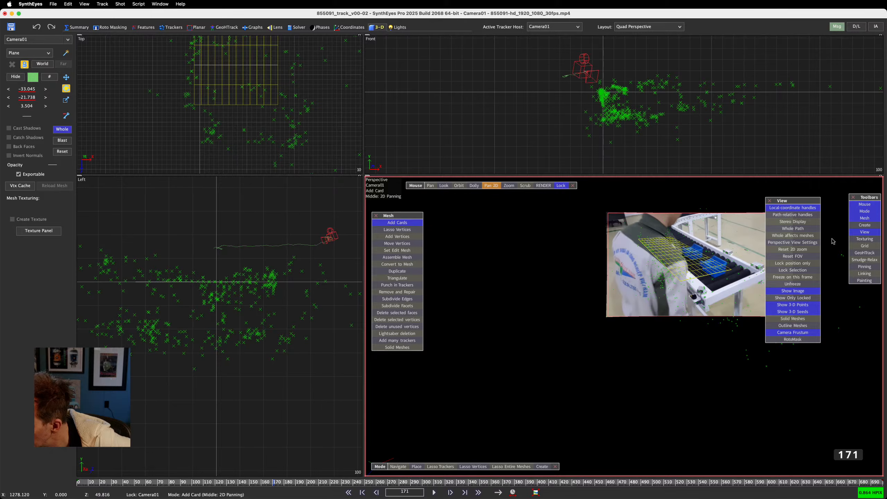
- Frame the perspective image around the plane and show the Pinning toolbar next to the Mesh toolbar
scroll(615, 269, up, 6)
scroll(615, 268, down, 4)
middle_drag(615, 268, 487, 299)
click(863, 267)
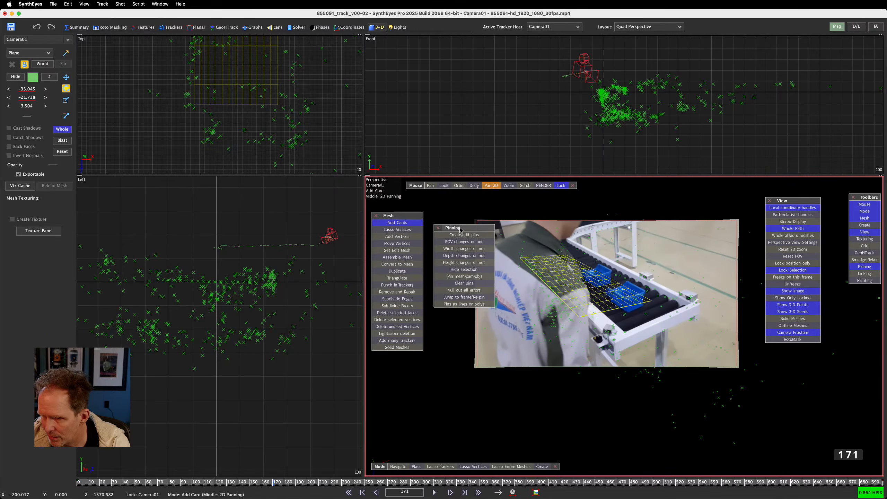
drag(460, 228, 459, 227)
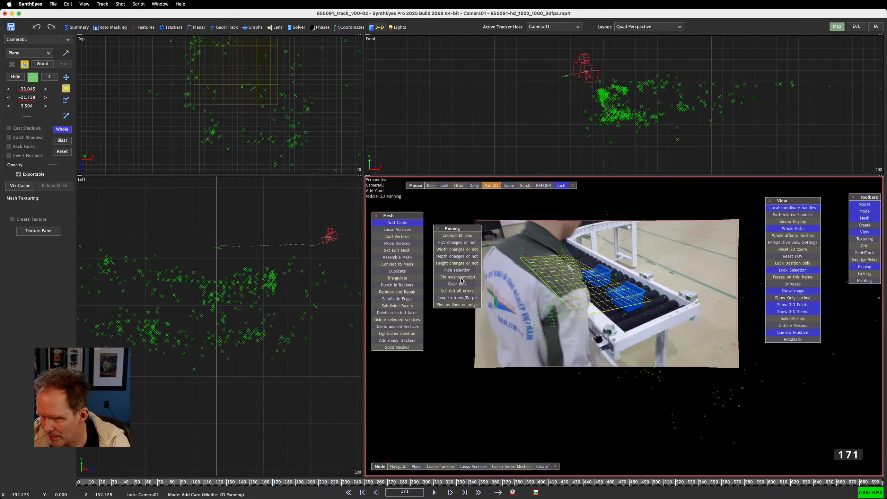
- Turn on Create/edit pins, place a pin on the plane's far corner and set the mode to Pin whole scene
click(450, 236)
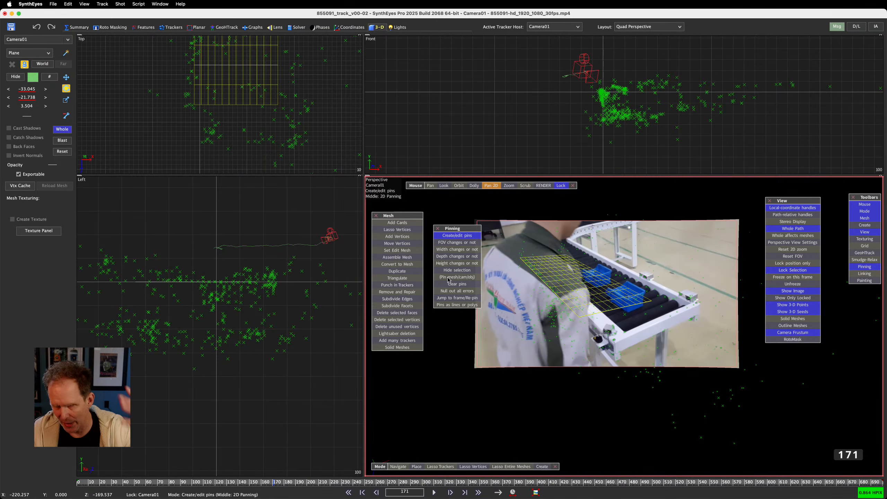
click(566, 258)
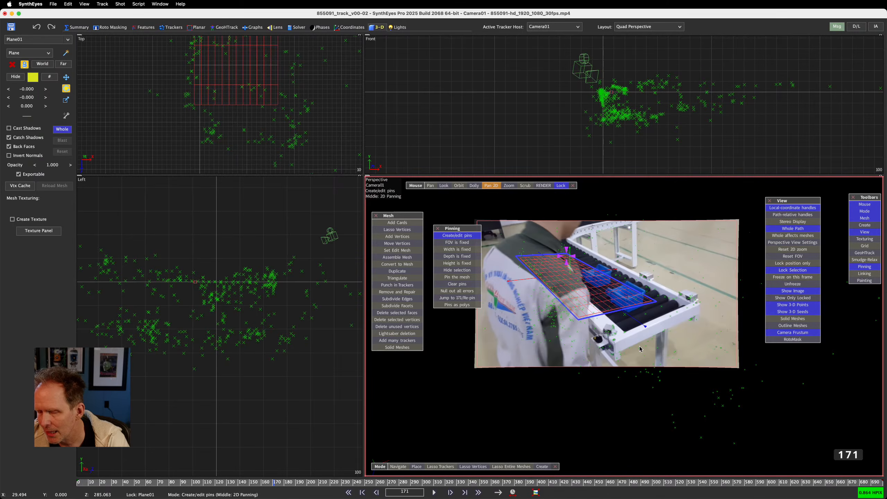
click(463, 278)
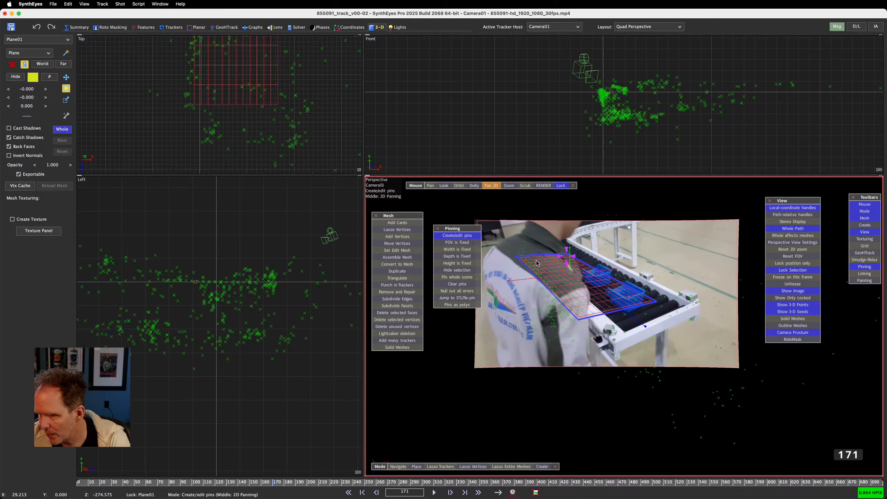
- Move the View toolbar clear of the plane and place a pin on the plane's near corner at frame 171
scroll(534, 264, up, 3)
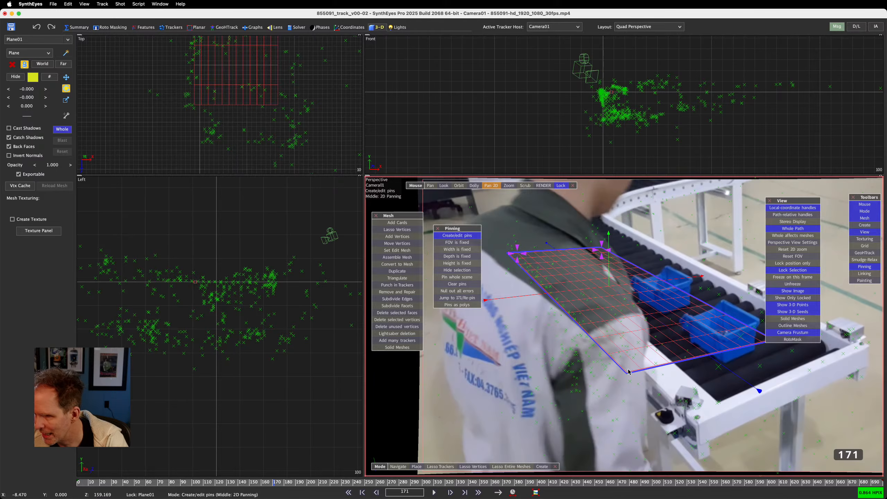
mouse_move(627, 371)
mouse_down()
mouse_move(625, 383)
mouse_move(604, 255)
mouse_move(674, 422)
mouse_move(617, 360)
mouse_up()
key(super+z)
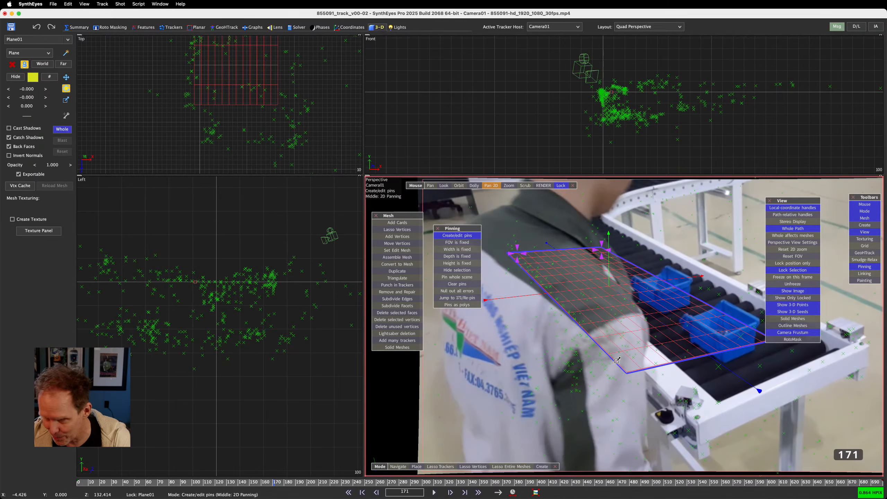
drag(772, 202, 794, 188)
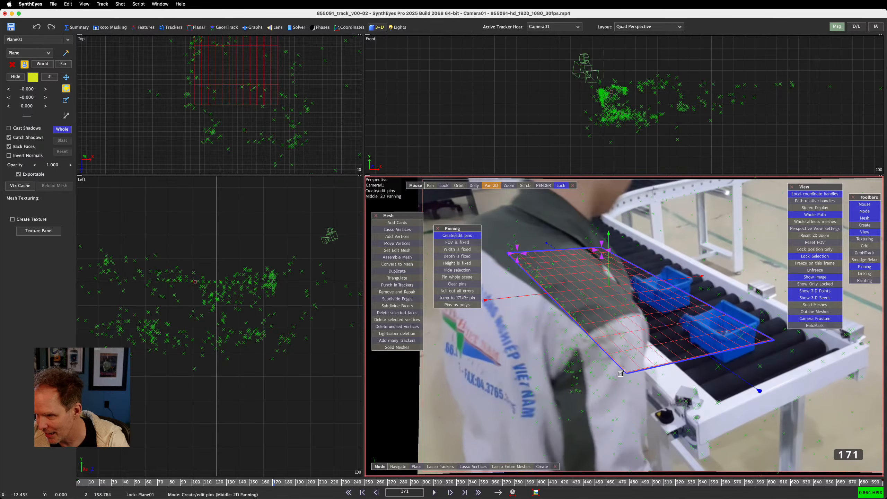
click(635, 364)
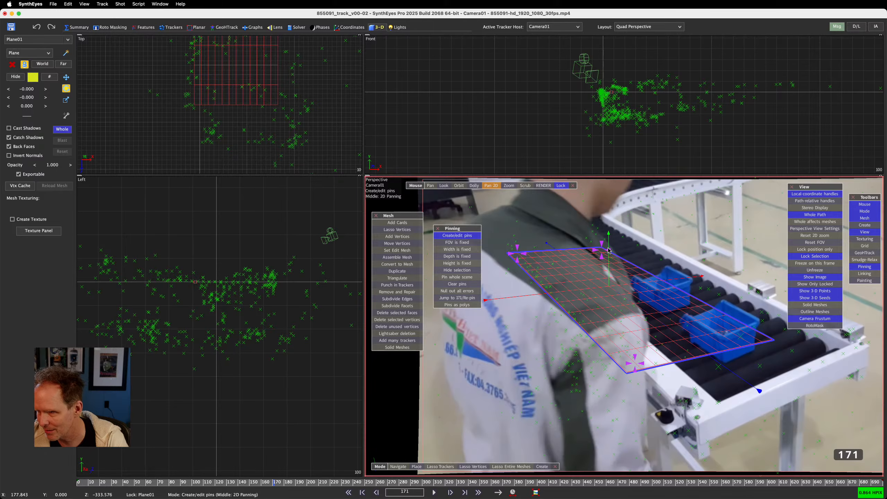
- Move the far and near corner pins onto the conveyor's edges, and pin the plane's remaining corner at the rollers
drag(609, 251, 626, 237)
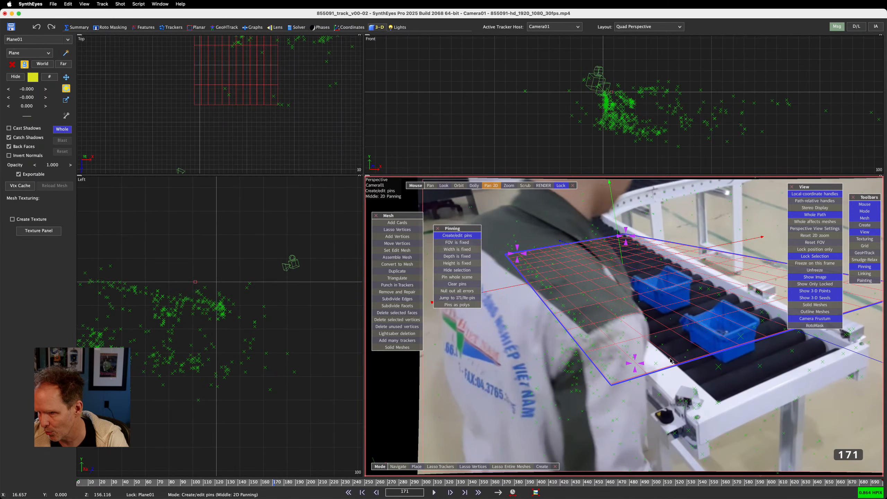
drag(643, 364, 712, 367)
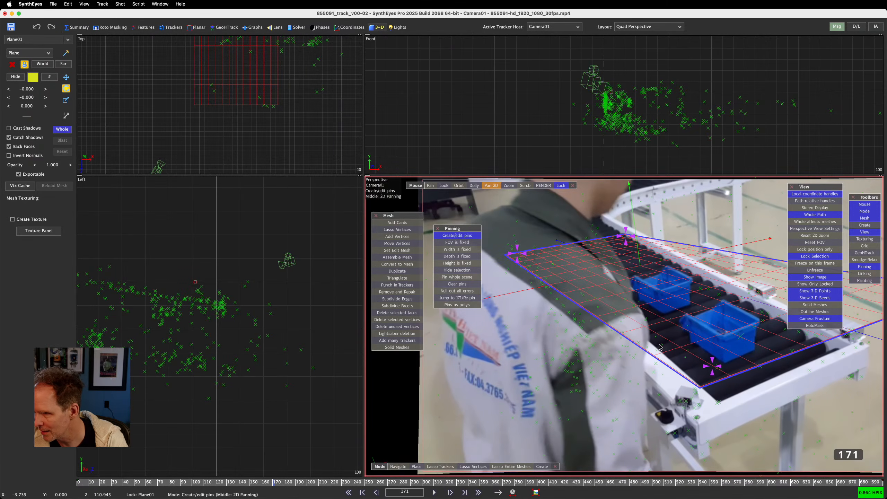
middle_drag(783, 331, 691, 338)
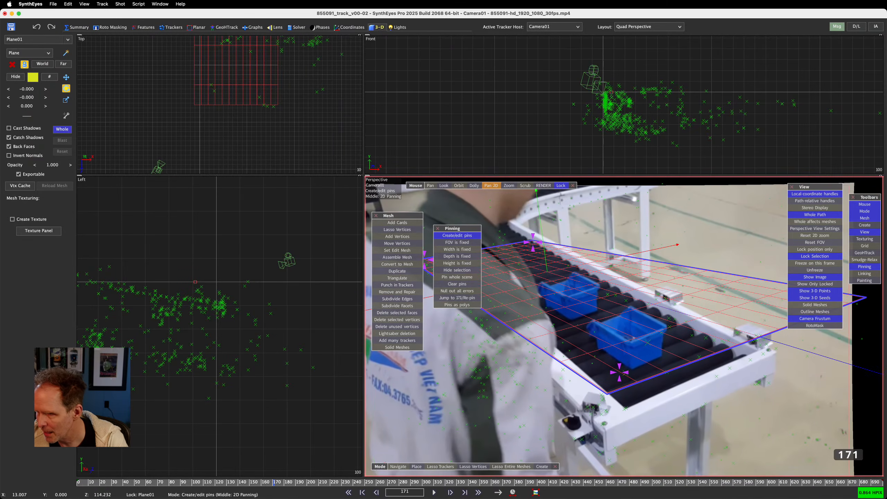
click(767, 287)
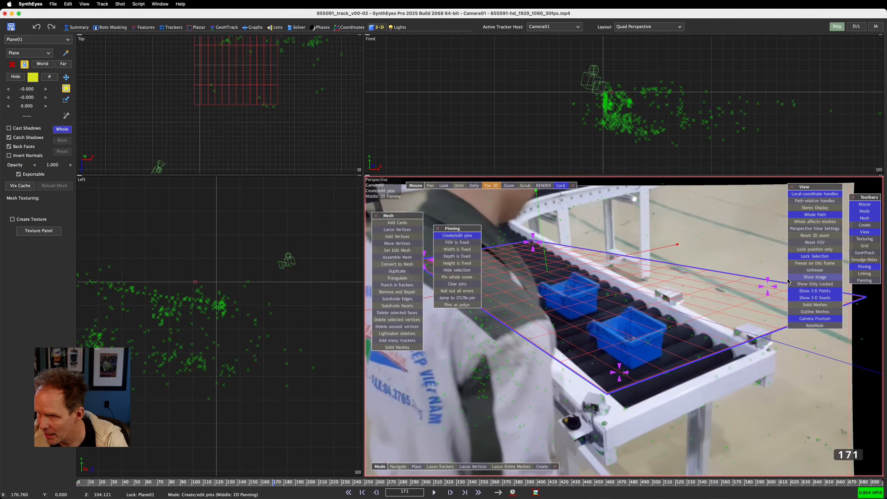
drag(768, 287, 673, 329)
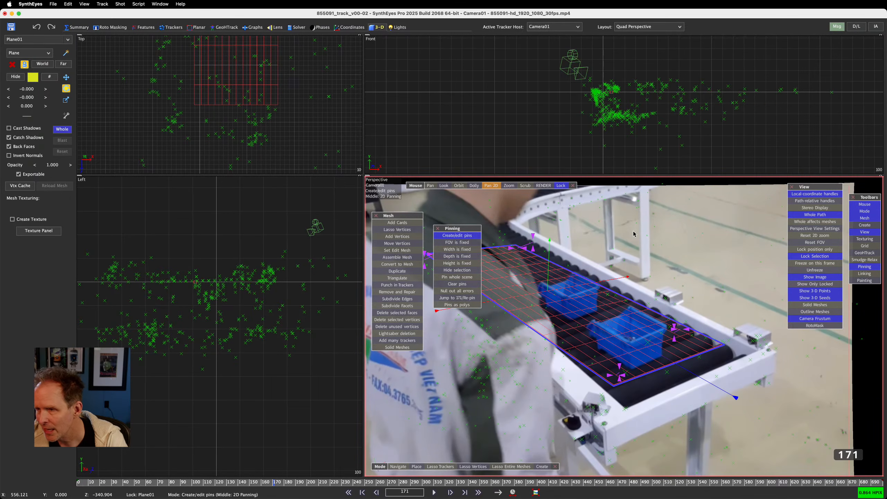
- Refine the far and near corner pins so the plane follows the conveyor's side rails at frame 171
drag(533, 238, 554, 222)
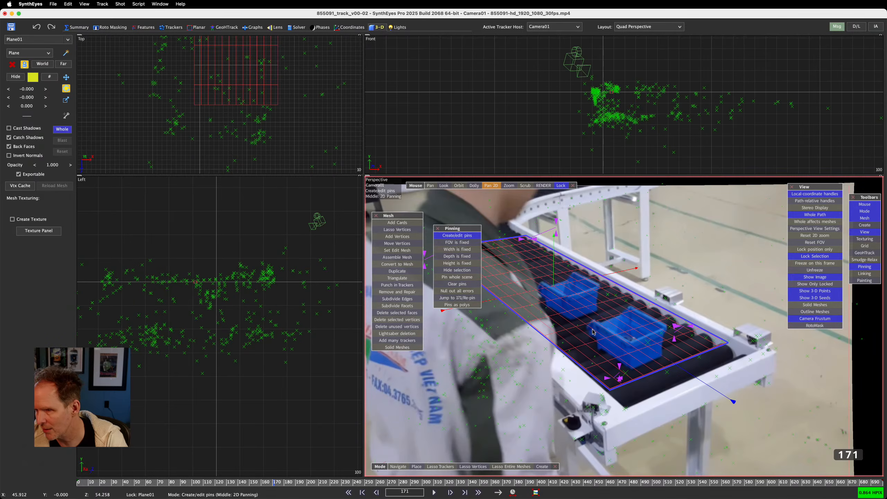
scroll(595, 333, down, 4)
scroll(596, 333, up, 2)
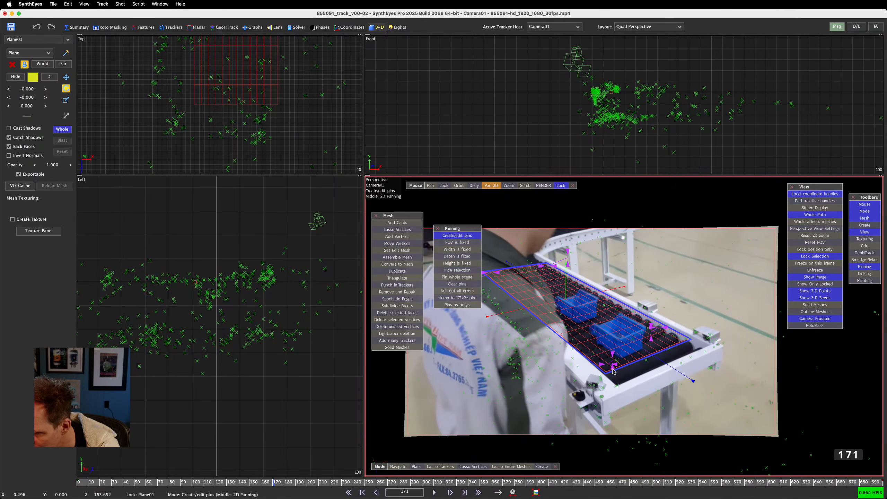
drag(614, 369, 611, 371)
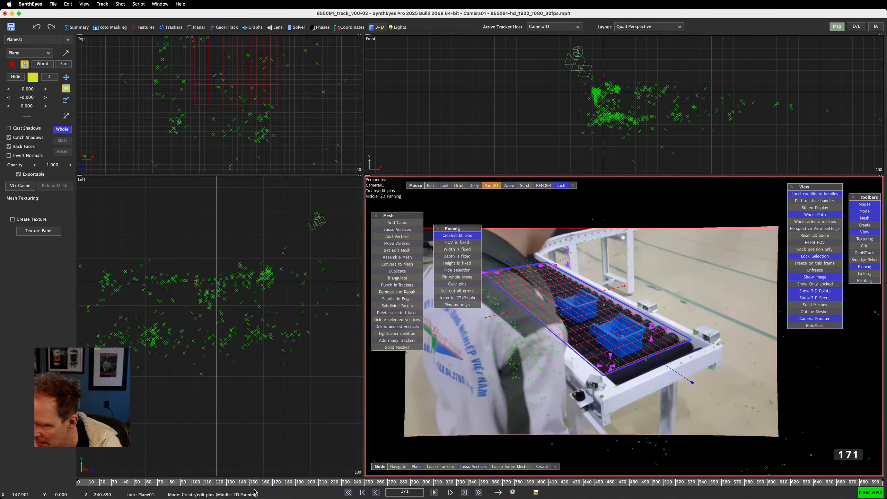
- At frame 464, create pins near the plane's four corners and adjust them to fit the plane to the conveyor bed
drag(267, 485, 611, 485)
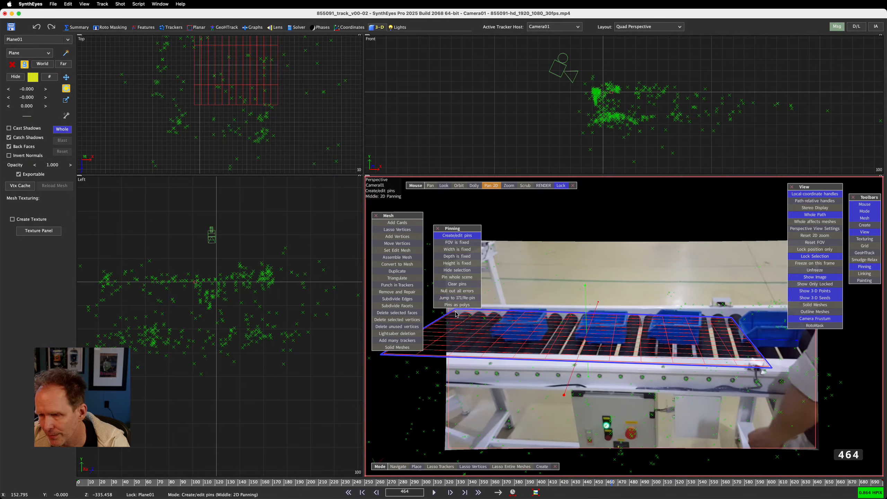
drag(455, 314, 454, 316)
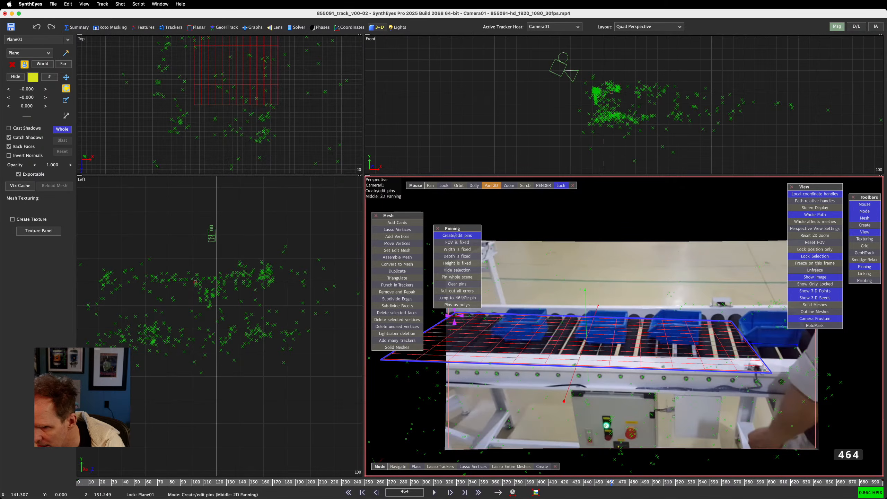
drag(729, 319, 730, 319)
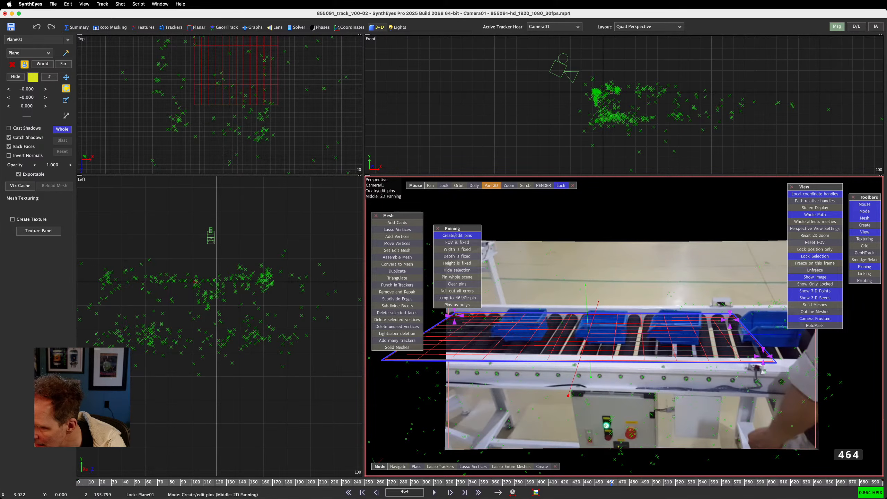
mouse_move(763, 356)
mouse_down()
mouse_move(743, 357)
mouse_move(753, 360)
mouse_up()
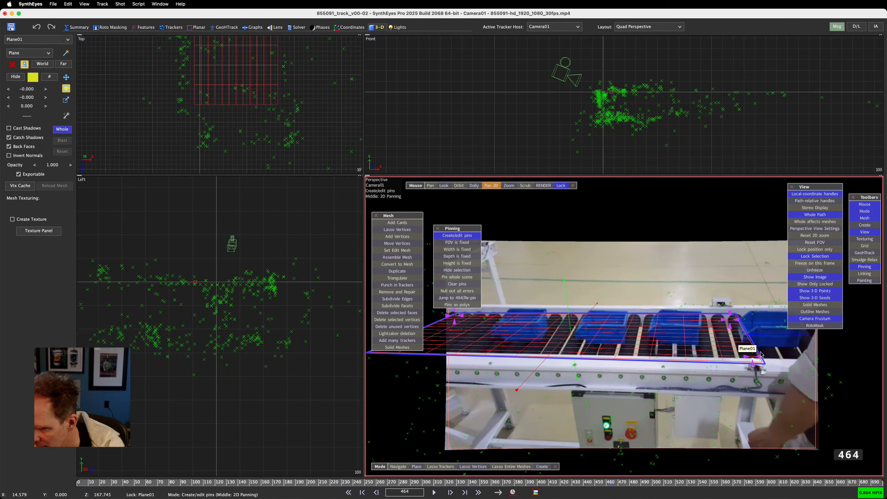
drag(760, 358, 749, 359)
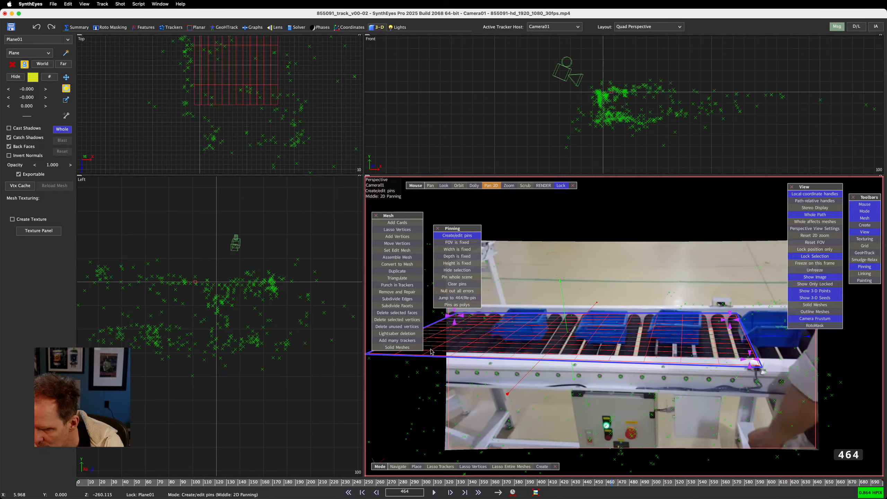
drag(430, 349, 457, 354)
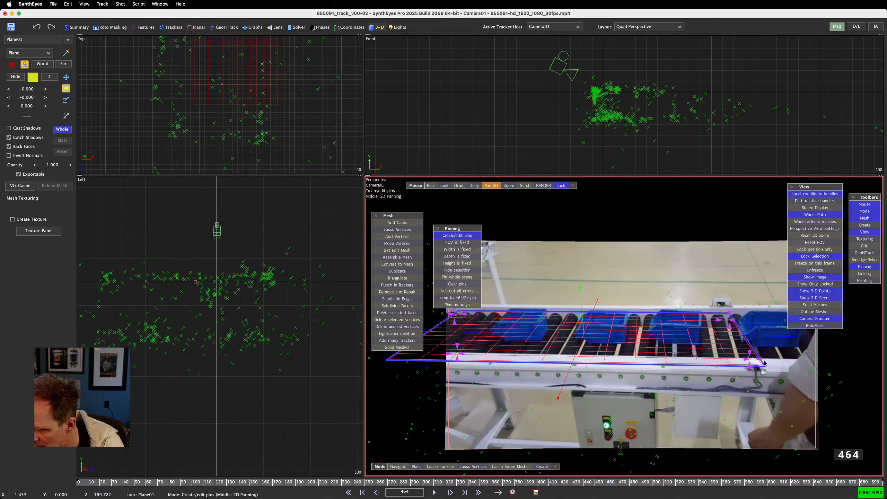
drag(758, 359, 719, 353)
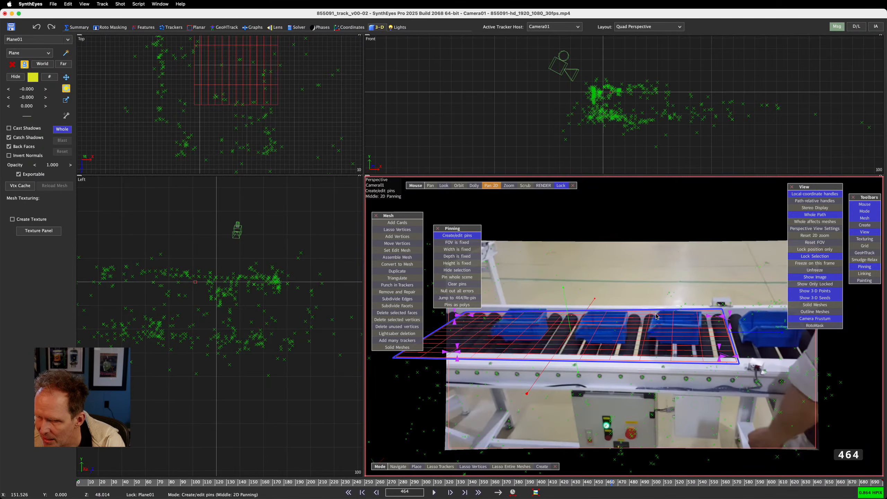
- Null out all pin errors and nudge the four pins to align the plane with the conveyor rails at frame 464
middle_drag(479, 378, 551, 388)
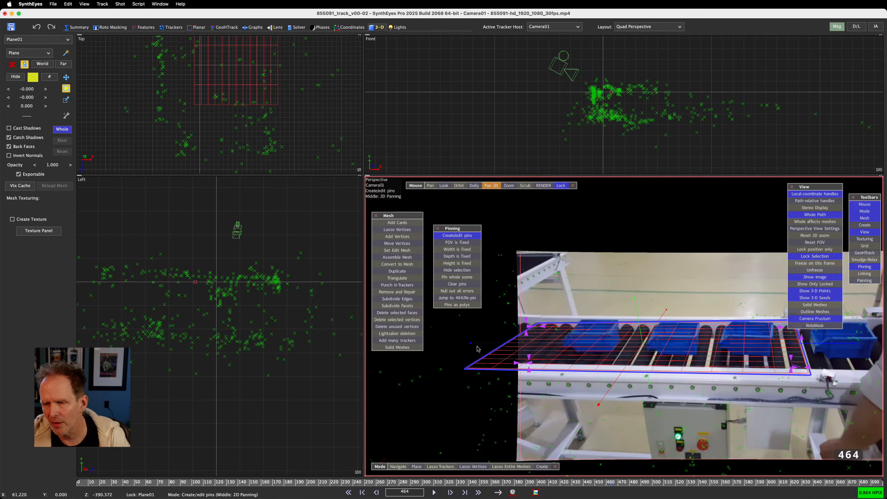
click(465, 293)
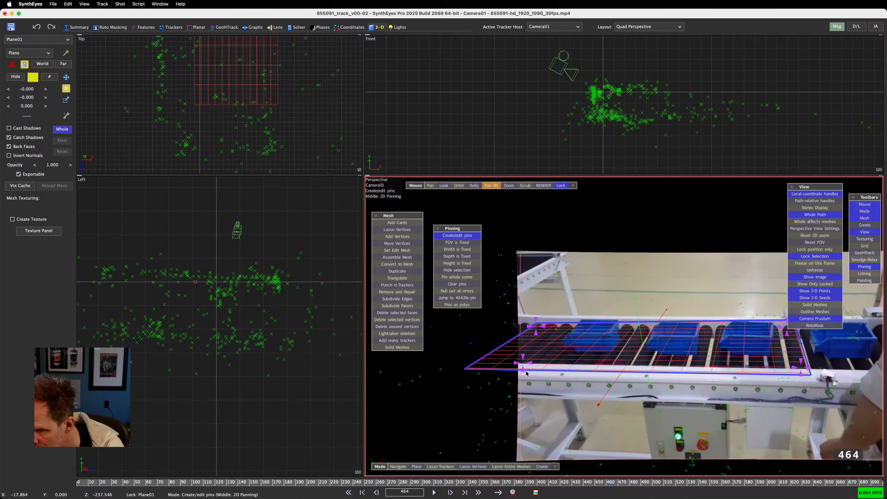
drag(523, 363, 524, 362)
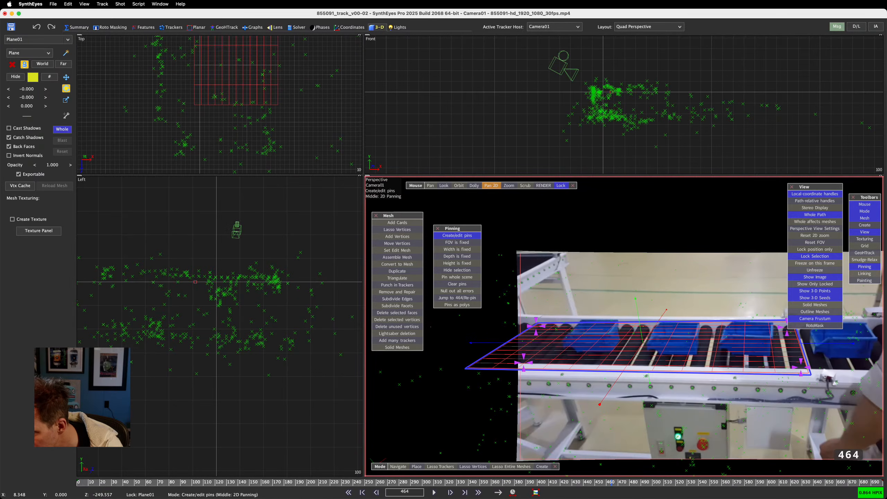
drag(807, 369, 805, 369)
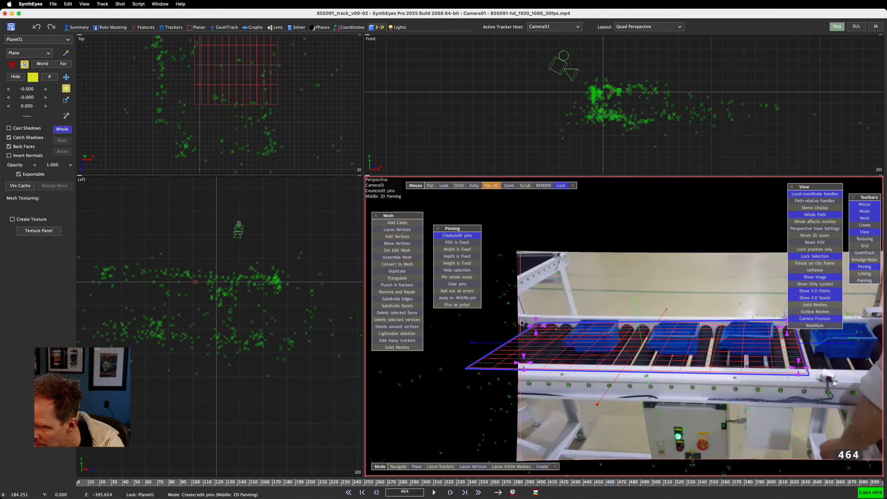
drag(536, 326, 534, 323)
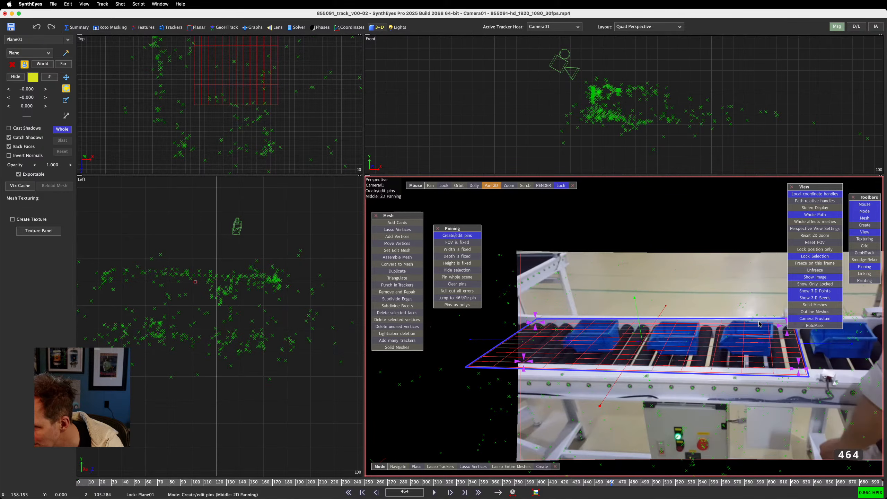
drag(787, 326, 786, 328)
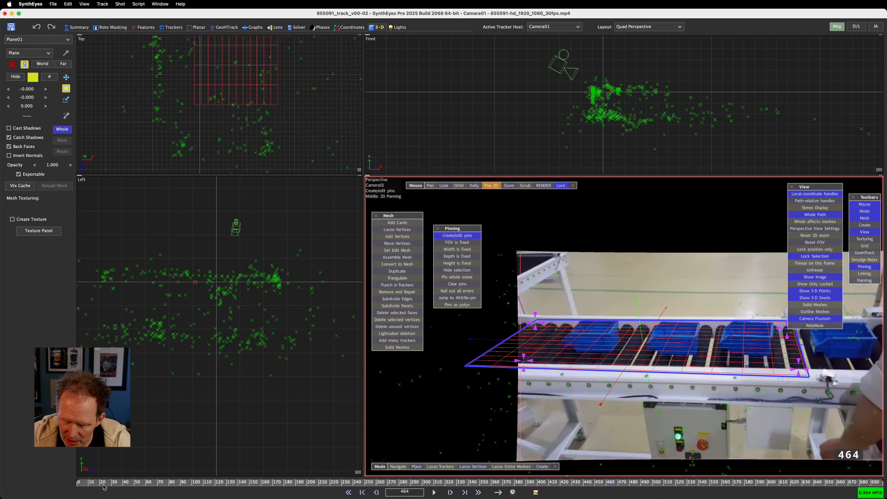
- Nudge the plane with a pin near its far end at frame 194, and check the fit at frame 241
drag(103, 487, 301, 483)
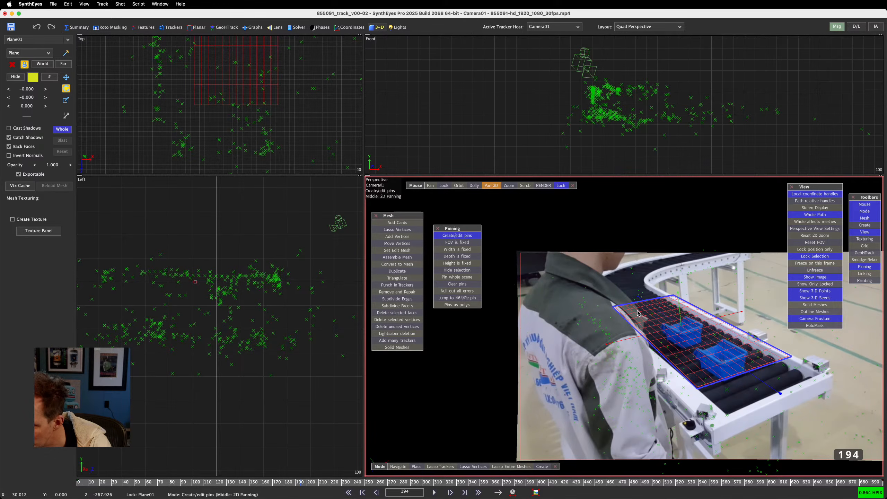
drag(650, 313, 646, 311)
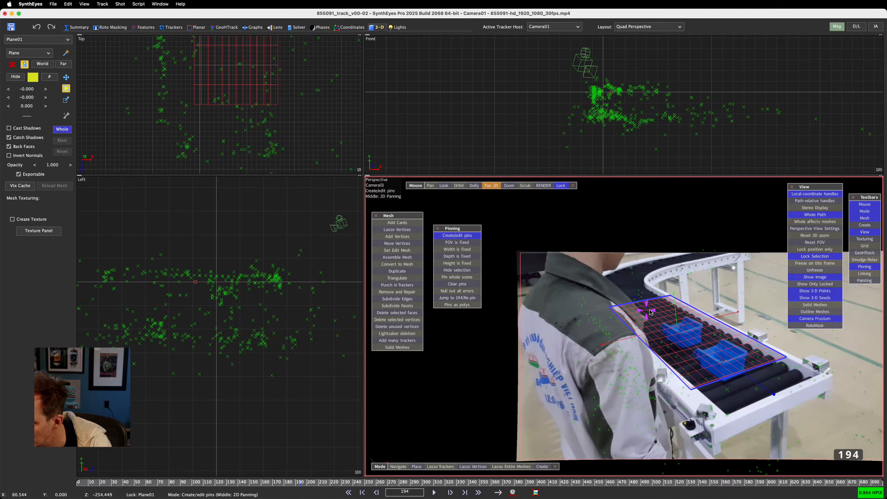
drag(237, 483, 358, 484)
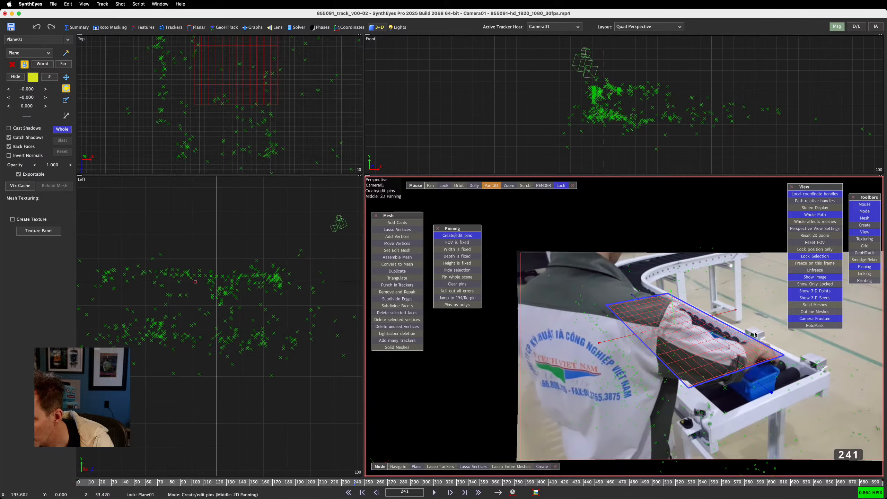
- Turn off Whole for the plane and close the Pinning toolbar
scroll(753, 338, up, 5)
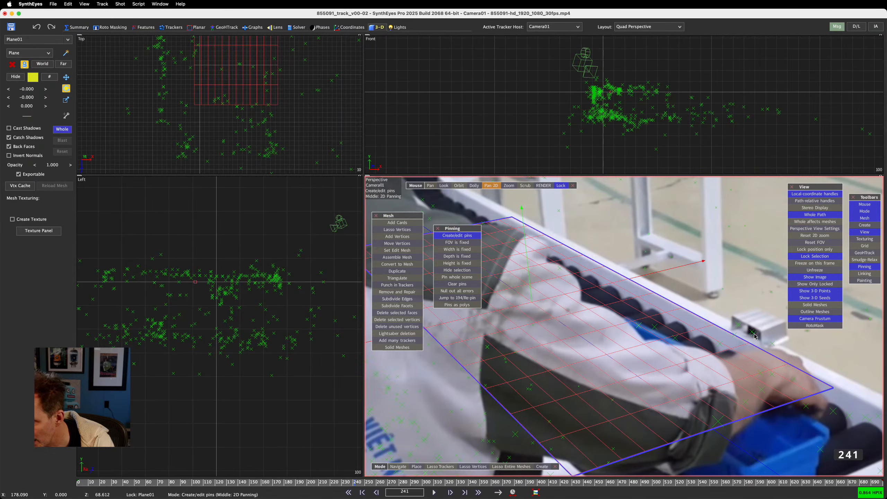
click(59, 131)
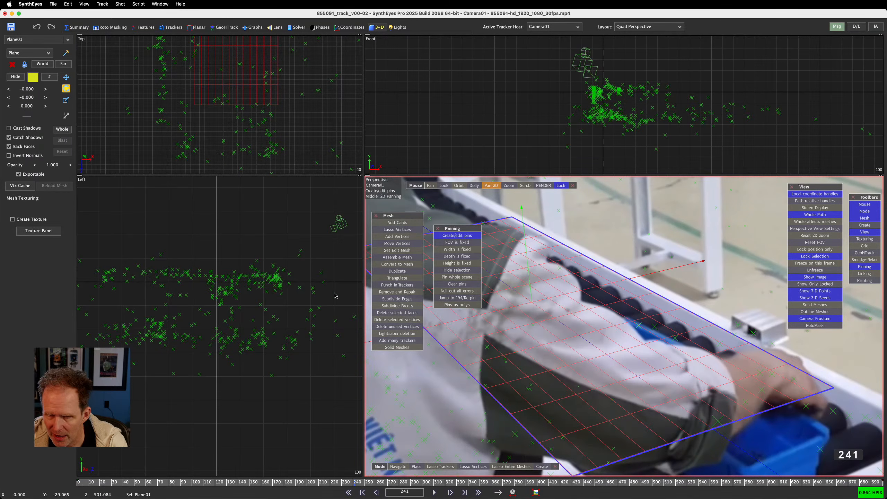
click(438, 228)
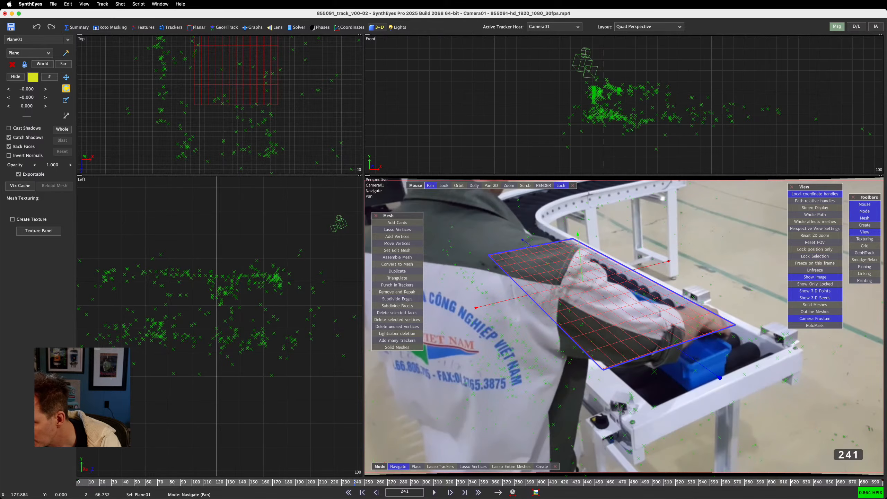
- Reselect the plane in the Top view, unlock the perspective view from the camera and activate Pan 2D
click(693, 298)
scroll(262, 92, up, 4)
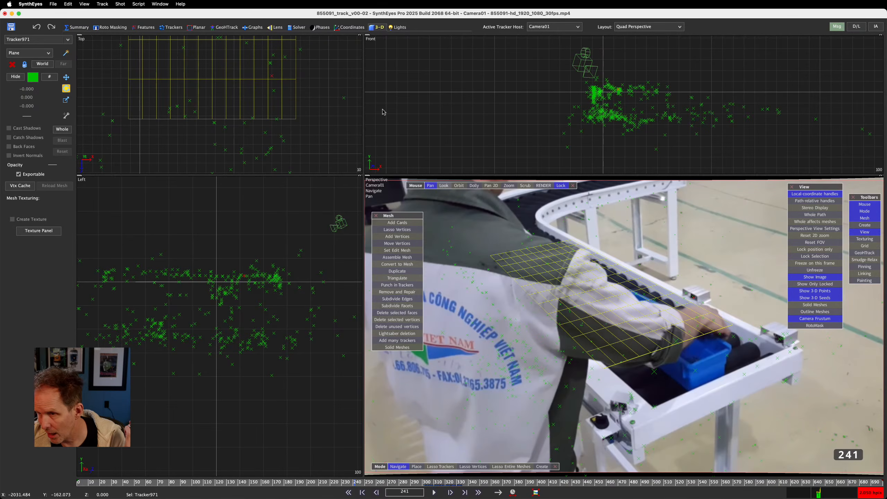
click(286, 79)
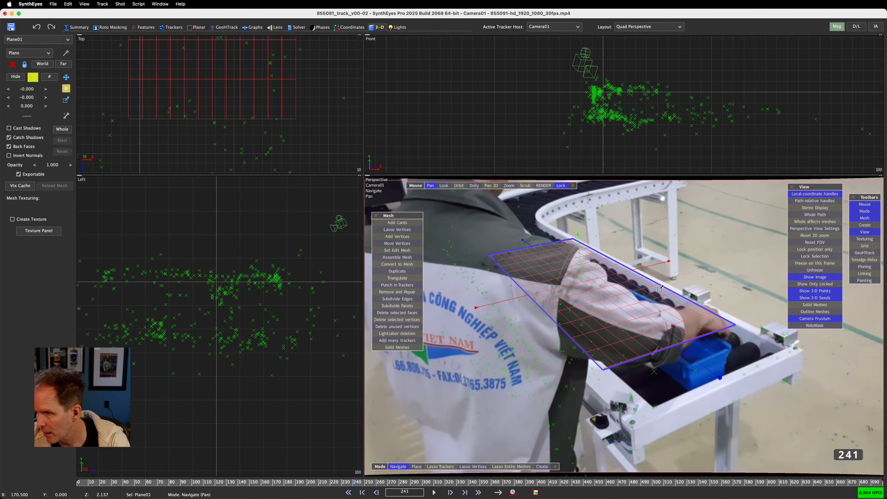
key(l)
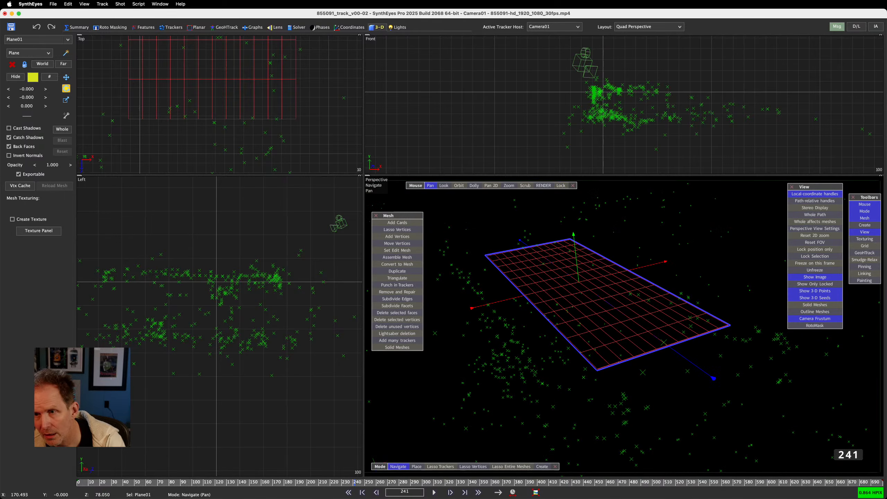
click(491, 185)
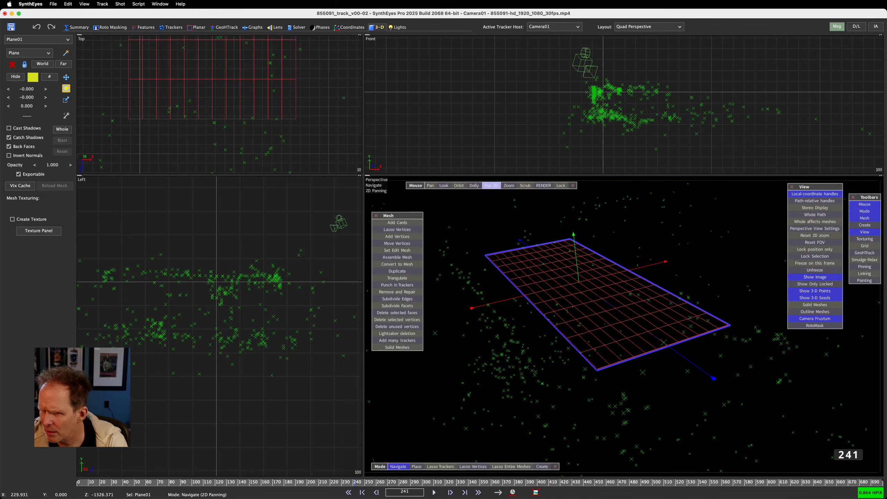
- Lock the perspective view to Camera01 and pull the plane's far-rail edge inward to narrow it at frame 241
click(560, 187)
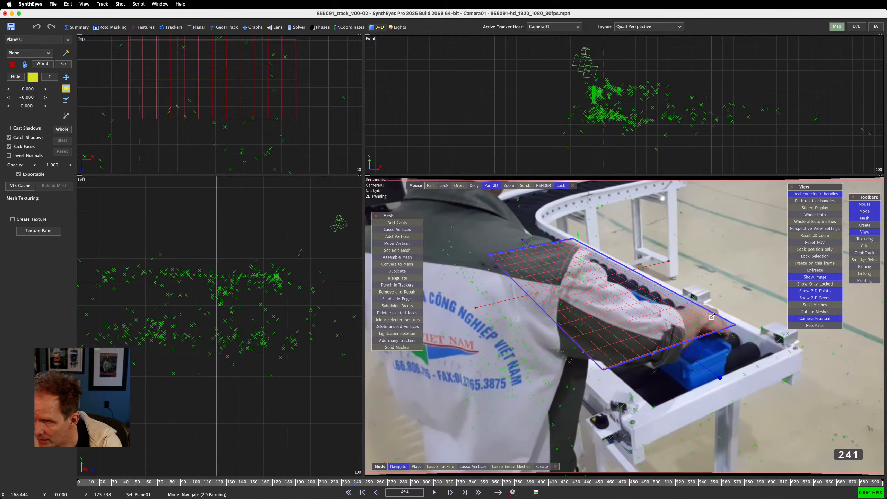
drag(711, 316, 703, 321)
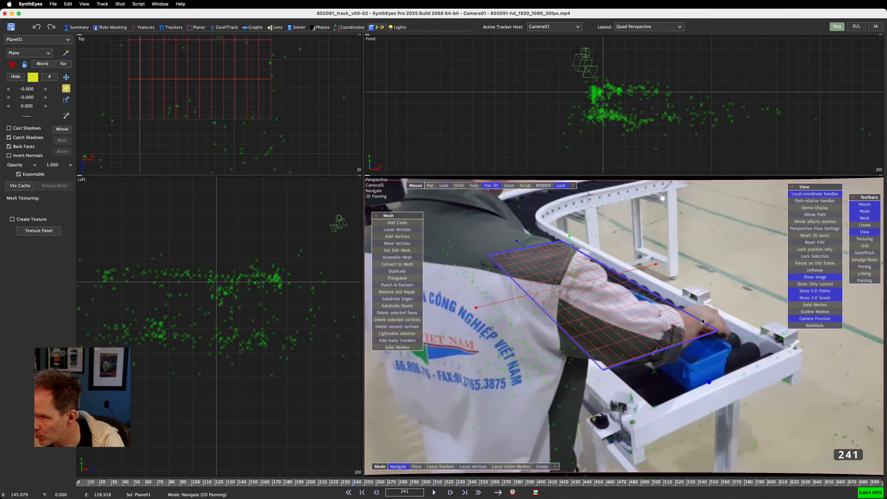
- Select the tracker on the conveyor's rail bracket, lower the whole scene in the Left view to a camera height of about 215.8, and turn Whole off
click(693, 298)
scroll(237, 289, up, 3)
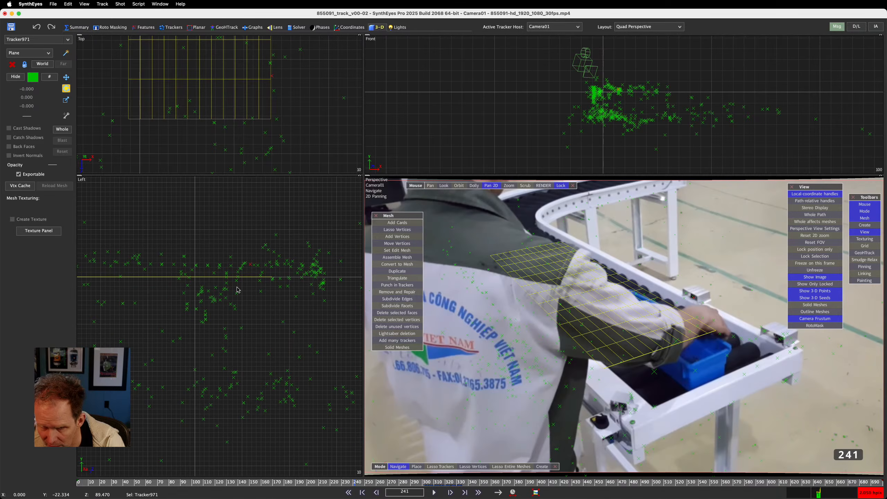
click(62, 130)
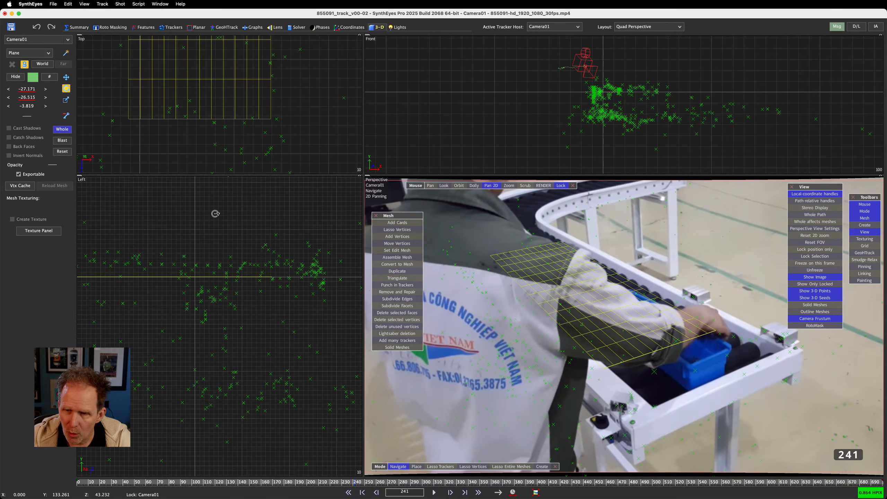
drag(215, 213, 216, 218)
key(super+z)
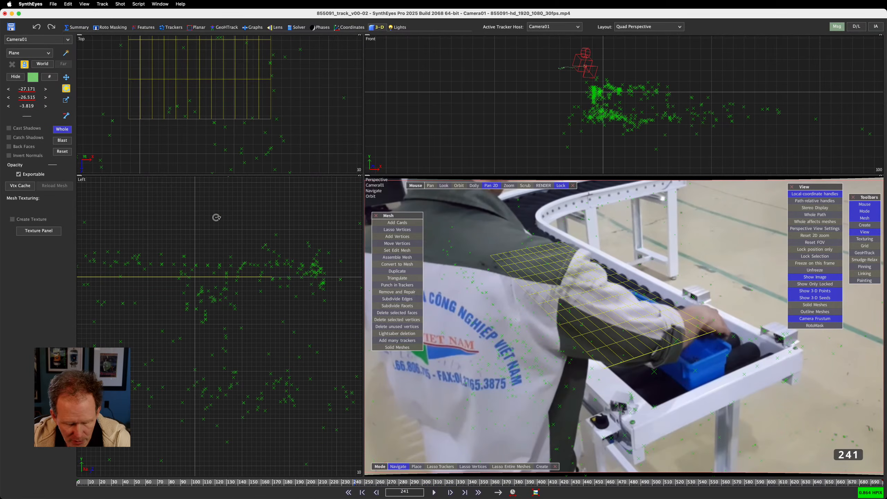
click(66, 77)
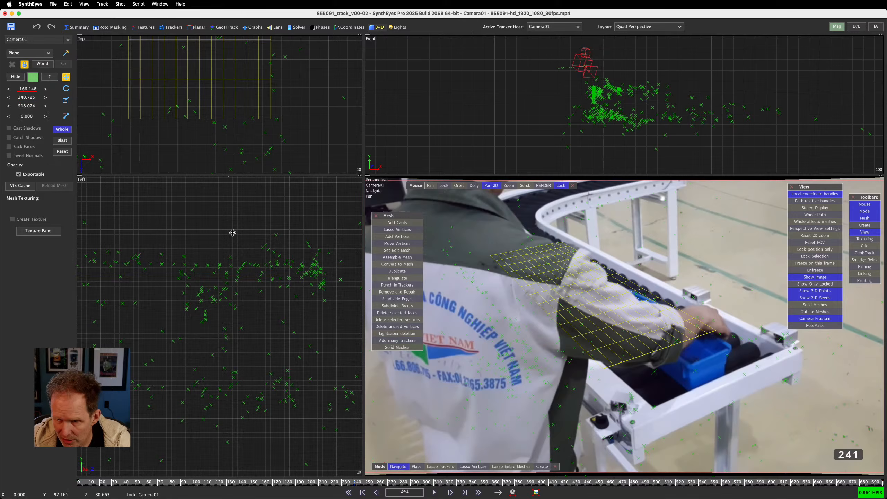
drag(233, 234, 234, 246)
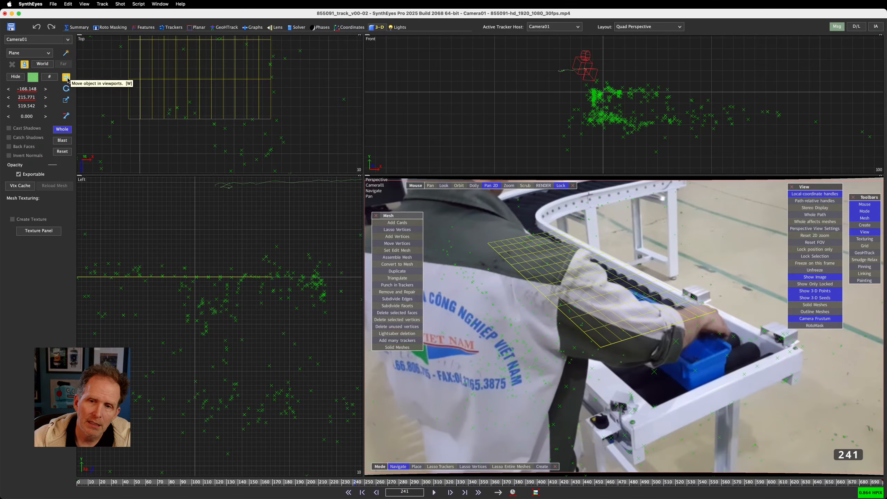
click(62, 129)
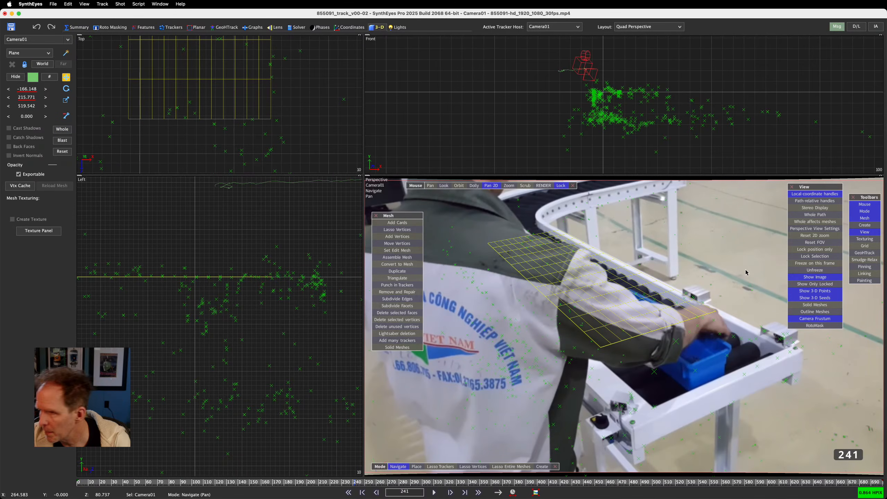
- Change the color of the rail-bracket tracker to Ice and clear the selection
click(695, 300)
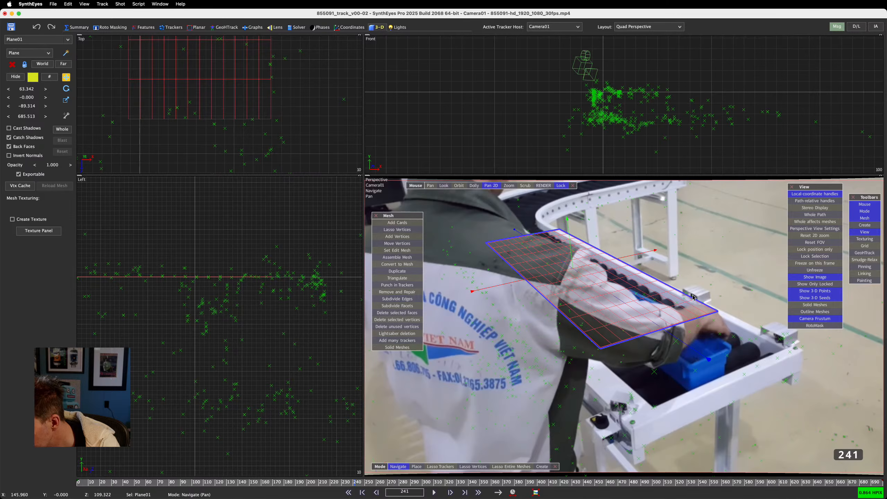
click(693, 297)
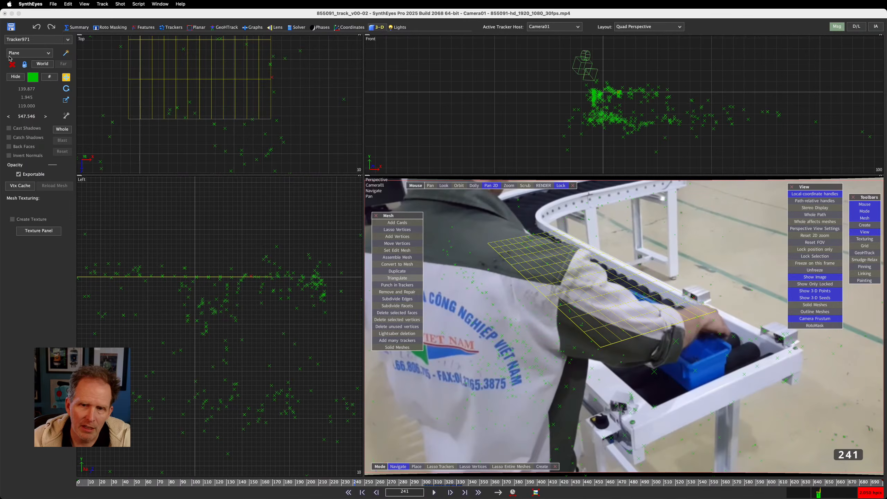
click(34, 79)
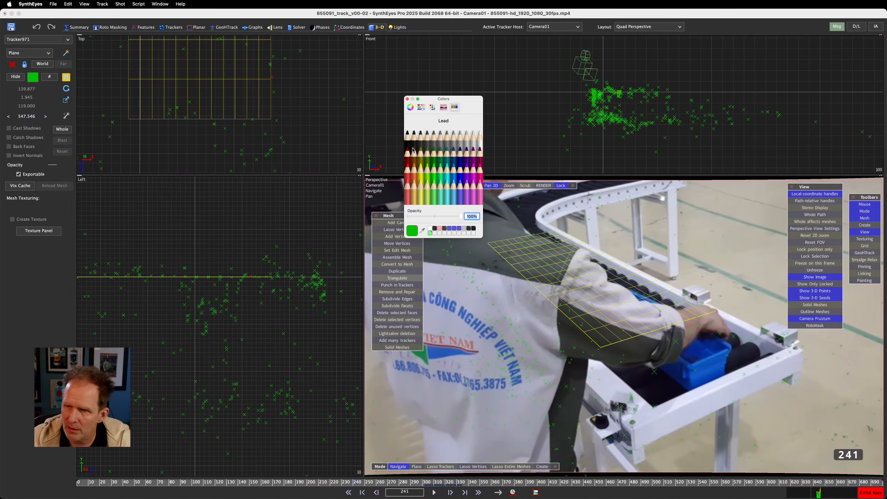
click(447, 181)
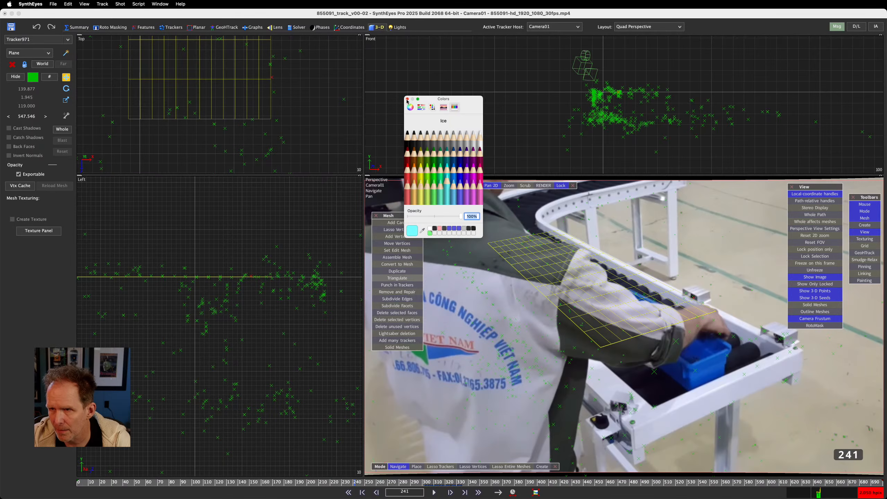
click(407, 99)
click(285, 265)
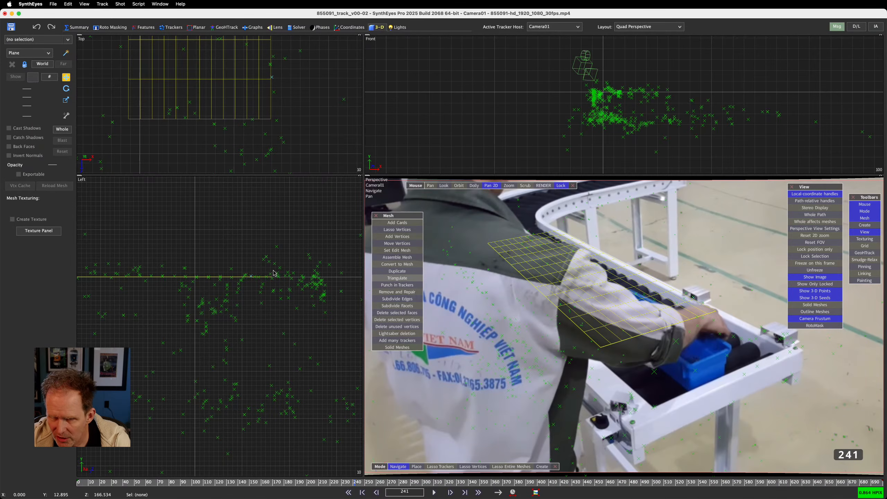
- Compare the plane with the recolored tracker, raise the whole scene in the Left view to a camera height of about 220.7, and turn Whole off
scroll(257, 282, up, 2)
scroll(276, 88, up, 2)
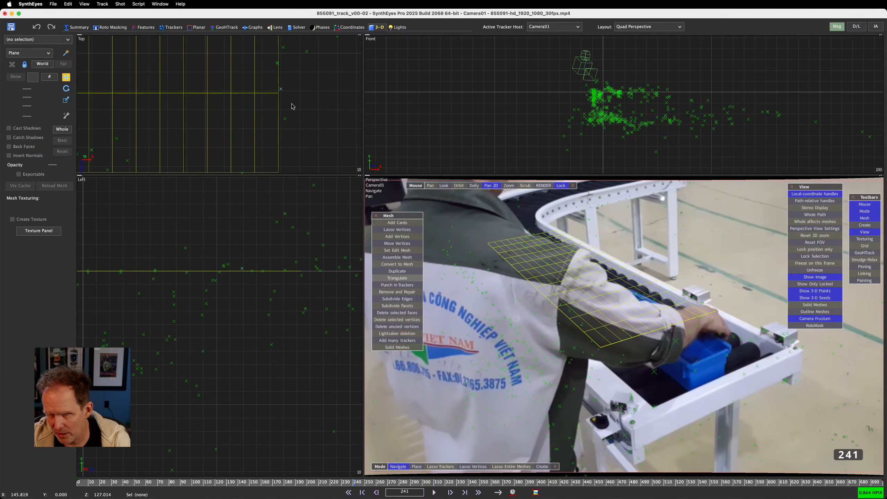
scroll(566, 119, up, 3)
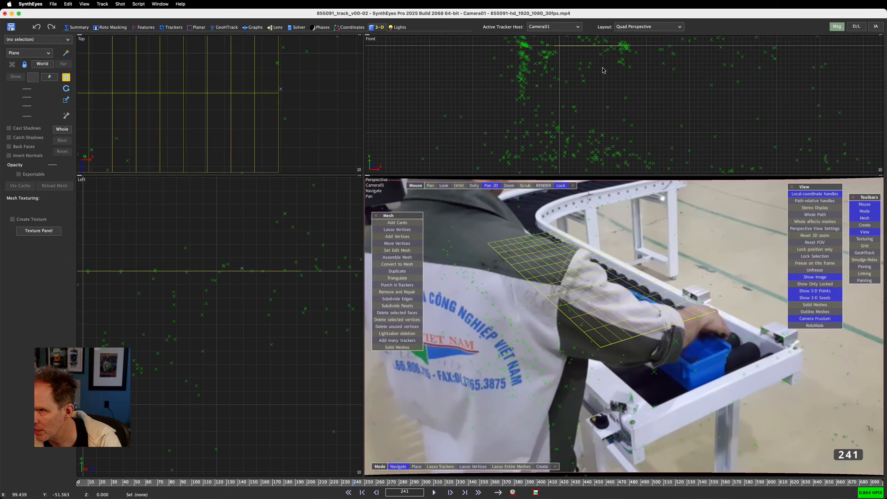
scroll(565, 120, up, 2)
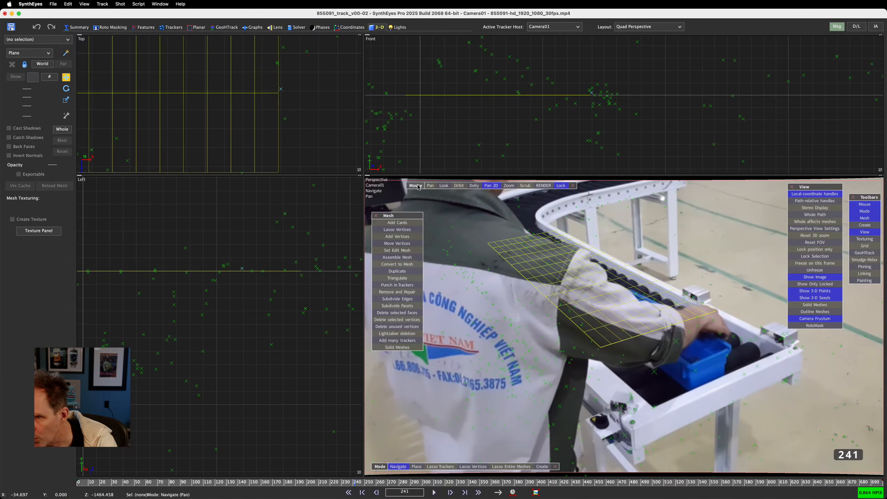
key(space)
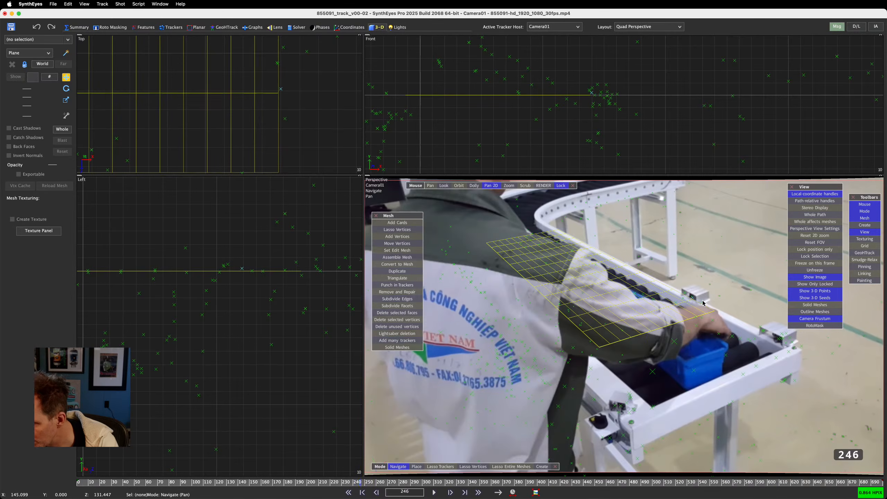
scroll(703, 303, up, 5)
scroll(703, 303, down, 5)
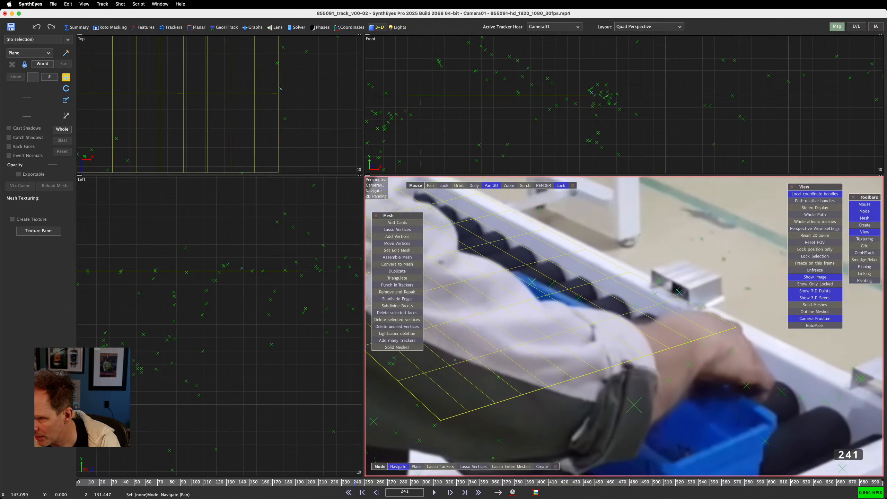
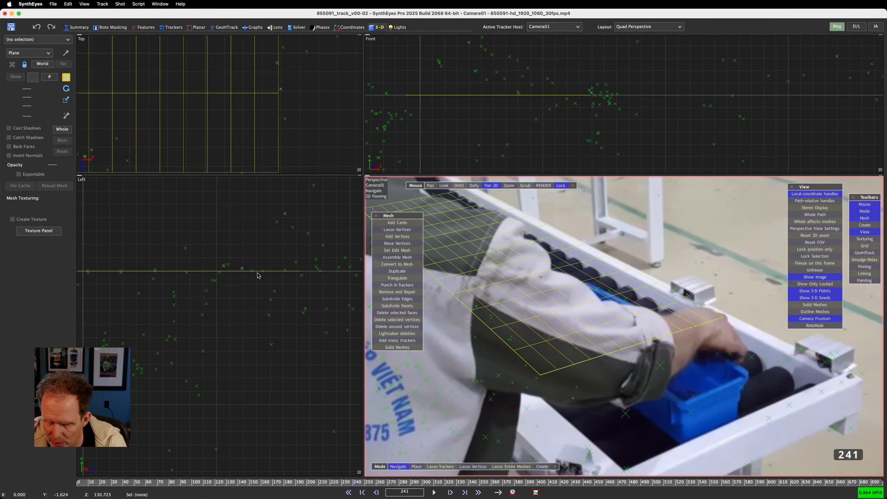
click(56, 128)
drag(253, 240, 252, 235)
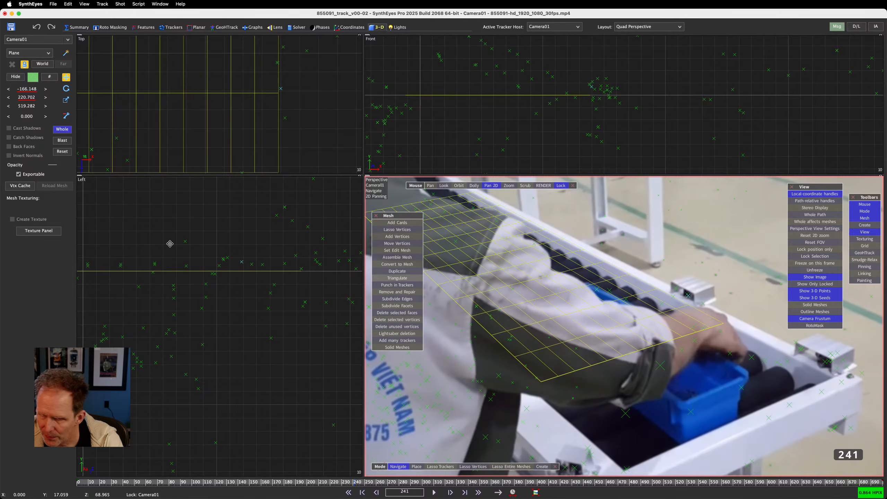
click(63, 130)
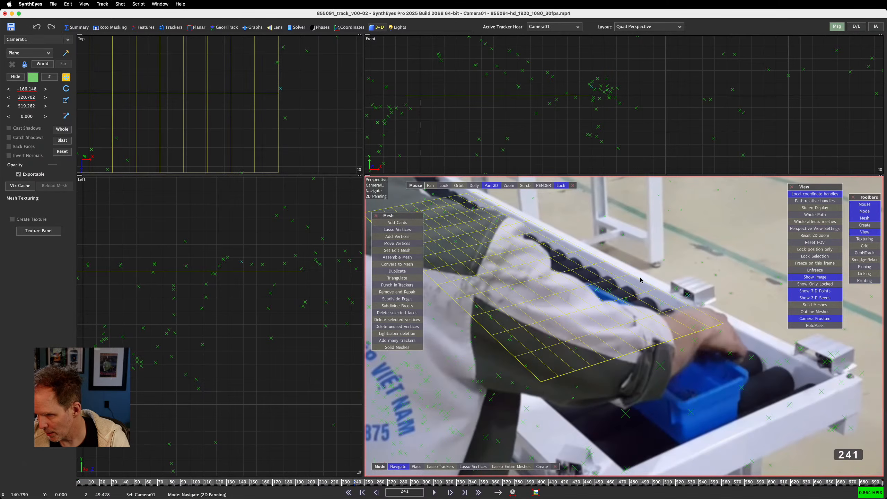
- Narrow the plane by pulling its far-rail edge toward the rollers in the perspective view, to an X position of about 56.2
click(640, 293)
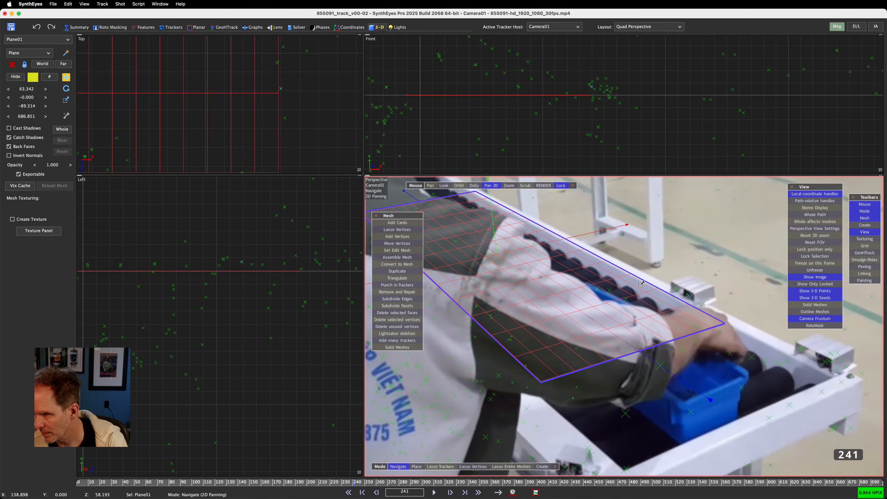
drag(641, 284, 635, 293)
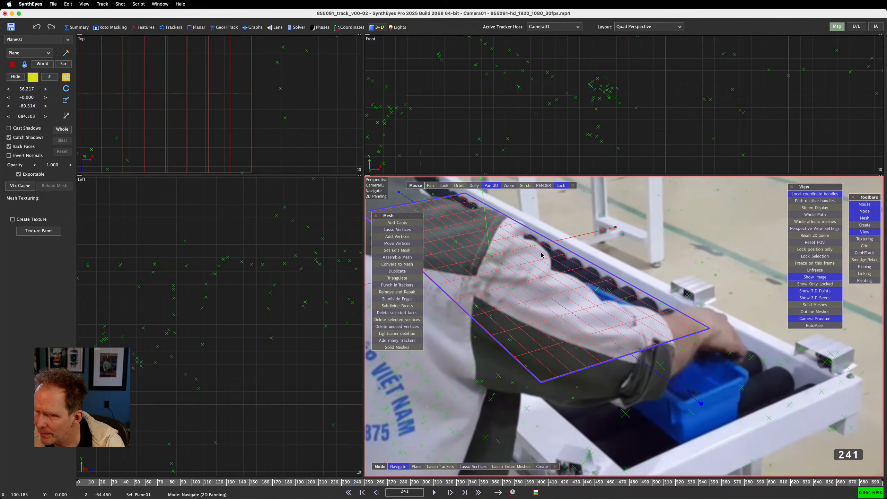
scroll(541, 255, down, 4)
scroll(541, 255, up, 4)
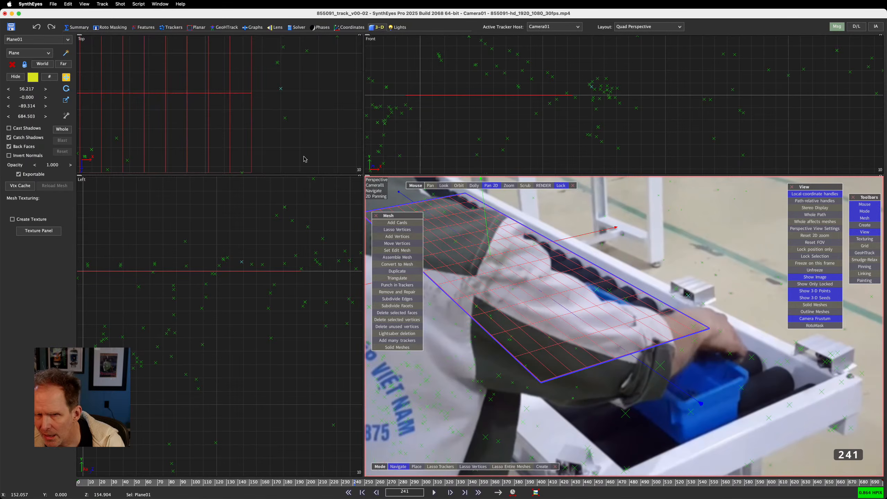
- Rotate the whole scene slightly in the Top view to a camera pan of about -27.85, and check the plane's fit at frames 501 and 621
scroll(231, 113, down, 5)
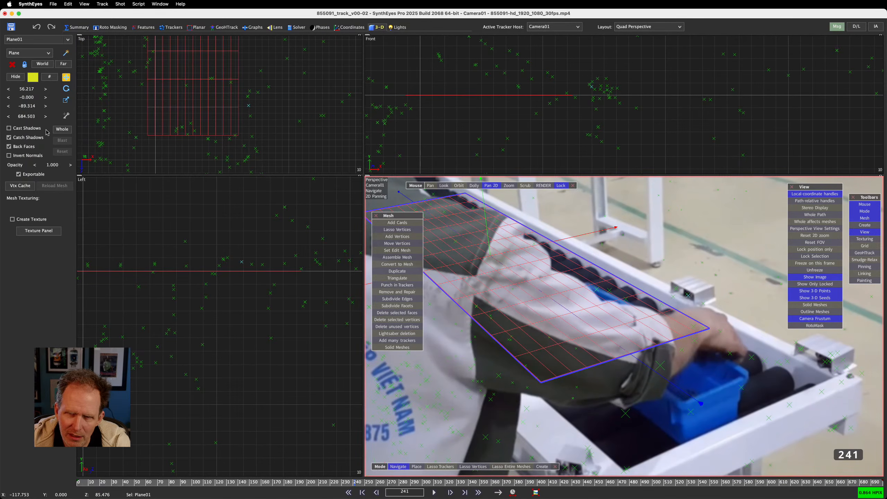
click(62, 129)
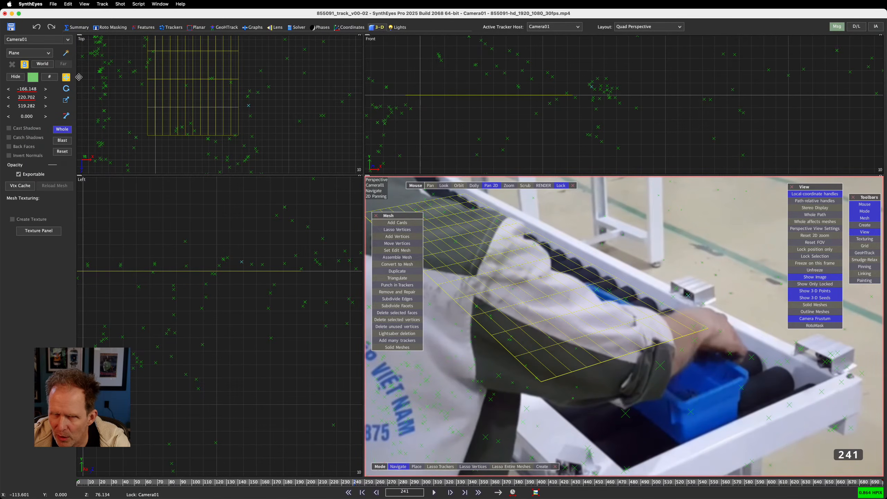
click(65, 88)
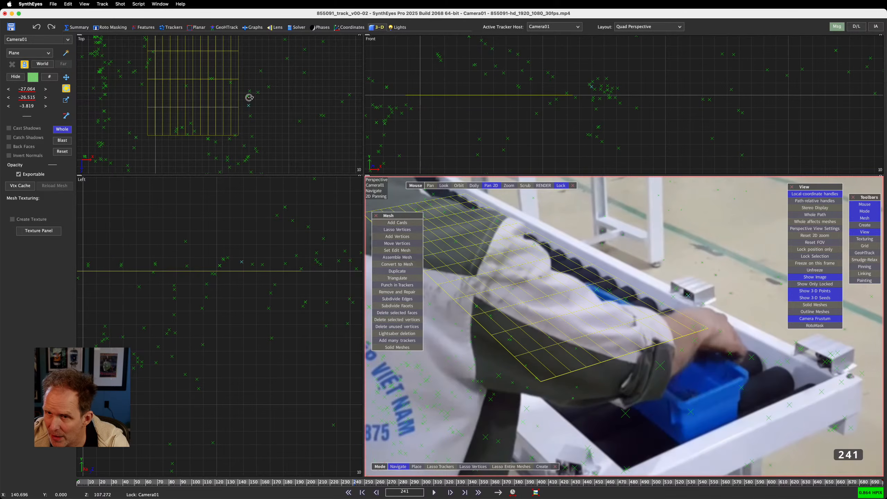
drag(249, 95, 226, 155)
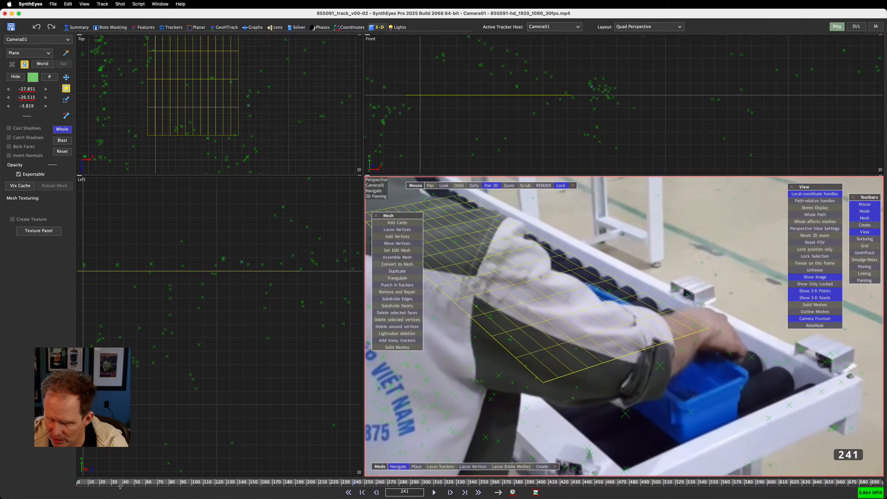
drag(121, 484, 654, 495)
scroll(600, 271, down, 10)
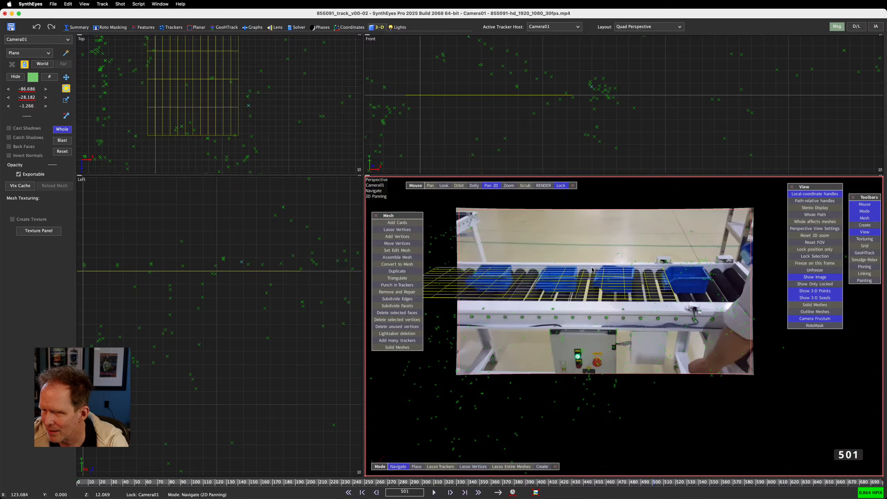
scroll(570, 275, up, 4)
scroll(570, 276, up, 2)
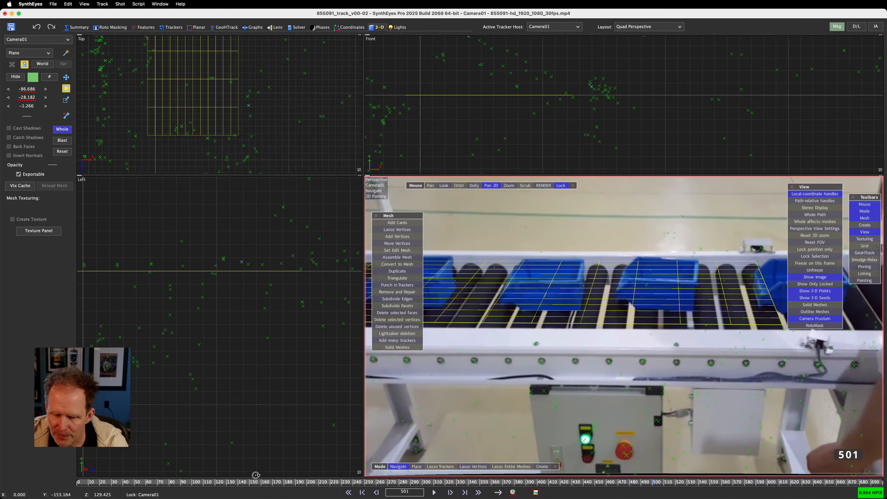
drag(343, 484, 795, 482)
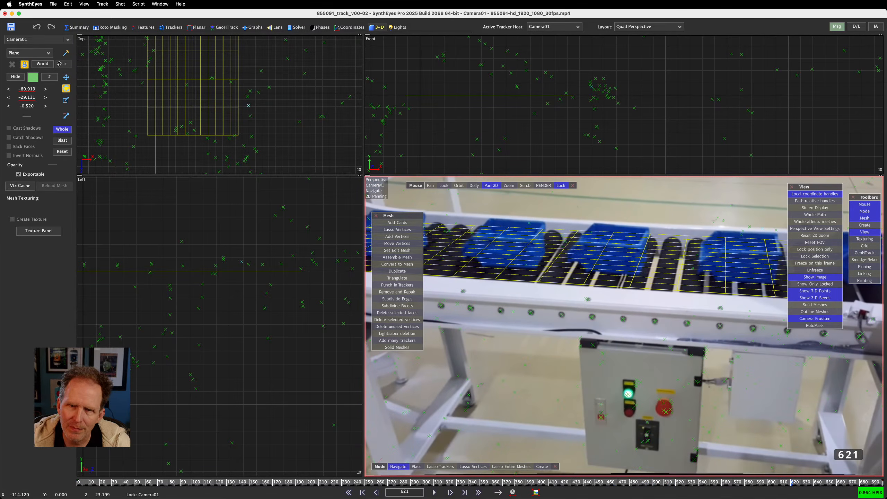
- Turn Whole off, select the plane and set its segment counts to 6 and 20
click(49, 77)
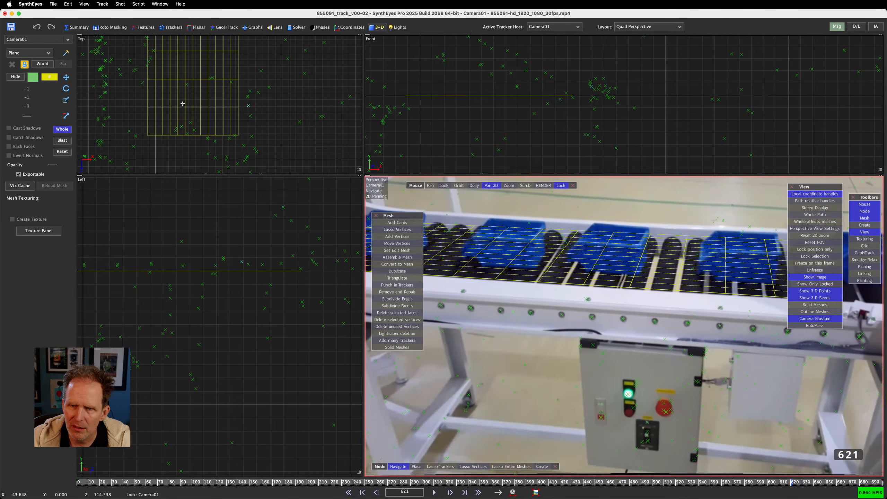
click(60, 129)
click(171, 109)
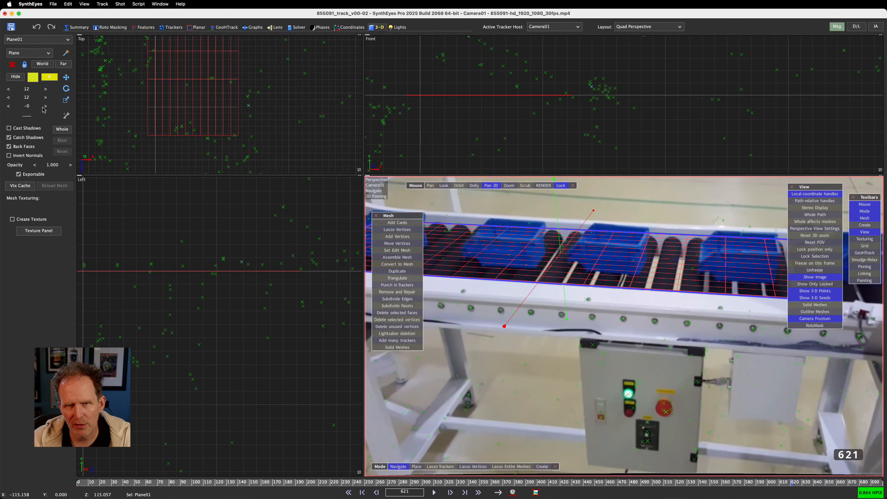
drag(26, 90, 14, 90)
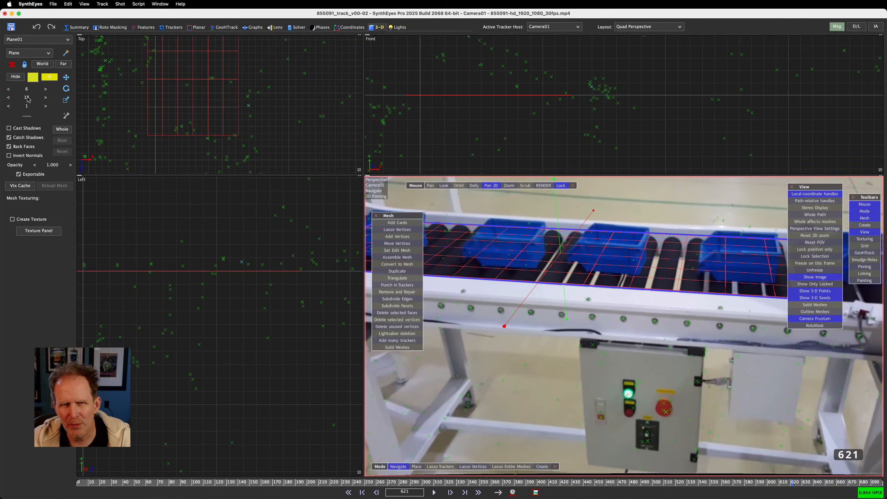
drag(26, 98, 43, 98)
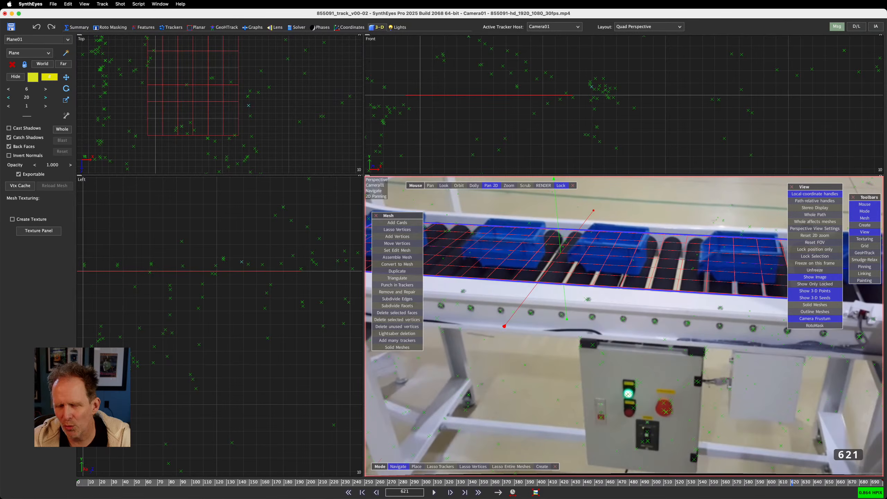
- Check the plane against the conveyor at frame 210 and widen it slightly by pulling its near edge toward the near rail in the perspective view
click(590, 150)
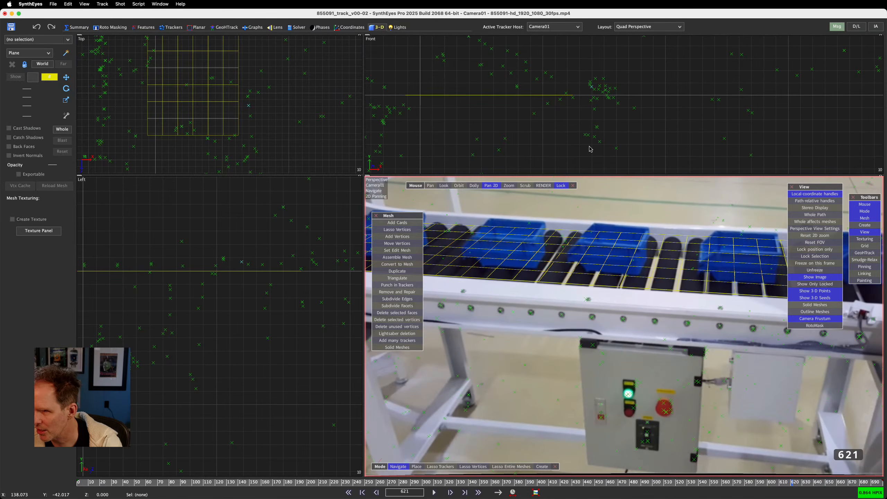
scroll(536, 419, down, 2)
scroll(536, 419, up, 1)
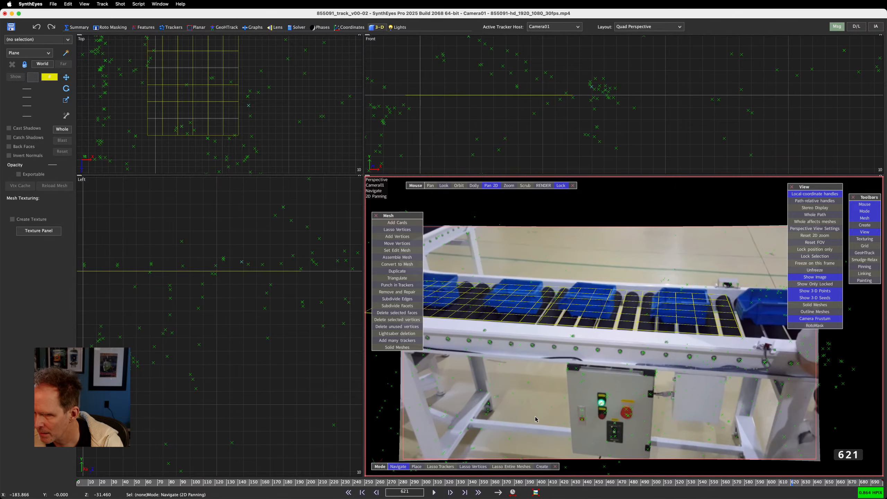
drag(131, 486, 319, 475)
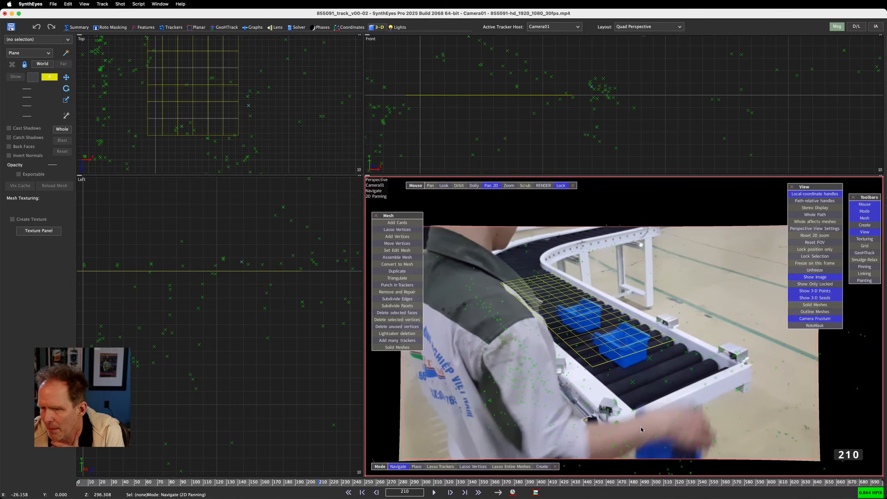
click(589, 350)
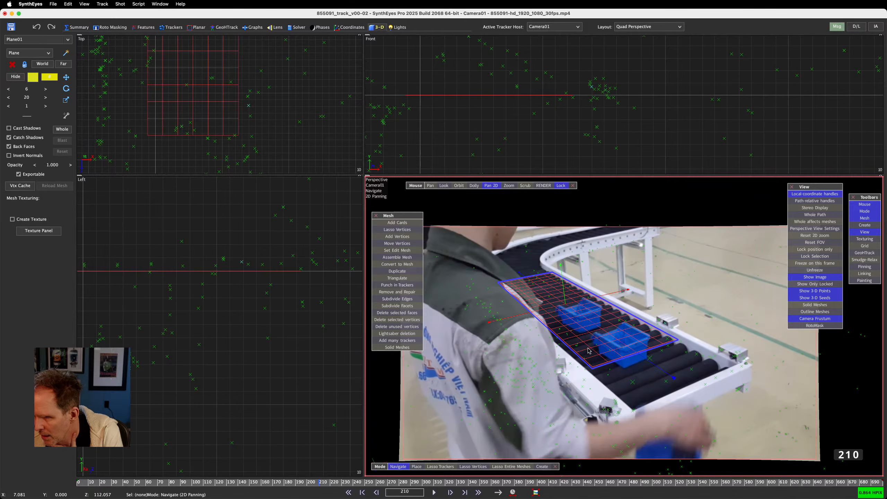
drag(570, 354, 566, 356)
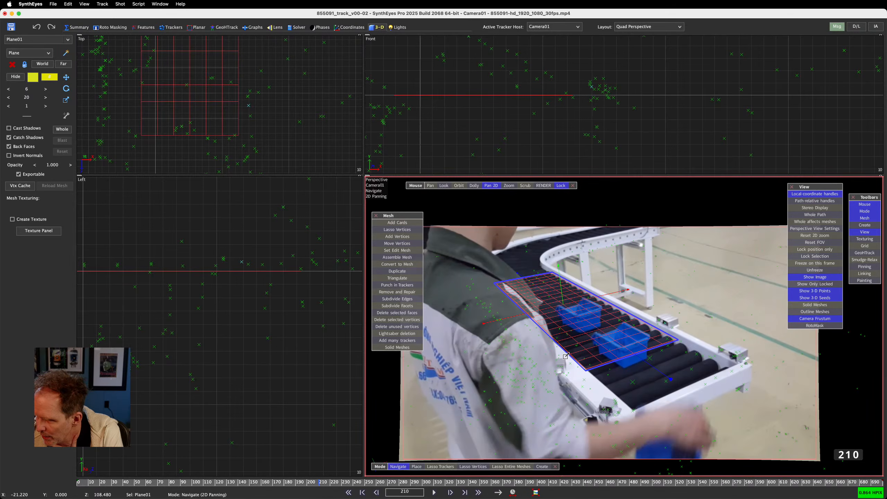
click(311, 349)
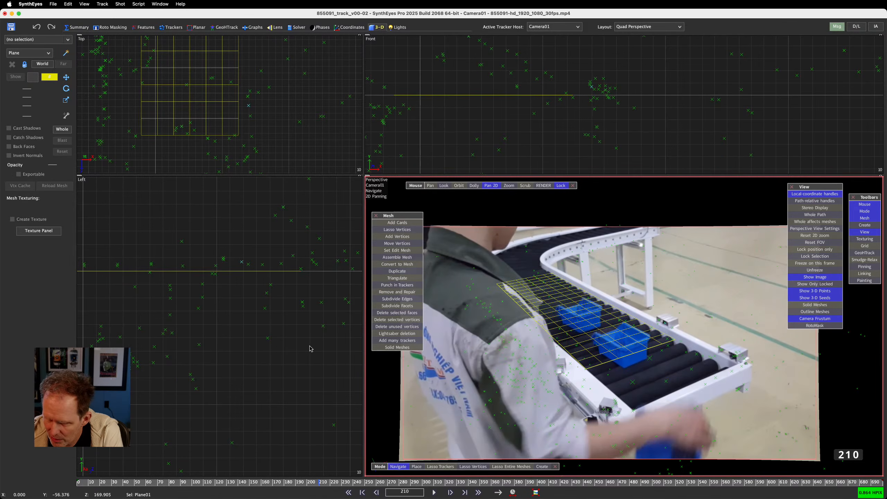
- Return to frame 0, change the plane's color to Nickel gray and deselect it
mouse_move(329, 479)
mouse_down()
mouse_move(686, 495)
mouse_move(427, 489)
mouse_move(1, 448)
mouse_up()
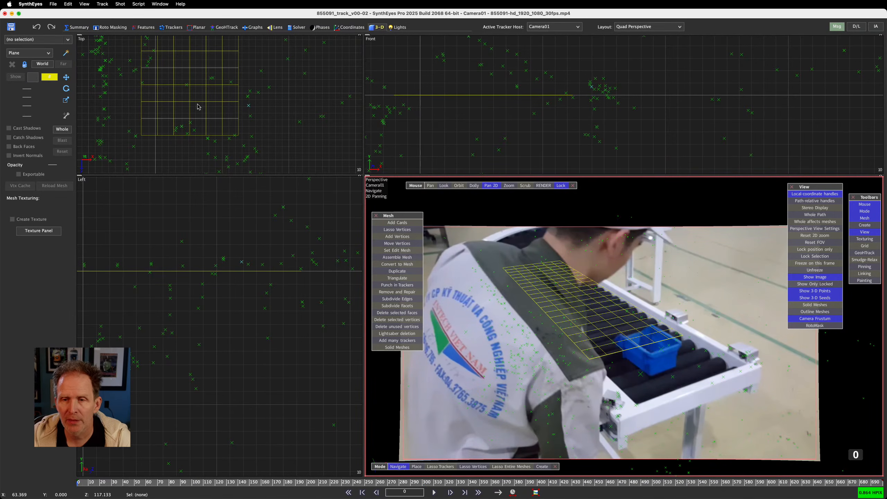
click(174, 100)
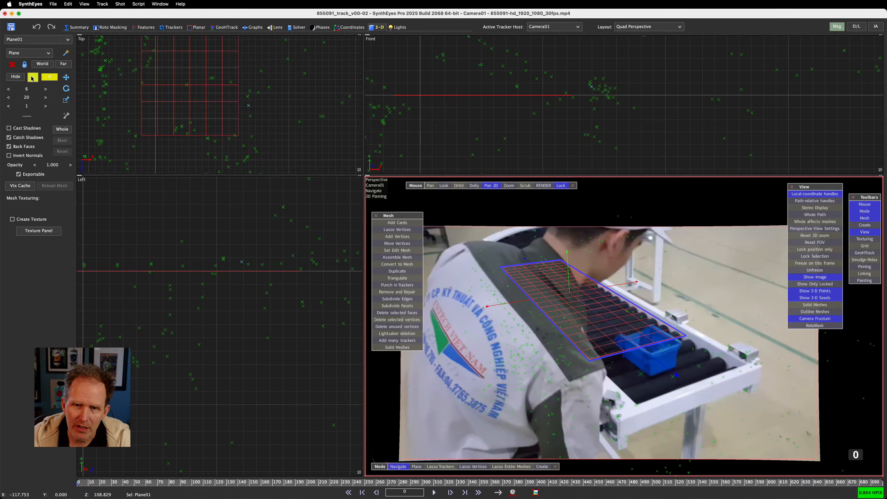
click(32, 78)
click(447, 133)
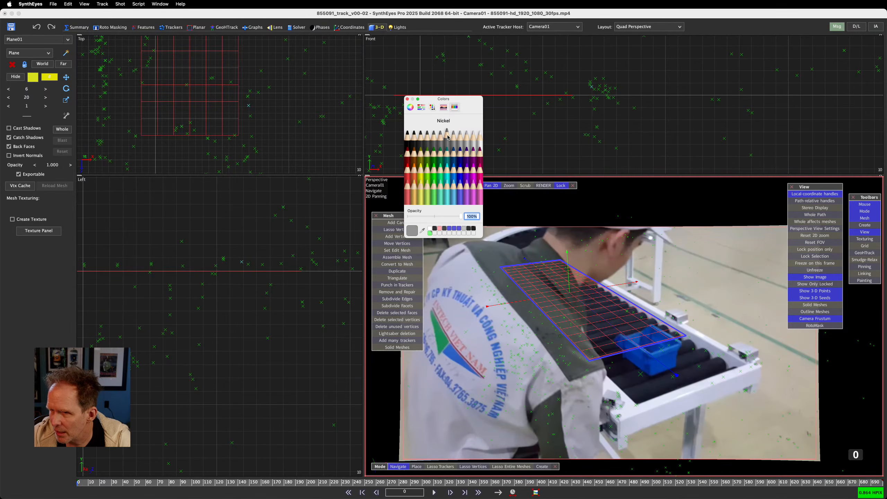
click(407, 99)
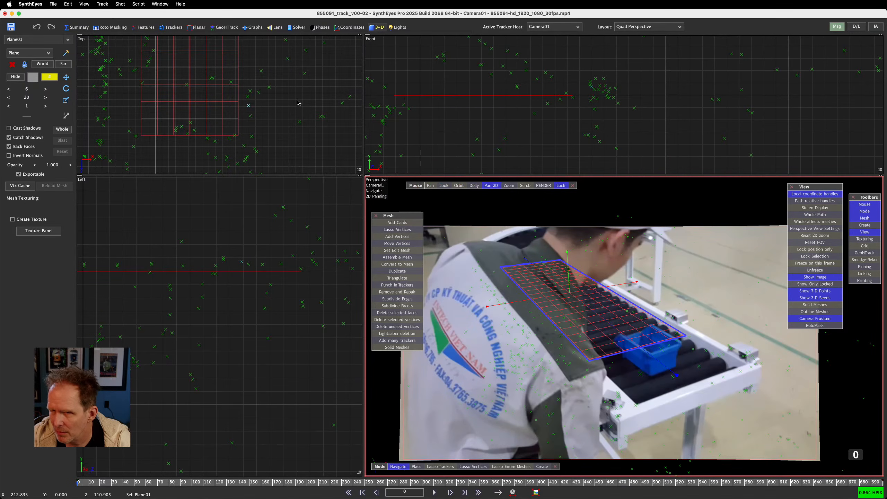
click(432, 234)
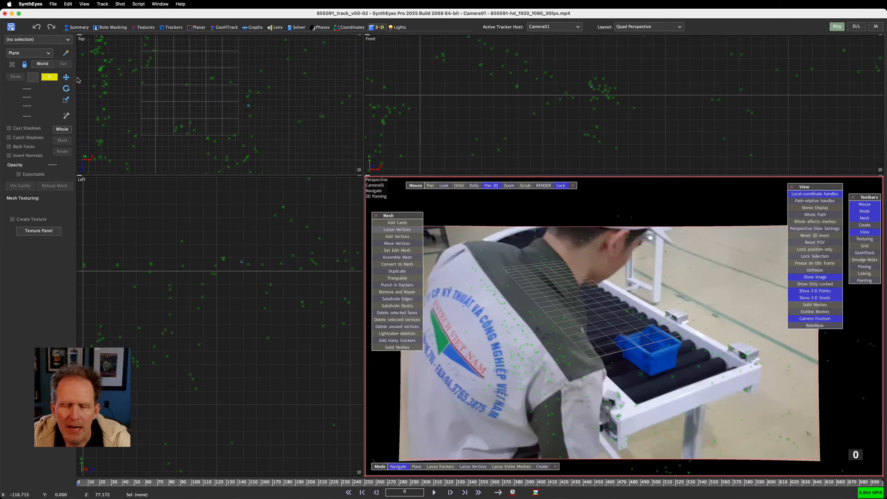
- Create a box about 56.3 by 54.8 by 61.0 and move it over the blue bin, to about X 41.2, Z 200.6
click(42, 55)
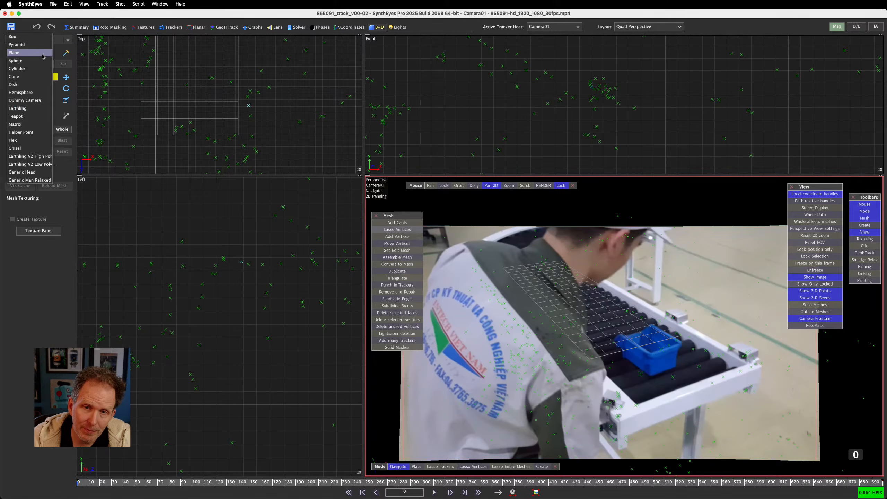
click(36, 37)
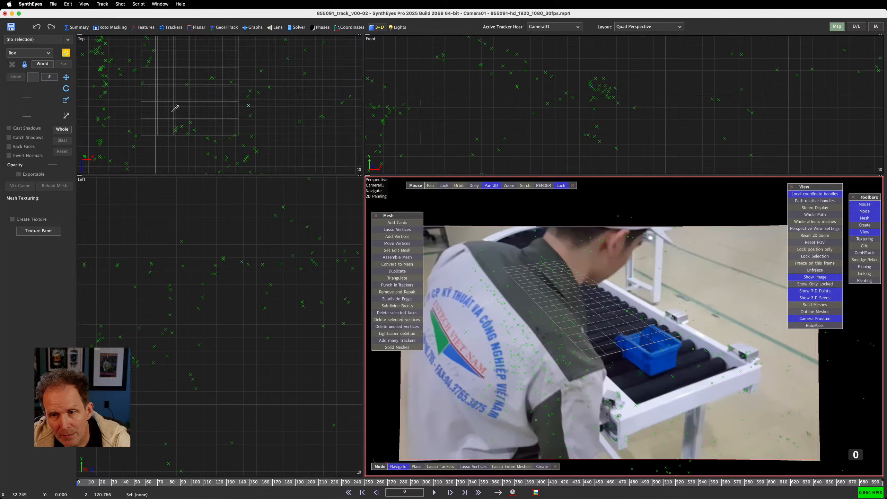
scroll(192, 124, up, 3)
drag(194, 90, 270, 98)
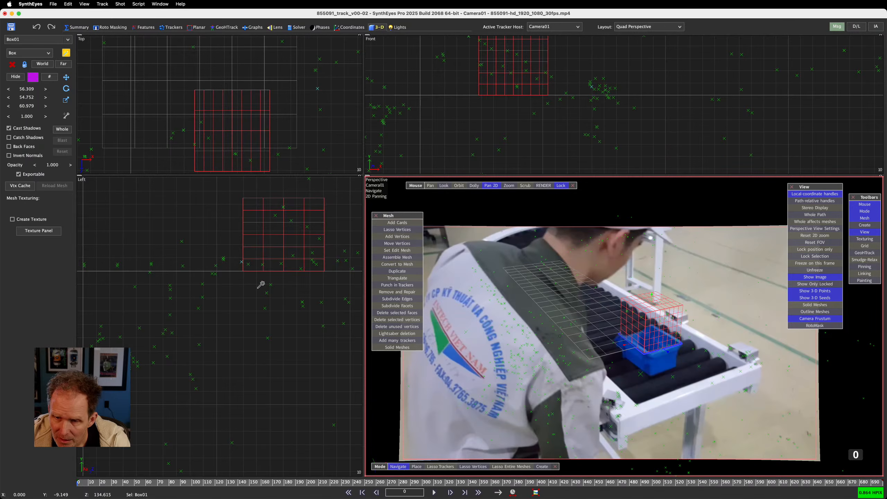
scroll(260, 284, down, 5)
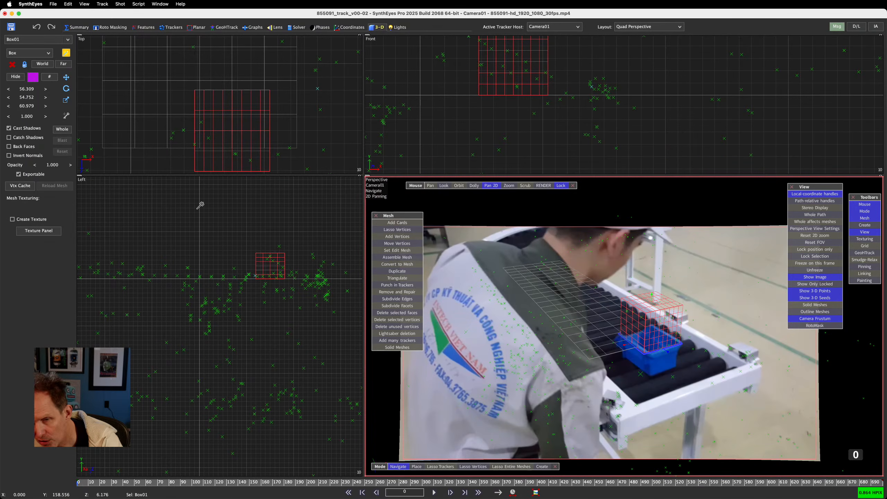
click(66, 77)
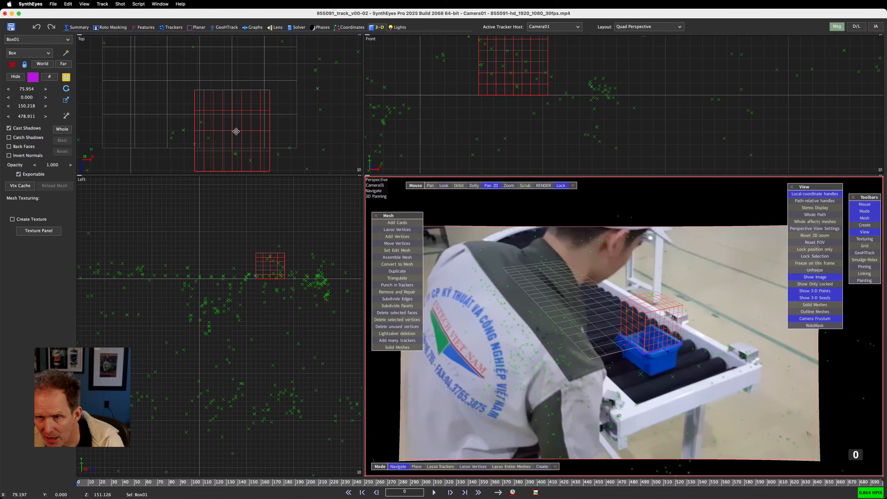
drag(236, 132, 189, 198)
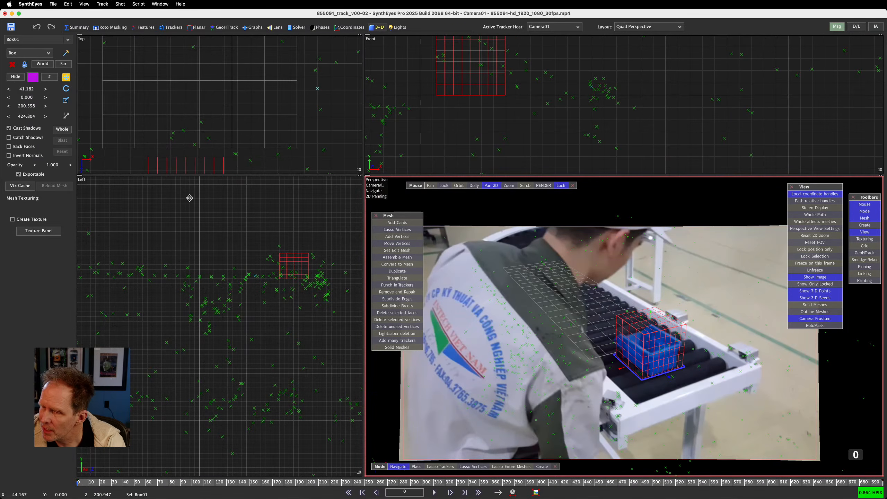
- Extend the plane along the conveyor past the blue bin to the end of the rollers, to a Z position of about -40.6
scroll(175, 154, up, 3)
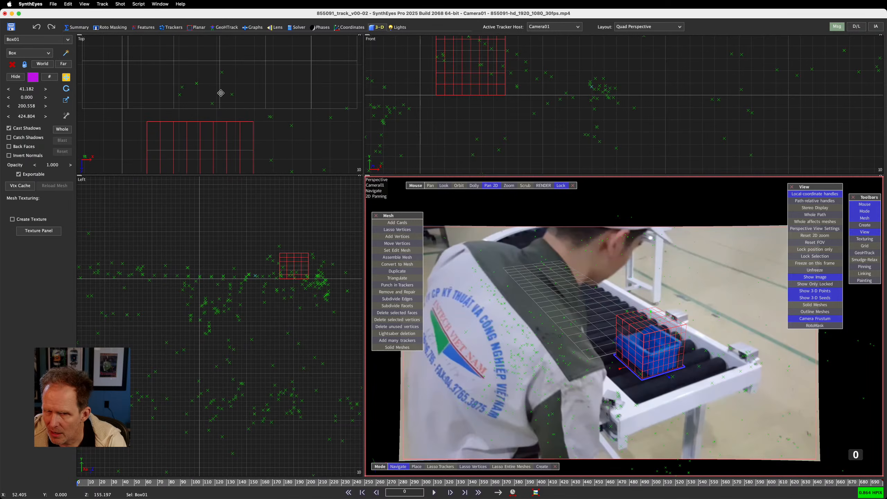
click(578, 309)
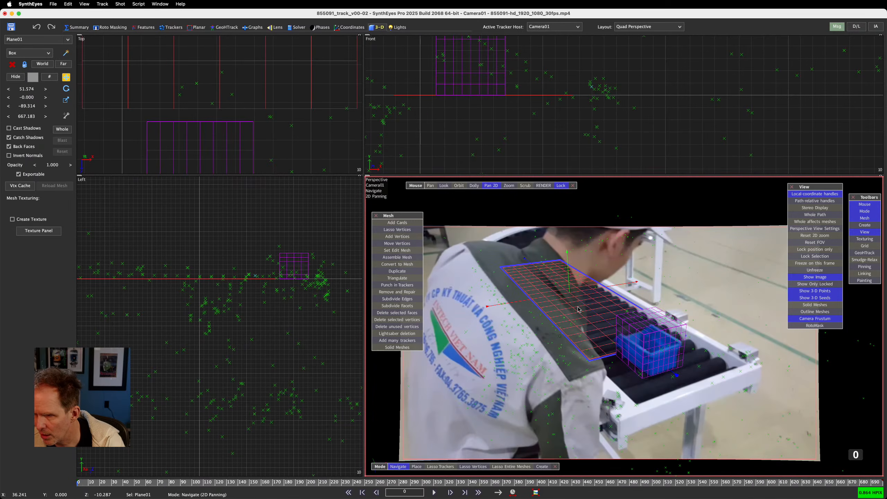
drag(593, 360, 628, 403)
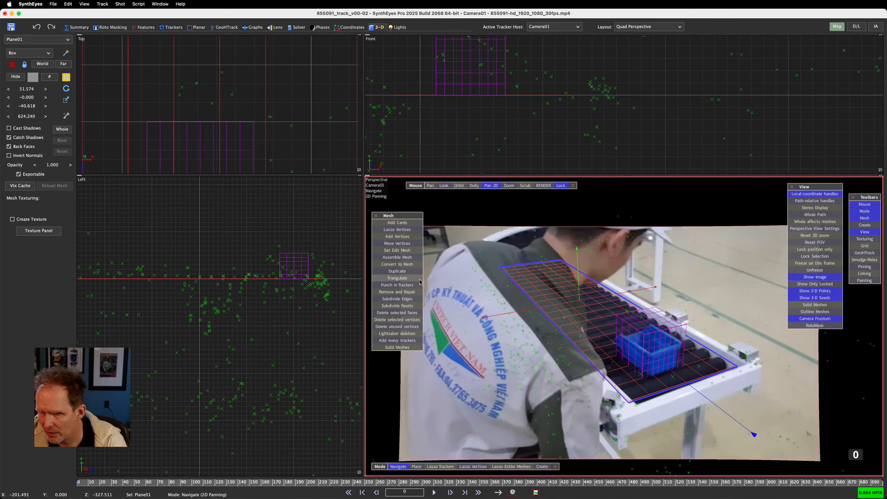
- Change the box's color to Ice and deselect it
click(293, 261)
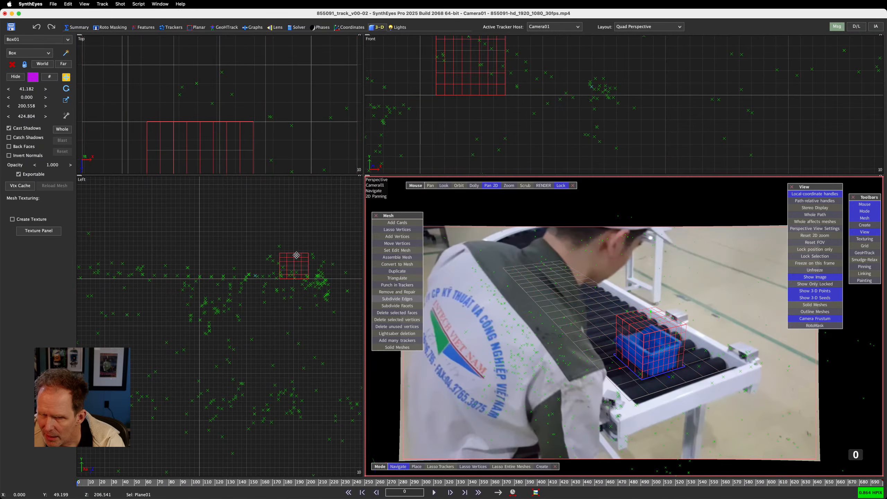
click(33, 77)
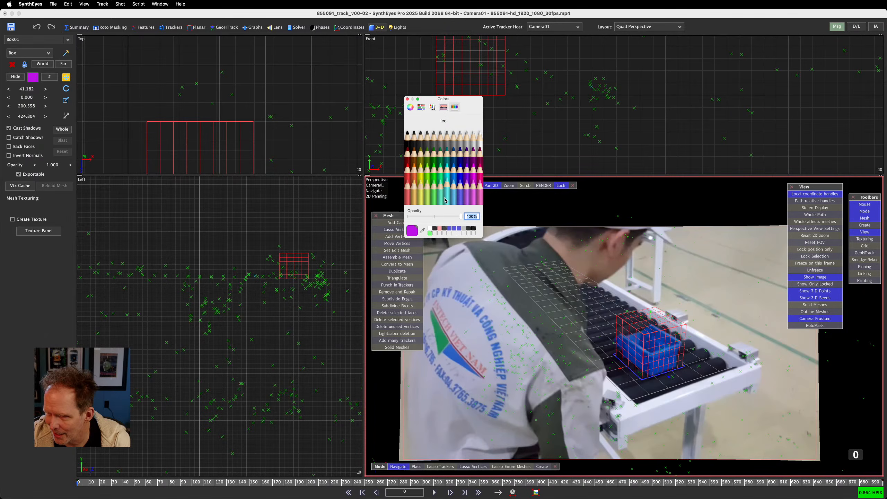
click(448, 200)
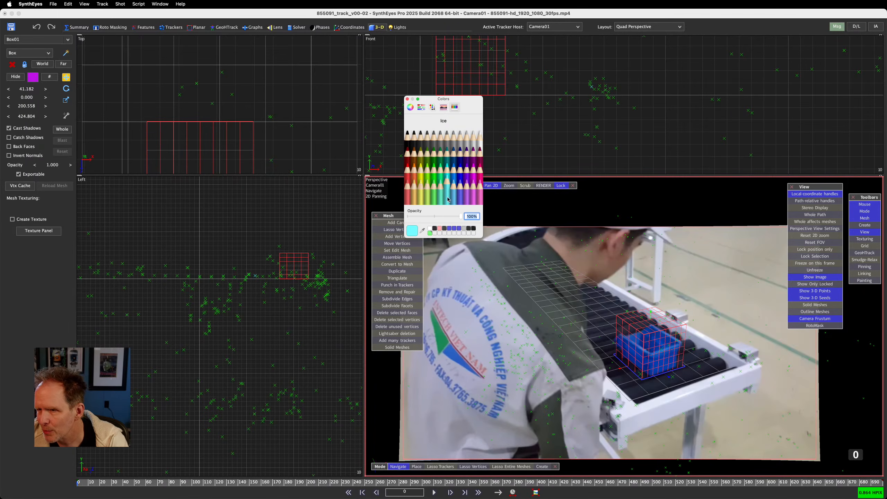
click(407, 98)
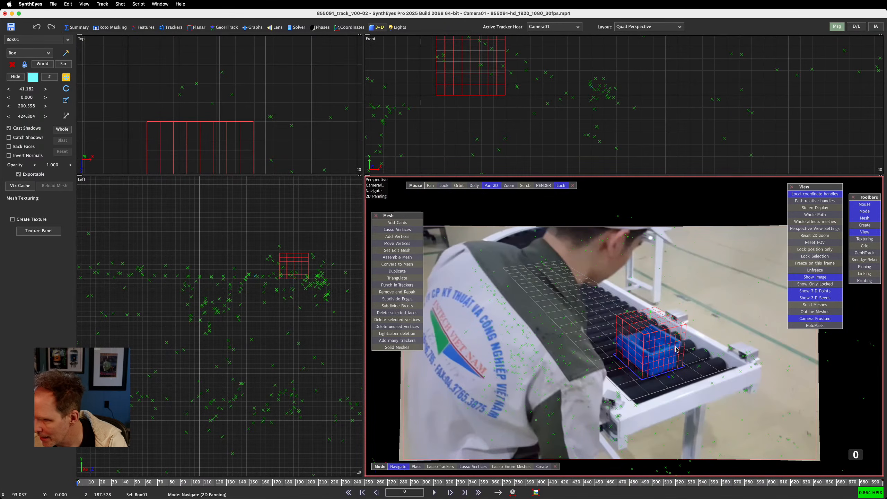
click(657, 337)
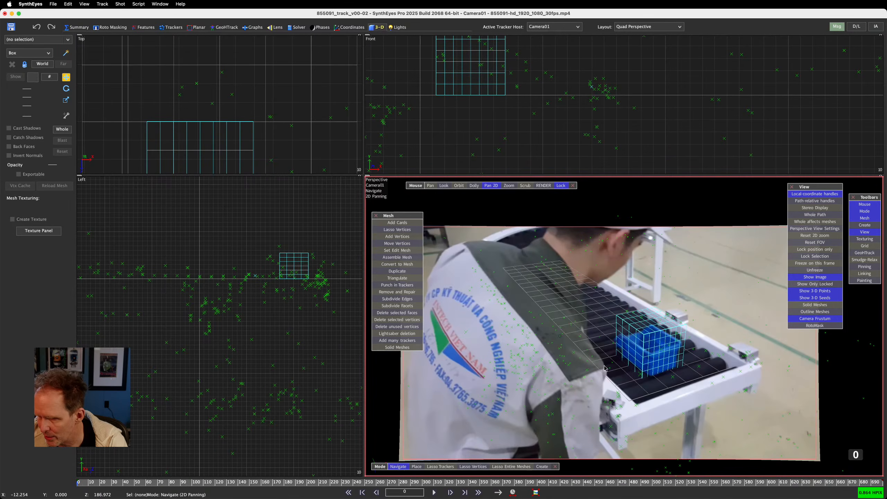
- Compare the box with the blue bin up close and reduce its X size to about 45.96
scroll(675, 353, up, 3)
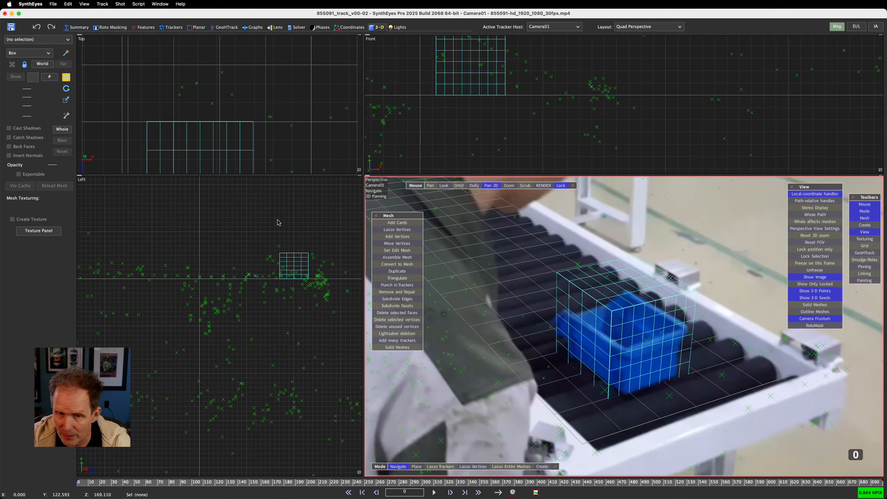
click(65, 99)
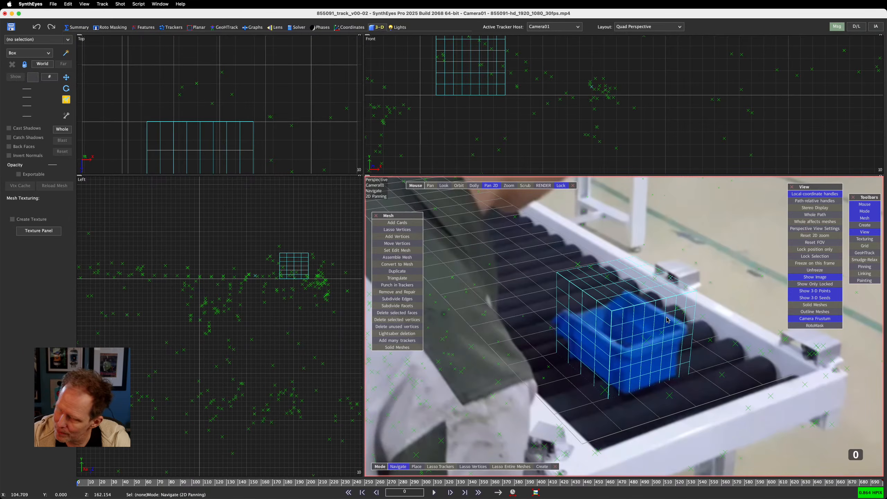
click(574, 285)
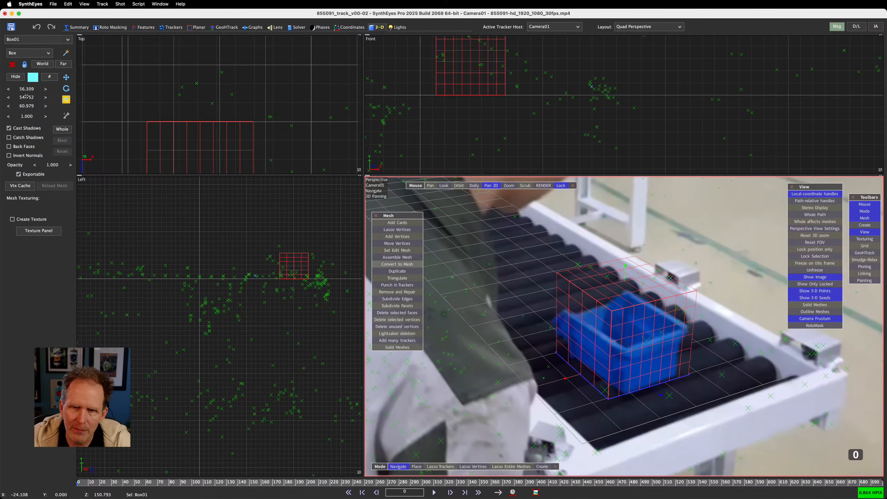
drag(29, 89, 8, 89)
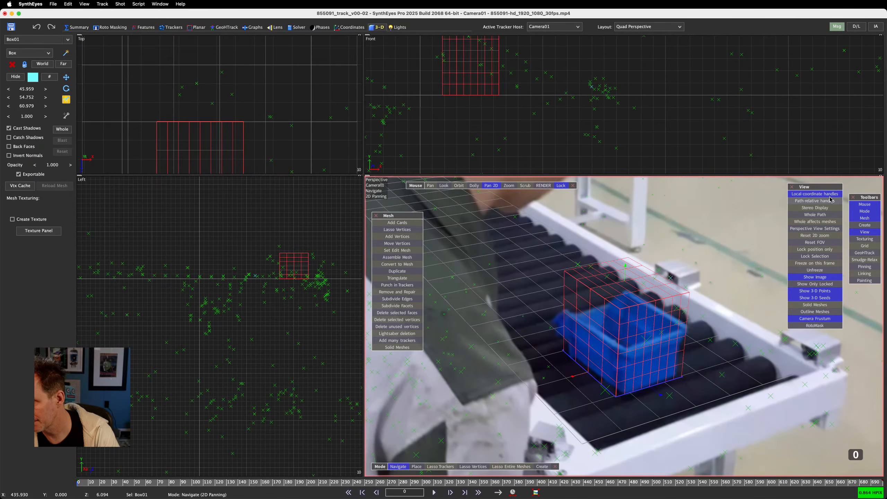
- Turn on pin creation and place pins on the box's left upper, left lower and near upper corners
click(864, 267)
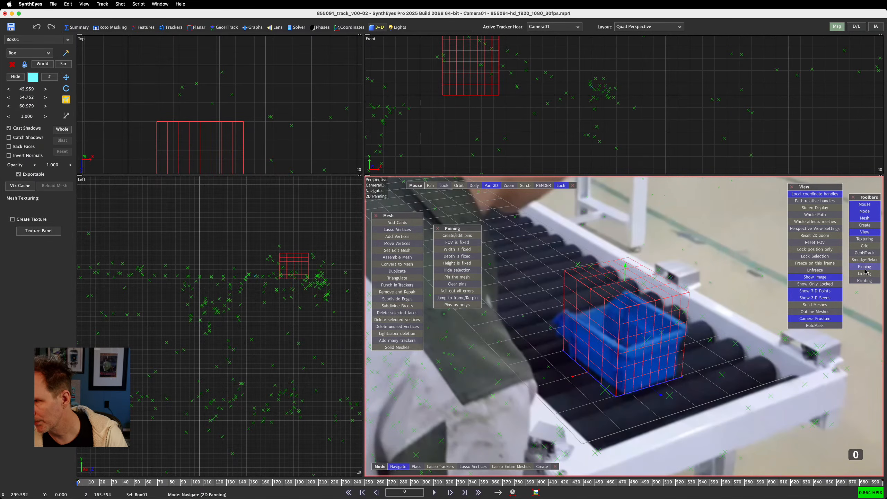
click(457, 235)
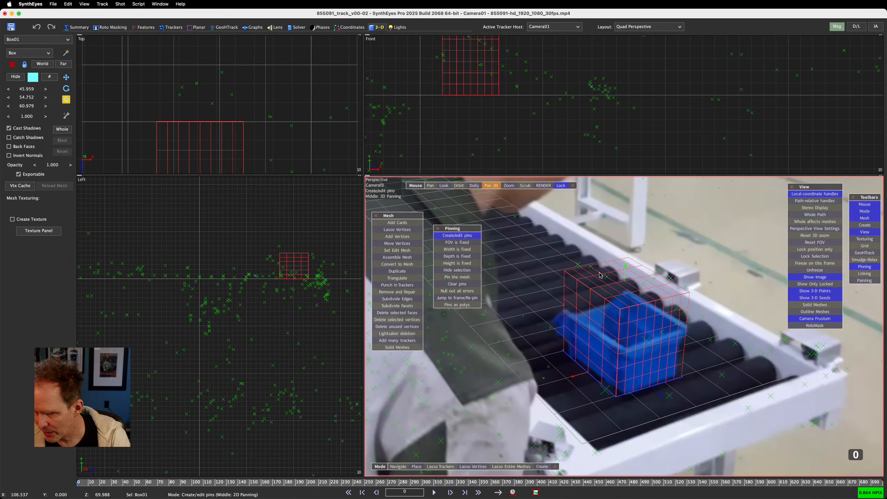
click(566, 274)
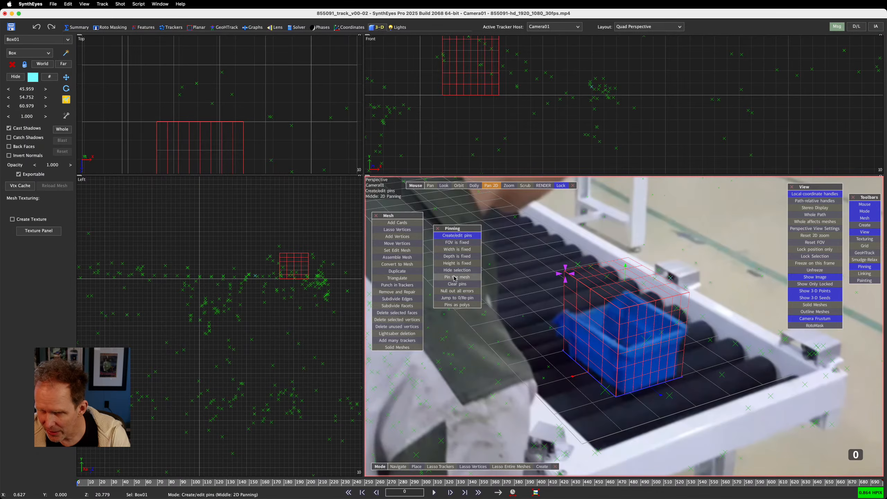
click(566, 352)
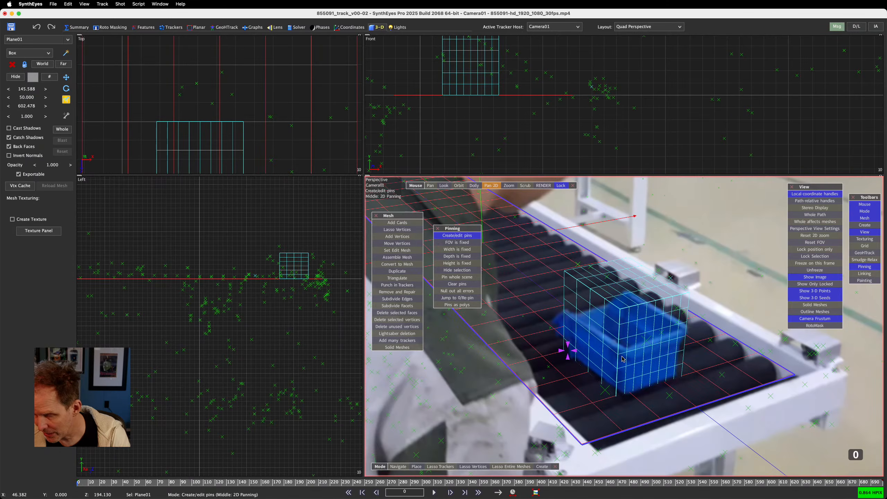
click(567, 278)
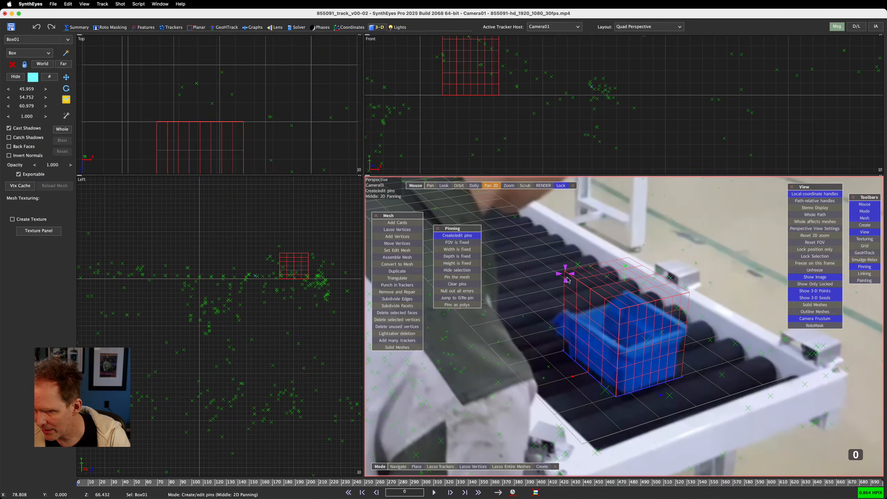
click(565, 346)
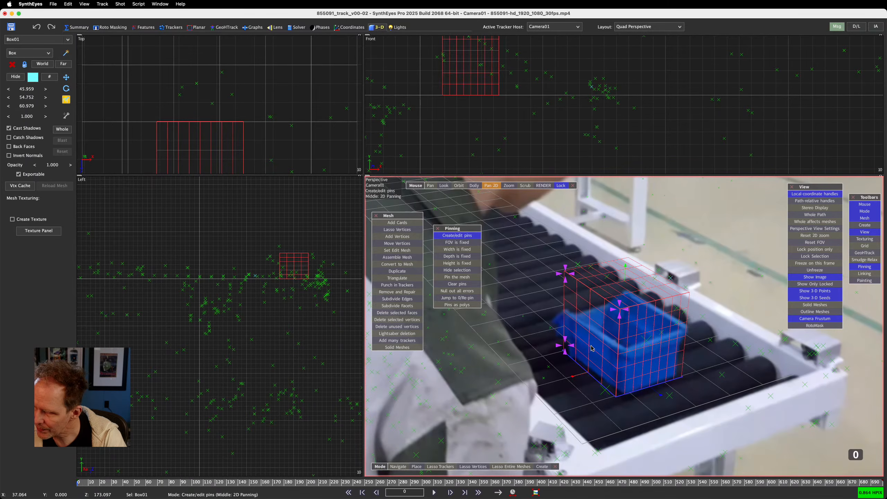
- Remove the trial pins from the box's corners
right_click(570, 345)
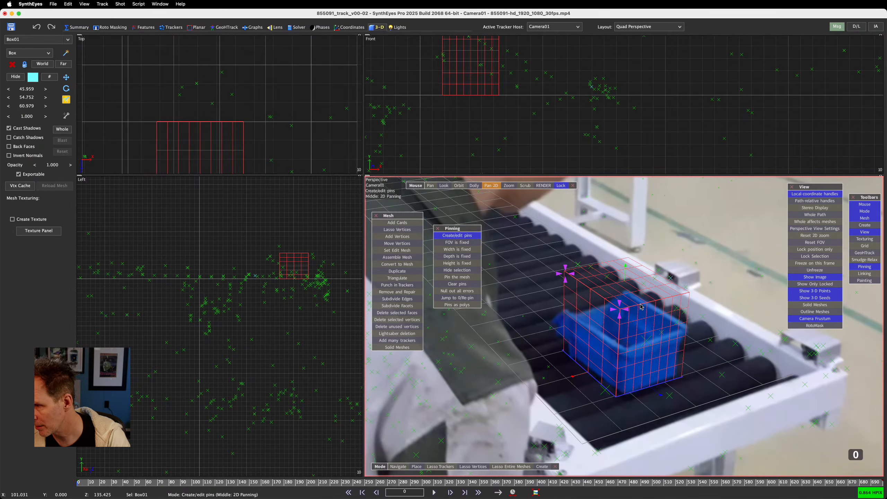
mouse_move(627, 311)
mouse_down()
mouse_move(620, 312)
mouse_move(627, 311)
mouse_up()
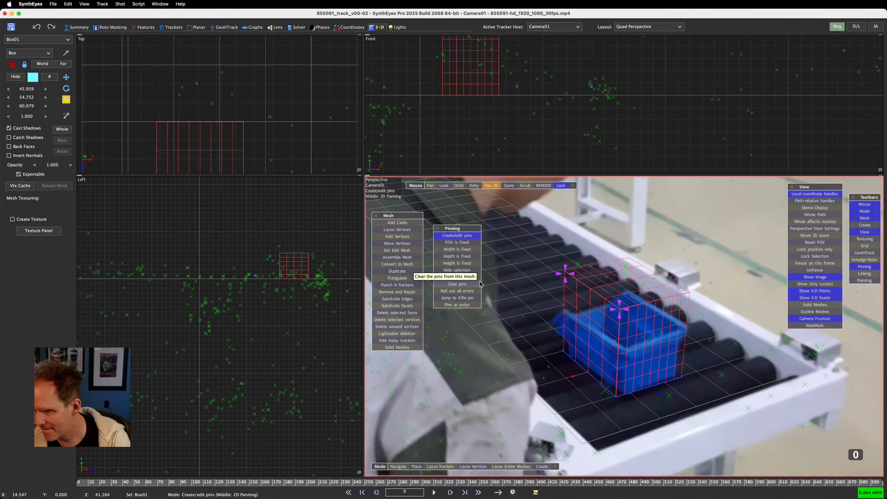
right_click(567, 274)
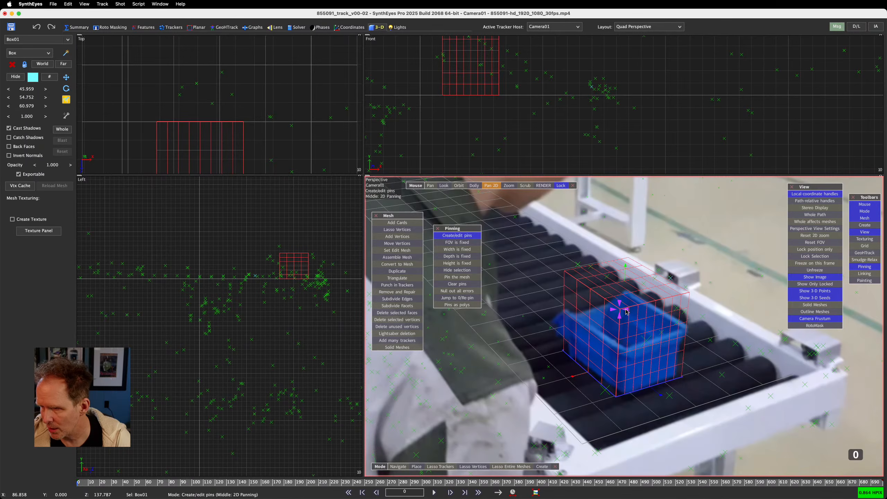
- Pin the box's three visible lower corners and its near upper corner at frame 0
click(563, 349)
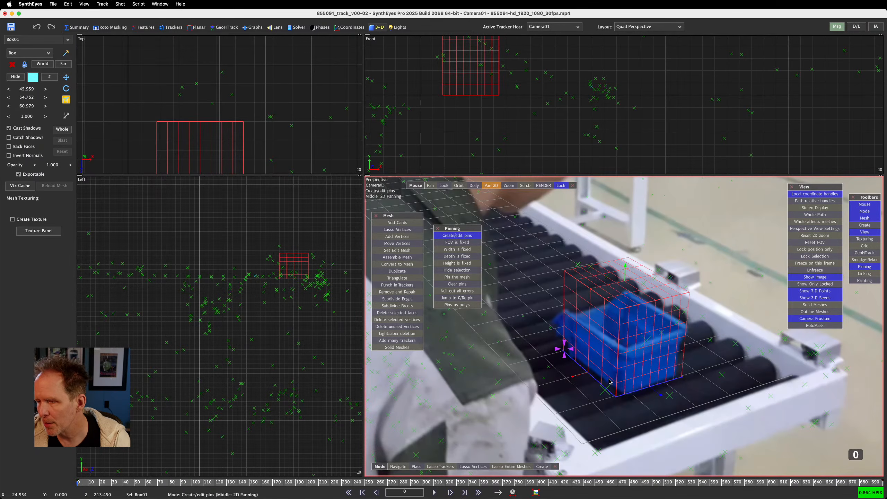
click(615, 392)
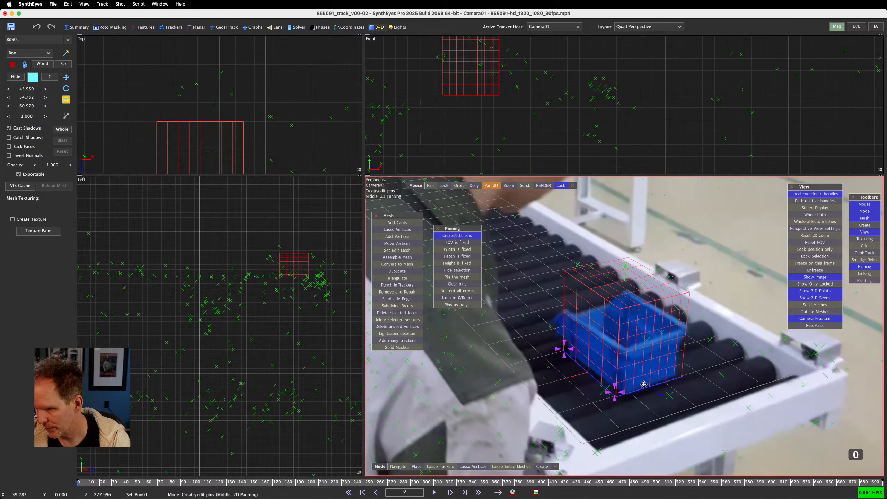
click(680, 375)
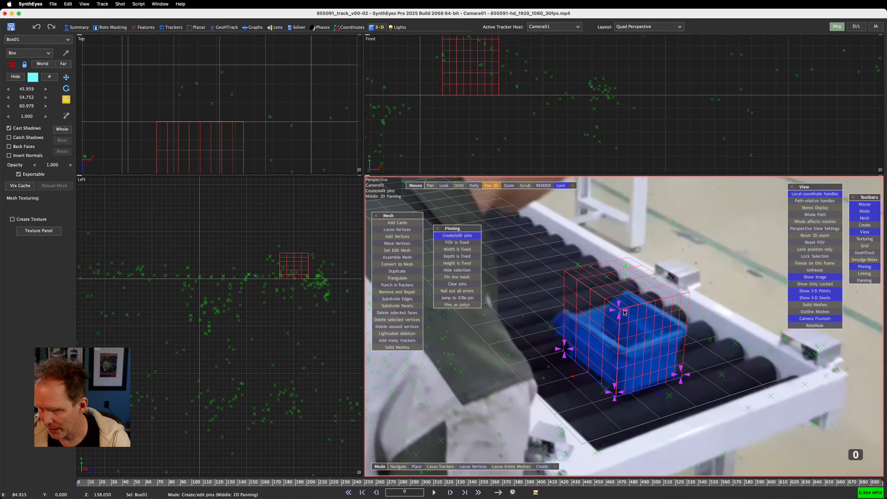
mouse_move(625, 312)
mouse_down()
mouse_move(624, 328)
mouse_move(639, 312)
mouse_move(619, 310)
mouse_up()
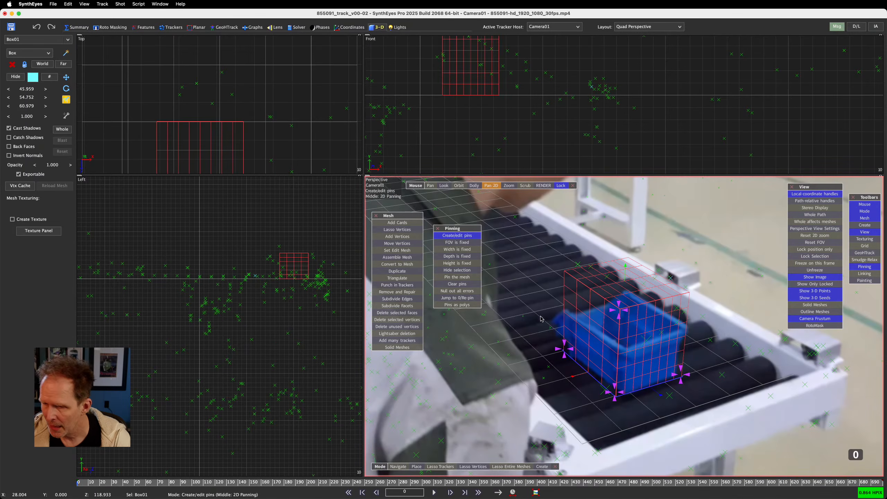
- Let pinning change the box's height, try lowering the near upper corner toward the bin's rim, and undo that move
click(458, 263)
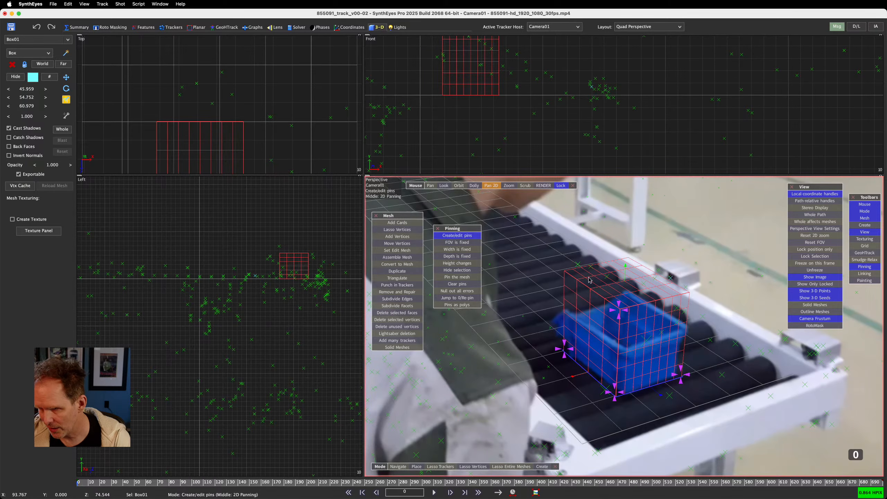
drag(626, 313, 624, 341)
key(super+z)
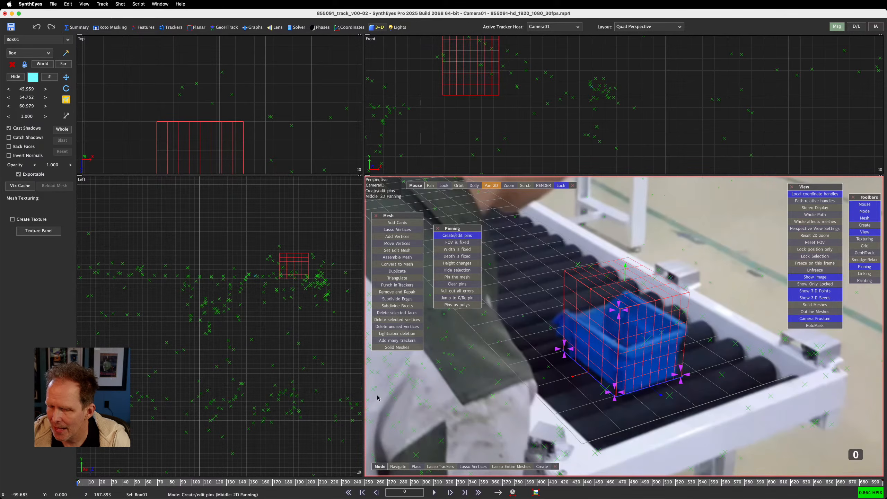
- Go to frame 1 and lower the box's Y size to about 33.14 to match the bin's rim
key(Right)
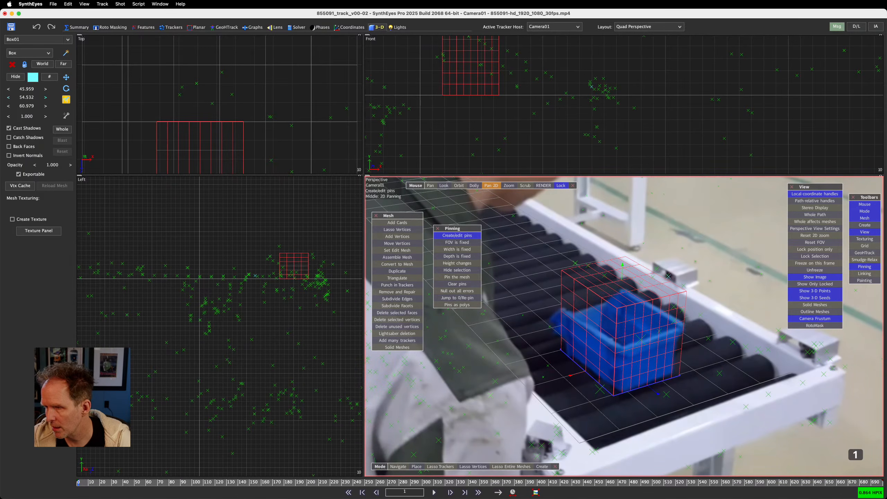
drag(26, 97, 14, 97)
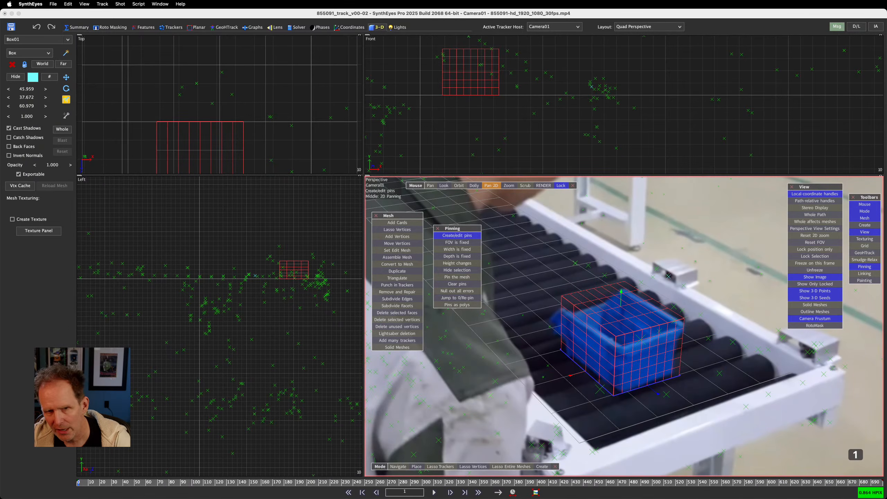
drag(31, 97, 28, 97)
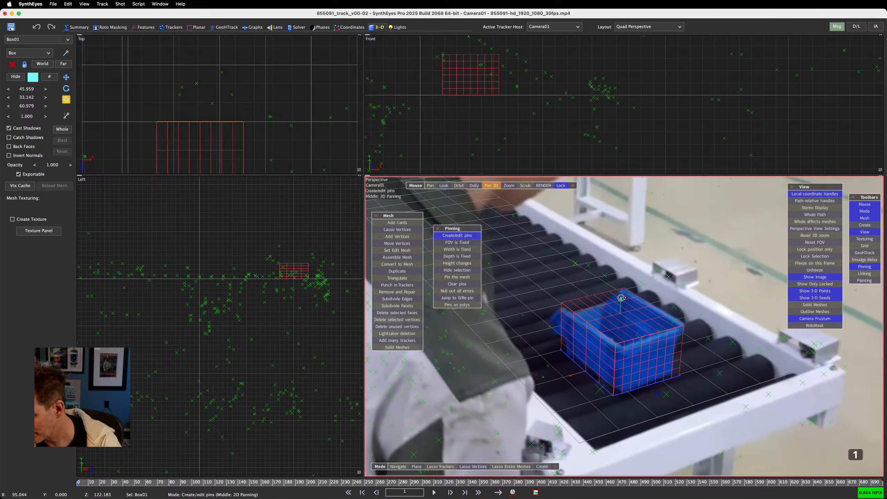
- Rotate the box slightly about its vertical axis to follow the bin and move it to about X 41.37, Z 198.72
drag(620, 296, 621, 291)
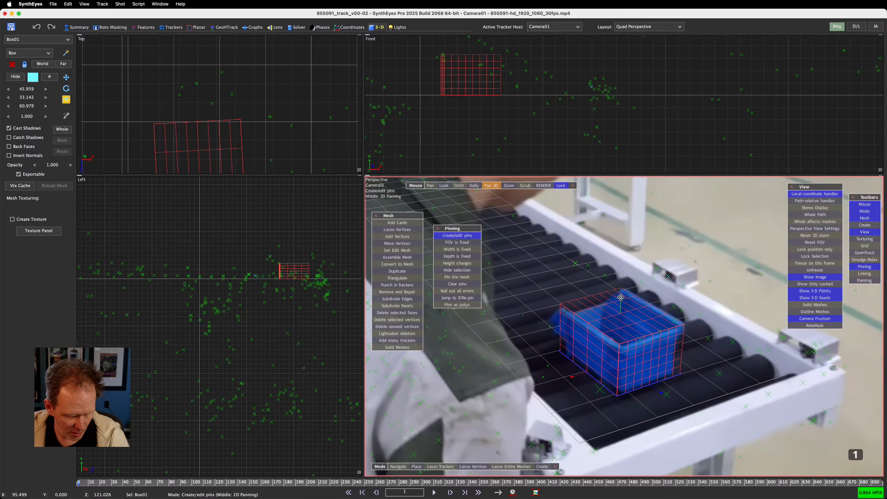
drag(620, 297, 625, 296)
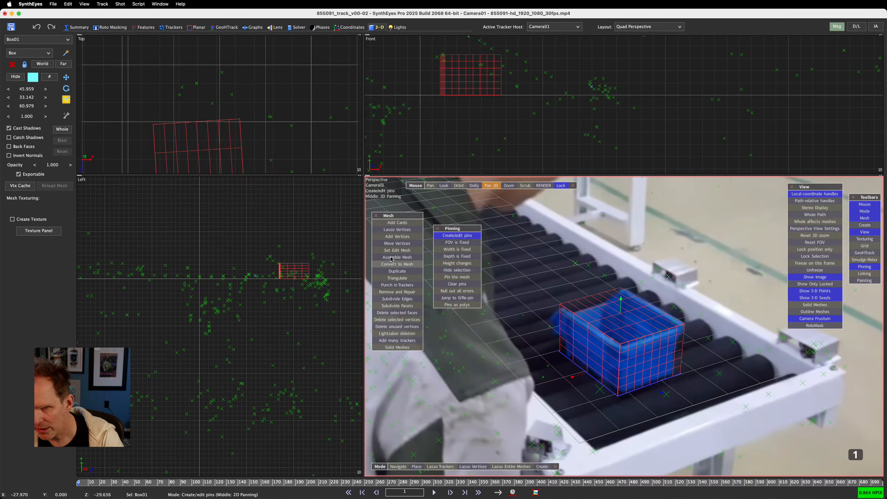
key(w)
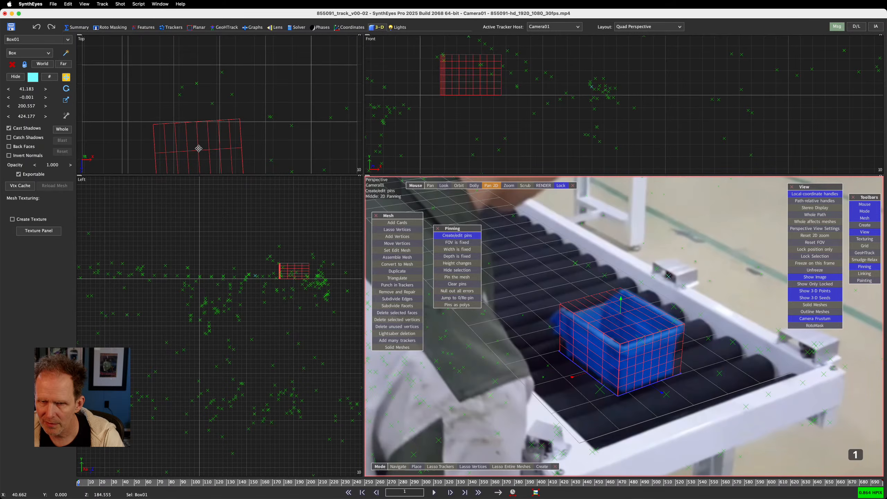
drag(197, 148, 197, 146)
drag(198, 145, 199, 145)
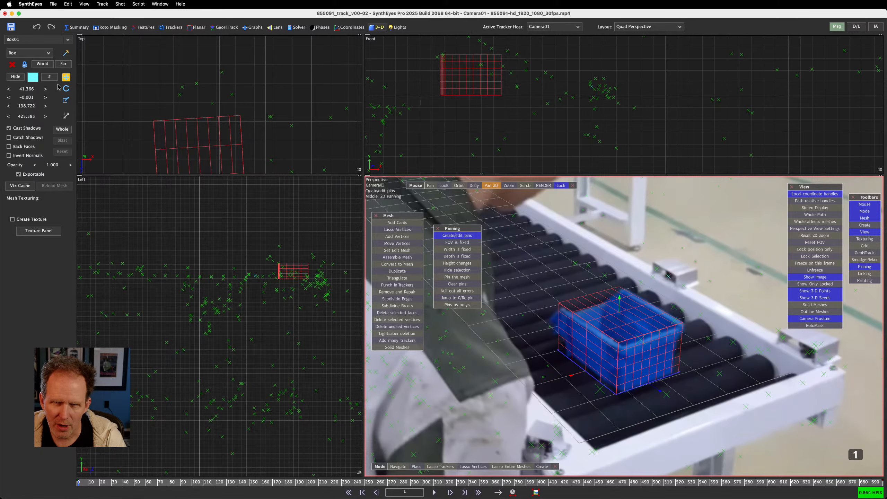
- Resize the box to about 45.55 in X, 32.67 in Y and 68.66 in Z to fit the bin
click(66, 99)
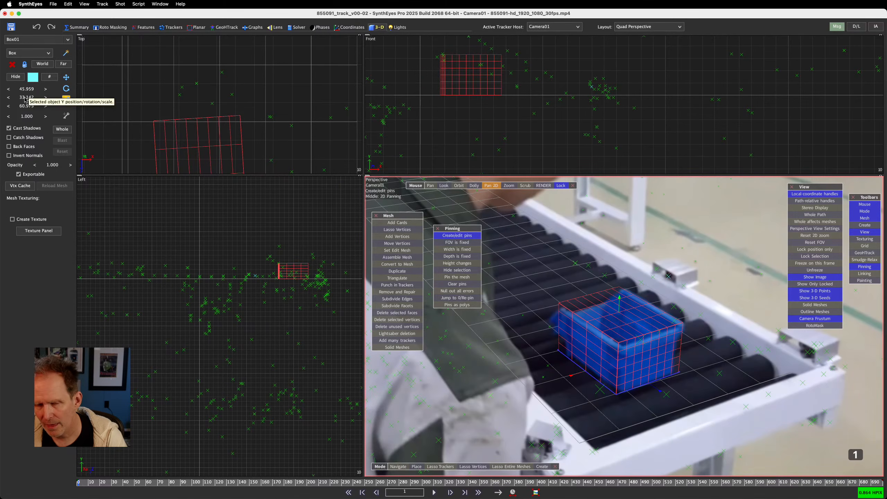
drag(27, 99, 26, 98)
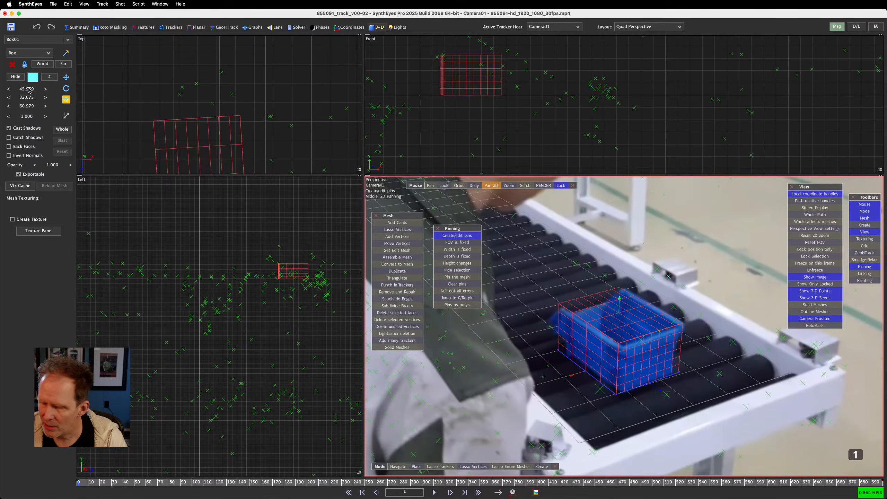
drag(30, 90, 33, 106)
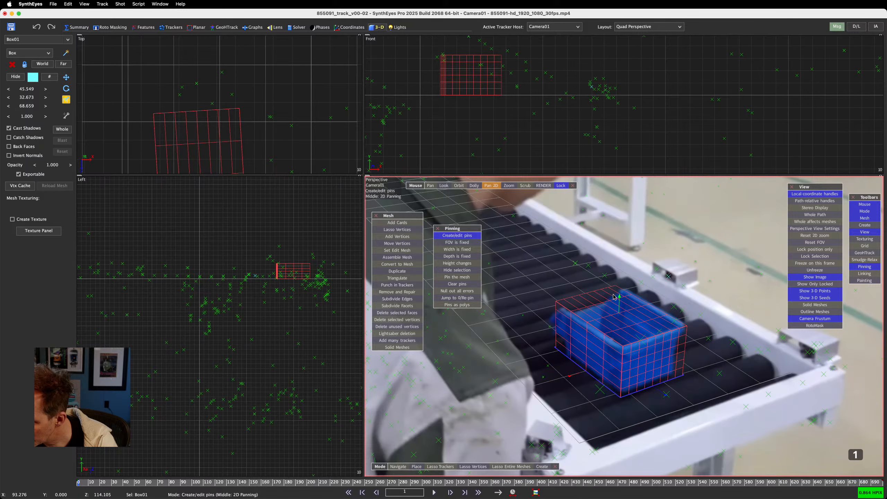
- Fine-tune the box's rotation against the bin and shift it to about X 41.73, Z 198.54
drag(619, 296, 621, 294)
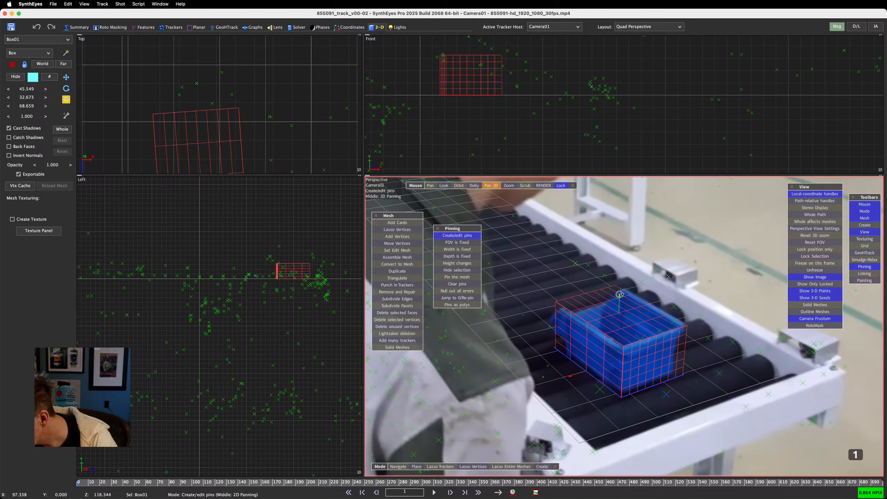
click(66, 78)
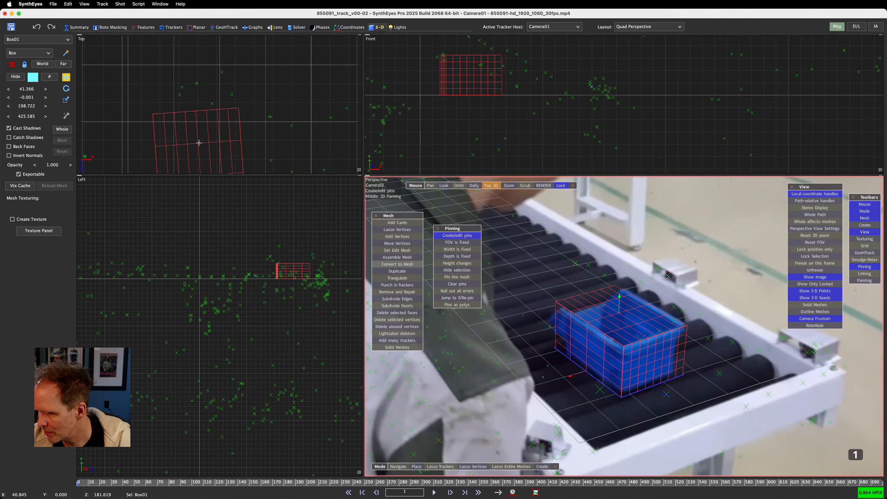
drag(198, 142, 200, 143)
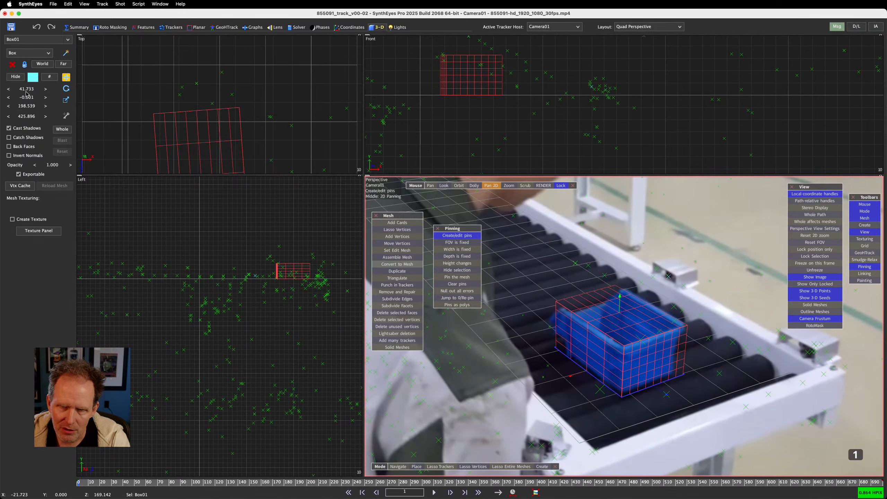
- Reduce the box's Y size to about 31.83 and its segments to 4 along X and 3 along Z
click(65, 99)
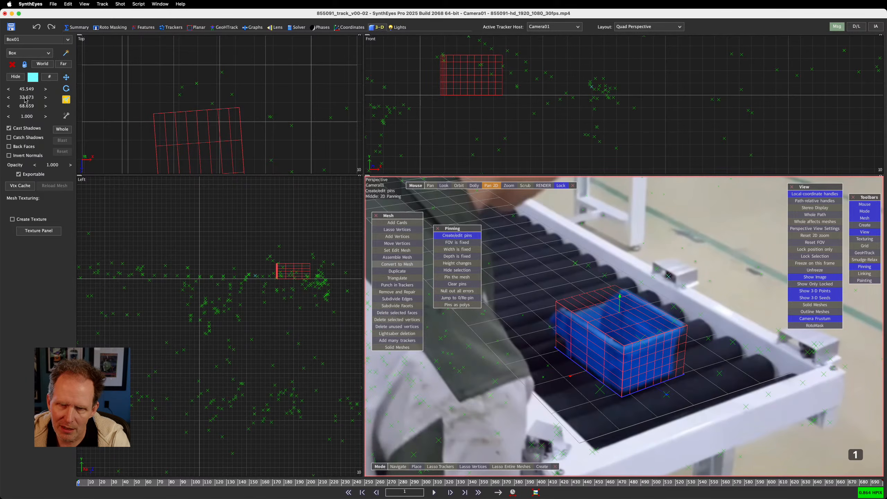
drag(27, 97, 15, 98)
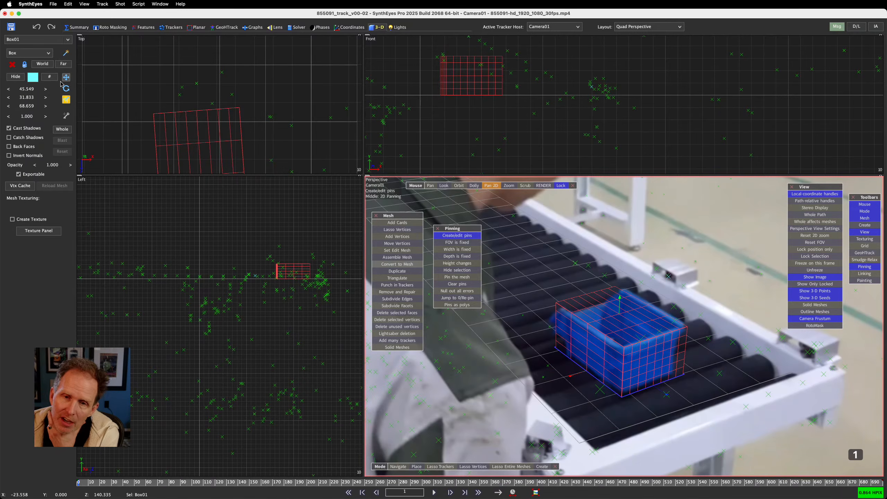
click(49, 77)
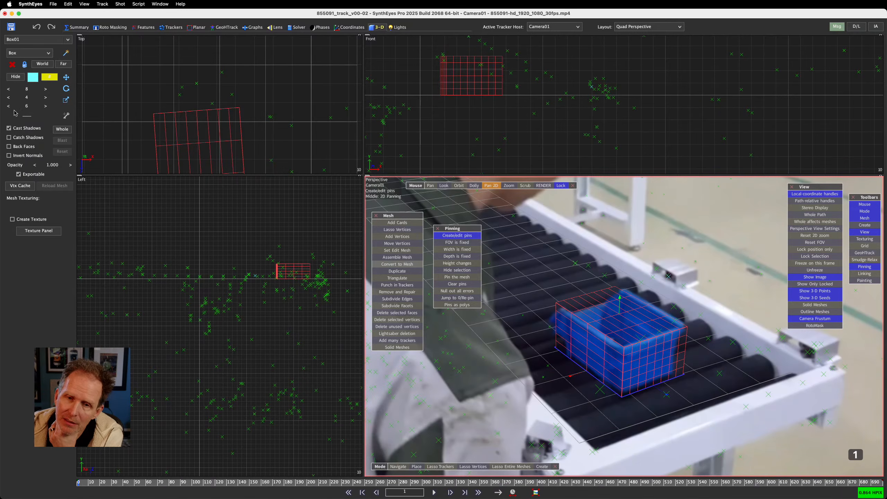
click(9, 89)
click(8, 89)
click(8, 90)
click(9, 89)
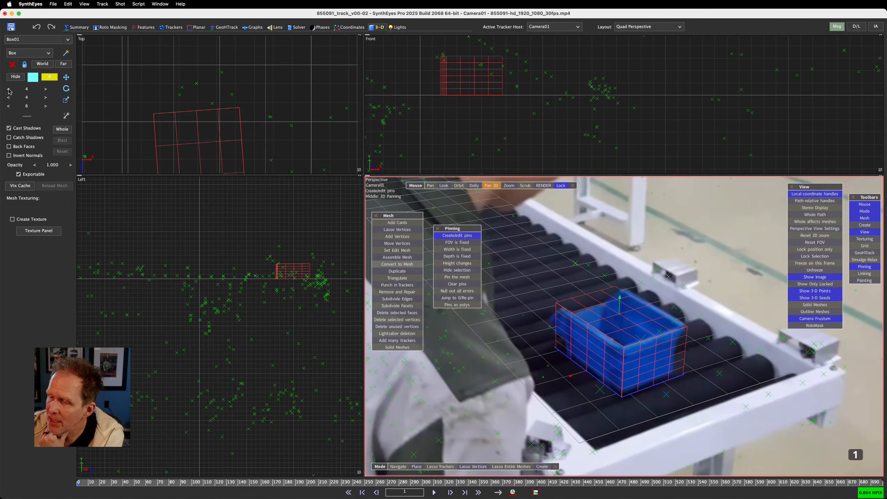
click(8, 106)
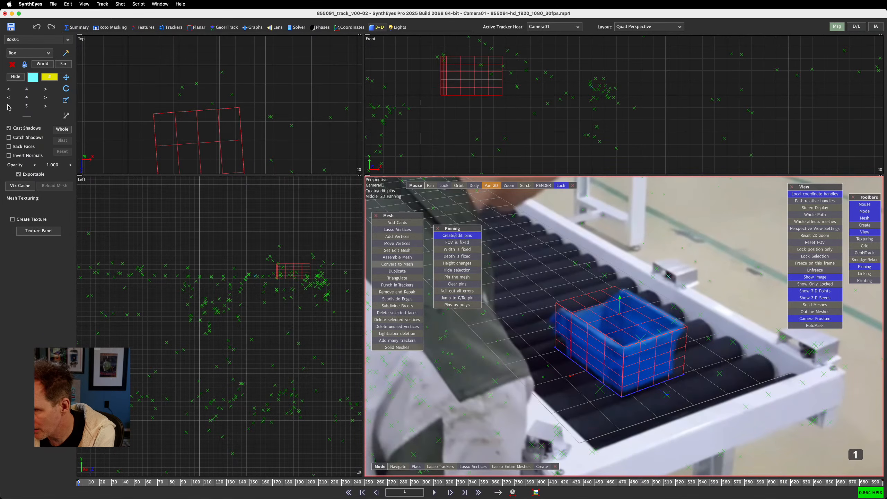
click(8, 106)
click(8, 106)
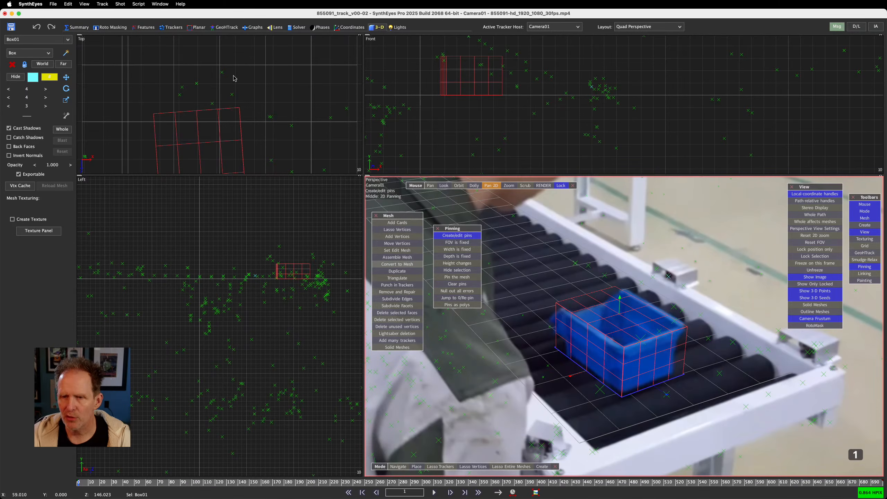
- Switch to the GeoHTrack room and show the GeoHTrack toolbar in the perspective view
click(223, 27)
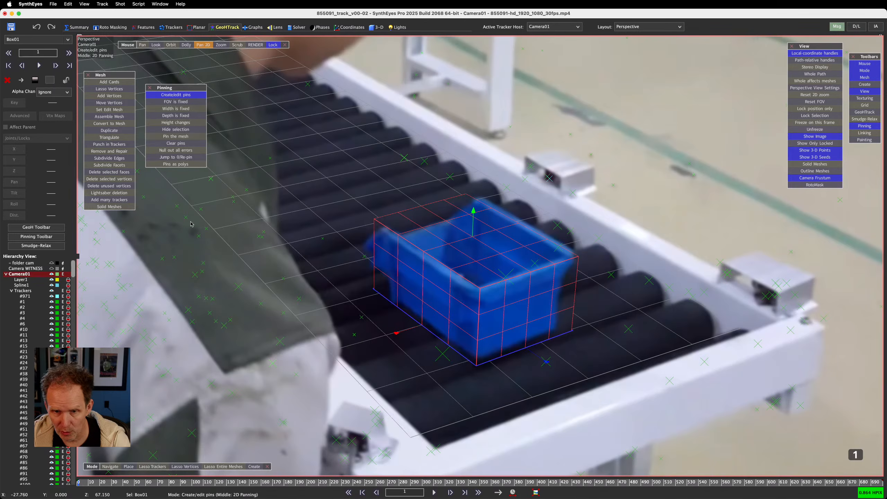
click(42, 226)
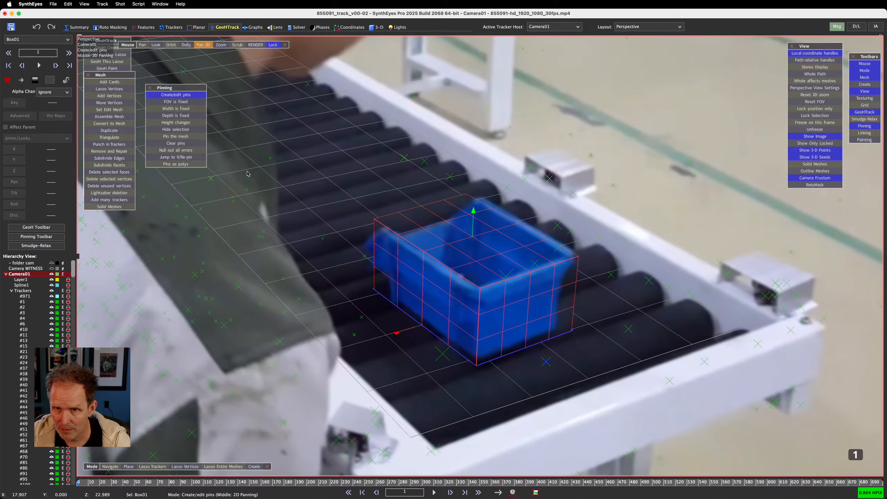
drag(124, 40, 259, 73)
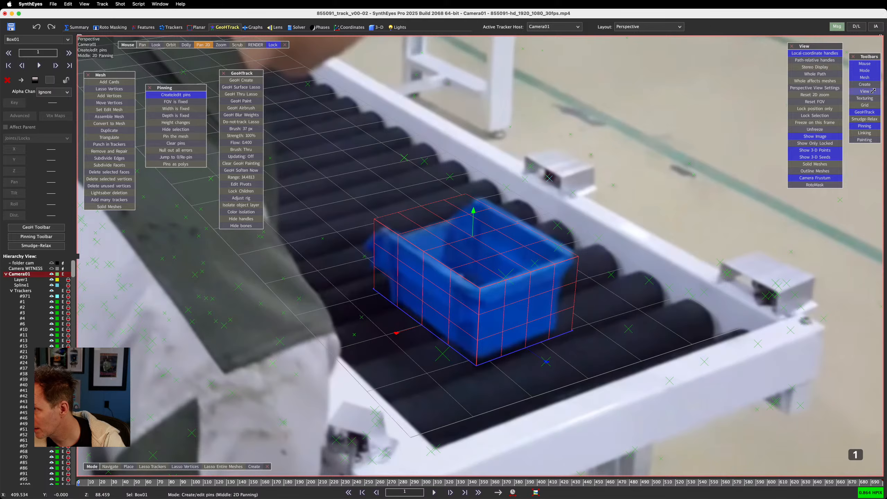
click(868, 113)
click(868, 112)
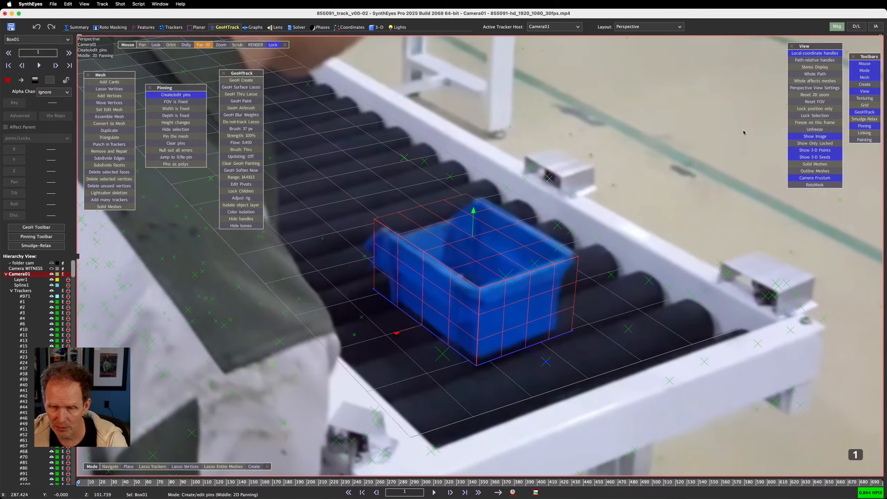
- Close the Mesh and Pinning toolbars and activate the GeoH Create tool
click(88, 74)
click(150, 87)
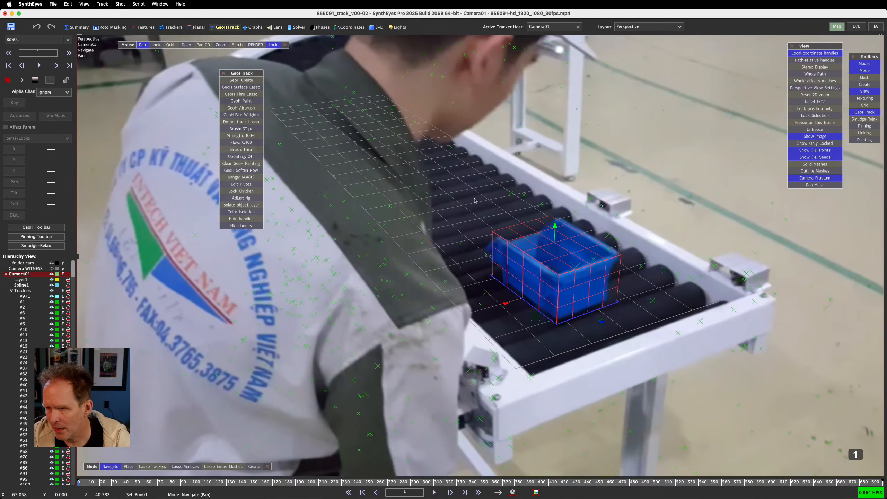
drag(260, 74, 129, 68)
click(113, 73)
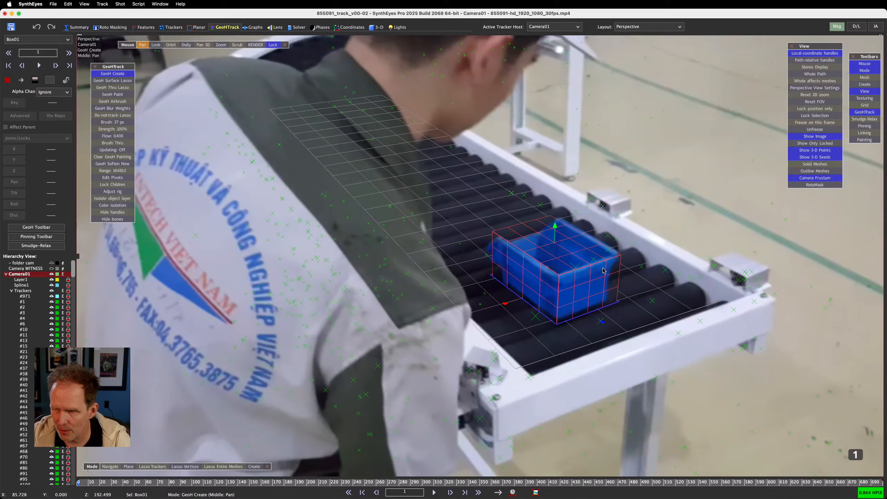
- Try adding a geometric tracking object on the surface of the box mesh
click(555, 257)
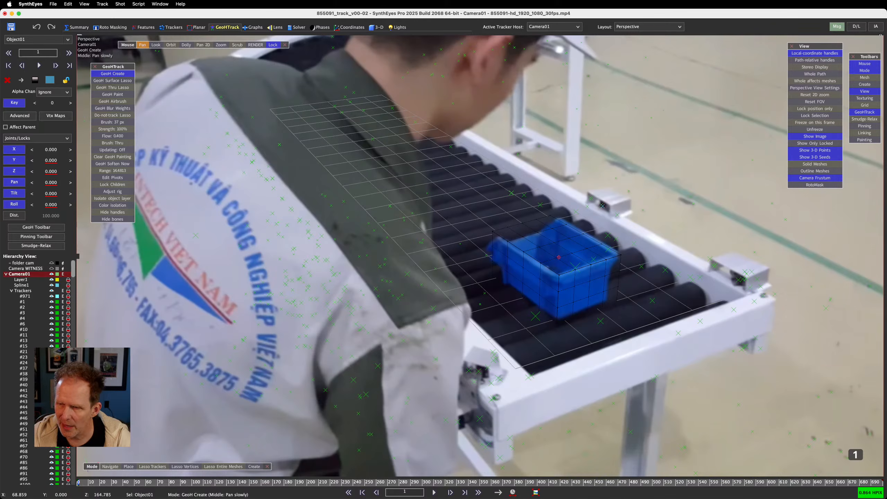
ctrl+click(556, 258)
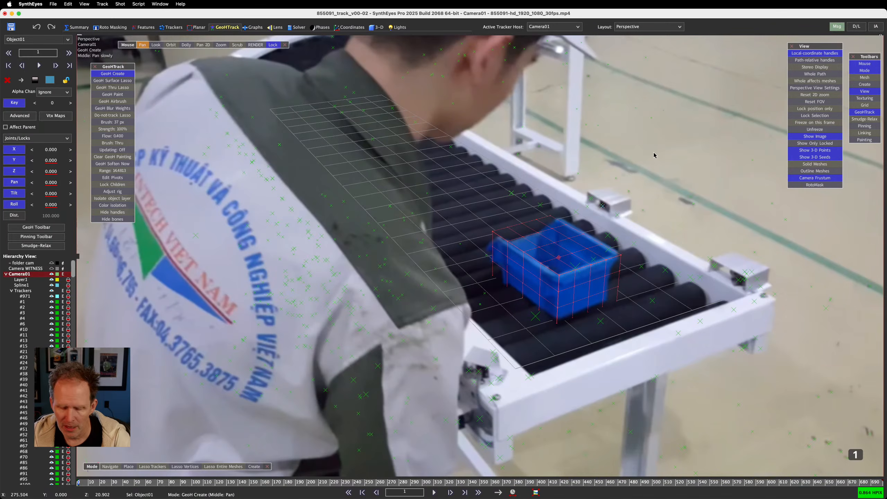
- Switch to the Quad Perspective layout and reselect the box mesh in the Top view
click(655, 26)
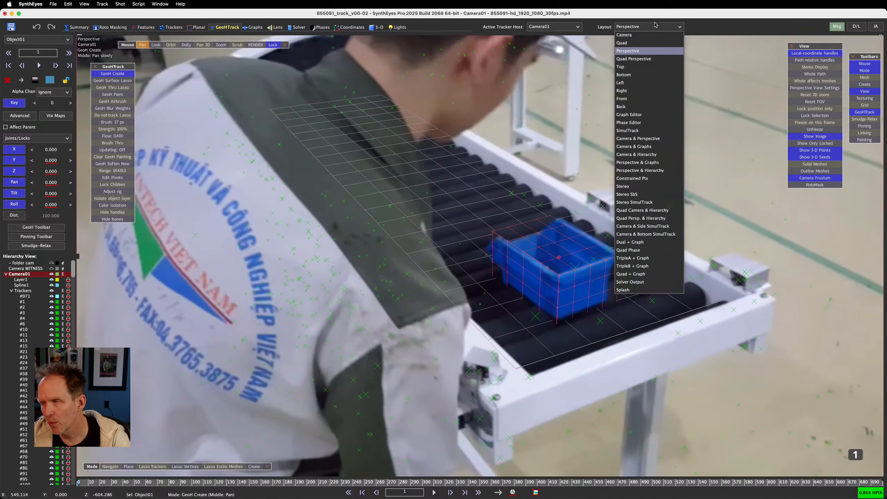
click(655, 58)
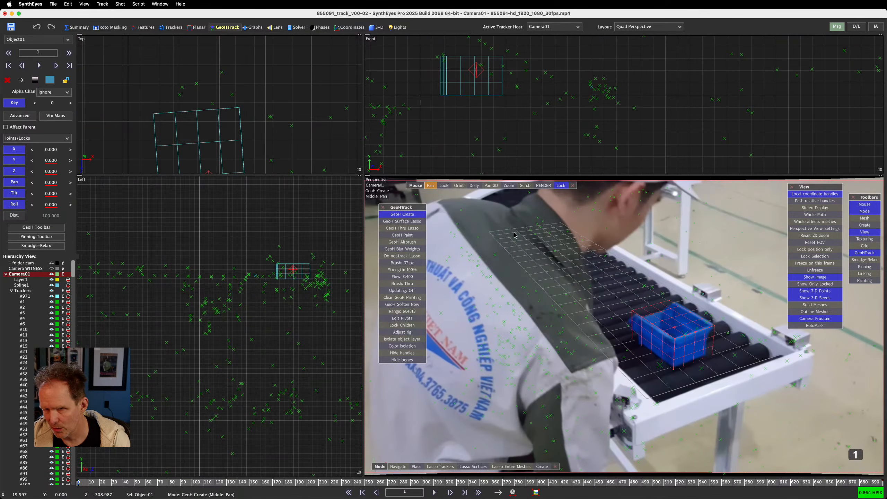
middle_drag(244, 125, 262, 54)
scroll(248, 86, down, 2)
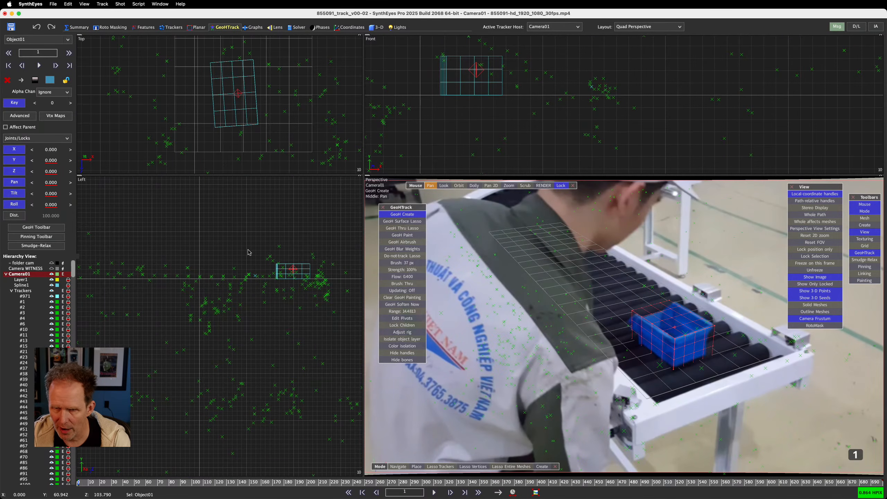
scroll(279, 287, up, 1)
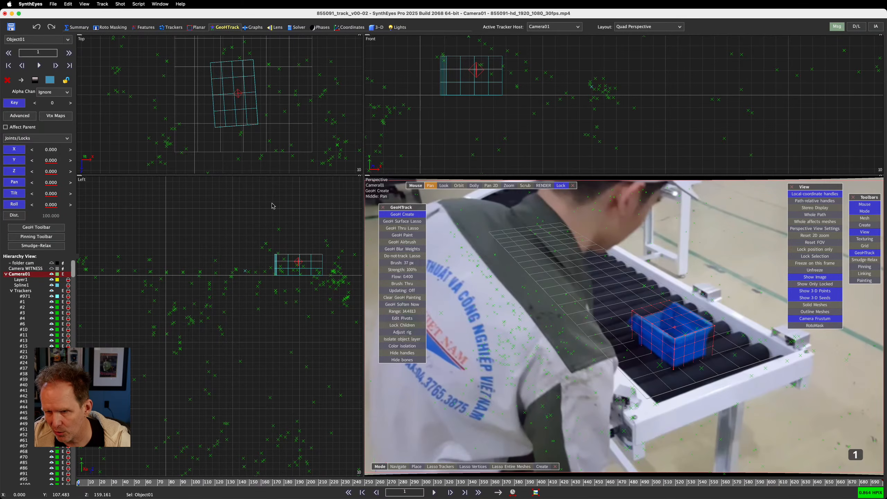
click(240, 114)
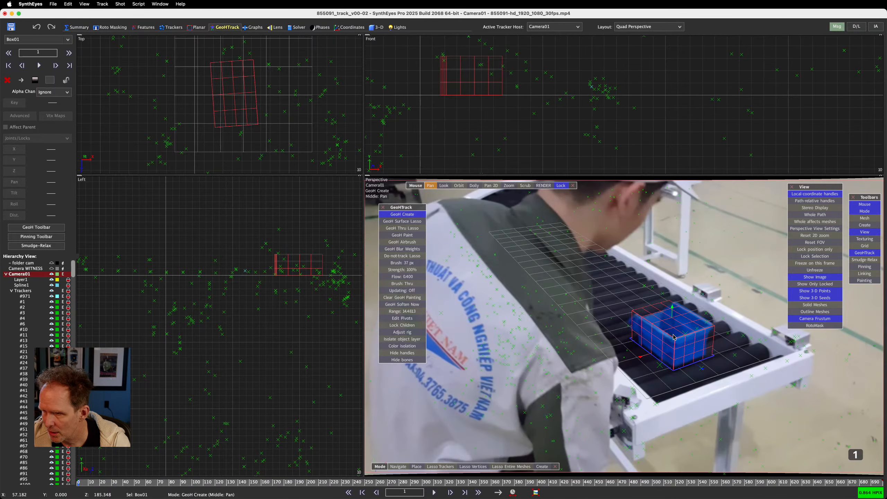
- Create a geometric tracking object on the box mesh with its pivot at the centre of the box
ctrl+drag(671, 317, 672, 323)
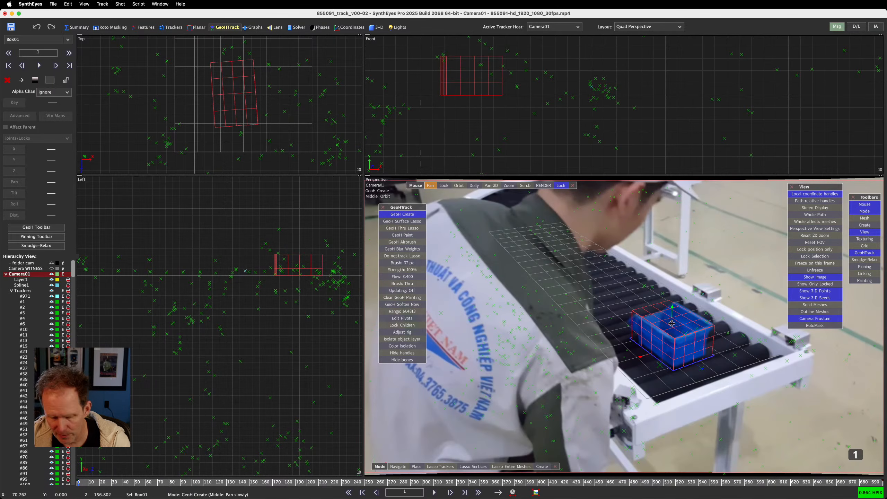
click(686, 319)
mouse_move(685, 320)
mouse_down()
mouse_move(672, 321)
mouse_move(671, 334)
mouse_up()
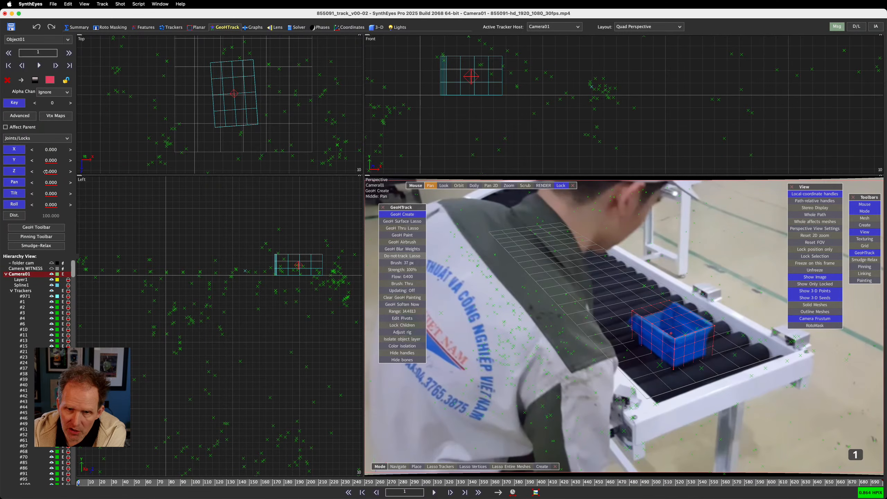
- Try moving the tracking object 5 units along Z and shifting it along X, undoing each test
mouse_move(49, 172)
mouse_down()
mouse_move(87, 172)
mouse_move(52, 172)
mouse_up()
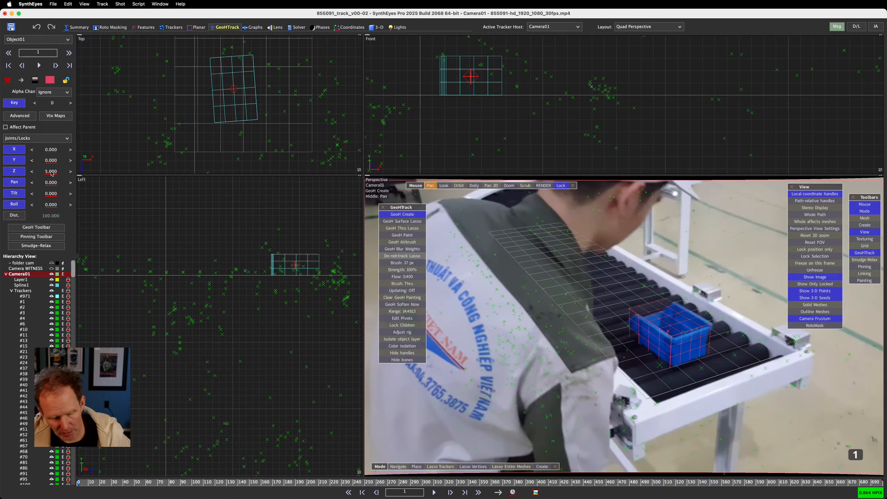
key(super+z)
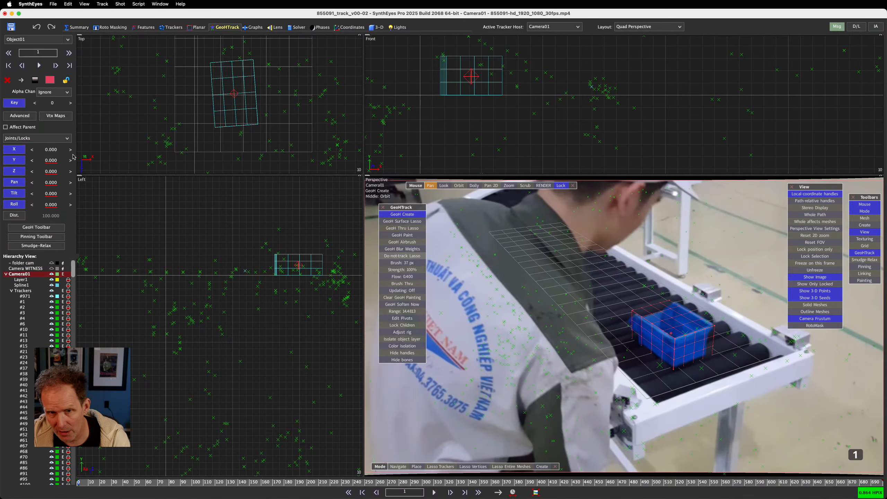
drag(55, 151, 61, 160)
key(super+z)
key(super+z)
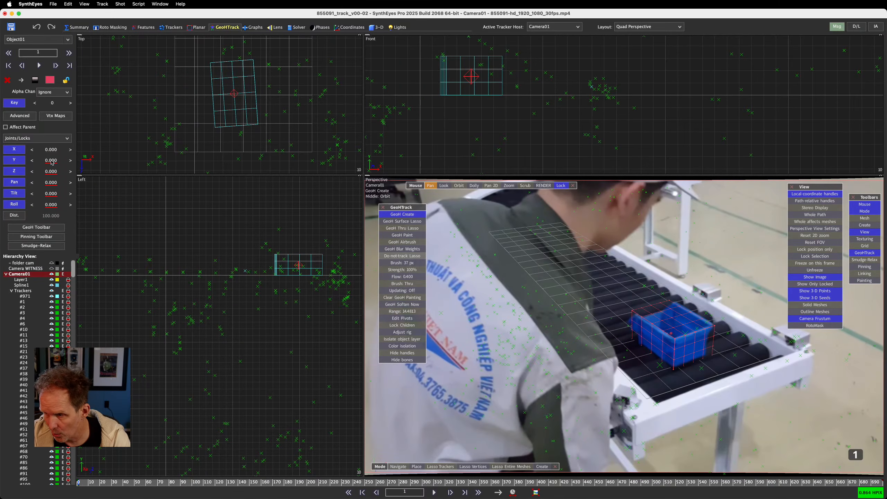
- Unlock the object's X and Z joints for tracking
click(17, 150)
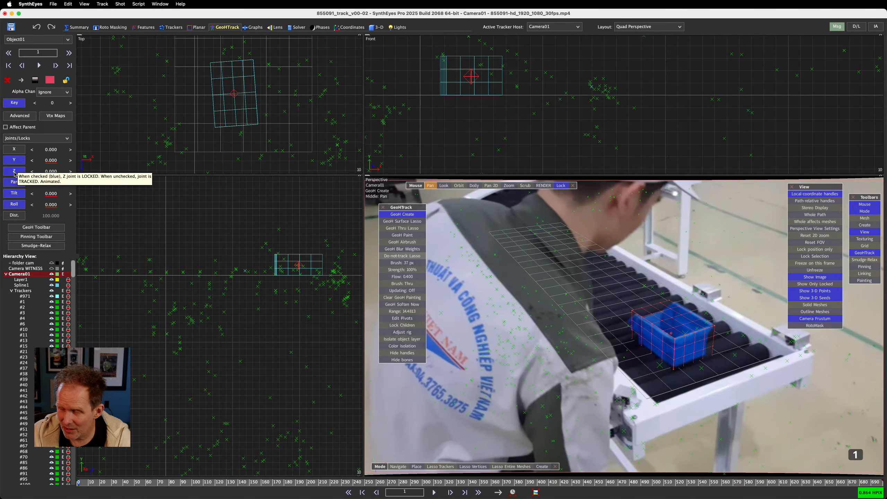
click(14, 173)
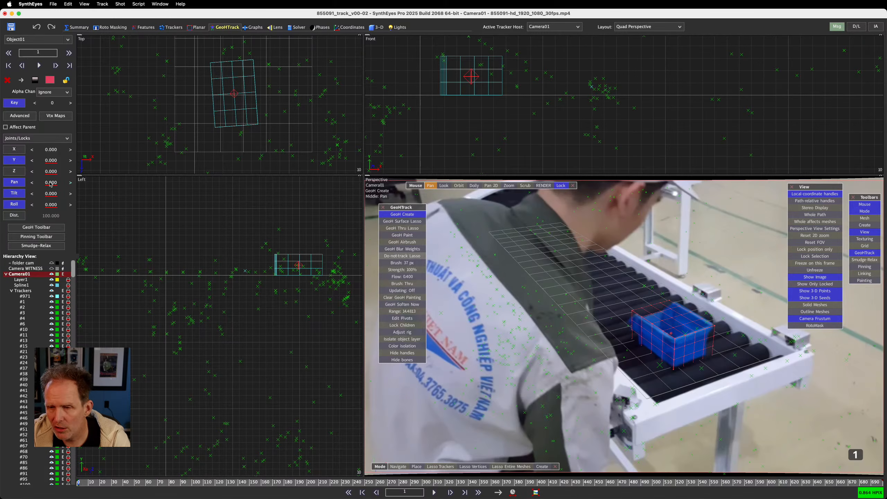
- Test the object's Pan, Tilt and Roll rotations on the box, undoing or resetting each one
mouse_move(53, 183)
mouse_down()
mouse_move(89, 183)
mouse_move(44, 183)
mouse_up()
key(super+z)
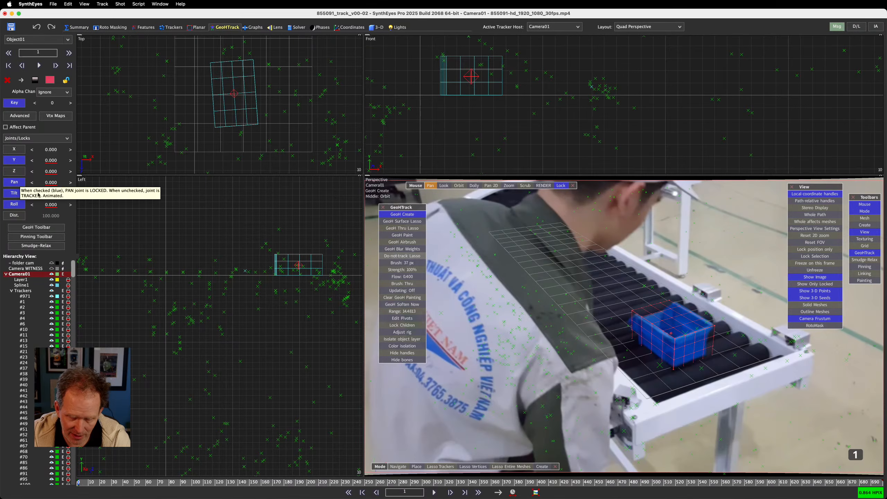
drag(52, 195, 81, 195)
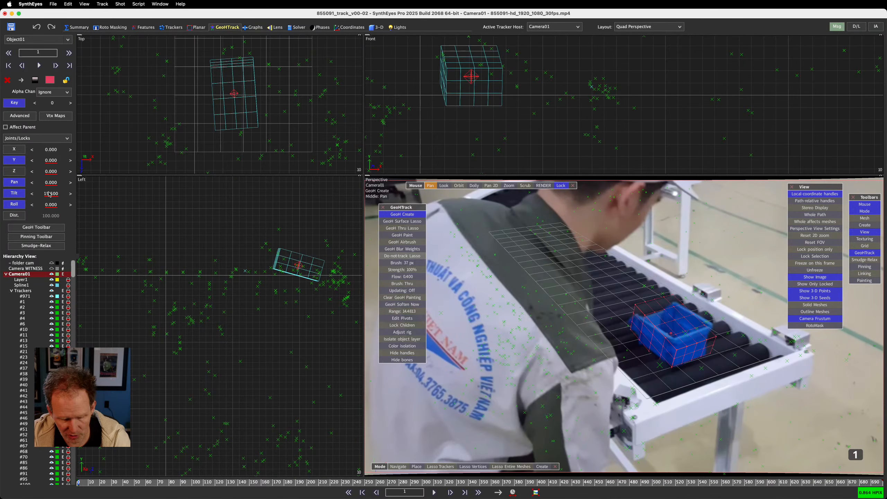
key(super+z)
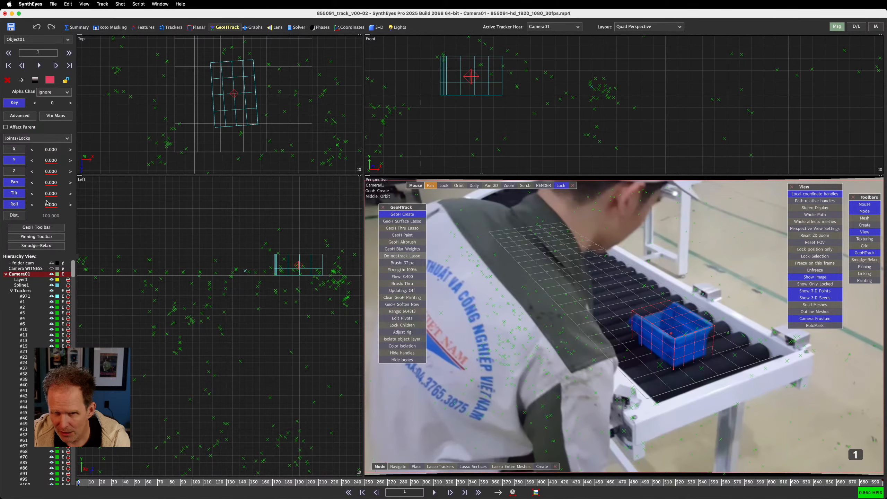
mouse_move(47, 202)
mouse_down()
mouse_move(68, 202)
mouse_move(48, 202)
mouse_up()
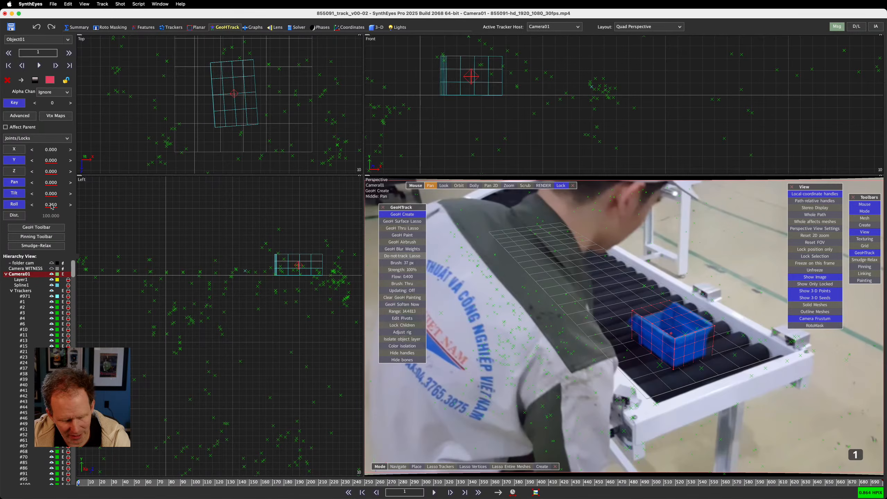
key(super+z)
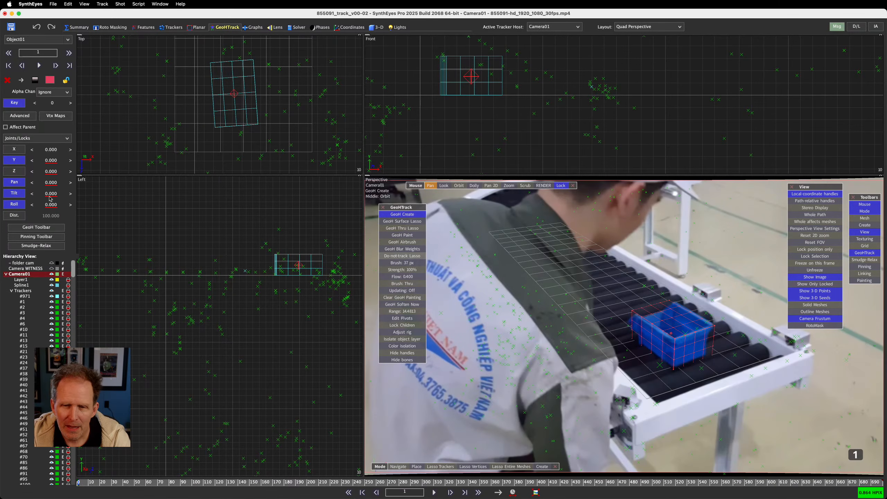
drag(51, 194, 61, 194)
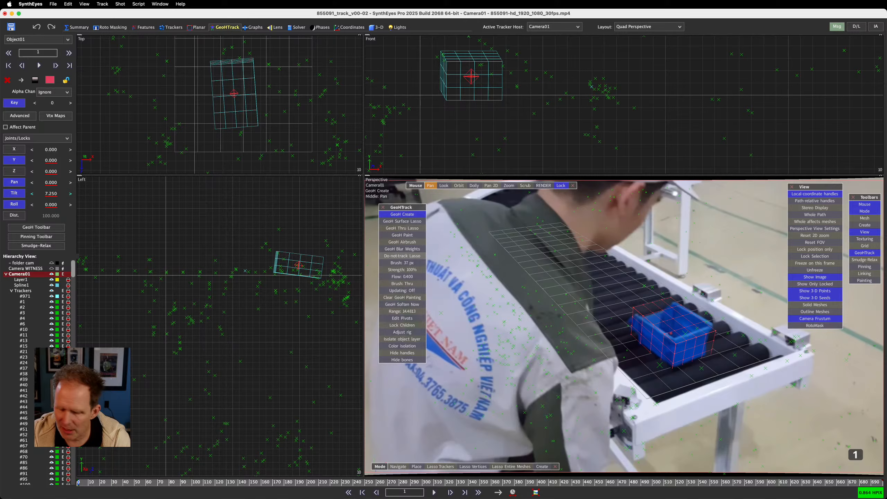
right_click(51, 195)
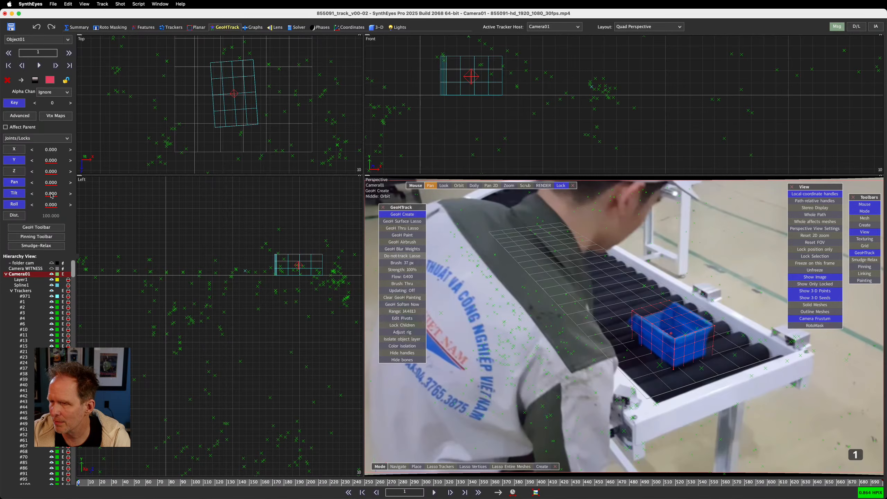
- Unlock the object's Pan joint and set its key on frame 1
click(17, 185)
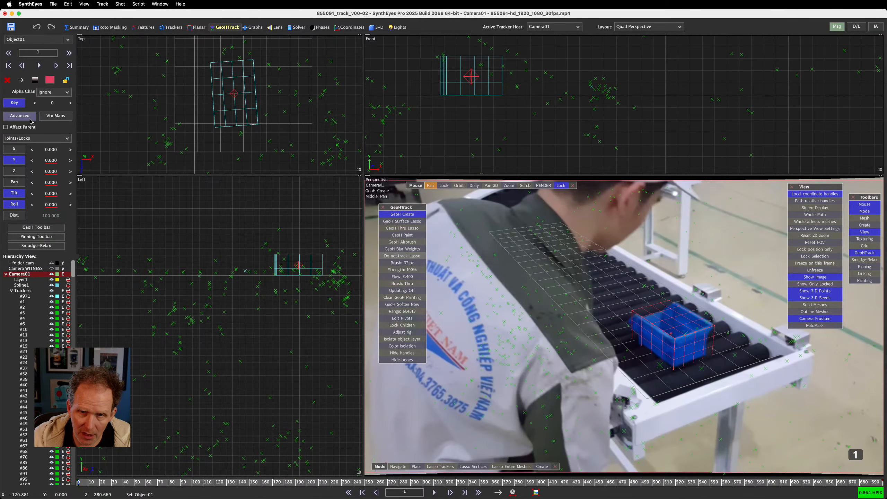
click(18, 103)
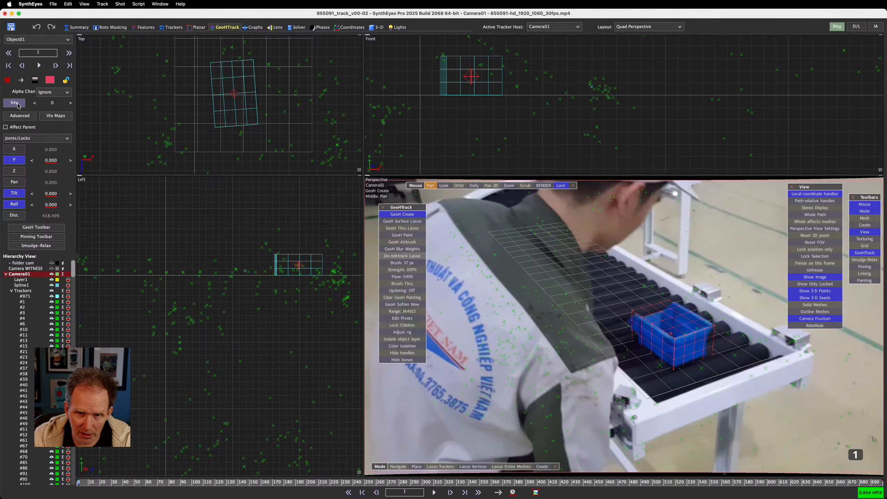
click(17, 104)
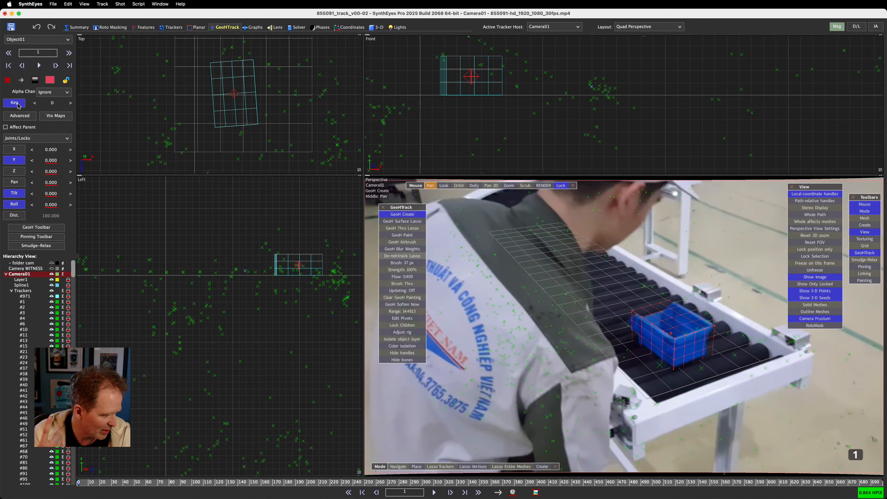
- Track the bin's object forward frame by frame from frame 1 to frame 67 on the X, Z and Pan joints
key(Right)
key(Right)
key(Right)
key(Right)
key(Right)
key(Right)
key(Right)
key(Right)
key(Right)
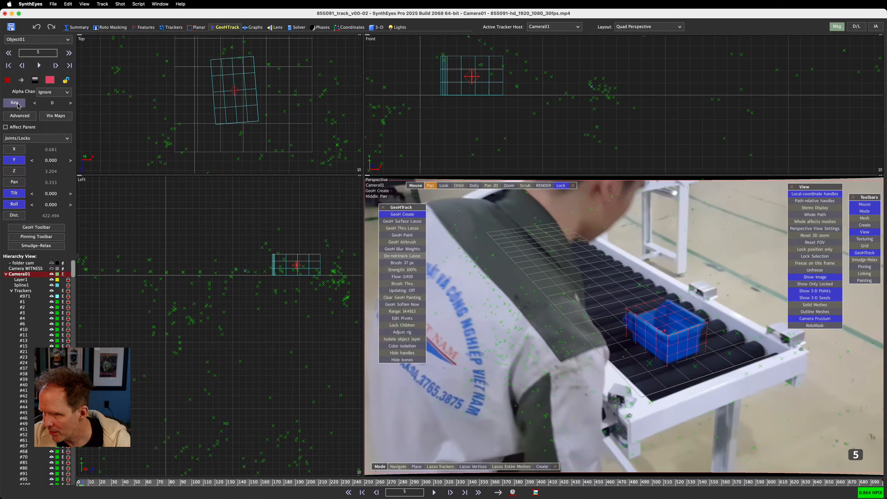
key(Right)
key(Right)
key(Right)
key(Right)
key(Right)
key(Right)
key(Right)
key(Right)
key(Right)
key(Right)
key(Right)
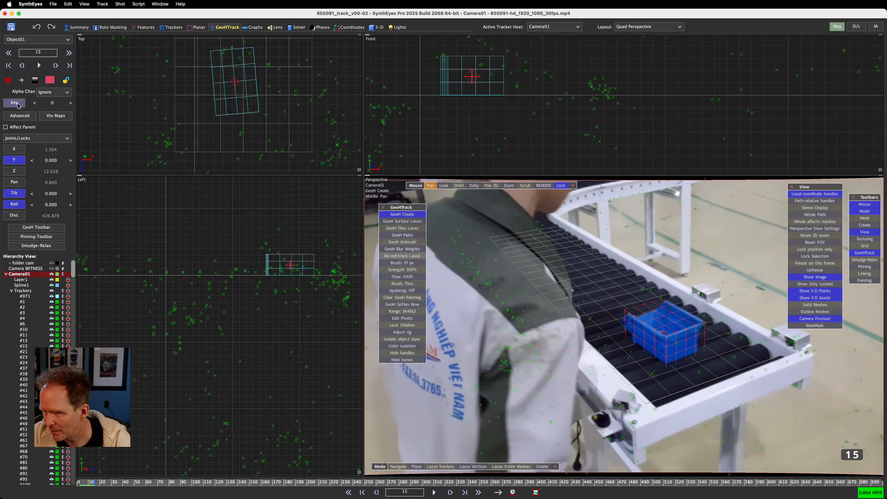
key(Right)
key(Right)
key(Right)
key(Right)
key(Right)
key(Right)
key(Right)
key(Right)
key(Right)
key(Right)
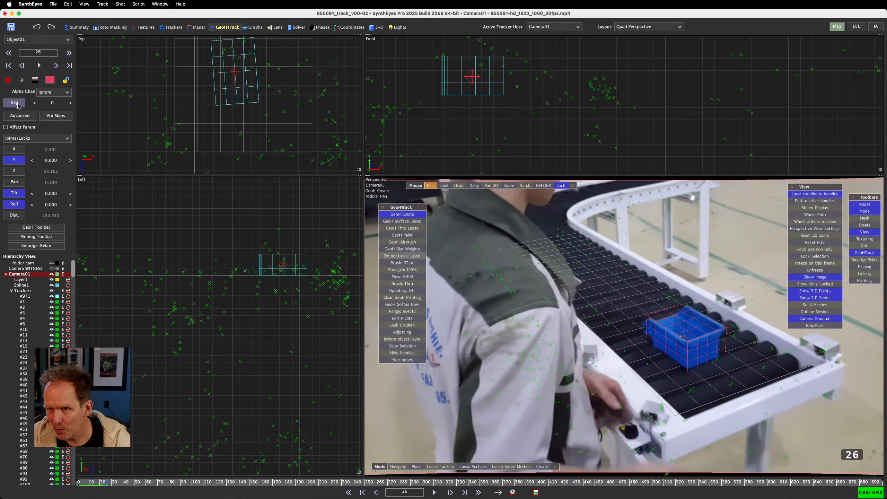
key(Right)
key(Right)
key(Right)
key(Right)
key(Right)
key(Right)
key(Right)
key(Right)
key(Right)
key(Right)
key(Right)
key(Right)
key(Right)
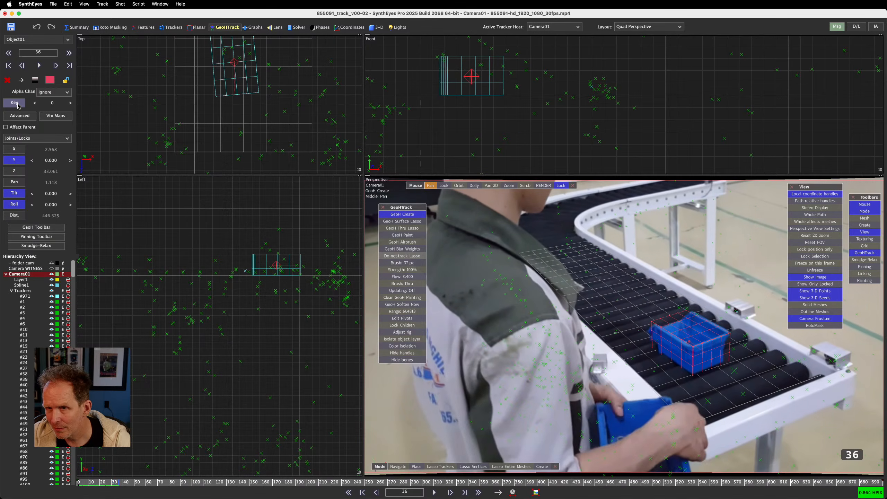
key(Right)
key(Right)
key(Right)
key(Right)
key(Right)
key(Right)
key(Right)
key(Right)
key(Right)
key(Right)
key(Right)
key(Right)
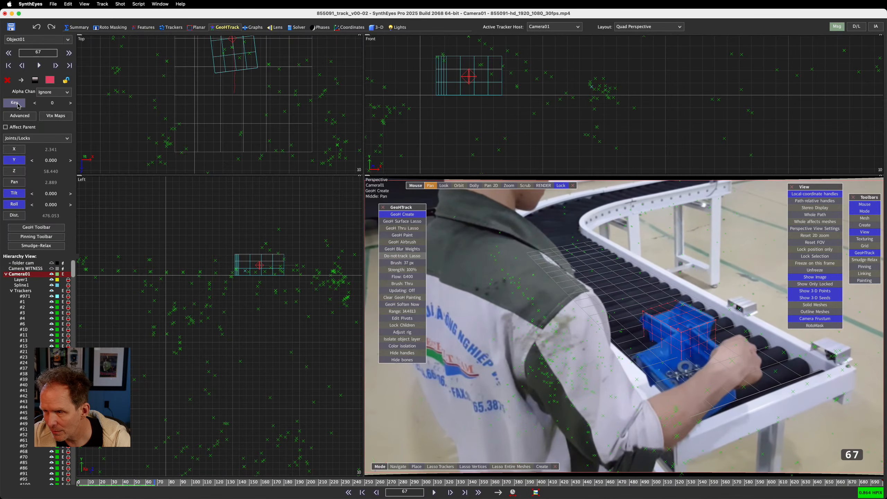
- Continue tracking the bin's object forward frame by frame past frame 67 on the X, Z and Pan joints
key(Right)
key(Right)
key(Right)
key(Right)
key(Right)
key(Right)
key(Right)
key(Right)
key(Right)
key(Right)
key(Right)
key(Right)
key(Right)
key(Right)
key(Right)
key(Right)
key(Right)
key(Right)
key(Right)
key(Right)
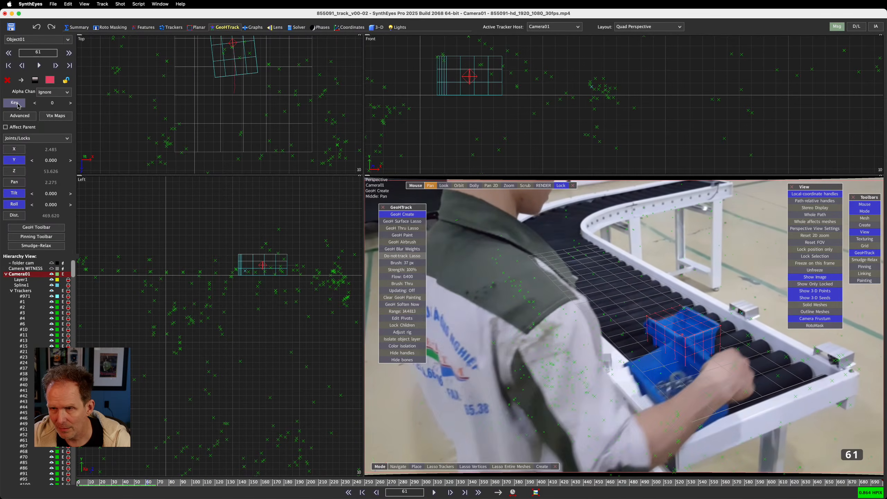
- Examine how well the box follows the bin between frames 55 and 61, where the second bin passes in front
key(Left)
key(Left)
key(Left)
key(Left)
key(Left)
key(Left)
key(Left)
key(Left)
key(Left)
key(Left)
key(Left)
key(Left)
key(Left)
key(Left)
key(Left)
key(Left)
key(Left)
key(Left)
key(Left)
key(Left)
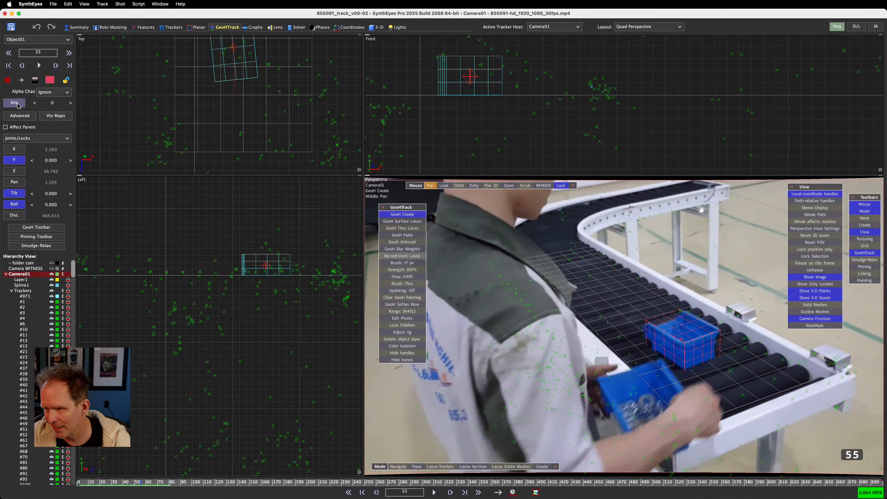
key(Right)
key(Right)
key(Right)
key(Right)
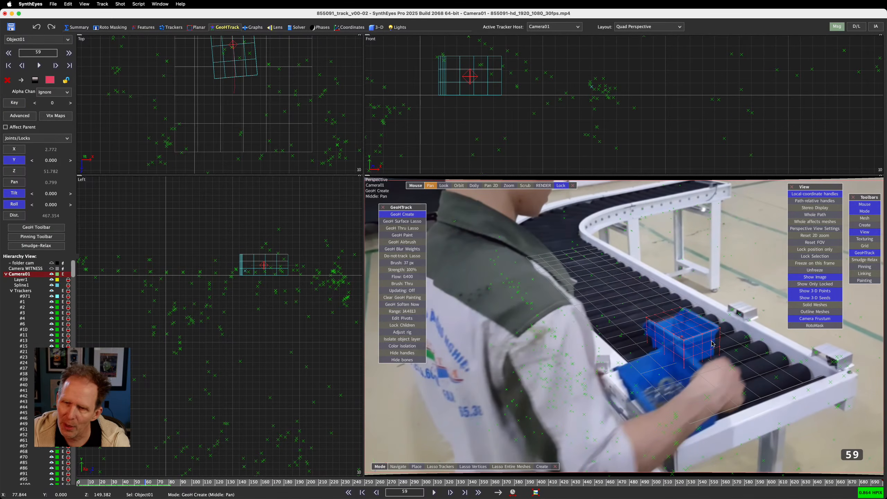
- Track the bin's object onward frame by frame to frame 101
key(Right)
key(Right)
key(Right)
key(Right)
key(Right)
key(Right)
key(Right)
key(Right)
key(Right)
key(Right)
key(Right)
key(Right)
key(Right)
key(Right)
key(Right)
key(Right)
key(Right)
key(Right)
key(Right)
key(Right)
key(Right)
key(Right)
key(Right)
key(Right)
key(Right)
key(Right)
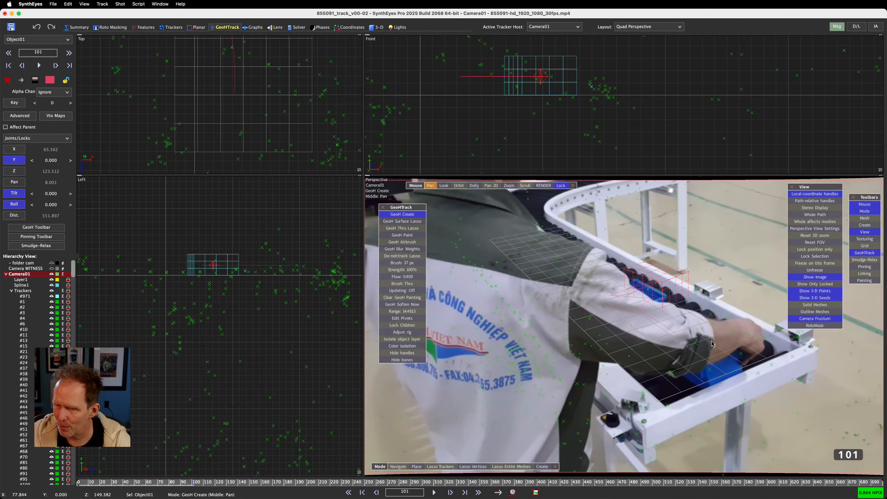
- Review the box's alignment with the bin backward from frame 101 to frame 6
key(Left)
key(Left)
key(Left)
key(Left)
key(Left)
key(Left)
key(Left)
key(Left)
key(Left)
key(Left)
key(Left)
key(Left)
key(Left)
key(Left)
key(Left)
key(Left)
key(Left)
key(Left)
key(Left)
key(Left)
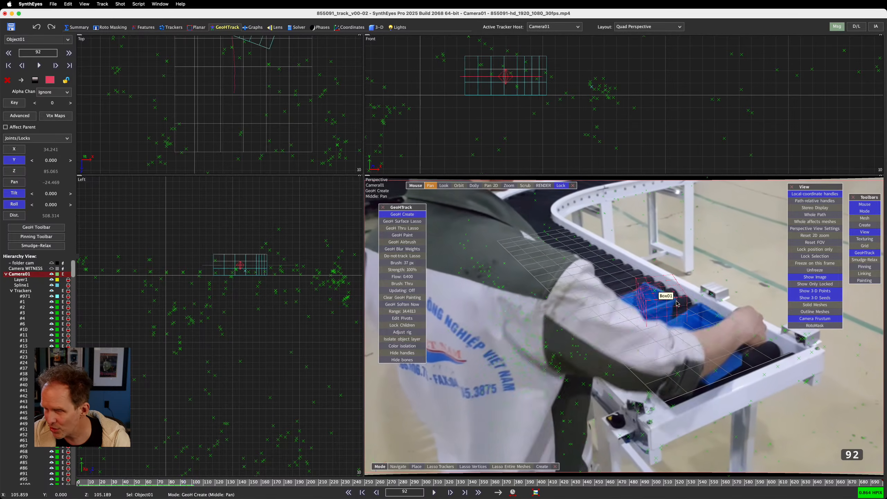
key(Left)
key(Left)
key(Left)
key(Left)
key(Left)
key(Left)
key(Left)
key(Left)
key(Left)
key(Left)
key(Left)
key(Left)
key(Left)
key(Left)
key(Left)
key(Left)
key(Left)
key(Left)
key(Left)
key(Left)
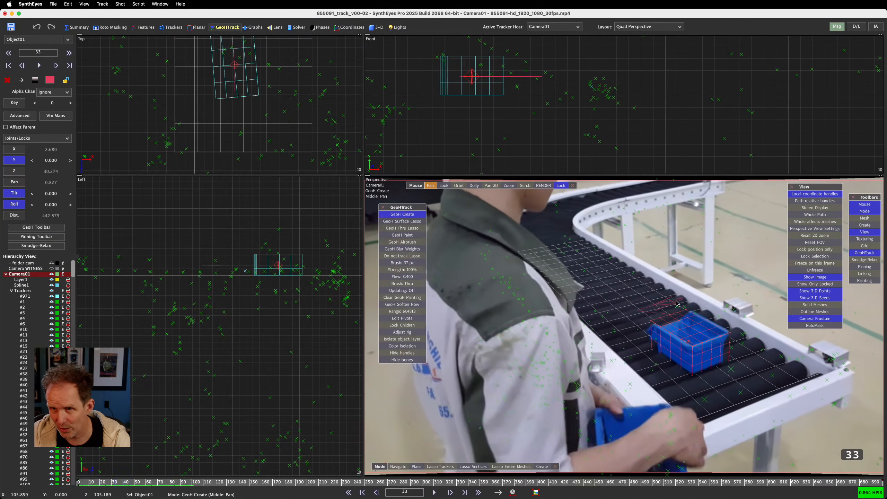
key(Right)
key(Right)
key(Right)
key(Right)
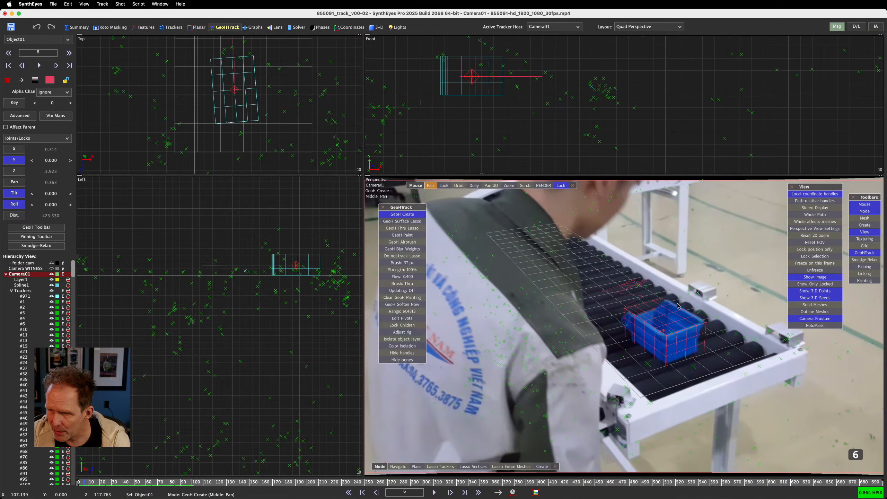
- Check the tracked box against the bin forward from frame 6 to frame 64
key(Right)
key(Right)
key(Right)
key(Right)
key(Right)
key(Right)
key(Right)
key(Right)
key(Right)
key(Right)
key(Right)
key(Right)
key(Right)
key(Right)
key(Right)
key(Right)
key(Right)
key(Right)
key(Right)
key(Right)
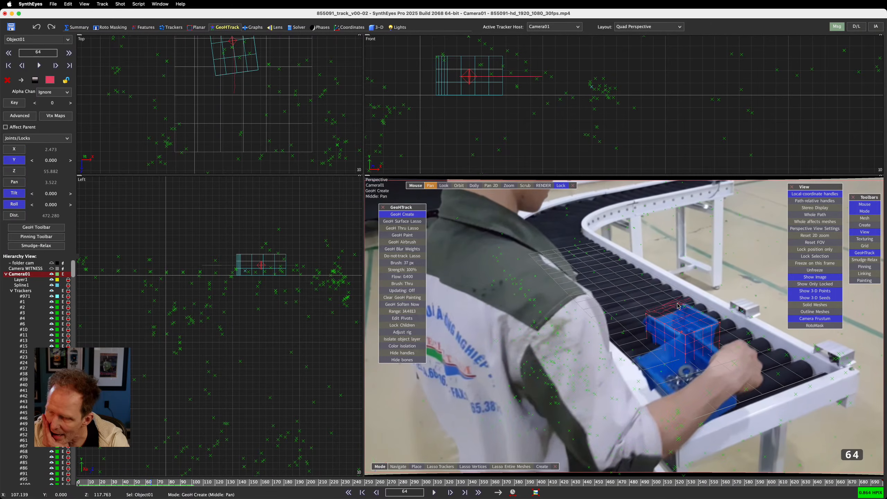
- Inspect the box's fit and rotation against the bin's edges backward from frame 64 to frame 42
key(Left)
key(Left)
key(Left)
key(Left)
key(Left)
key(Left)
key(Left)
key(Left)
key(Left)
key(Left)
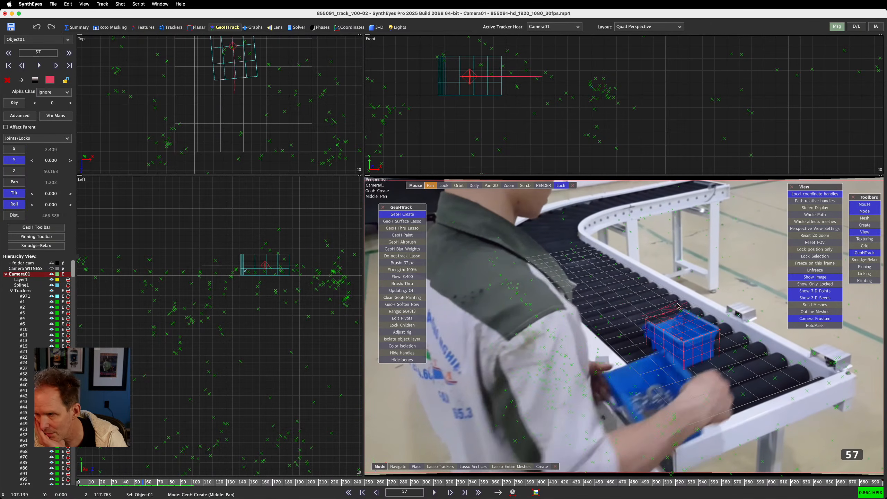
key(Left)
key(Left)
key(Left)
key(Left)
key(Left)
key(Left)
key(Left)
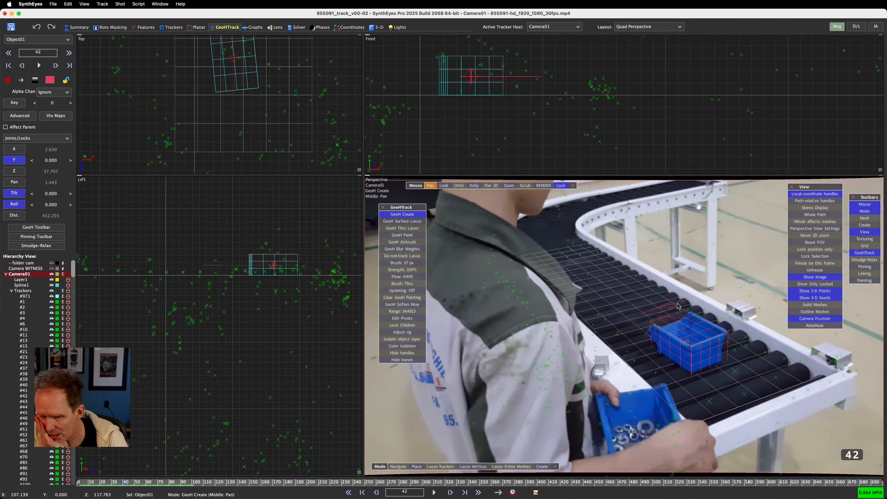
- Step through the shot up to about frame 60 and back to frame 0, checking the box mesh against the blue bin
key(Right)
key(Right)
key(Right)
key(Right)
key(Right)
key(Right)
key(Right)
key(Right)
key(Right)
key(Right)
key(Right)
key(Right)
key(Right)
key(Right)
key(Left)
key(Left)
key(Left)
key(Left)
key(Left)
key(Left)
key(Left)
key(Left)
key(Left)
key(Left)
key(Left)
key(Left)
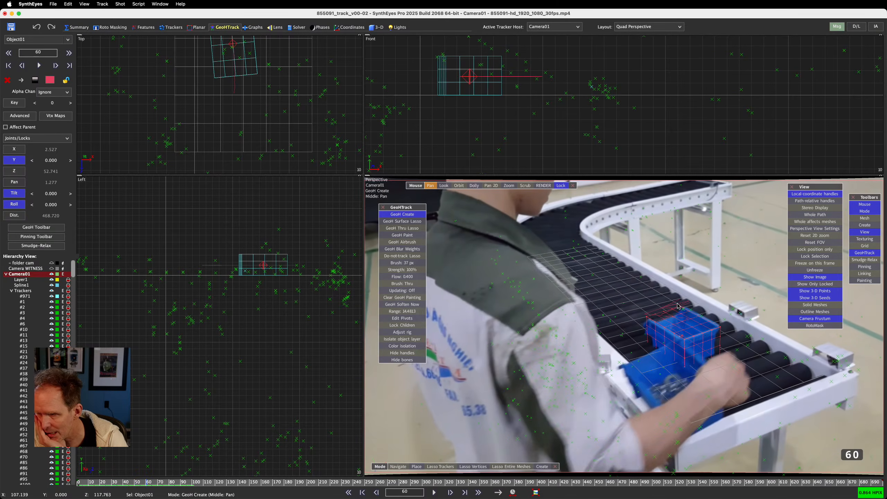
key(Left)
key(Left)
key(Left)
key(Left)
key(Left)
key(Left)
key(Left)
key(Left)
key(Left)
key(Left)
key(Left)
key(Left)
key(Left)
key(Left)
key(Left)
key(Left)
key(Left)
key(Left)
key(Left)
key(Left)
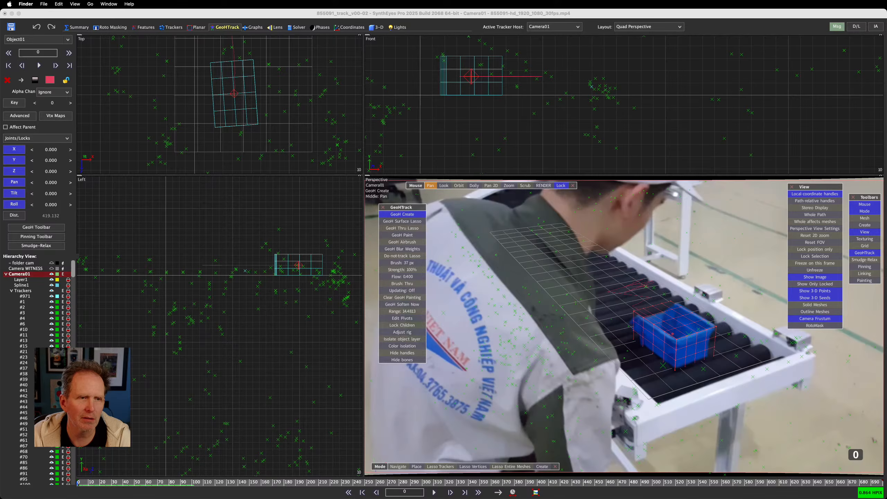
- Preview the Big Sky - USPS.mov example in Finder, then close it
key(space)
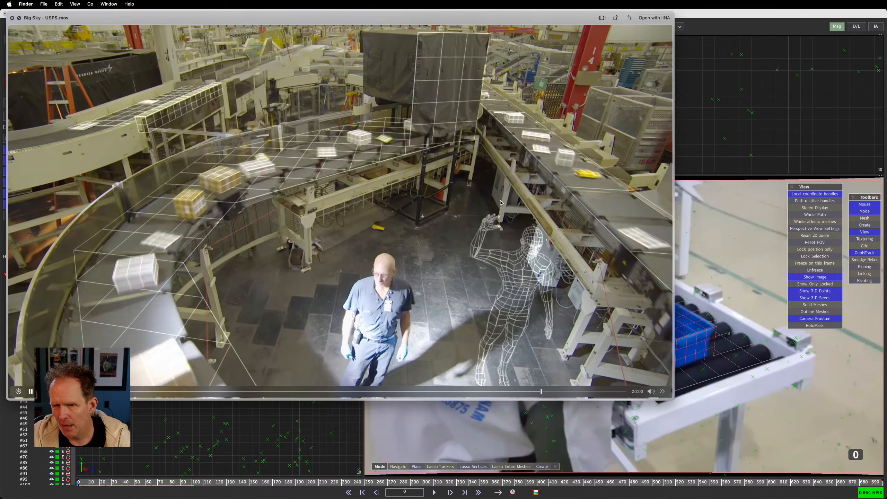
key(space)
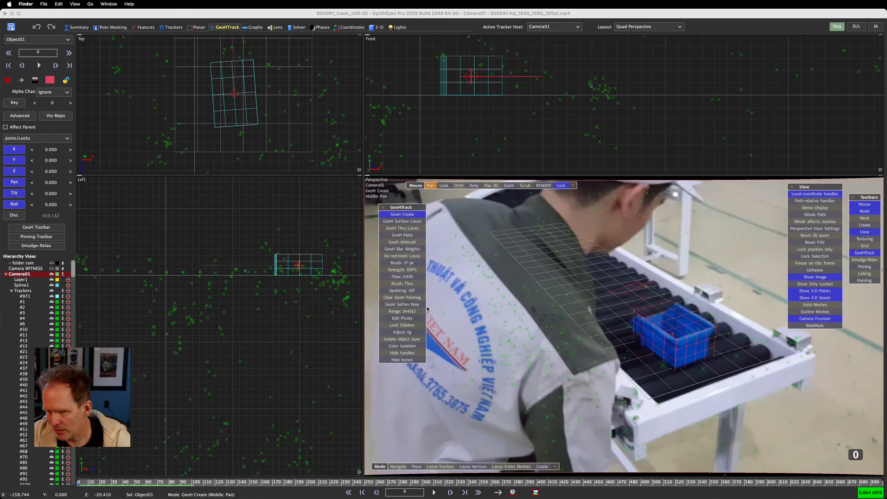
- On frame 0, turn on Object01's GeoHTrack key and unlock its X, Z and Pan joints
drag(105, 483, 31, 487)
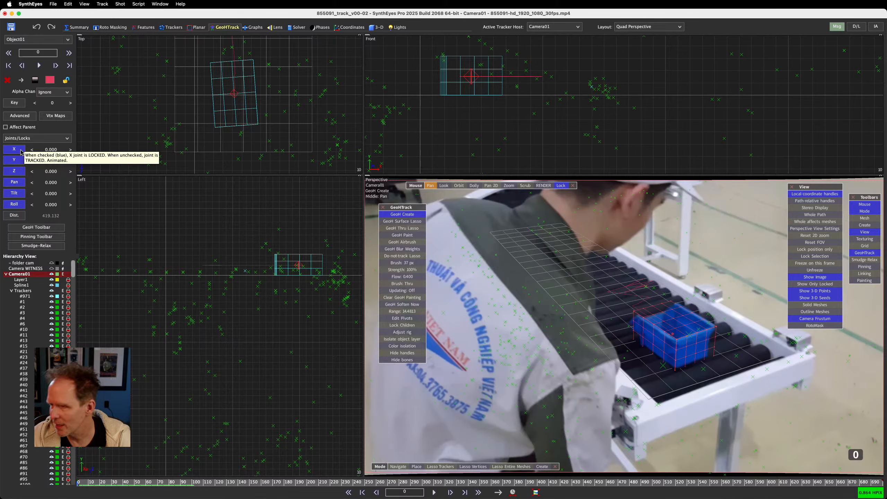
key(Right)
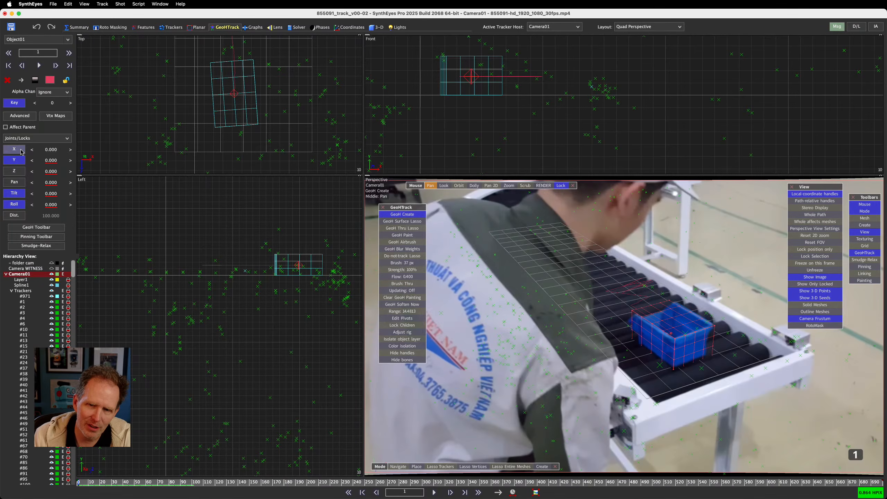
key(Left)
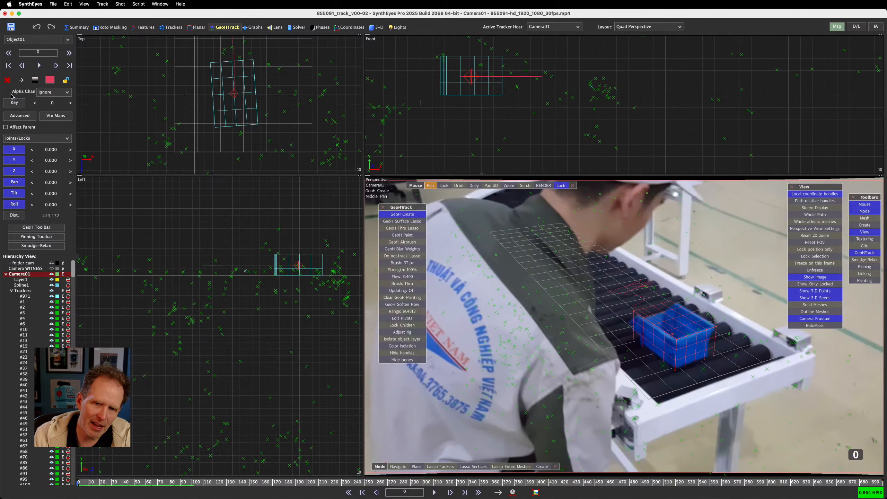
click(13, 102)
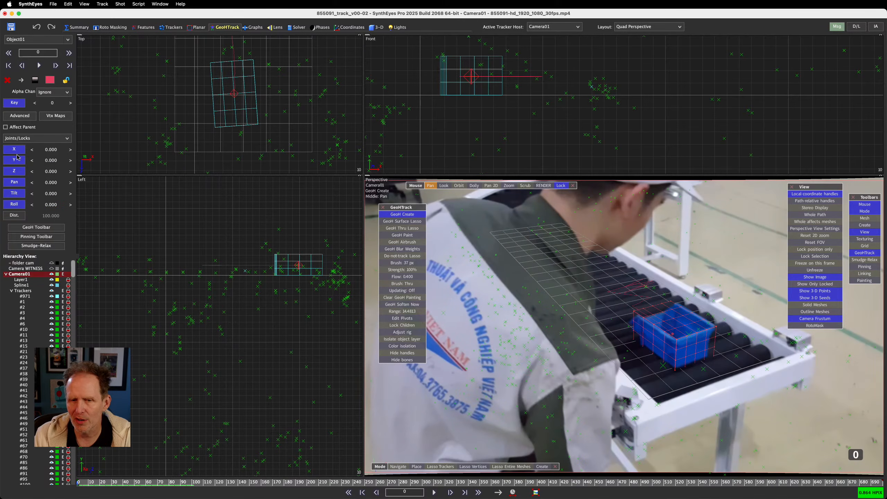
key(Right)
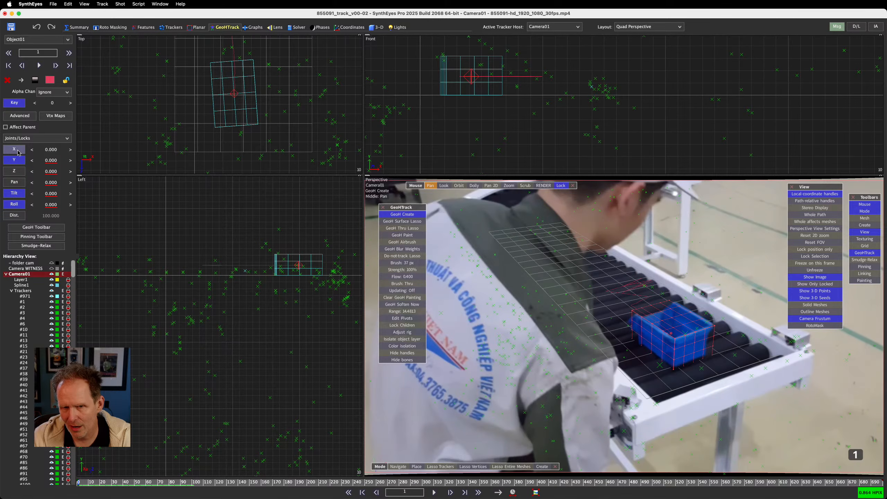
key(Left)
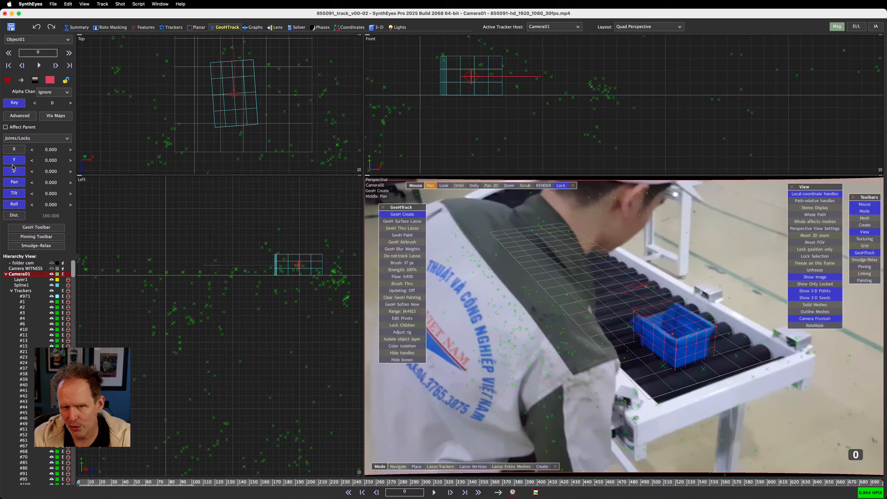
key(Right)
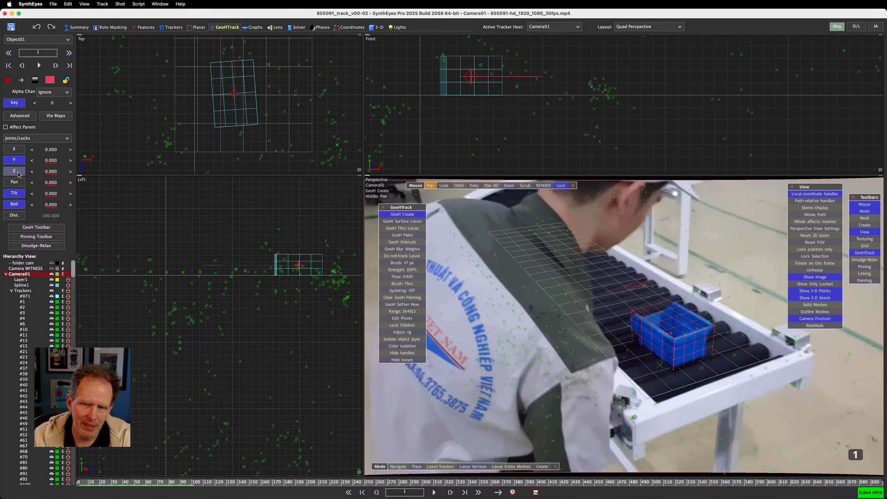
key(Left)
click(17, 171)
click(18, 182)
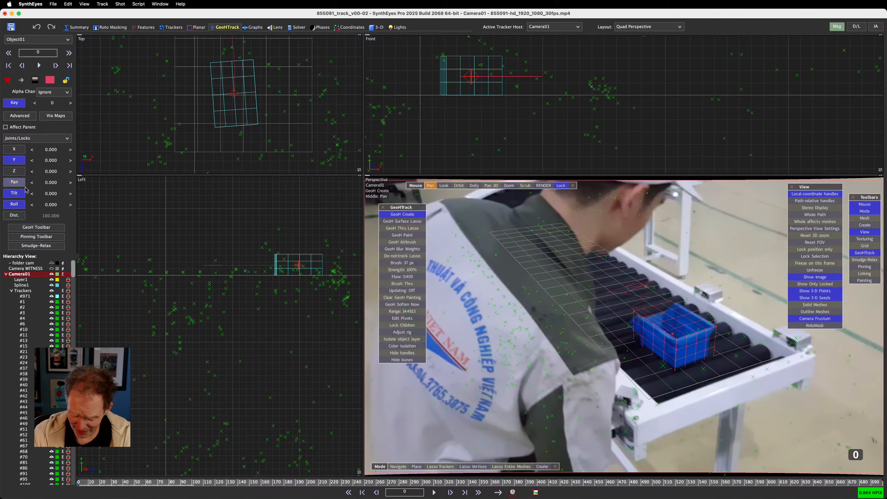
- On frame 1, unlock Object01's X joint and turn off its key, checking against frame 2
key(Right)
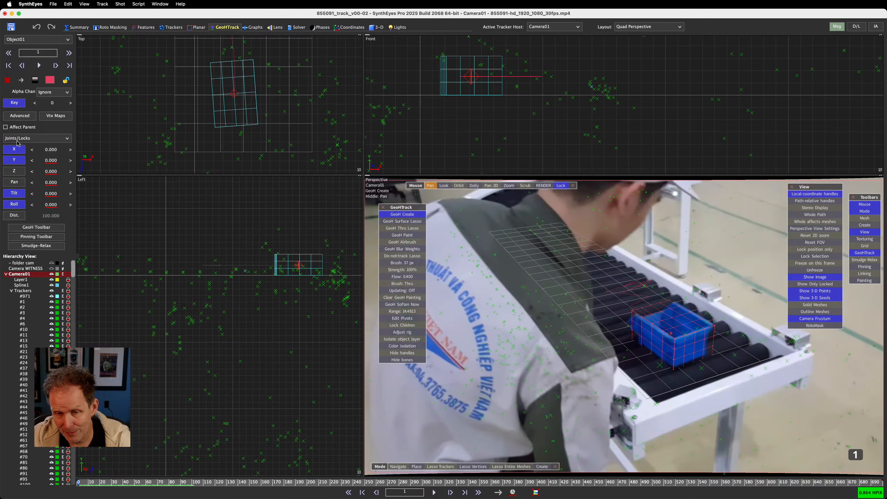
click(16, 149)
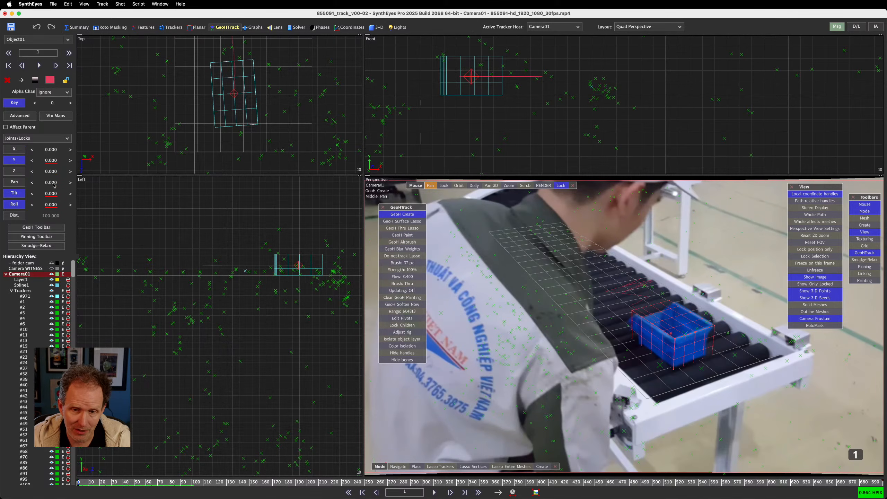
click(23, 103)
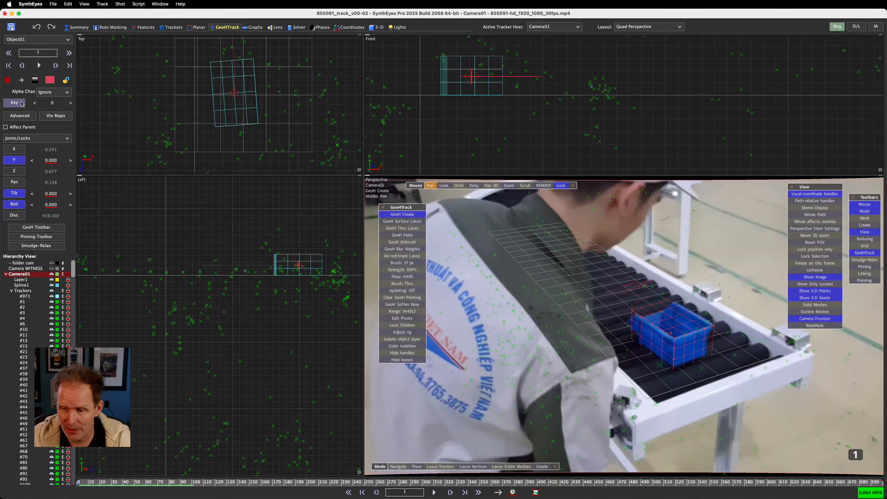
key(Right)
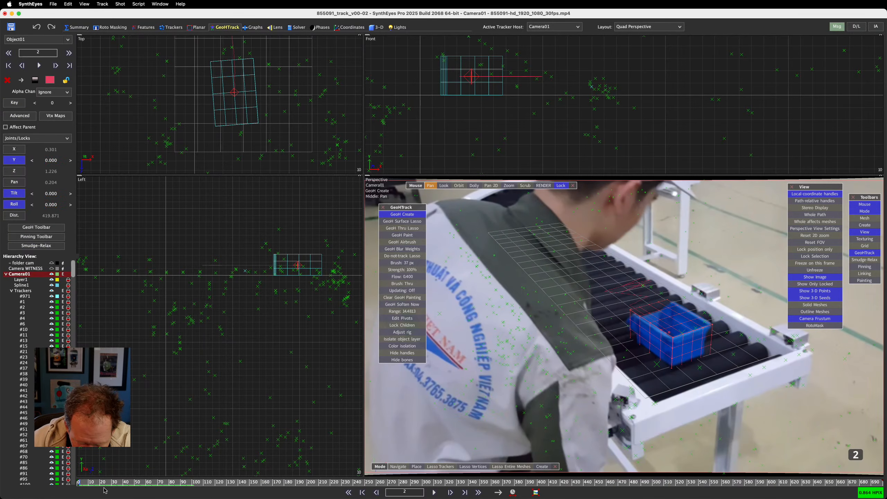
key(Left)
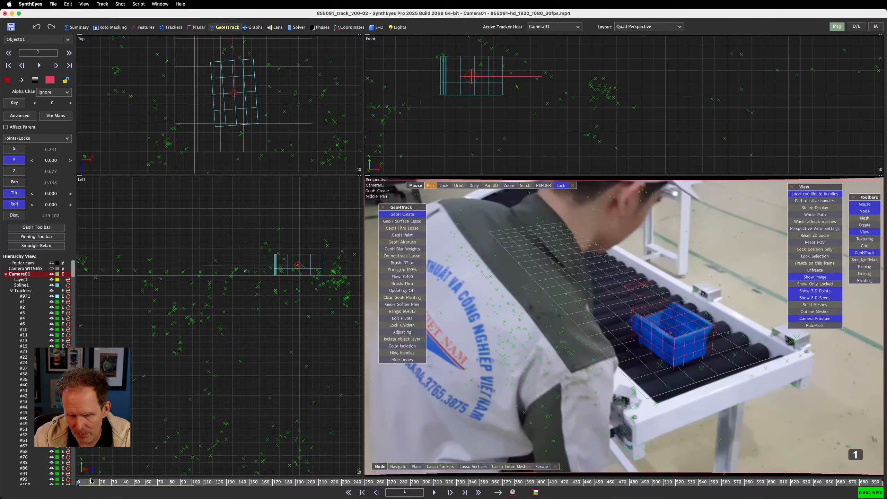
- Open a floating Graph Editor and expand Object01's channels under Cameras & Objects
right_drag(92, 484, 311, 244)
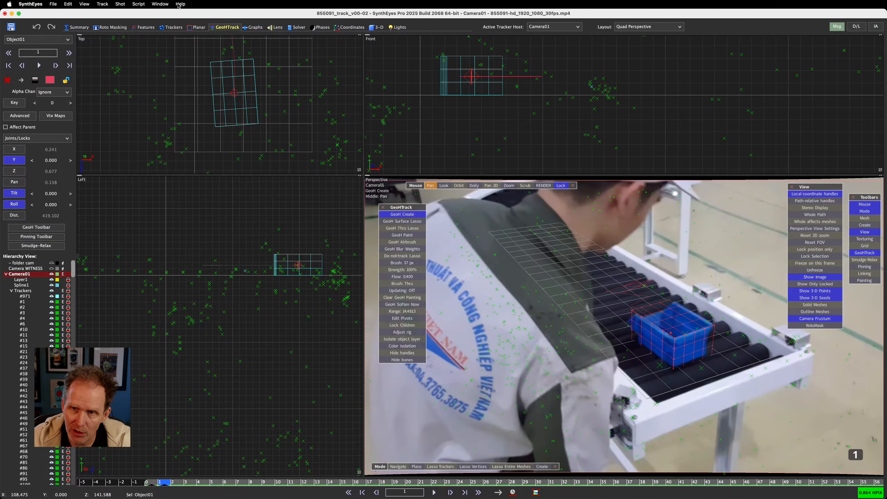
click(165, 5)
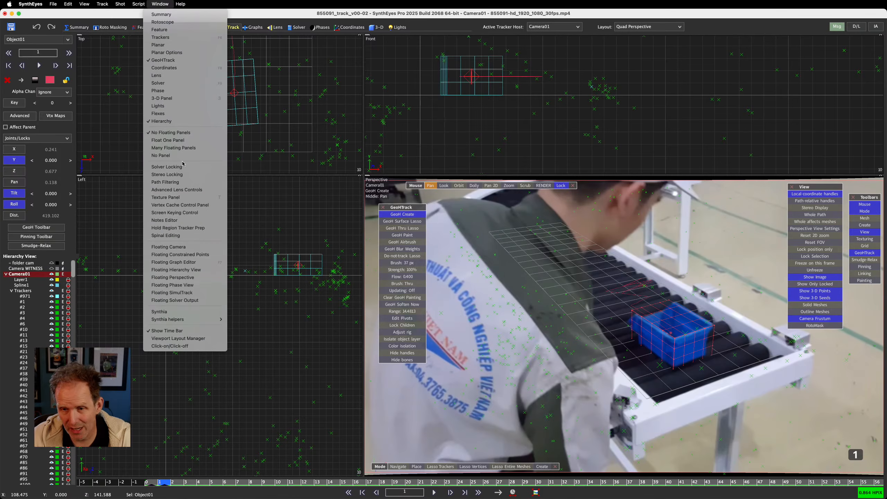
click(191, 263)
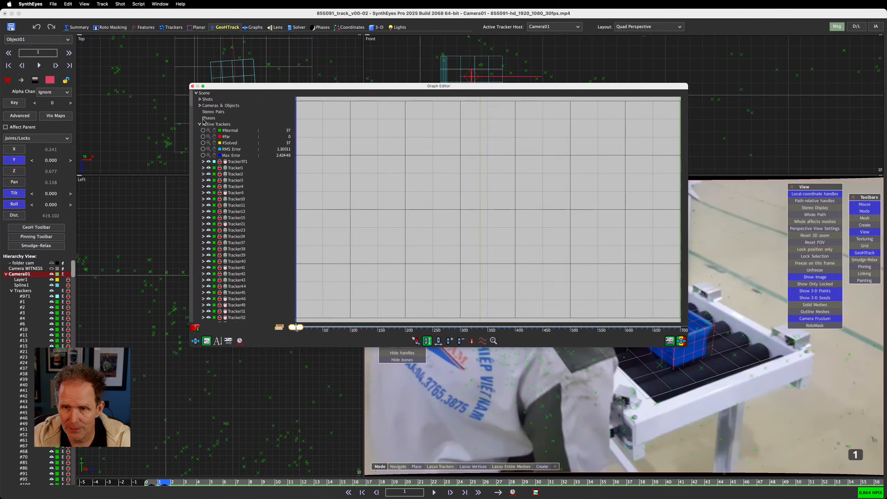
click(200, 106)
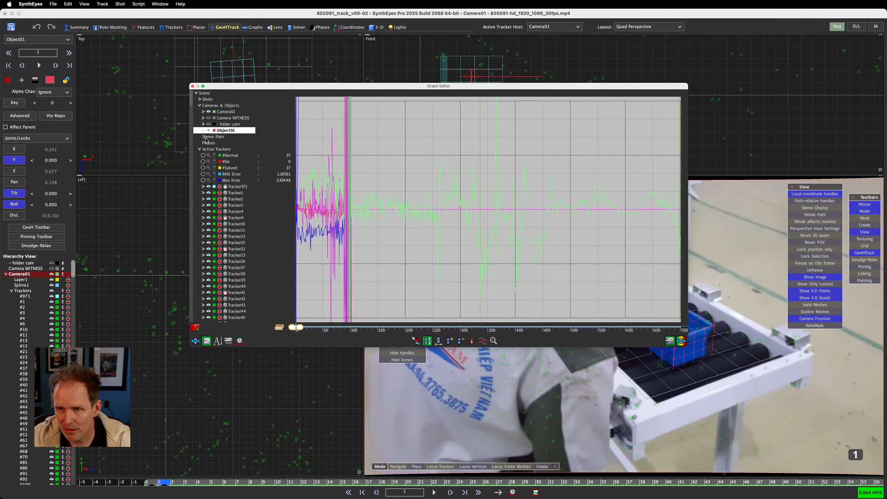
click(203, 130)
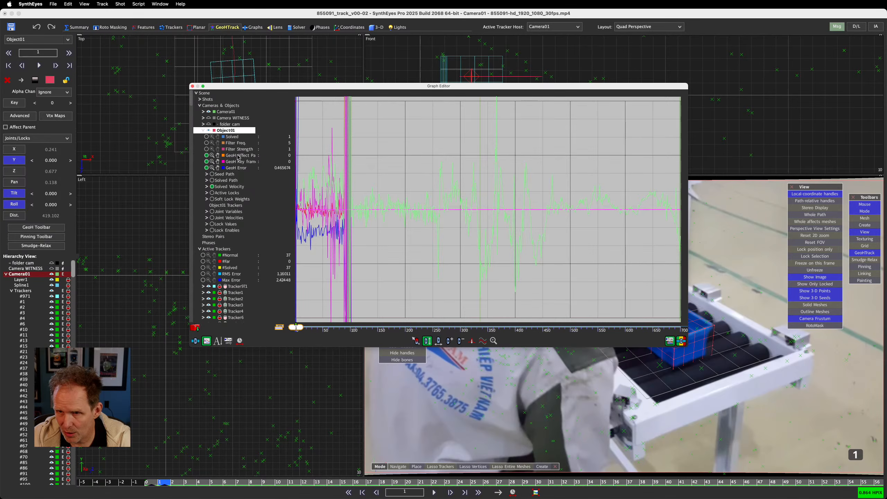
- Hide Object01's Solved Velocity curves, compare Solved Path with Seed Path, and examine the Seed Path curves around the first frames
click(212, 186)
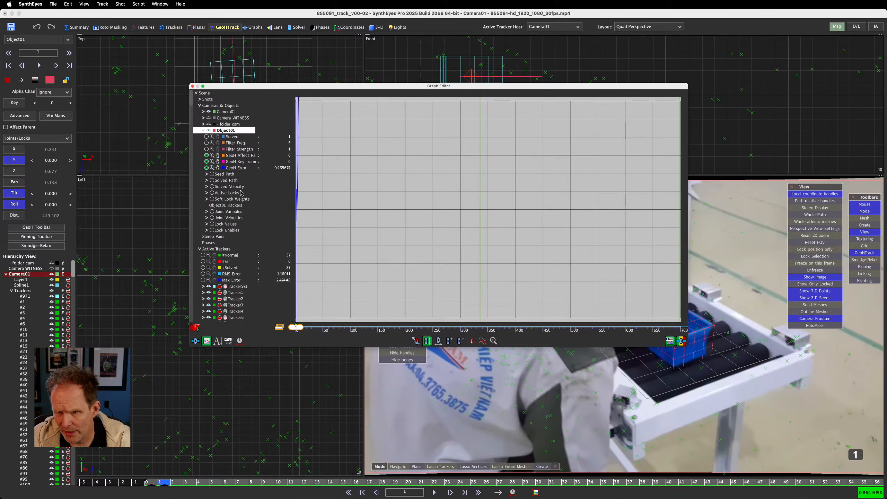
click(212, 180)
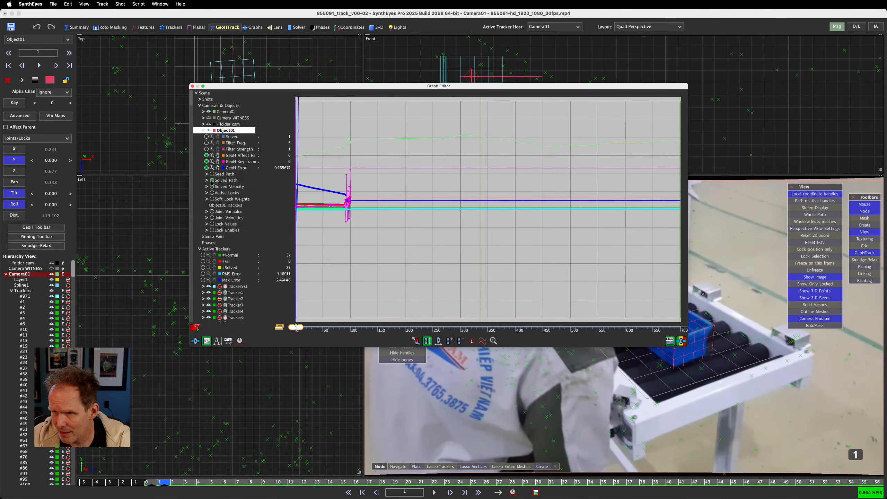
click(212, 180)
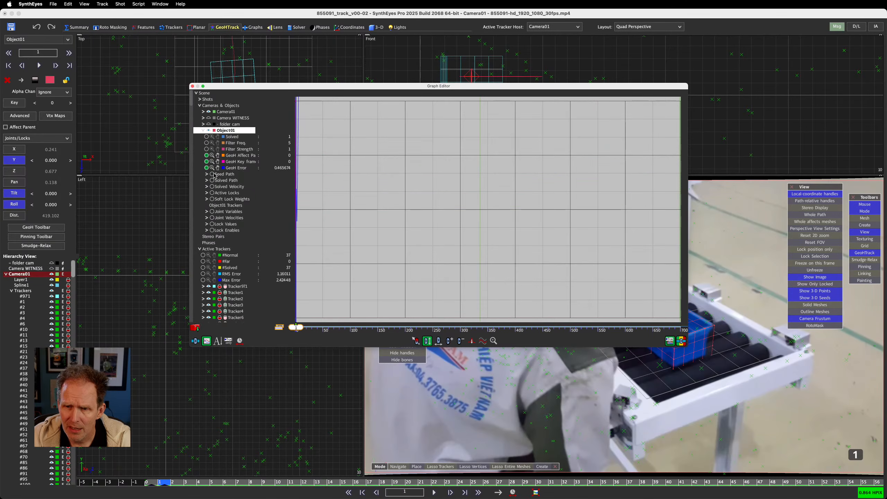
click(212, 174)
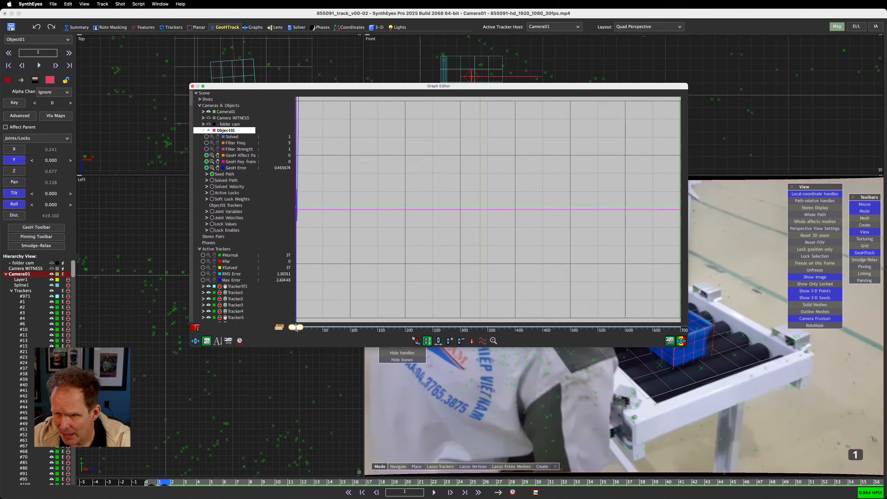
scroll(382, 245, down, 3)
middle_drag(382, 245, 447, 245)
scroll(382, 245, down, 1)
scroll(383, 245, up, 10)
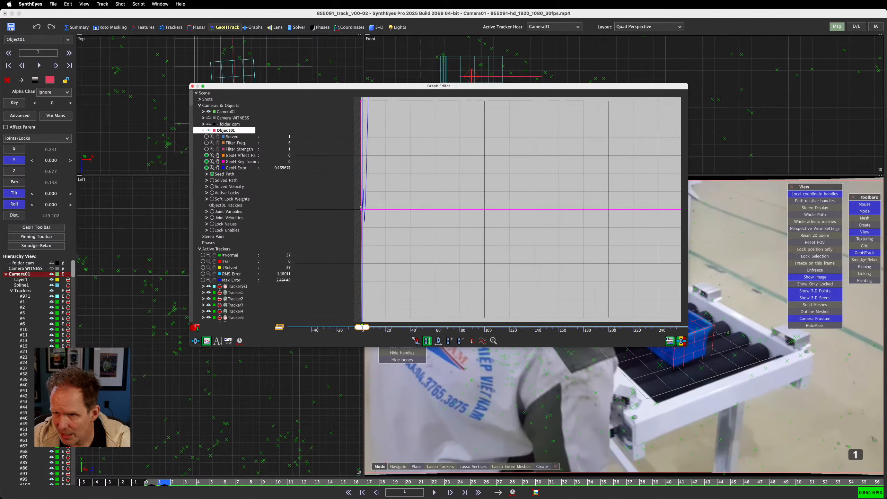
middle_drag(382, 245, 396, 245)
scroll(358, 223, down, 1)
scroll(358, 224, up, 4)
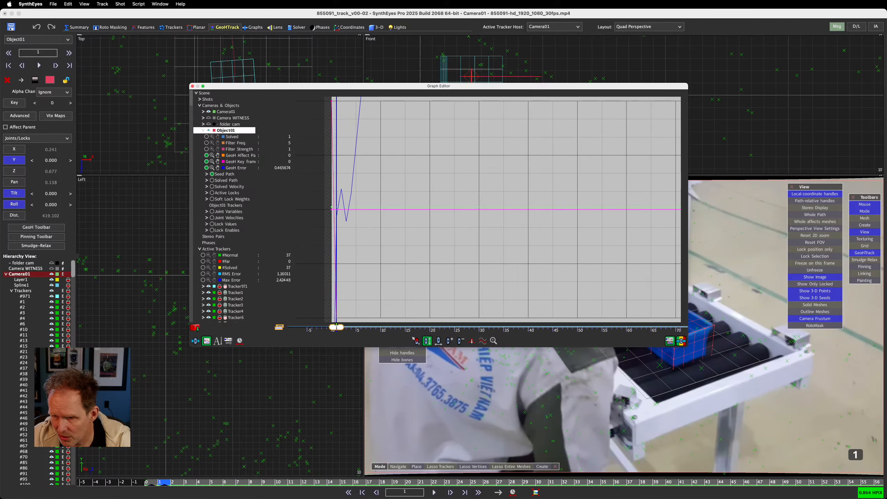
scroll(358, 223, down, 2)
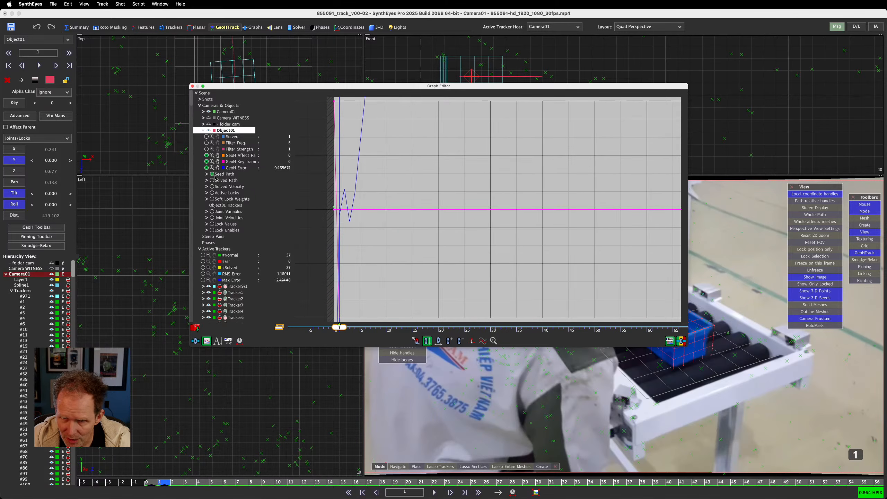
- Show Object01's Active Locks curves in place of Seed Path, reset the time axis, and examine the opening frames
click(212, 193)
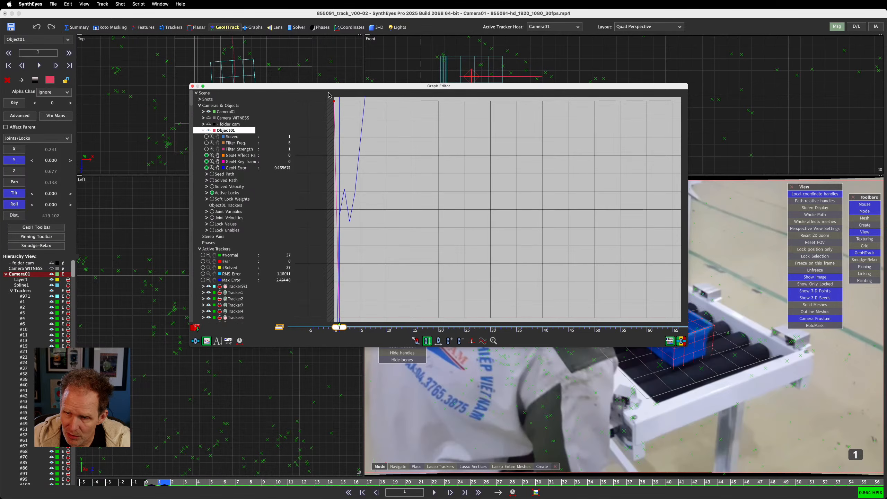
scroll(393, 193, left, 2)
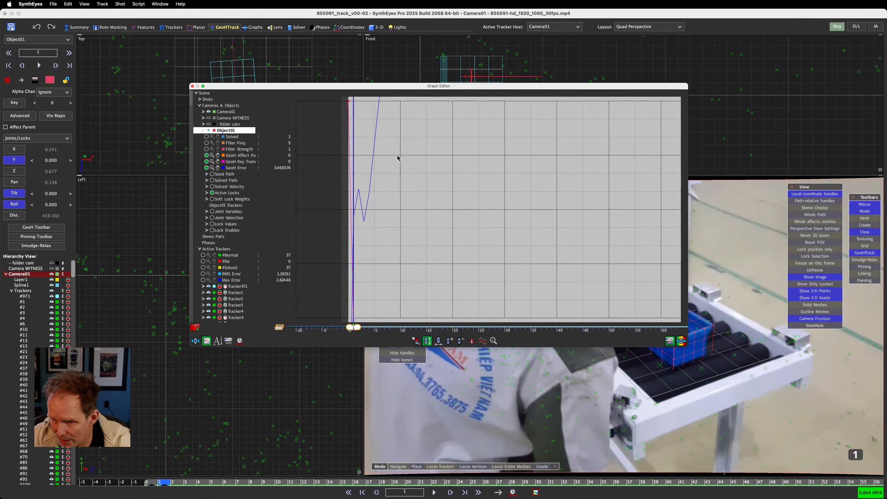
right_click(413, 189)
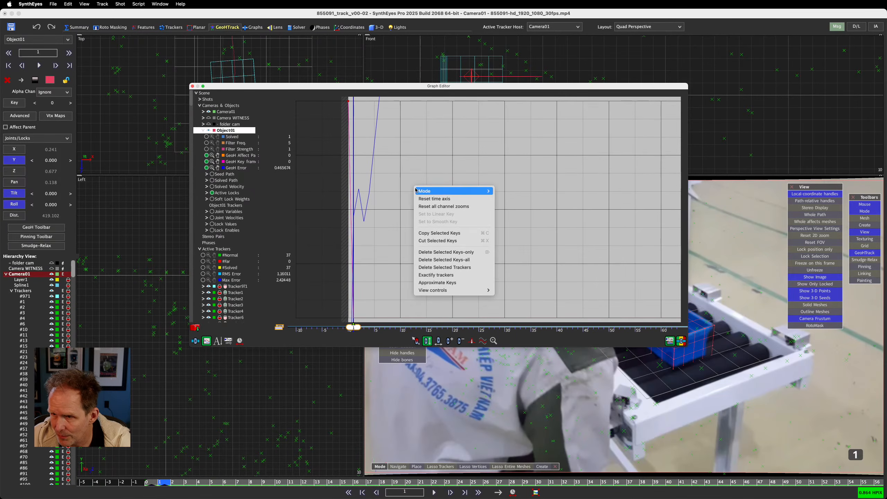
click(436, 199)
right_click(374, 174)
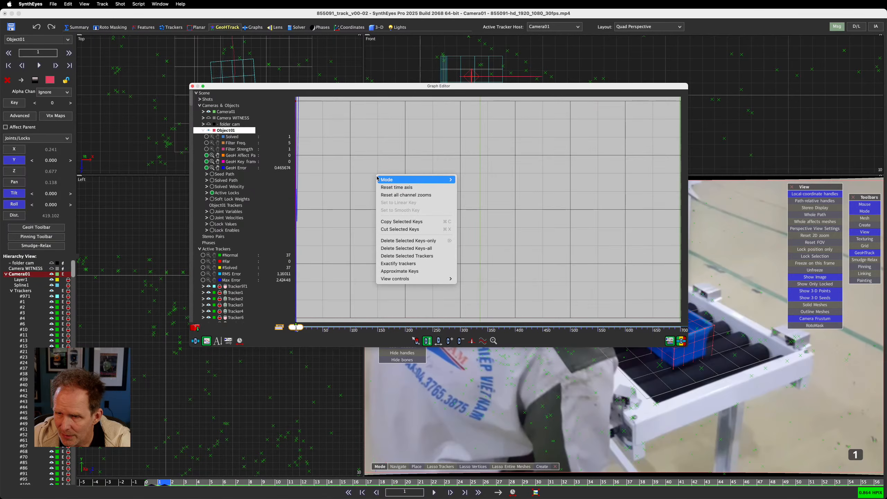
key(Escape)
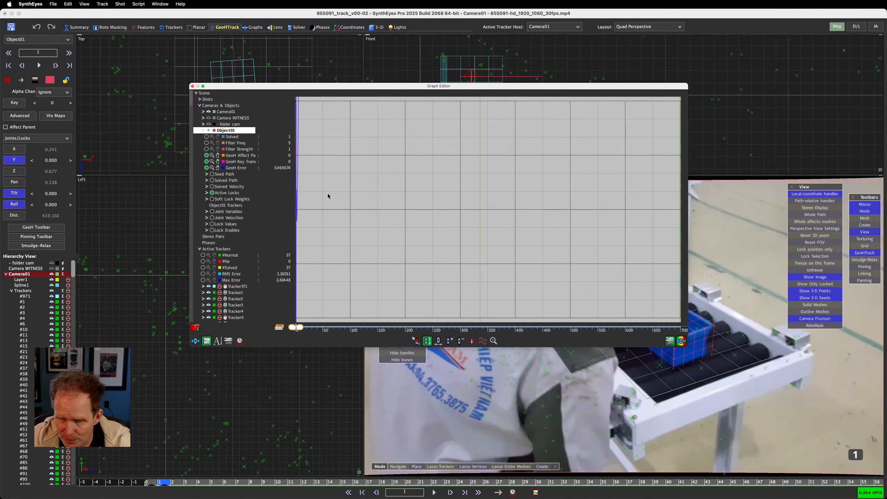
scroll(327, 196, up, 5)
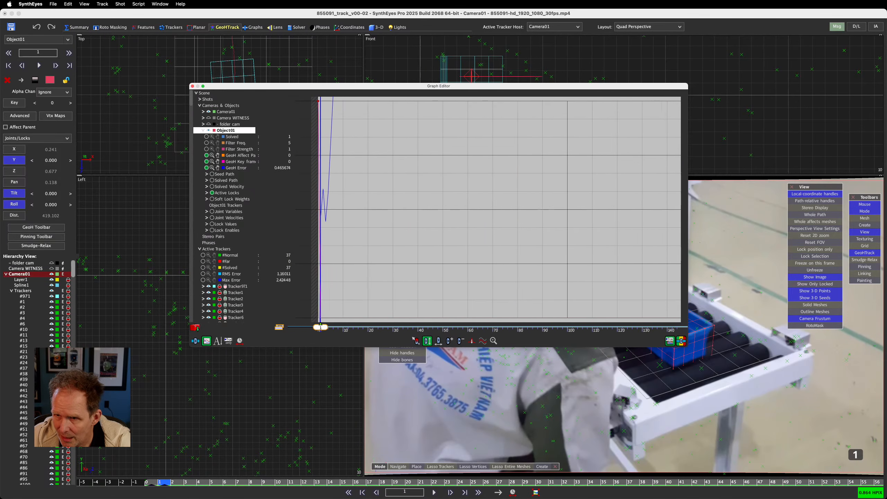
- Hide Object01's GeoH Error, GeoH Key frame, GeoH Affect Parent and Active Locks curves, and check its Soft Lock Weights curves
middle_drag(328, 196, 342, 196)
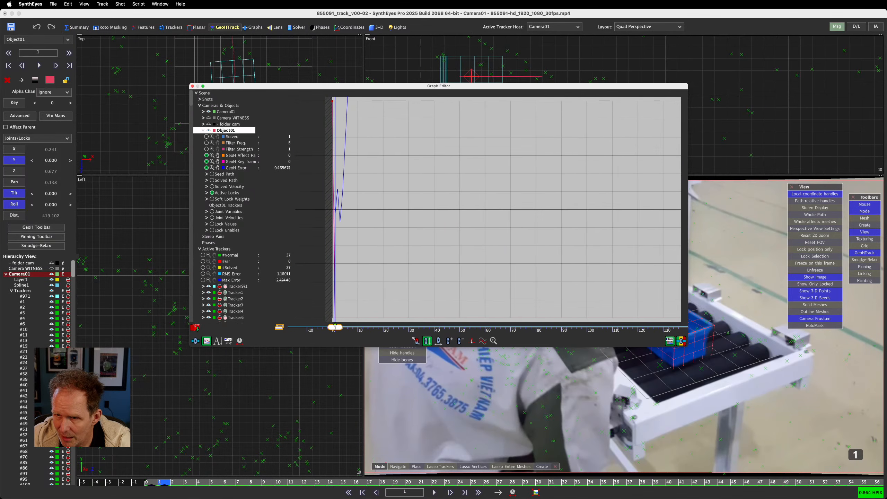
click(212, 193)
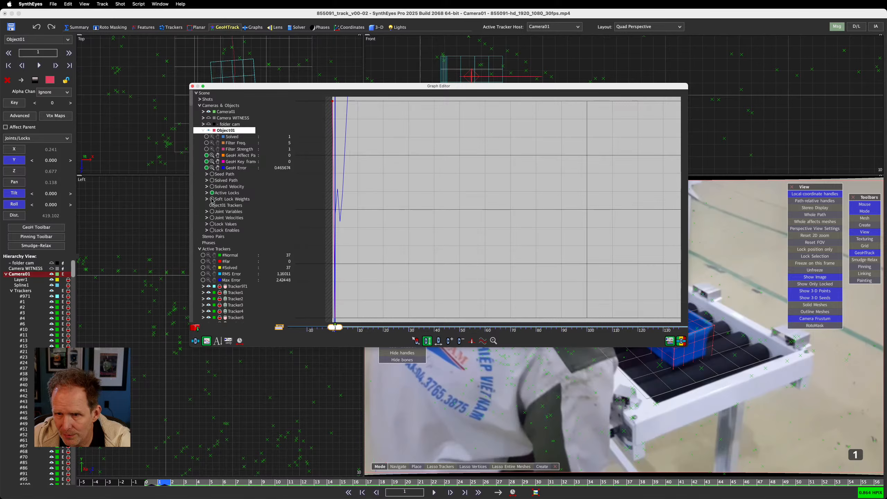
click(207, 169)
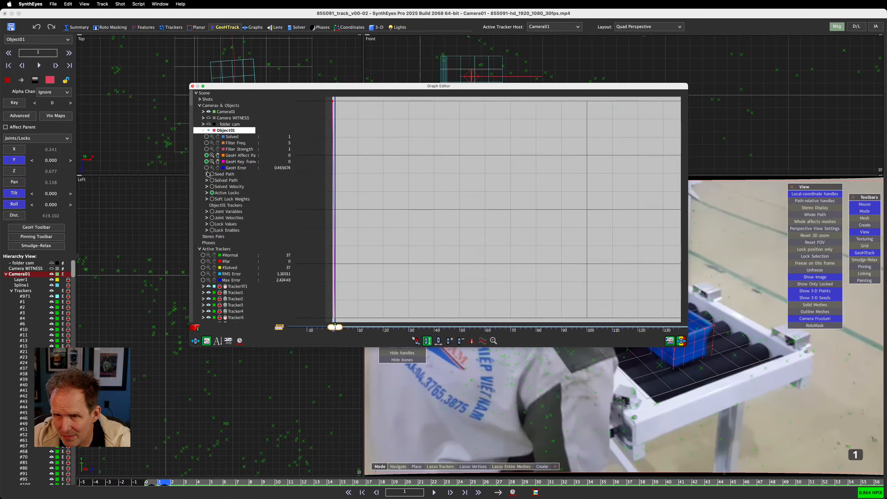
click(207, 161)
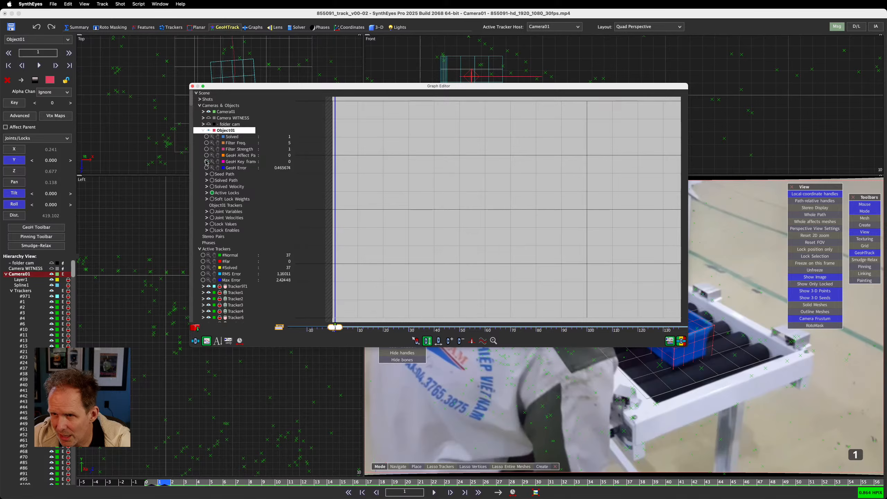
click(207, 162)
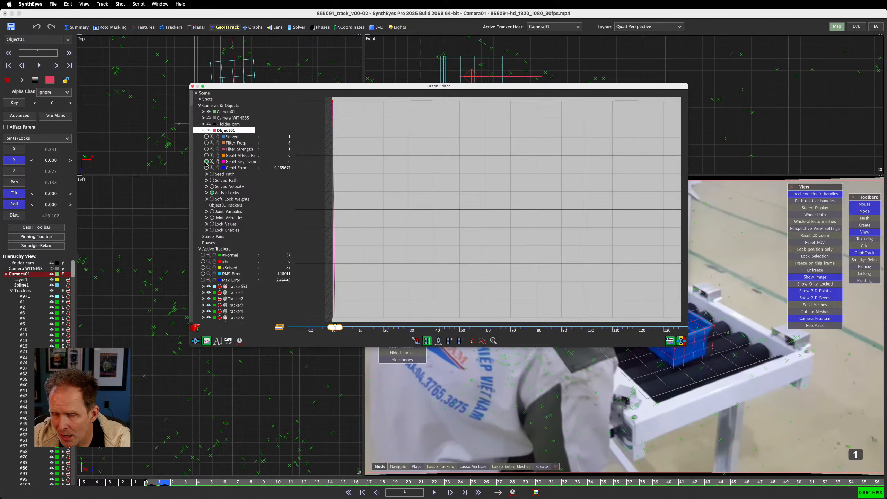
click(207, 161)
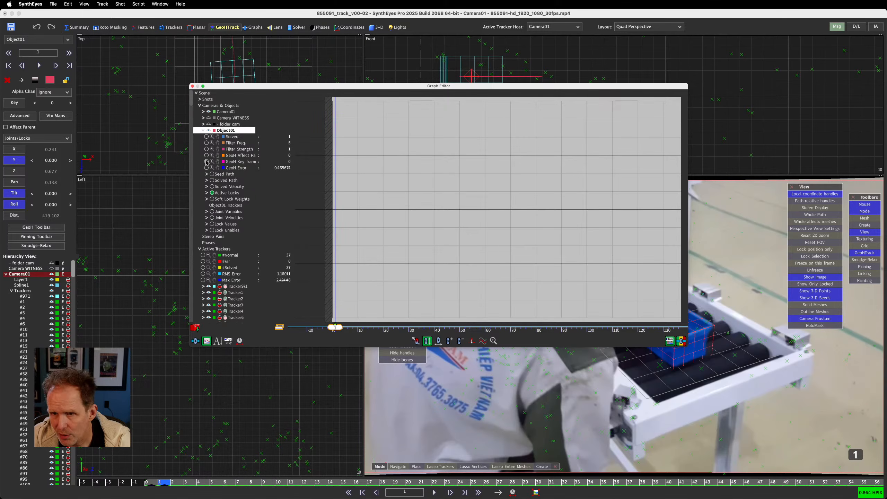
click(212, 192)
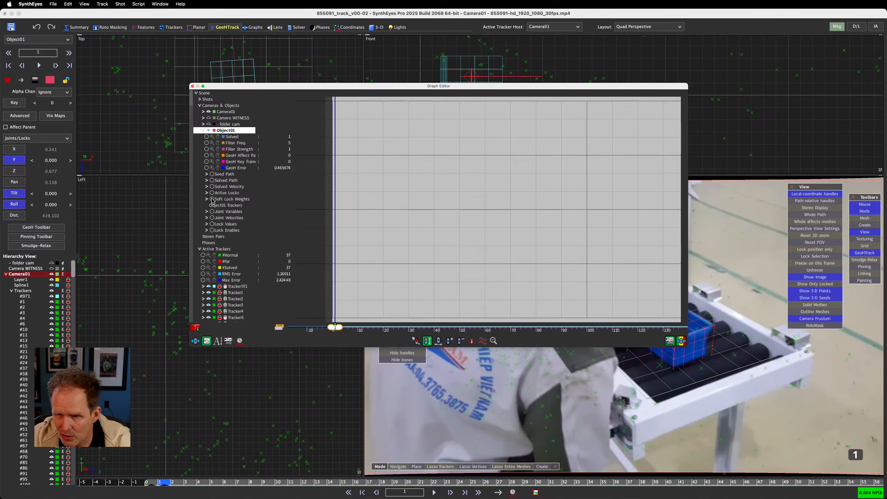
click(212, 199)
click(212, 199)
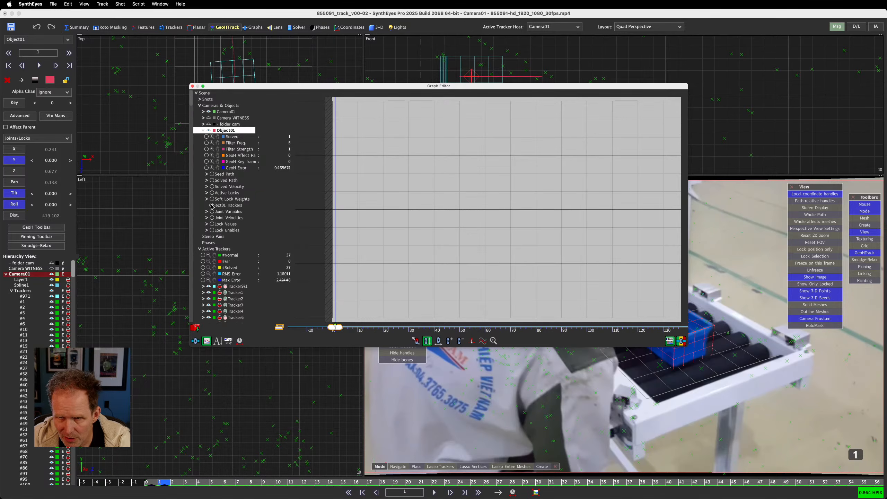
- Show and expand Object01's Joint Variables curves, and examine their keys across the tracked frames
click(212, 211)
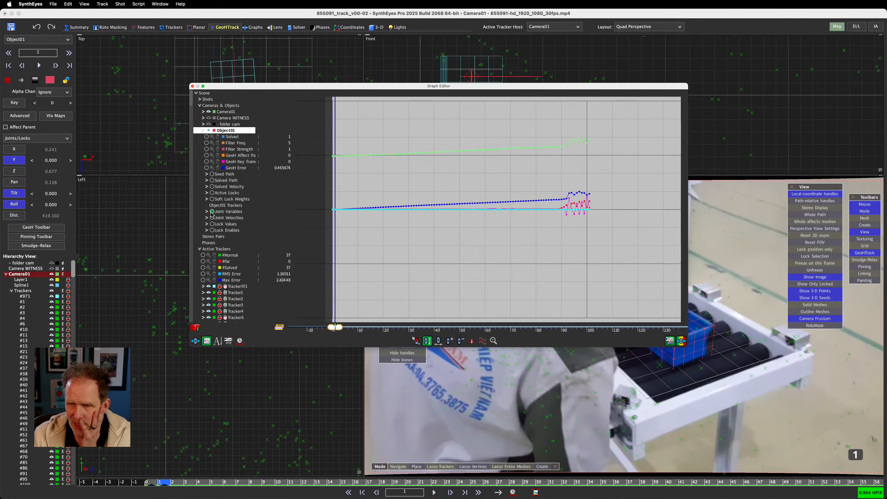
drag(628, 117, 333, 248)
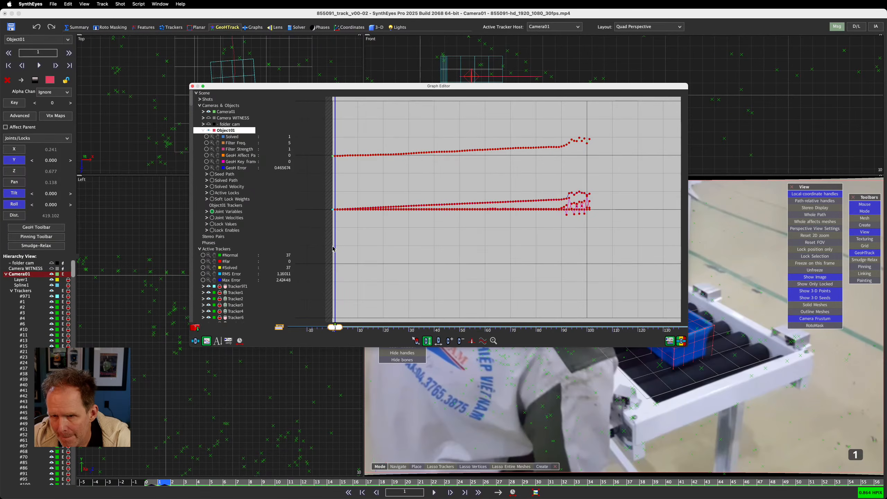
click(333, 249)
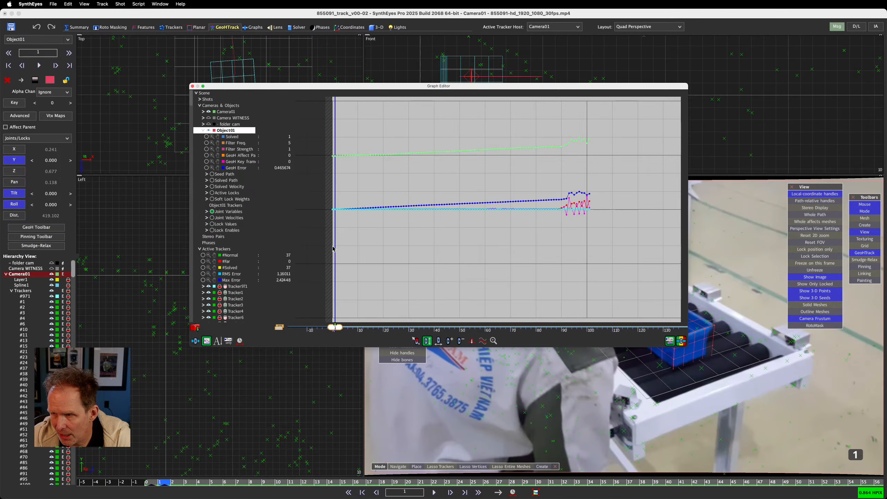
click(206, 211)
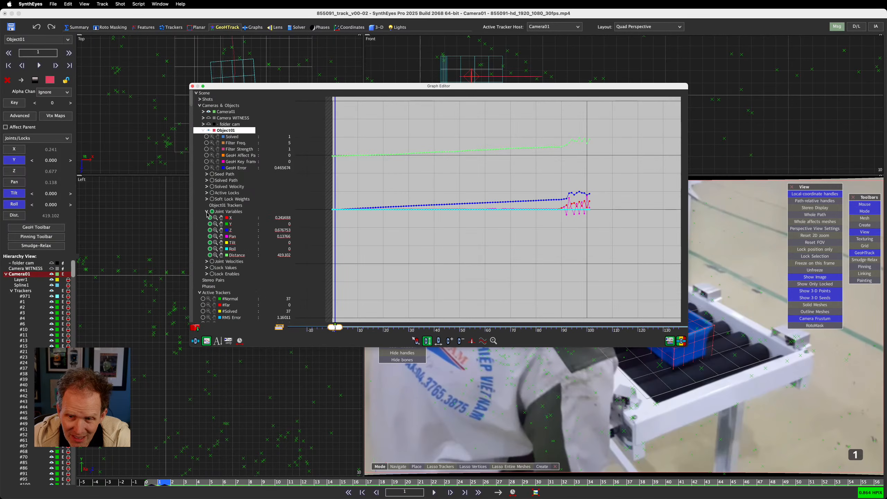
click(728, 98)
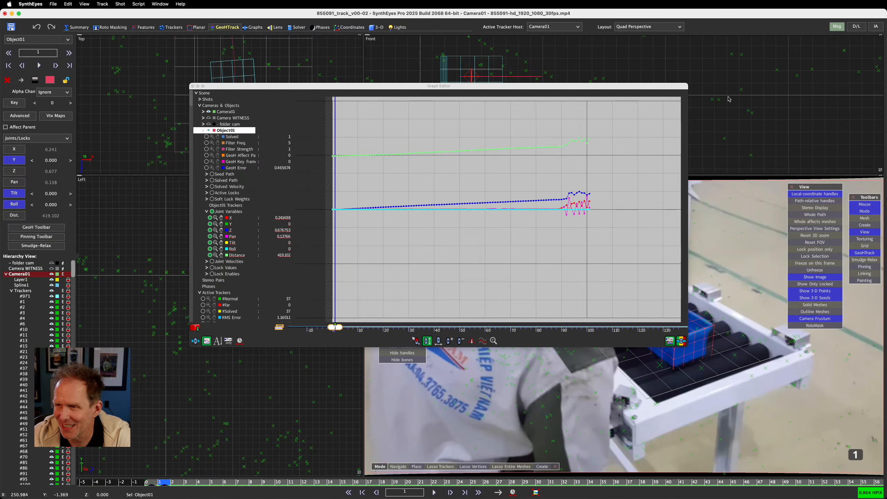
drag(614, 131, 334, 241)
click(334, 241)
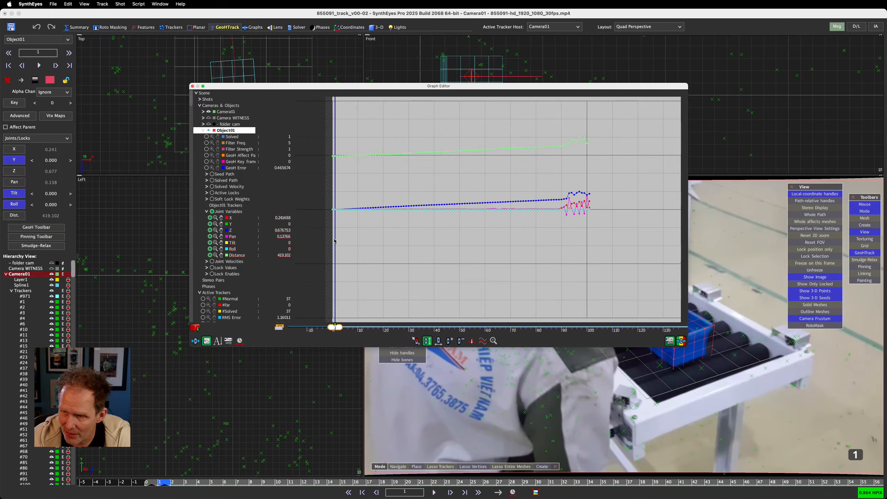
- Show Object01's Solved Path curves in place of Joint Variables, and delete all of their keys
click(212, 180)
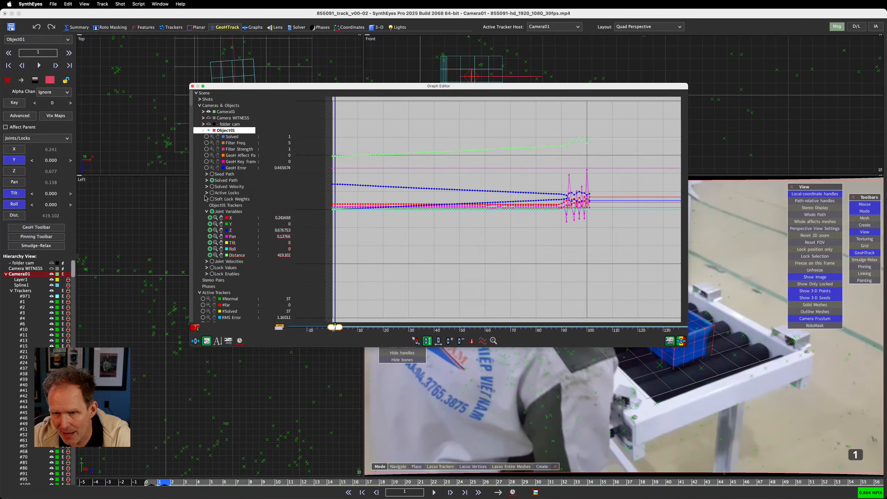
click(207, 180)
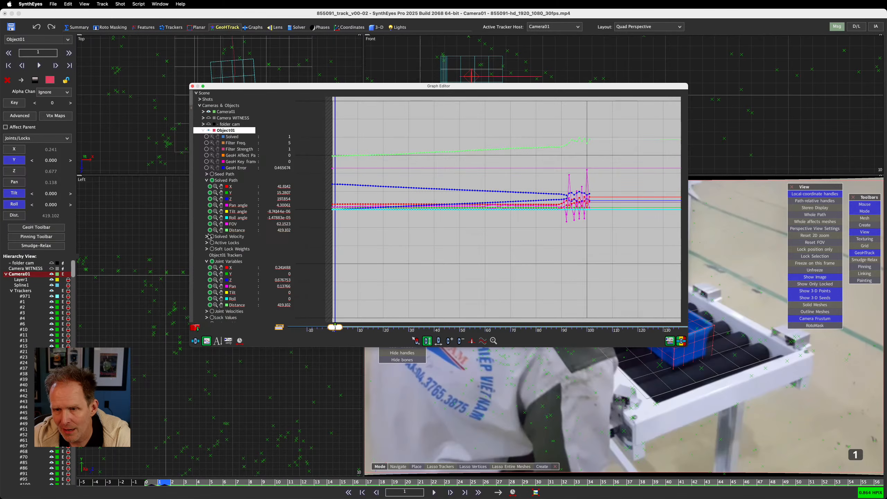
click(212, 262)
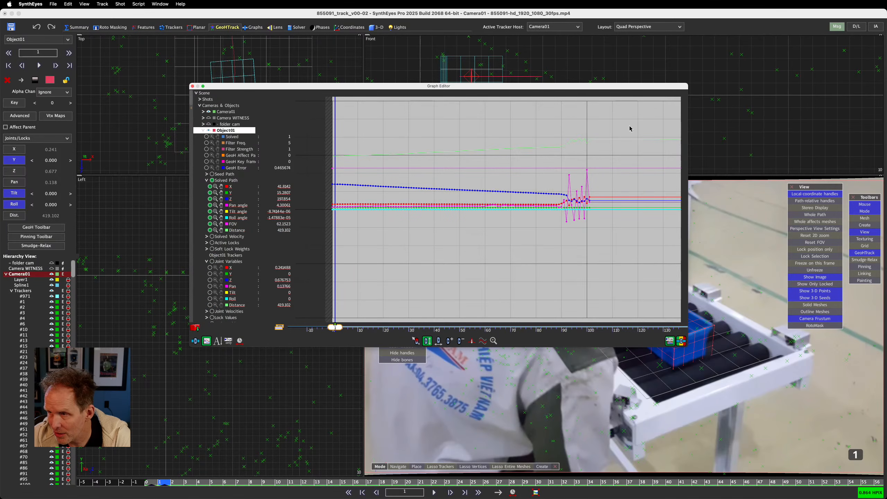
drag(630, 127, 334, 257)
key(Delete)
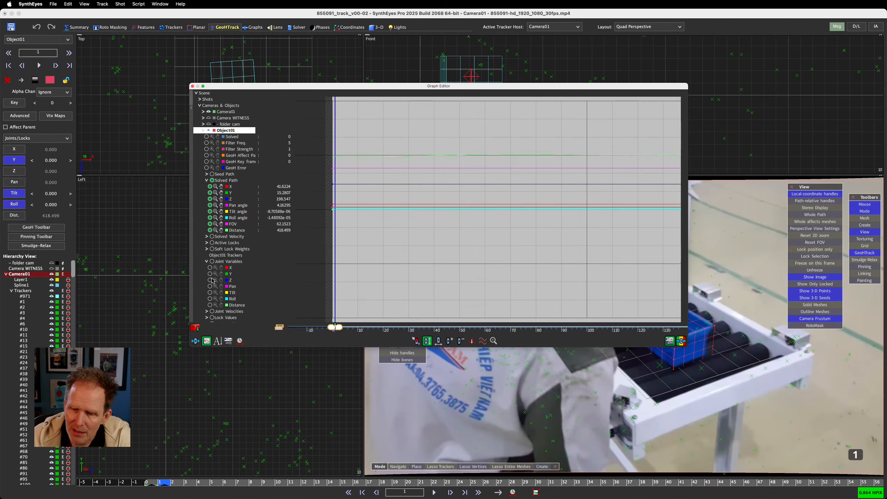
- Show Joint Variables alongside Solved Path again, and examine the curves over the whole shot for leftover keys
click(212, 261)
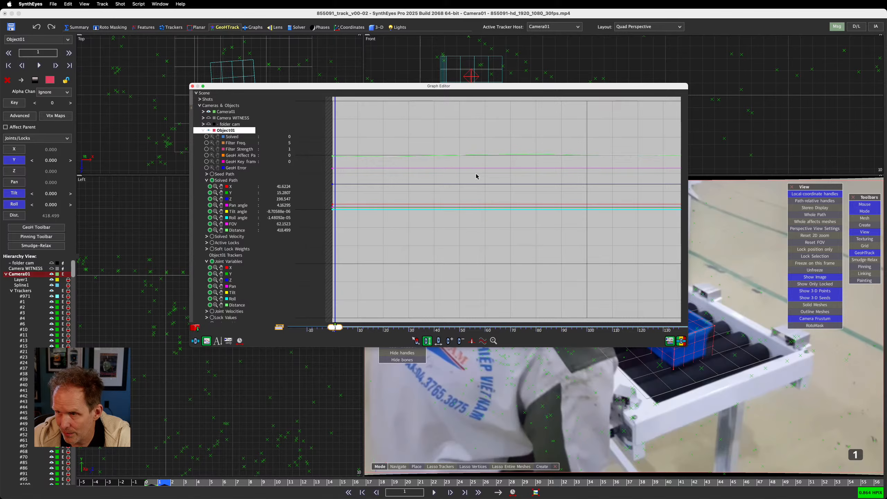
drag(496, 146, 443, 163)
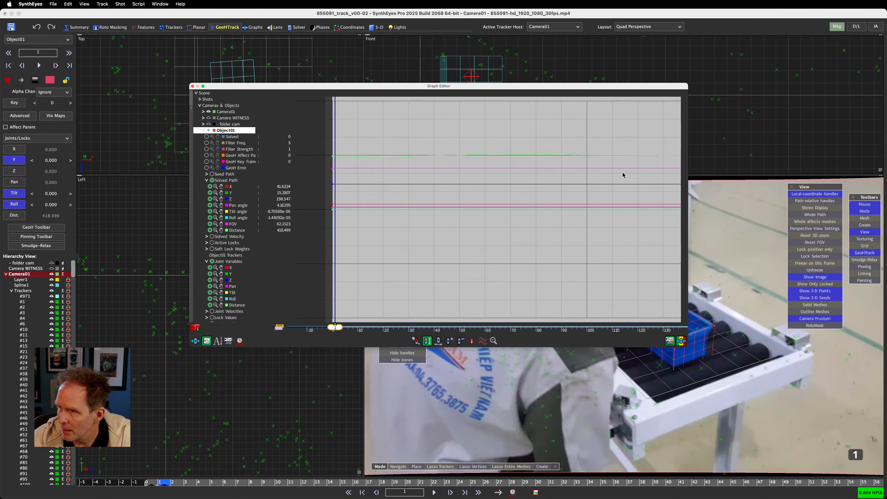
middle_drag(623, 175, 409, 178)
scroll(456, 176, down, 10)
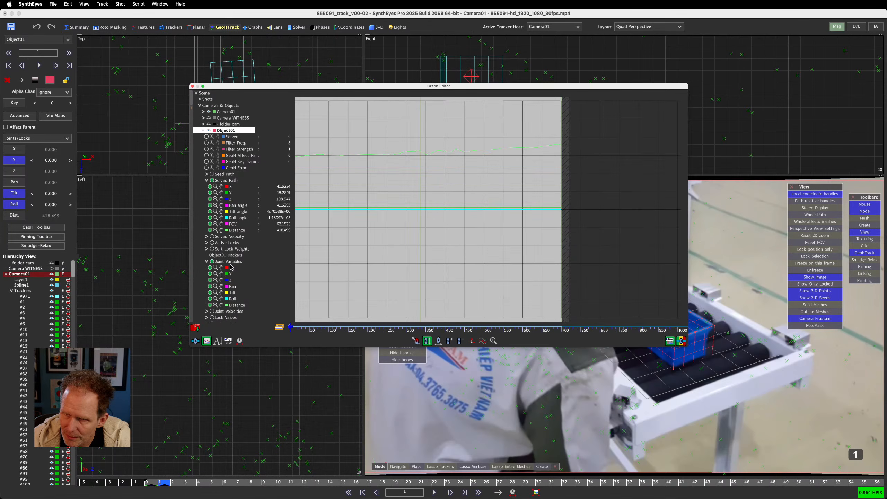
- Collapse Solved Path, hide the Joint Variables curves, and check Object01's Lock Values and Lock Enables curves
click(207, 180)
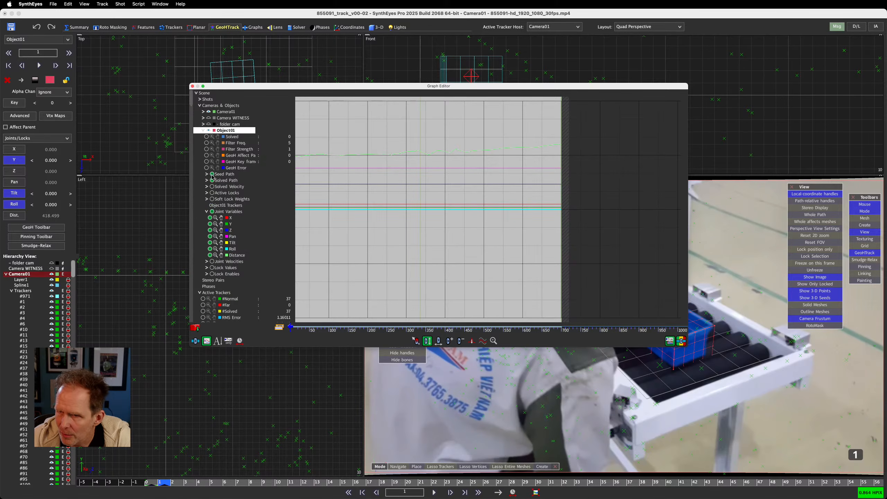
click(212, 211)
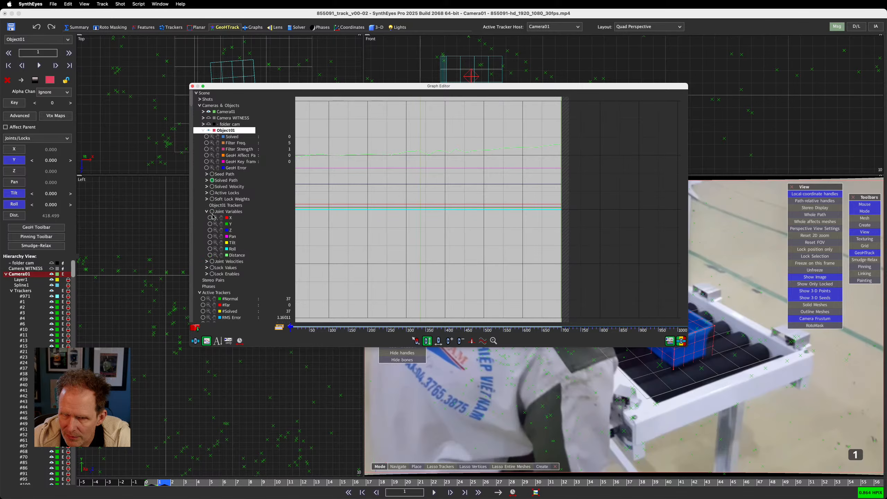
click(211, 268)
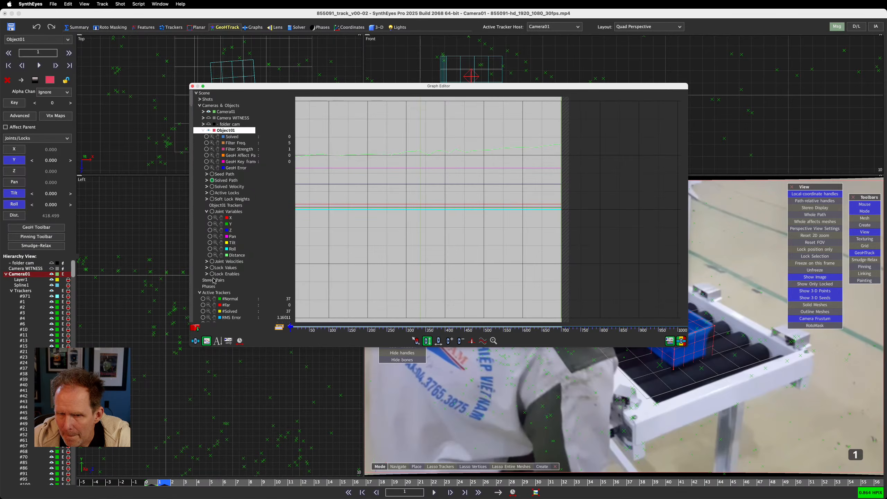
click(212, 275)
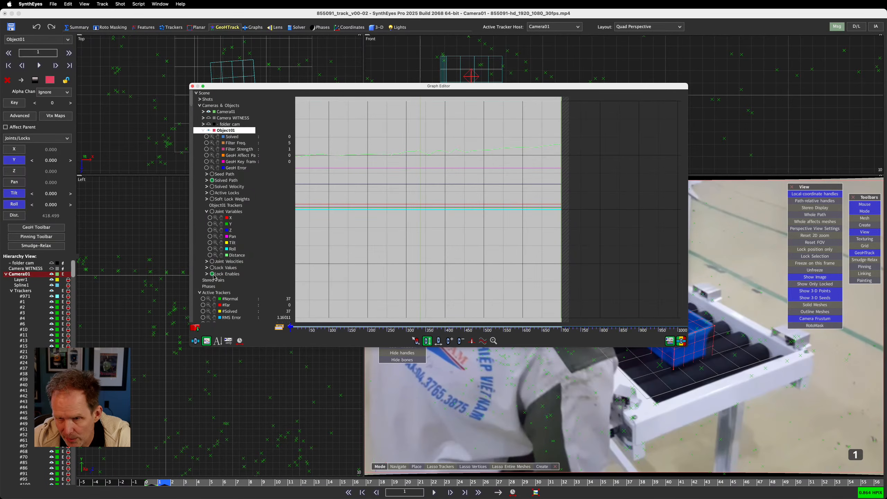
click(213, 275)
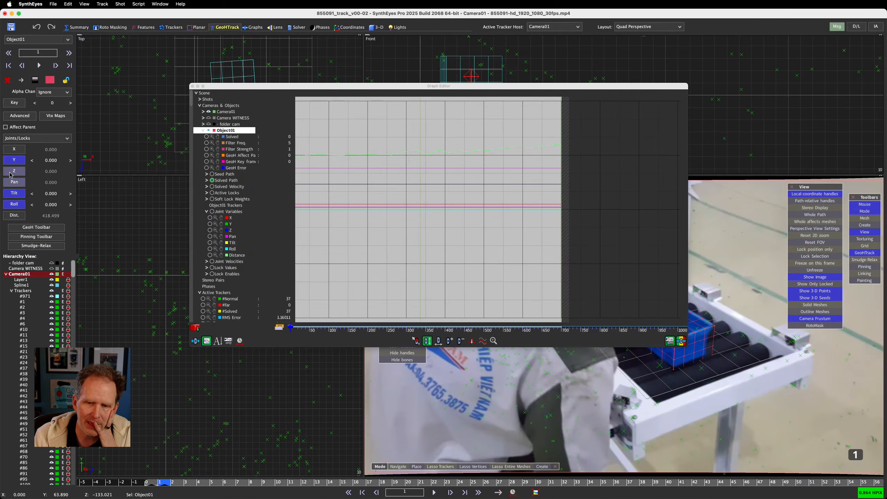
- On frame 1, test Object01's Y, Tilt and Roll joint locks by releasing and re-enabling each one
click(13, 161)
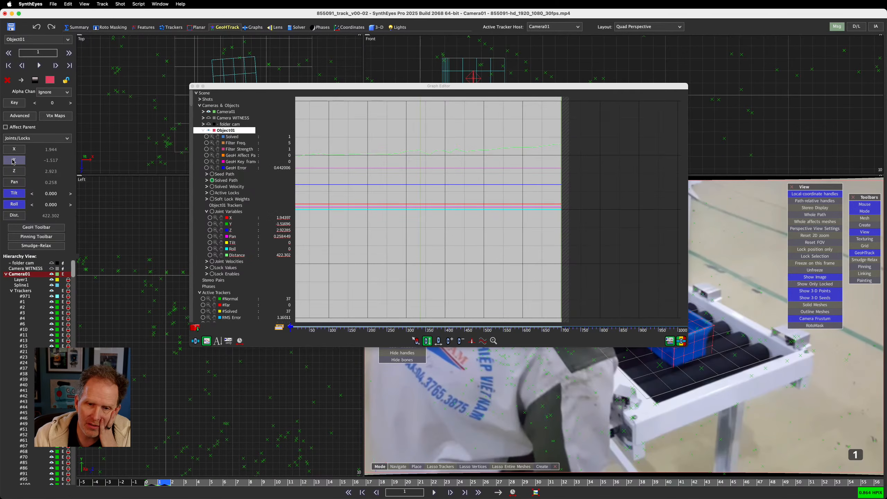
click(13, 160)
click(15, 195)
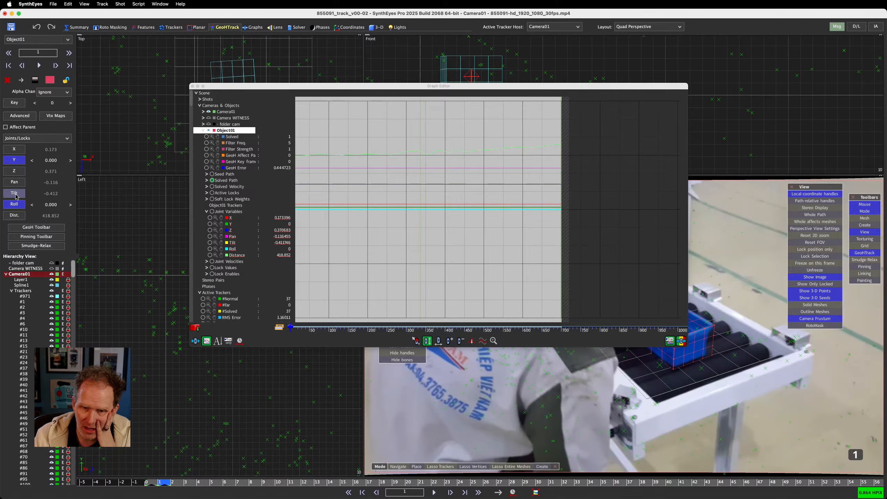
click(15, 194)
click(14, 203)
click(14, 203)
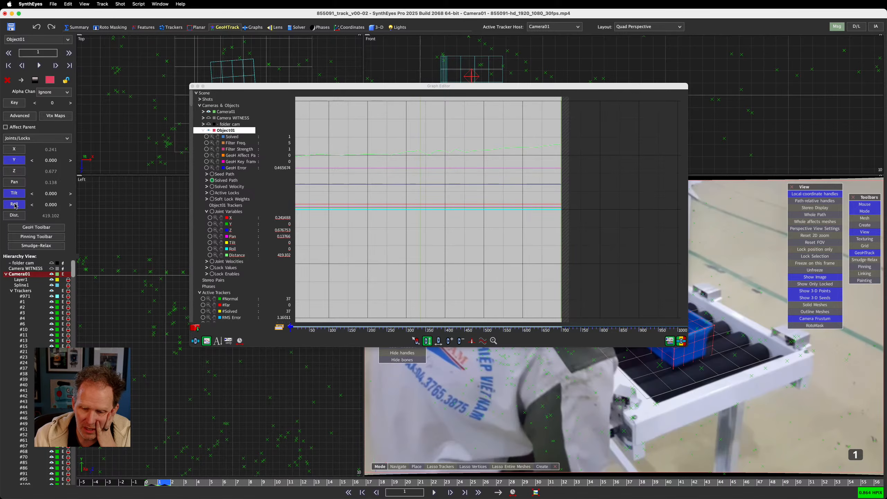
- Try locking Object01's Pan, X and Z joints on frame 1, and release all three again
click(14, 182)
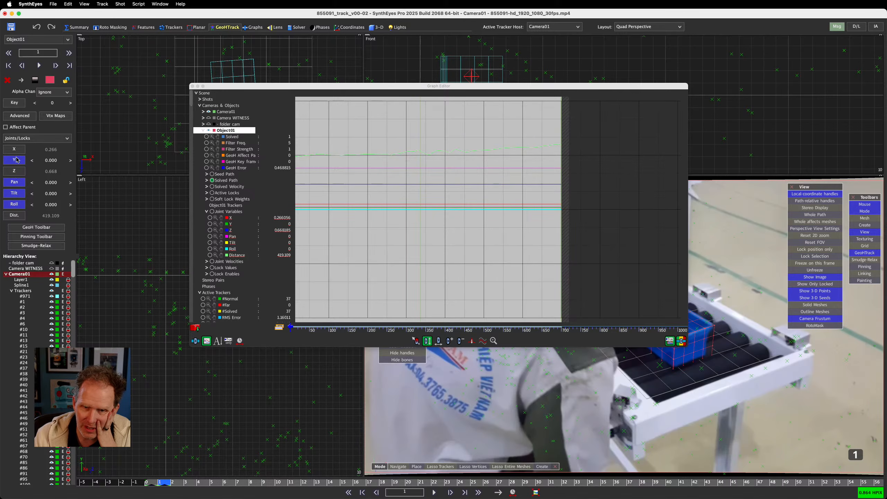
click(15, 150)
click(14, 171)
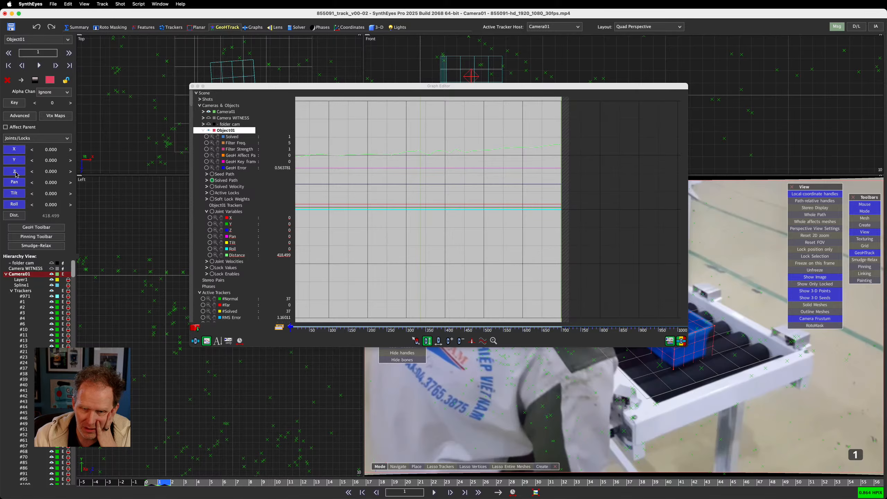
click(15, 173)
click(18, 151)
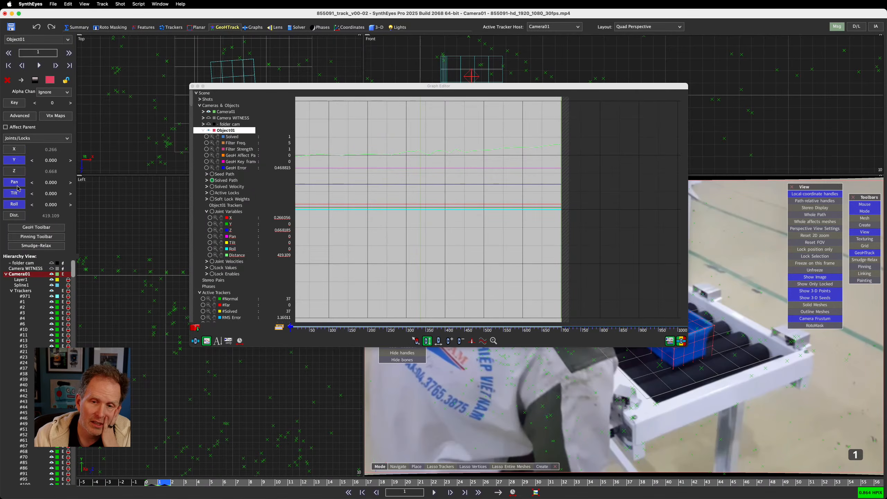
click(18, 183)
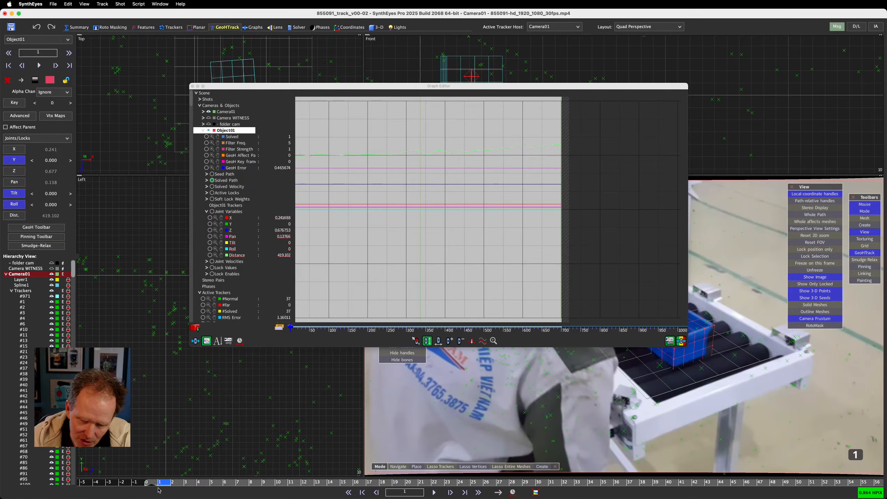
- Go to frame 0 and show the shot's full frame range in the main timeline
click(148, 482)
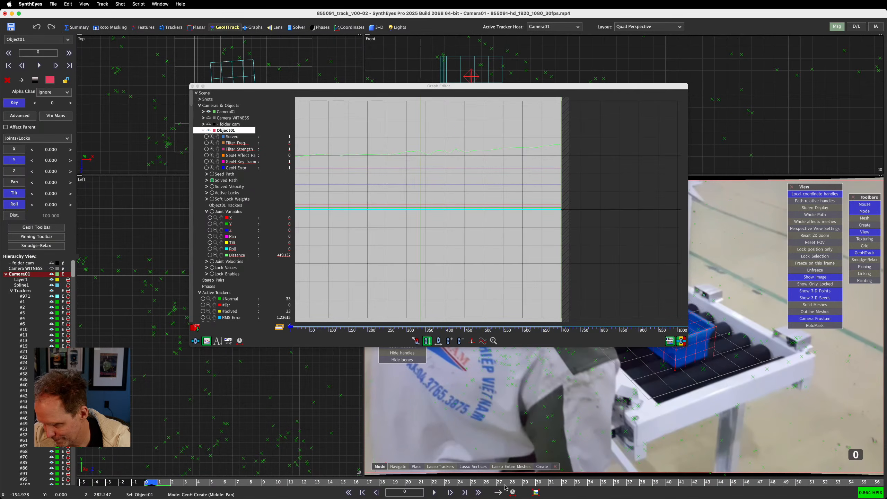
click(512, 492)
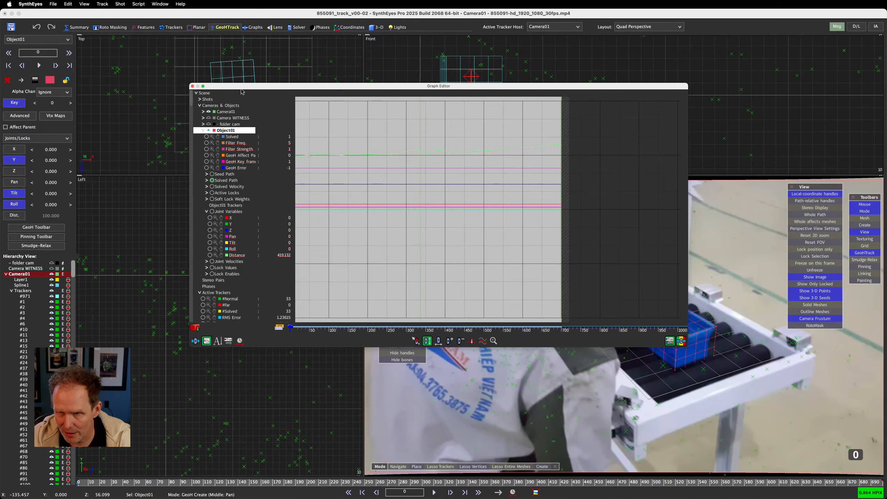
- Close the Graph Editor and lock Object01's X, Z and Pan joints on frame 0
click(192, 86)
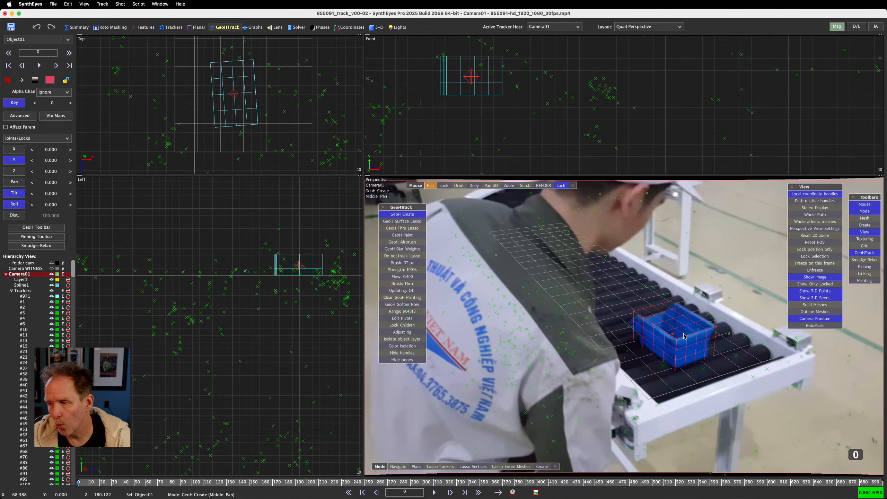
click(16, 152)
click(12, 173)
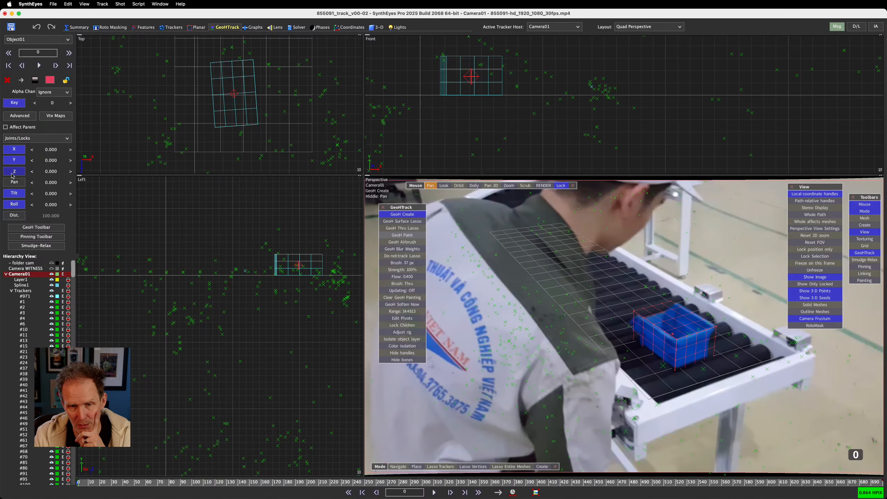
click(14, 182)
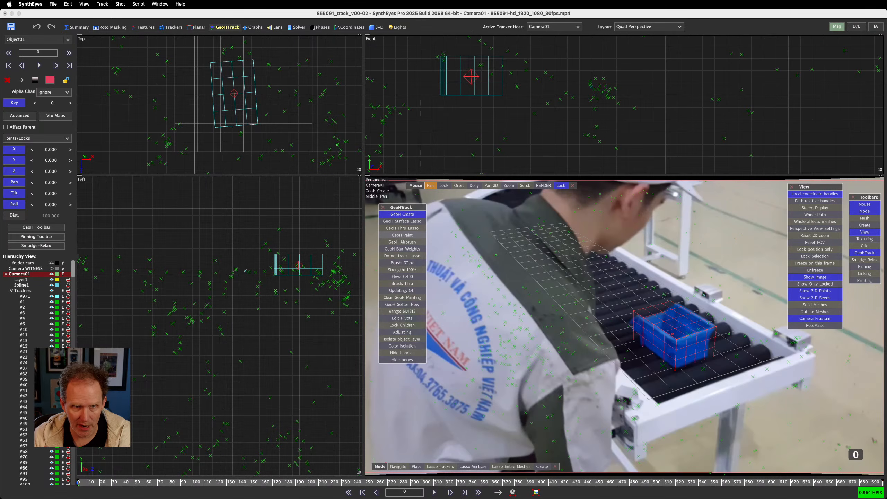
- Open a floating Hierarchy View, collapse Camera01's trackers and select Object01
key(minus)
key(minus)
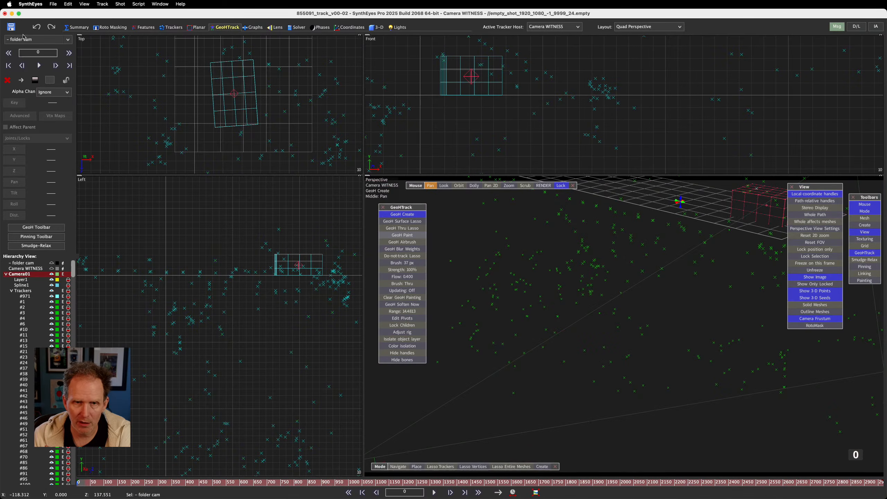
drag(281, 26, 266, 46)
click(225, 63)
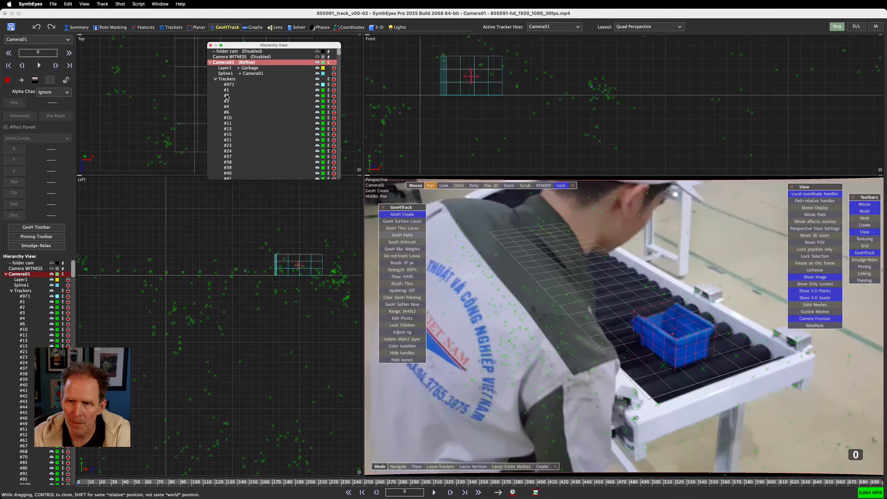
click(215, 79)
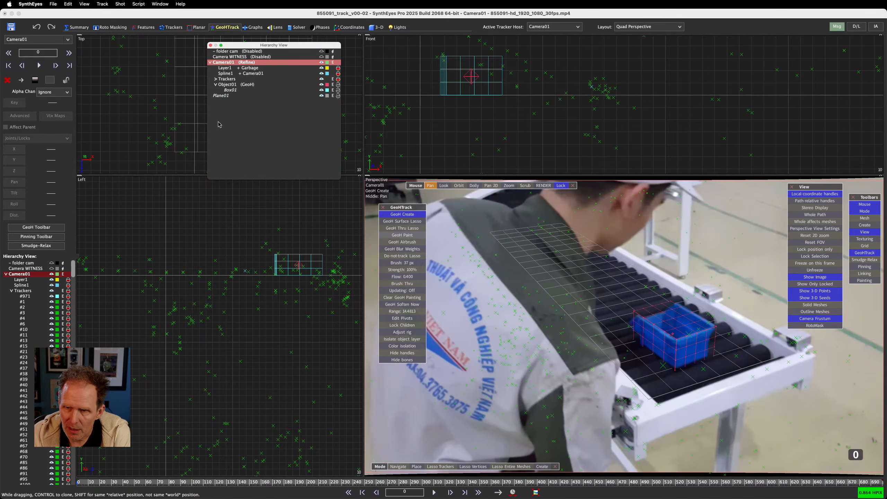
click(232, 85)
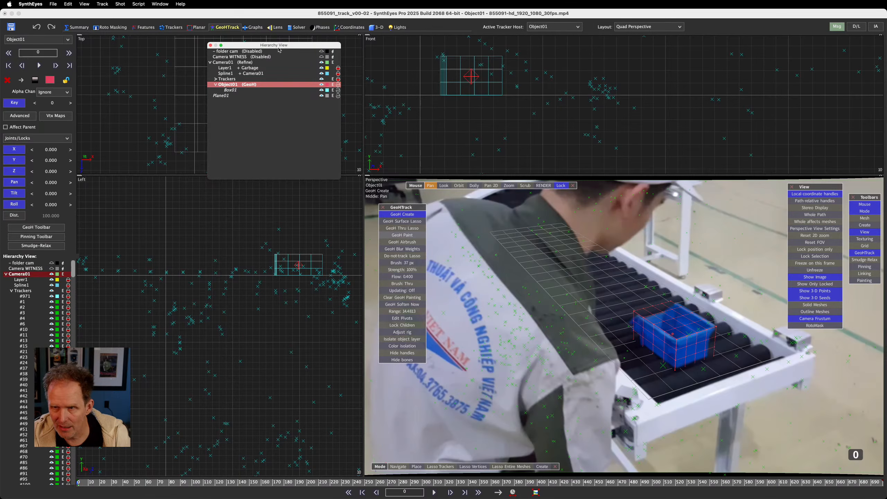
drag(278, 50, 163, 66)
- Go to the Trackers room and hide the Box01 and Plane01 meshes around the blue bin
click(172, 27)
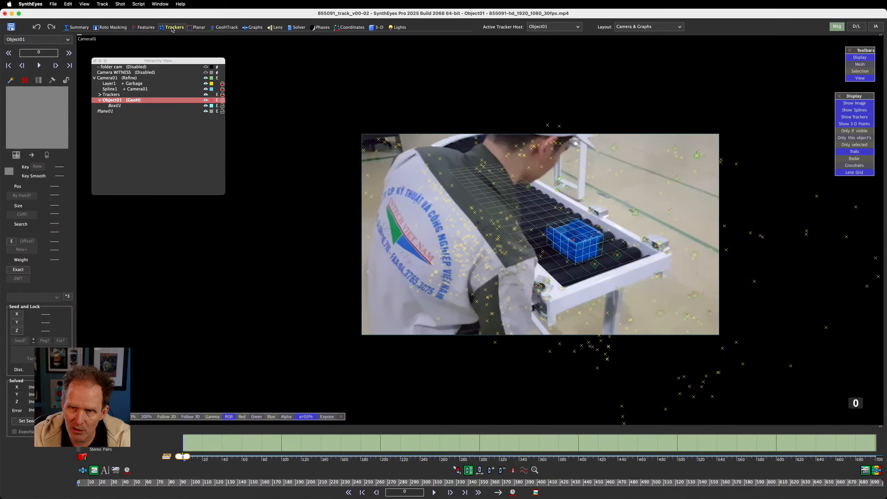
scroll(588, 248, up, 5)
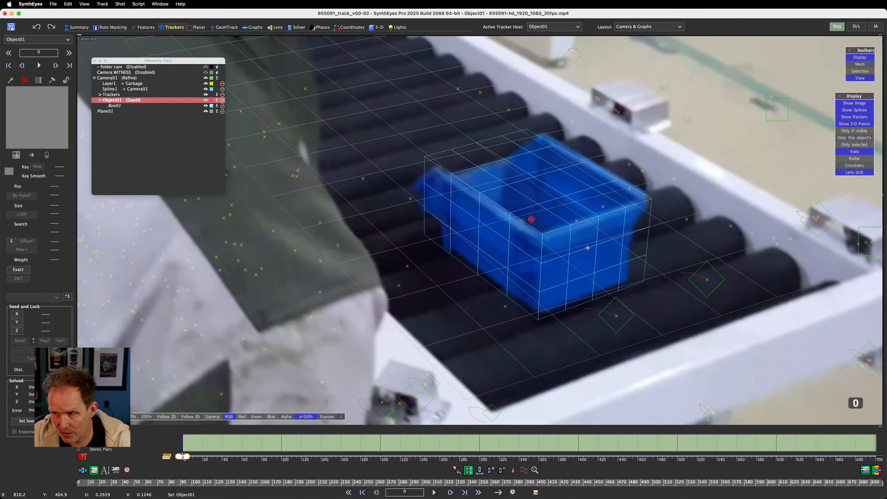
scroll(588, 248, down, 2)
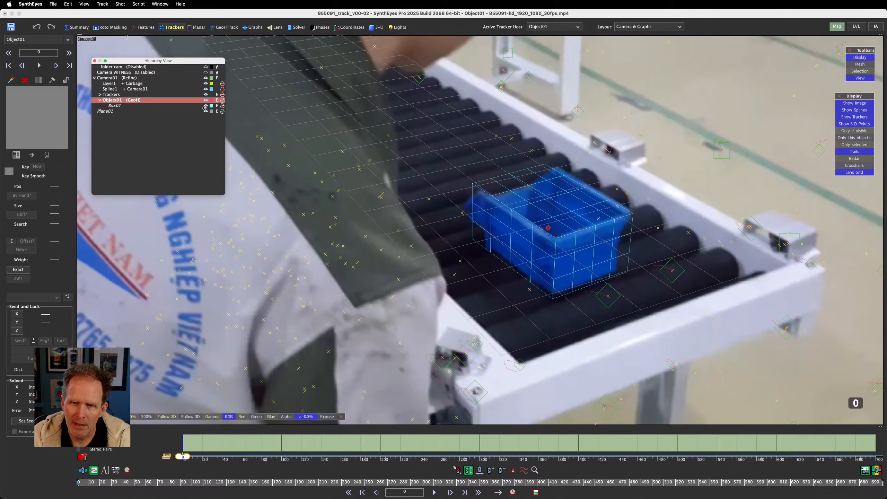
click(206, 105)
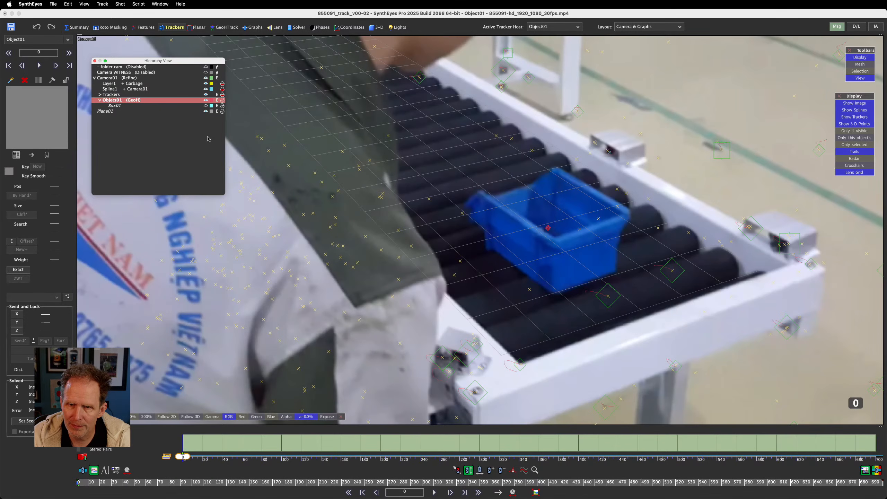
click(206, 111)
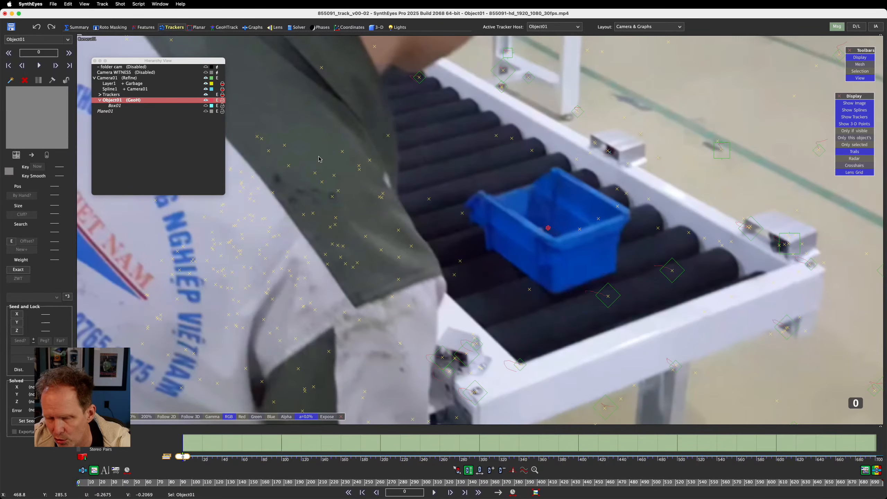
click(37, 27)
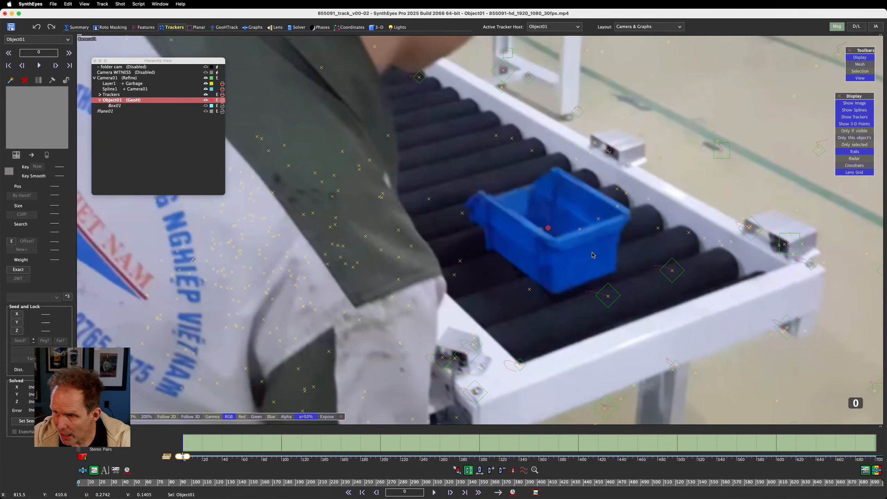
click(557, 240)
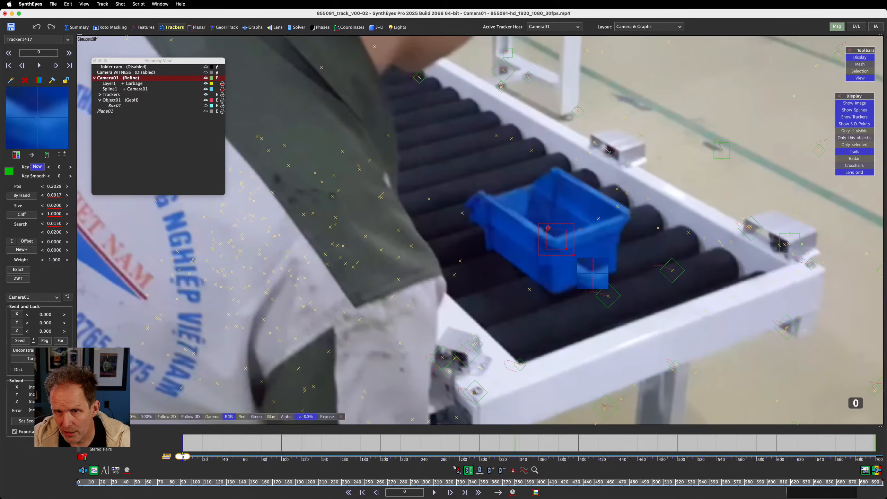
drag(558, 239, 559, 239)
- Make Object01 the active tracker host and place a new tracker on the blue bin's near rim corner
click(185, 100)
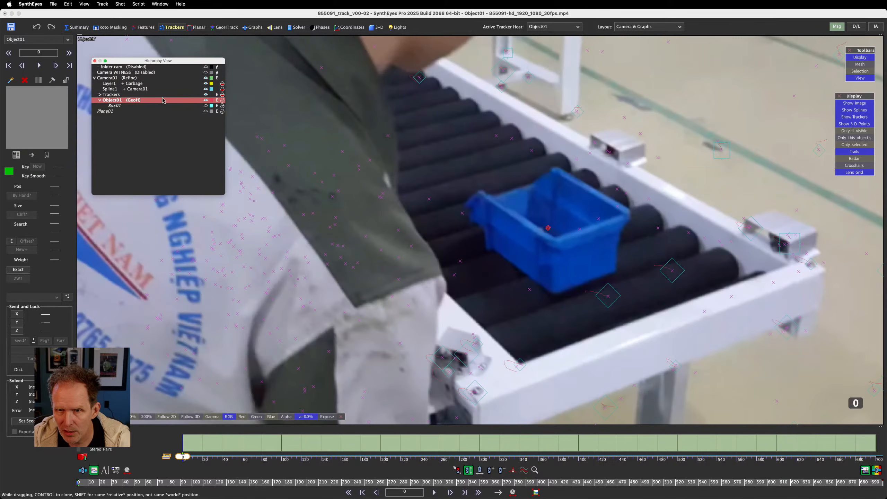
click(537, 27)
click(540, 43)
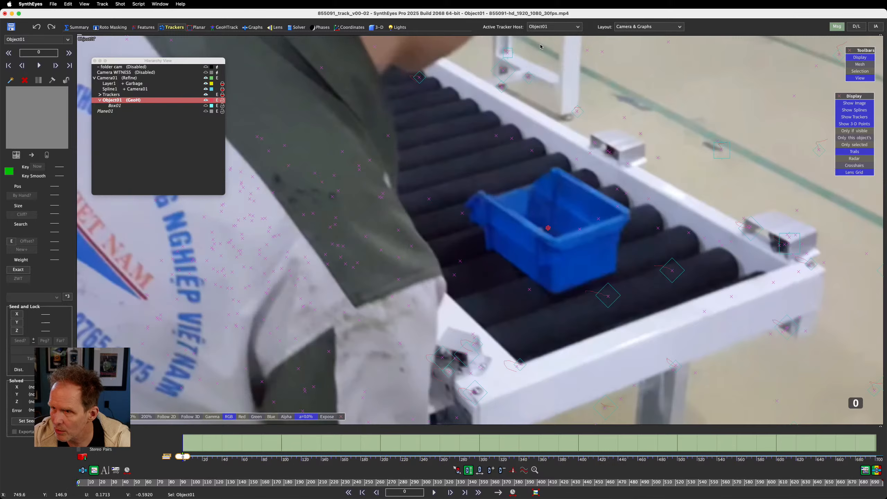
click(200, 102)
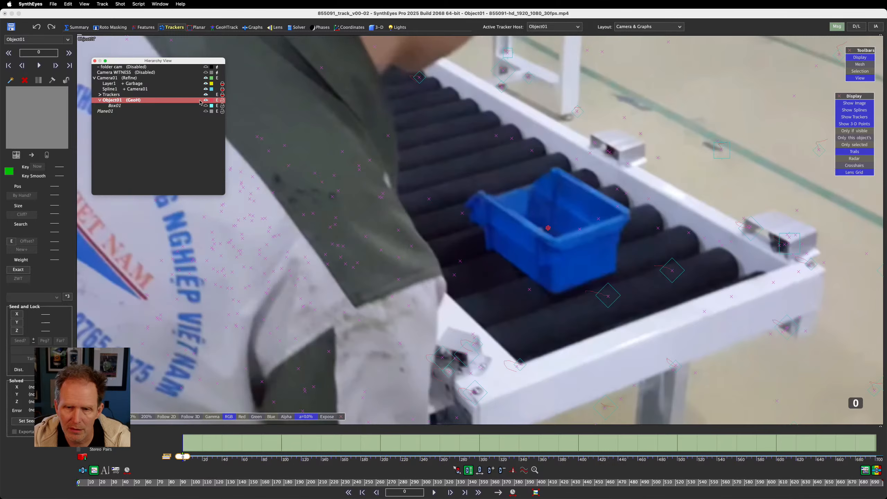
click(136, 140)
click(548, 227)
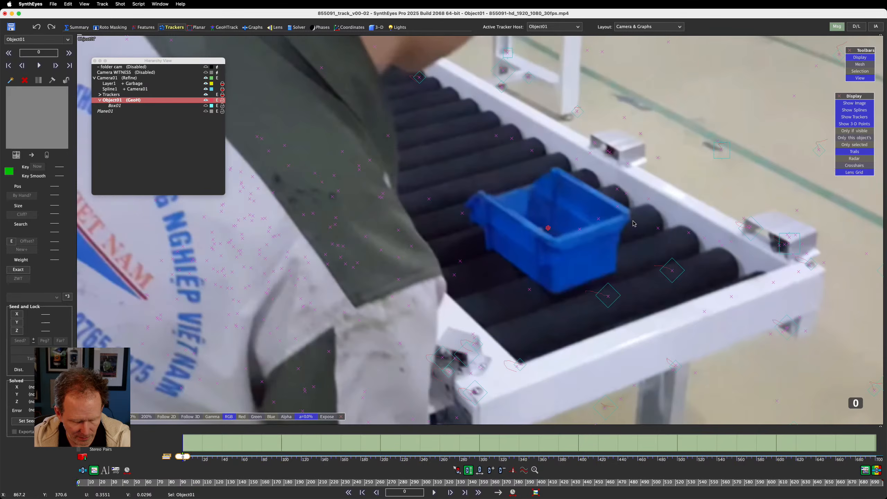
click(556, 240)
click(222, 175)
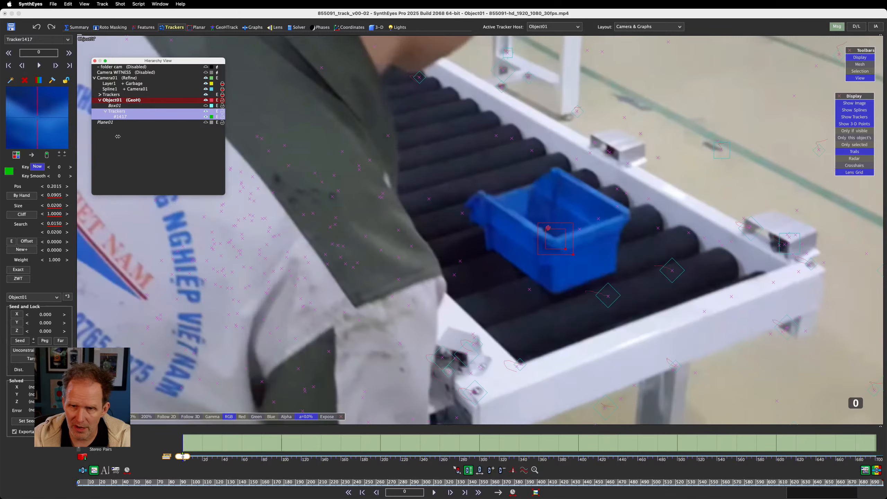
- Center the new tracker on the bin's rim corner, reducing its size to about 0.013 and enlarging its search area to about 0.046 by 0.073
click(30, 118)
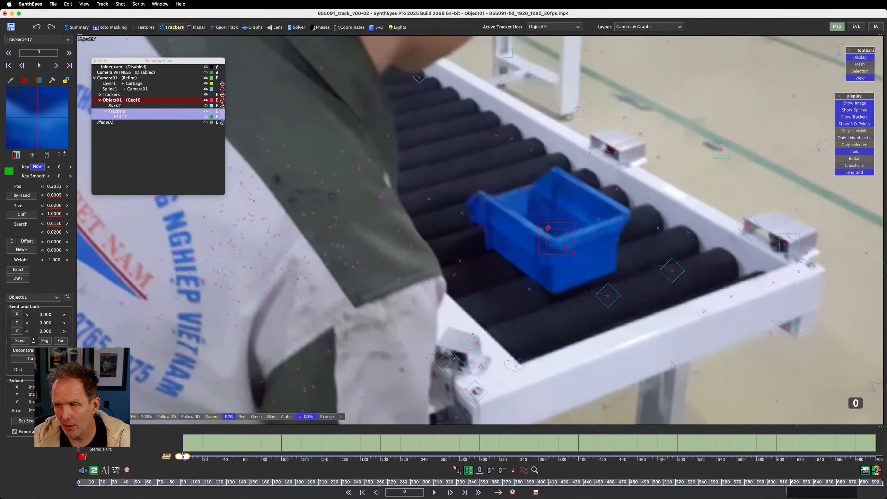
drag(31, 120, 31, 122)
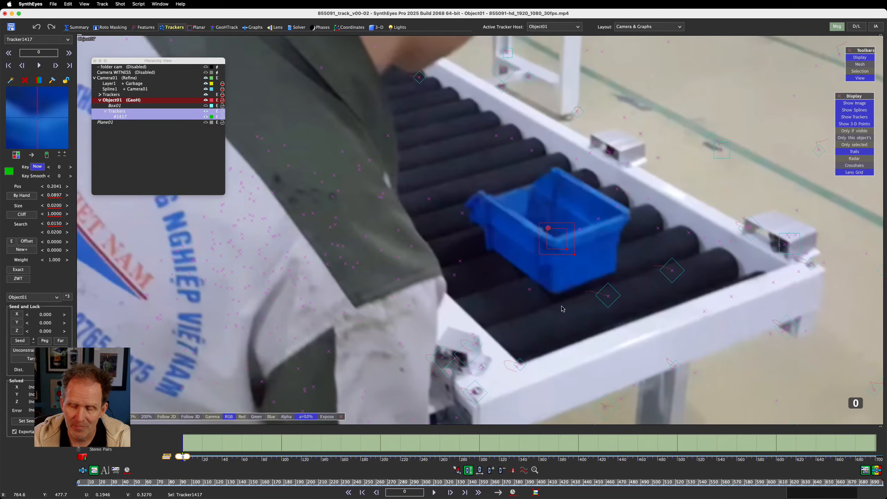
drag(566, 249, 587, 266)
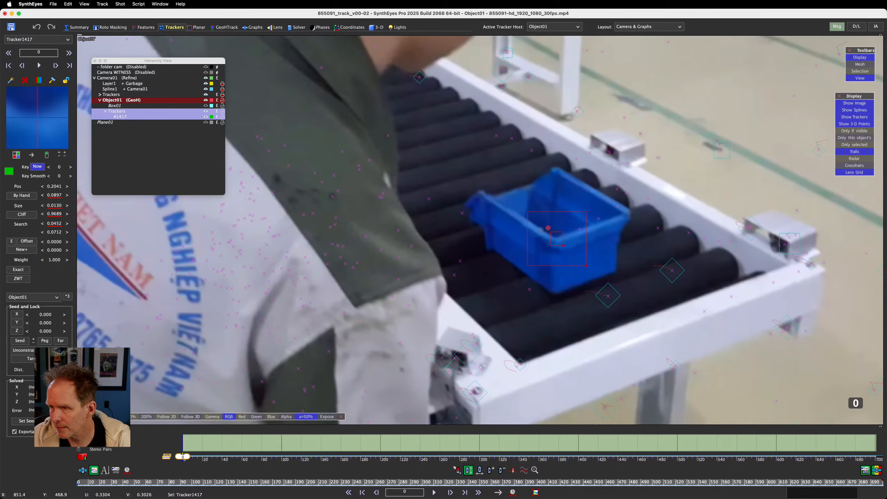
drag(57, 122, 60, 125)
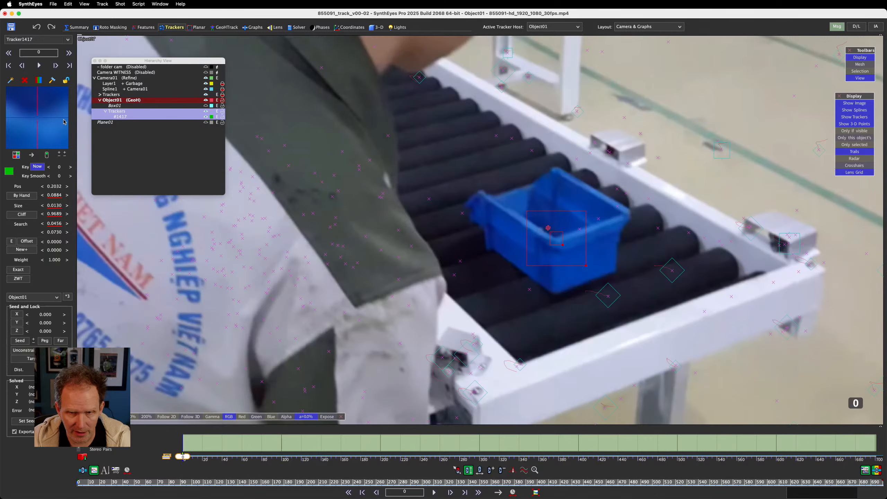
- Set the tracker's Key interval and Key Smooth to 4
click(60, 168)
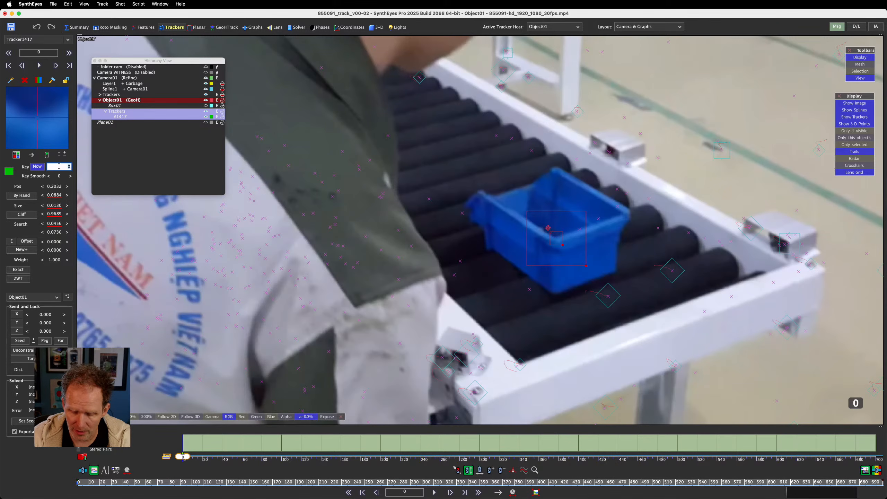
text(4)
key(Tab)
text(4)
key(Tab)
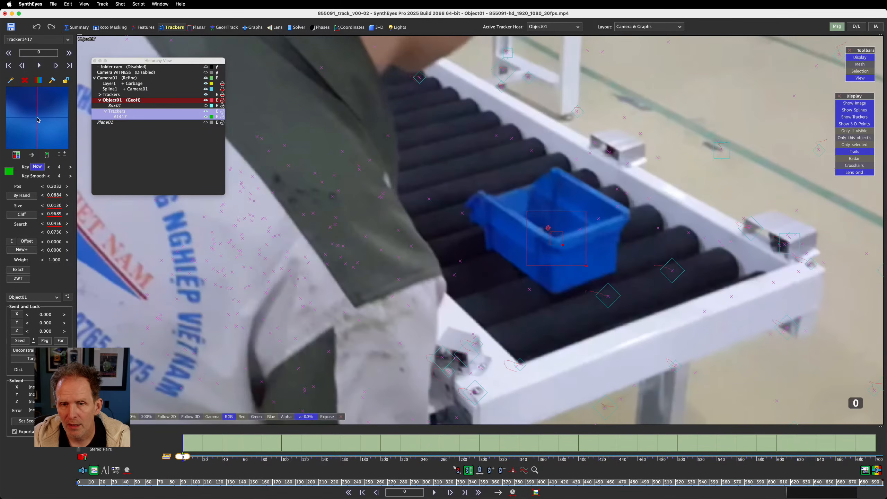
- Track the bin's rim corner forward from frame 0 to frame 60
scroll(37, 120, down, 8)
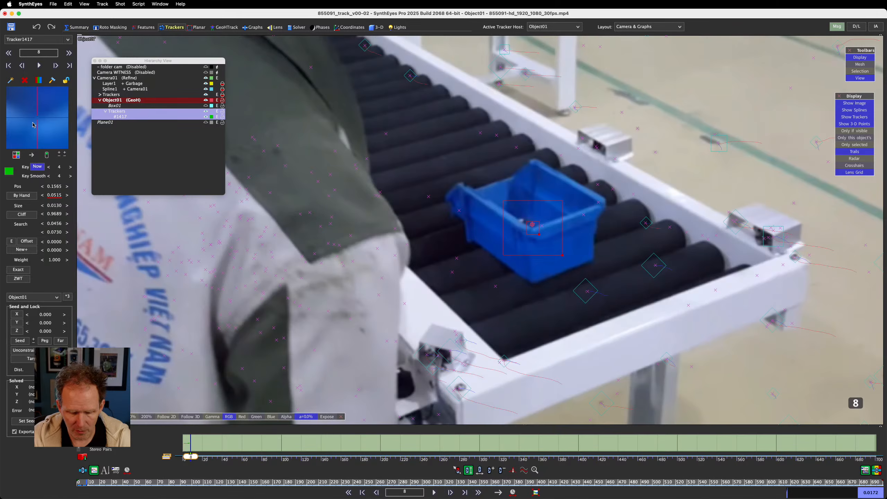
scroll(33, 124, down, 20)
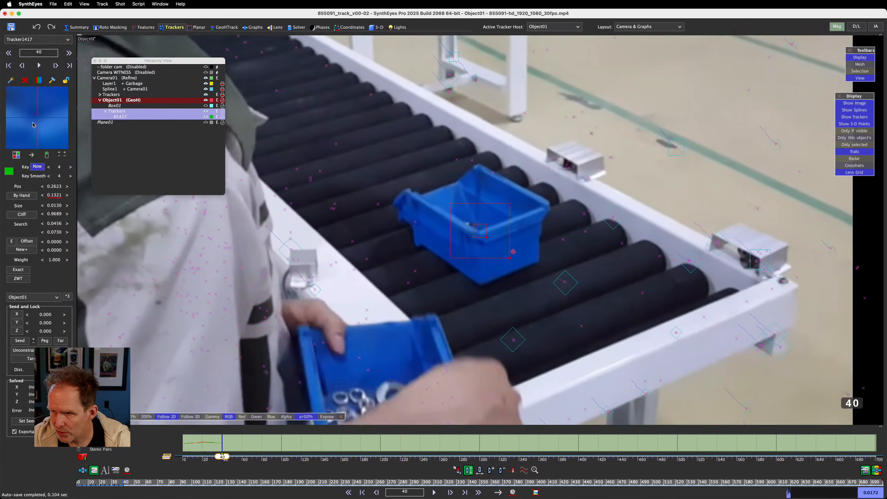
scroll(34, 125, down, 19)
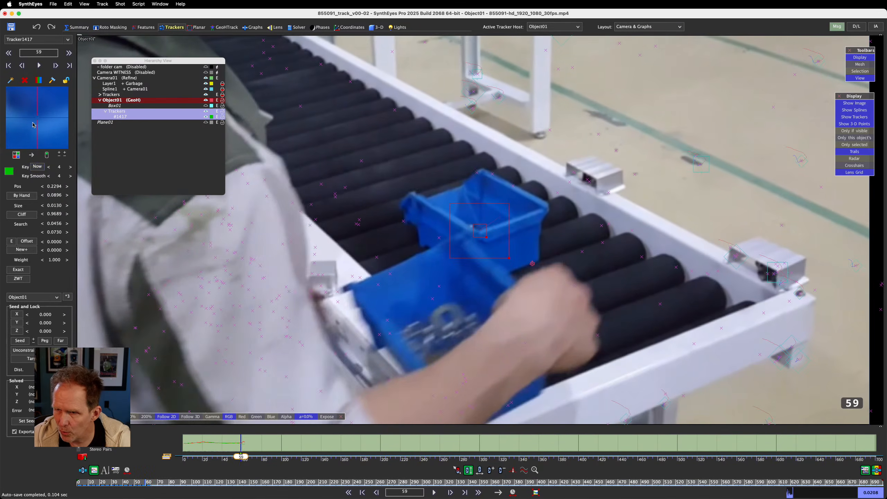
scroll(33, 125, down, 1)
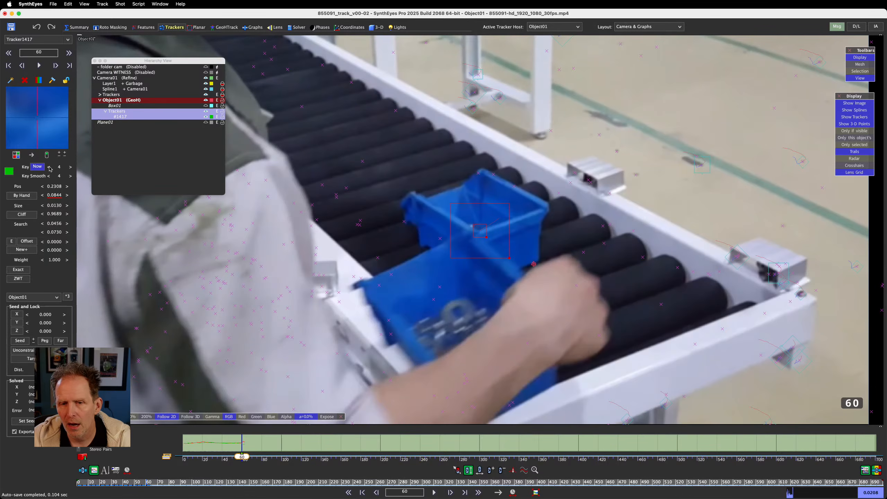
- Switch the tracker to By Hand on frame 60 and key its position on frame 59
click(30, 196)
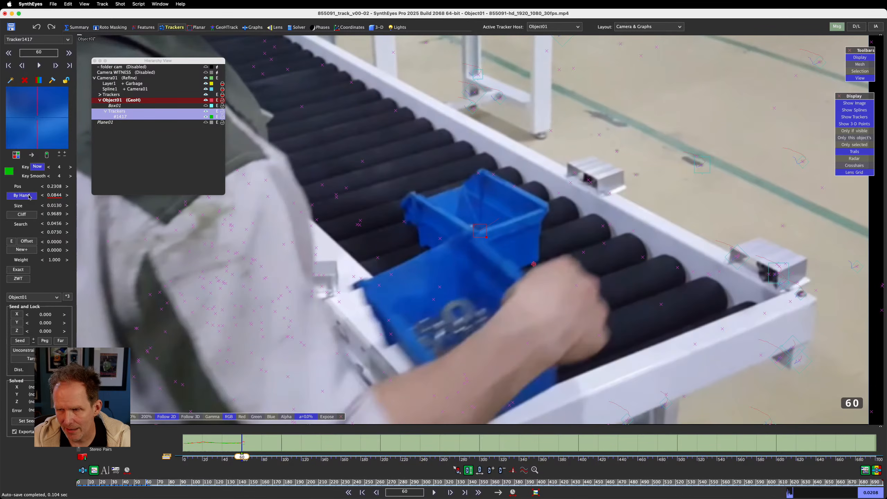
scroll(41, 141, up, 1)
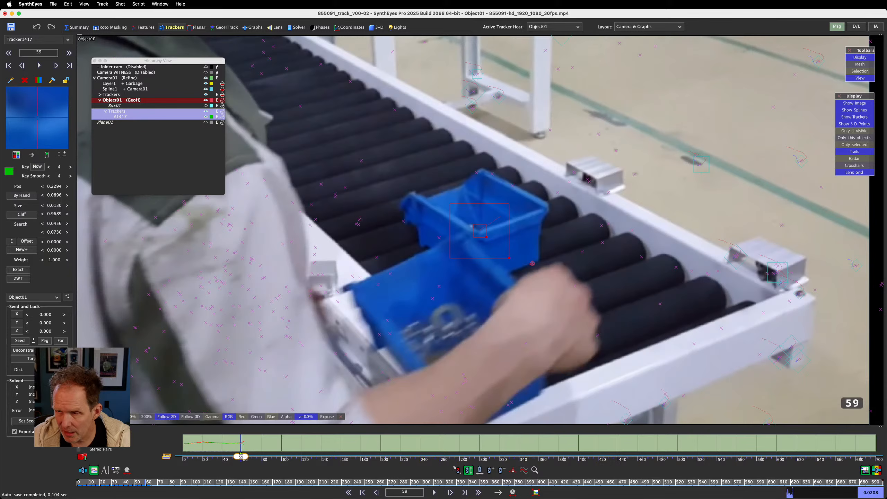
click(37, 120)
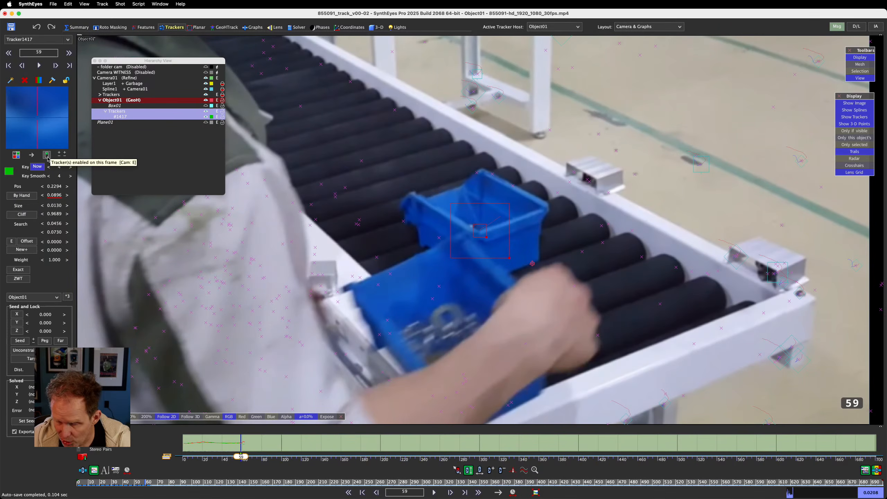
- Advance to frame 75 and reposition the tracker by hand onto the bin's rim corner
key(d)
key(d)
key(d)
key(d)
key(d)
key(d)
key(d)
key(d)
key(d)
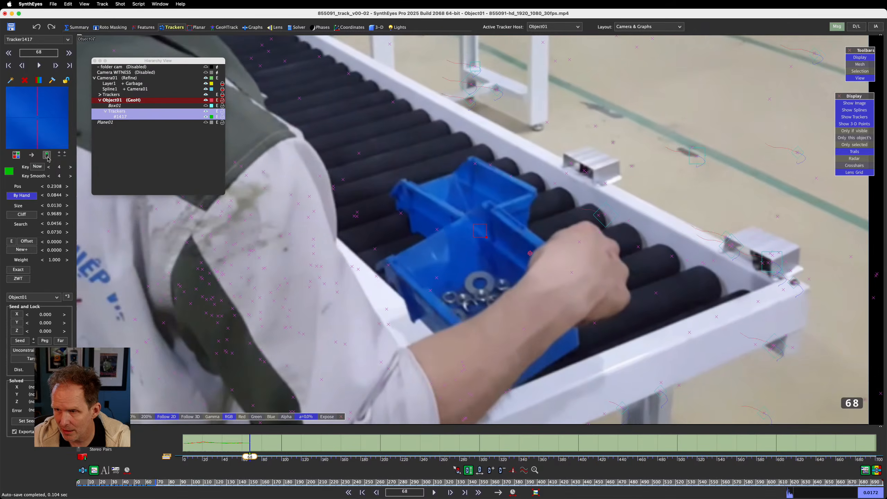
key(d)
key(d)
key(d)
key(d)
key(d)
key(d)
key(d)
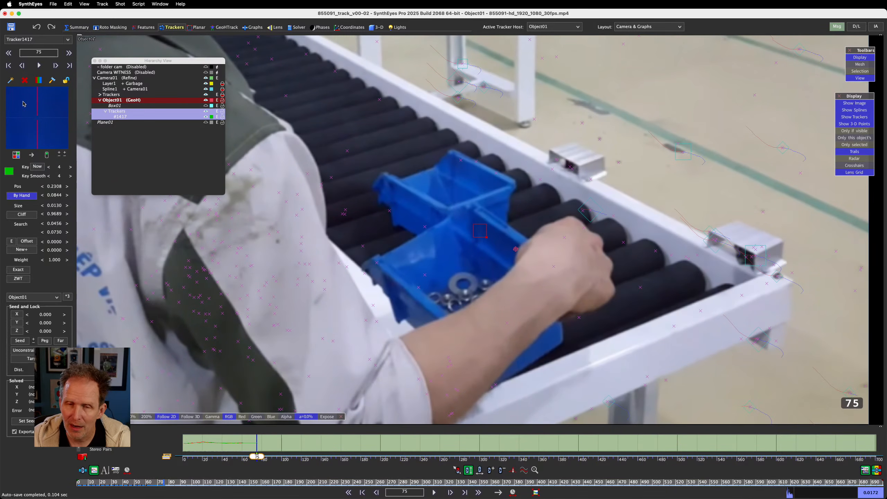
drag(38, 117, 62, 136)
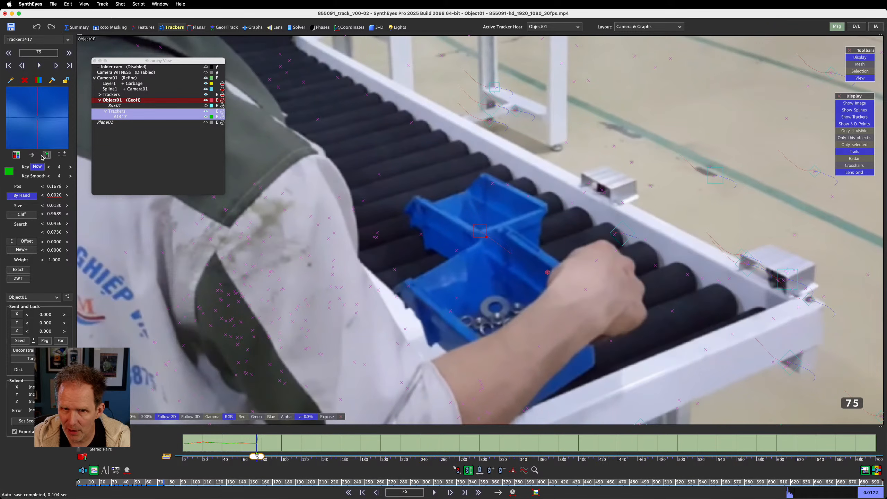
- Turn off By Hand for the tracker on frame 75 and resume automatic tracking forward to frame 78
click(26, 196)
key(d)
key(d)
key(d)
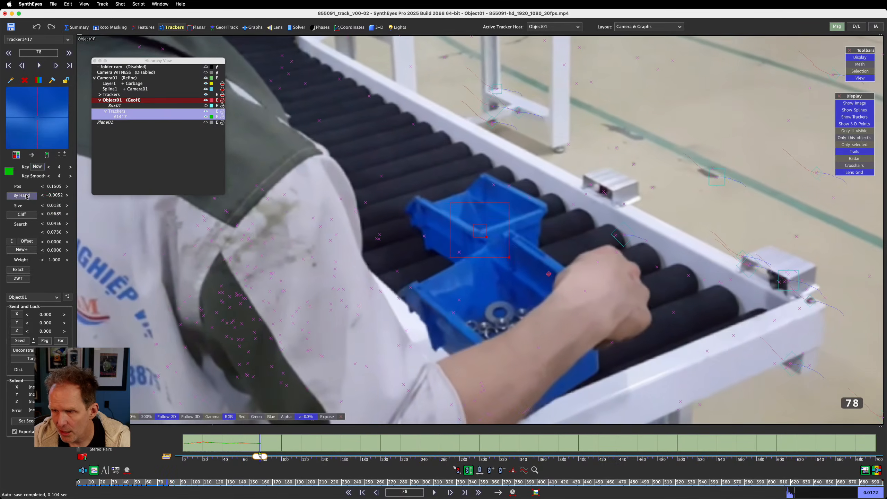
- Scrub back past frame 64 and forward again to check how the tracker follows the bin's rim corner
key(s)
key(s)
key(s)
key(s)
key(s)
key(s)
key(s)
key(s)
key(s)
key(s)
key(s)
key(s)
key(s)
key(s)
key(s)
key(s)
key(s)
key(s)
key(s)
key(s)
key(d)
key(d)
key(d)
key(d)
key(d)
key(d)
key(d)
key(d)
key(d)
key(d)
key(d)
key(d)
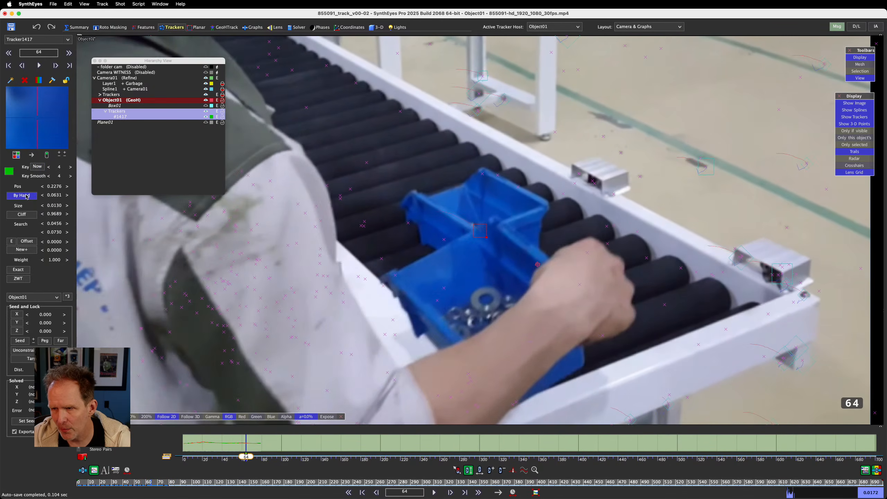
key(d)
key(d)
key(d)
key(d)
key(d)
key(d)
key(d)
key(d)
key(d)
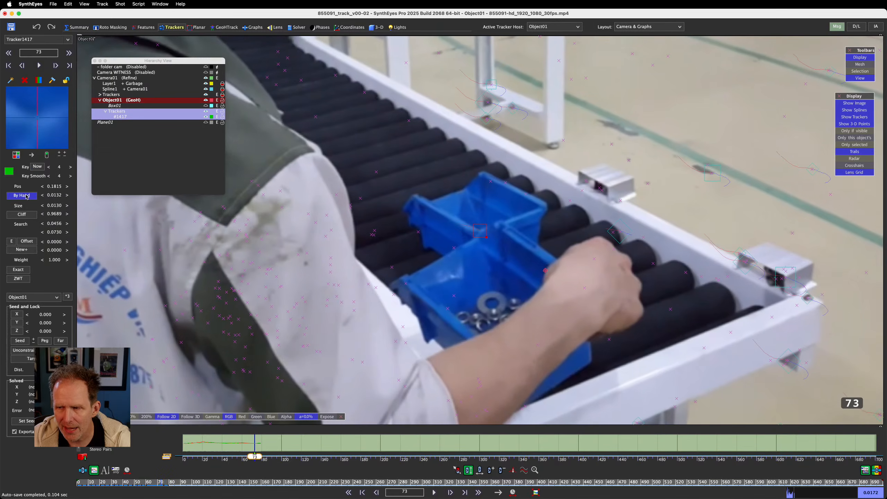
key(d)
key(d)
key(d)
key(d)
key(d)
- Track the bin's rim corner forward automatically from frame 78 to frame 92
key(d)
key(d)
key(d)
key(d)
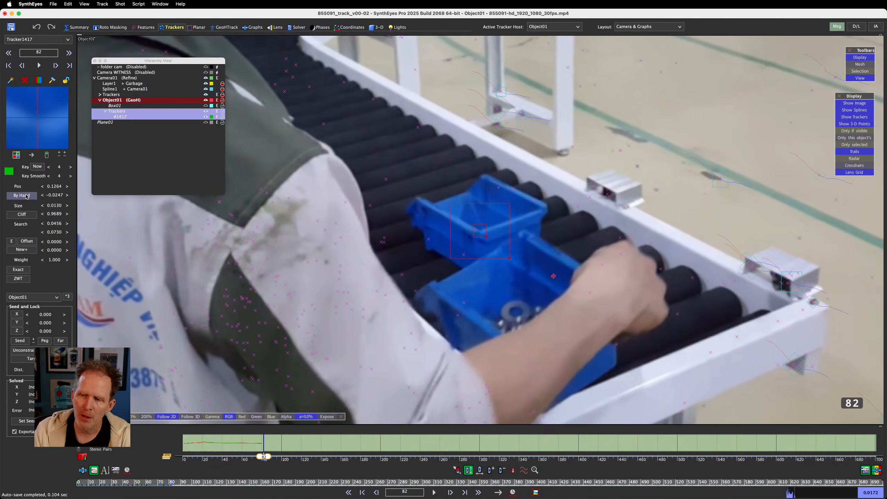
key(d)
key(d)
key(d)
key(d)
key(d)
key(d)
key(d)
key(d)
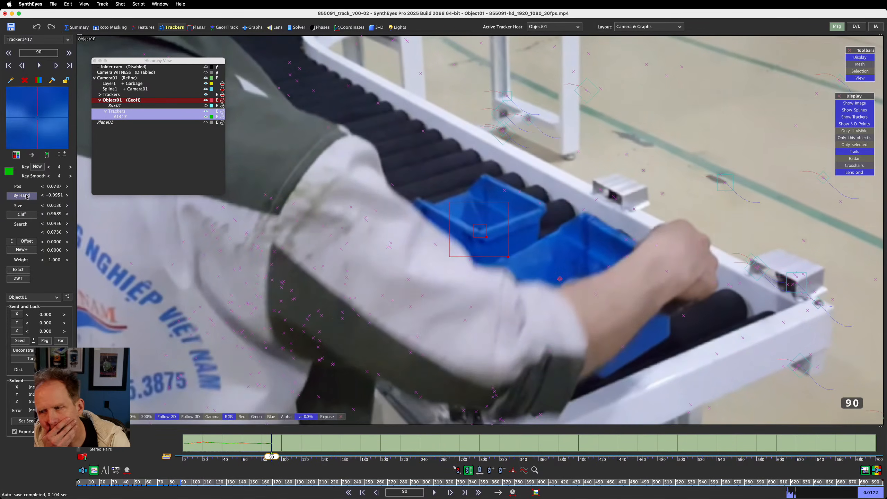
key(d)
key(d)
- Return to frame 91, key the tracker's position there and switch it to By Hand
key(s)
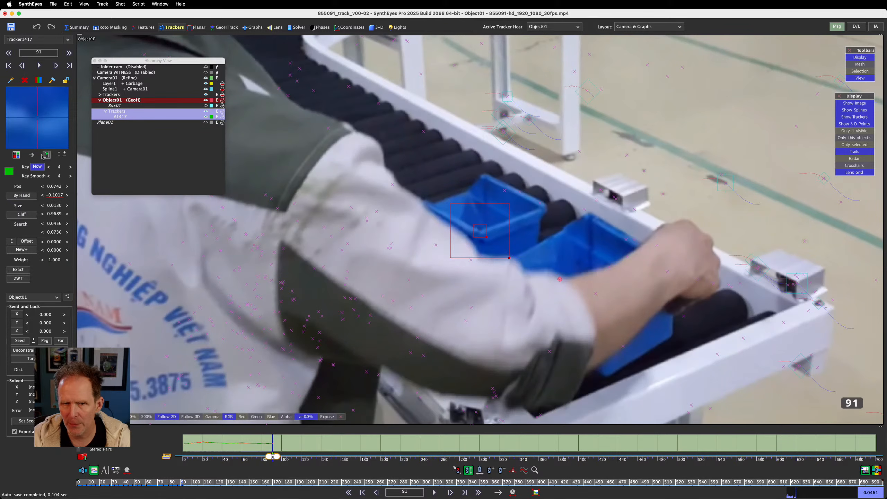
key(d)
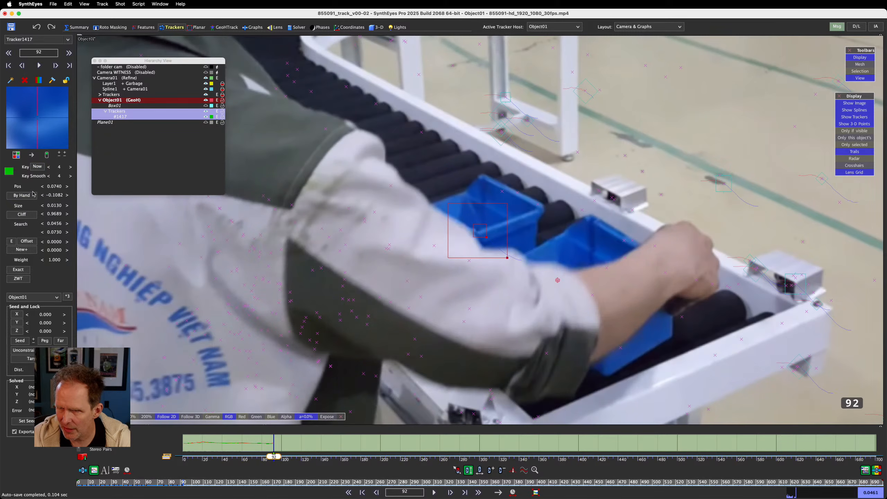
key(s)
click(22, 196)
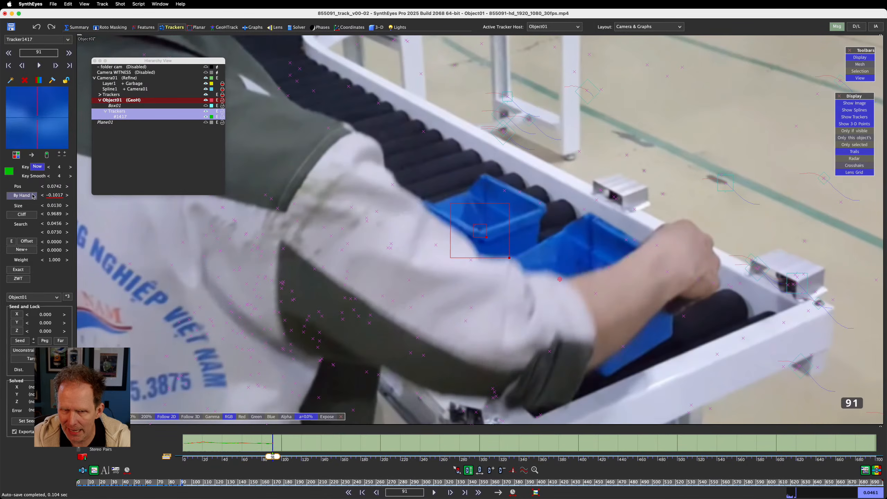
- Advance past the arm's occlusion to frame 113 and reposition the tracker by hand onto the bin's rim corner
key(d)
key(d)
key(d)
key(d)
key(d)
key(d)
key(d)
key(d)
key(d)
key(d)
key(d)
key(d)
key(d)
key(d)
key(d)
key(d)
key(d)
key(d)
key(d)
key(d)
key(d)
key(d)
key(d)
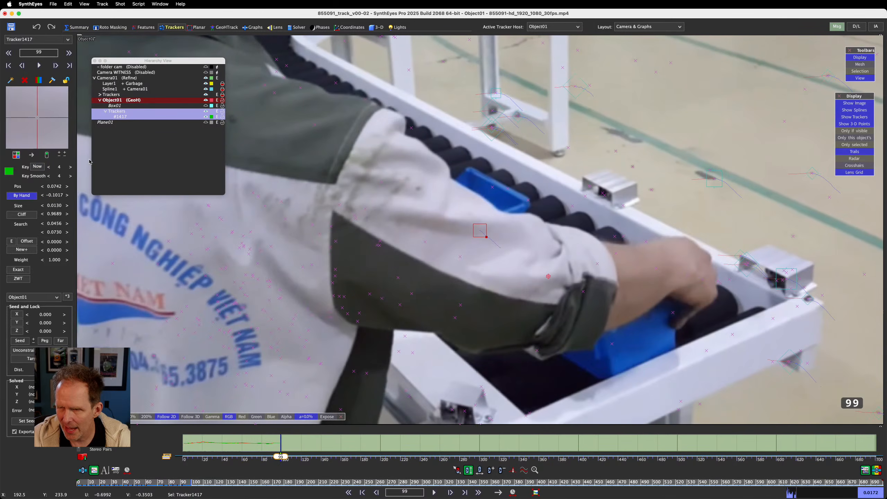
key(s)
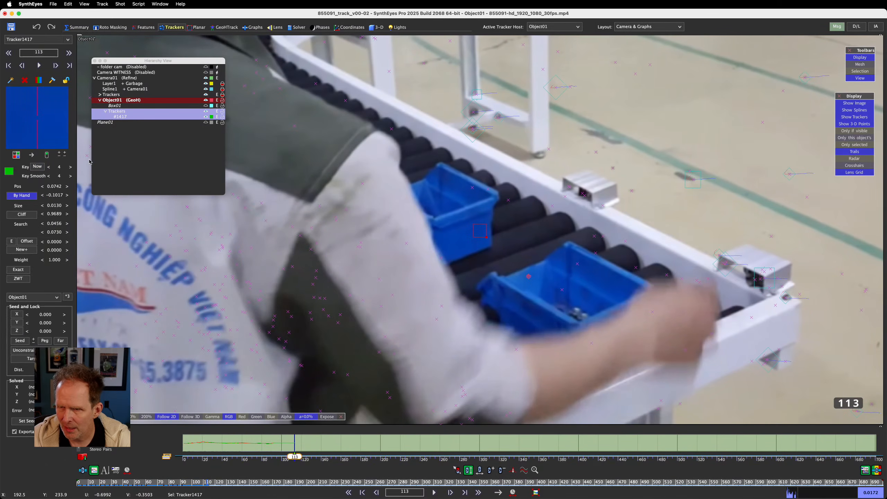
drag(26, 123, 72, 136)
- Step forward from frame 113 past frame 126 to check the tracker against the moving bin
key(d)
key(d)
key(d)
key(d)
key(d)
key(d)
key(d)
key(d)
key(d)
key(d)
key(d)
key(d)
key(d)
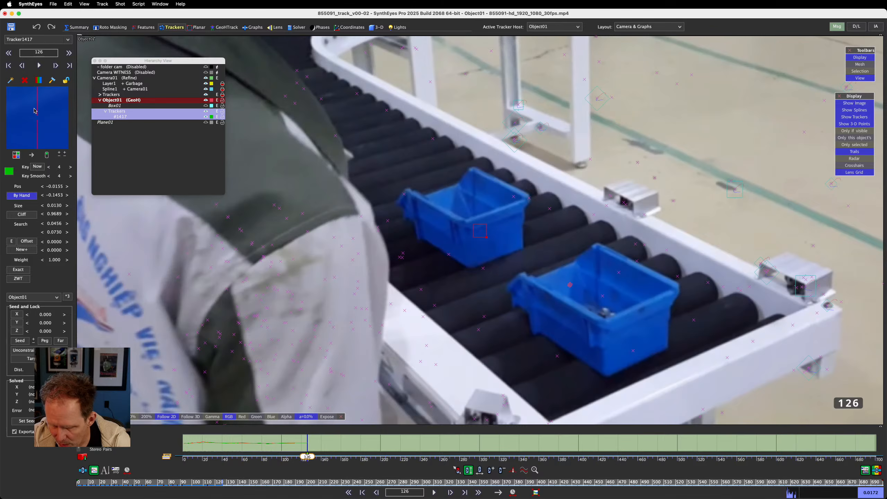
key(d)
- Step back through frame 112 to about frame 95 to check the tracker's interpolated path behind the worker's arm
key(s)
key(s)
key(s)
key(s)
key(s)
key(s)
key(s)
key(s)
key(s)
key(s)
key(s)
key(s)
key(s)
key(s)
key(s)
key(s)
key(d)
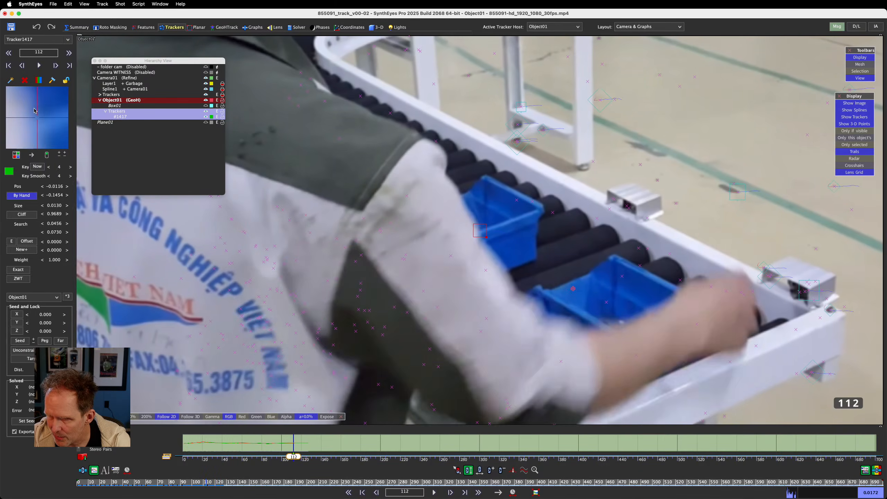
key(d)
key(s)
key(s)
key(s)
key(s)
key(s)
key(s)
key(s)
key(s)
key(s)
key(s)
key(s)
key(s)
key(s)
key(s)
key(s)
key(s)
key(s)
key(s)
key(s)
key(s)
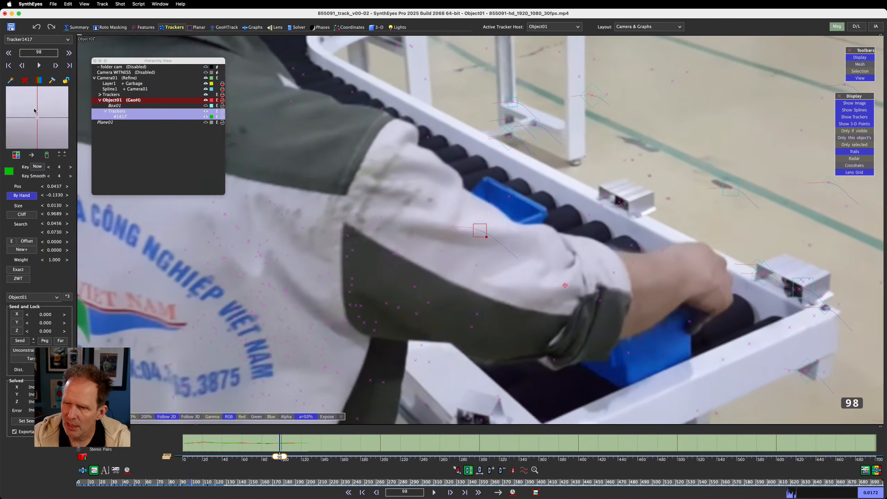
key(s)
key(d)
key(d)
key(d)
key(d)
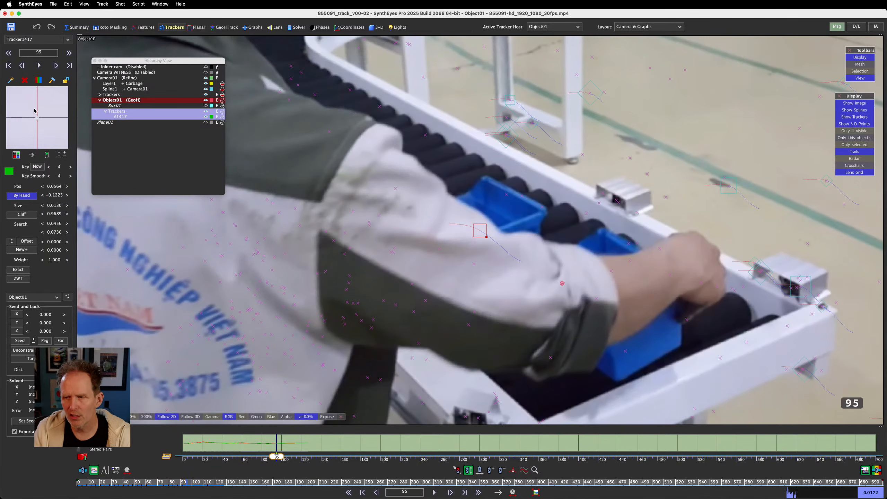
- Step forward from frame 95 to frame 113 to check the tracker's interpolated path behind the worker's arm
key(d)
key(d)
key(d)
key(d)
key(d)
key(d)
key(d)
key(d)
key(d)
key(d)
key(d)
key(d)
key(d)
key(d)
key(d)
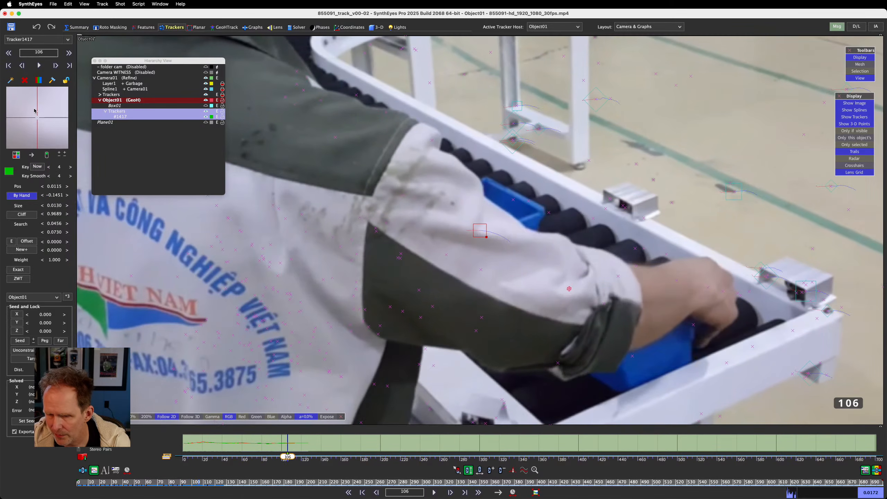
key(d)
key(d)
key(d)
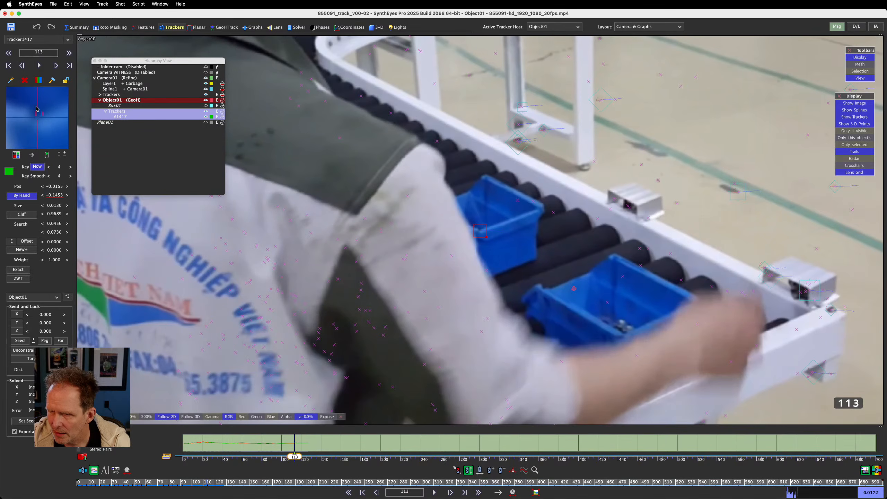
- Turn off By Hand for the tracker at frame 113 and track the bin's rim corner automatically forward to frame 220
key(d)
key(s)
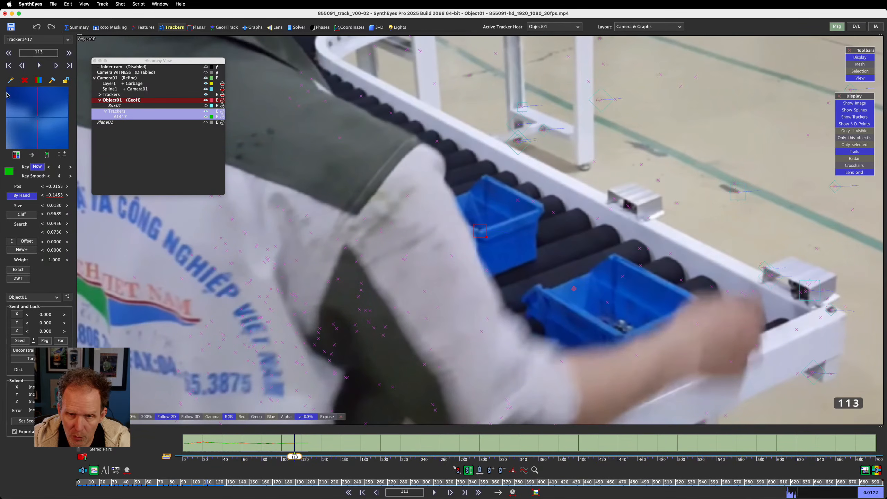
click(22, 195)
key(d)
key(d)
key(d)
key(d)
key(d)
key(d)
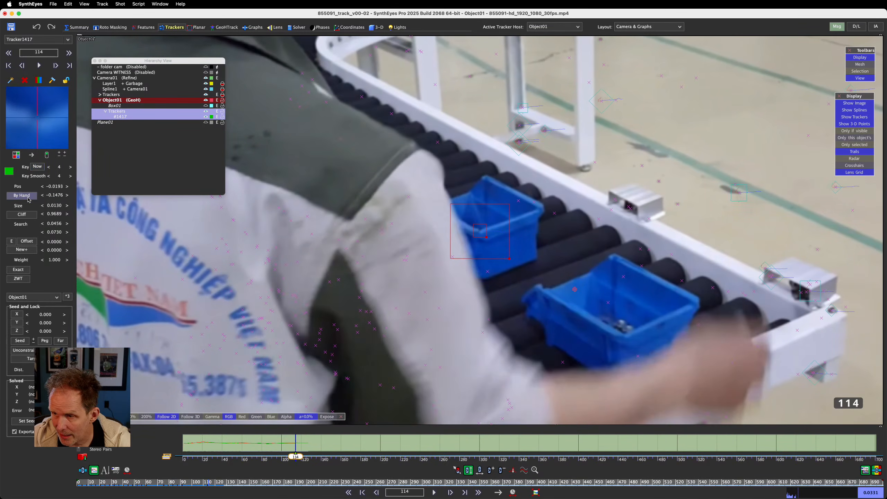
key(d)
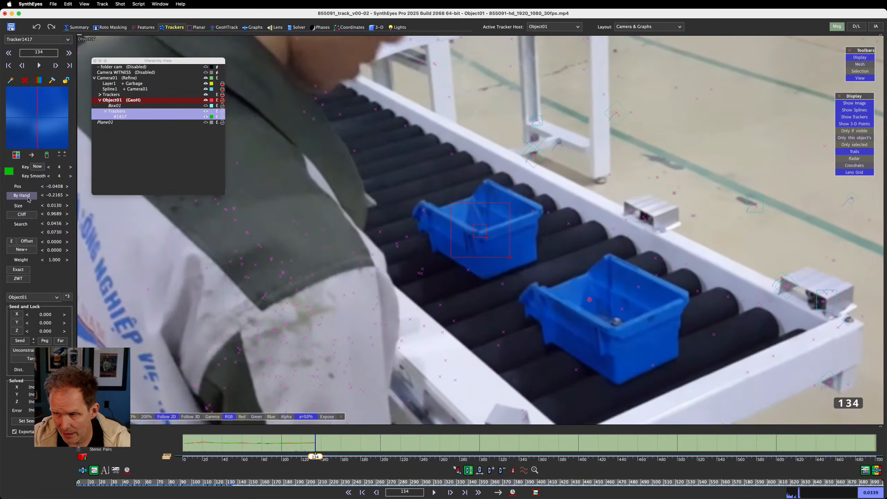
key(d)
key(d)
key(d)
key(d)
key(d)
key(d)
key(d)
key(d)
key(d)
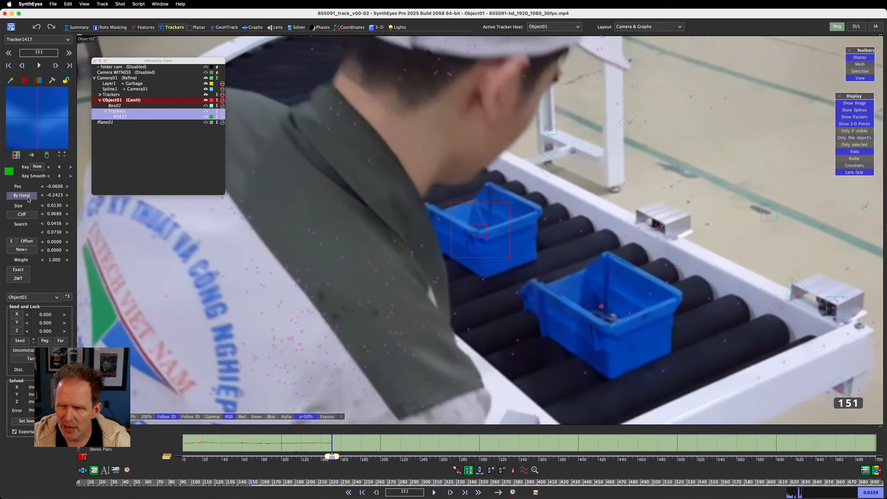
key(d)
key(d)
key(d)
key(d)
key(d)
key(d)
key(d)
key(d)
key(d)
key(d)
key(d)
key(d)
key(d)
key(d)
key(d)
key(d)
key(d)
key(d)
key(d)
key(d)
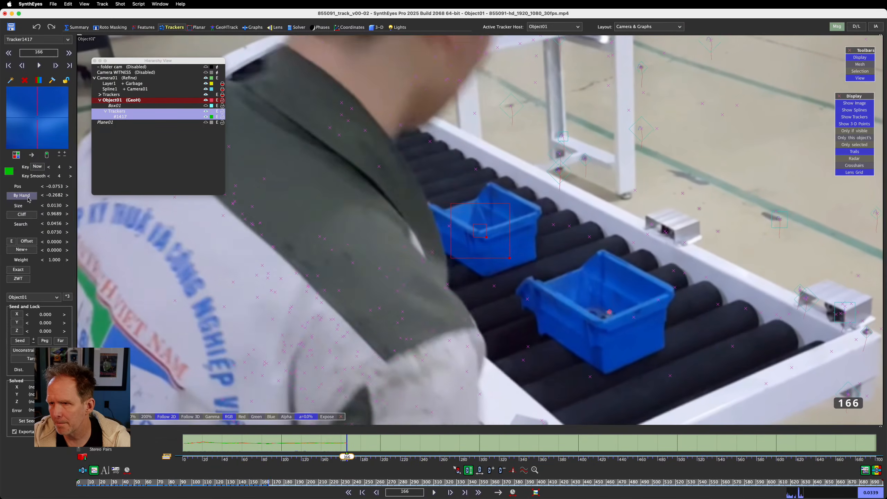
key(d)
key(d)
key(d)
key(d)
key(d)
key(d)
key(d)
key(d)
key(d)
key(d)
key(d)
key(d)
key(d)
key(d)
key(d)
key(d)
key(d)
key(d)
key(d)
key(d)
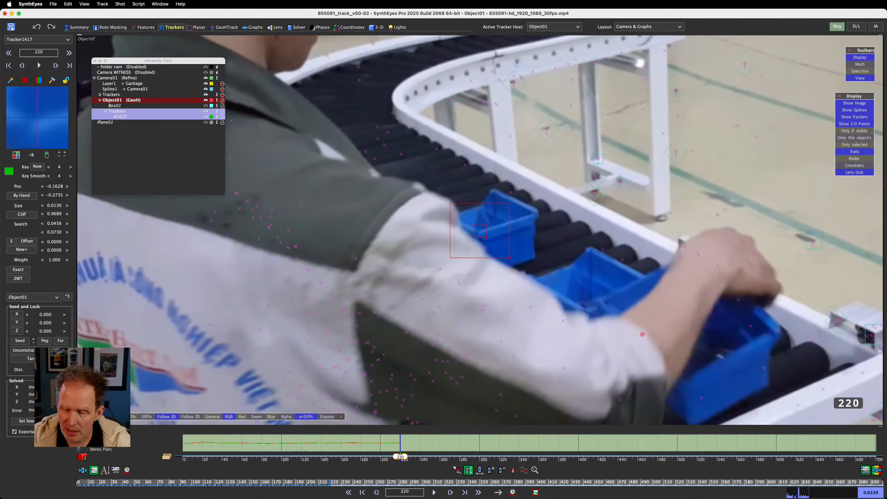
- Return to frame 220, where the arm begins covering the bin, and switch the tracker back to By Hand
key(d)
key(s)
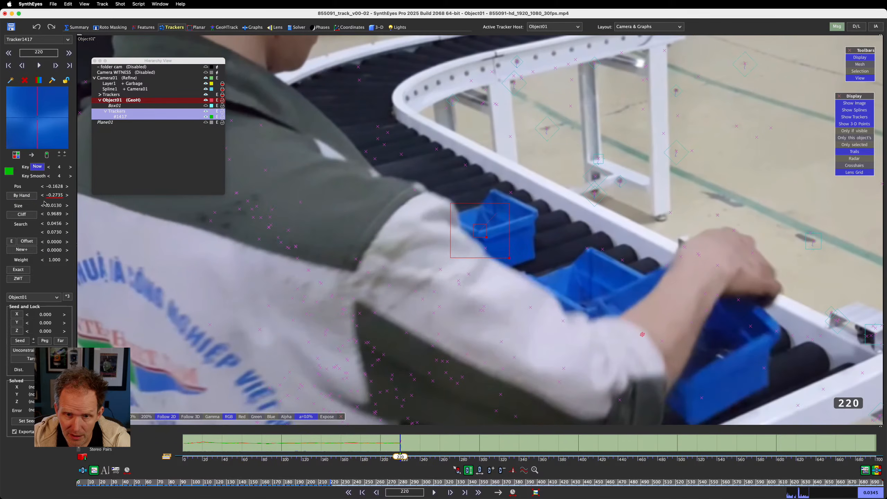
click(28, 196)
- Advance past the arm's occlusion to frame 265 and reposition the tracker by hand onto the bin's rim corner
key(d)
key(d)
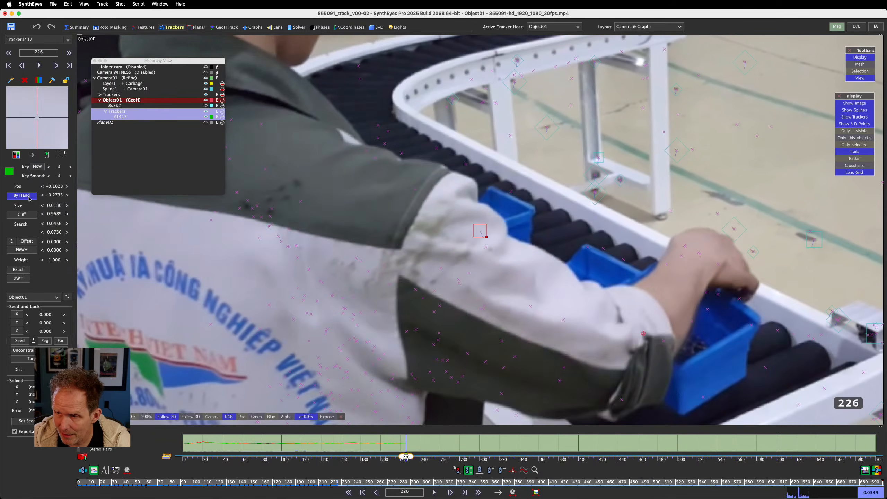
key(d)
key(d)
key(d)
key(d)
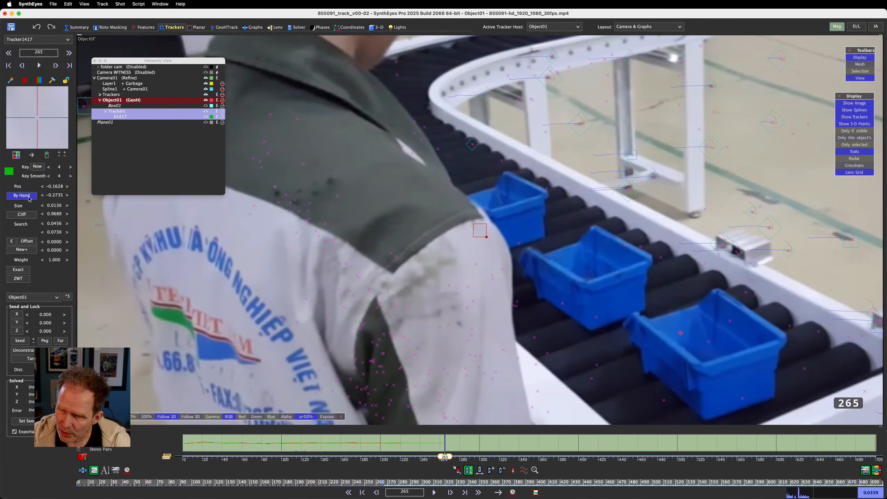
drag(52, 131, 2, 227)
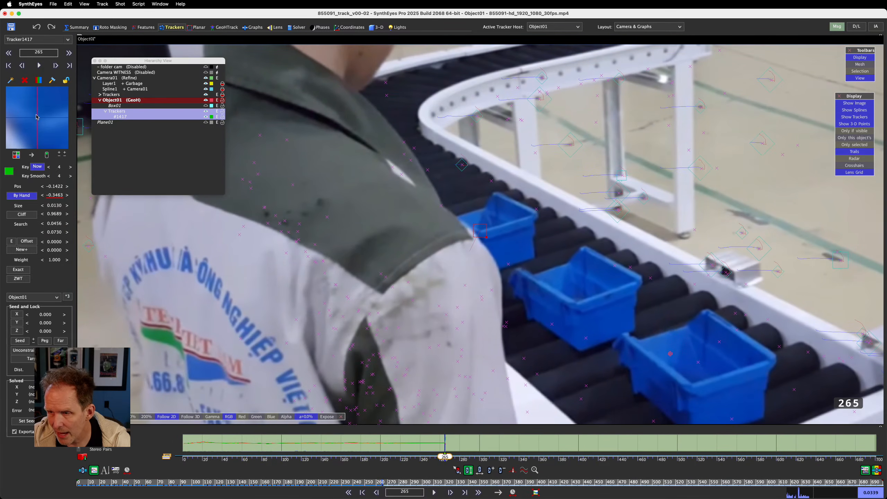
- Step through the occlusion from frame 220 and adjust the tracker's position by hand at frame 247 to follow the hidden rim corner
key(a)
key(d)
key(d)
key(d)
key(d)
key(d)
key(d)
key(d)
key(d)
key(d)
key(d)
key(d)
key(d)
key(d)
key(d)
key(d)
key(d)
key(d)
key(d)
key(d)
key(d)
key(d)
key(d)
key(d)
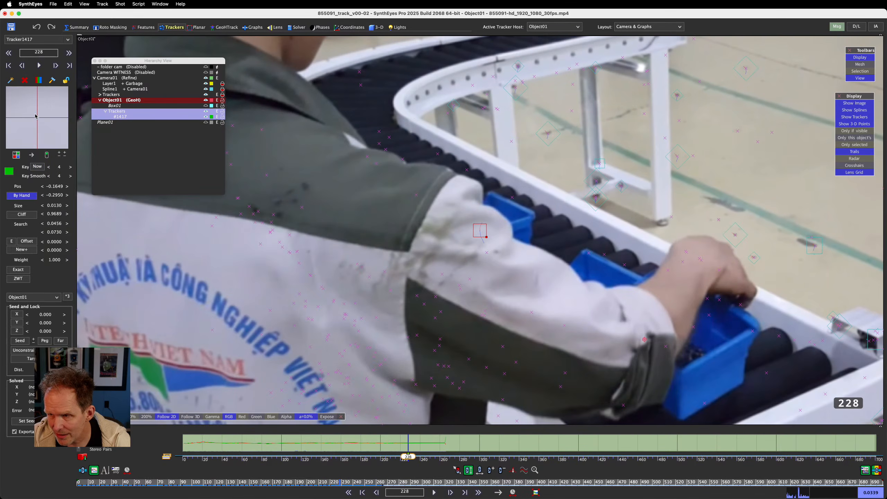
key(d)
key(d)
key(d)
key(d)
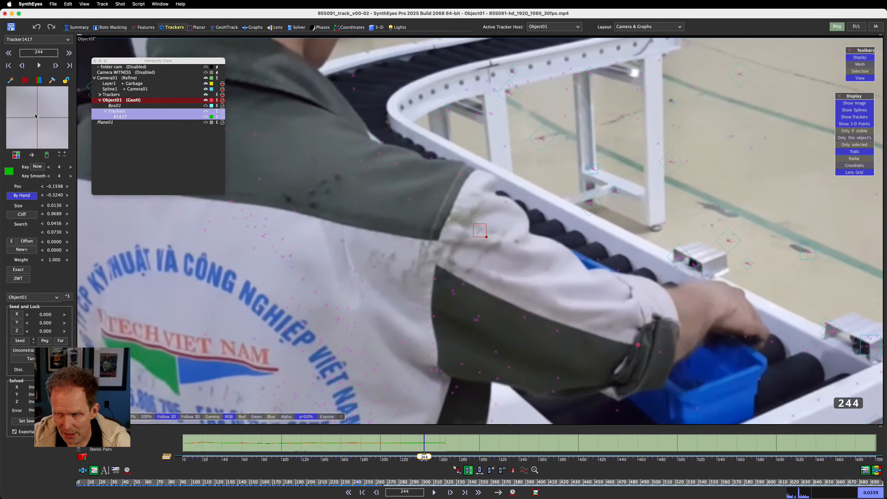
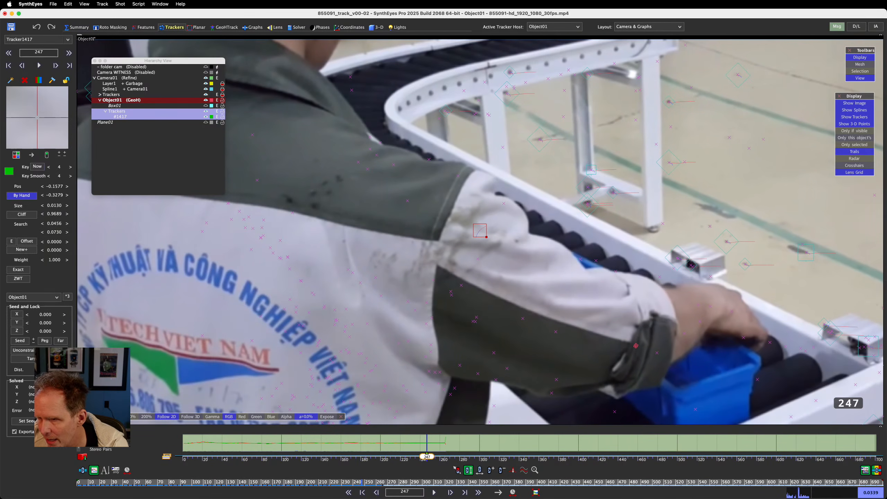
drag(37, 118, 47, 123)
- Return to frame 220 and step forward to frame 262 to check the adjusted tracker path against the bin's motion
key(a)
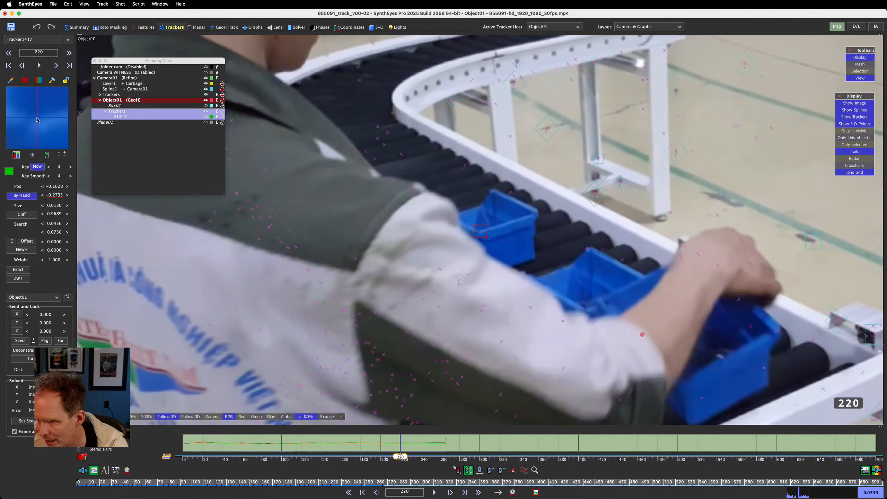
key(d)
key(d)
key(d)
key(d)
key(d)
key(d)
key(d)
key(d)
key(d)
key(d)
key(d)
key(d)
key(d)
key(d)
key(d)
key(d)
key(d)
key(d)
key(d)
key(d)
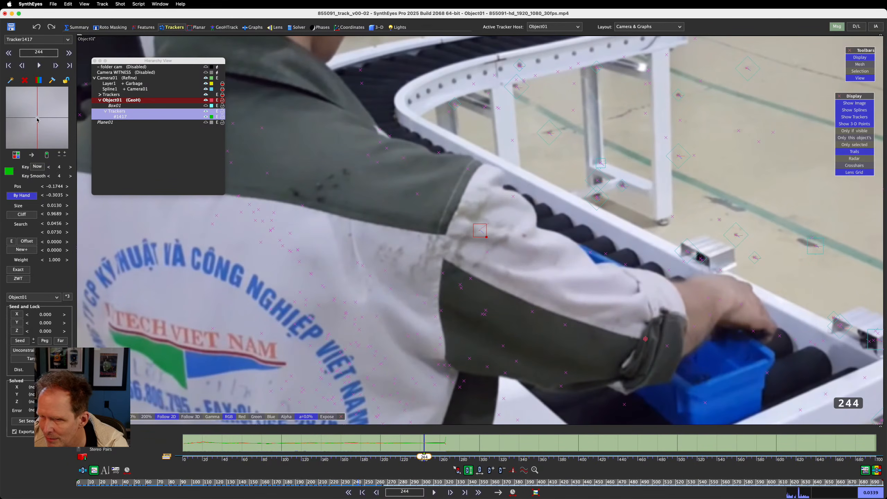
key(d)
key(d)
key(d)
key(d)
key(d)
key(d)
key(d)
key(d)
key(d)
key(d)
key(d)
key(d)
key(d)
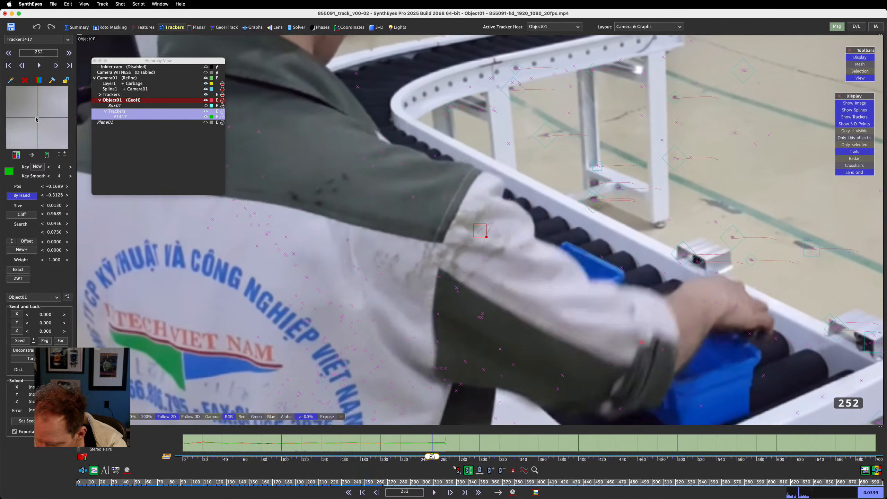
key(d)
key(d)
key(d)
key(d)
key(d)
key(d)
key(d)
key(d)
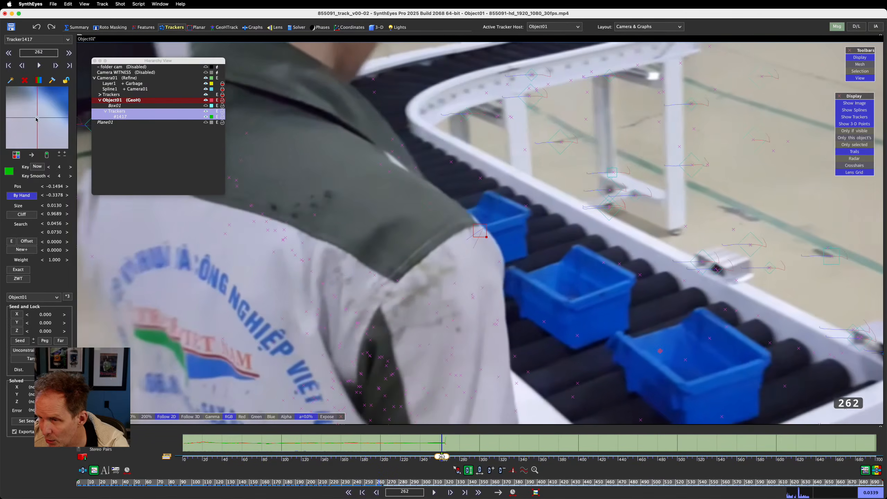
- Check the hand-keyed path up to frame 269, then return to frame 265 and switch the tracker from By Hand to automatic tracking
key(d)
key(d)
key(d)
key(d)
key(d)
key(d)
key(d)
key(d)
key(d)
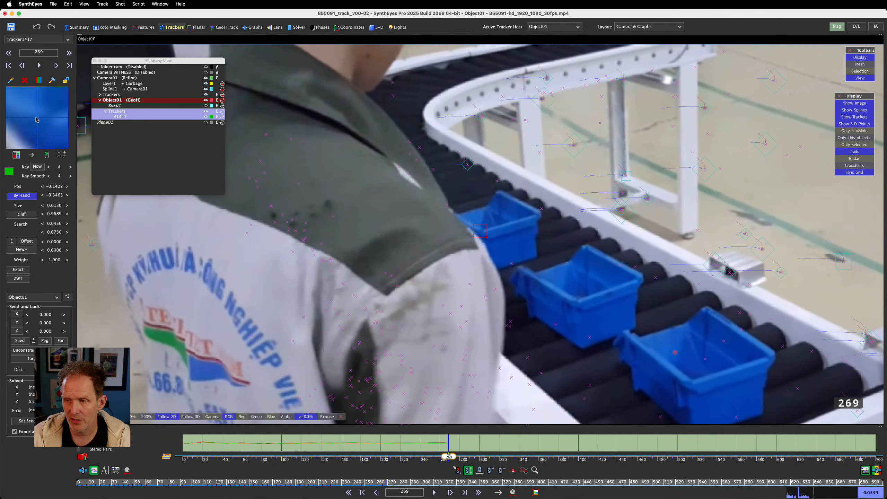
key(a)
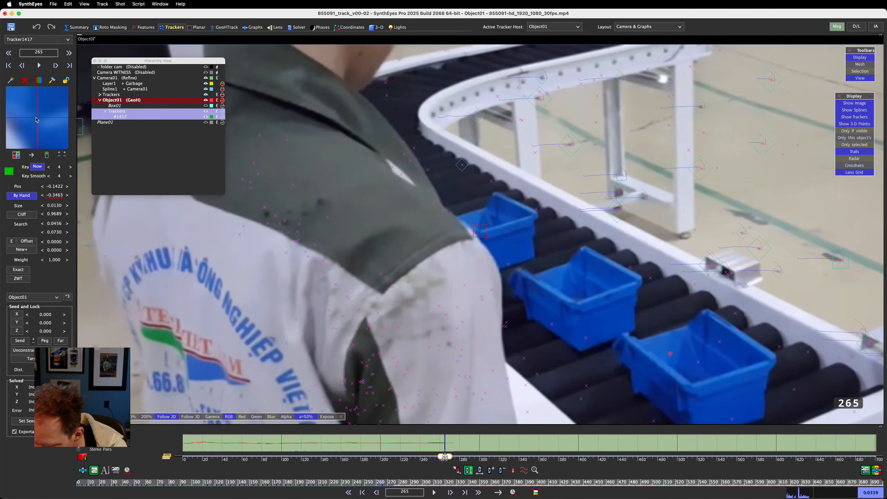
key(d)
key(s)
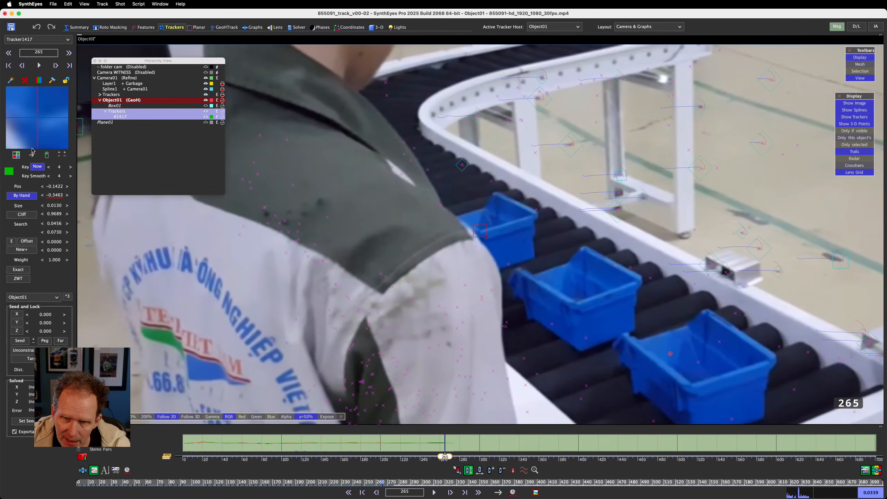
click(30, 197)
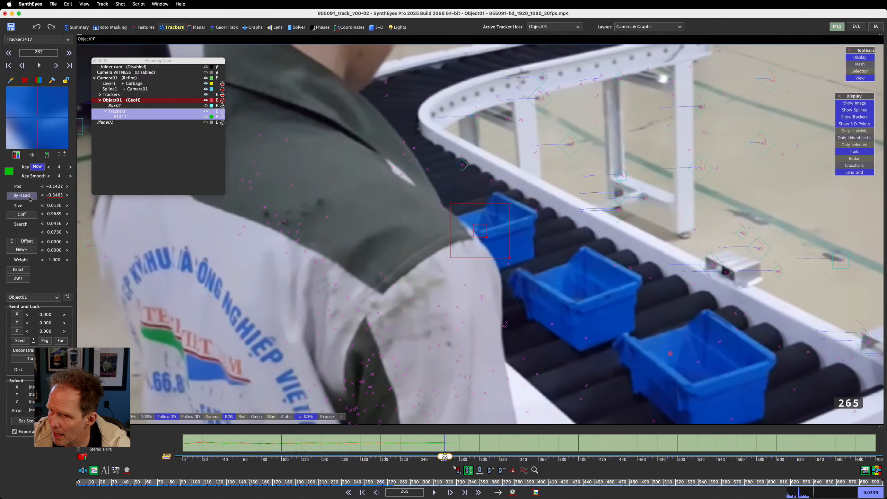
- Try tracking the bin's rim corner automatically from frame 265 to frame 266
key(d)
key(d)
key(a)
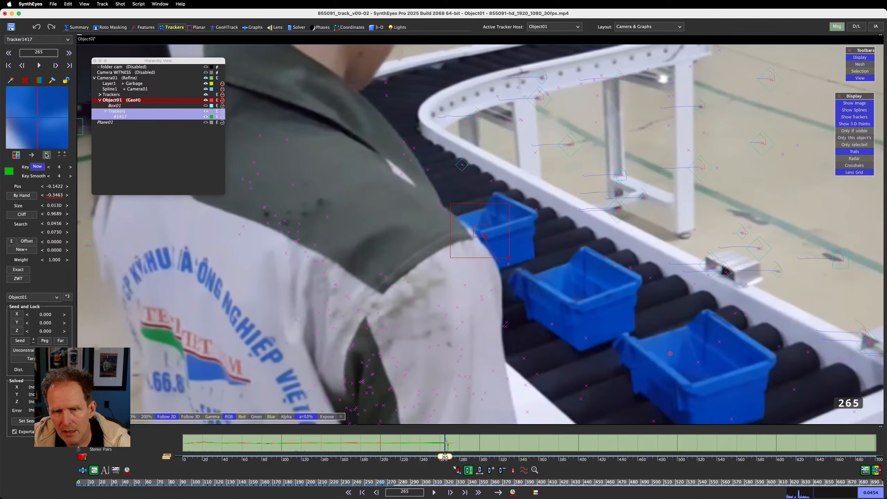
key(d)
drag(36, 124, 67, 209)
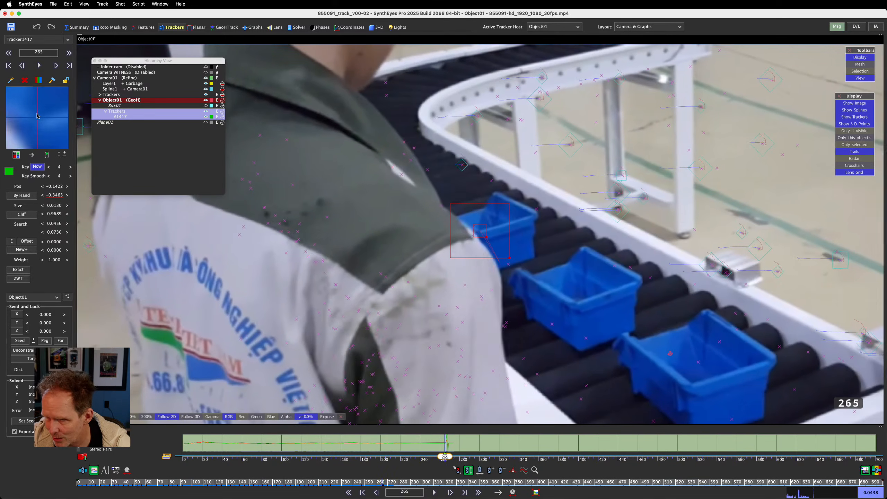
scroll(462, 255, up, 5)
key(s)
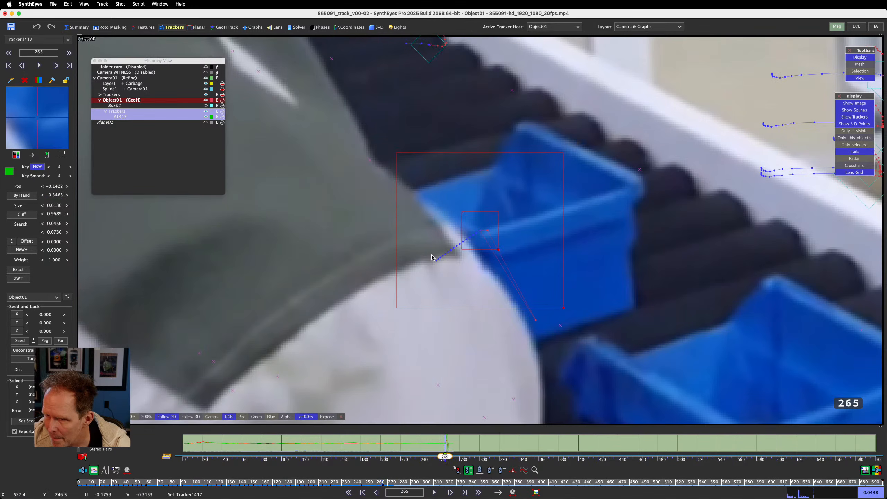
key(d)
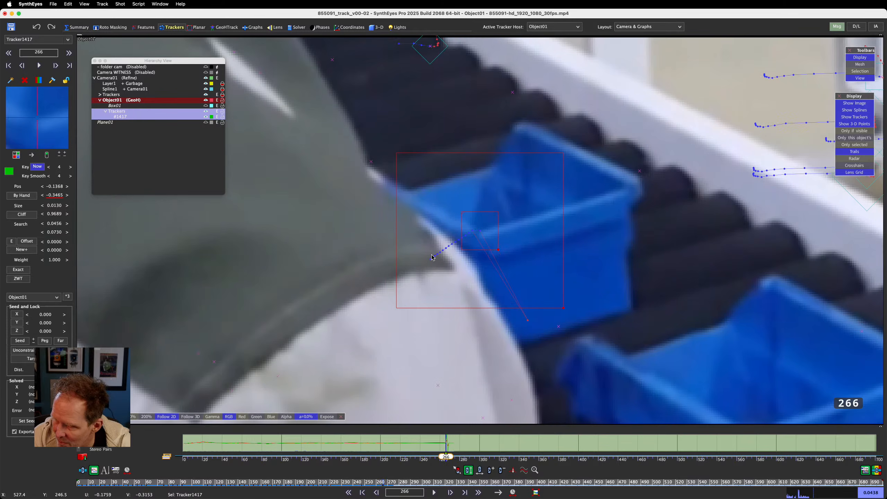
- Try repositioning the tracker on the rim corner at frame 266 and tracking on to frame 268
drag(41, 118, 46, 117)
key(s)
key(d)
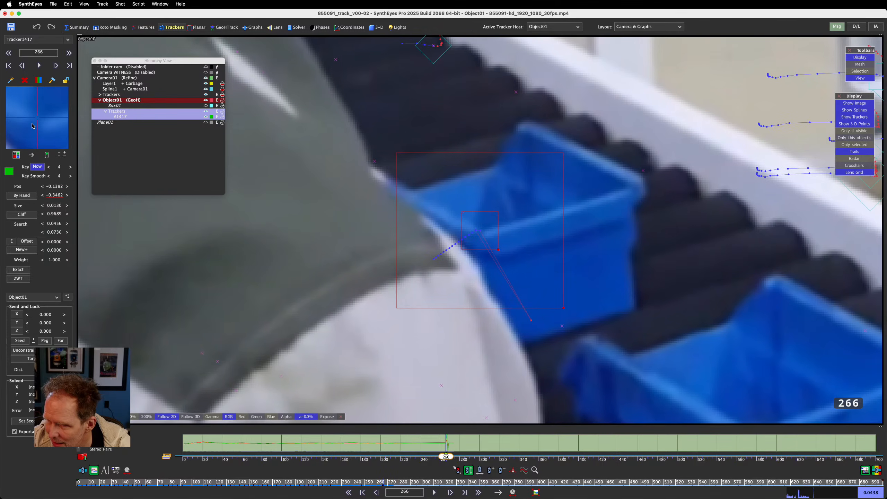
key(d)
key(d)
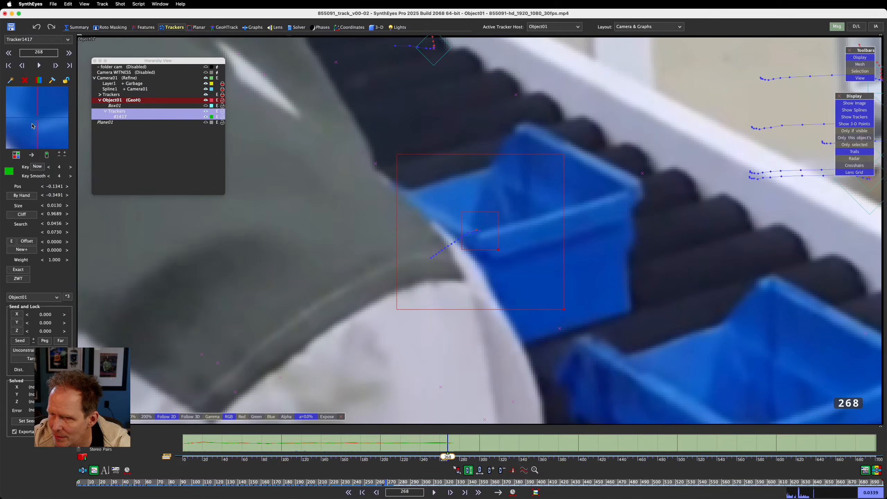
key(s)
key(d)
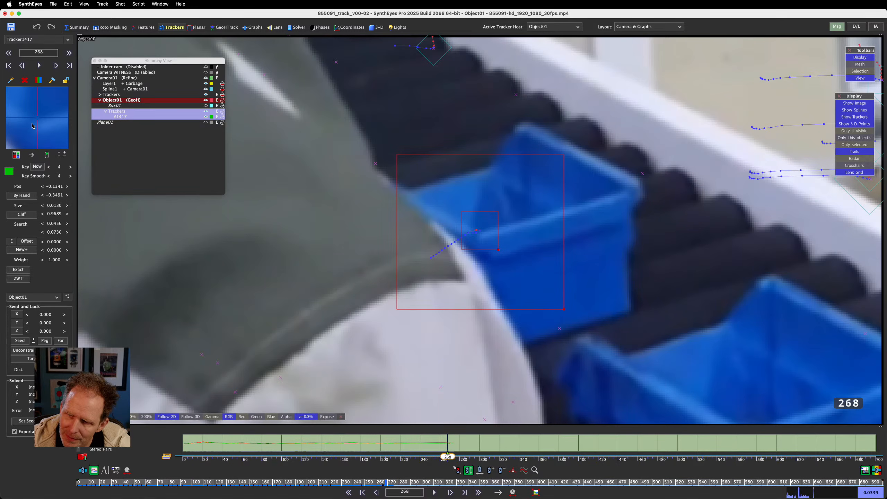
key(s)
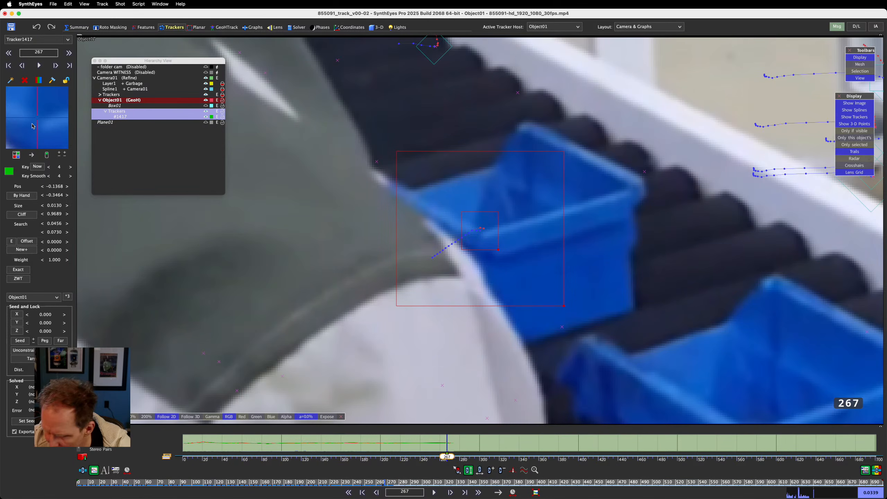
key(s)
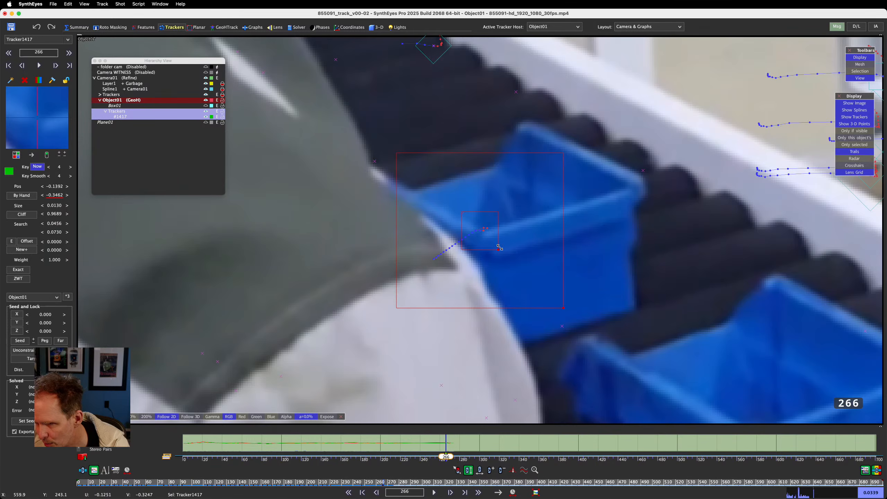
- Try shrinking the tracker to size 0.0080 at frame 266 and tracking to frame 267, then return to frame 265
drag(498, 251, 491, 241)
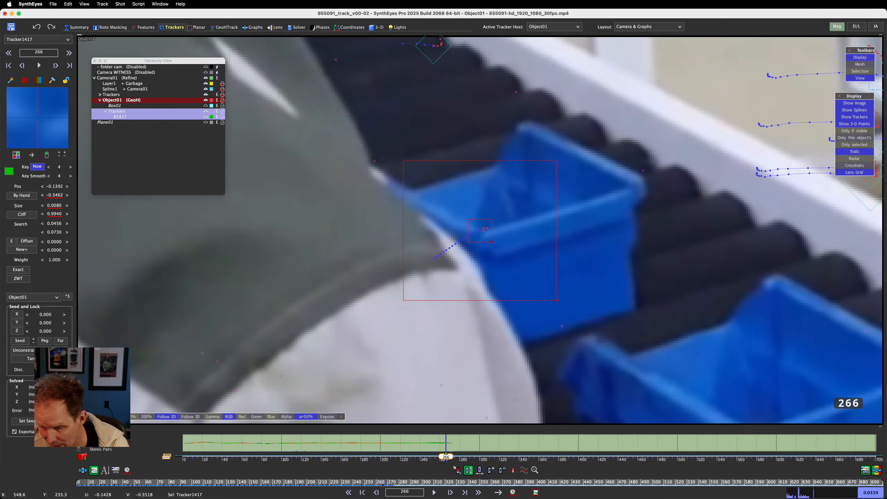
key(d)
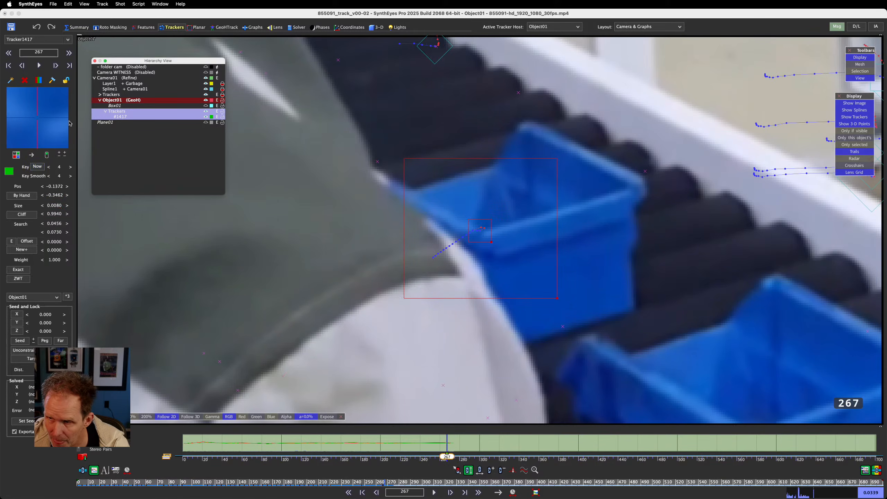
click(50, 129)
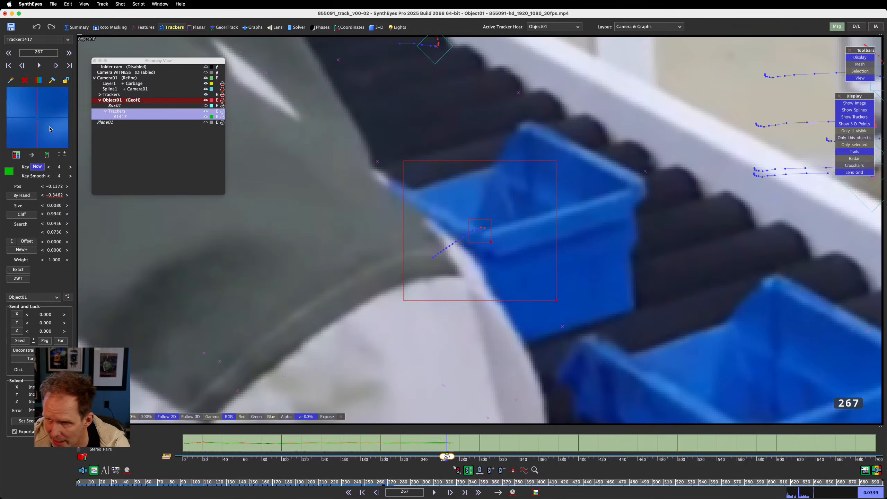
key(s)
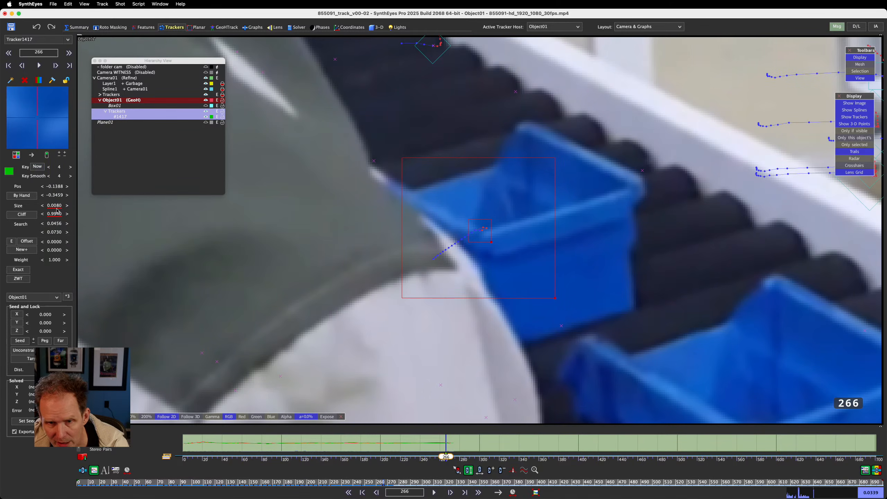
drag(57, 210, 58, 207)
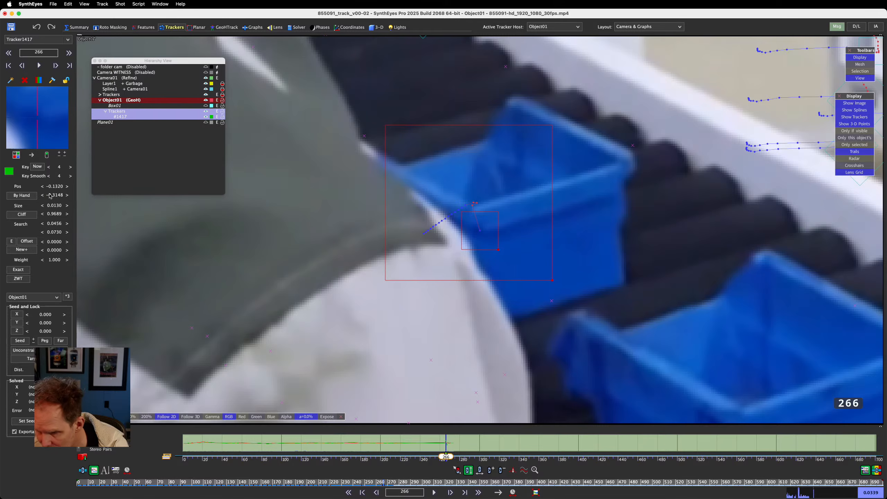
key(period)
right_click(54, 197)
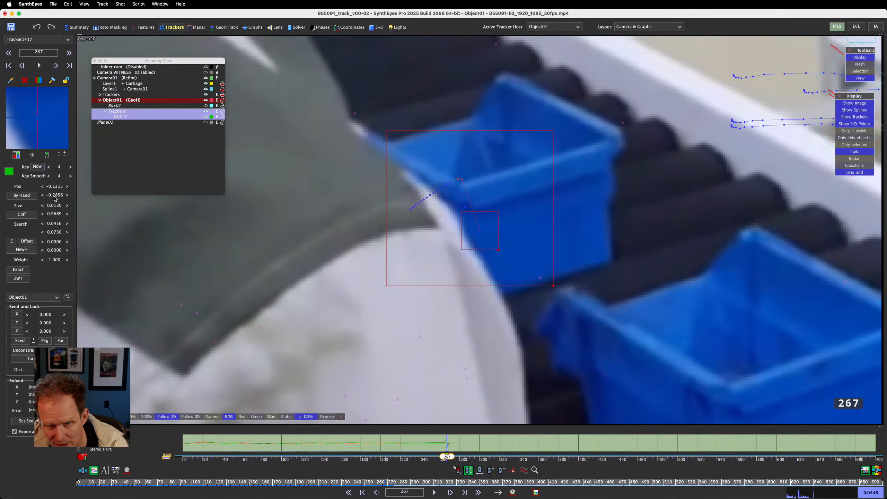
key(s)
key(s)
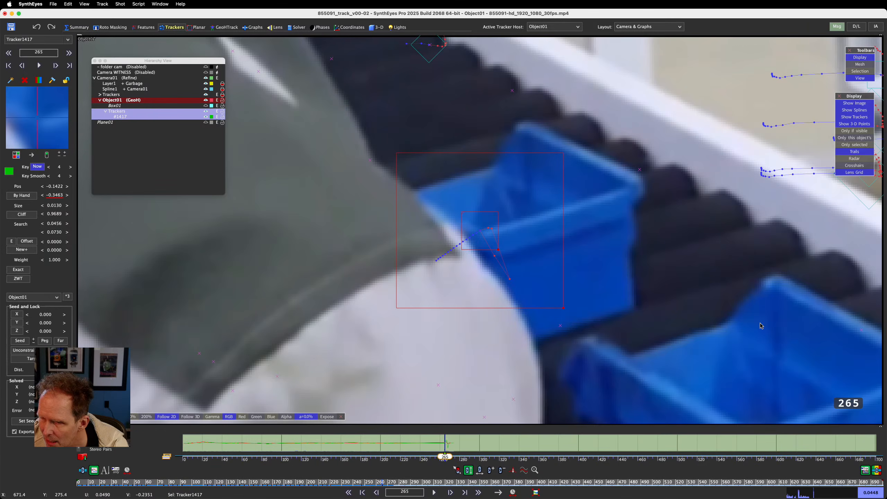
- At frame 265, shrink the tracker to size 0.0076 and its search area to 0.0291 by 0.0503, and track to frame 267
drag(498, 250, 491, 241)
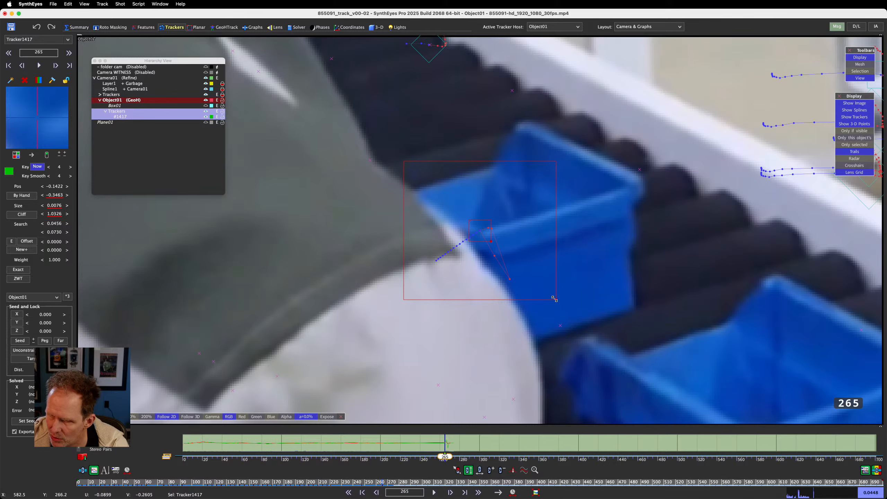
drag(555, 299, 533, 280)
key(s)
key(s)
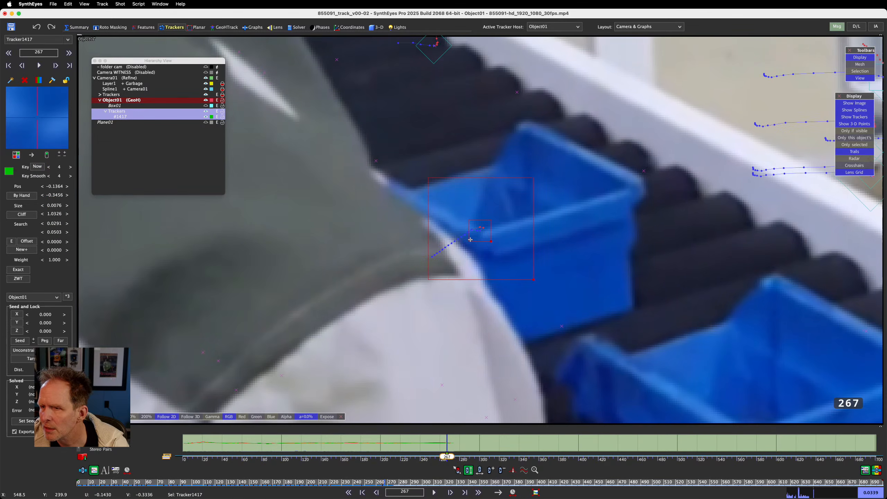
- Continue tracking the bin's rim corner automatically from frame 267 to frame 287
key(s)
key(s)
key(s)
key(s)
key(s)
key(s)
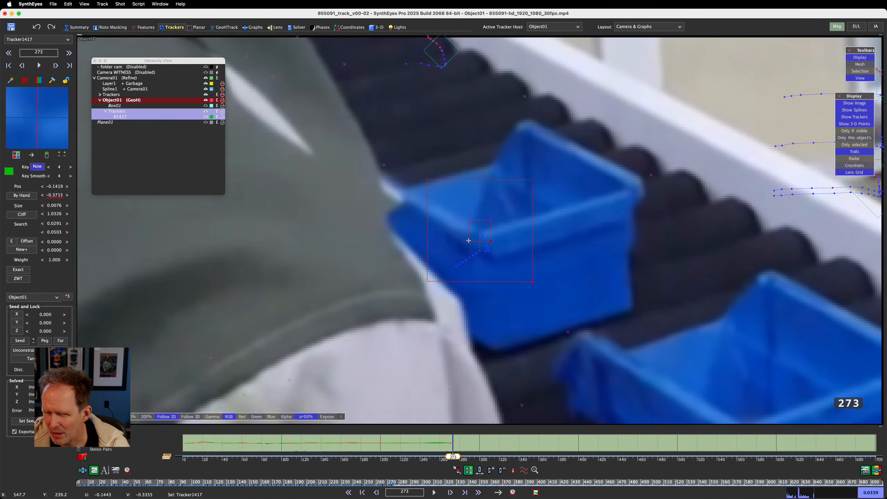
key(s)
key(s)
key(s)
key(s)
key(s)
key(s)
key(s)
key(s)
key(s)
key(s)
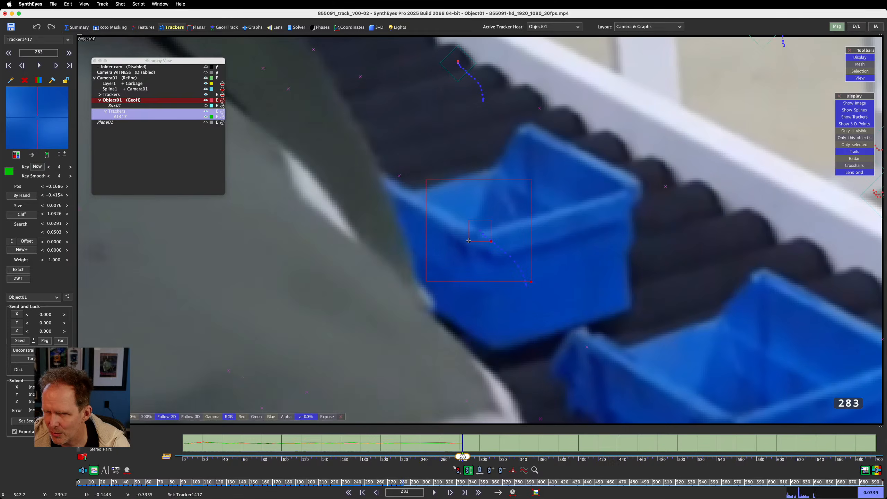
key(s)
key(s)
key(s)
key(s)
key(a)
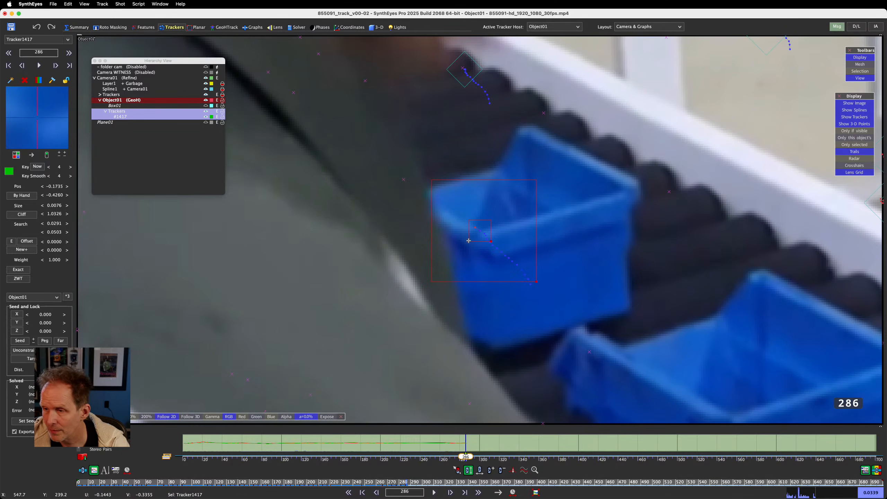
key(s)
- Refine the tracker's position on the rim corner at frame 287 and switch it back to By Hand
drag(46, 119, 38, 119)
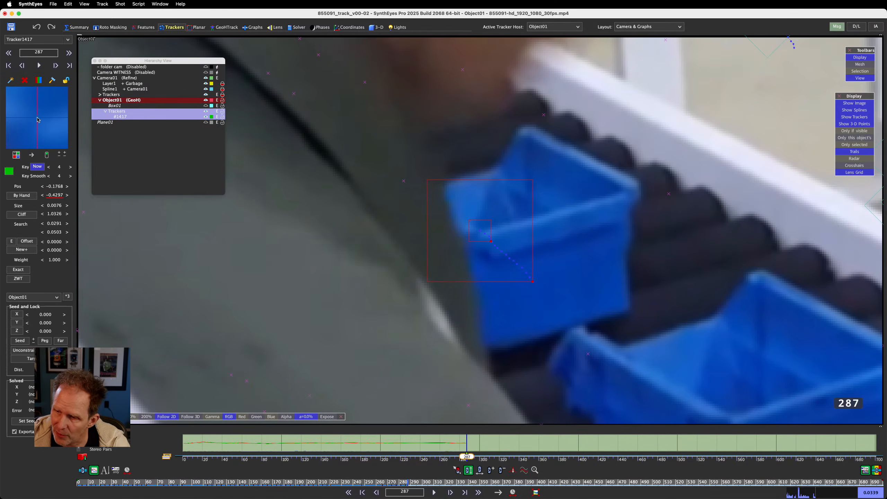
click(21, 195)
scroll(354, 253, down, 5)
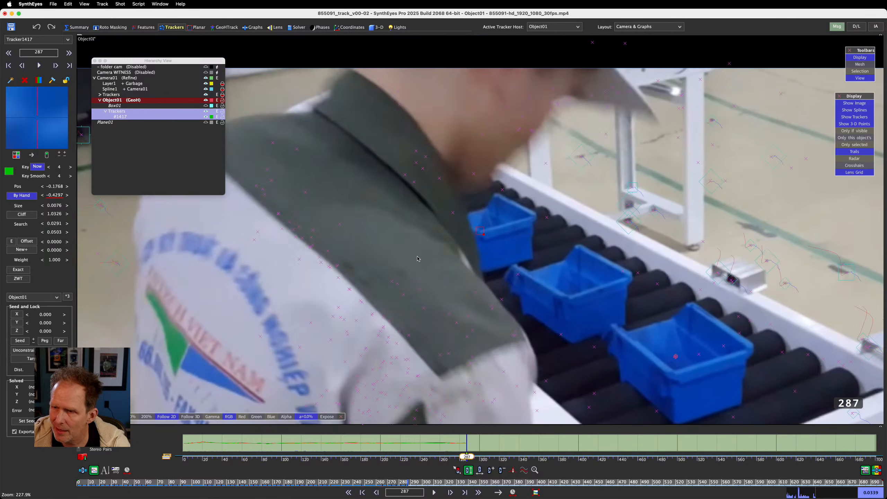
- Advance past the worker's occlusion to frame 369 and reposition the tracker by hand onto the reappearing blue bin
key(s)
key(d)
key(d)
key(d)
key(d)
key(d)
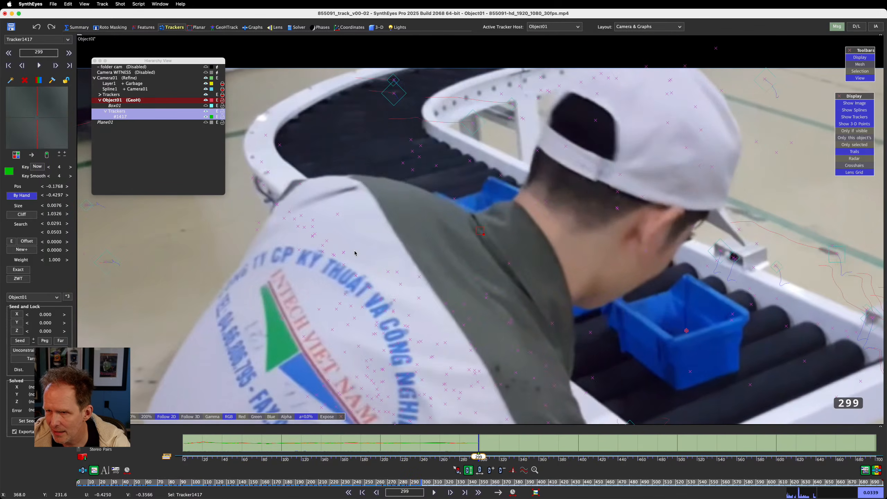
key(d)
key(d)
key(d)
key(d)
key(d)
key(d)
key(d)
key(d)
key(d)
key(d)
key(d)
key(d)
key(d)
key(d)
key(d)
key(d)
key(d)
key(d)
key(d)
key(d)
key(d)
key(d)
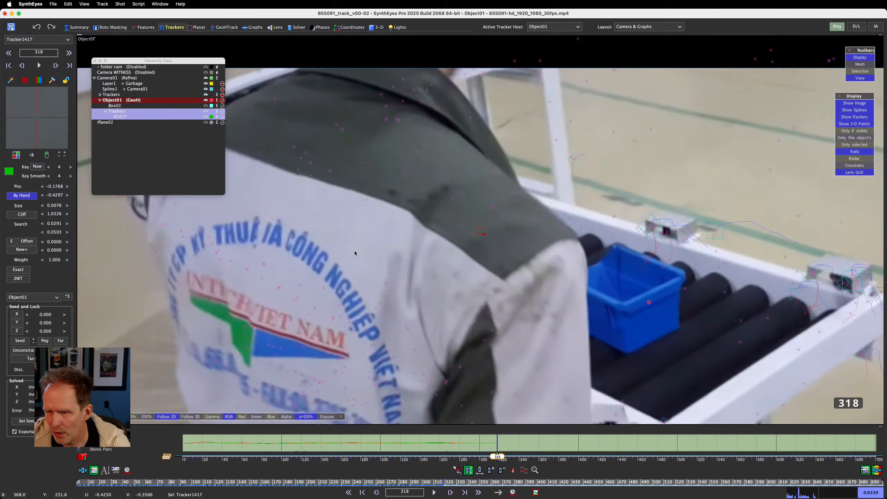
key(d)
key(d)
key(d)
key(d)
key(d)
key(d)
key(d)
key(d)
key(d)
key(d)
key(d)
key(d)
key(d)
key(d)
key(d)
key(d)
key(d)
key(d)
key(d)
key(d)
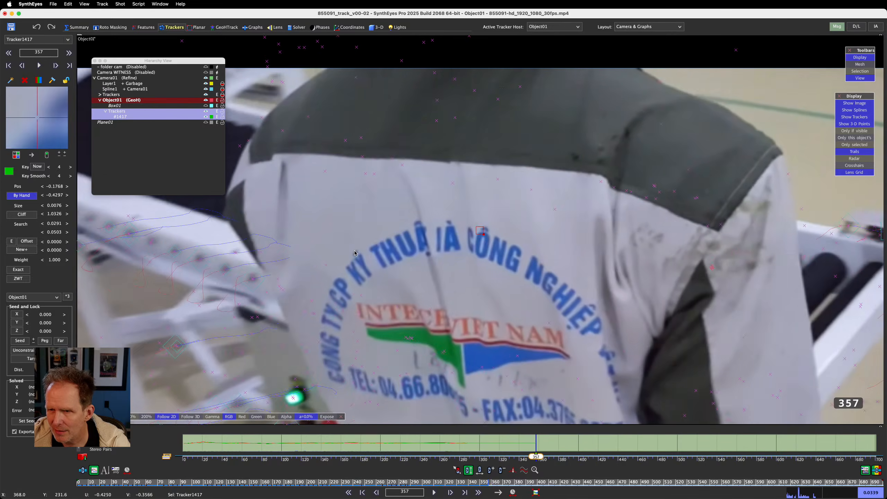
scroll(404, 300, down, 3)
key(d)
key(d)
key(d)
key(d)
key(d)
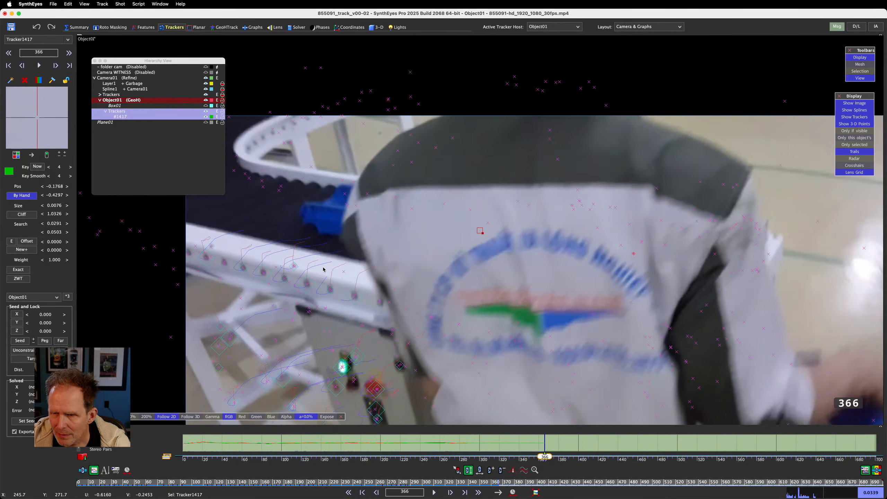
key(d)
key(d)
key(d)
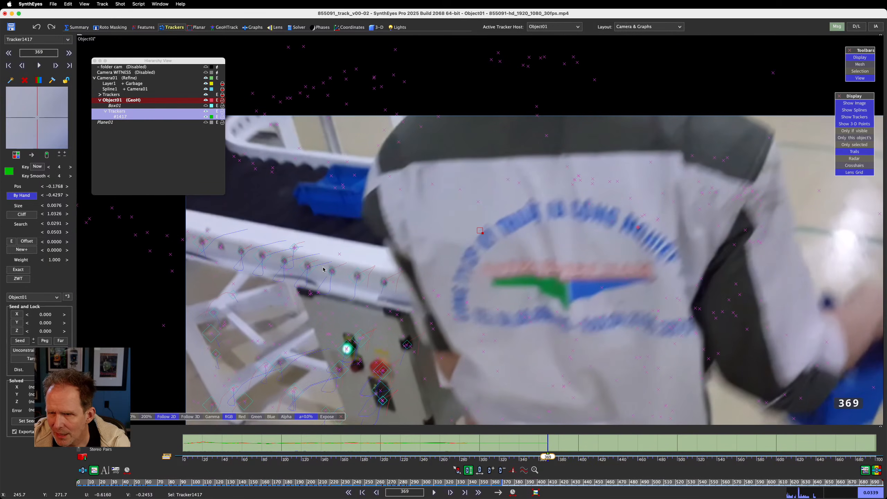
click(353, 188)
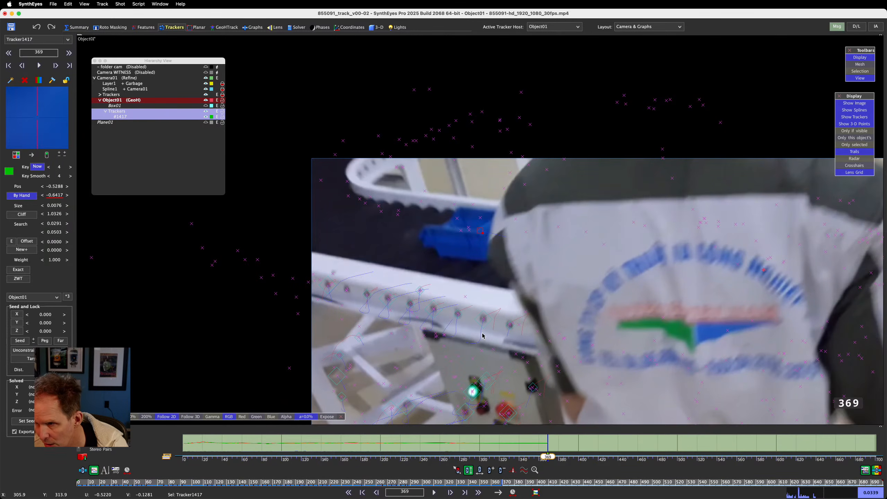
- Step back into the occlusion to frame 362 and move the tracker by hand to about -0.516, -0.469 to follow the hidden corner
key(a)
key(a)
key(a)
key(a)
key(a)
key(a)
key(a)
key(a)
key(a)
key(a)
key(a)
key(a)
key(a)
key(a)
key(a)
key(s)
key(s)
key(s)
key(s)
key(s)
key(s)
key(s)
key(s)
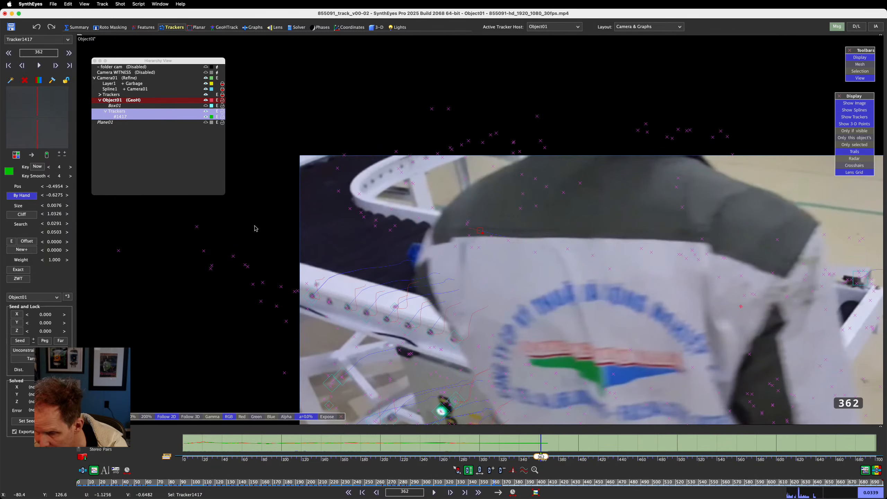
drag(37, 118, 45, 87)
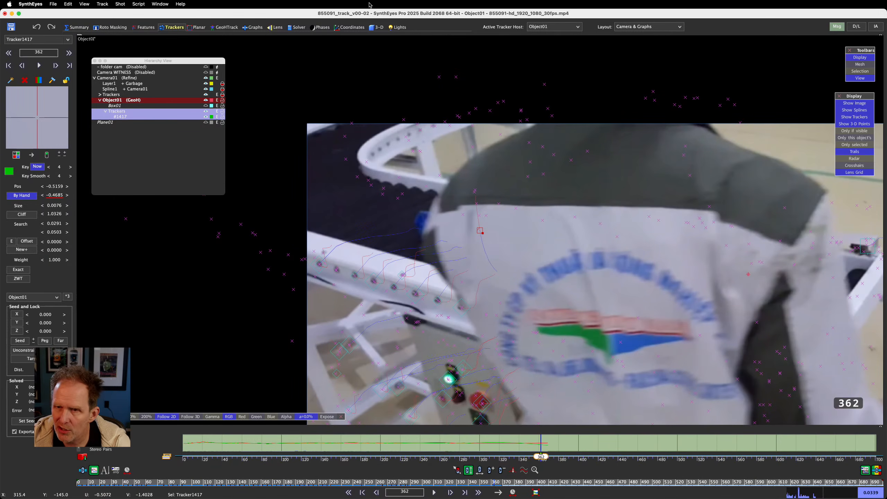
- Open a floating Graph Editor and expand the channels of Tracker1417 under the active trackers
click(153, 4)
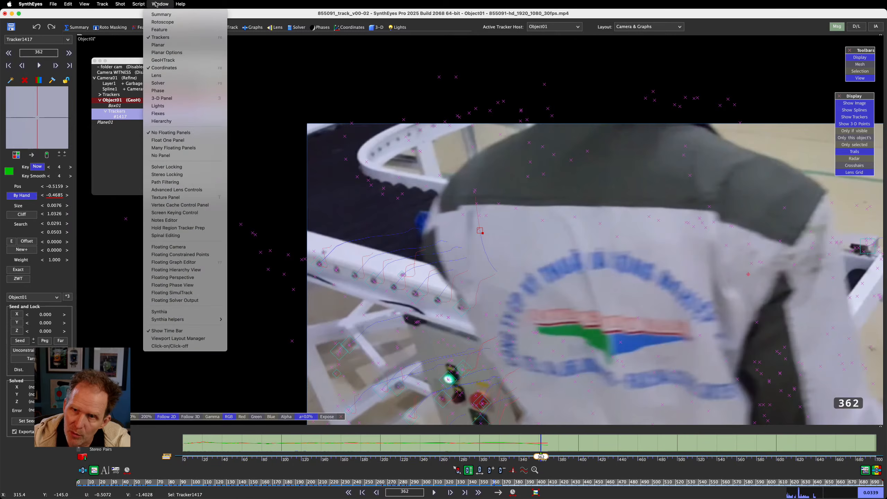
click(193, 263)
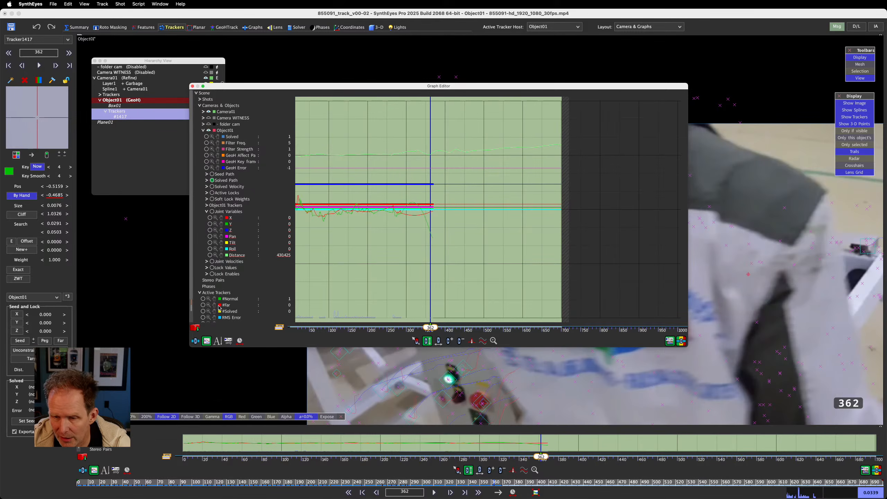
scroll(220, 307, down, 3)
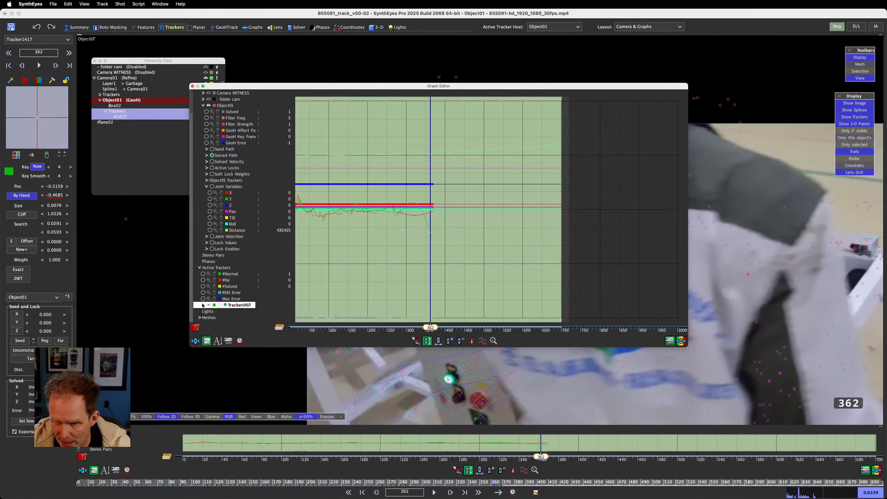
click(203, 305)
scroll(243, 285, down, 8)
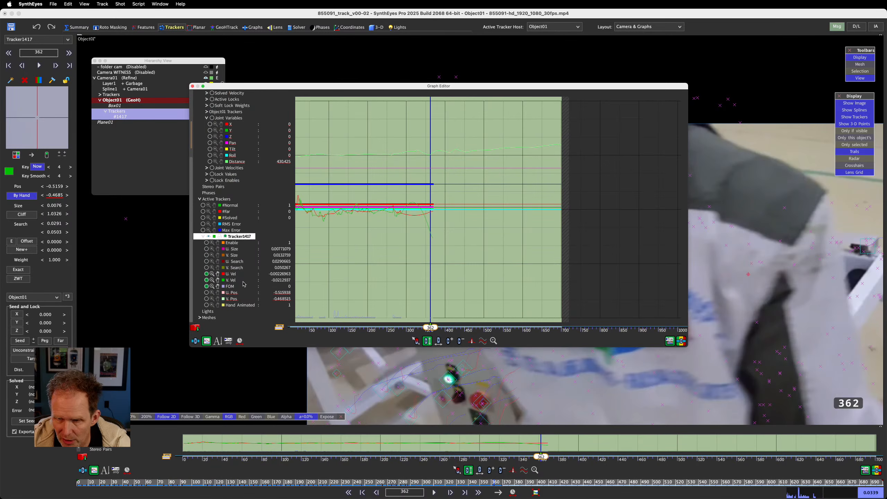
- Hide the tracker's velocity and FOM curves and Object01's solved path curves, and collapse Object01 in the Graph Editor
click(207, 274)
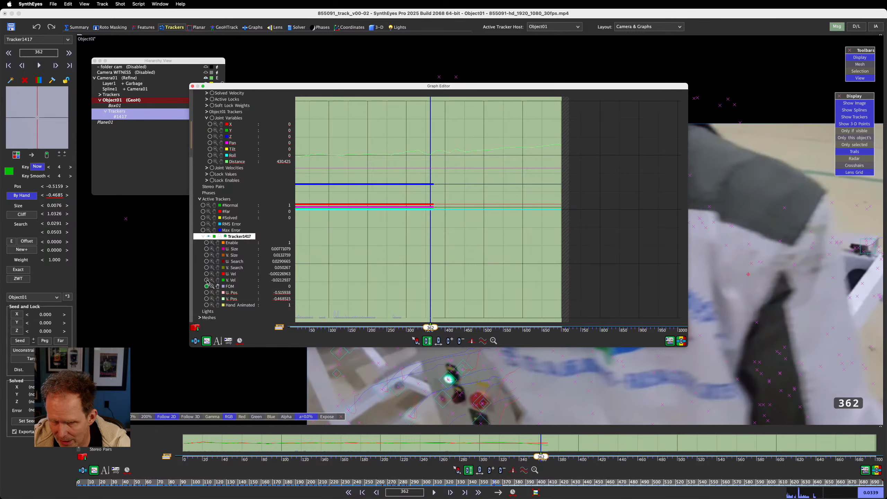
click(207, 286)
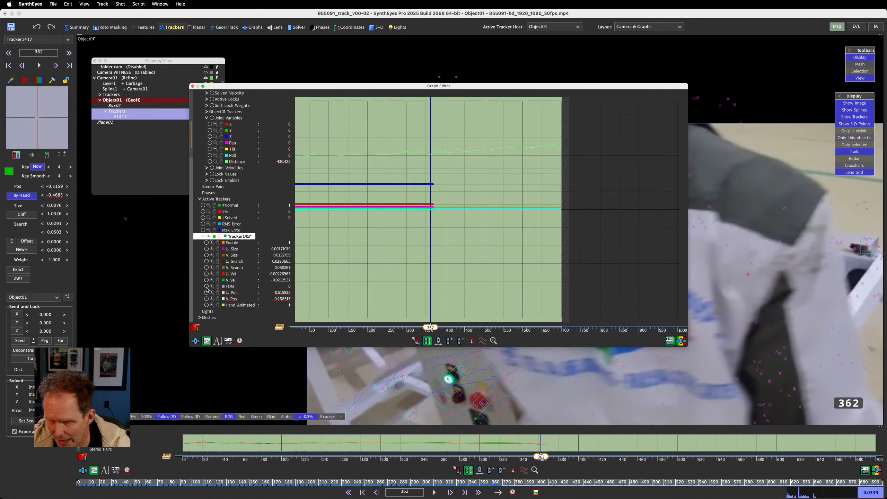
scroll(215, 143, up, 8)
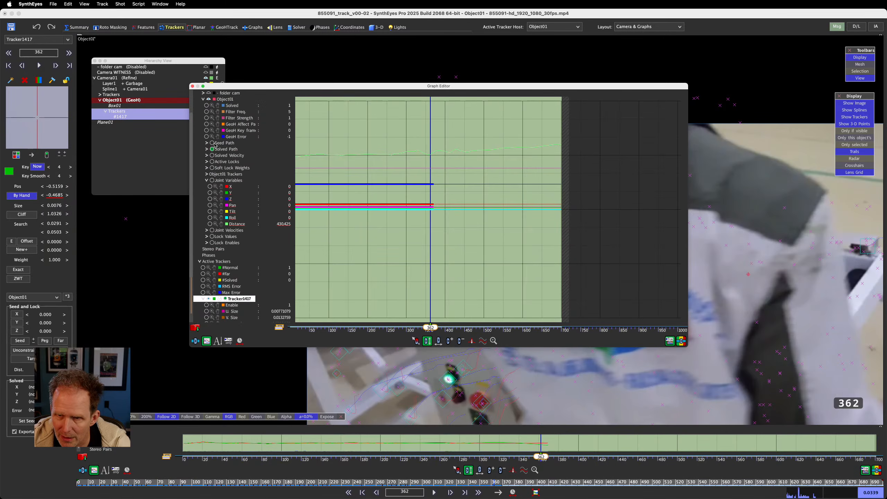
click(212, 148)
scroll(222, 133, up, 3)
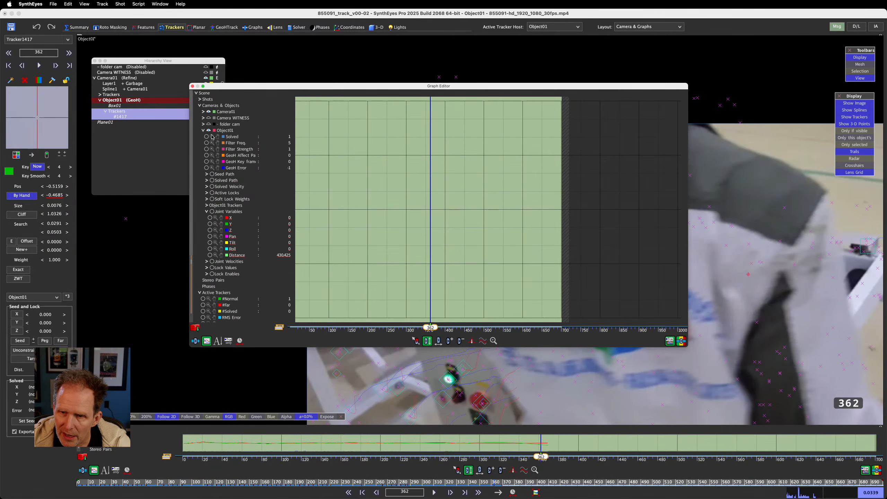
click(202, 130)
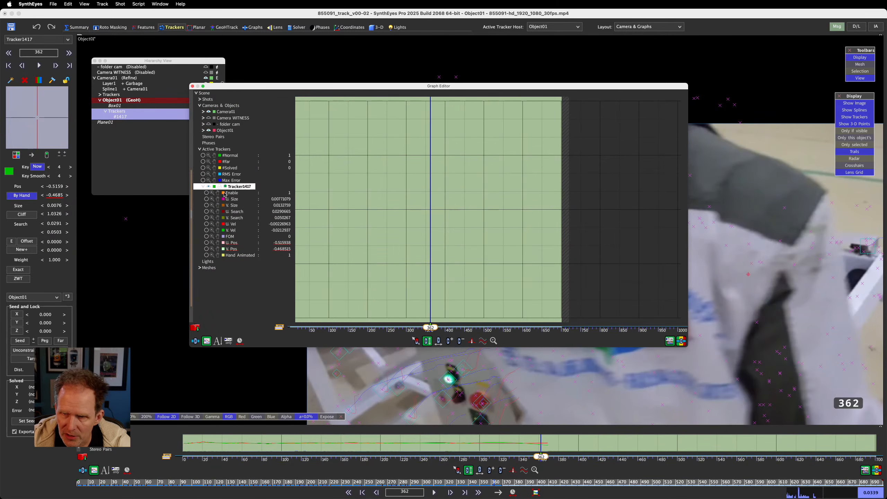
- Show the tracker's U. Pos and V. Pos curves and turn off the green background shading of the graph
click(207, 244)
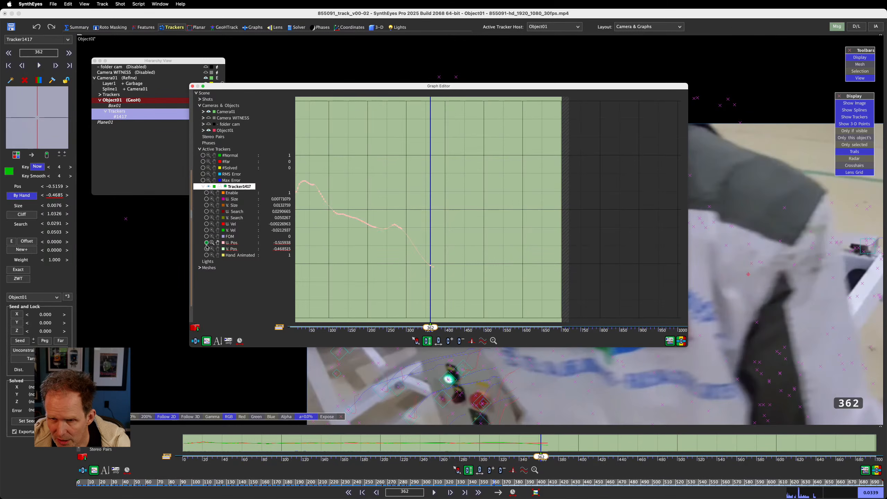
click(206, 249)
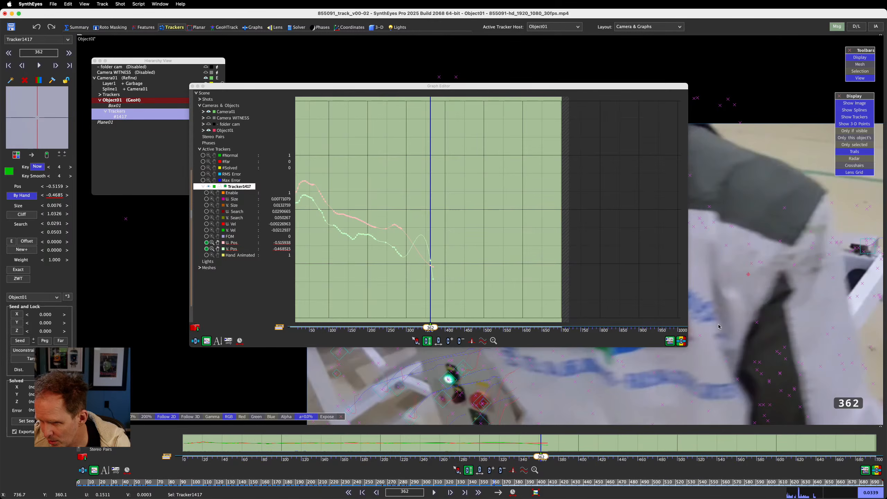
click(680, 340)
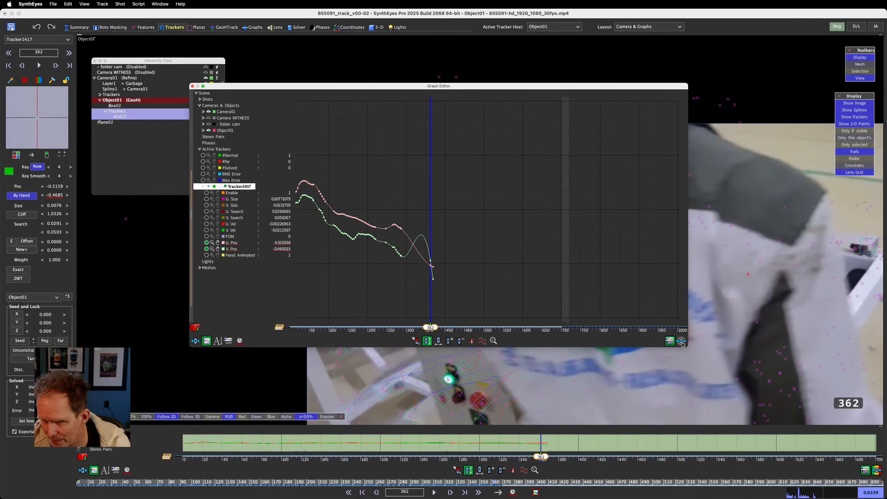
- At frame 338, shrink the Graph Editor and move it off the image, and reposition the tracker by hand to about -0.399, -0.490
mouse_move(430, 298)
mouse_down()
mouse_move(412, 299)
mouse_move(421, 298)
mouse_up()
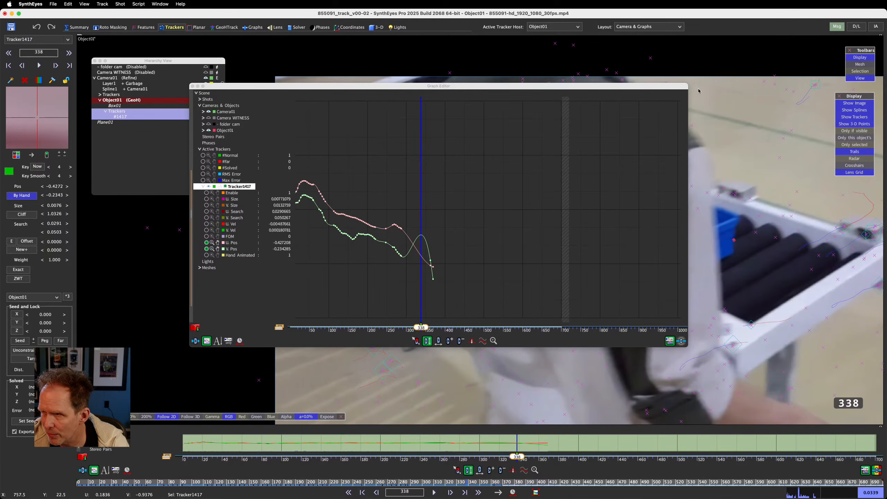
drag(686, 84, 508, 198)
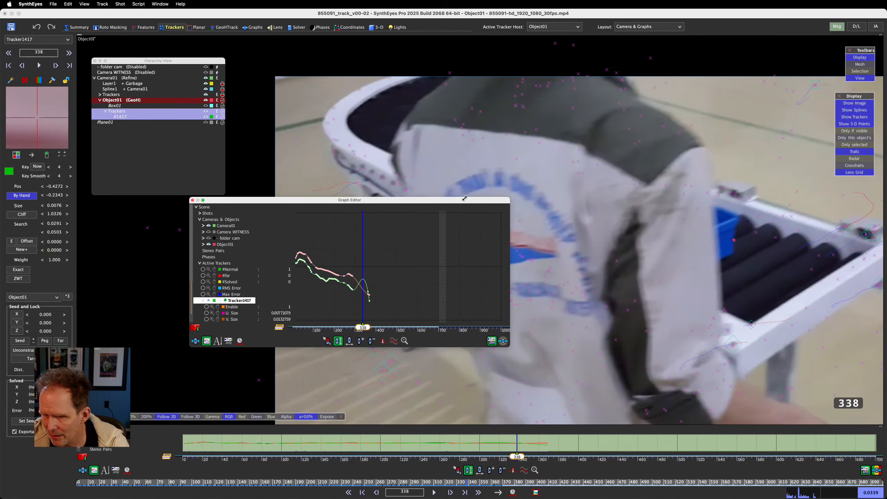
drag(447, 201, 279, 240)
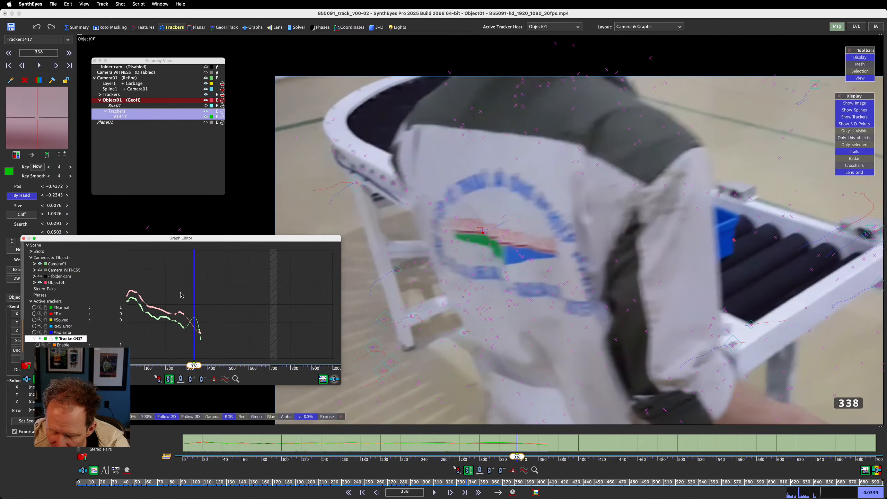
drag(480, 229, 491, 176)
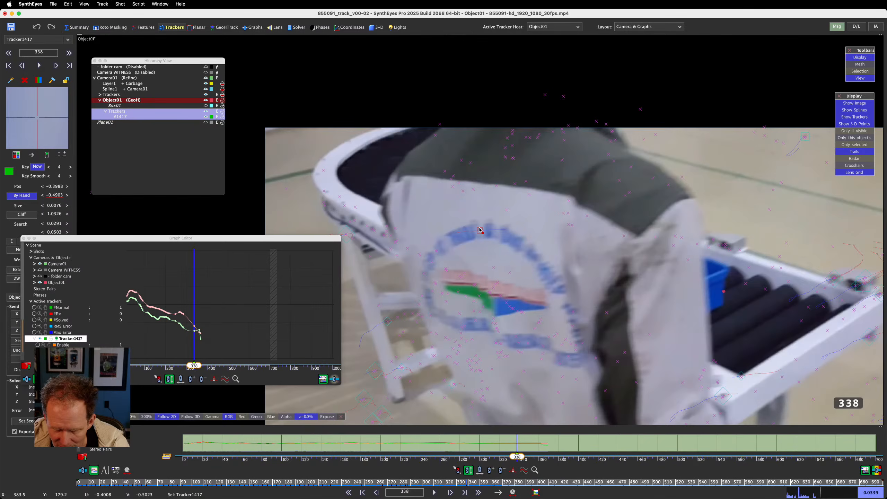
- Step forward through the occlusion from frame 338 to frame 363 to examine the hand-keyed path
key(d)
key(d)
key(d)
key(d)
key(d)
key(d)
key(d)
key(d)
key(d)
key(d)
key(d)
key(d)
key(d)
key(d)
key(d)
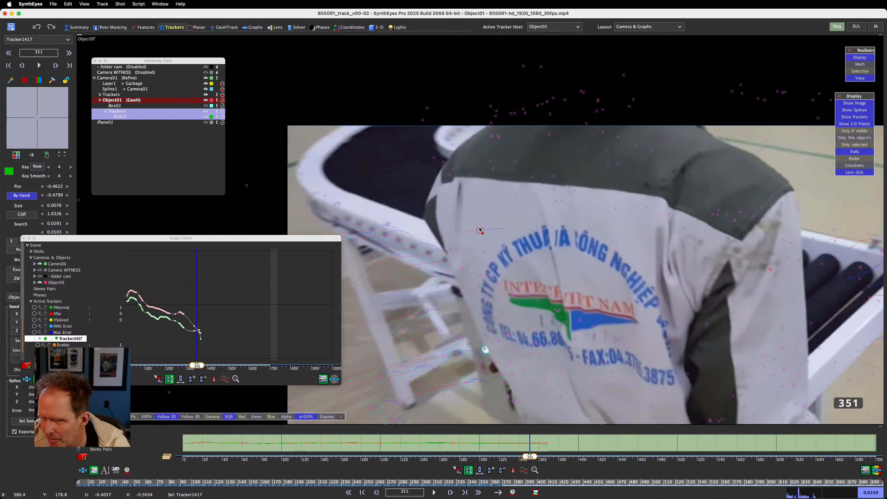
key(d)
key(d)
key(d)
key(d)
key(d)
key(d)
key(d)
key(d)
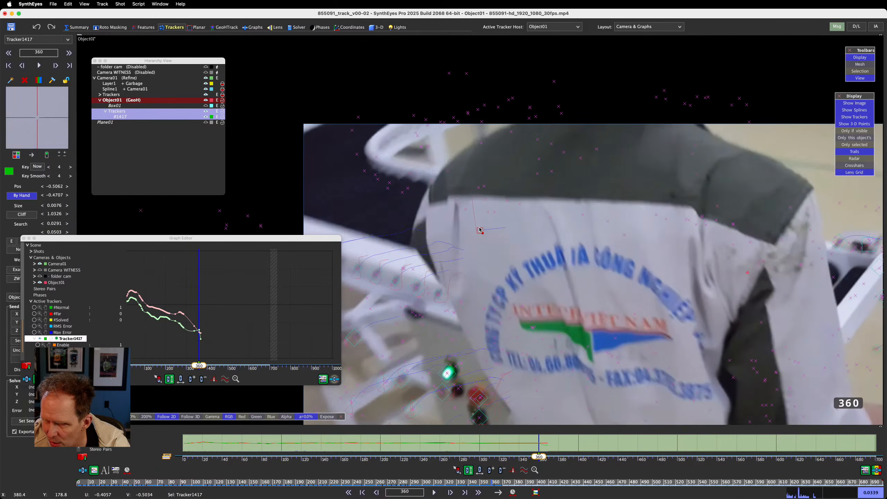
key(d)
key(d)
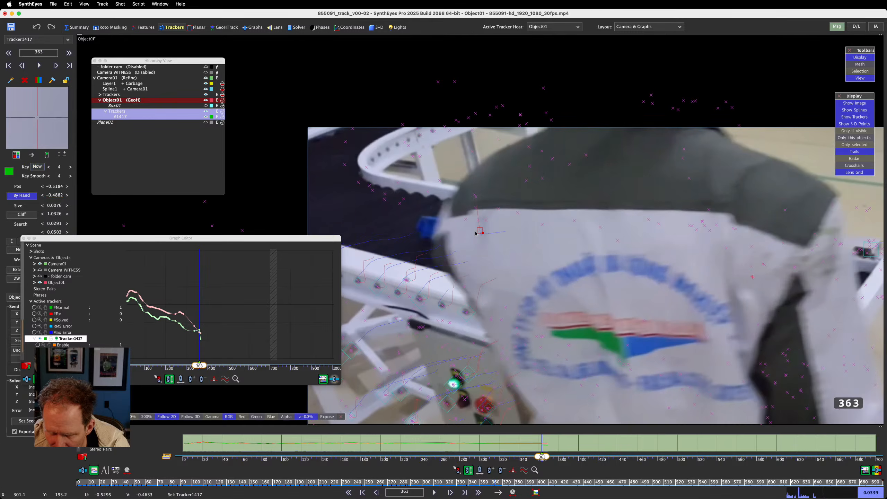
- Delete the tracker's position key at frame 362 and step back to frame 346 to update the interpolated path
key(s)
scroll(476, 234, up, 5)
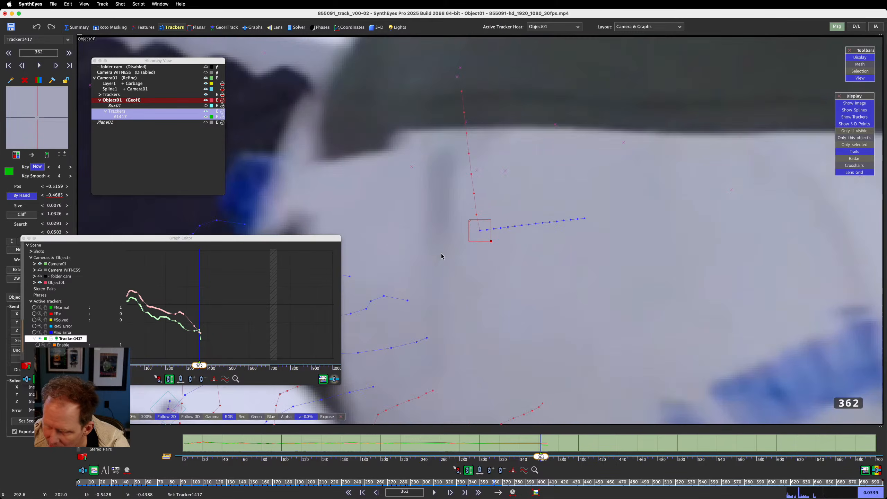
drag(197, 325, 202, 342)
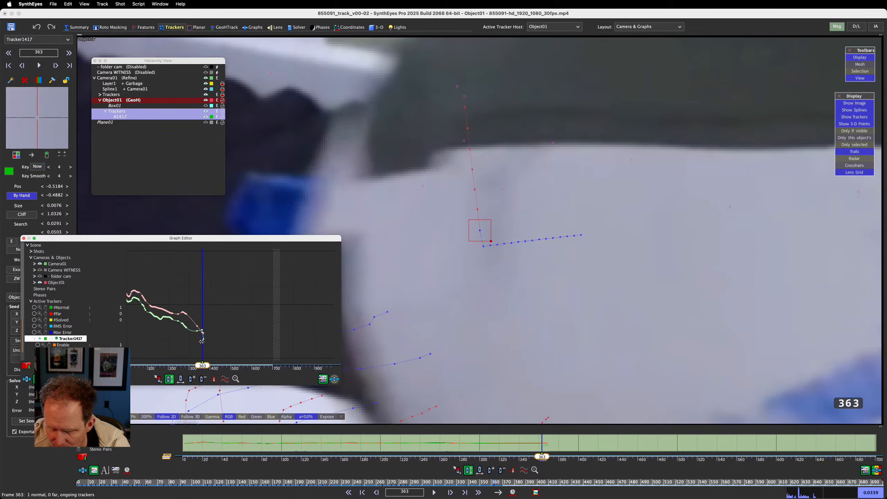
scroll(218, 315, up, 8)
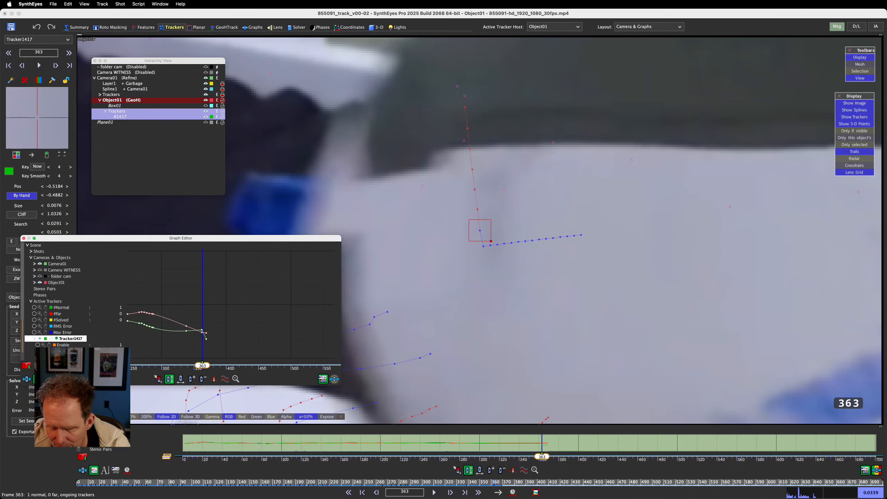
middle_drag(188, 318, 227, 317)
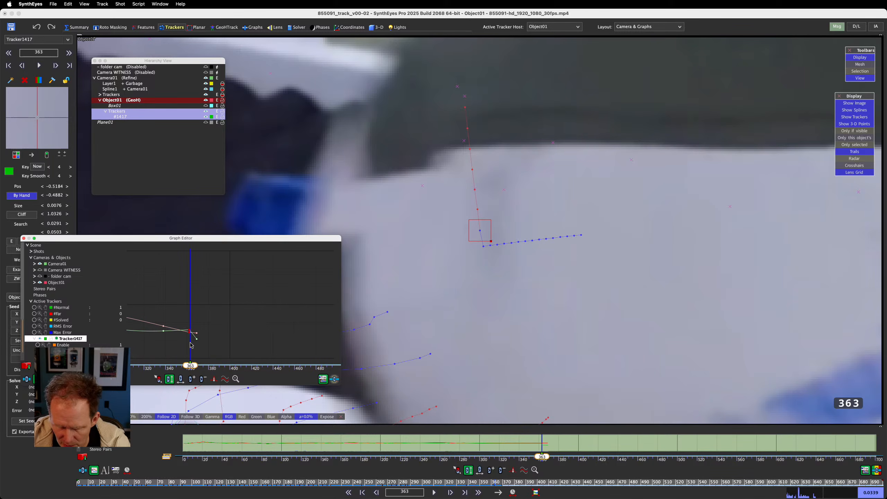
key(Left)
key(Left)
key(Left)
key(Left)
key(Left)
key(Left)
key(Left)
key(Left)
key(Left)
key(Left)
key(Left)
key(Left)
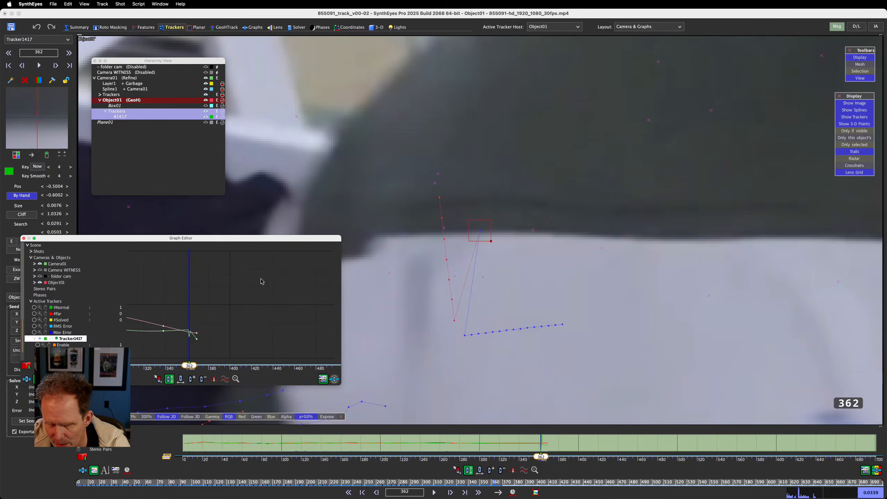
key(Left)
key(Left)
key(Left)
key(Left)
key(Left)
key(Left)
key(Left)
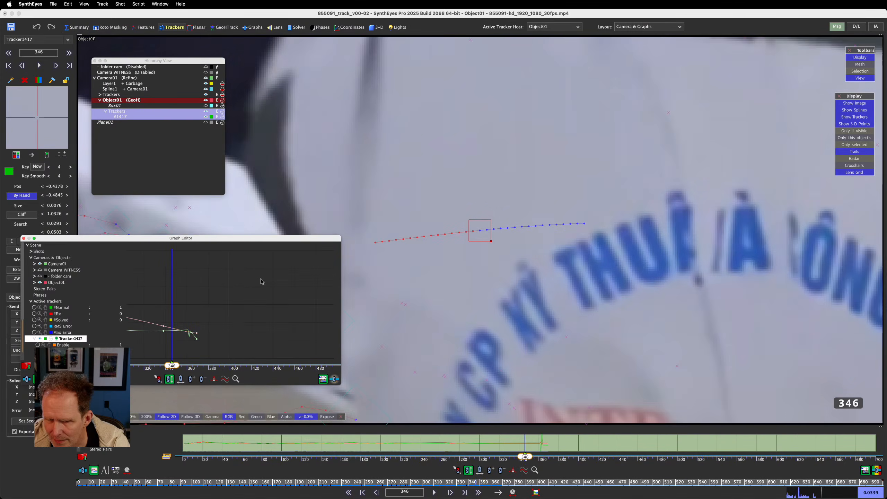
- Step back and forth between frames 344 and 368 to refresh and examine the path across the occlusion
key(Right)
key(Right)
key(Right)
key(Right)
key(Right)
key(Right)
key(Right)
key(Right)
key(Right)
key(Right)
key(Right)
key(Right)
key(Right)
key(Left)
key(Left)
key(Left)
key(Left)
key(Left)
key(Left)
key(Left)
key(Left)
key(Left)
key(Left)
key(Left)
key(Left)
key(Left)
key(Left)
key(Left)
key(Left)
key(Left)
key(Left)
key(Left)
key(Left)
key(Left)
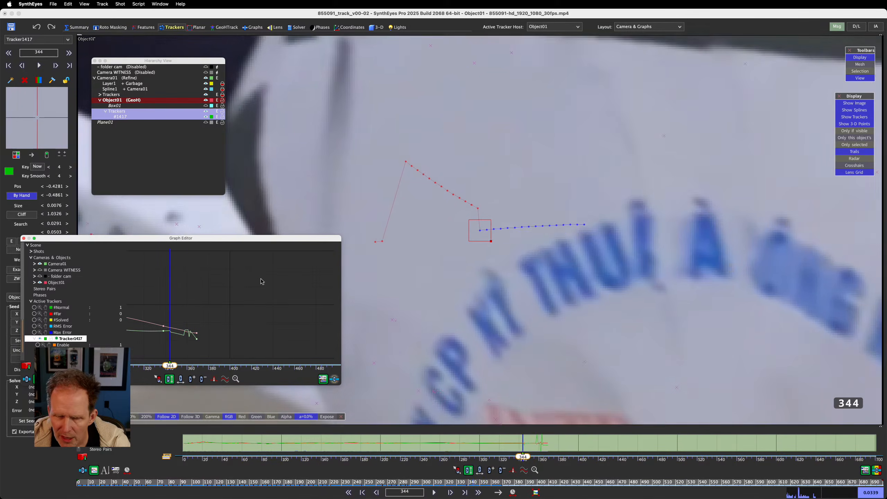
key(Right)
key(Right)
key(Right)
key(Right)
key(Right)
key(Right)
key(Right)
key(Right)
key(Right)
key(Right)
key(Right)
key(Right)
key(Right)
key(Right)
key(Right)
key(Right)
key(Right)
key(Right)
key(Right)
key(Right)
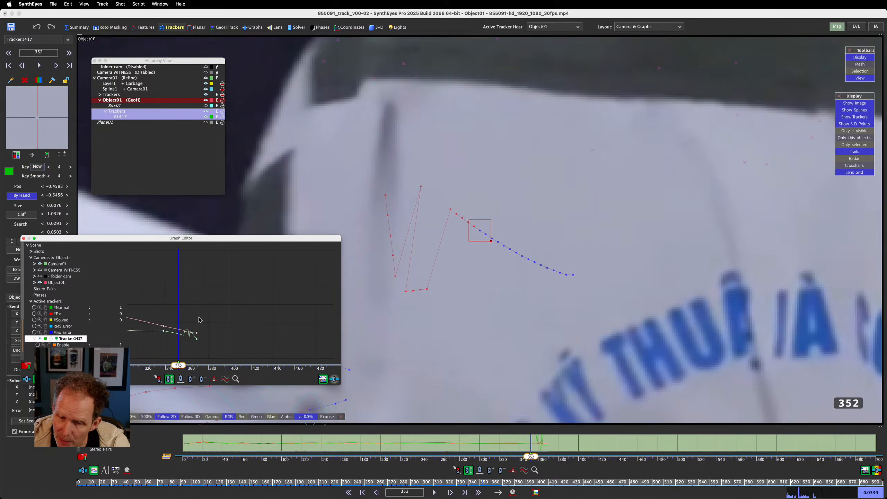
key(Right)
key(Right)
key(Right)
key(Right)
key(Right)
key(Right)
key(Right)
key(Right)
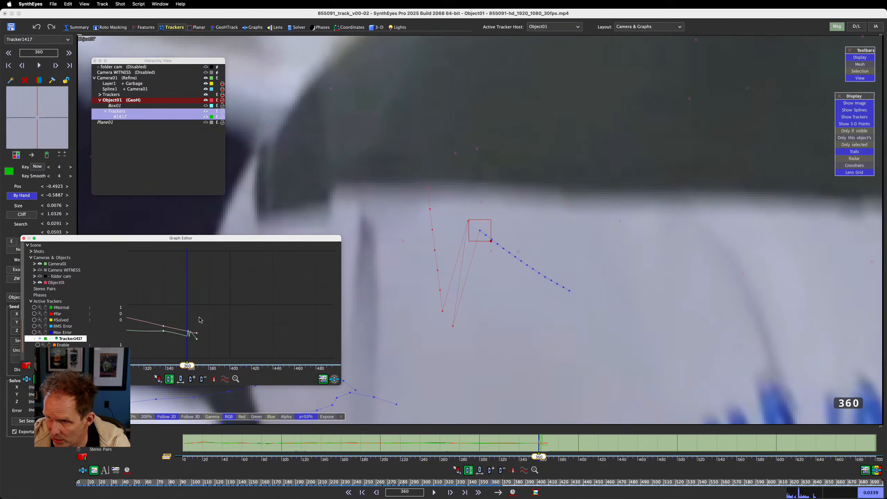
key(Right)
key(Right)
key(Right)
key(Right)
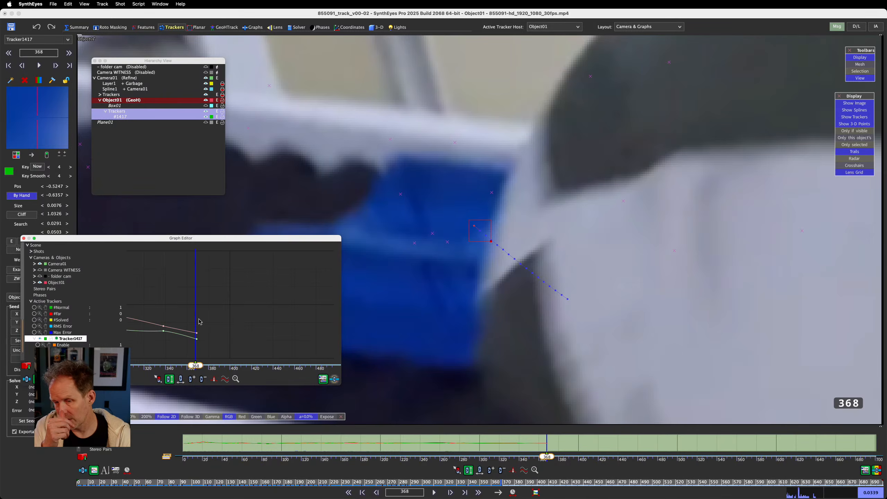
- Compare the frames up to 371, return to frame 369 and nudge the tracker by hand to about -0.531, -0.642
key(Right)
key(Right)
key(Right)
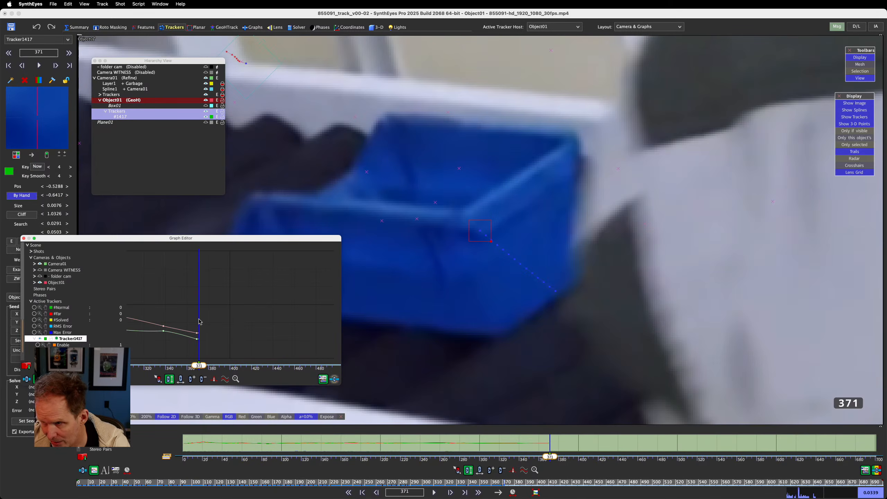
key(Left)
key(Left)
key(Left)
key(Right)
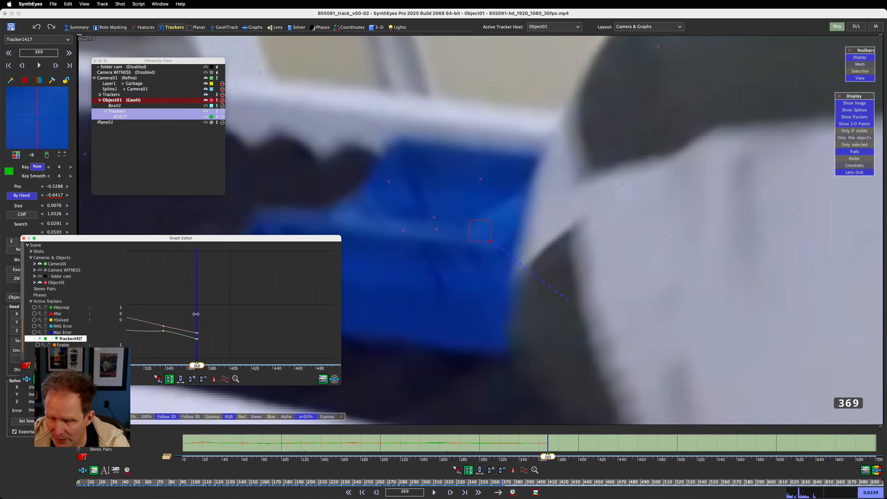
key(Left)
key(Right)
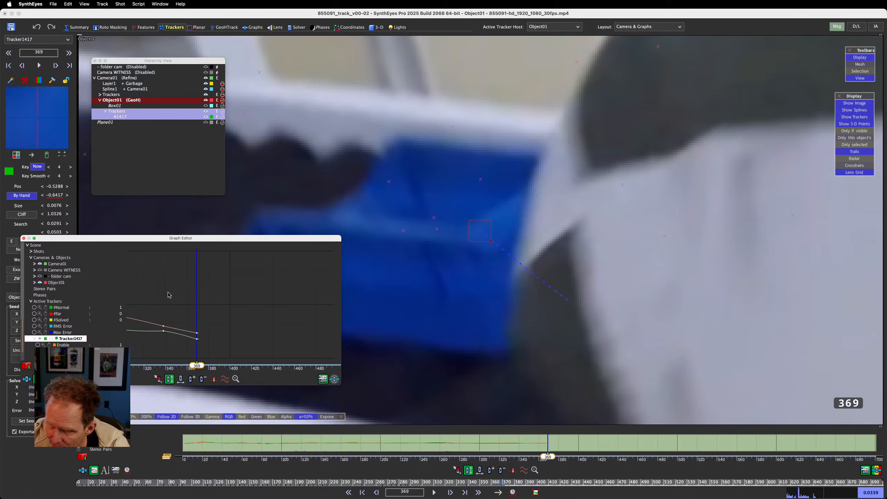
drag(480, 231, 477, 231)
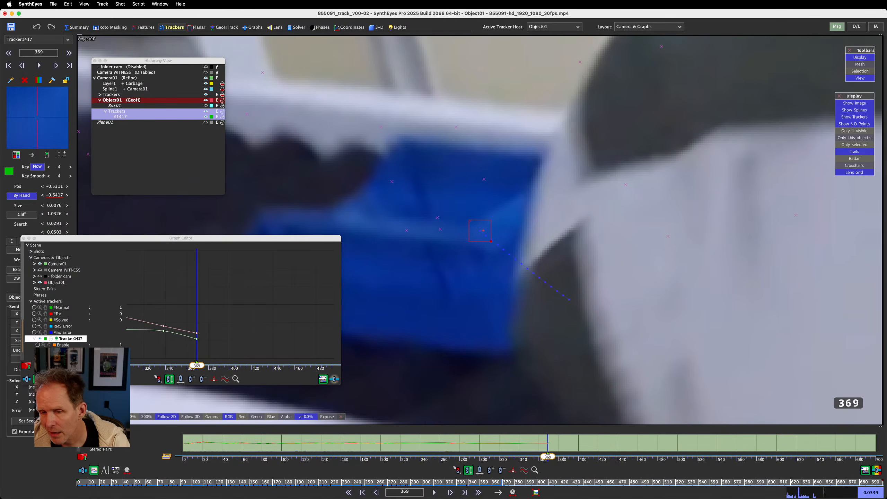
- Turn off hand positioning at frame 369 and track the rim corner forward to frame 373
key(shift+Left)
key(Right)
key(Right)
key(Right)
key(Right)
key(Right)
key(Right)
key(Right)
key(Right)
key(Right)
key(Right)
key(Right)
key(Right)
key(Right)
key(Right)
key(Right)
key(Right)
key(Right)
key(Right)
key(Right)
key(Right)
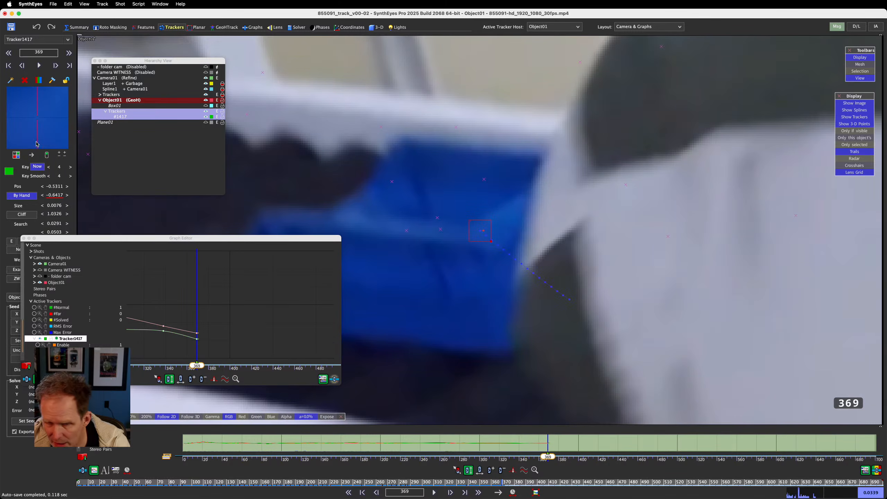
key(Right)
key(Right)
key(Right)
key(Right)
key(Right)
key(Right)
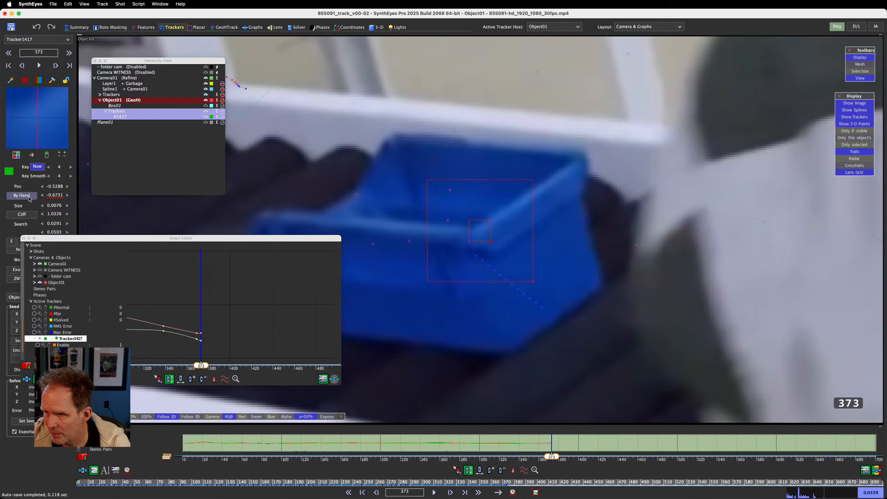
- Return to frame 369 and nudge the tracker to about -0.535, -0.643
key(Left)
key(Left)
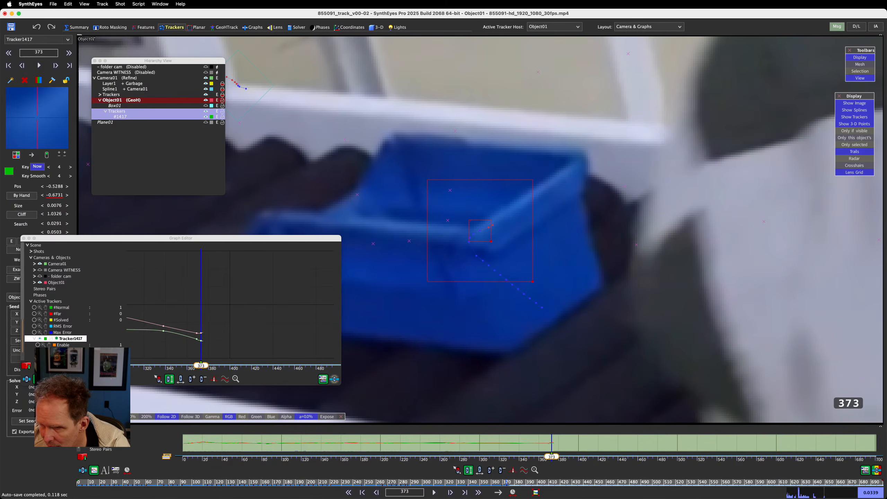
key(Left)
key(Left)
key(Left)
key(Left)
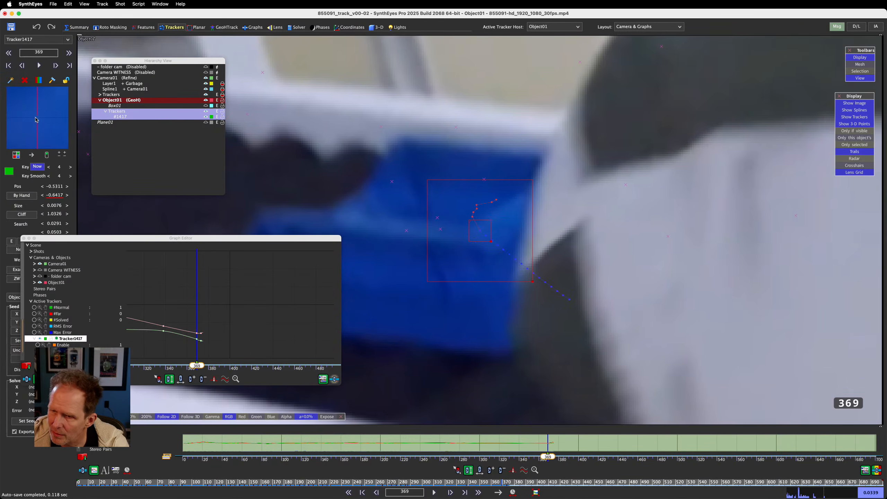
drag(35, 119, 35, 121)
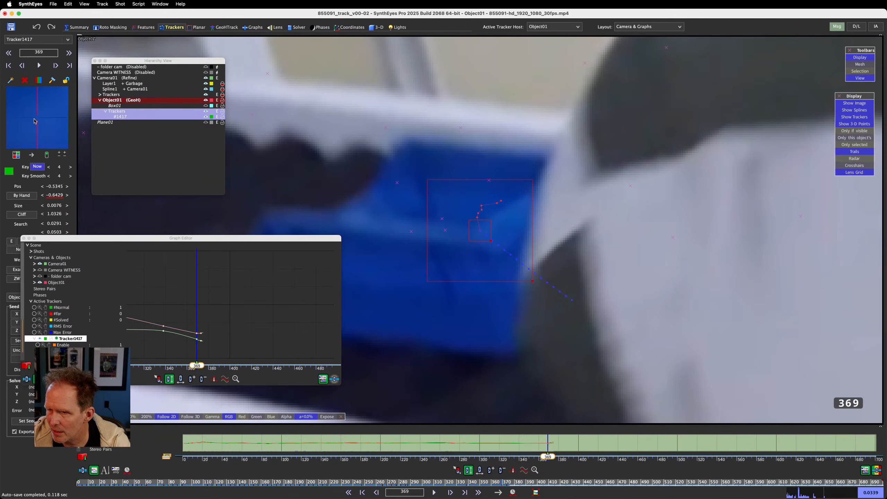
- Track the rim corner forward from frame 369 to frame 391
key(Right)
key(Right)
key(Right)
key(Right)
key(Right)
key(Right)
key(Right)
key(Right)
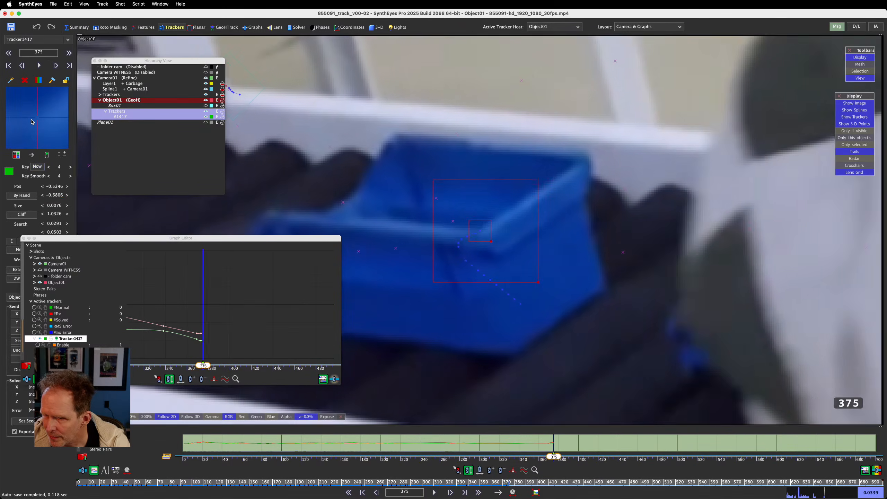
key(Right)
key(Right)
key(Right)
key(Right)
key(Right)
key(Right)
key(Right)
key(Right)
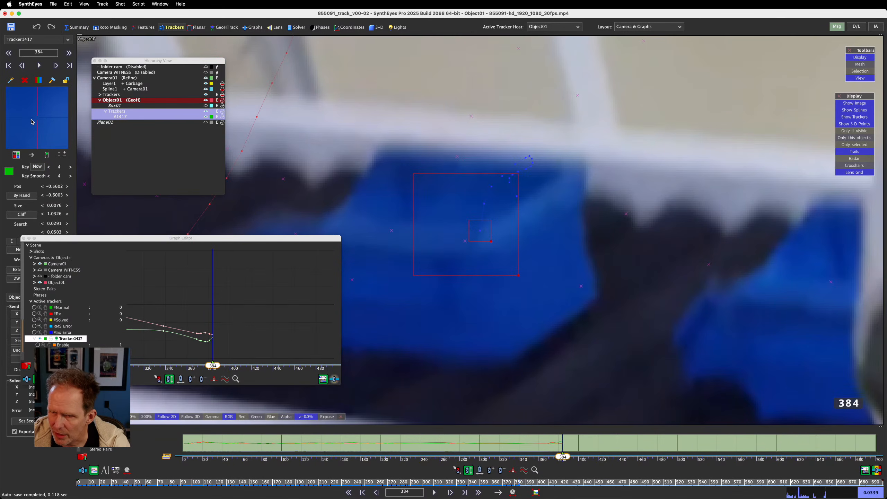
key(Right)
key(Right)
key(Right)
key(Right)
key(Right)
key(Right)
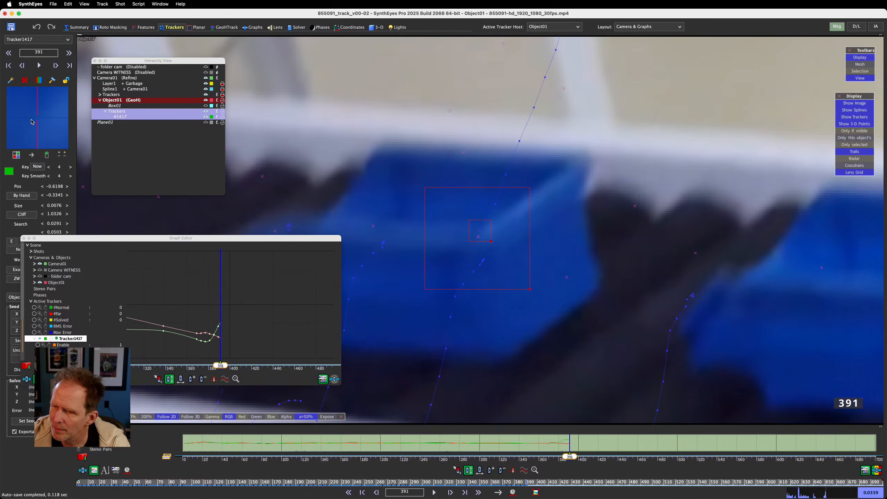
- Try to track the rim corner forward from frame 391 to frame 399
click(146, 182)
scroll(328, 226, down, 4)
key(Right)
key(Right)
key(Right)
key(Right)
key(Right)
key(Right)
key(Right)
key(Right)
key(Right)
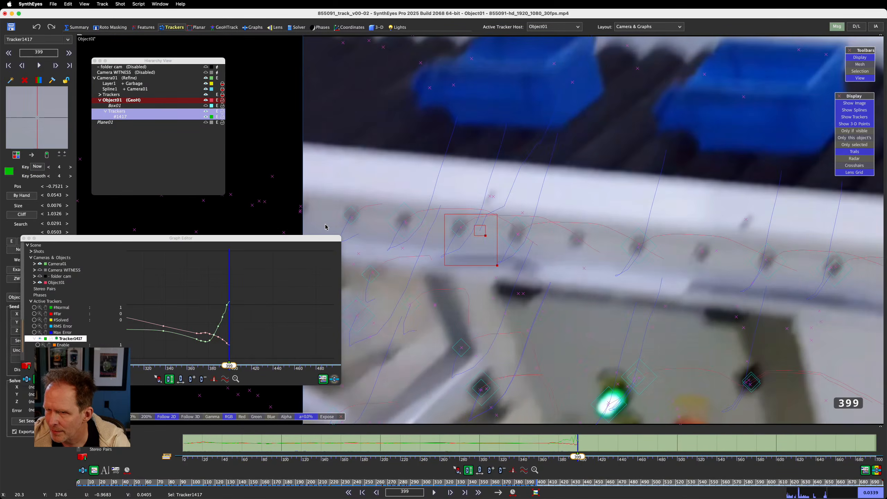
- Step back to frame 392 and clear the tracker's path beyond that frame
key(Left)
key(Left)
key(Left)
key(Left)
key(Left)
key(Left)
key(Left)
key(Left)
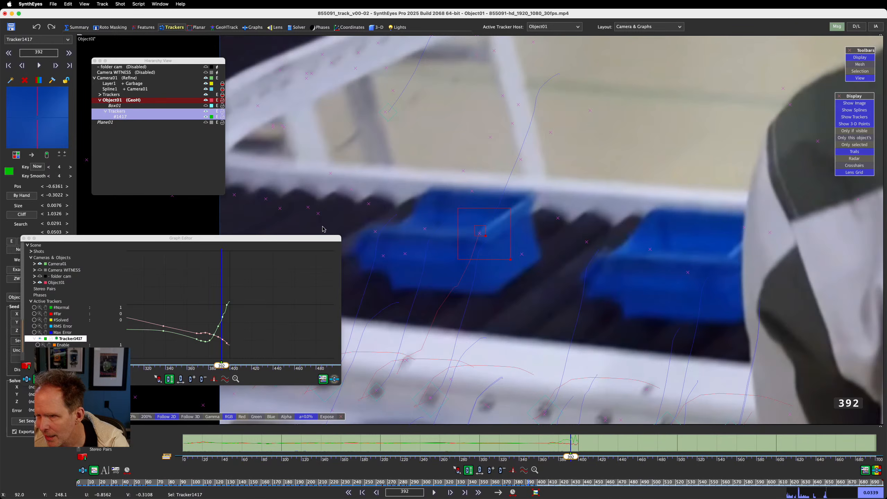
shift+right_click(37, 167)
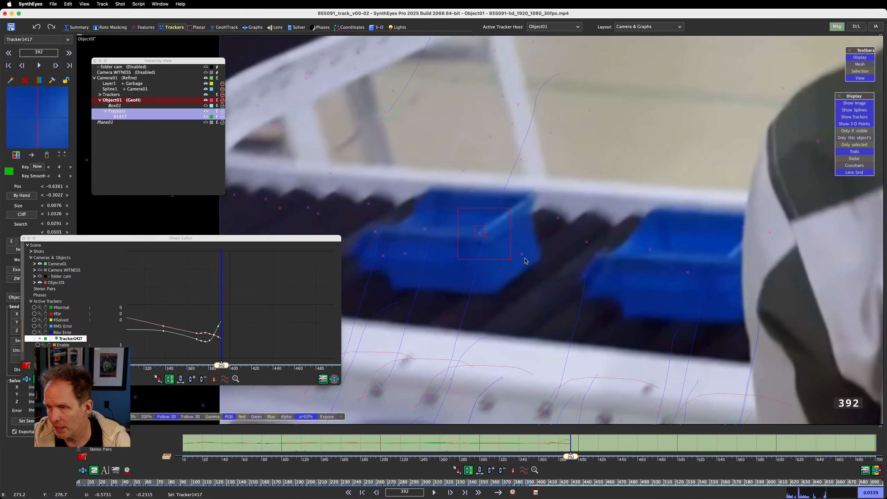
- Test the track one frame ahead, return to frame 392 and nudge the tracker to about -0.636, -0.301
key(Right)
key(Left)
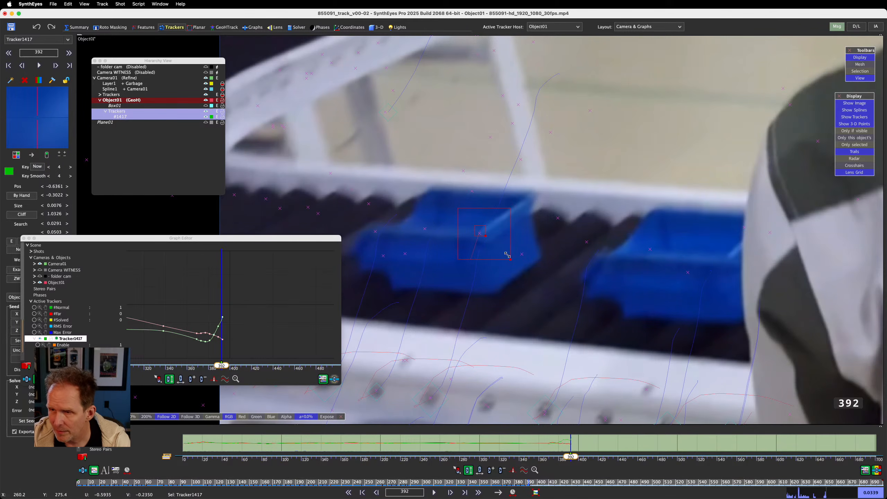
drag(37, 117, 37, 115)
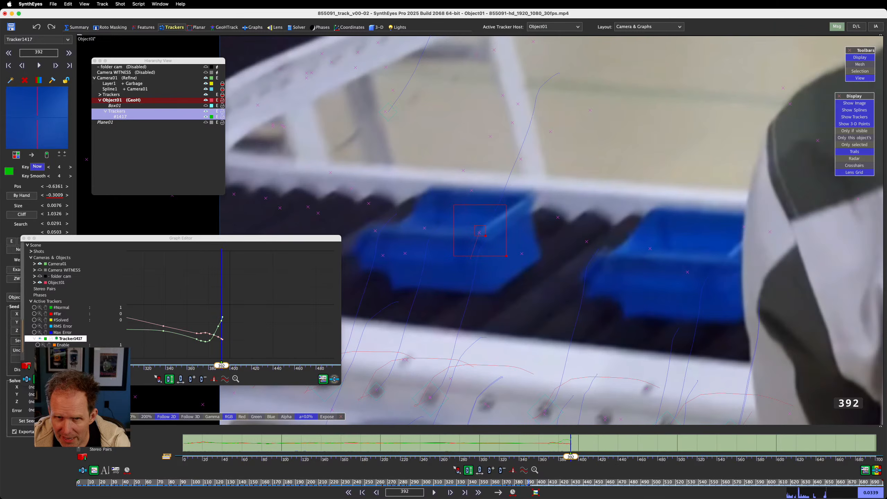
- Compare the frames back to 388, advance to frame 393 and reposition the tracker on the rim corner at about -0.655, -0.293
key(Left)
key(Left)
key(Left)
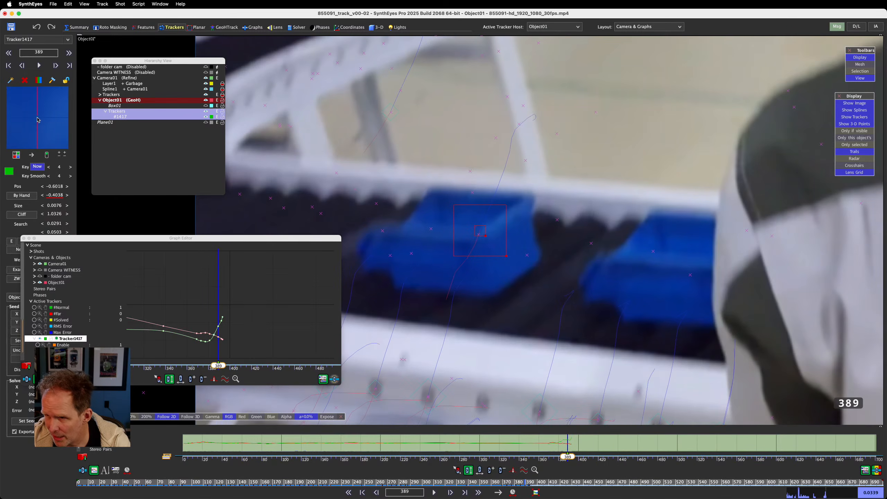
key(Left)
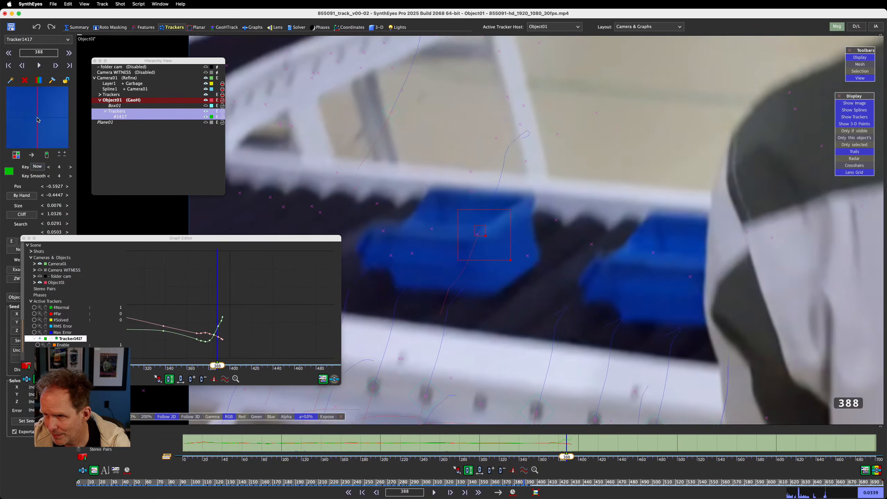
key(Right)
key(Right)
key(Right)
key(Right)
key(Right)
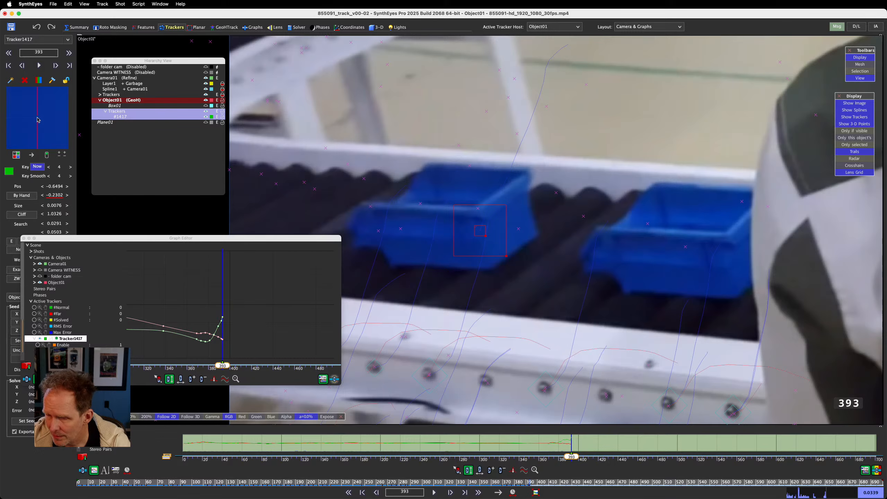
drag(37, 120, 60, 255)
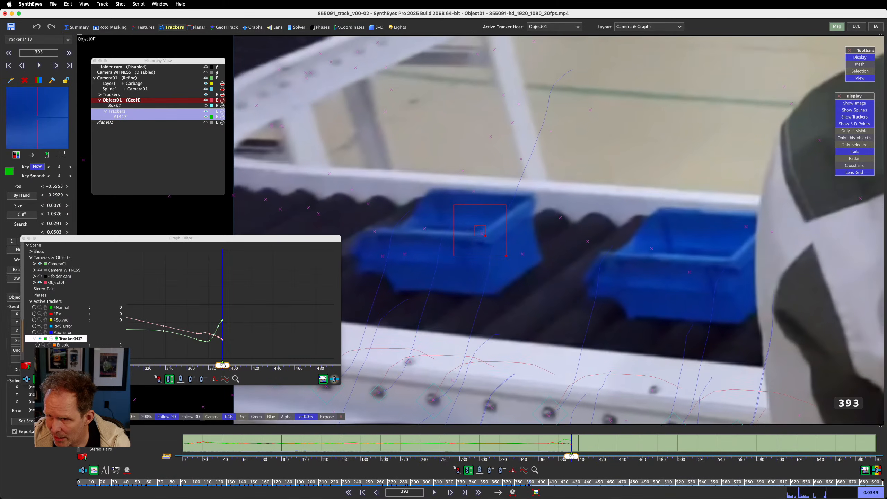
- Track forward to frame 401 and nudge the tracker to about -0.627, -0.404
key(Right)
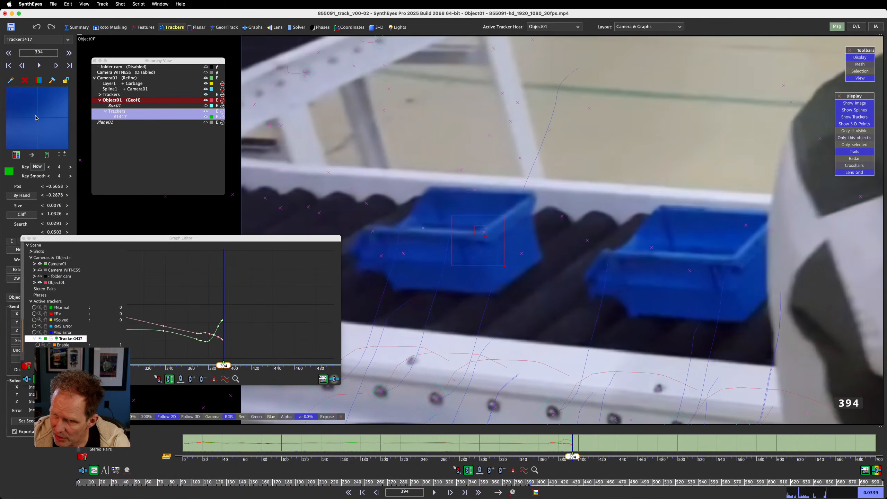
key(Right)
key(Right)
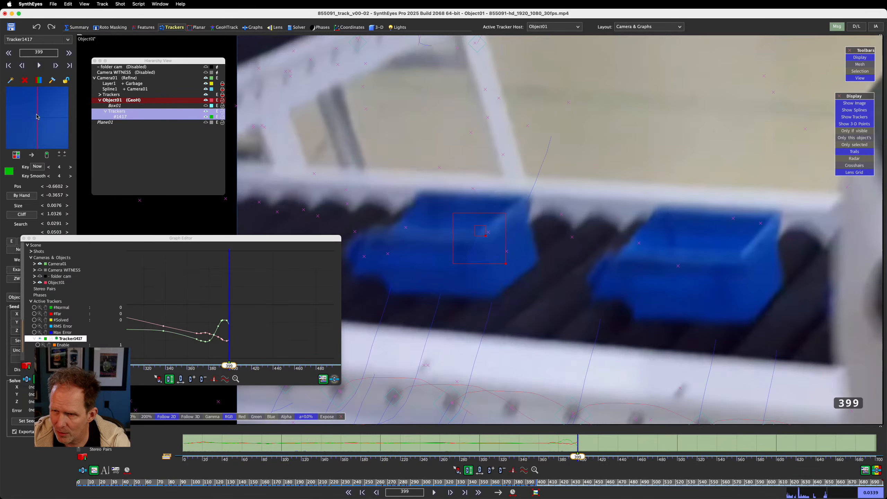
key(d)
key(d)
key(d)
key(s)
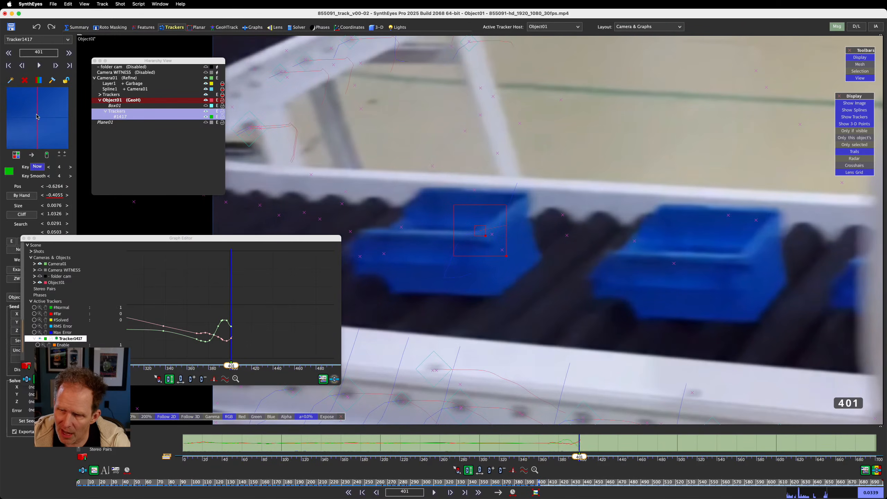
drag(42, 123, 43, 122)
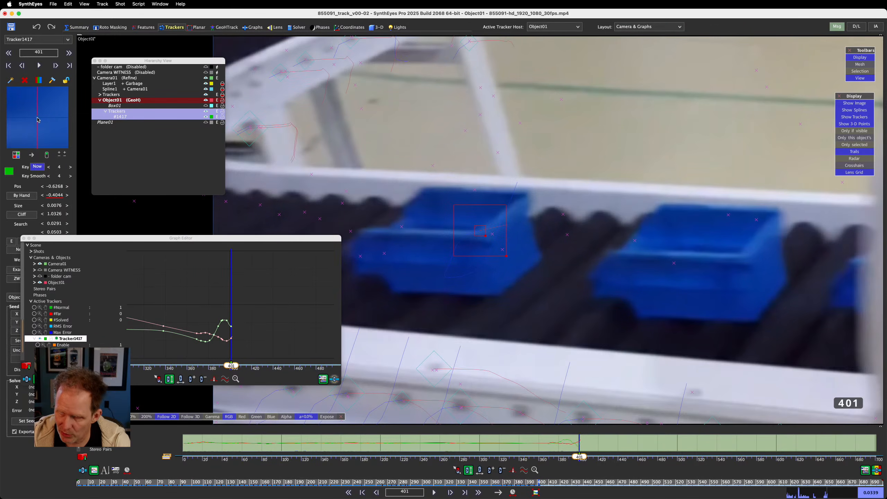
- Continue tracking past frame 402, step back to frame 404 and nudge the tracker onto the rim corner
key(d)
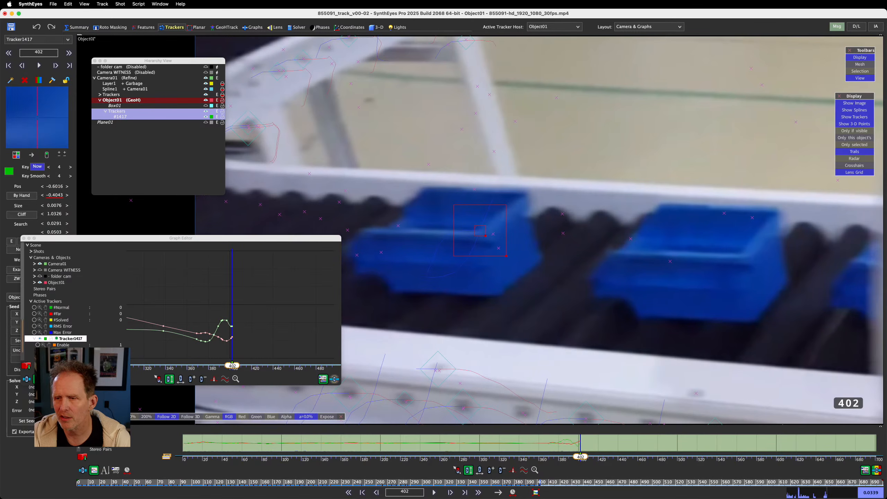
key(d)
key(d)
key(d)
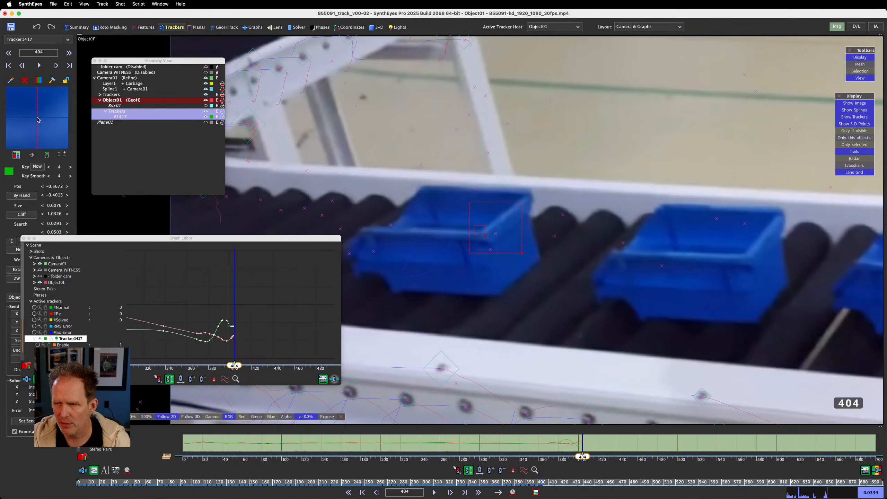
key(d)
key(s)
drag(37, 118, 34, 118)
- Track the rim corner forward from frame 404 to frame 431
key(d)
key(d)
key(d)
key(d)
key(d)
key(d)
key(d)
key(d)
key(d)
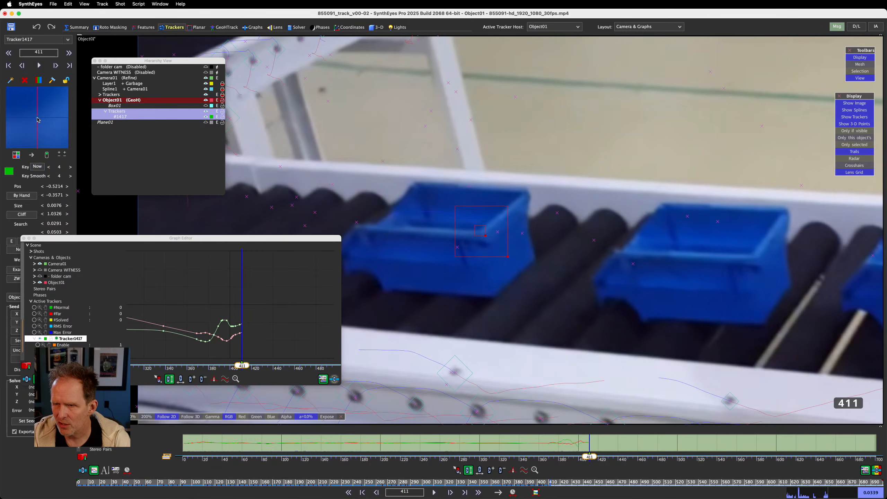
key(d)
key(d)
key(d)
key(d)
key(d)
key(d)
key(d)
key(d)
key(d)
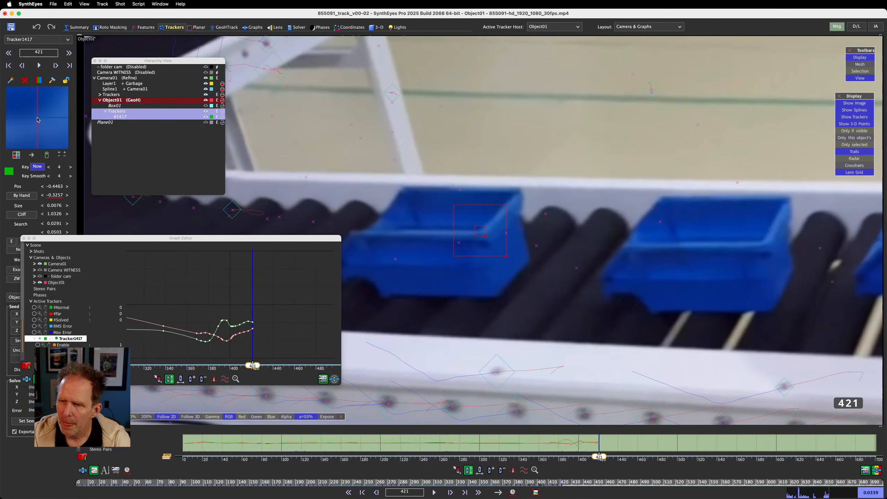
key(d)
key(d)
key(d)
key(d)
key(d)
key(d)
key(d)
key(d)
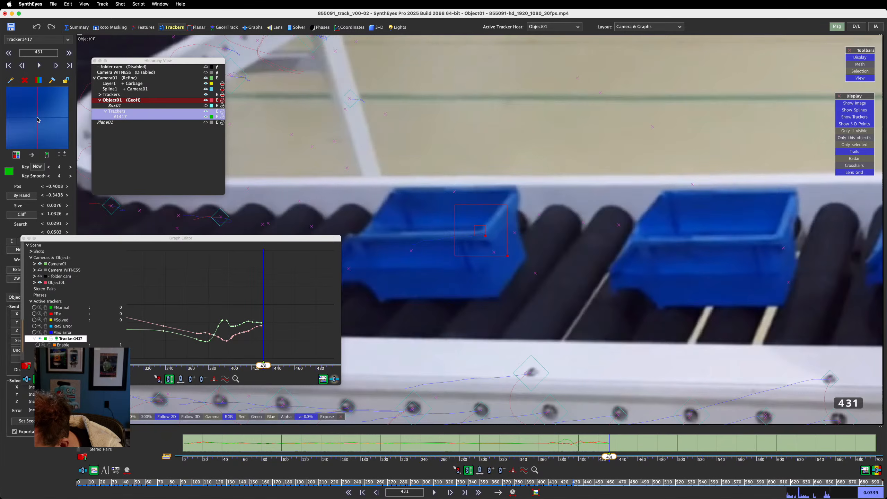
- Review the track between frames 431 and 417 and nudge the tracker's keyed position on the rim corner
key(s)
key(s)
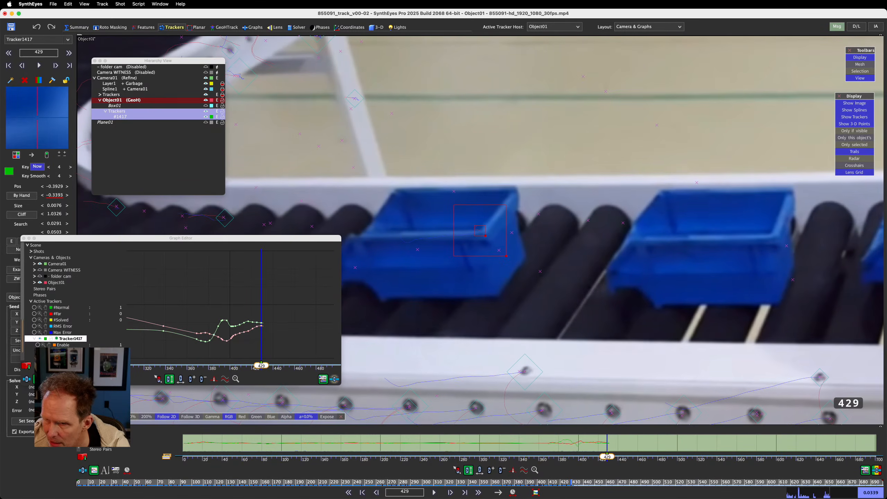
key(s)
key(s)
key(s)
key(s)
key(s)
key(s)
key(s)
key(s)
key(d)
key(d)
key(d)
key(d)
key(d)
key(d)
key(d)
key(d)
key(d)
key(d)
key(d)
key(d)
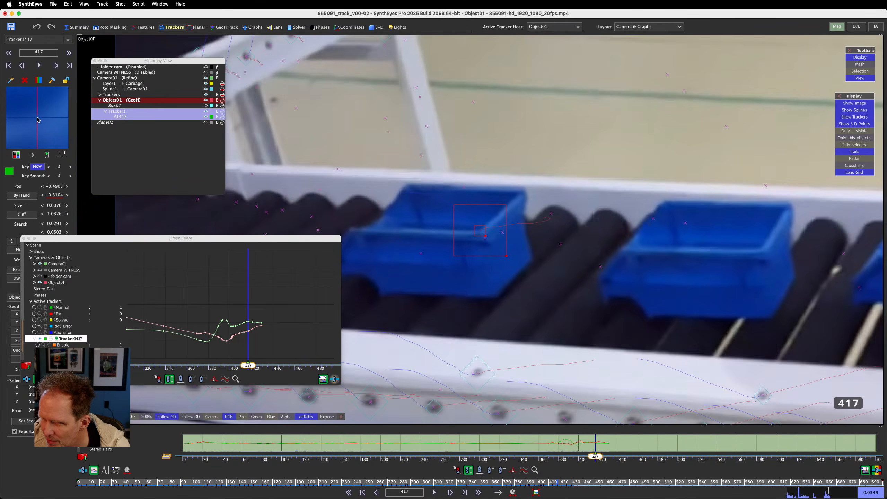
drag(38, 118, 37, 117)
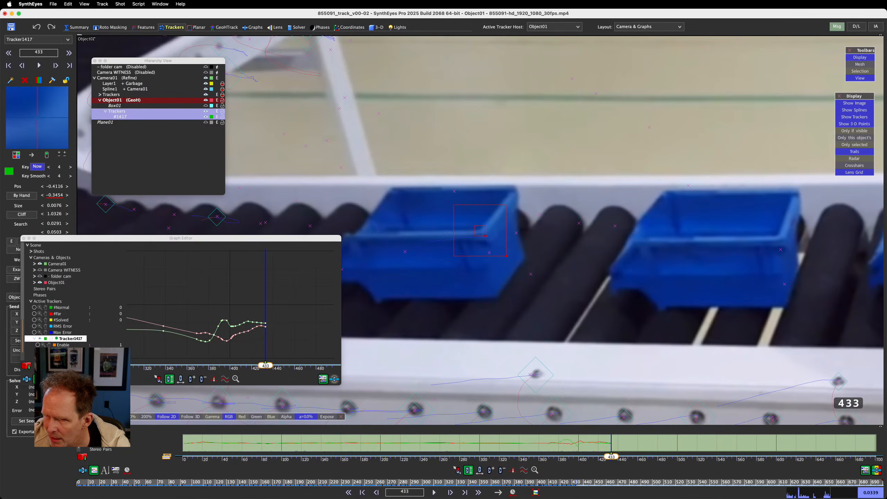
- Track the rim corner forward from frame 433 to frame 437
key(d)
key(d)
key(d)
key(d)
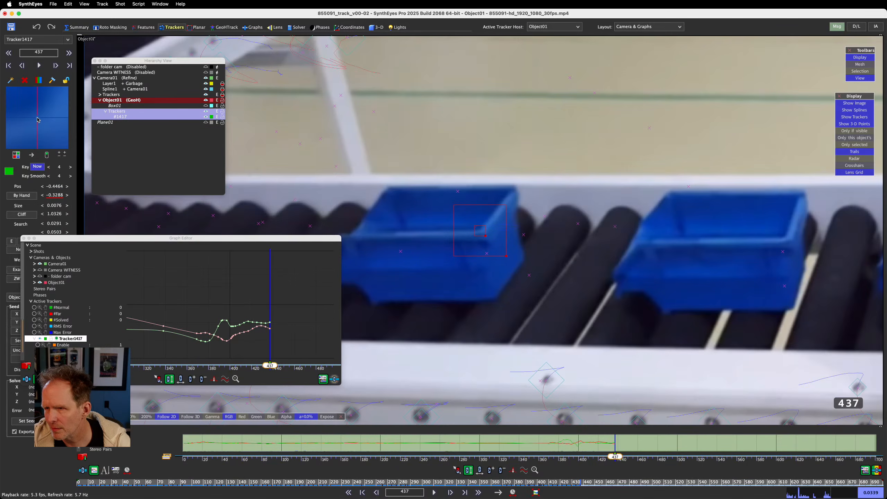
- Track the rim corner forward from frame 437 to frame 453
key(d)
key(d)
key(d)
key(d)
key(d)
key(d)
key(d)
key(d)
key(d)
key(d)
key(d)
key(d)
key(d)
key(d)
key(d)
key(d)
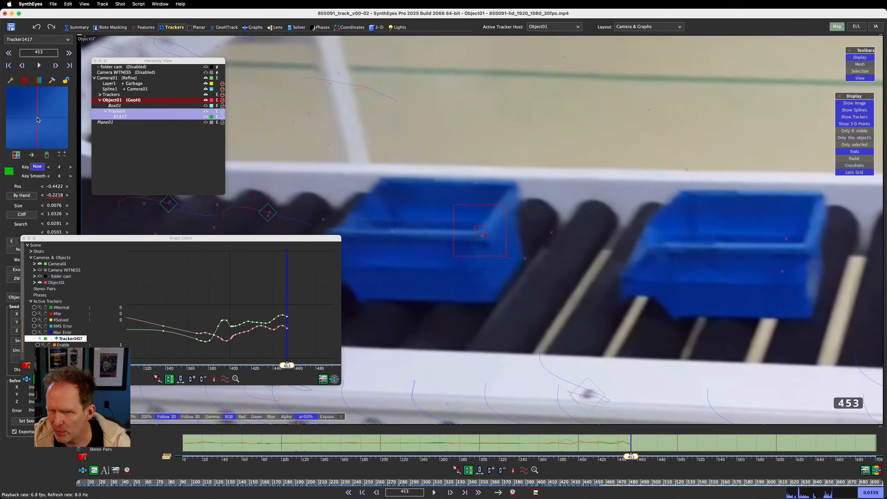
- Track continuously through playback from frame 453 to frame 649, and step back to frame 644 to check the slip
key(space)
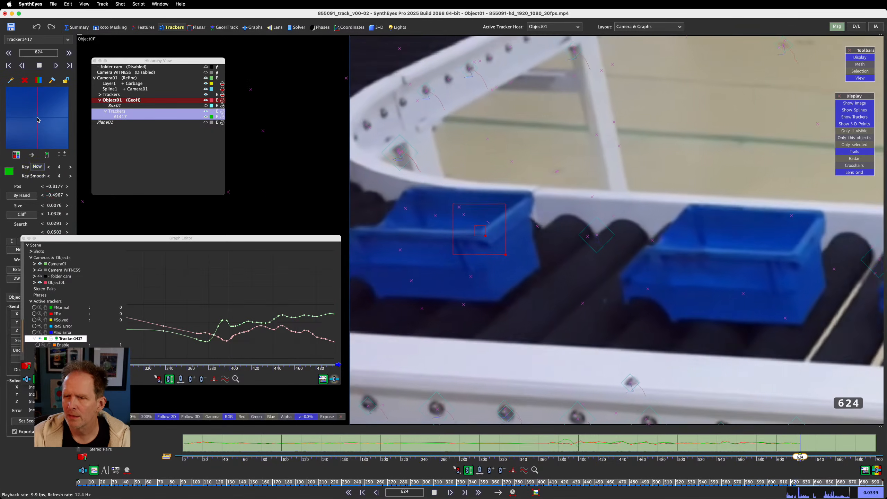
key(space)
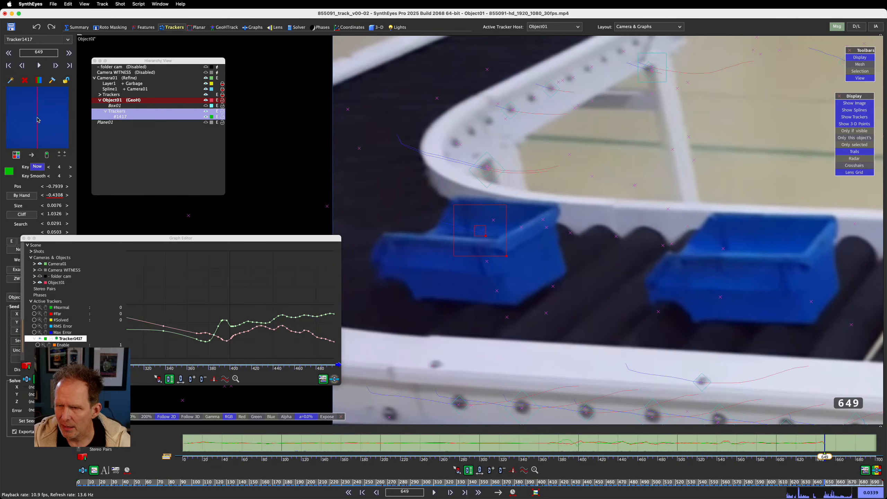
key(Left)
key(Left)
key(Left)
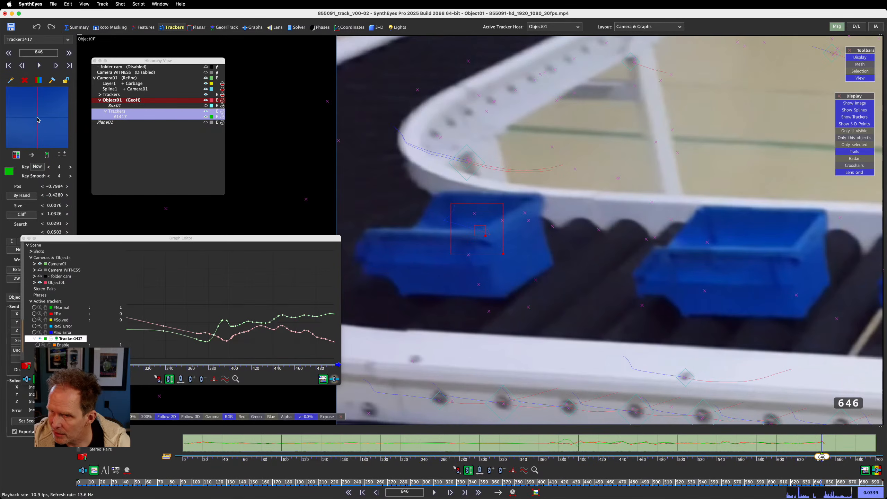
key(Left)
key(Left)
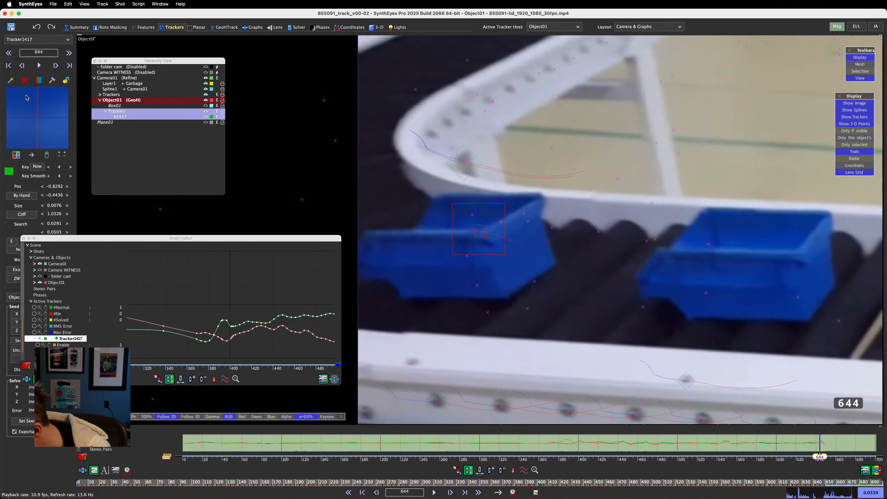
- Re-place the tracker on the rim corner frame by frame from frame 644 to frame 650
click(37, 167)
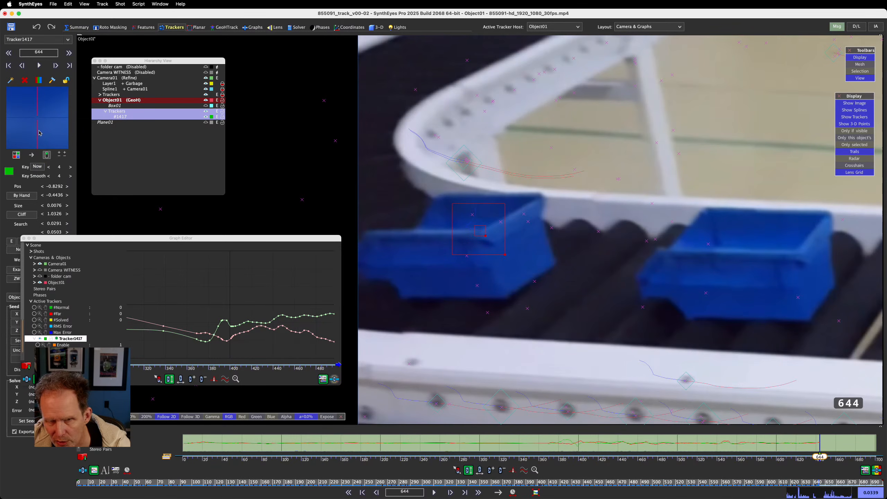
key(d)
click(37, 117)
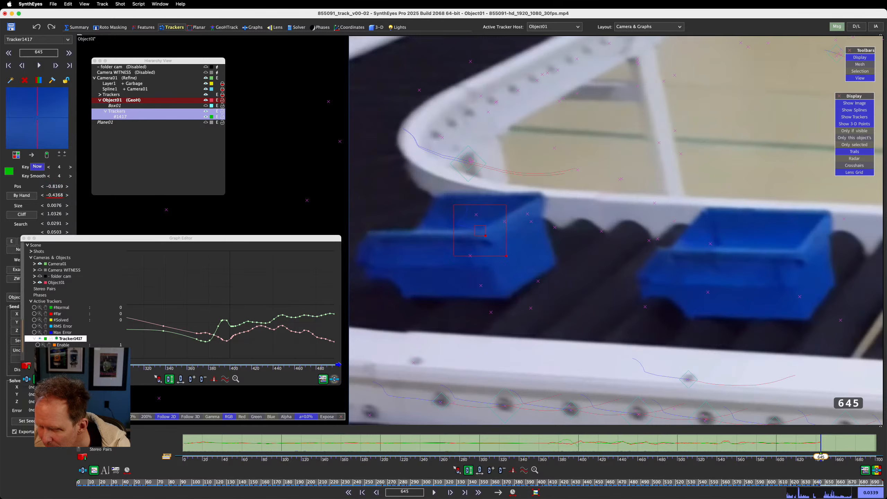
key(d)
click(38, 117)
key(d)
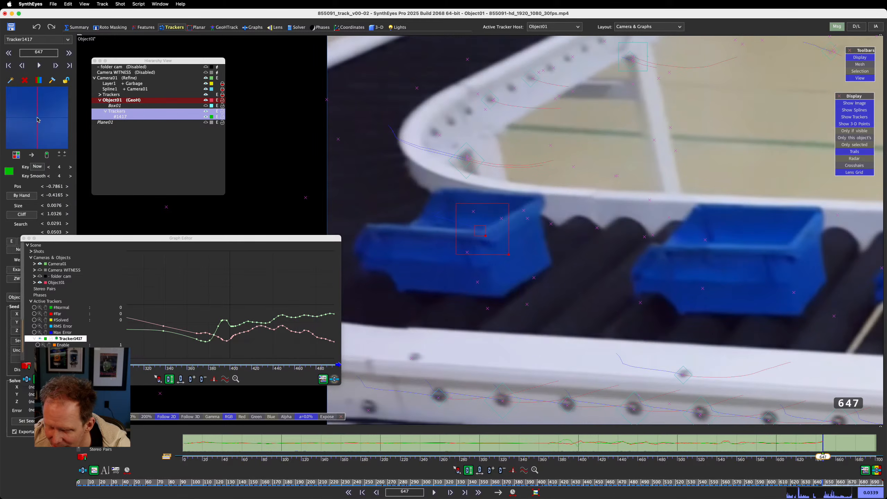
click(37, 118)
key(d)
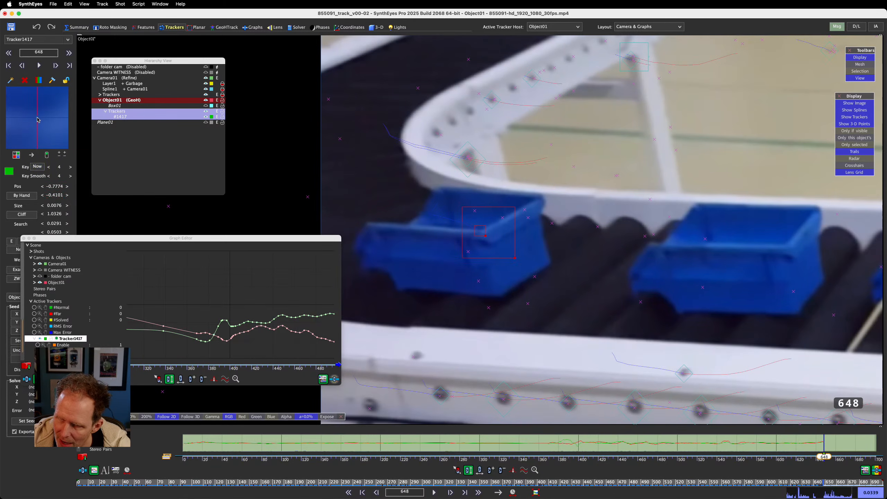
click(38, 118)
key(d)
key(d)
click(37, 120)
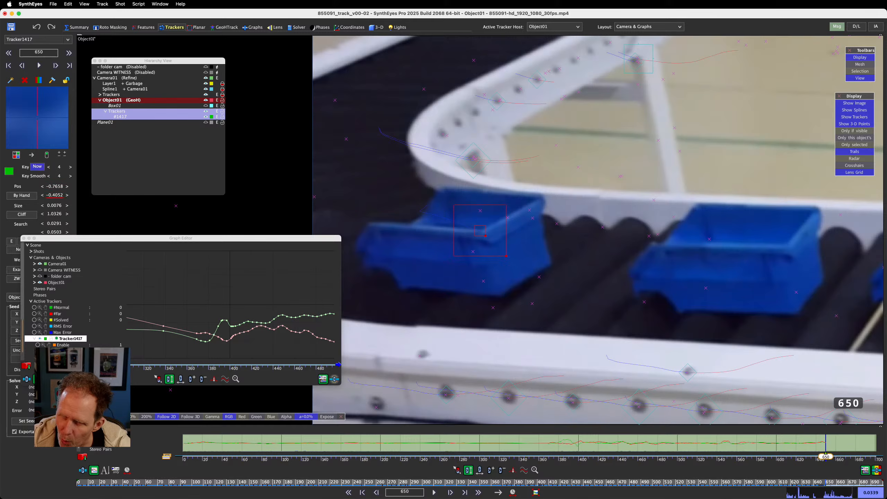
- Track the rim corner forward from frame 650 to frame 670
key(d)
key(d)
key(d)
key(d)
key(d)
key(d)
key(d)
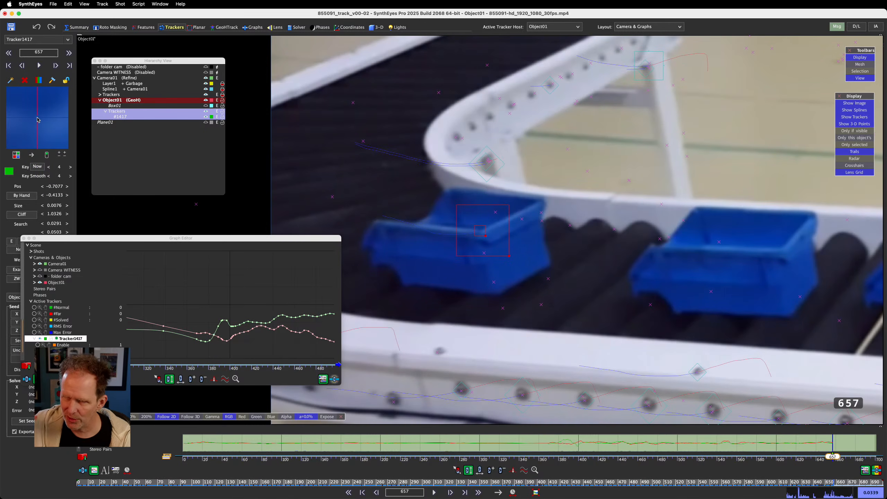
key(d)
key(d)
key(d)
key(d)
key(d)
key(d)
key(d)
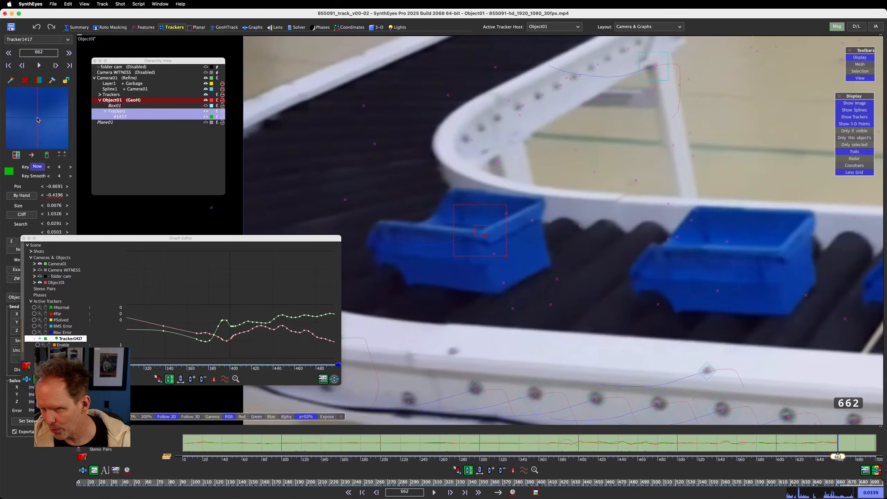
key(d)
key(d)
key(d)
key(d)
key(d)
key(d)
key(d)
key(d)
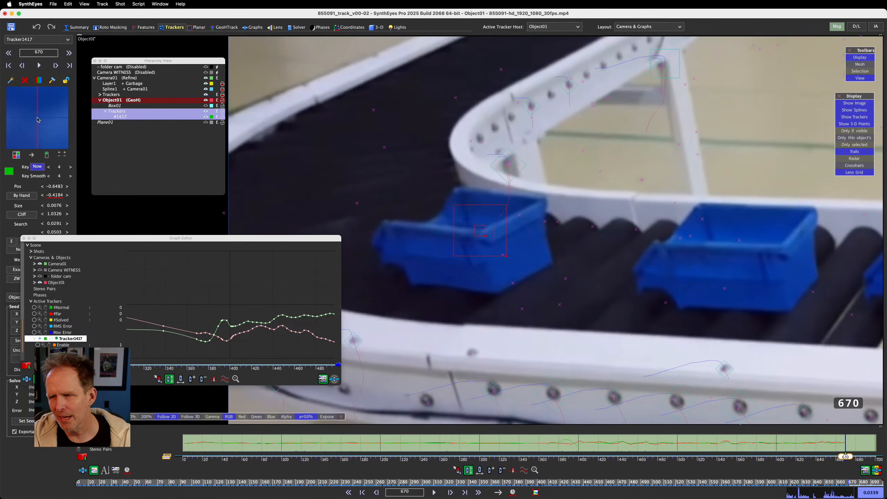
- Track the rim corner forward from frame 670 to frame 691
key(d)
key(d)
key(d)
key(d)
key(d)
key(d)
key(d)
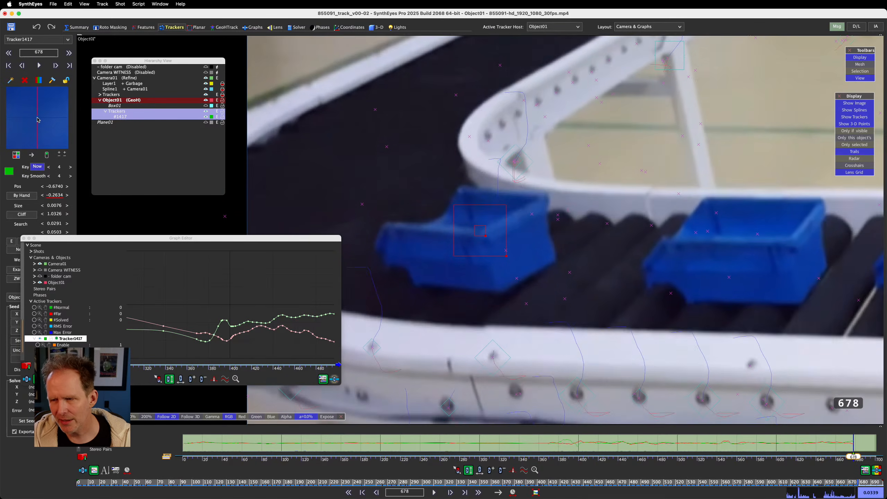
key(d)
key(d)
key(d)
key(d)
key(d)
key(d)
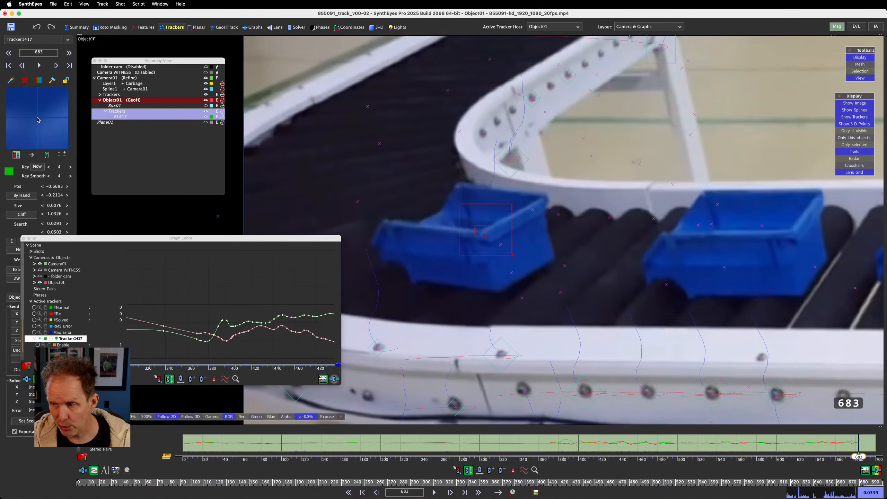
key(d)
key(d)
key(d)
key(d)
key(d)
key(d)
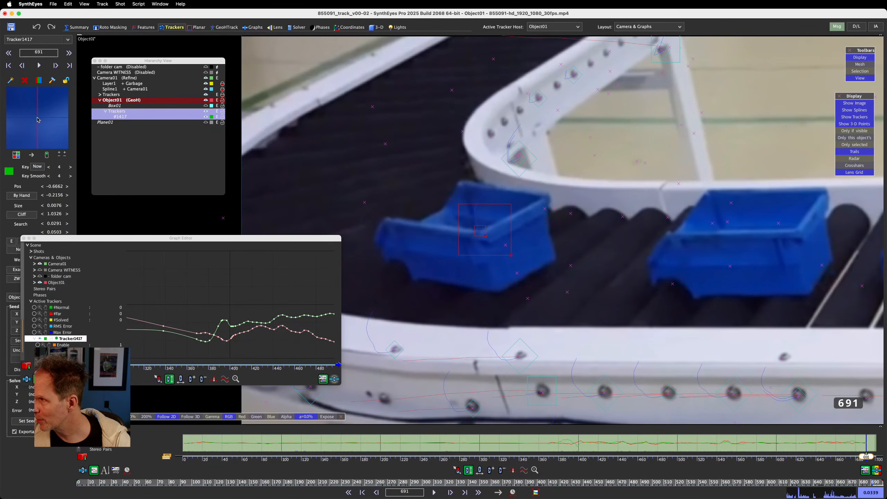
- Advance past frame 691 and correct the tracker's position on the blurred rim corner at frames 692 and 693
key(d)
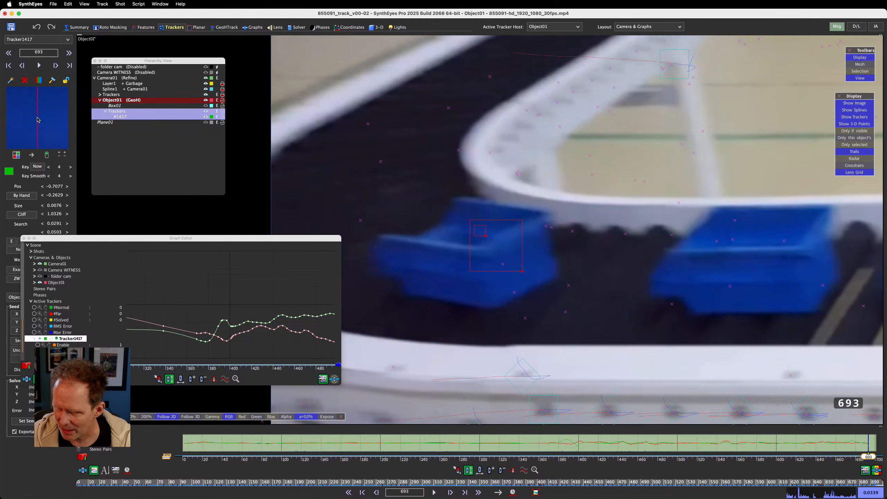
drag(44, 129, 44, 129)
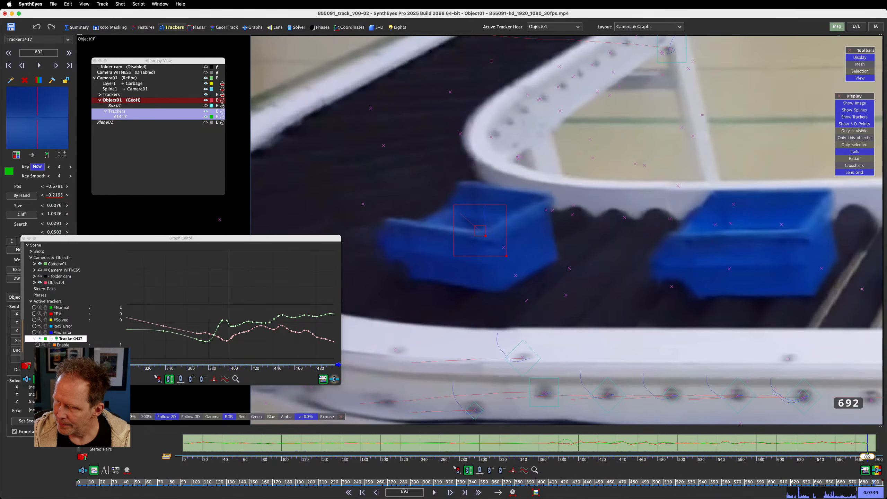
key(d)
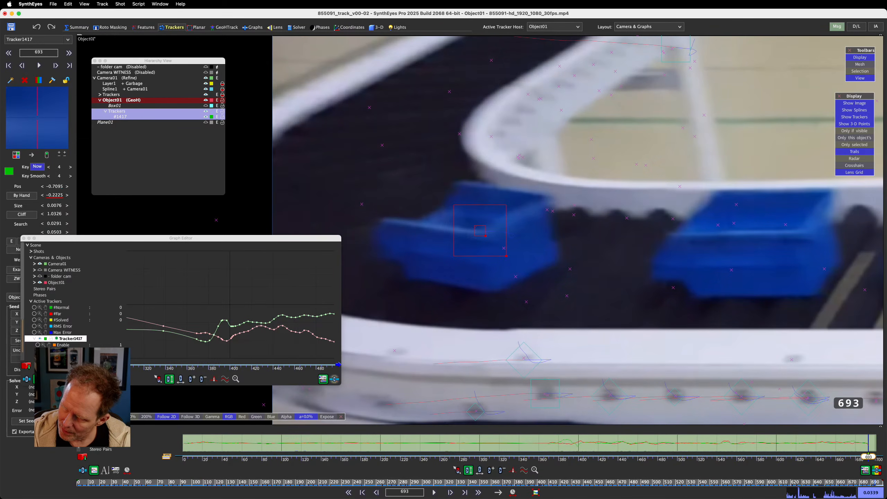
- Track the rim corner forward from frame 693 to frame 699 and nudge the tracker onto the corner there
key(d)
key(d)
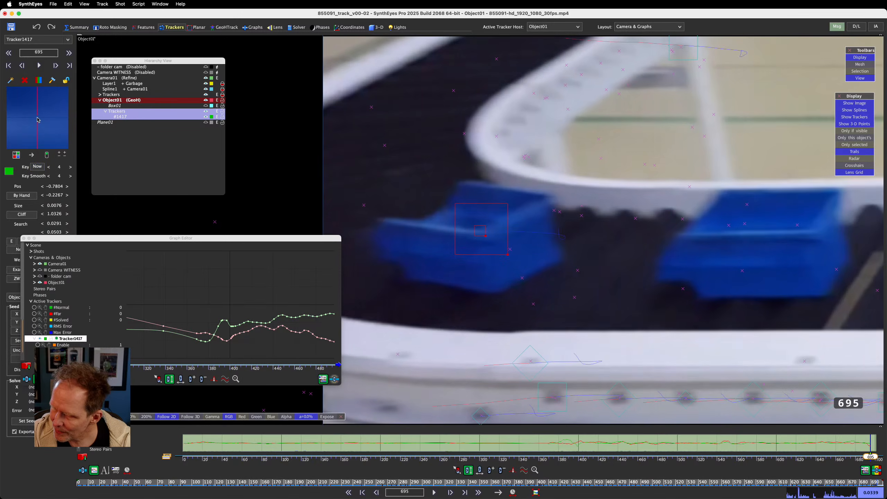
key(d)
key(d)
key(d)
key(d)
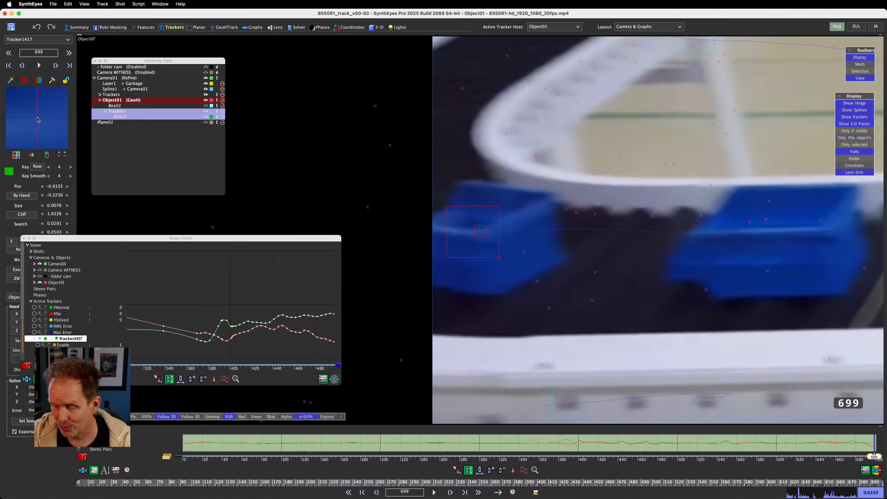
drag(37, 118, 51, 115)
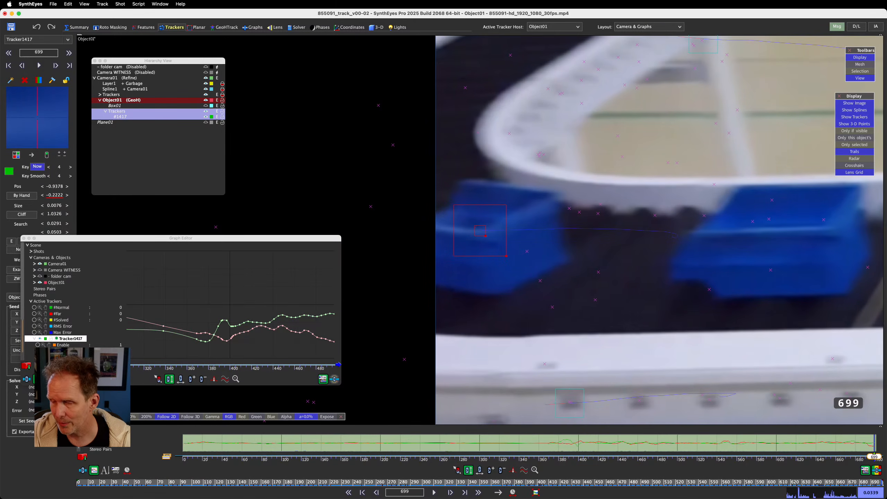
- Step back to recheck the frames before 699, and track the rim corner through to the last frame, 700
key(s)
key(s)
key(s)
key(d)
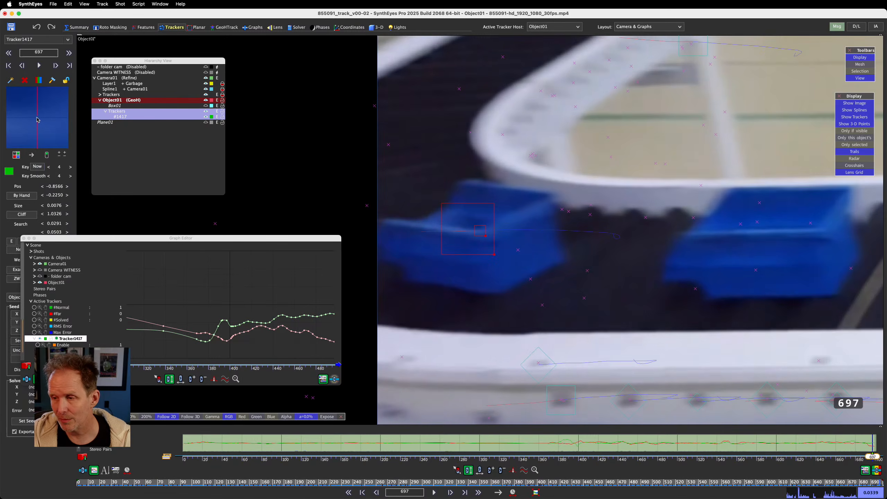
key(d)
key(d)
key(d)
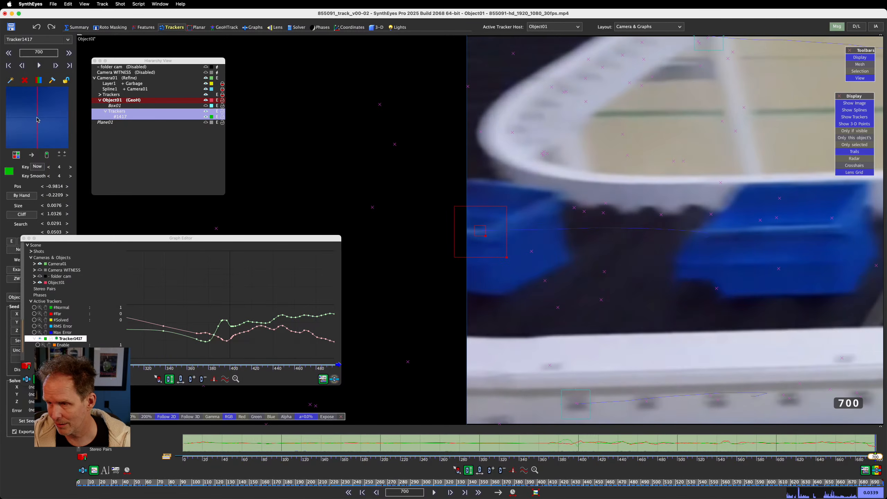
- Lock the finished rim-corner tracker and return to frame 0 with the whole image in view
key(l)
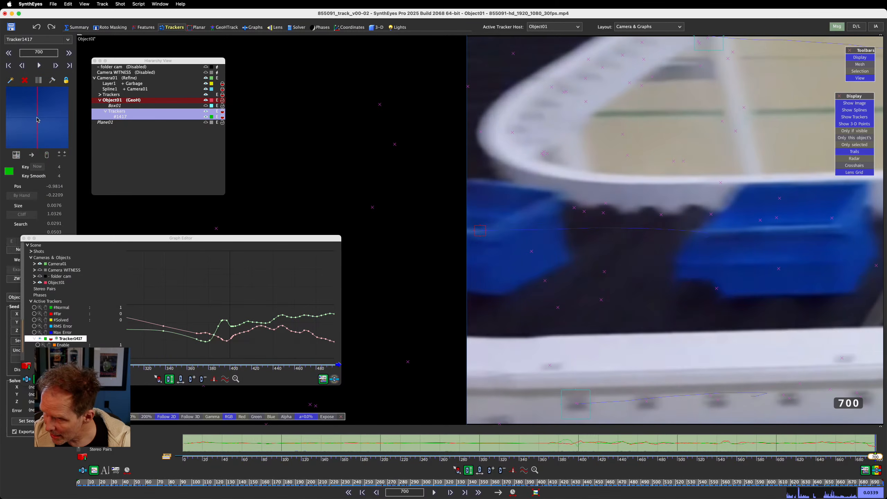
right_drag(551, 245, 583, 410)
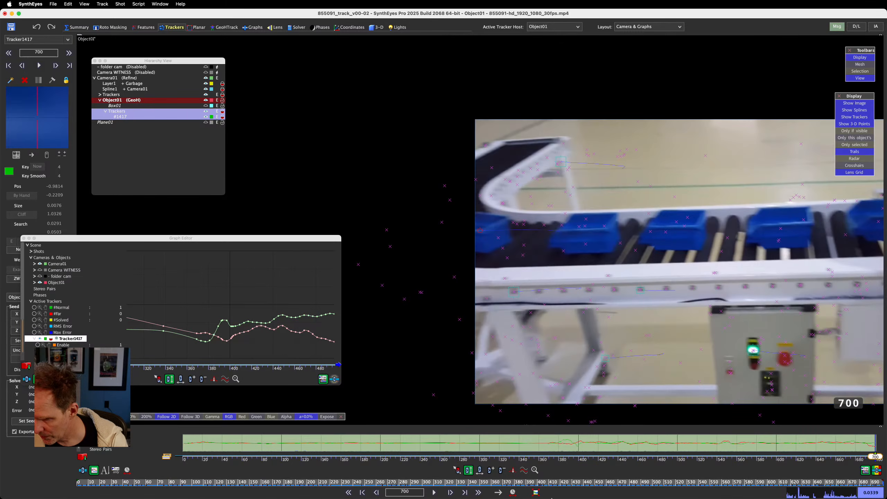
drag(549, 485, 77, 483)
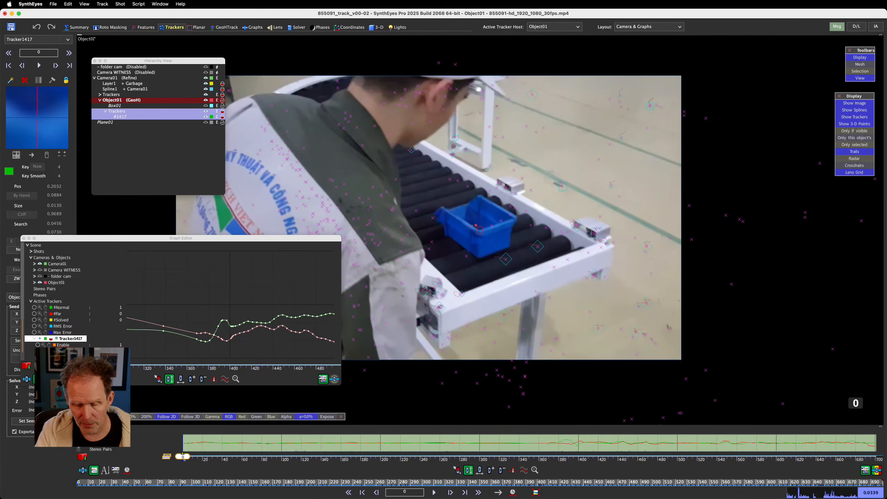
- Show the Box01 mesh over the blue bin and close the floating Graph Editor
click(206, 105)
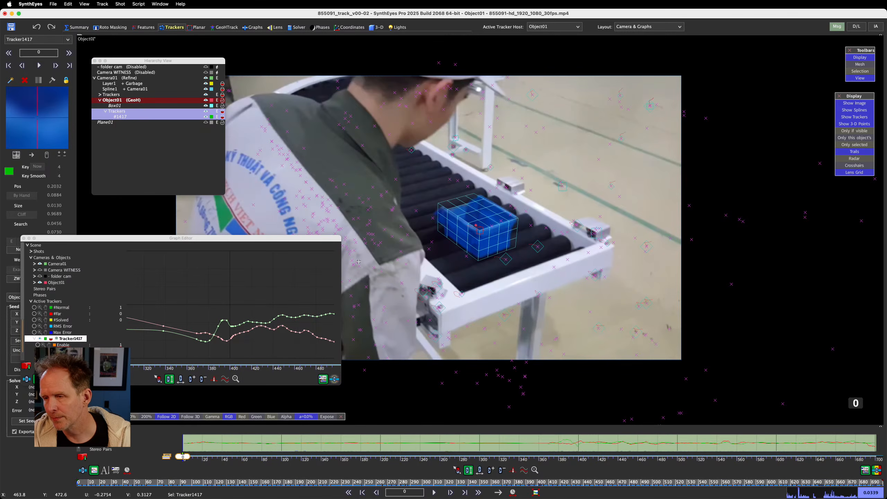
scroll(484, 240, up, 4)
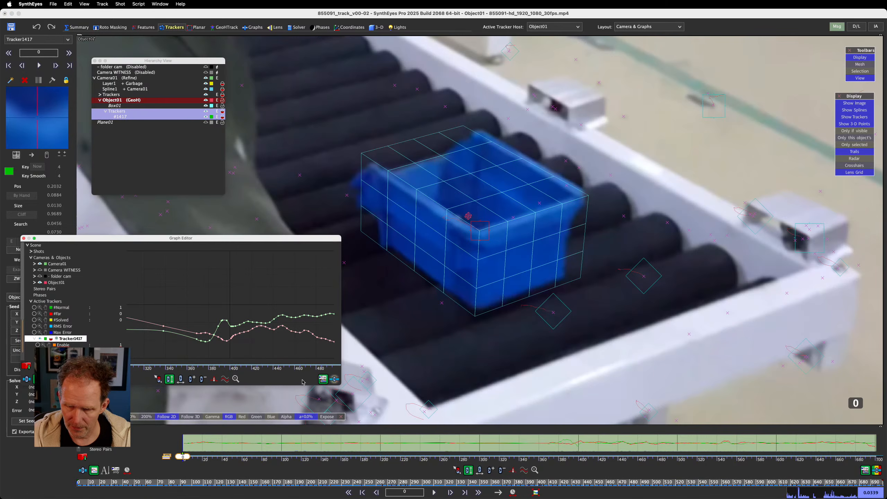
drag(79, 240, 177, 242)
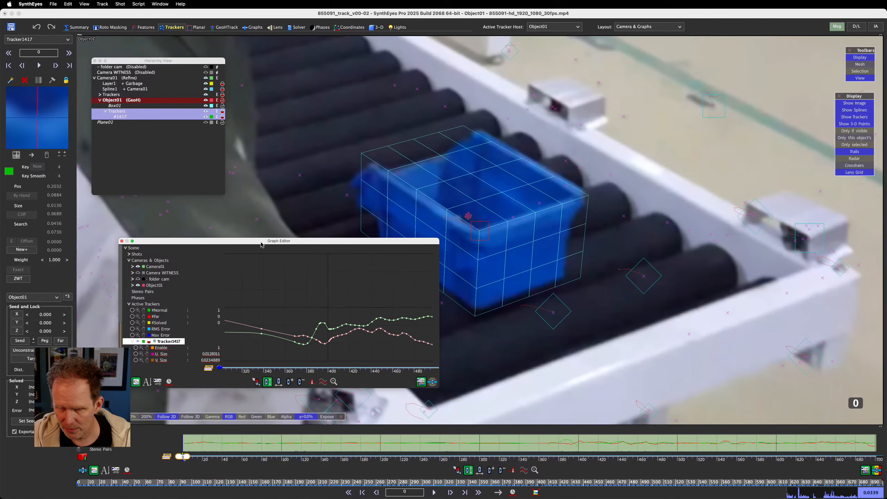
drag(261, 242, 228, 230)
key(0)
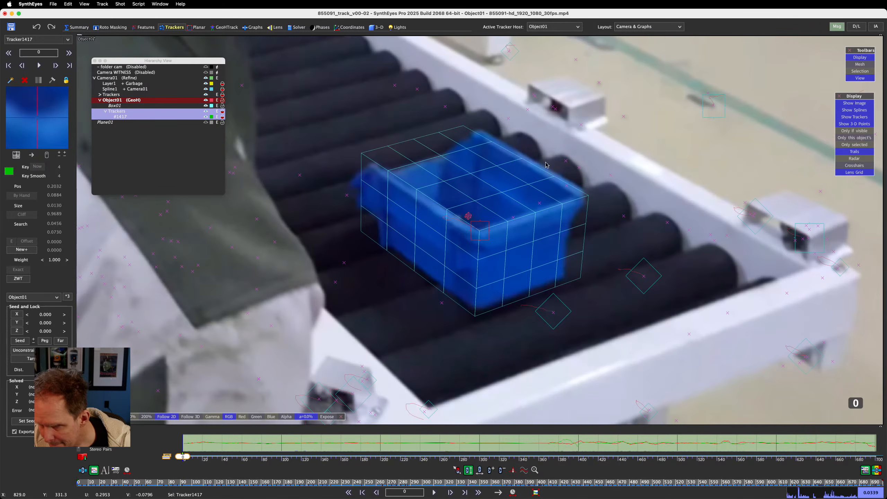
- In the 3-D room, set the perspective view to Place mode and drop the rim-corner tracker onto the Box01 mesh
click(378, 28)
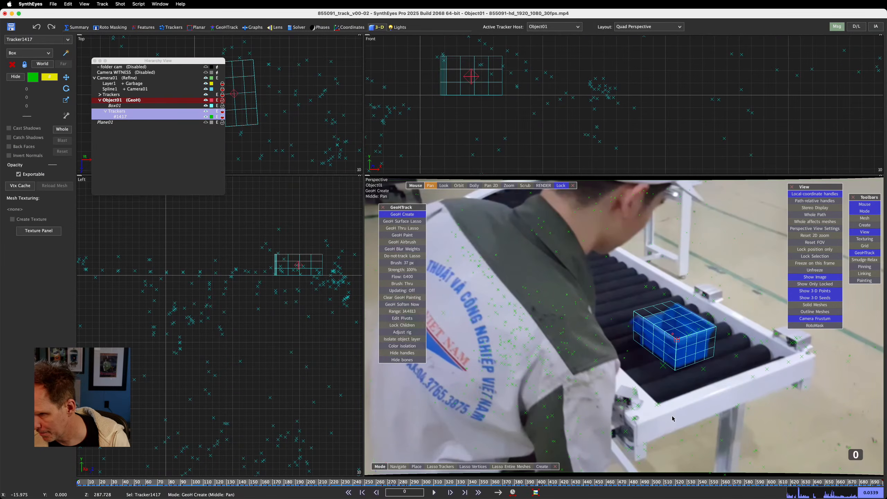
scroll(700, 341, up, 5)
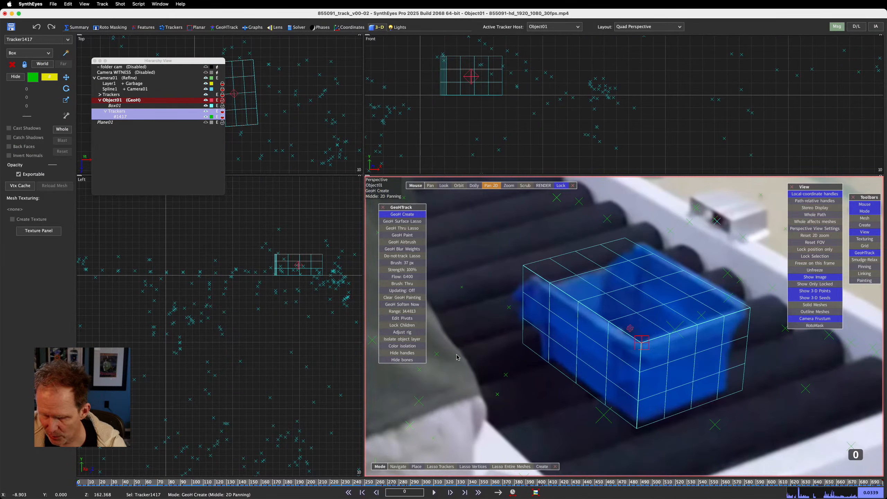
click(416, 466)
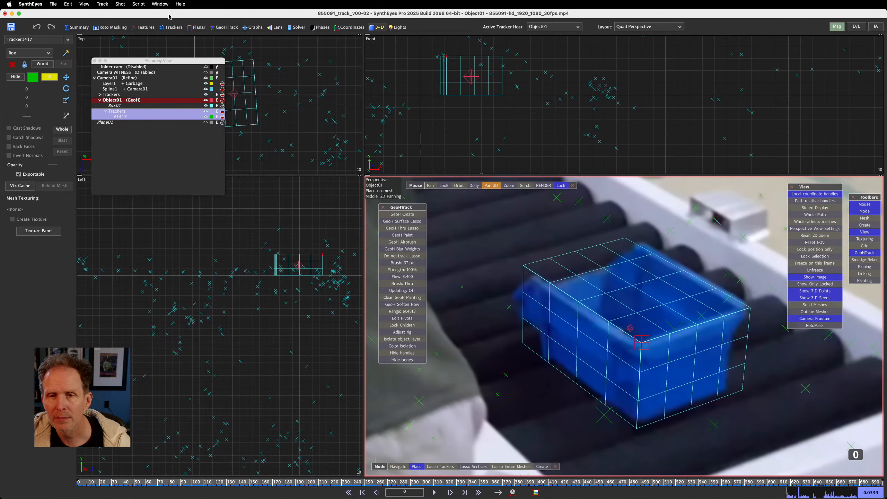
click(103, 4)
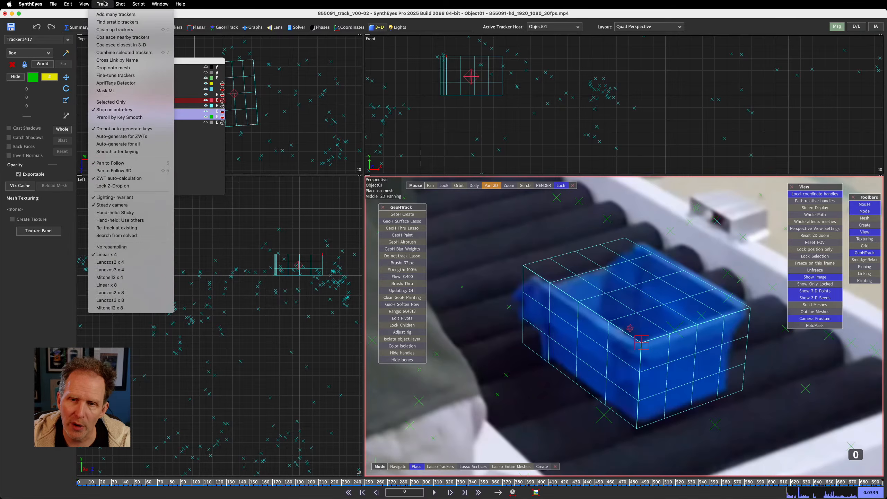
click(112, 68)
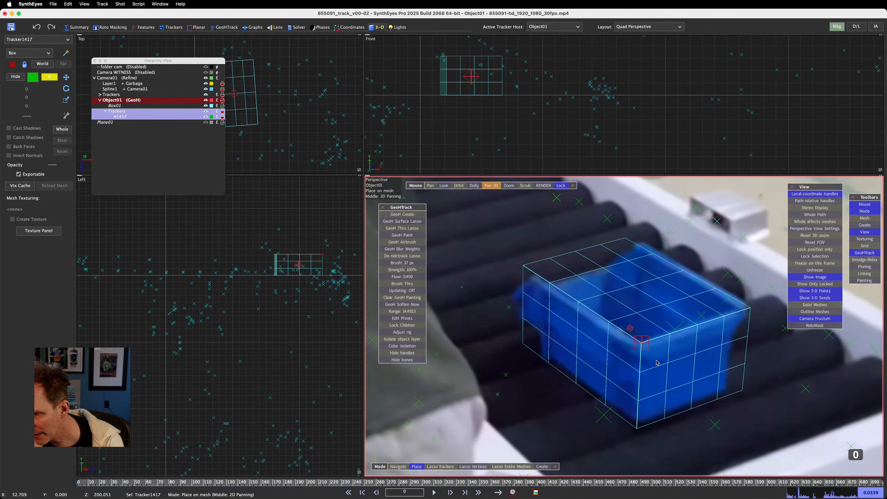
- Check the rim-corner tracker's alignment with the Box01 mesh corner up close, and return the perspective view to Navigate mode
scroll(648, 352, up, 8)
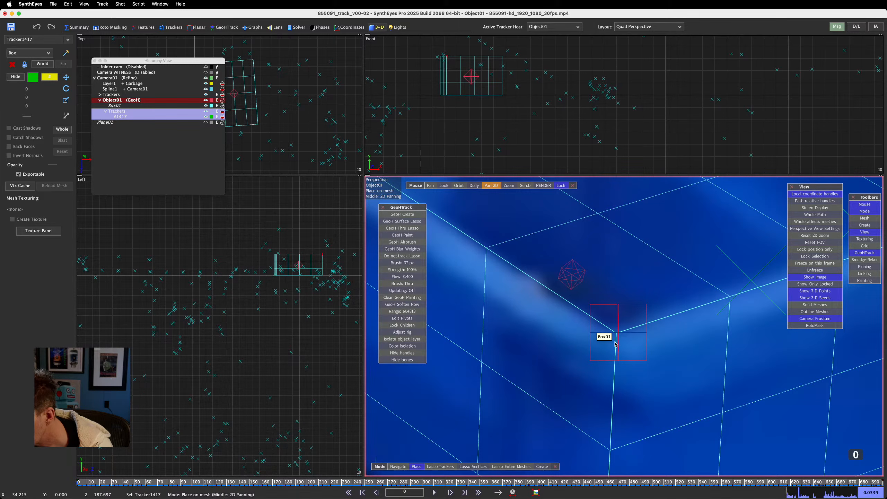
scroll(615, 344, down, 8)
scroll(616, 344, up, 3)
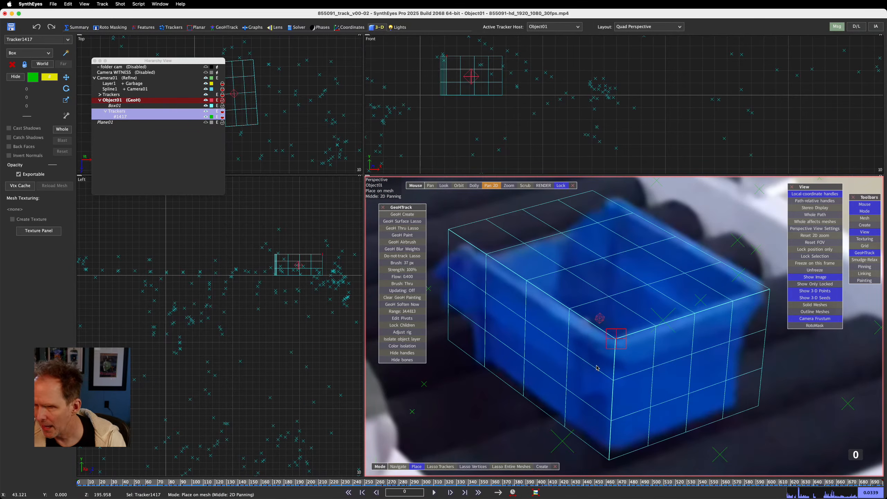
click(563, 307)
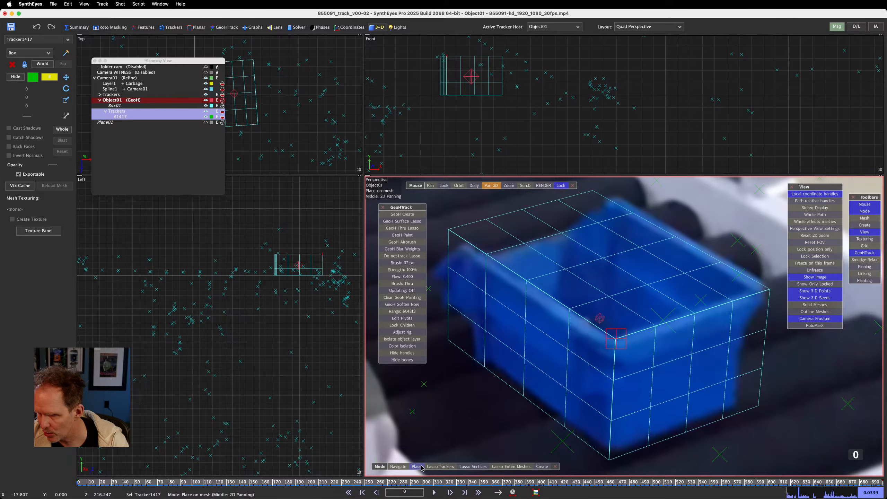
click(557, 300)
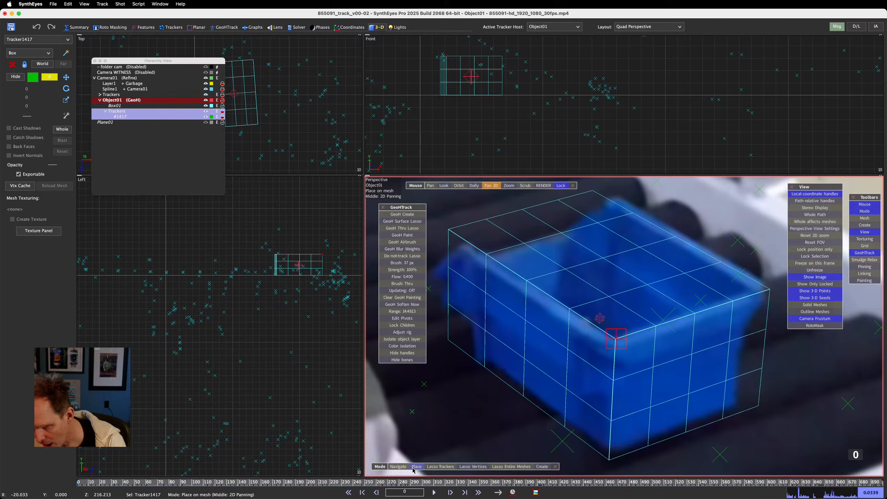
click(398, 466)
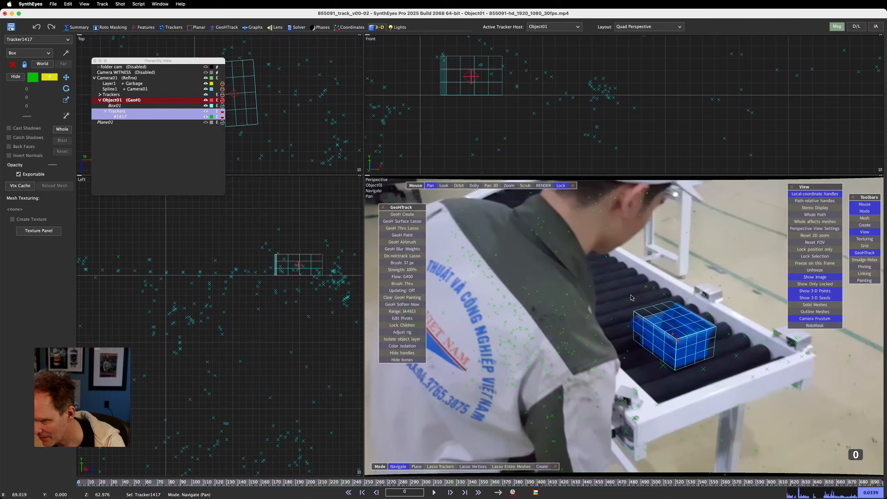
- Try scaling the Box01 mesh's height to 30.483 to fit the blue bin more closely
click(655, 328)
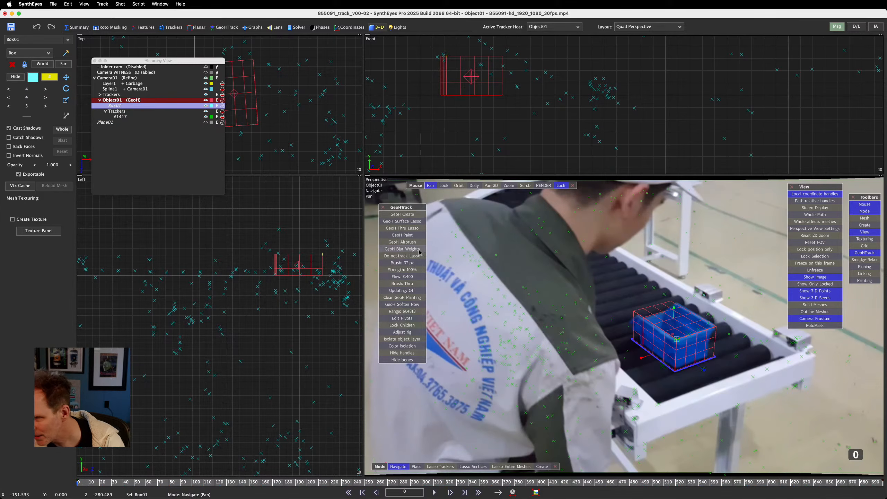
click(66, 99)
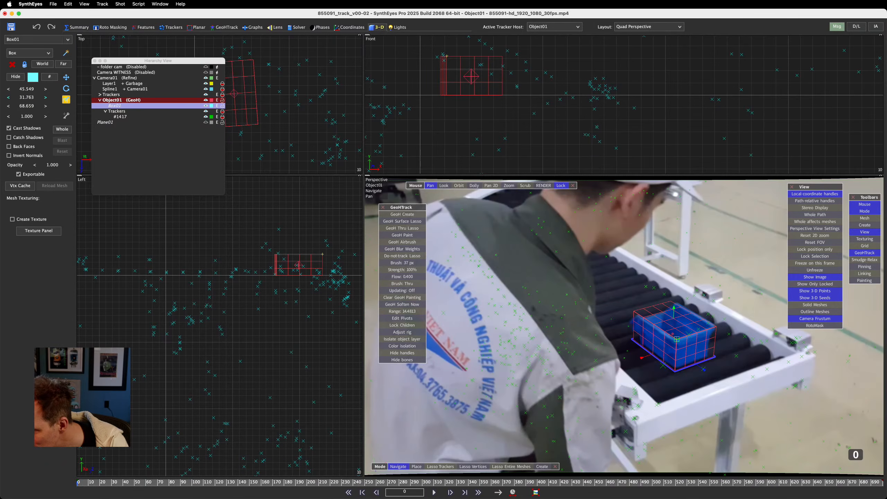
scroll(595, 316, up, 10)
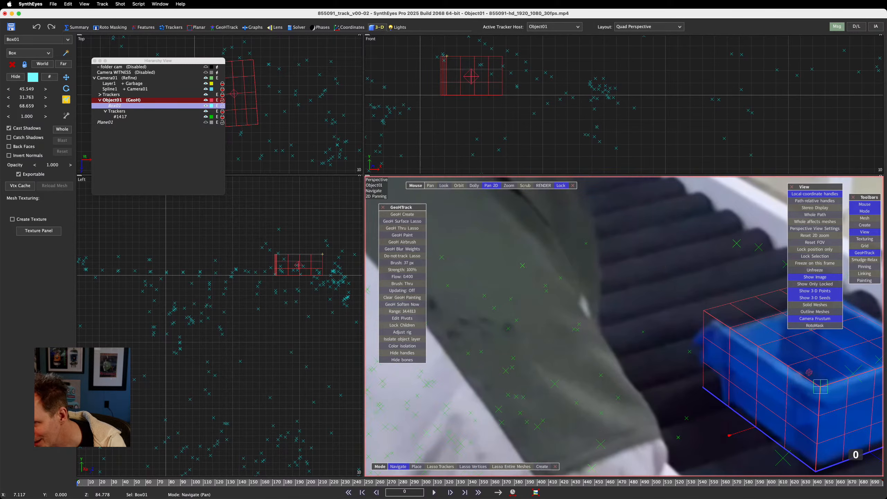
middle_drag(663, 262, 474, 223)
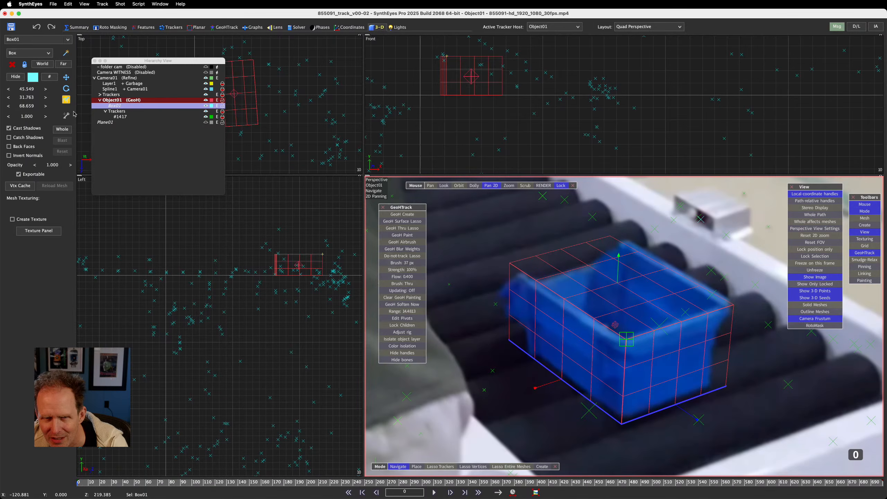
drag(26, 97, 21, 98)
drag(27, 98, 30, 97)
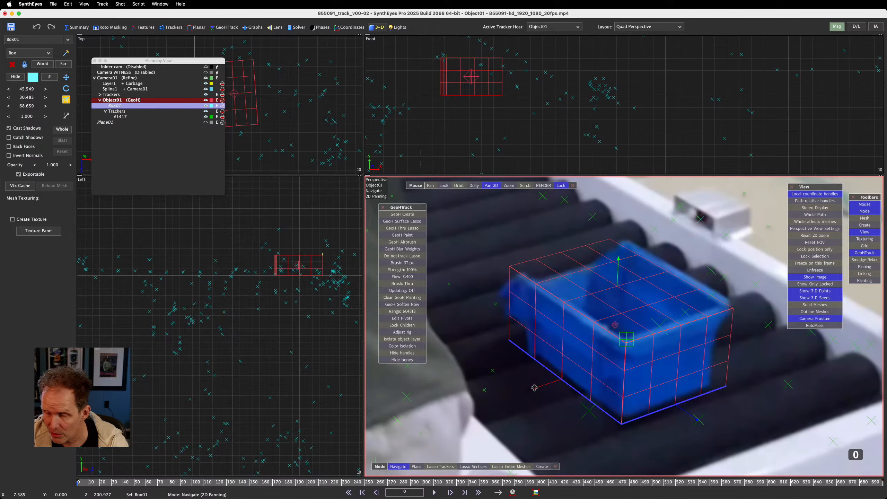
- Try shifting the Box01 mesh slightly in the perspective and Top views to line it up with the bin
drag(534, 387, 542, 405)
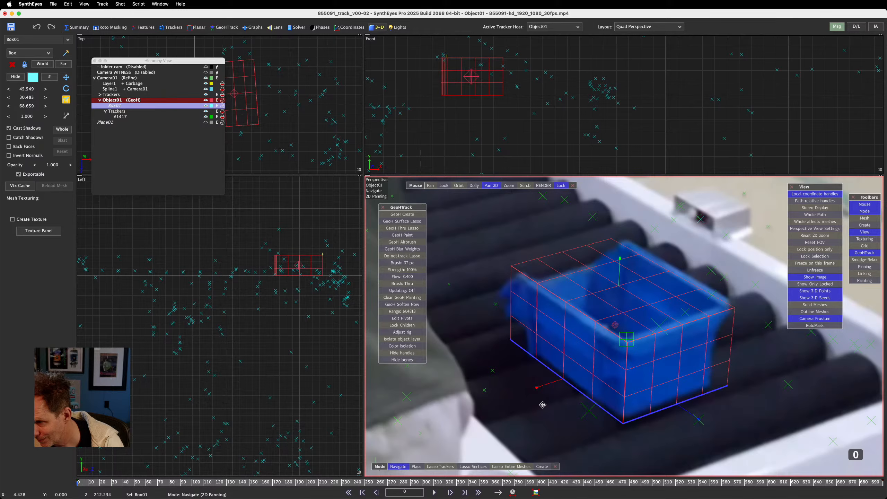
mouse_move(542, 404)
mouse_down()
mouse_move(535, 406)
mouse_move(543, 405)
mouse_up()
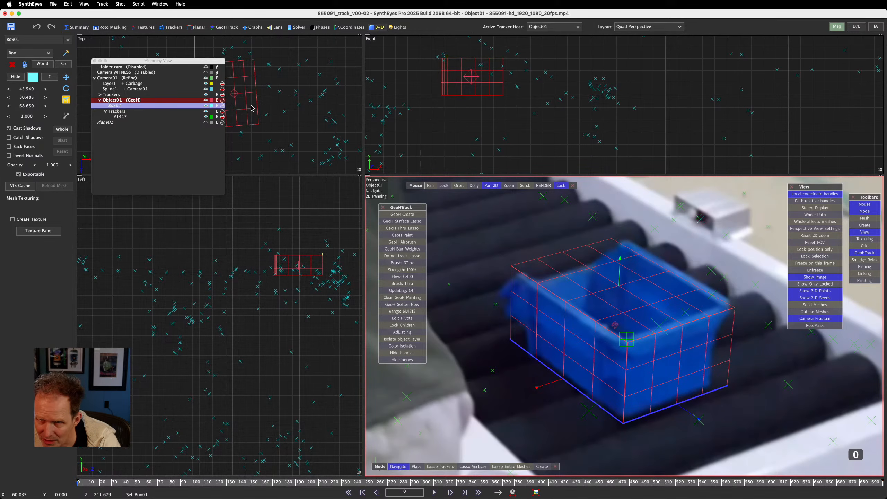
key(w)
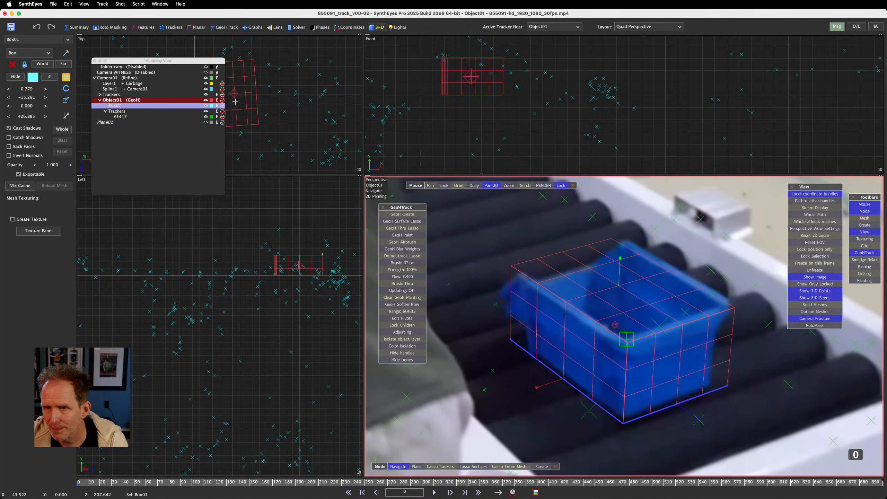
drag(234, 100, 234, 105)
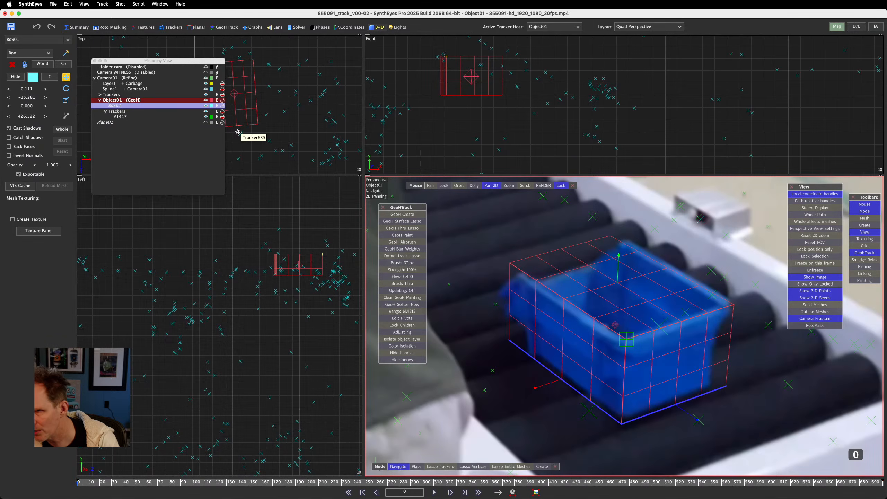
- Reselect the rim-corner tracker and drop it onto the Box01 mesh again
key(super+a)
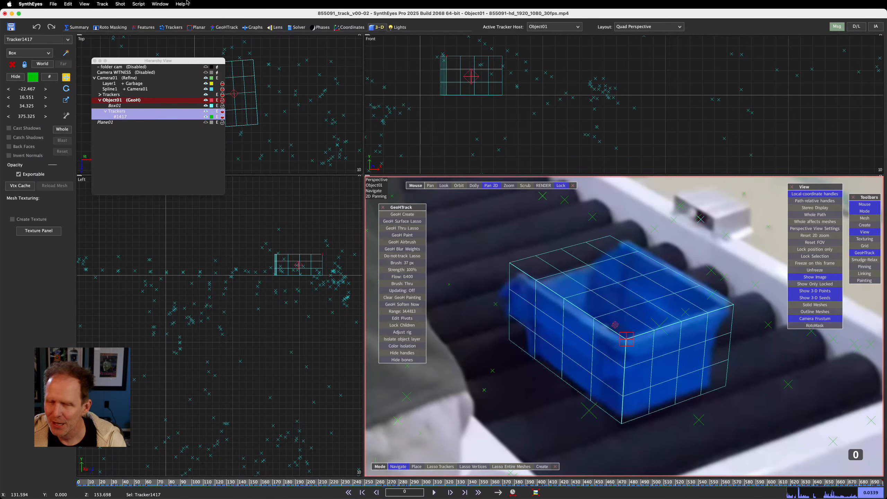
click(102, 4)
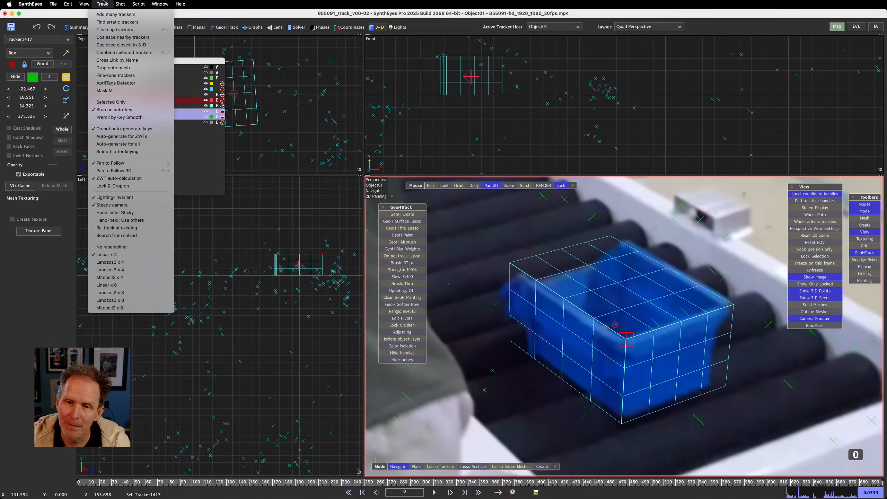
click(116, 68)
- Examine the tracker's 3-D position against the Box01 mesh corner in the Left, Top and Front views
scroll(355, 230, up, 5)
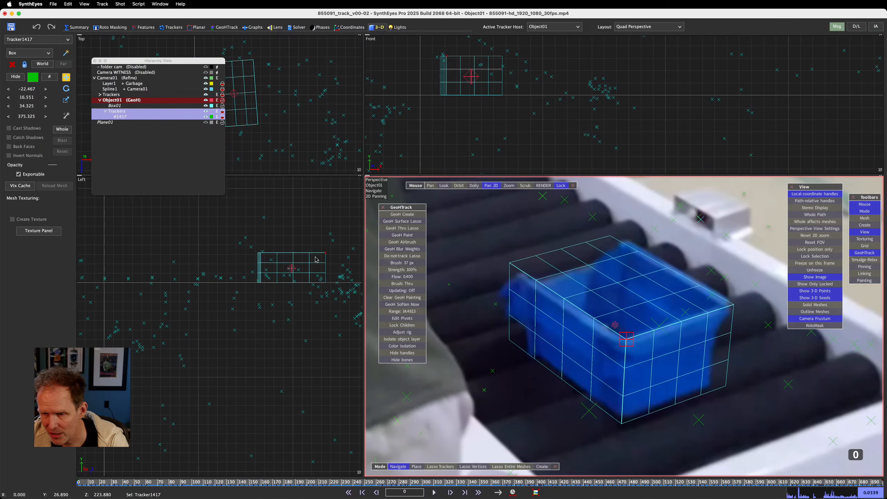
middle_drag(314, 252, 299, 285)
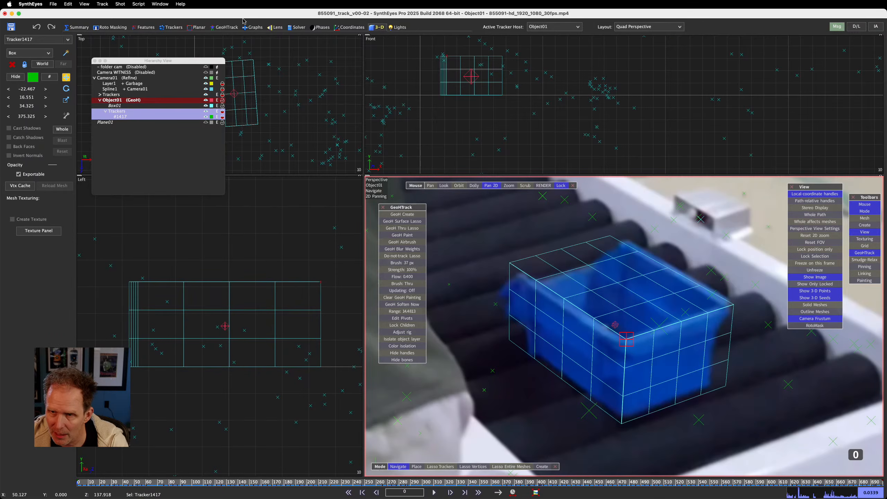
middle_drag(284, 106, 341, 144)
scroll(282, 151, up, 4)
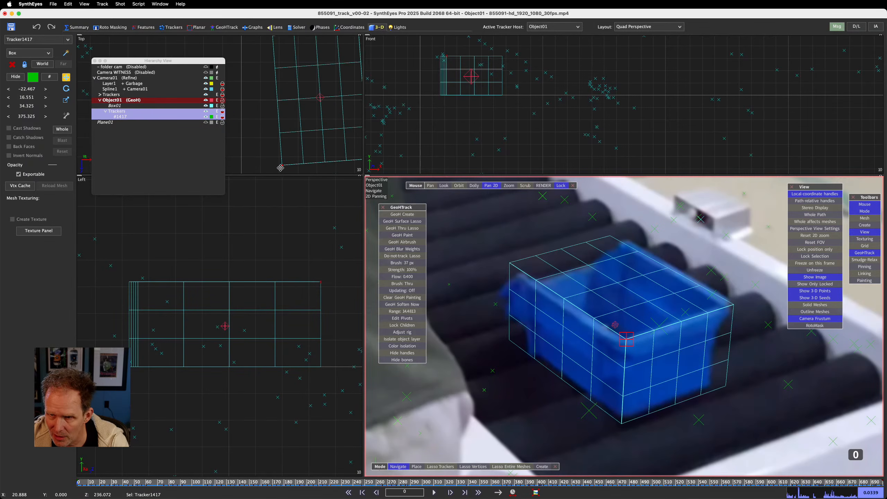
middle_drag(280, 167, 281, 178)
scroll(432, 60, up, 3)
scroll(432, 60, up, 6)
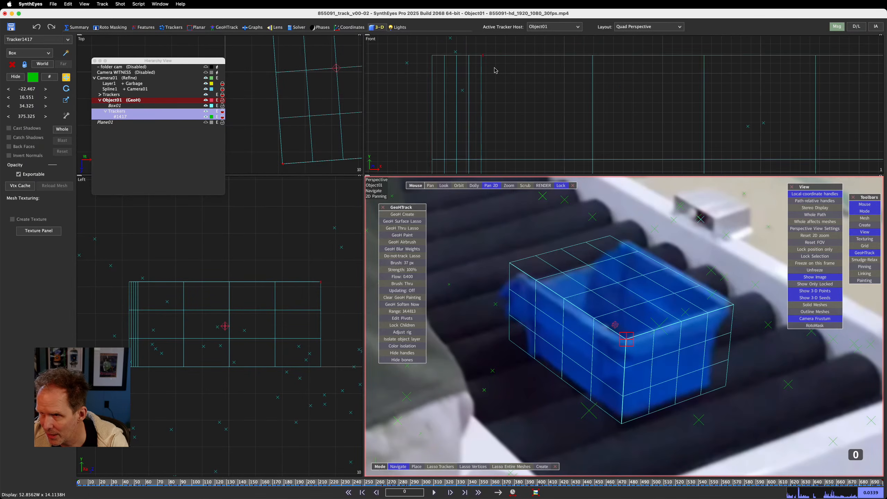
scroll(469, 45, down, 5)
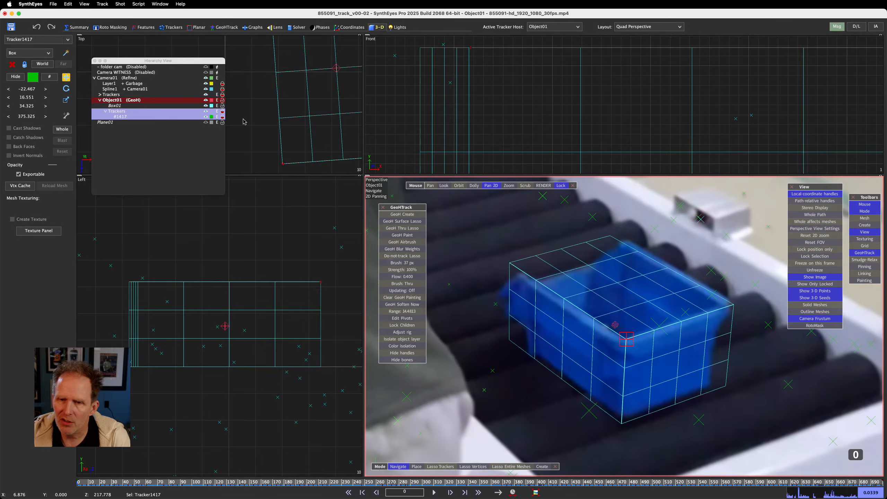
click(109, 190)
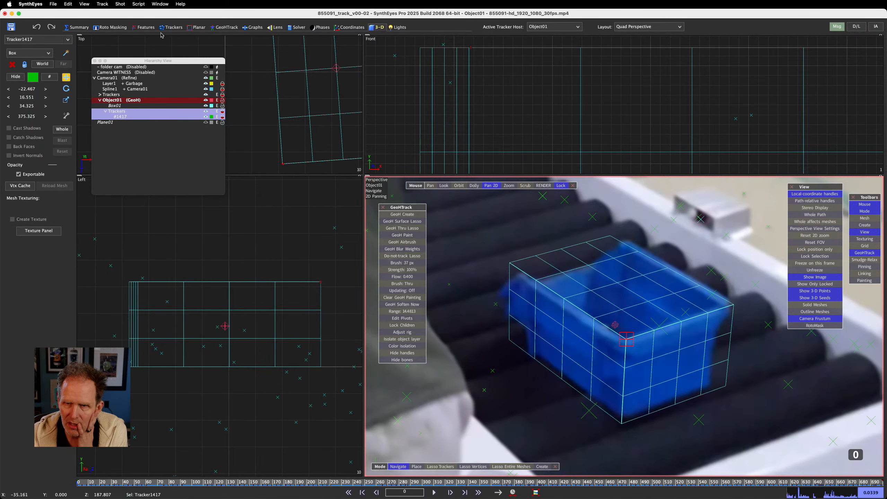
- Review the rim-corner tracker's constraint in a floating Constrained Points view from the Trackers room, and close that view
click(171, 28)
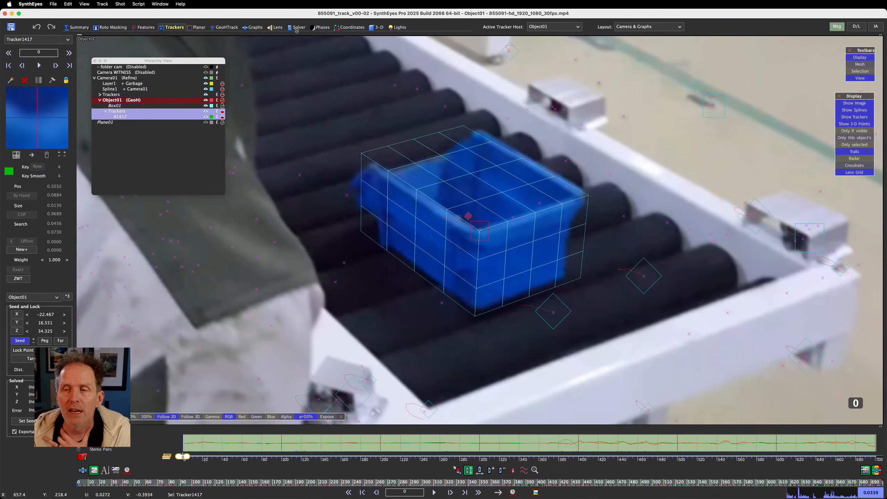
click(160, 4)
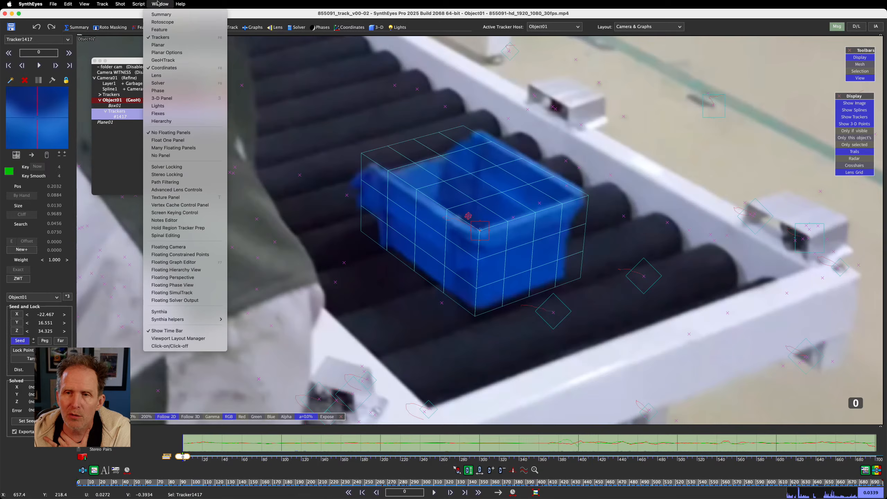
click(186, 256)
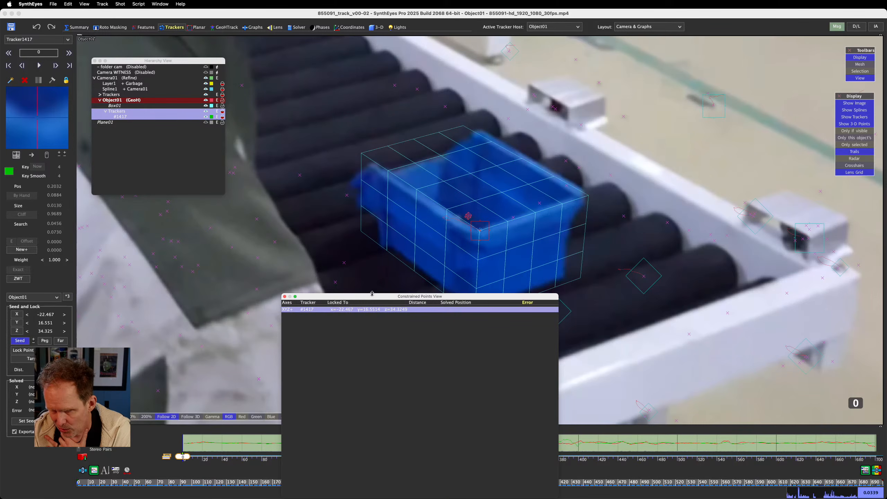
drag(372, 292, 225, 248)
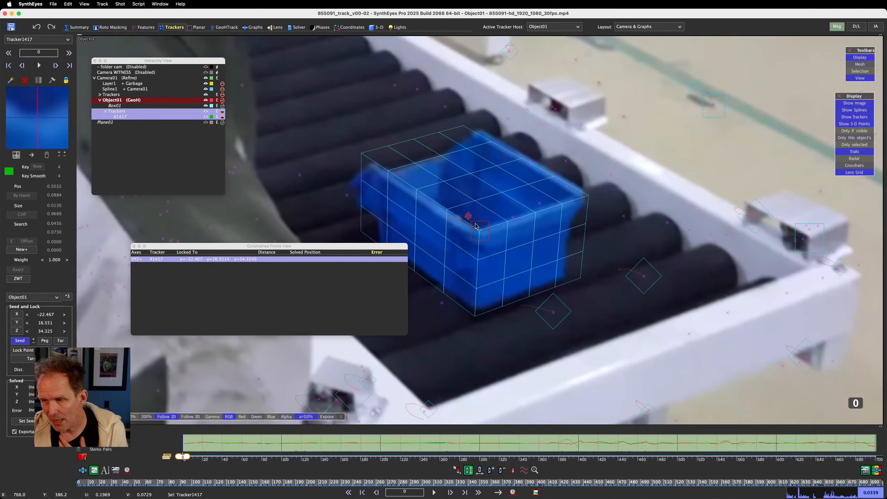
mouse_move(479, 230)
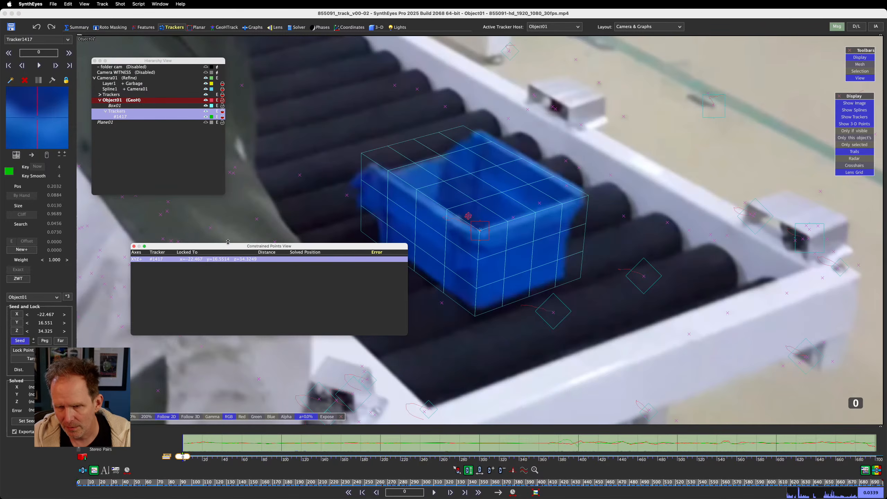
drag(226, 245, 0, 157)
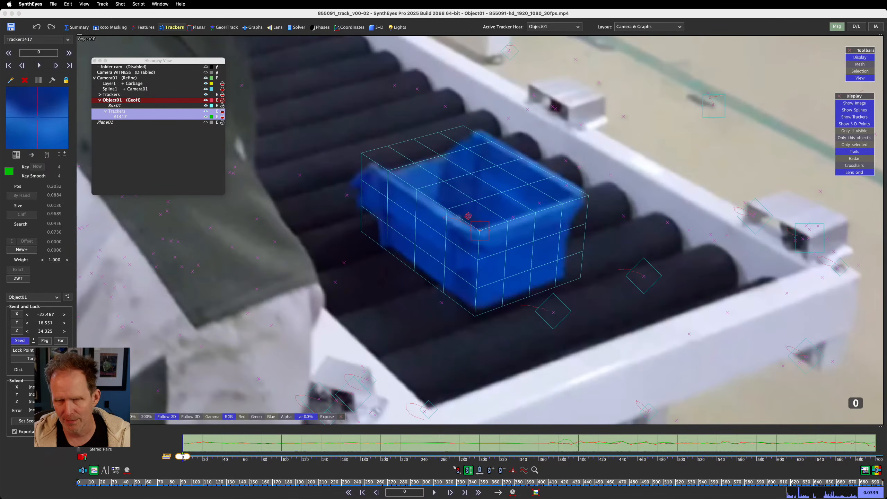
- Save the project and select Object01 in the GeoHTrack room
click(11, 27)
click(231, 27)
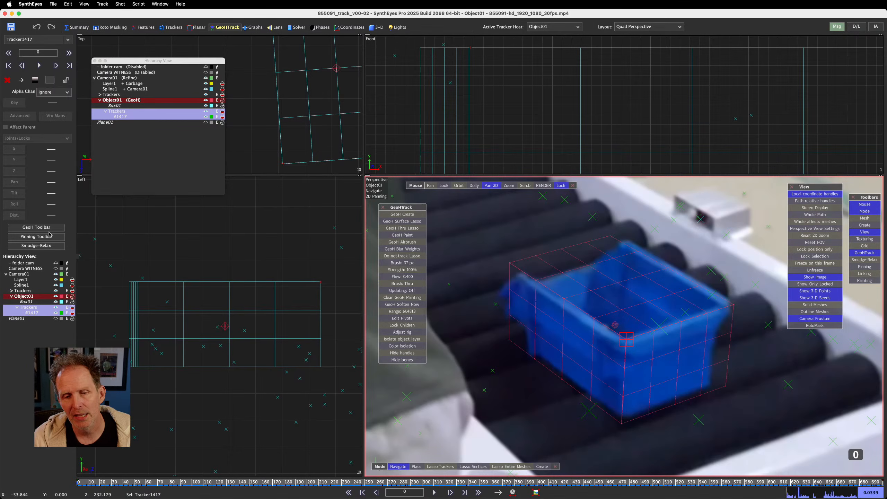
click(118, 101)
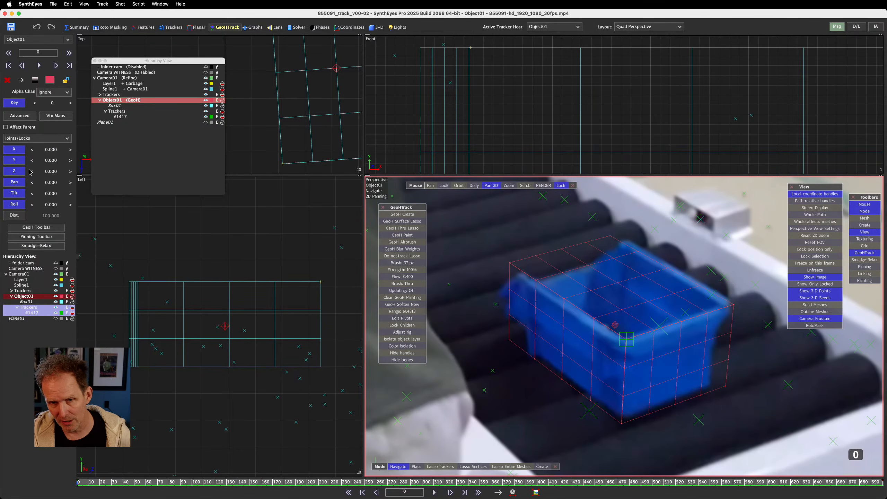
- Unlock the X and Z joints of Object01 at frame 0, keeping Y, pan, tilt and roll locked
click(14, 149)
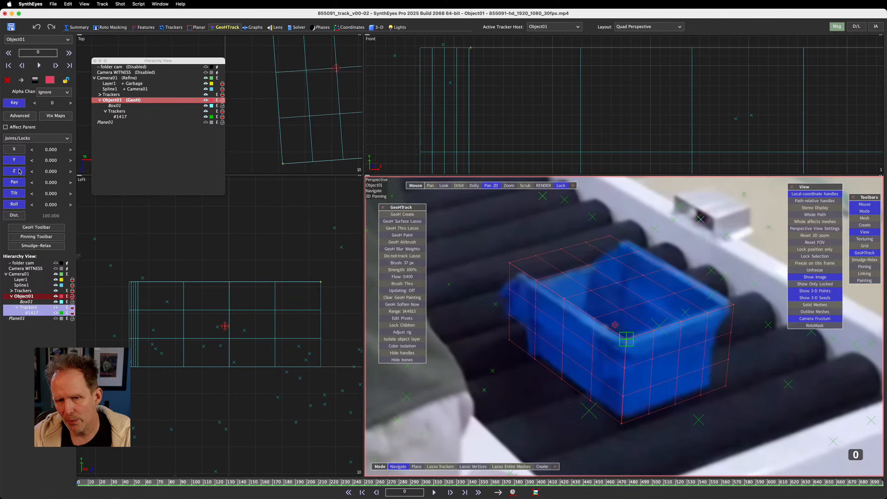
click(13, 171)
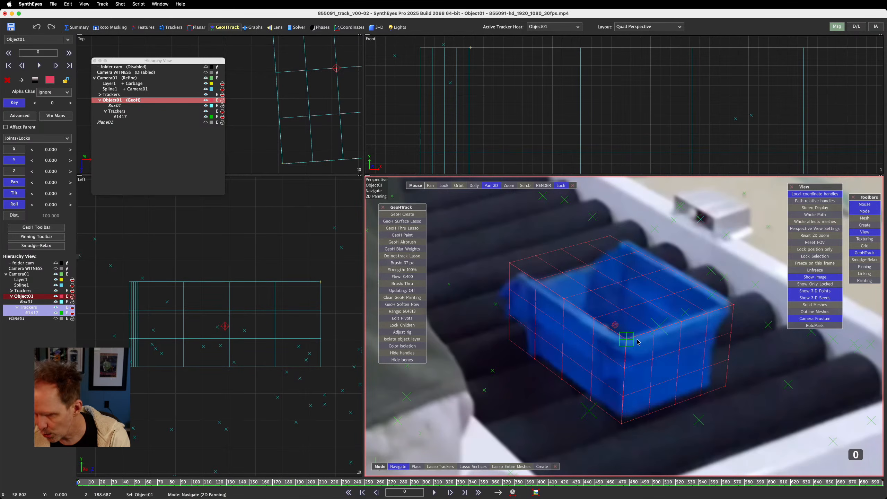
- Fit the whole shot in the Perspective view and play forward from frame 0 to frame 277 to track Object01
scroll(263, 241, down, 5)
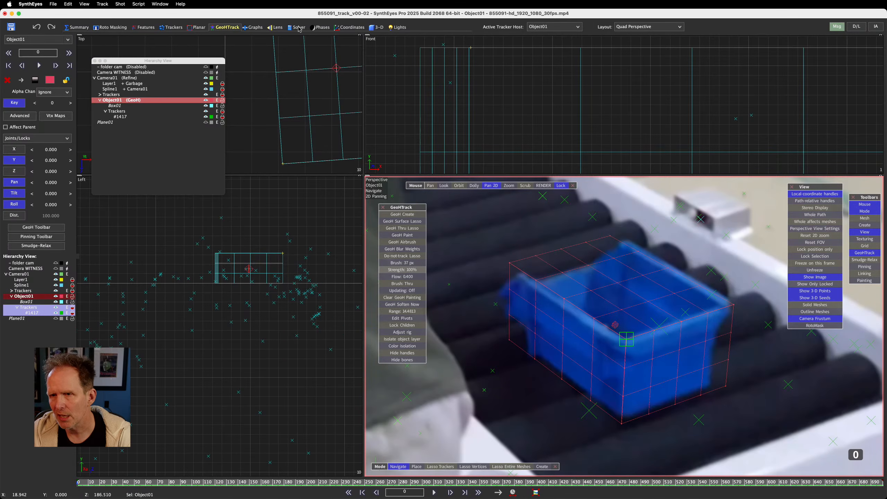
scroll(498, 252, down, 2)
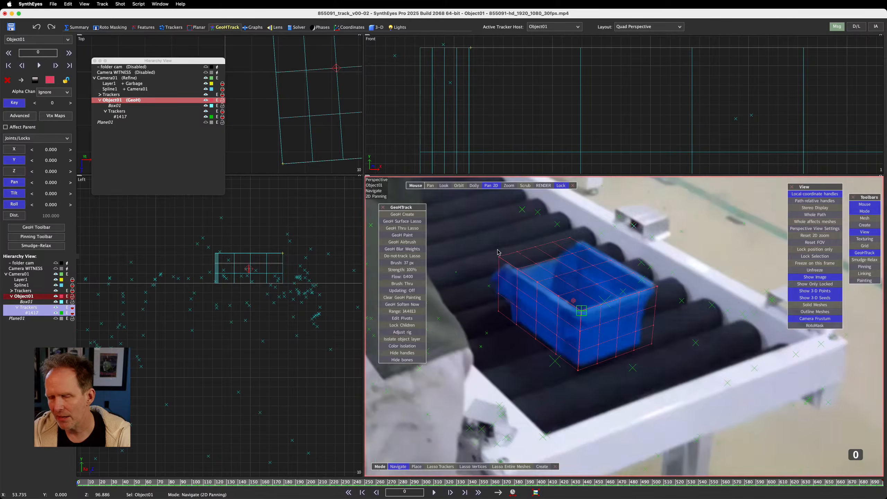
scroll(498, 252, down, 5)
middle_drag(498, 252, 521, 263)
scroll(520, 263, down, 2)
scroll(521, 264, up, 3)
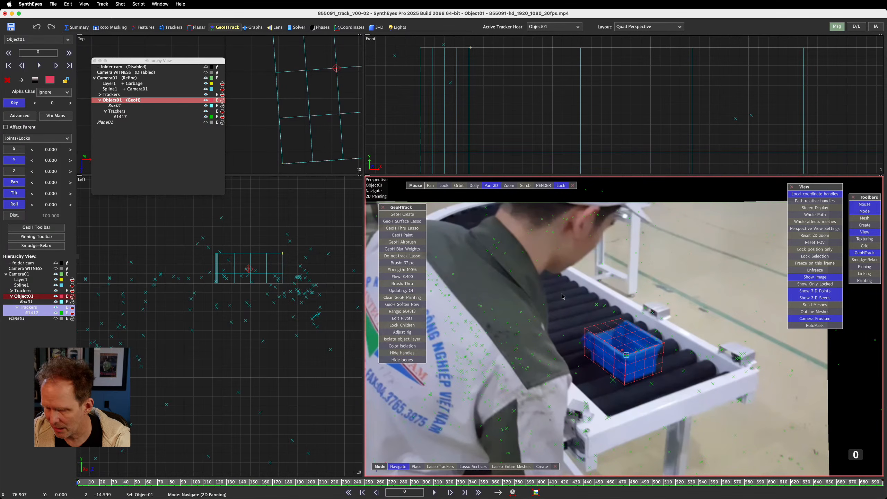
click(491, 184)
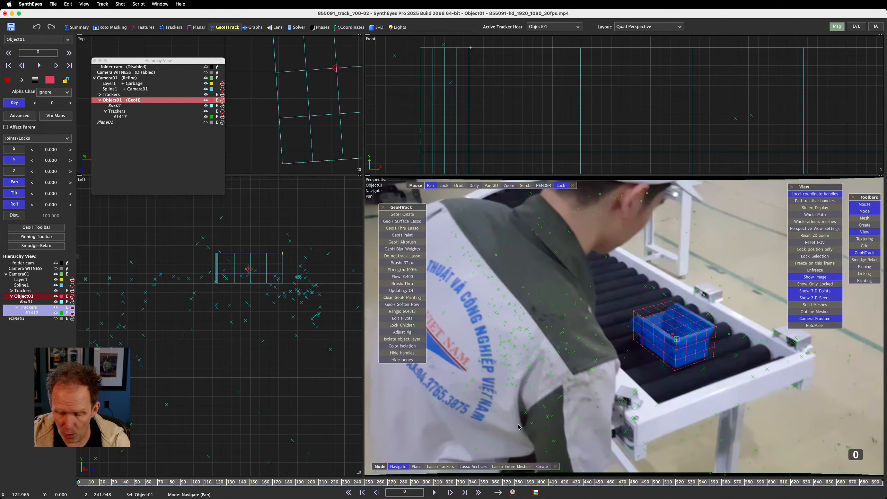
key(space)
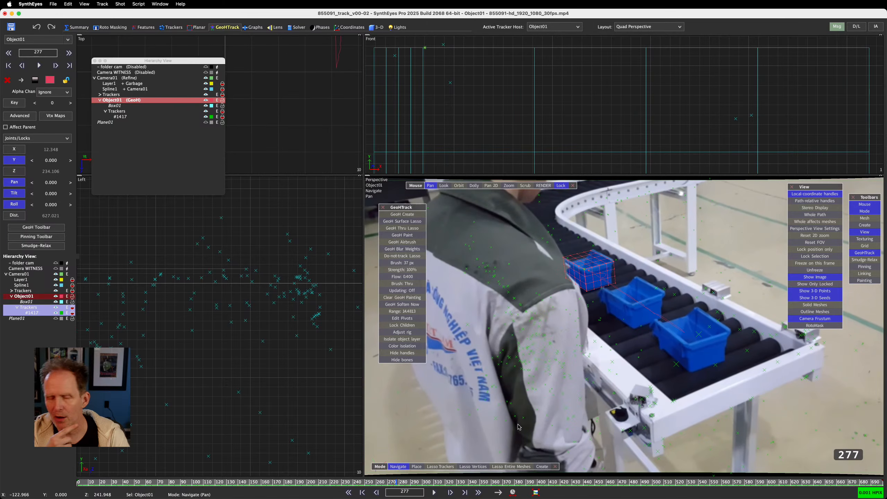
- Examine the box's fit to the bin frame by frame between frames 277 and 258, where the worker's arm passes over it
key(Left)
key(Left)
key(Left)
key(Left)
key(Left)
key(Left)
key(Left)
key(Left)
key(Left)
key(Left)
key(Left)
key(Left)
key(Left)
key(Left)
key(Left)
key(Left)
key(Left)
key(Left)
key(Left)
key(Left)
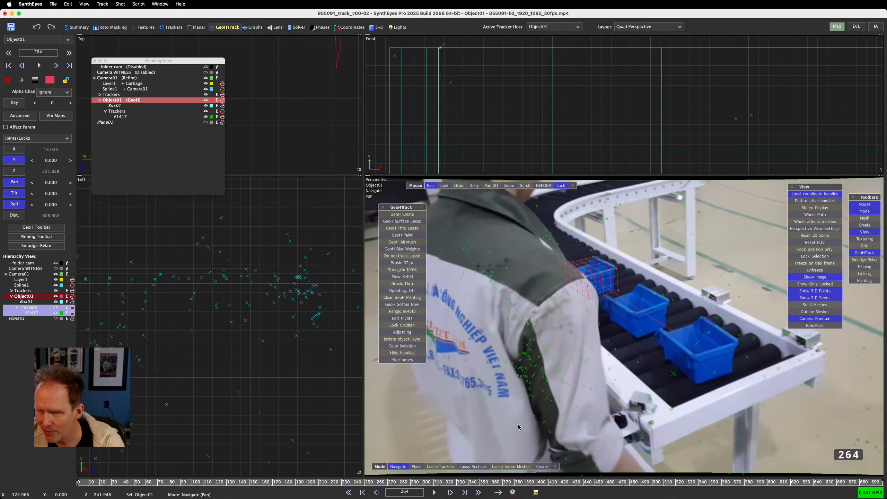
key(Right)
key(Right)
key(Right)
key(Right)
key(Right)
key(Right)
key(Right)
key(Right)
key(Right)
key(Right)
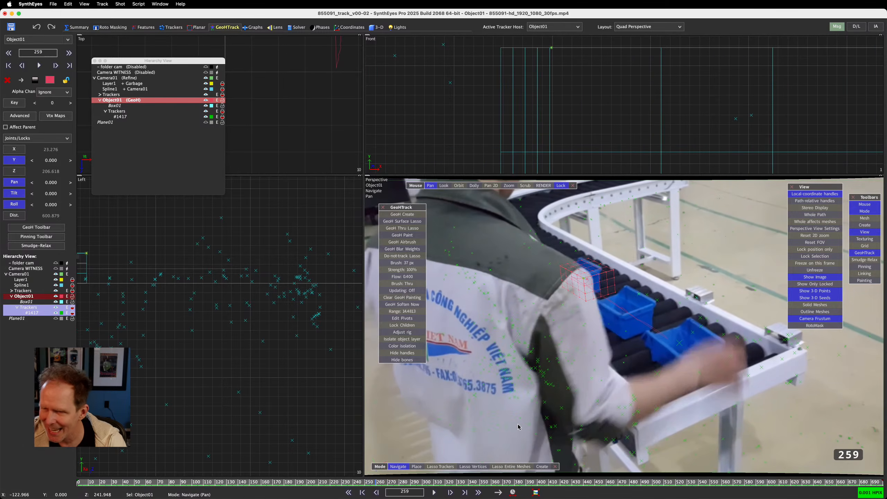
key(Right)
key(Right)
key(Right)
key(Left)
key(Left)
key(Left)
key(Left)
key(Left)
key(Left)
key(Left)
key(Right)
key(Right)
key(Right)
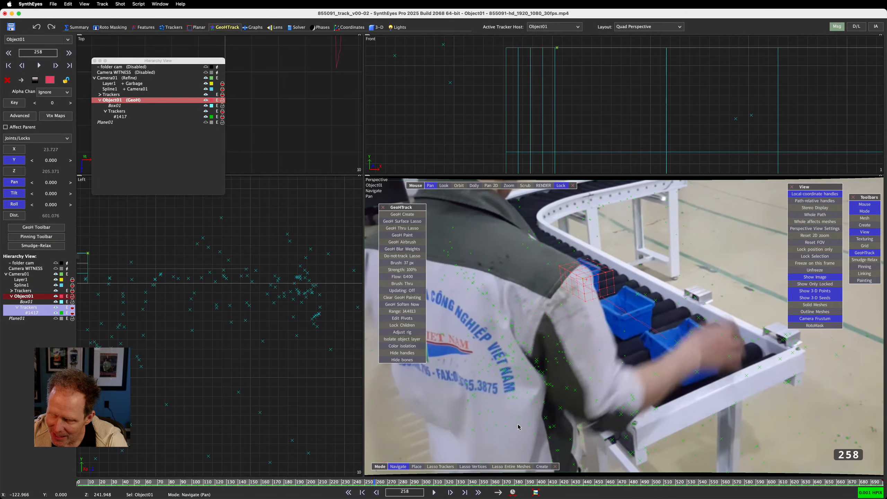
key(Right)
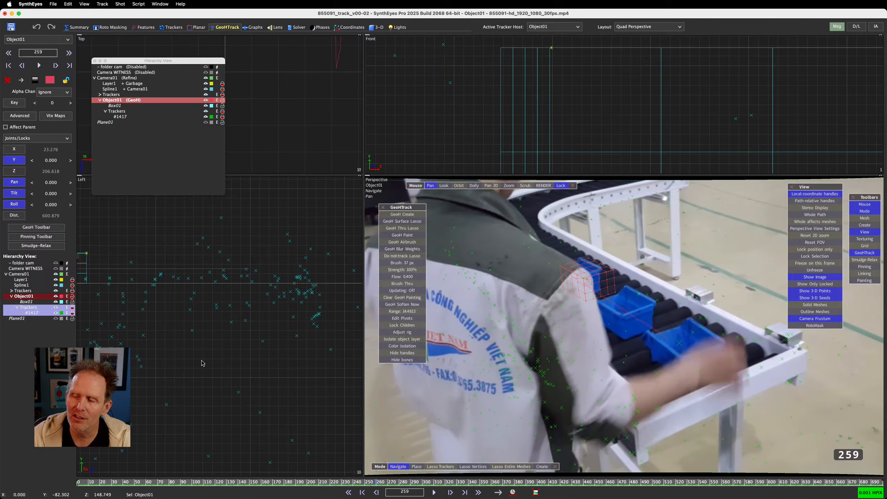
scroll(597, 294, down, 3)
scroll(598, 294, up, 3)
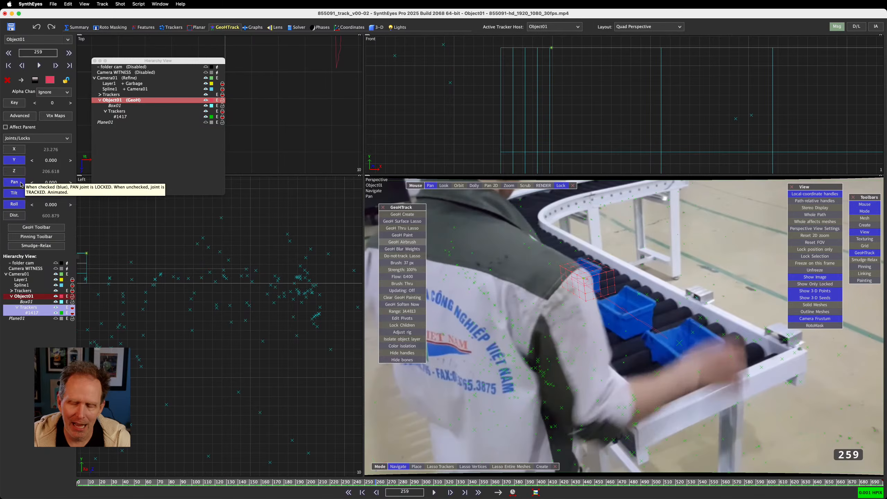
- Step back from frame 259 to frame 231 to find where the arm starts covering the tracked bin
key(Left)
key(Left)
key(Left)
key(Left)
key(Left)
key(Left)
key(Left)
key(Left)
key(Left)
key(Left)
key(Left)
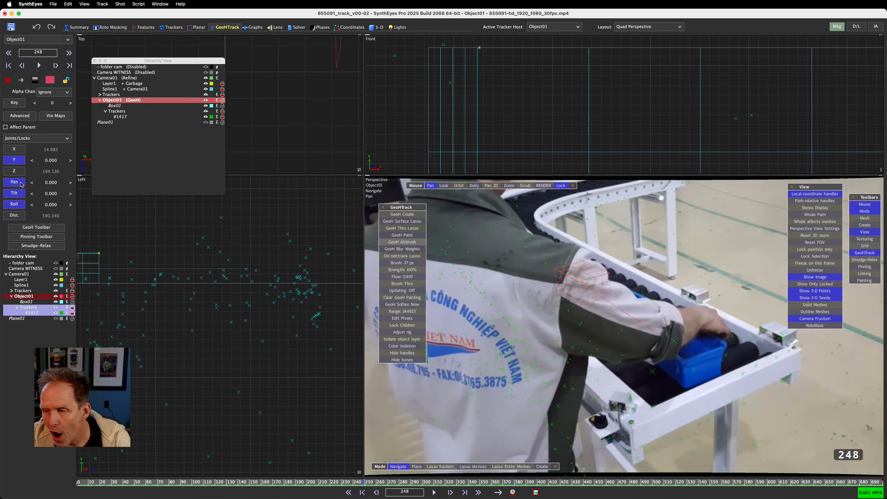
key(Left)
key(Left)
key(Left)
key(Left)
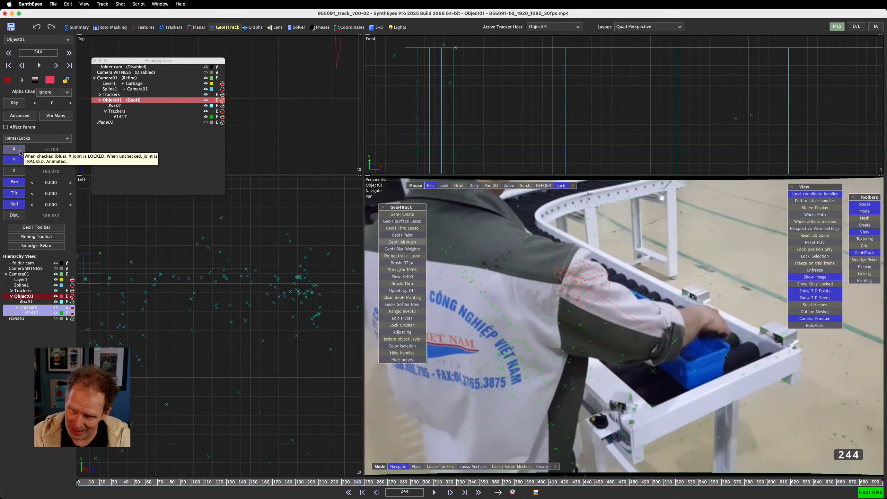
key(Left)
key(Left)
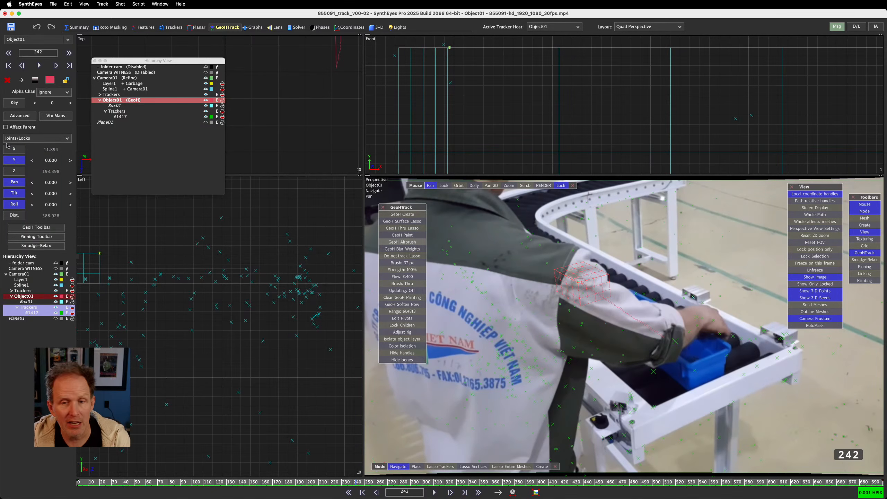
key(Left)
key(Left)
key(Left)
key(Left)
key(Left)
key(Left)
key(Left)
key(Left)
key(Left)
key(Left)
key(Left)
key(Left)
key(Left)
key(Left)
key(Left)
key(Left)
key(Left)
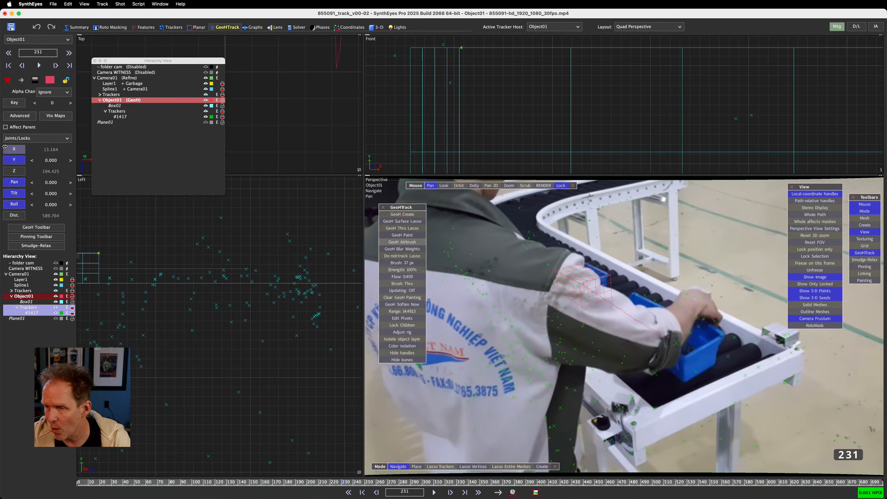
key(Right)
key(Right)
key(Right)
key(Right)
key(Right)
key(Right)
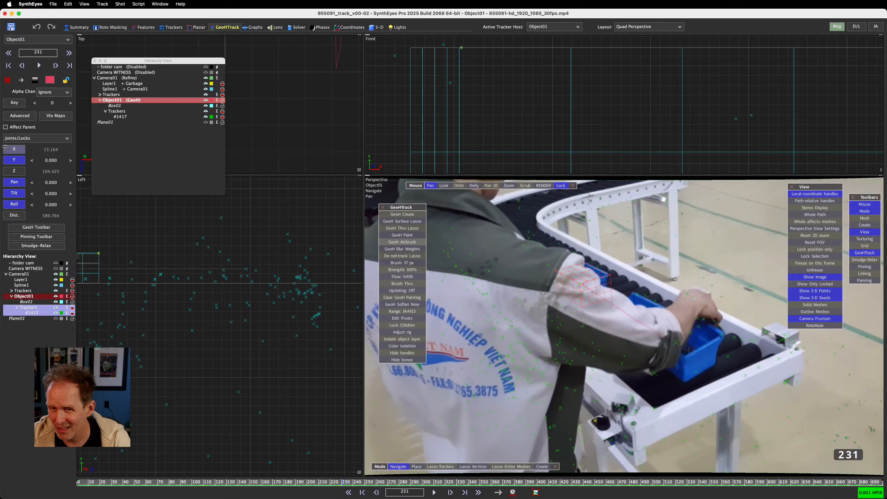
click(9, 149)
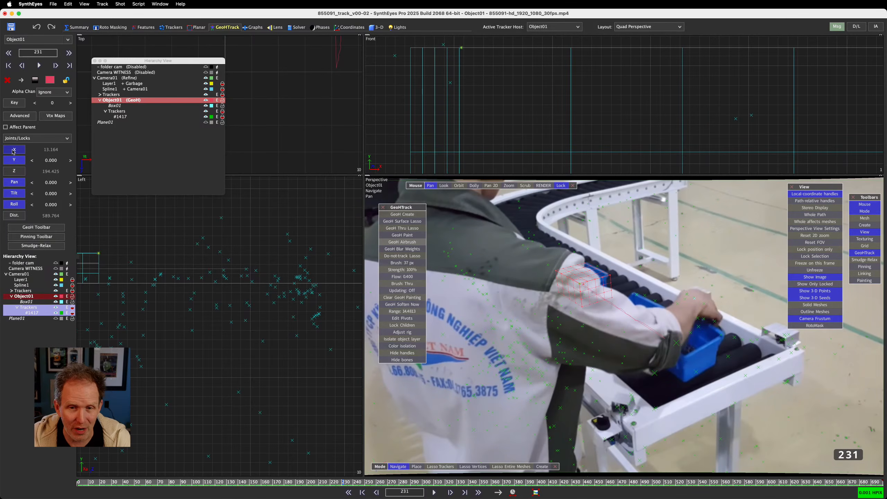
click(14, 173)
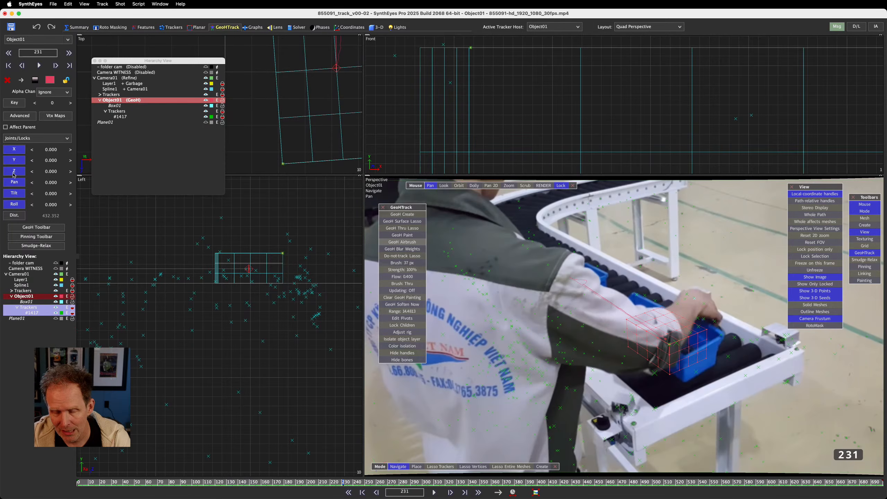
click(14, 173)
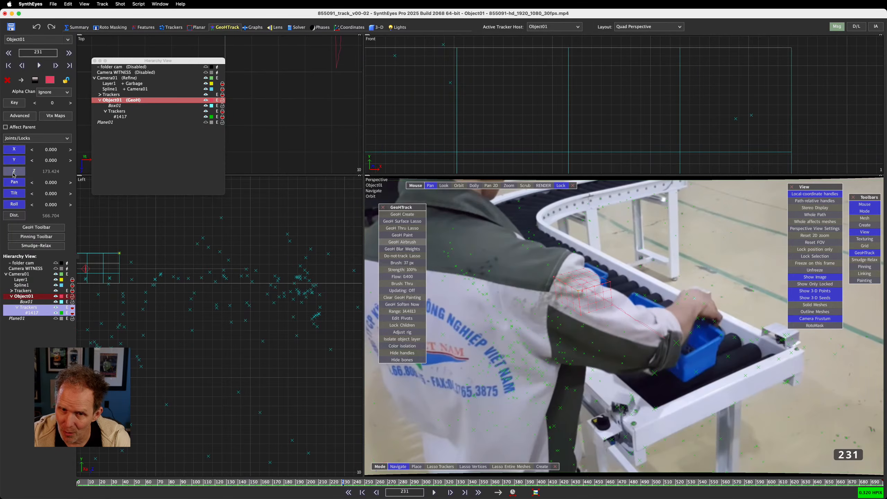
click(13, 149)
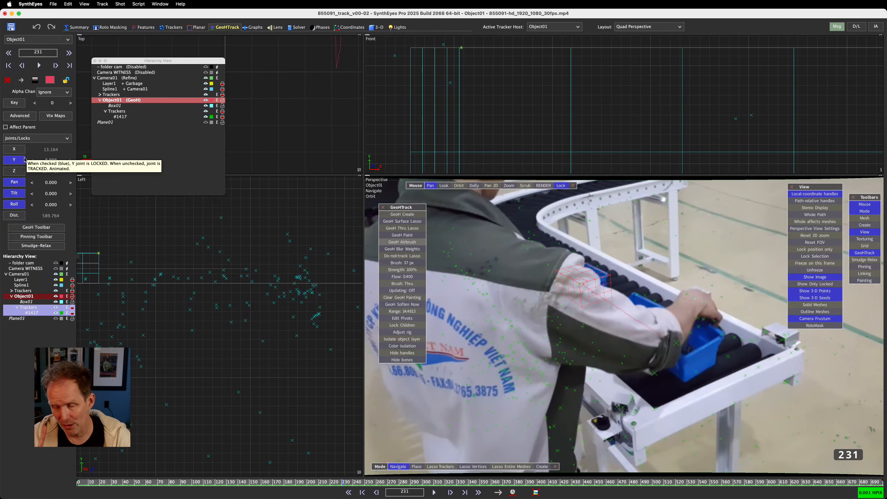
- Key Object01's position at frame 231 and lock its X and Z joints from there on
click(15, 103)
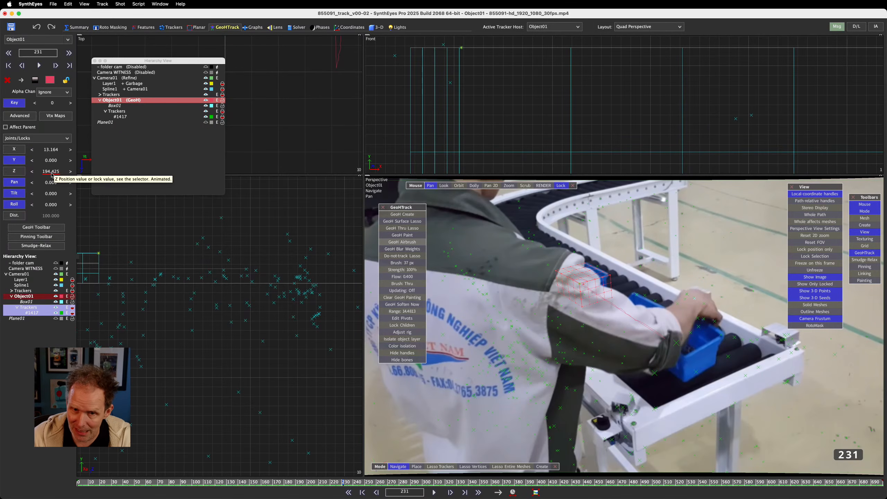
click(8, 150)
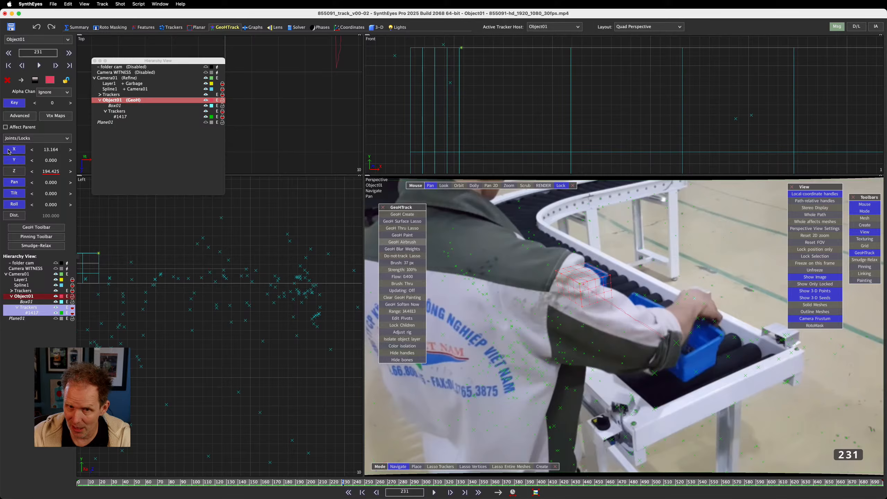
click(8, 173)
- Step forward from frame 231 to frame 264, checking the locked box against the bin as it emerges from behind the arm
key(d)
key(d)
key(d)
key(d)
key(d)
key(d)
key(d)
key(d)
key(d)
key(d)
key(d)
key(d)
key(d)
key(d)
key(d)
key(d)
key(d)
key(d)
key(d)
key(d)
key(d)
key(d)
key(d)
key(d)
key(d)
key(d)
key(d)
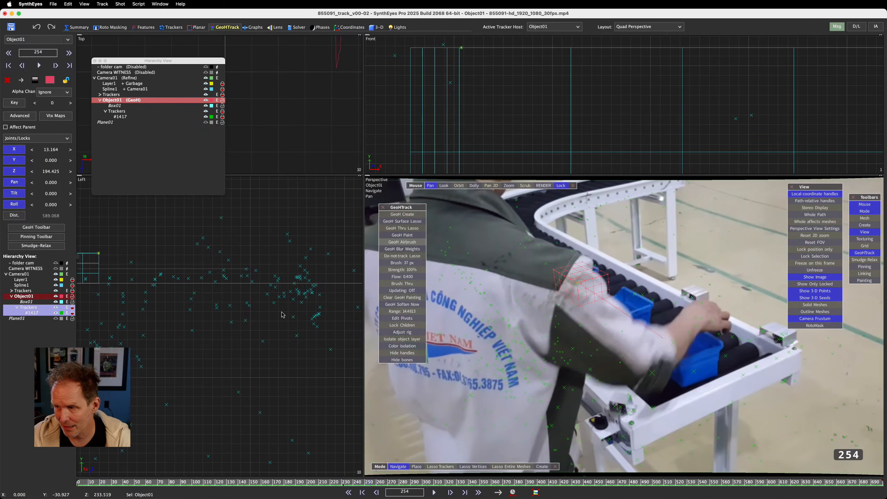
key(s)
key(s)
key(s)
key(s)
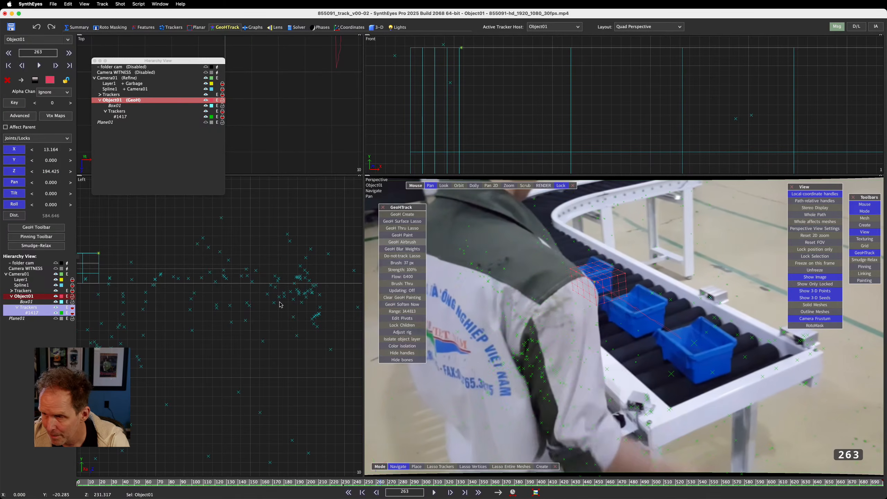
key(d)
key(d)
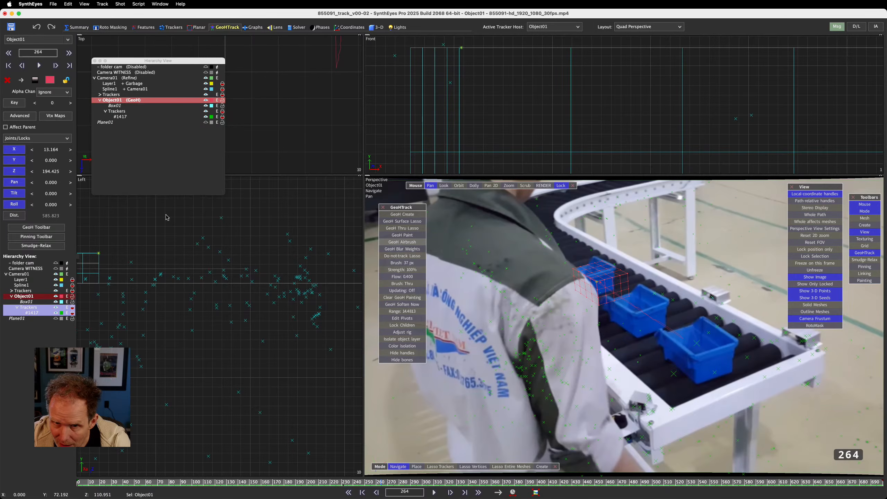
- Unlock Object01's X and Z joints at frame 264 and key its position there
click(17, 150)
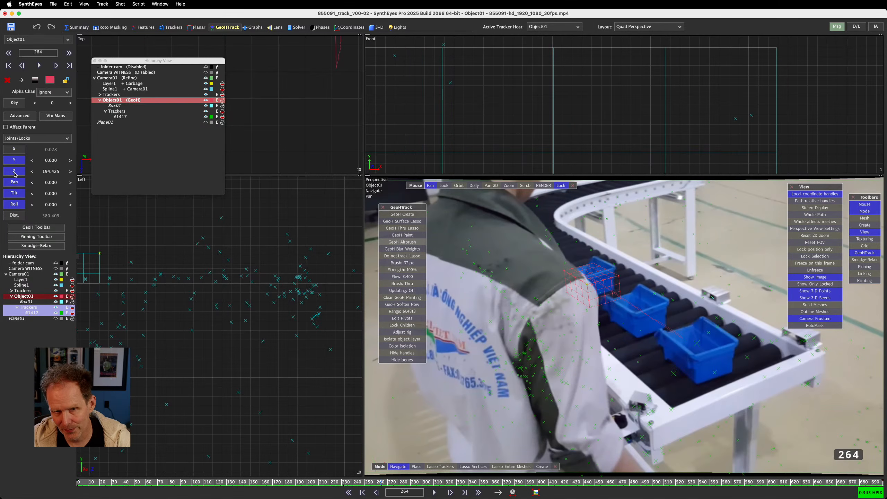
click(15, 172)
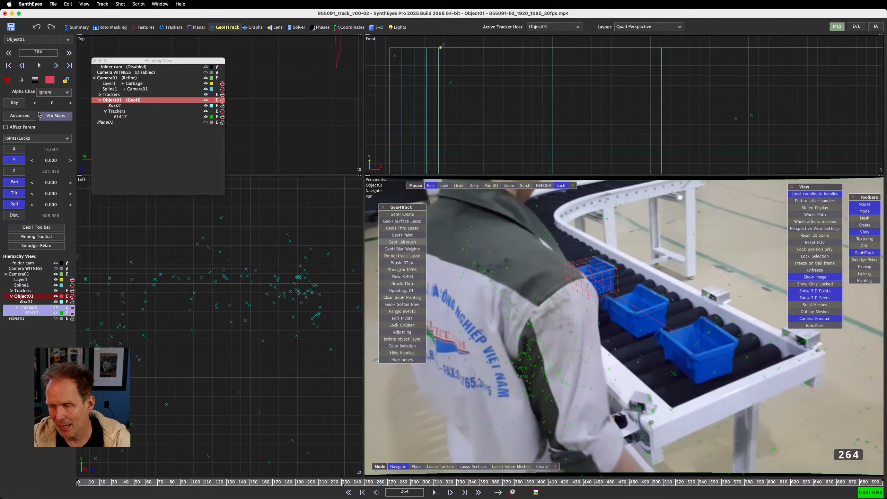
click(15, 102)
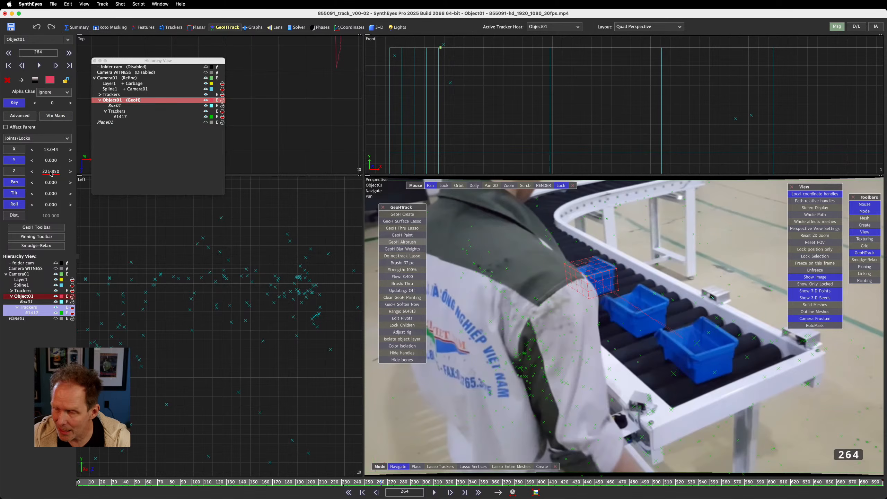
- Step back from frame 264 to frame 240, checking the box's motion through the locked, occluded stretch
key(Left)
key(Left)
key(Left)
key(Left)
key(Left)
key(Left)
key(Left)
key(Left)
key(Left)
key(Left)
key(Left)
key(Left)
key(Left)
key(Left)
key(Left)
key(Left)
key(Left)
key(Left)
key(Left)
key(Left)
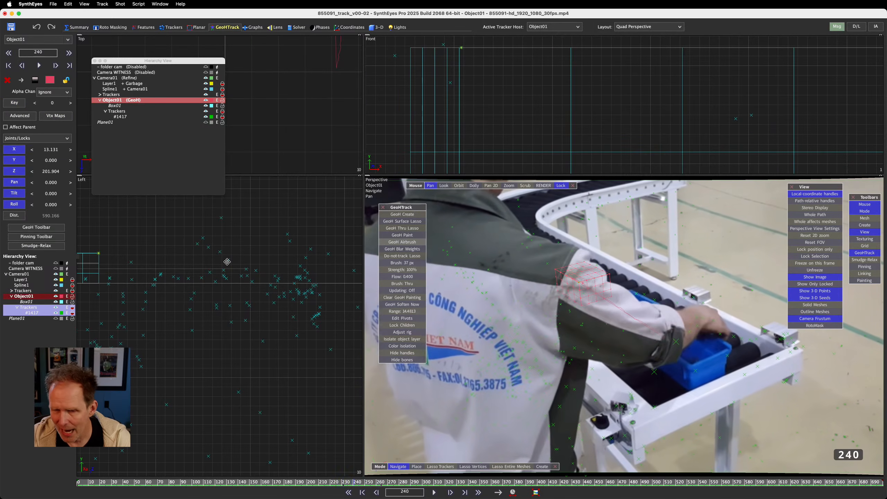
- Step back from frame 240 to frame 214, checking the box against the bin before the arm covers it
key(Left)
key(Left)
key(Left)
key(Left)
key(Left)
key(Left)
key(Left)
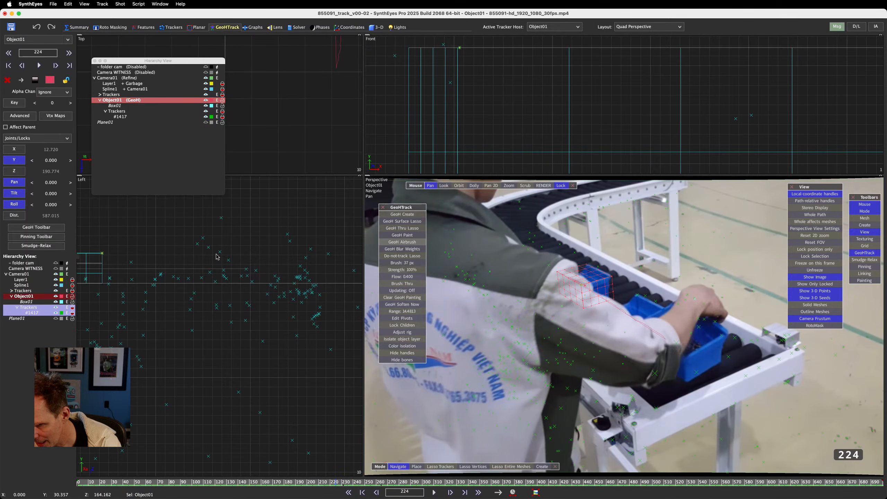
key(Left)
key(Left)
key(Left)
key(Left)
key(Left)
key(Left)
key(Left)
key(Left)
key(Left)
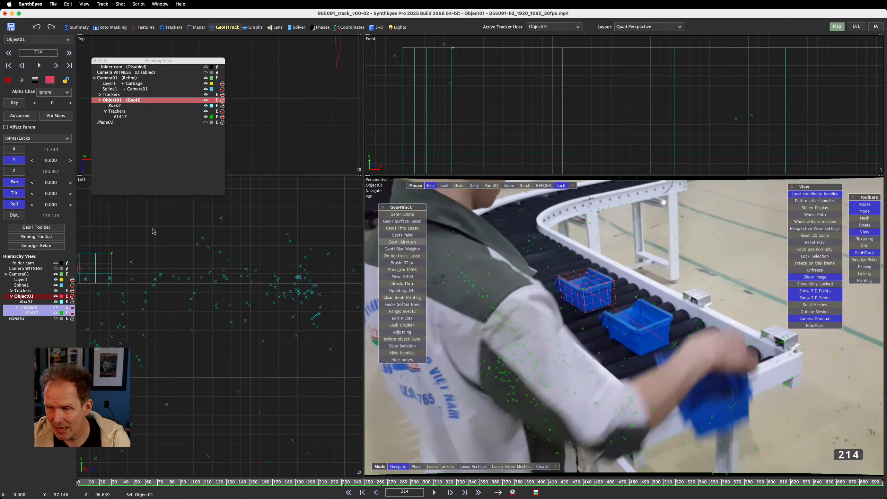
- Step forward from frame 214 to frame 281, checking the box's motion through the occlusion and onto the reappearing bin
key(Right)
key(Right)
key(Right)
key(Right)
key(Right)
key(Right)
key(Right)
key(Right)
key(Right)
key(Right)
key(Right)
key(Right)
key(Right)
key(Right)
key(Right)
key(Right)
key(Right)
key(Right)
key(Right)
key(Right)
key(Right)
key(Right)
key(Right)
key(Right)
key(Right)
key(Right)
key(Right)
key(Right)
key(Right)
key(Right)
key(Right)
key(Right)
key(Right)
key(Right)
key(Right)
key(Right)
key(Right)
key(Right)
key(Right)
key(Right)
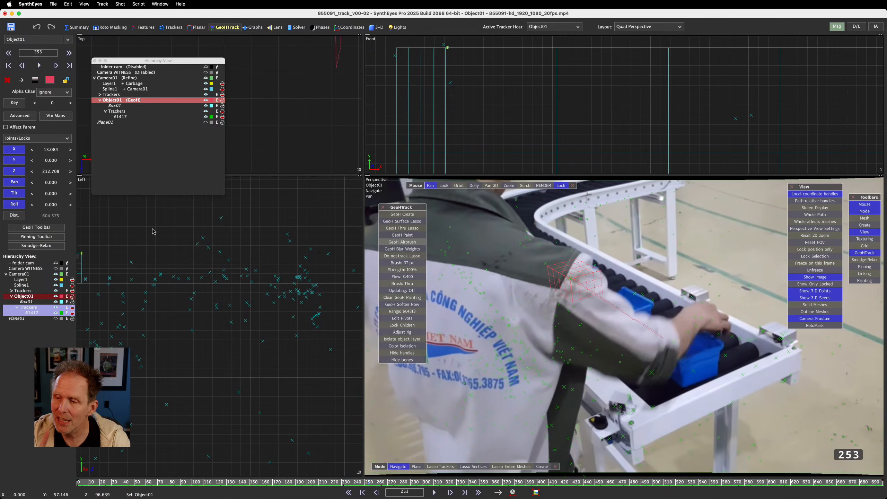
key(Right)
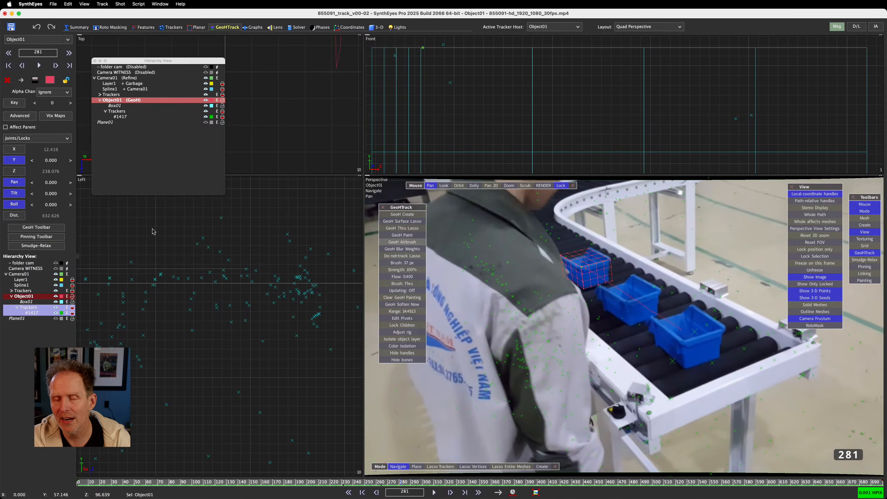
- Step back from frame 281 and settle on frame 255, checking the box where the locked stretch ends
key(Left)
key(Left)
key(Left)
key(Left)
key(Left)
key(Left)
key(Left)
key(Left)
key(Left)
key(Left)
key(Left)
key(Left)
key(Left)
key(Left)
key(Left)
key(Left)
key(Left)
key(Left)
key(Left)
key(Left)
key(Right)
key(Right)
key(Right)
key(Right)
key(Right)
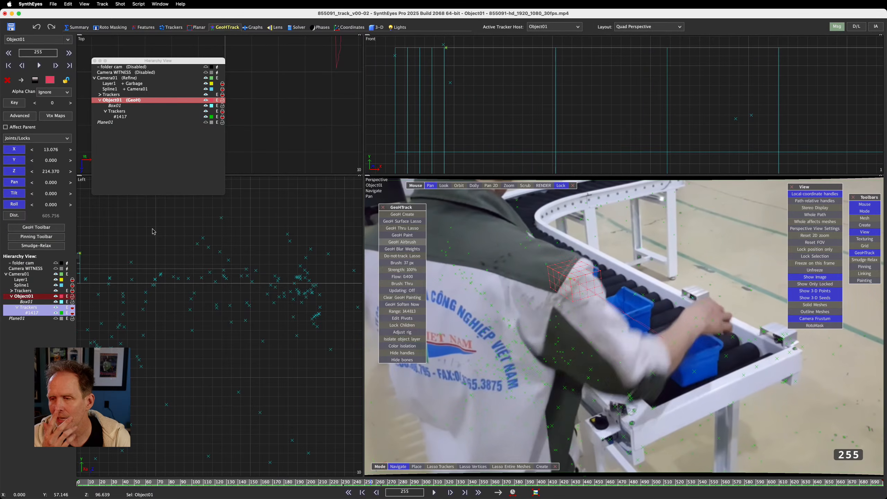
- Step back from frame 255 to frame 217, reviewing the box's path behind the worker's arm
key(Left)
key(Left)
key(Left)
key(Left)
key(Left)
key(Left)
key(Left)
key(Left)
key(Left)
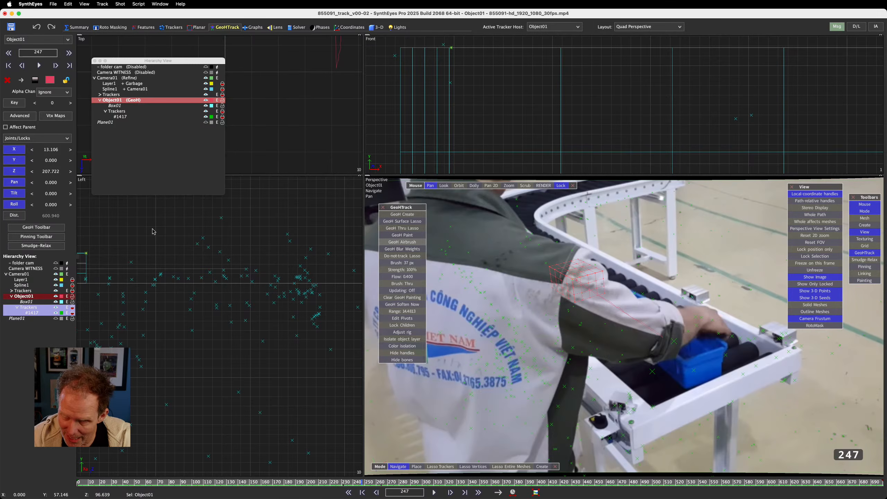
key(Left)
key(Left)
key(Left)
key(Left)
key(Left)
key(Left)
key(Left)
key(Left)
key(Left)
key(Left)
key(Left)
key(Left)
key(Left)
key(Left)
key(Left)
key(Left)
key(Left)
key(Left)
key(Left)
key(Left)
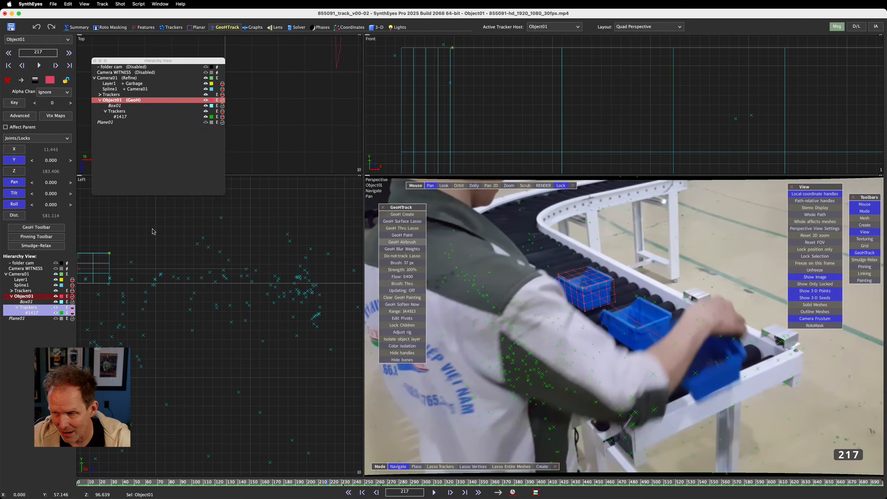
- Step forward from frame 217, reviewing how the box follows the bin through the occluded frames
key(Right)
key(Right)
key(Right)
key(Right)
key(Right)
key(Right)
key(Right)
key(Right)
key(Right)
key(Right)
key(Right)
key(Right)
key(Right)
key(Right)
key(Right)
key(Right)
key(Right)
key(Right)
key(Right)
key(Right)
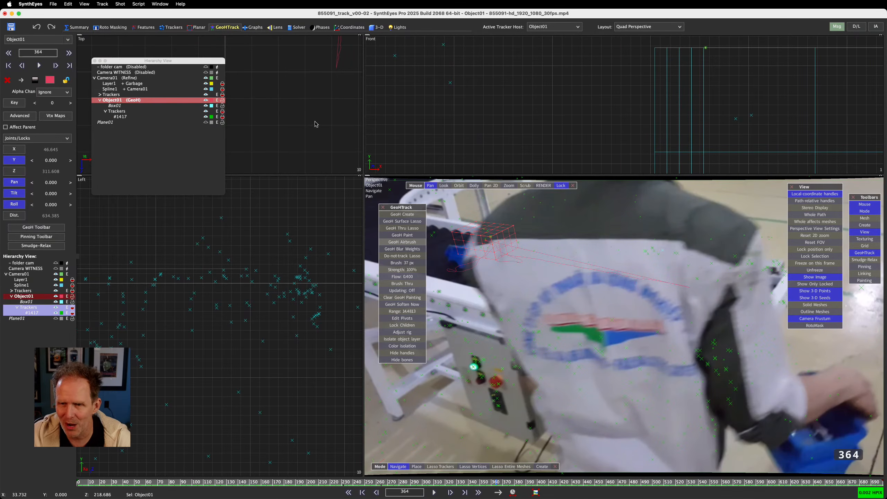
- Show Object01's surroundings in the Top view and step back from frame 364, examining where the box drifts off the bin behind the worker
scroll(313, 120, down, 10)
middle_drag(316, 101, 304, 129)
key(Left)
key(Left)
key(Left)
key(Left)
key(Left)
key(Left)
key(Left)
key(Left)
key(Left)
key(Left)
key(Left)
key(Left)
key(Left)
key(Left)
key(Left)
key(Left)
key(Left)
key(Left)
key(Left)
key(Left)
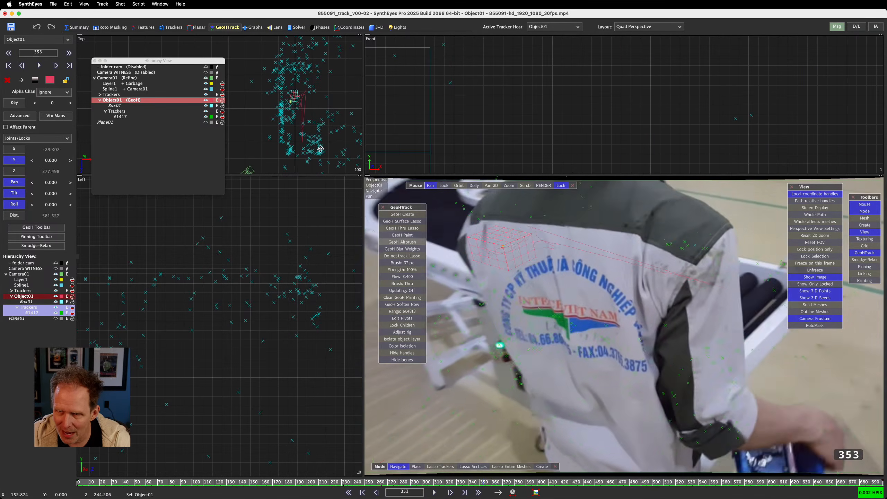
- Step back from frame 353 to frame 263, examining the box's path against the bin while the worker passes in front
key(Left)
key(Left)
key(Left)
key(Left)
key(Left)
key(Left)
key(Left)
key(Left)
key(Left)
key(Left)
key(Left)
key(Left)
key(Left)
key(Left)
key(Left)
key(Left)
key(Left)
key(Left)
key(Left)
key(Left)
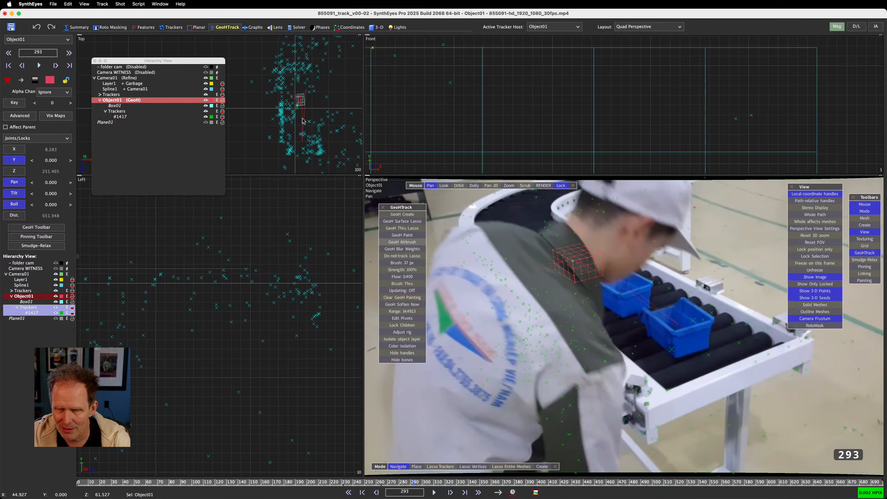
key(Left)
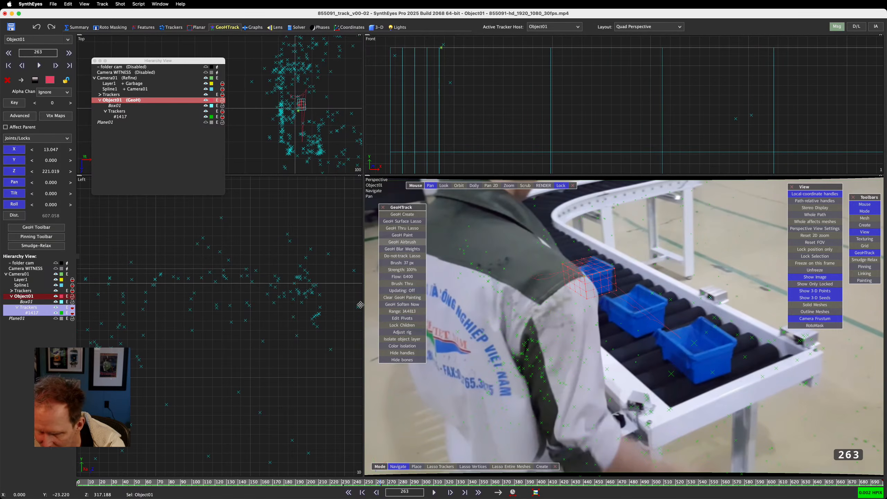
- Advance to frame 287 and lock and key Object01's X and Z there, before the bin disappears behind the worker
click(379, 481)
key(Right)
key(Right)
key(Right)
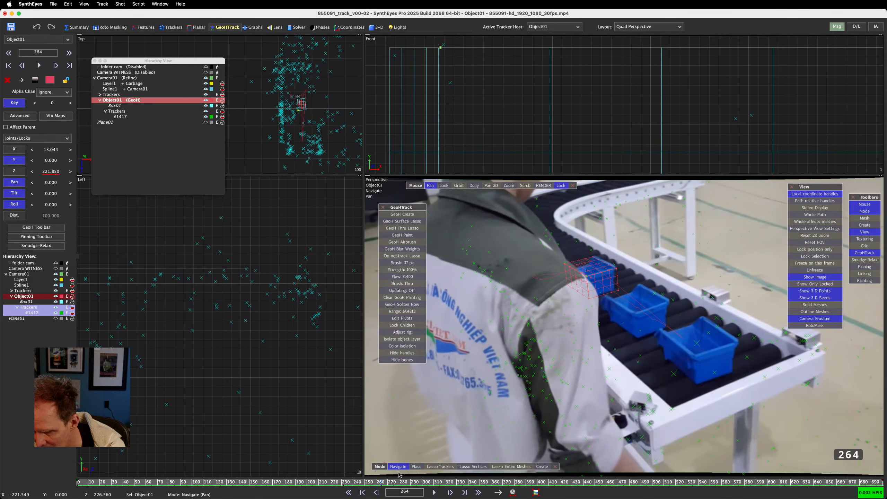
key(Right)
key(Right)
key(Right)
key(Right)
key(Right)
key(Right)
key(Right)
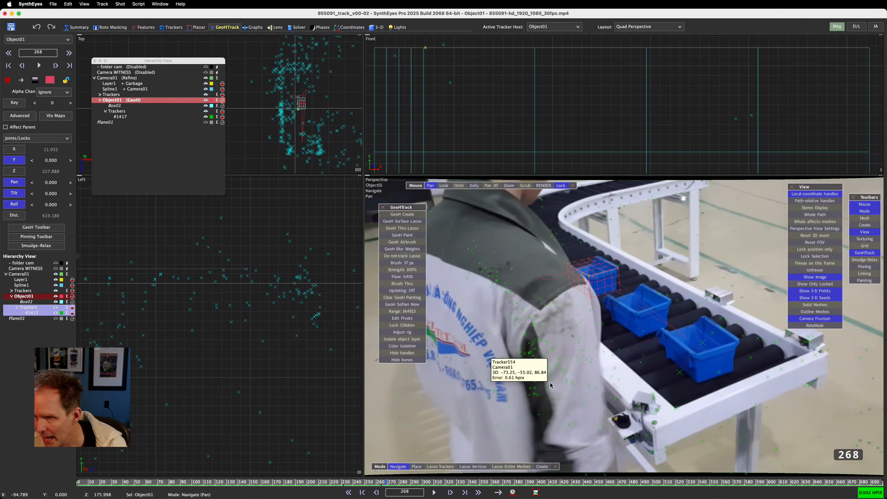
key(Right)
key(Right)
key(Right)
key(Right)
key(Right)
key(Right)
key(Right)
key(Right)
key(Right)
key(Right)
key(Right)
key(Right)
key(Right)
key(Right)
key(Right)
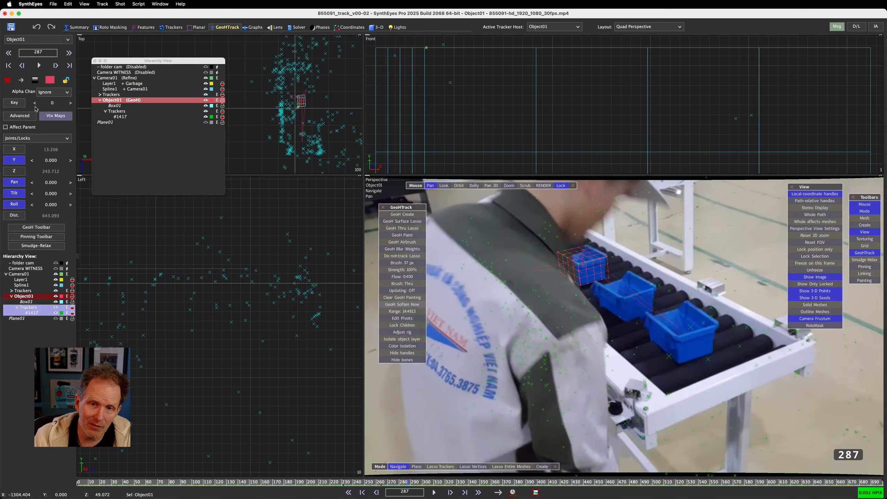
click(14, 103)
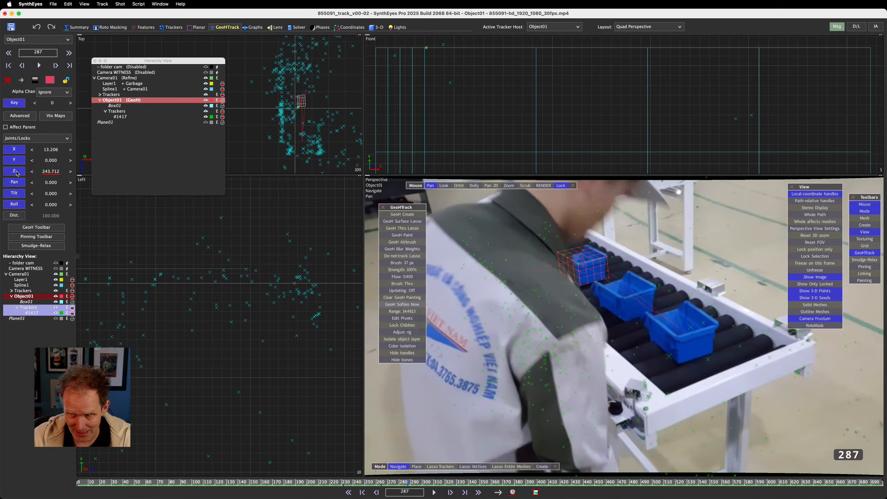
- Advance to frame 369, where the bin reappears beside the worker, then unlock Object01's X and Z and key them there
key(Right)
key(Right)
key(Right)
key(Right)
key(Right)
key(Right)
key(Right)
key(Right)
key(Right)
key(Right)
key(Right)
key(Right)
key(Right)
key(Right)
key(Right)
key(Right)
key(Right)
key(Right)
key(Right)
key(Right)
key(Right)
key(Right)
key(Right)
key(Right)
key(Right)
key(Right)
key(Right)
key(Right)
key(Right)
key(Right)
key(Right)
key(Right)
key(Right)
key(Right)
key(Right)
key(Right)
key(Right)
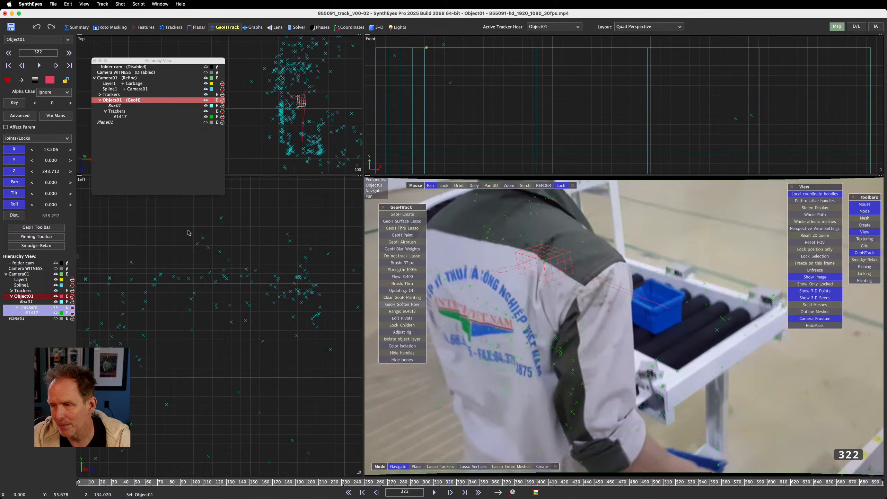
key(Right)
key(Right)
key(Right)
key(Right)
key(Right)
key(Right)
key(Right)
key(Right)
key(Right)
key(Right)
key(Right)
key(Right)
key(Right)
key(Right)
key(Right)
key(Right)
key(Right)
key(Right)
key(Right)
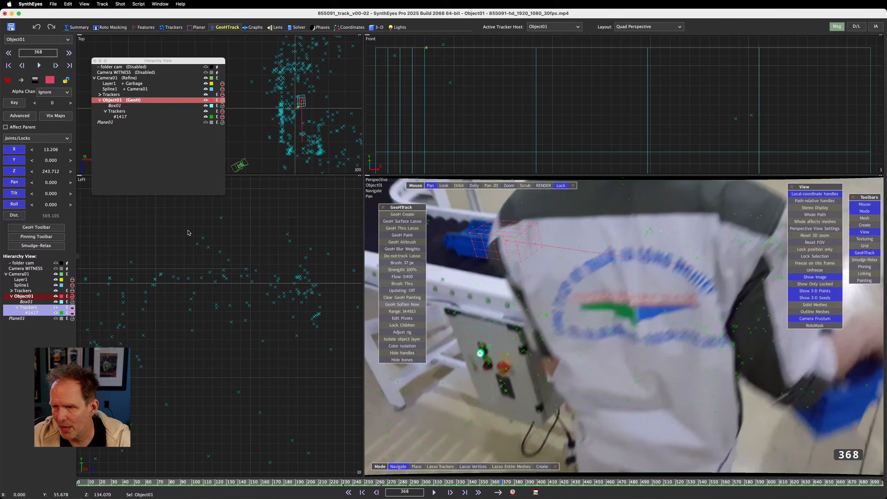
key(Left)
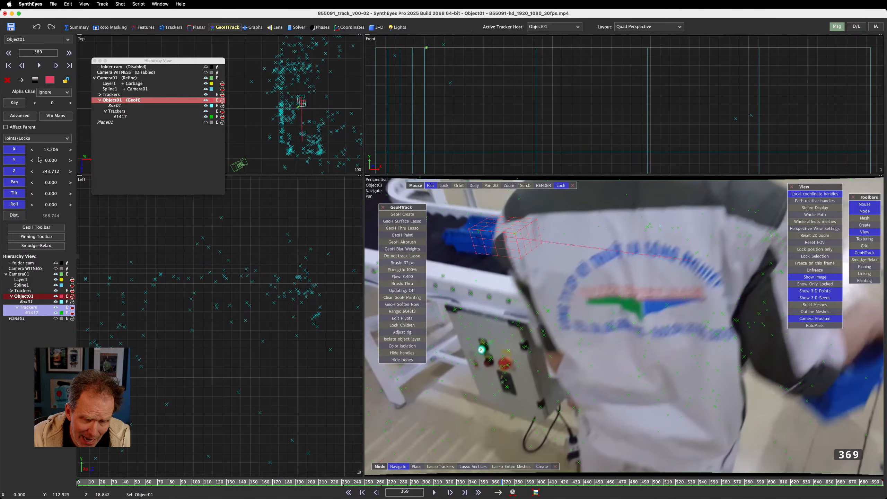
click(15, 150)
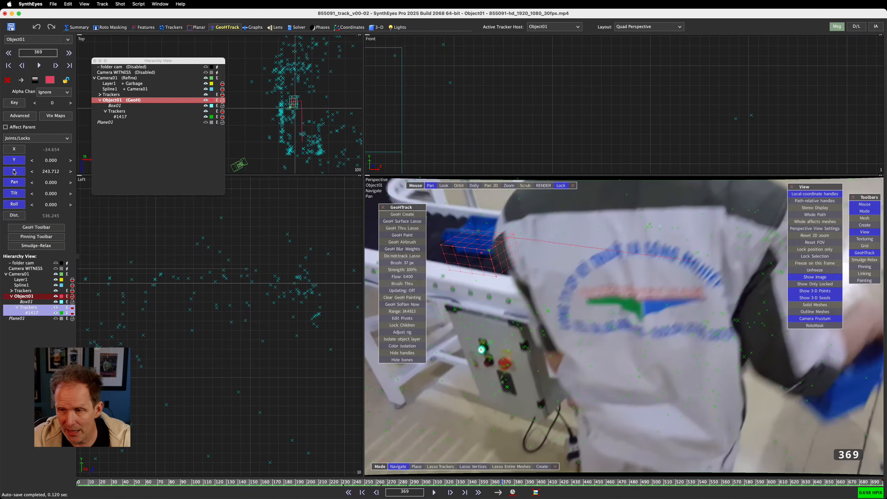
click(14, 171)
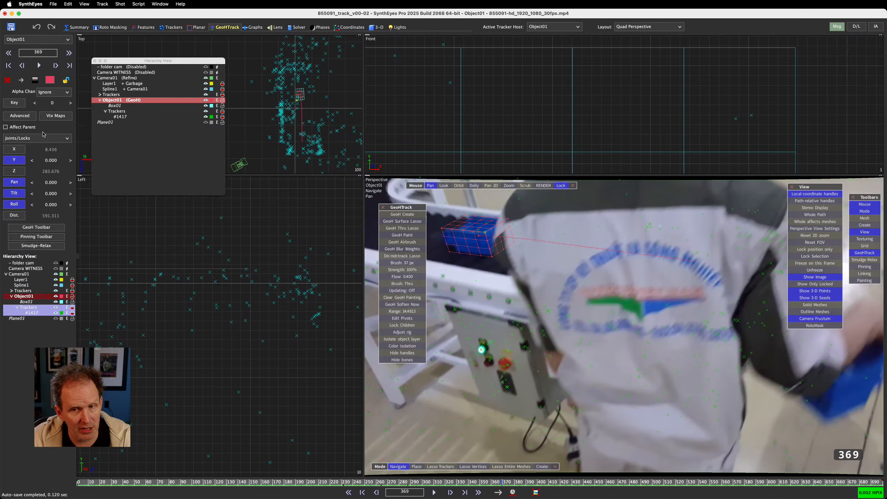
click(14, 102)
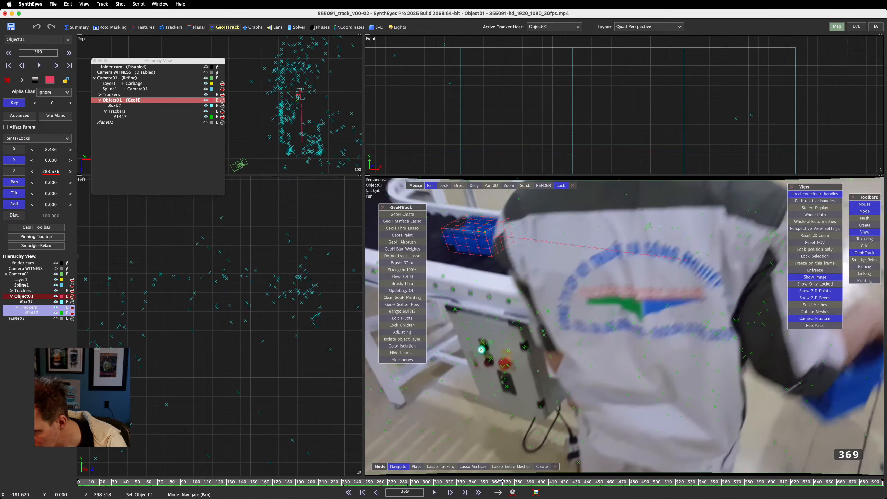
- Return to frame 266 and play the shot to frame 497, checking how the box follows the bin through and past the occlusion
click(463, 485)
drag(463, 491, 383, 494)
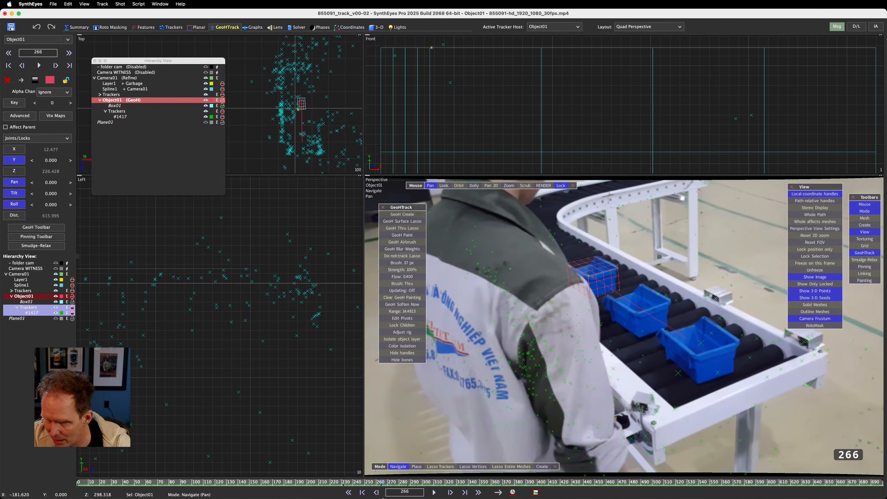
key(space)
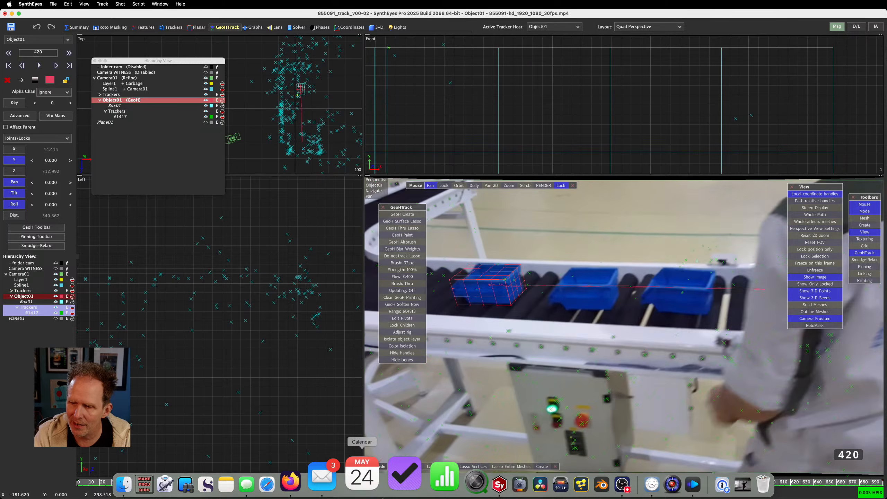
key(space)
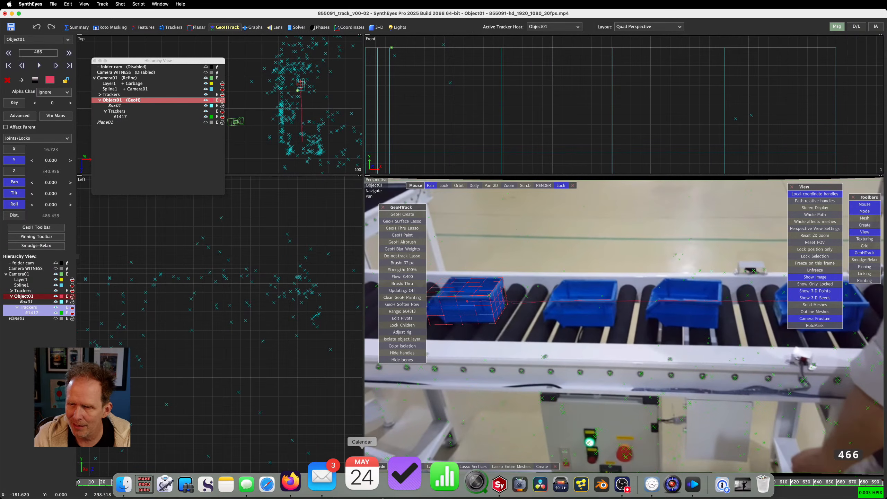
key(Left)
key(space)
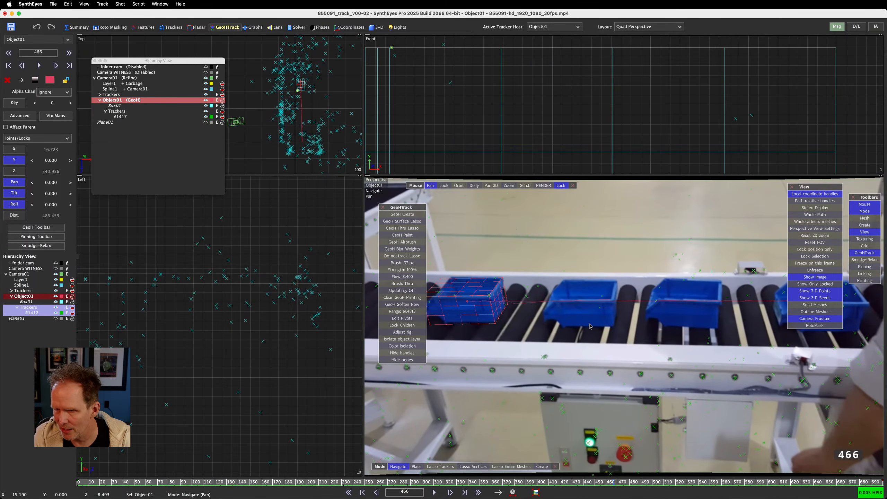
key(space)
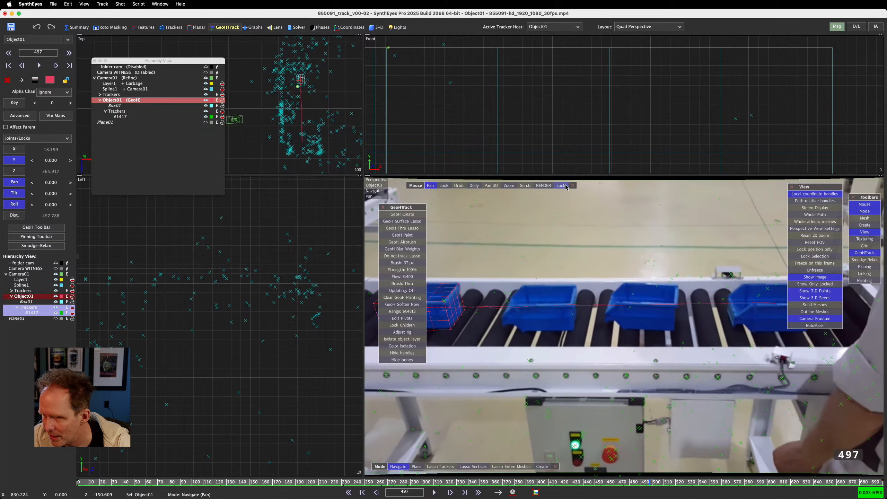
- Zoom out and reposition the perspective image in 2D, and move the GeoHTrack toolbar down to uncover the tracked bin
click(488, 185)
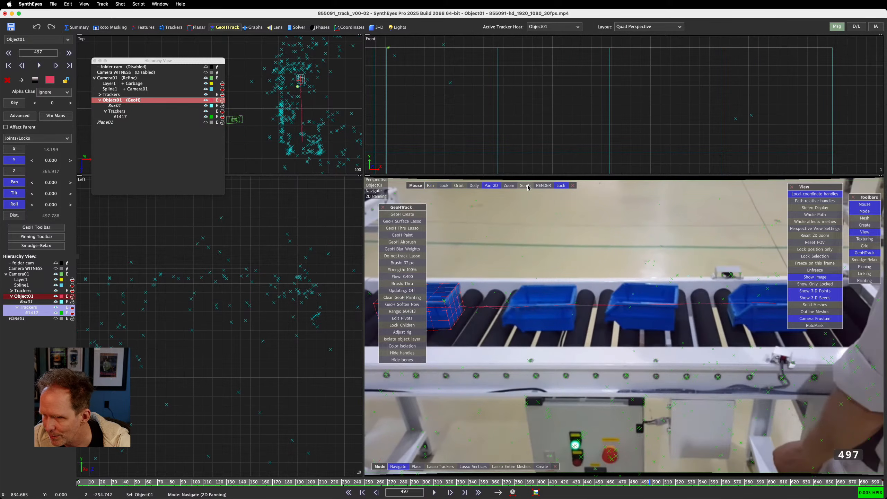
click(562, 186)
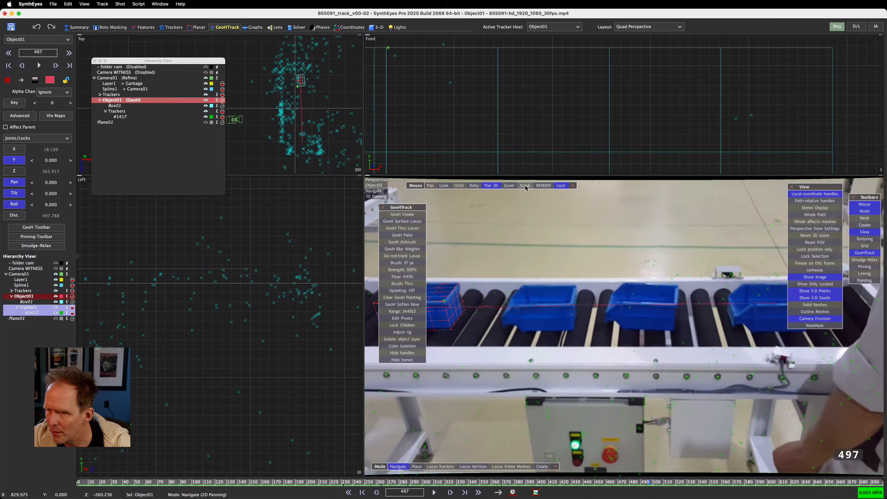
drag(509, 186, 502, 197)
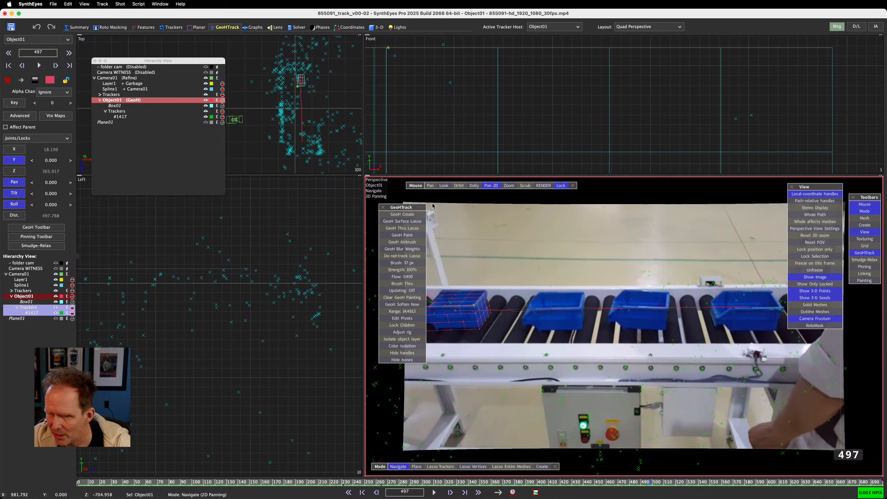
drag(408, 206, 401, 297)
- Play on from frame 497 to frame 700 and step back to frame 684, checking the box against the bin near the shot's end
key(space)
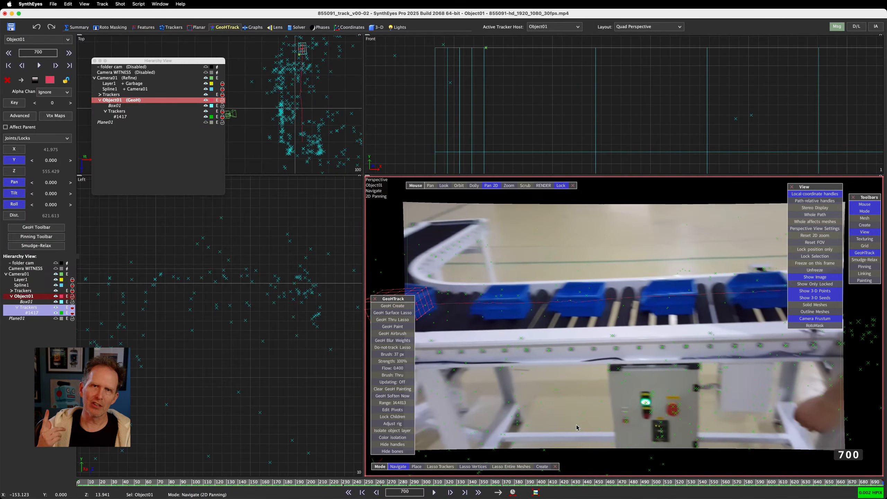
key(Left)
key(Left)
key(Left)
key(Left)
key(Left)
key(Left)
key(Left)
key(Left)
key(Left)
key(Left)
key(Left)
key(Left)
key(Left)
key(Left)
key(Left)
key(Left)
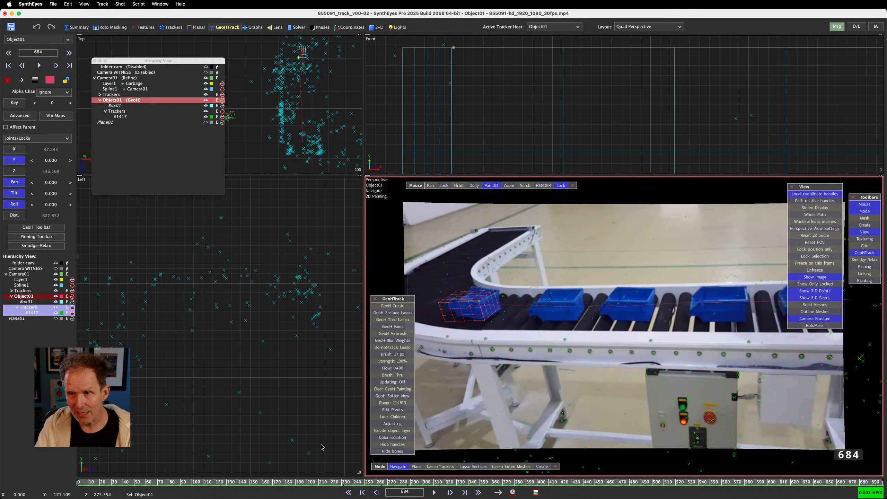
- Step back from frame 684 to frame 581, checking the box's position along its path in the Top view and against the bin
scroll(300, 78, up, 5)
middle_drag(311, 98, 306, 163)
key(Left)
key(Left)
key(Left)
key(Left)
key(Left)
key(Left)
key(Left)
key(Left)
key(Left)
key(Left)
key(Left)
key(Left)
key(Left)
key(Left)
key(Left)
key(Left)
key(Left)
key(Left)
key(Left)
key(Left)
key(Left)
key(Left)
key(Left)
key(Left)
key(Left)
key(Left)
scroll(293, 143, down, 5)
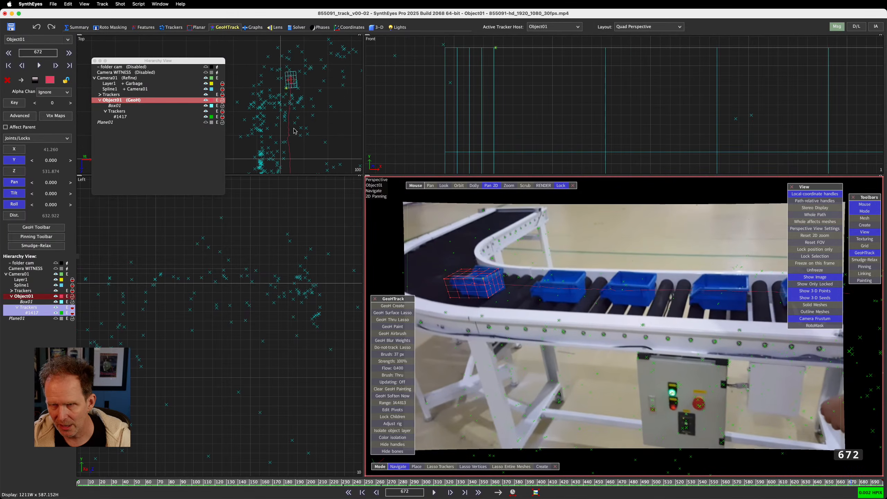
key(Left)
key(Left)
key(Left)
key(Left)
key(Left)
key(Left)
key(Left)
key(Left)
key(Left)
key(Left)
key(Left)
key(Left)
key(Left)
key(Left)
key(Left)
key(Left)
key(Left)
key(Left)
key(Left)
key(Left)
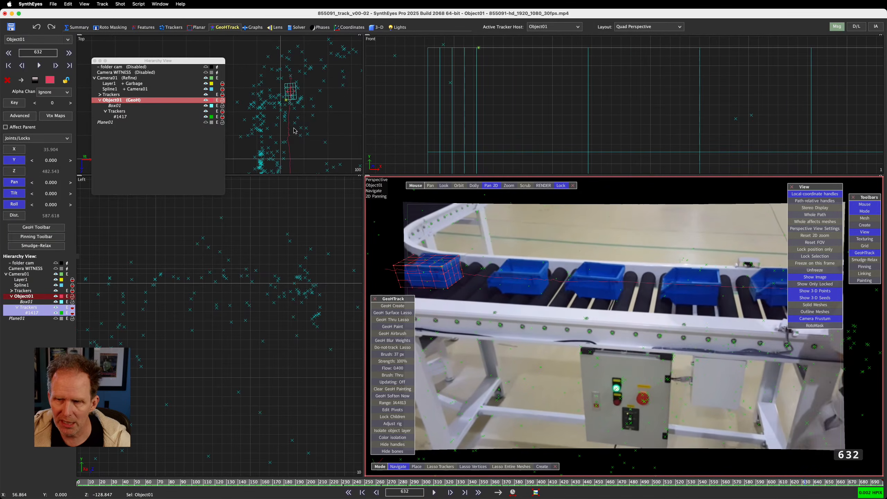
key(Left)
key(Left)
key(Left)
key(Left)
key(Left)
key(Left)
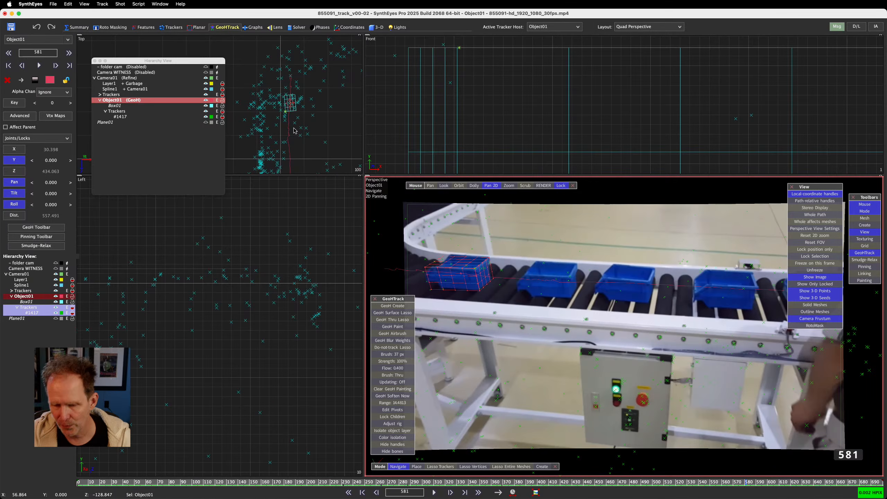
- Return to frame 0 and play the whole shot to frame 700, checking how the box follows the bin
drag(867, 483, 78, 486)
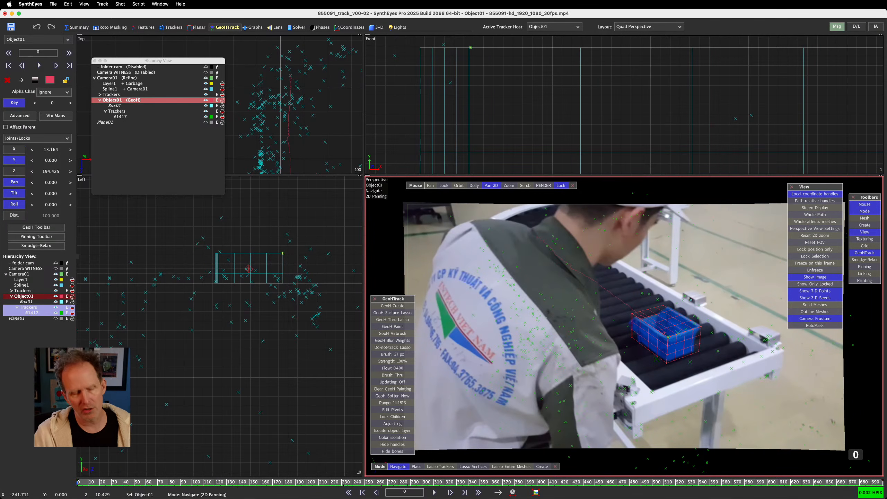
key(space)
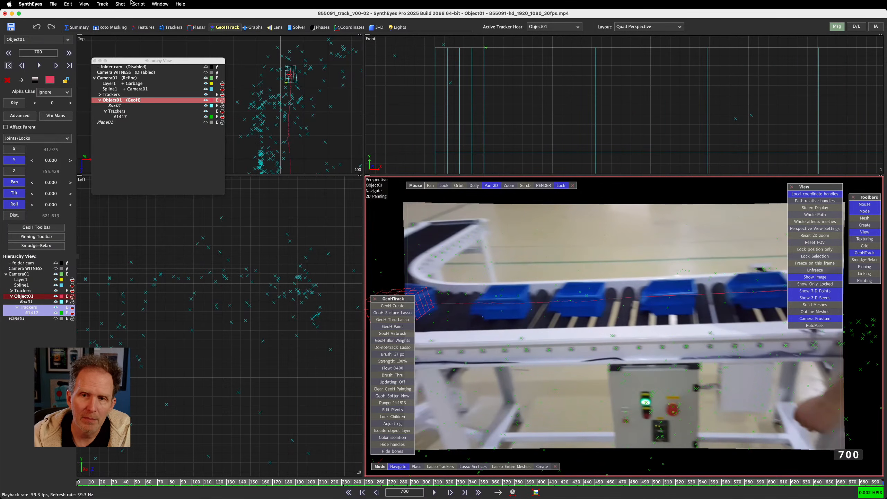
- Set playback to Normal Speed and replay the shot from frame 0 to frame 700
click(84, 4)
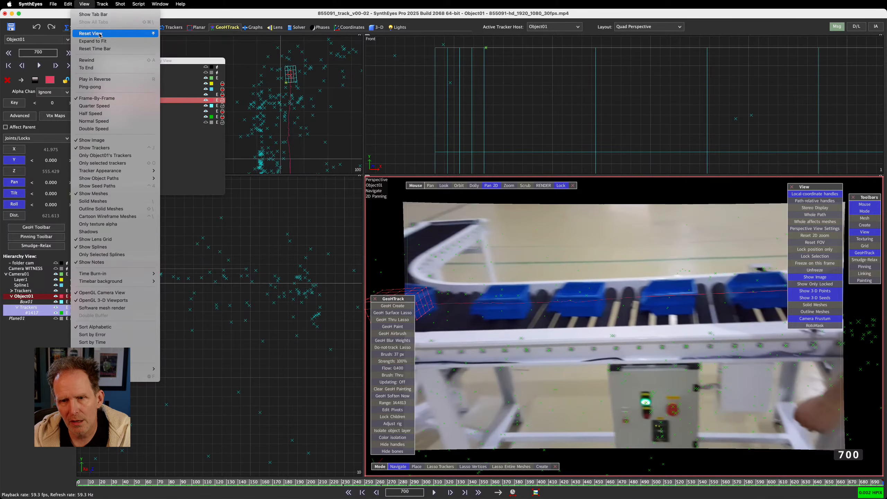
click(94, 122)
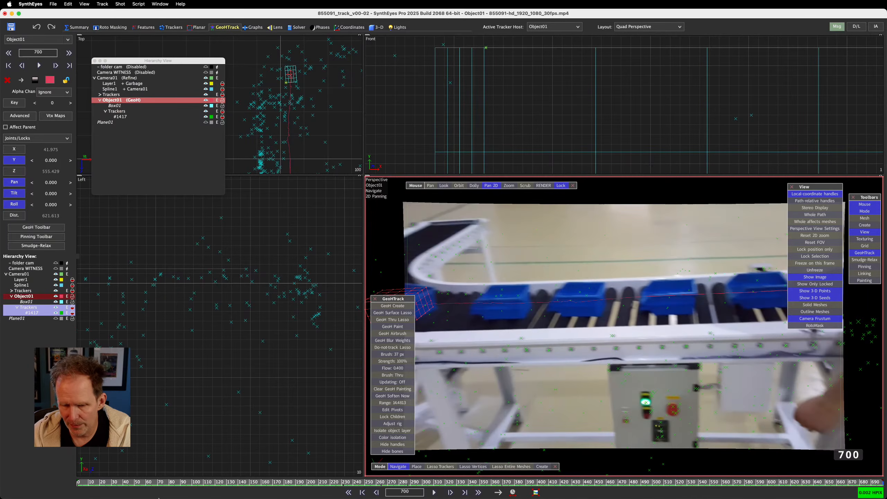
drag(101, 482, 75, 483)
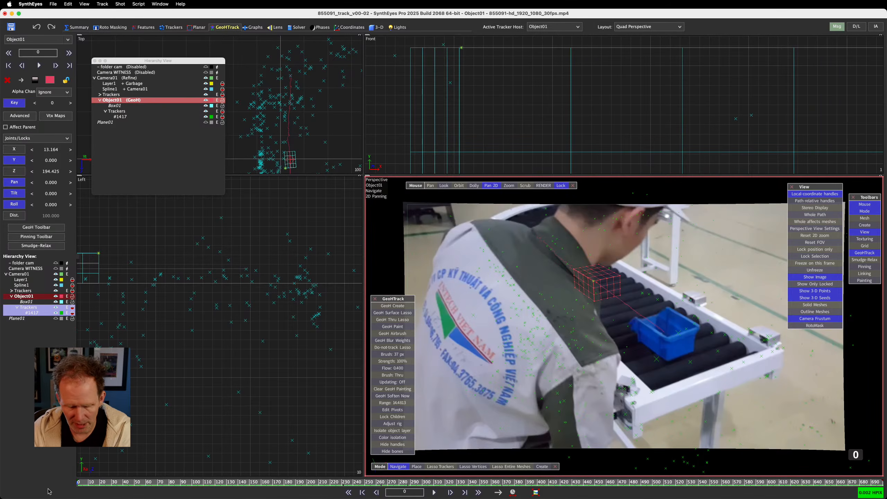
key(space)
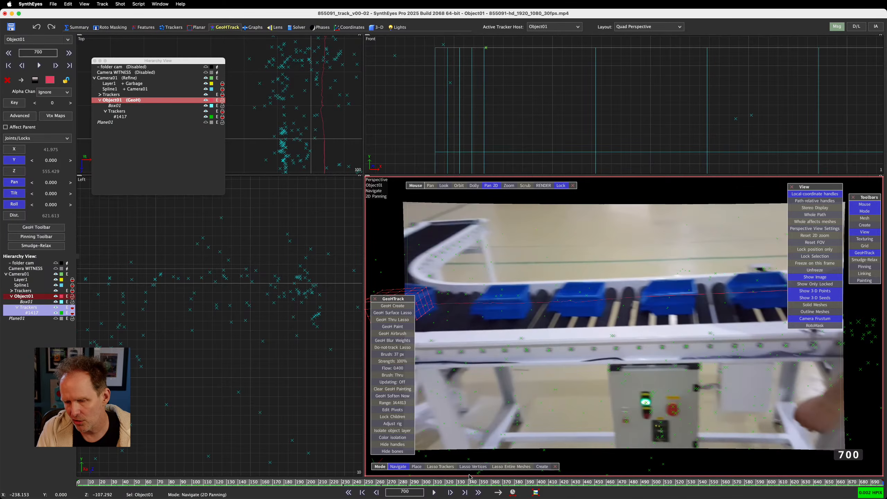
- Go to frame 369 and select tracker #1417 on the bin in the Trackers room's camera view
click(486, 482)
drag(485, 481, 500, 481)
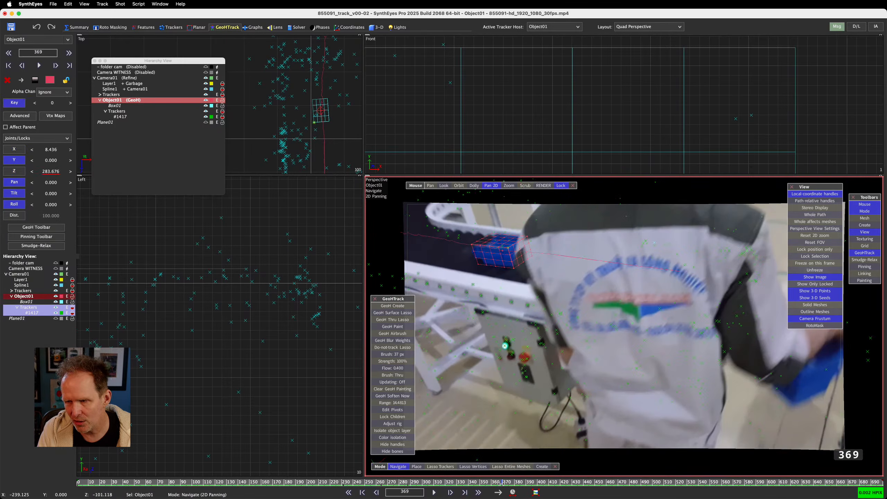
click(180, 28)
scroll(359, 145, down, 5)
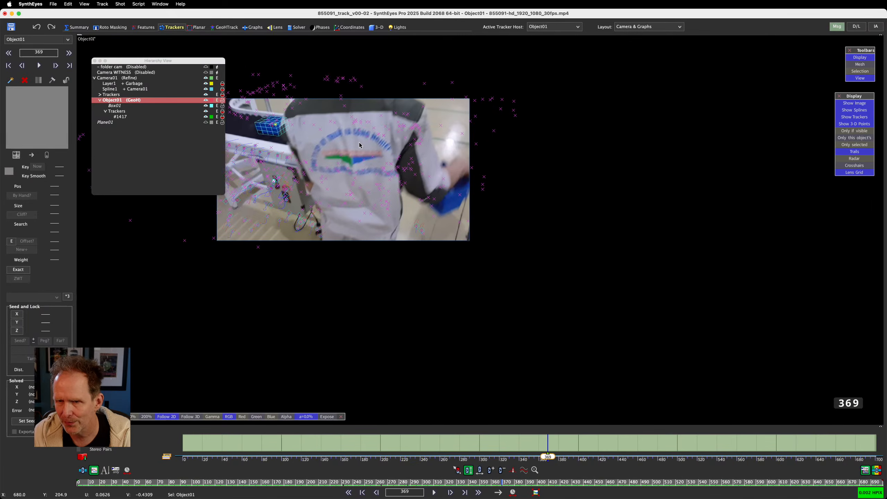
scroll(360, 145, up, 8)
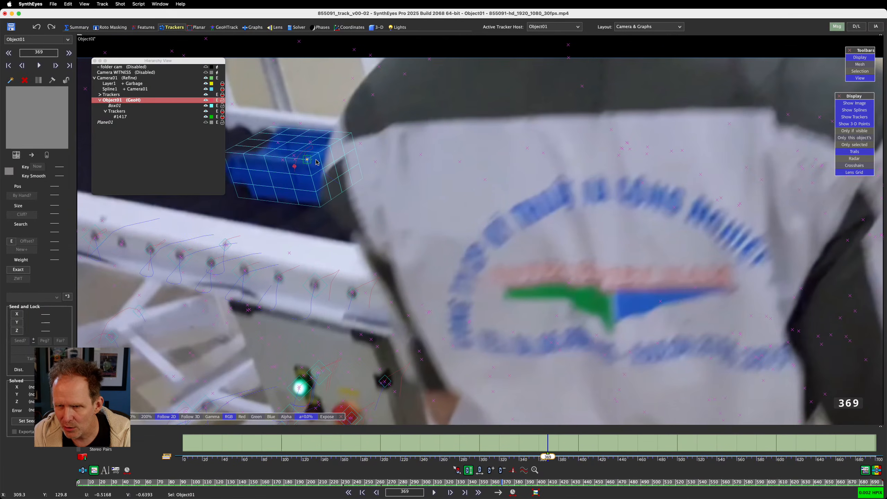
click(307, 159)
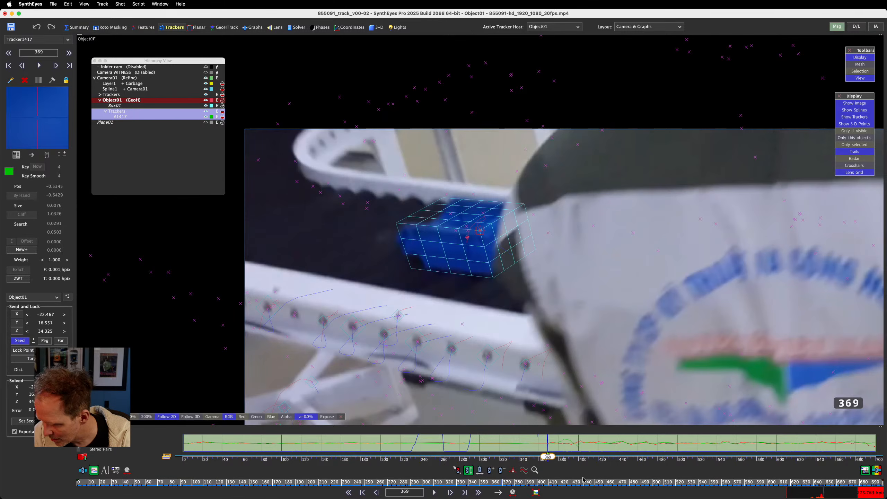
- Scrub back to frame 338, where the worker hides the bin, and lock tracker #1417
drag(577, 483, 470, 486)
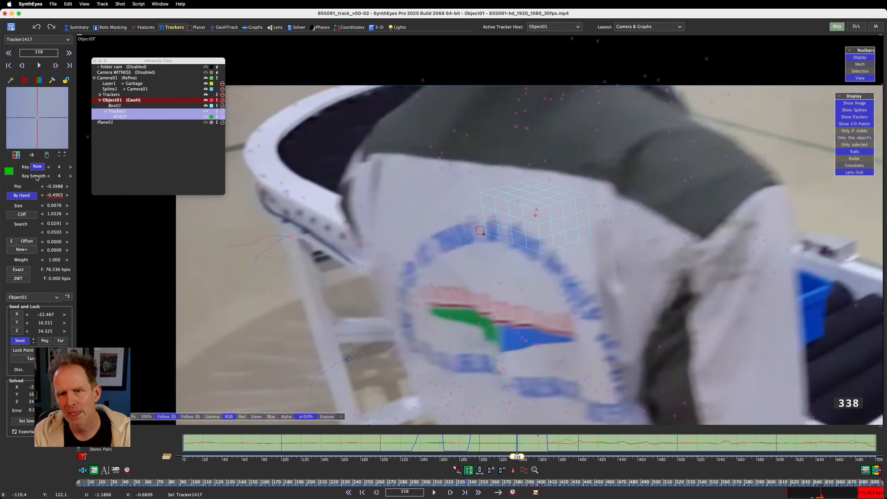
click(65, 80)
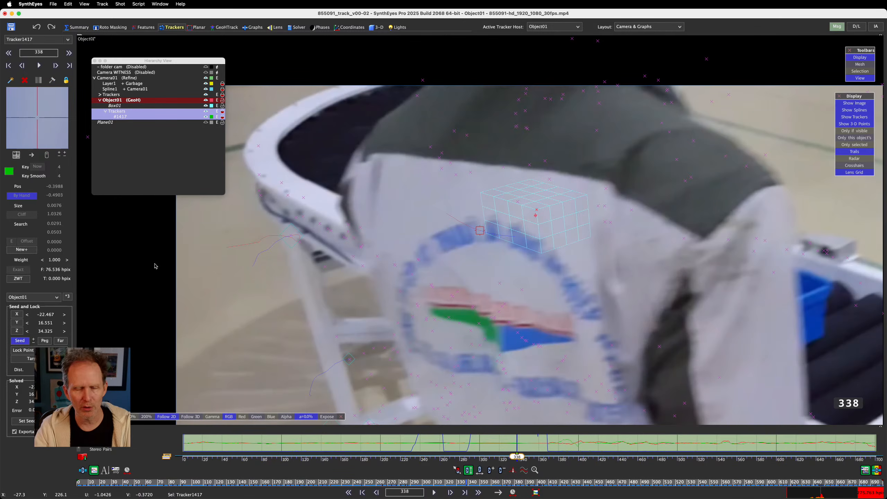
- Return to the GeoHTrack room, select Object01 through its box in the Top view, and move the GeoHTrack toolbar higher
click(235, 30)
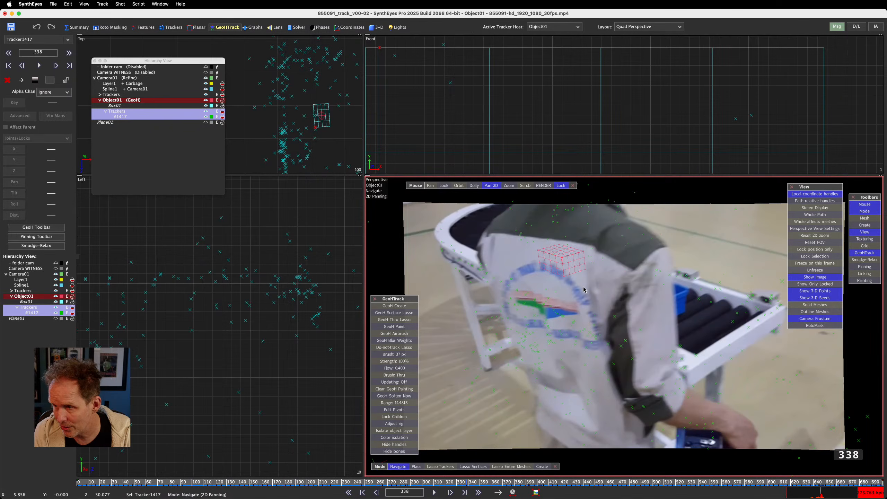
click(322, 119)
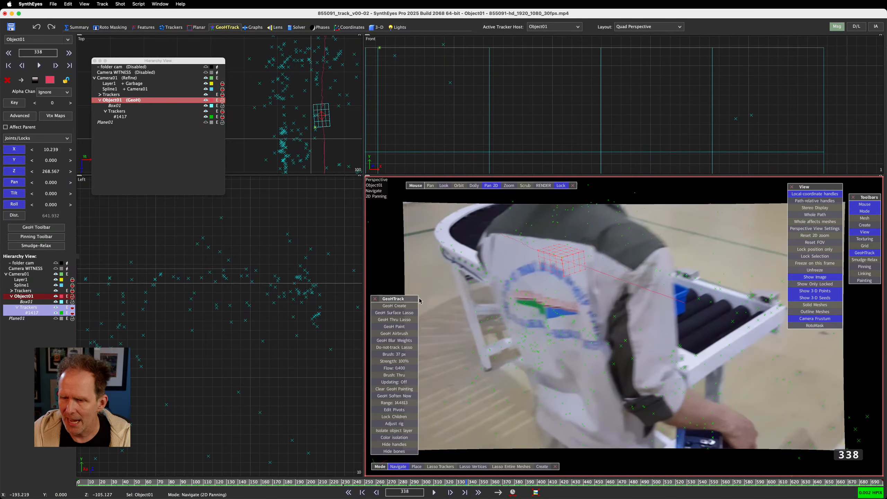
drag(416, 299, 429, 219)
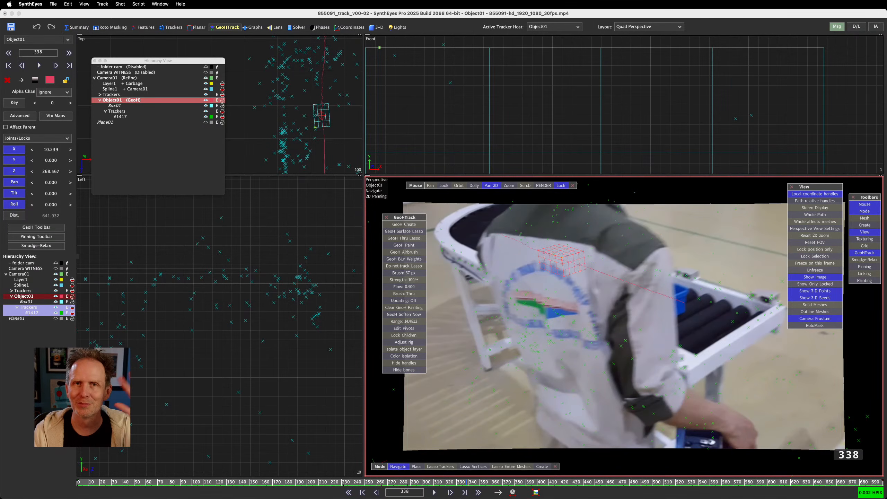
- Switch to Firefox
key(super+Tab)
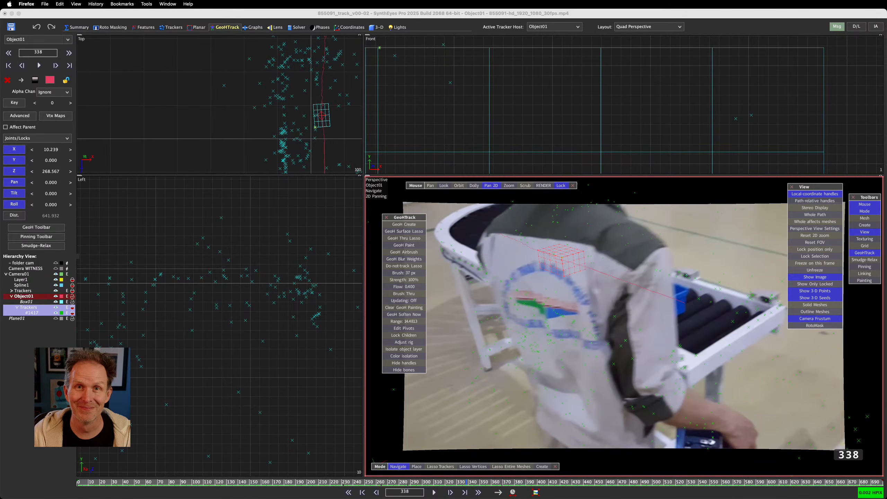